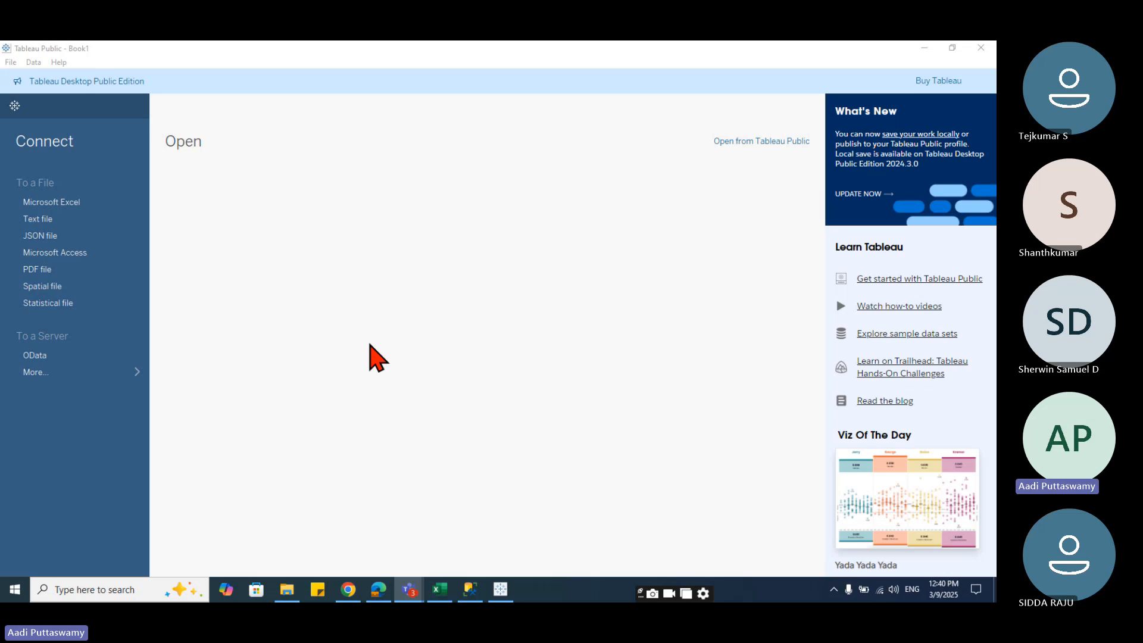
- Connect to the Sample - Superstore.xlsx Excel workbook and add the Orders sheet to the data source canvas
click(73, 201)
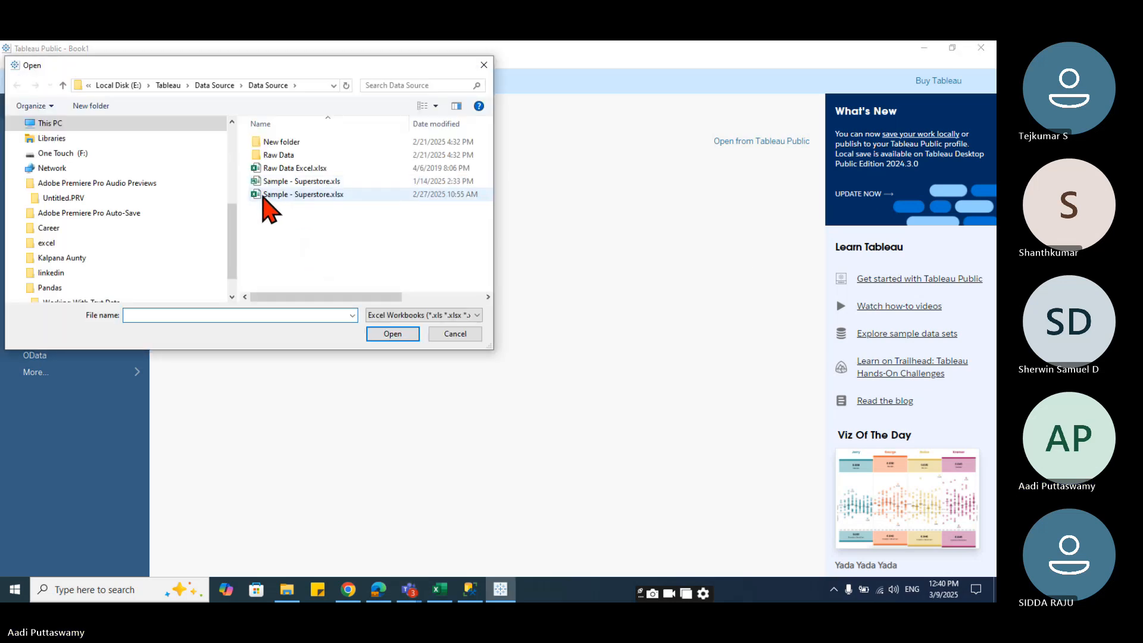
click(266, 196)
click(392, 333)
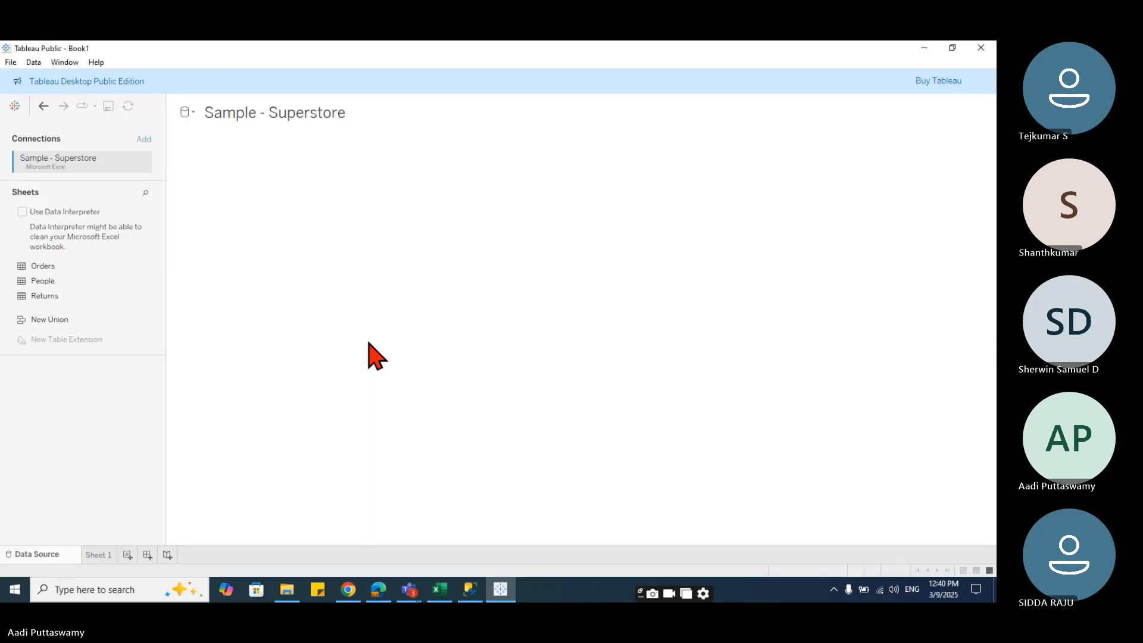
drag(48, 266, 304, 237)
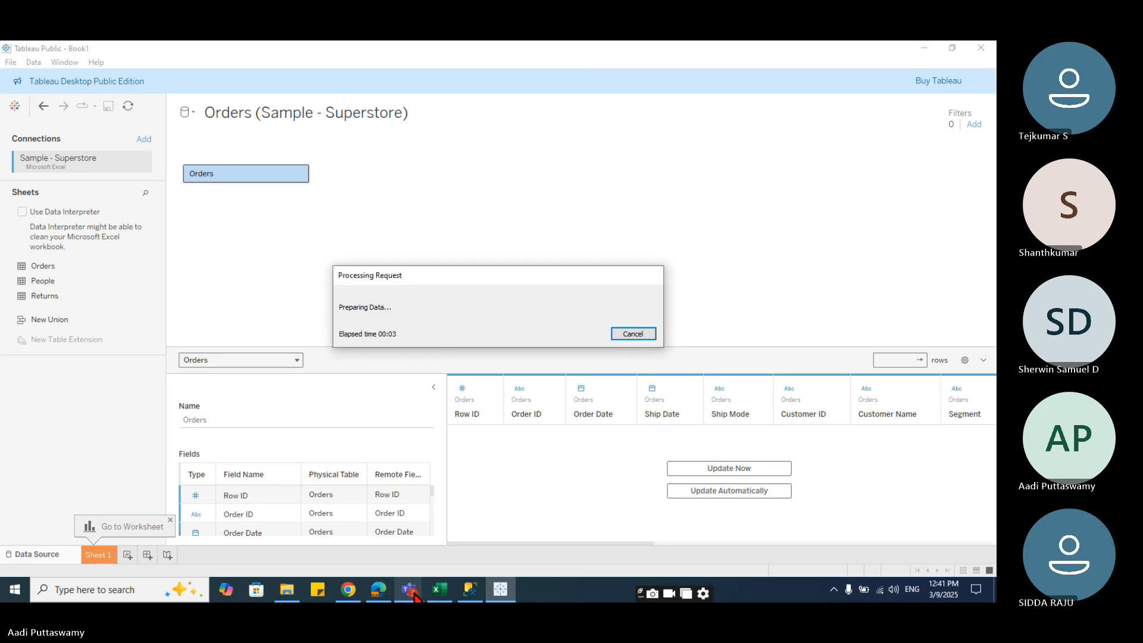
mouse_move(415, 595)
click(369, 541)
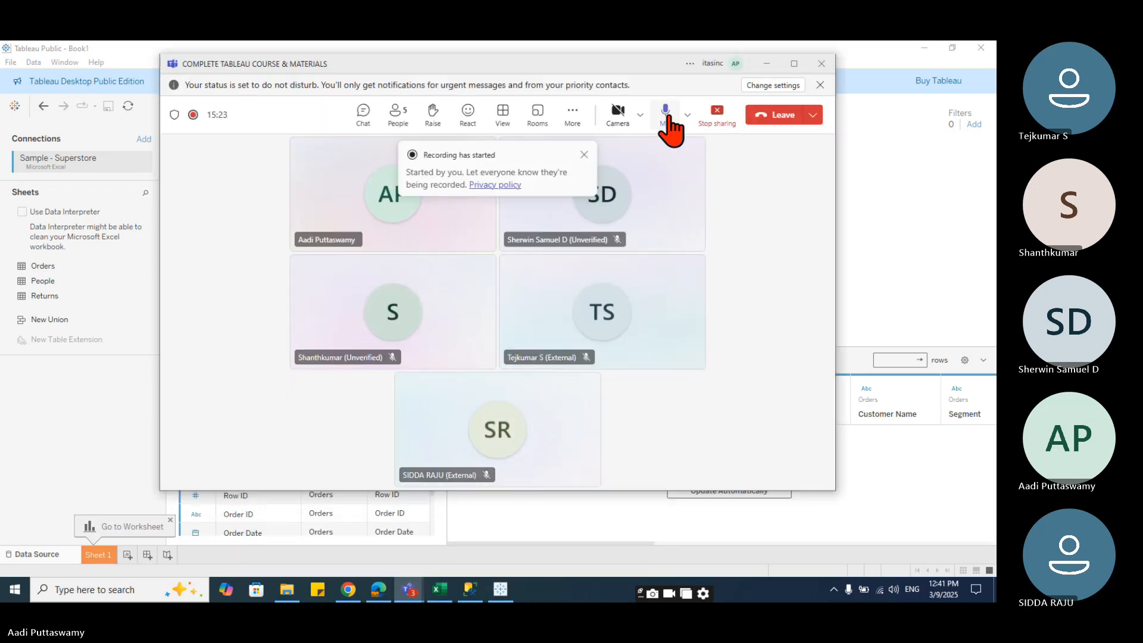
click(766, 63)
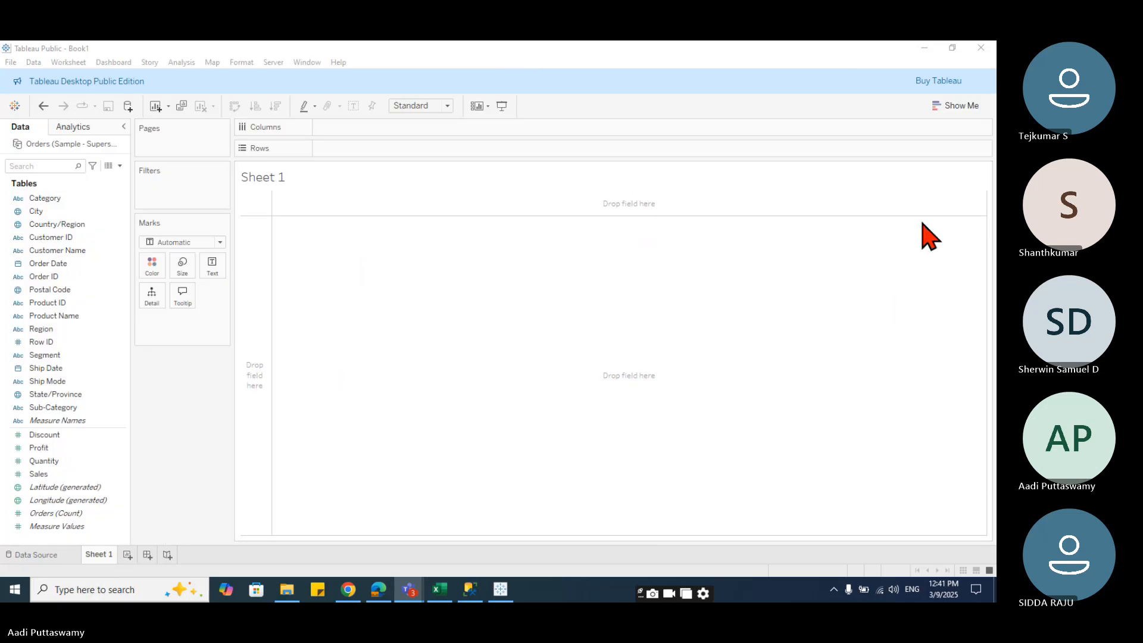
- Create a new dashboard
click(147, 554)
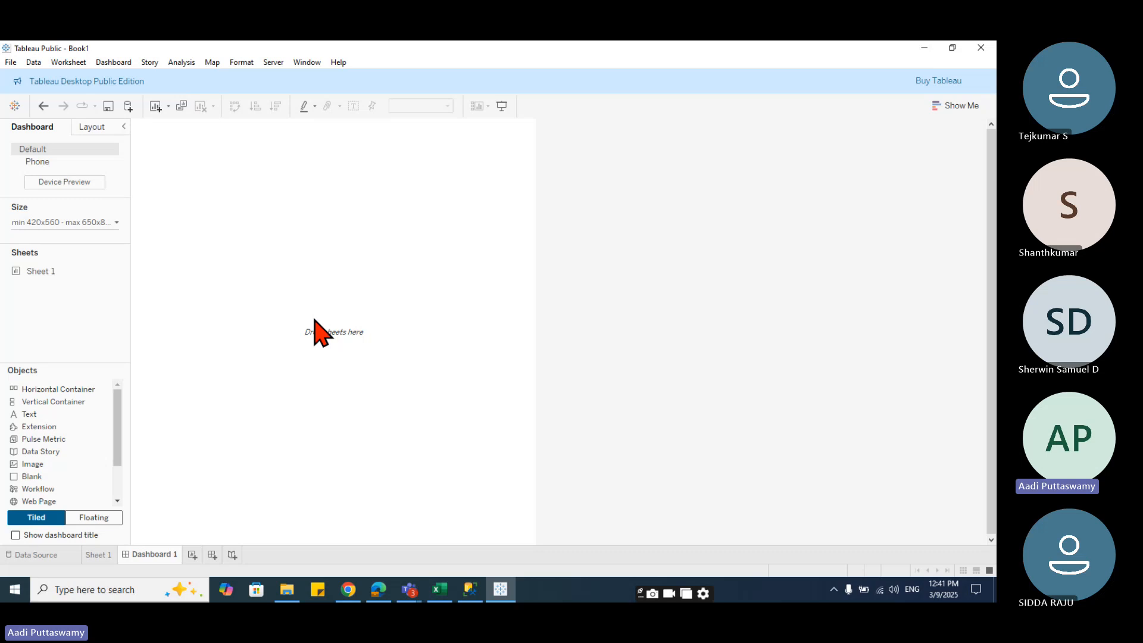
click(90, 126)
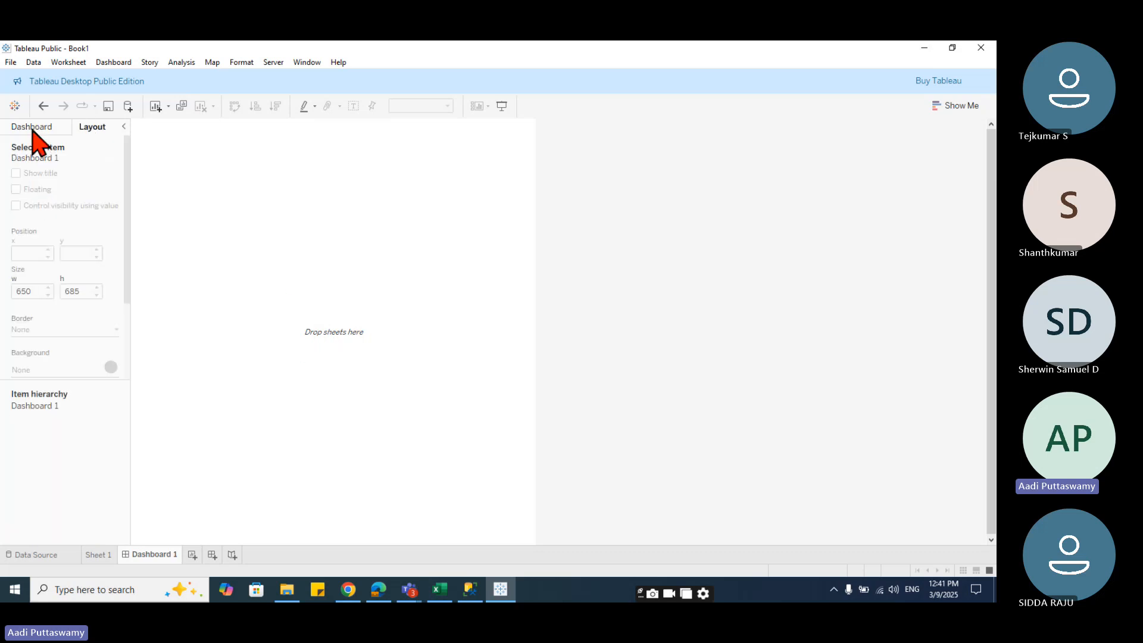
click(31, 127)
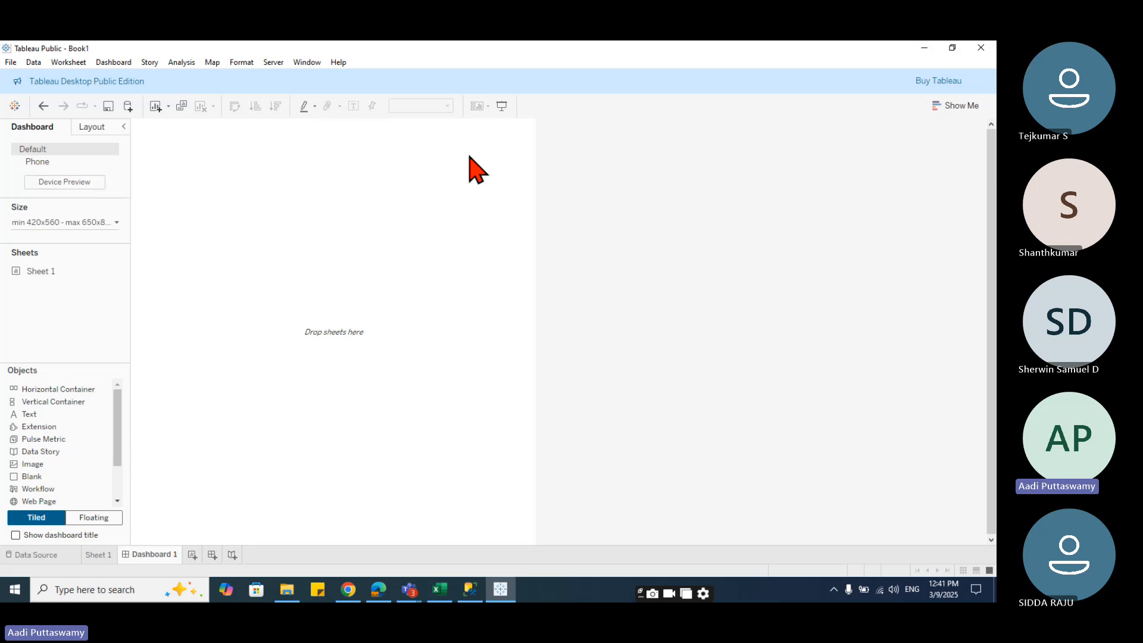
- Set the dashboard size to Fixed size with the Full Screen (1024 x 768) preset
click(56, 223)
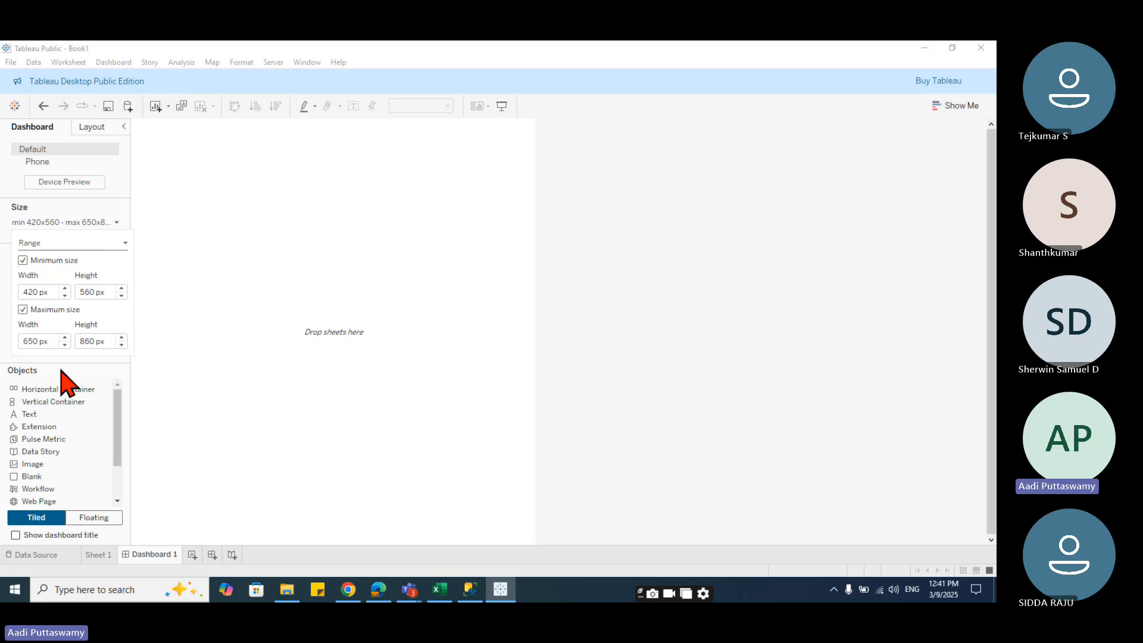
click(52, 244)
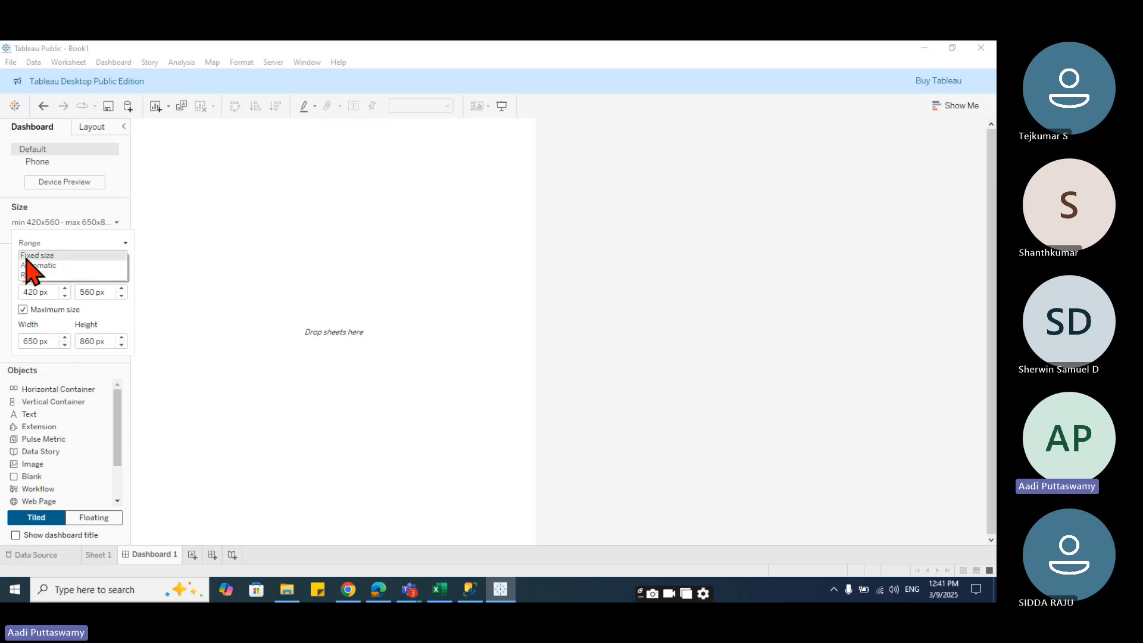
click(42, 256)
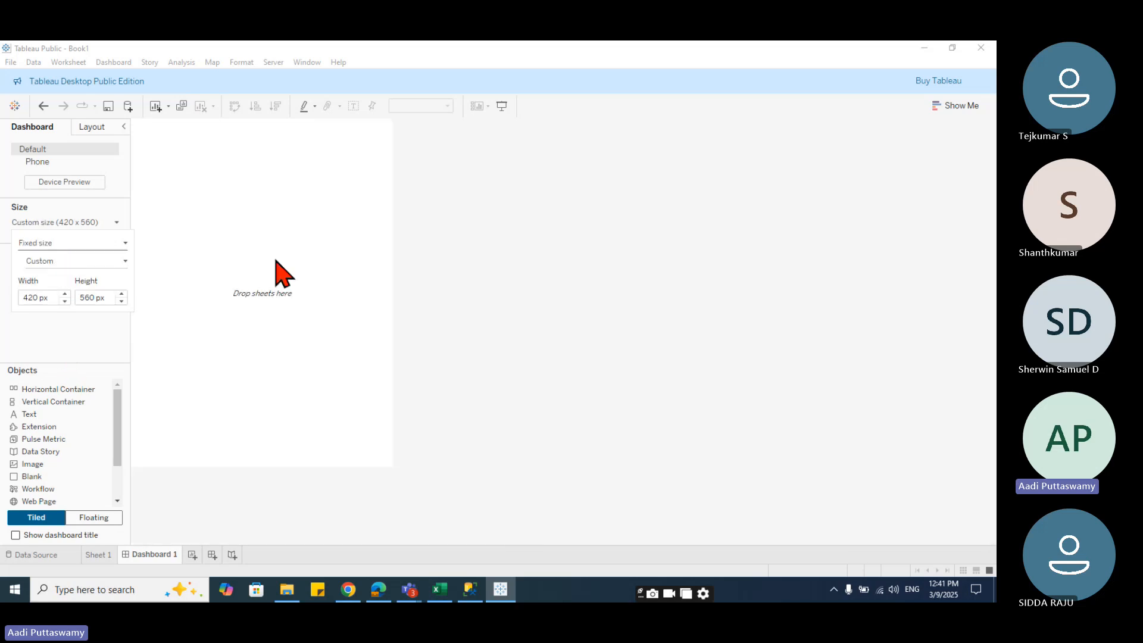
click(117, 262)
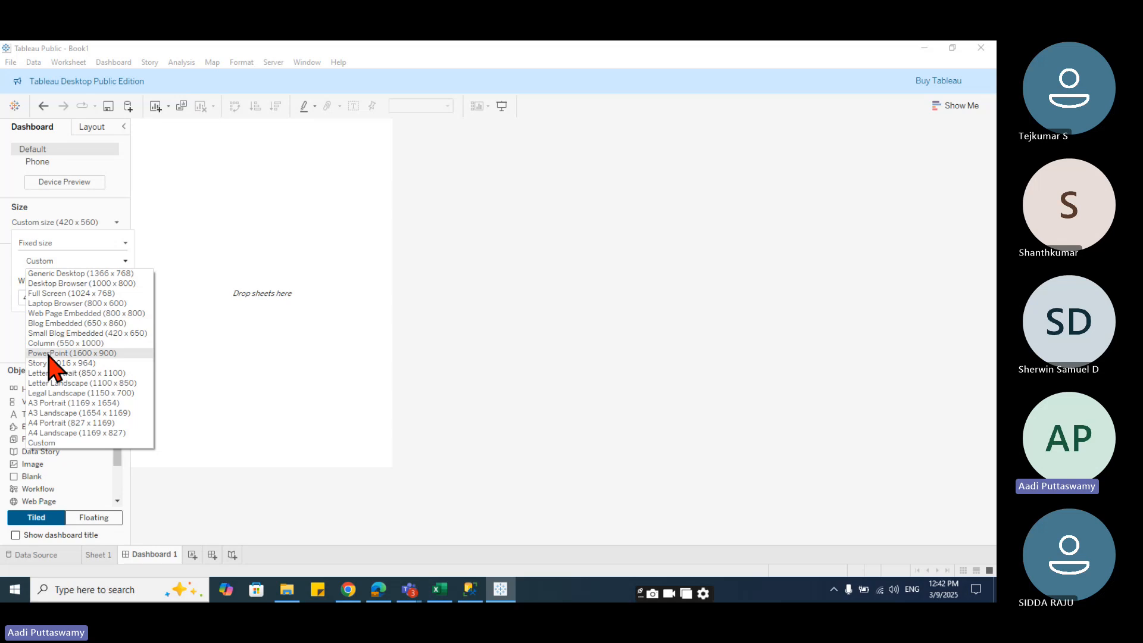
click(78, 294)
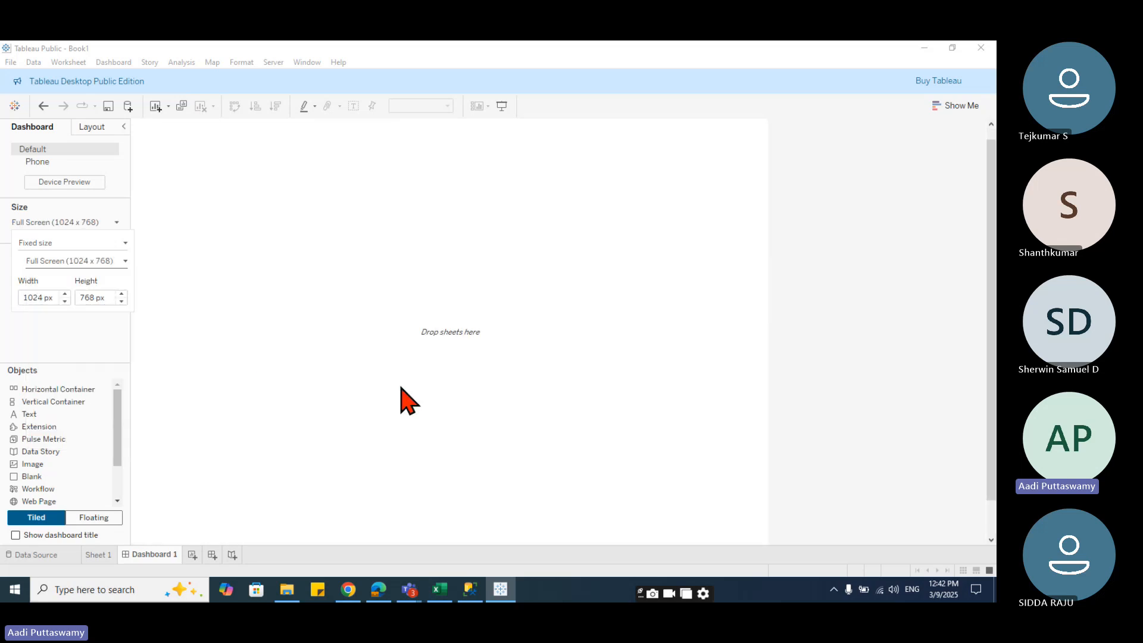
scroll(400, 393, down, 3)
scroll(402, 426, up, 3)
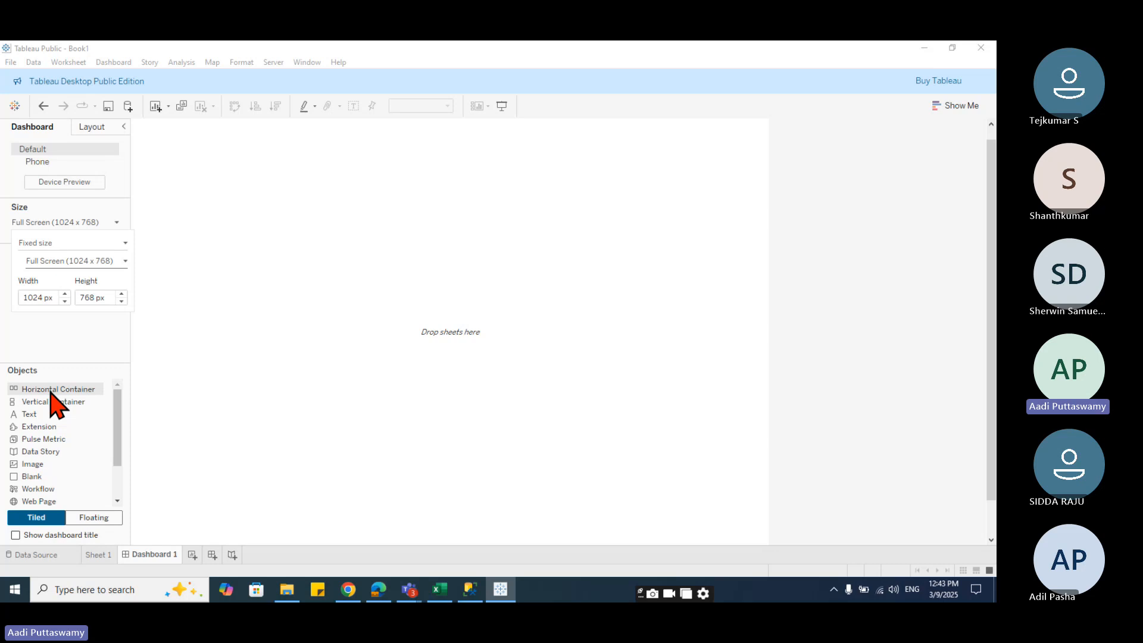
- Add a floating horizontal container and stretch it to fill the dashboard area
click(90, 518)
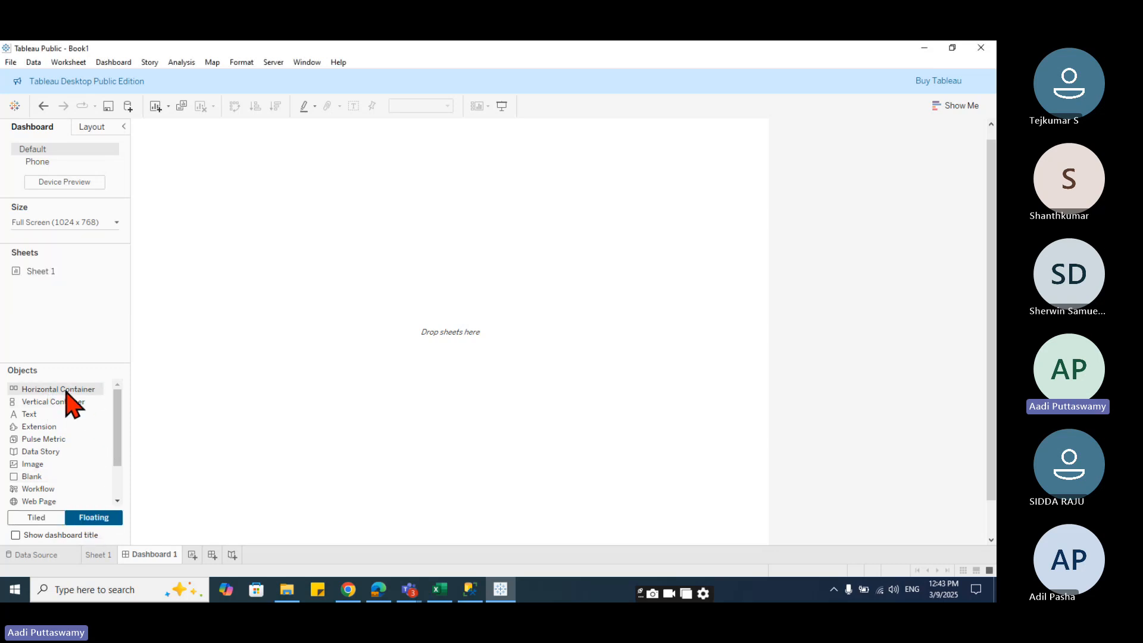
drag(66, 391, 336, 331)
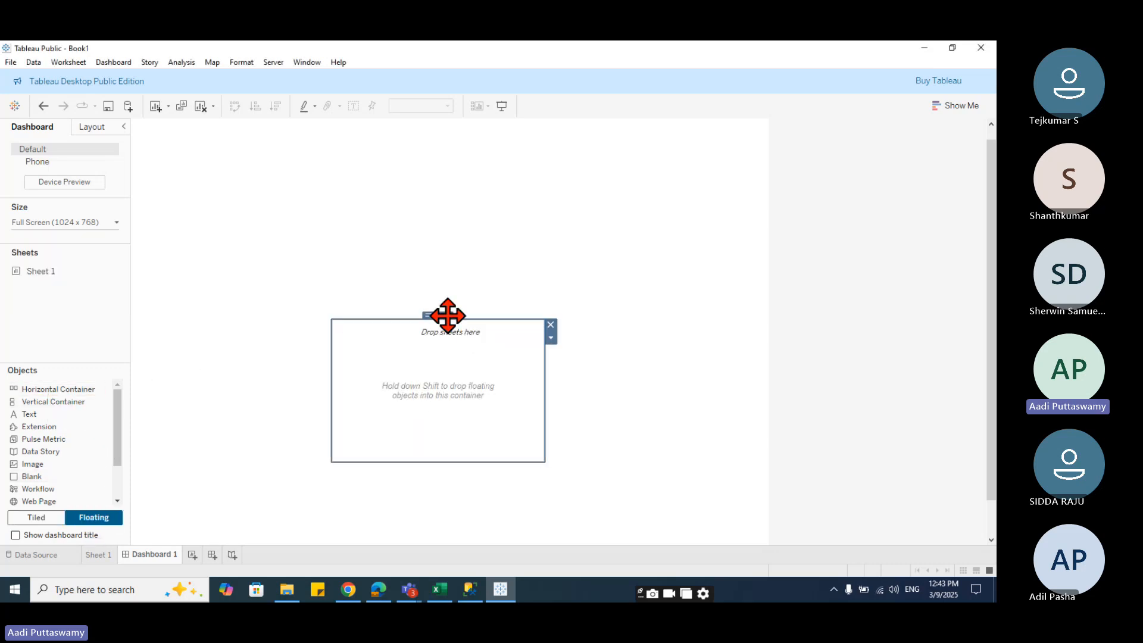
drag(447, 315, 248, 117)
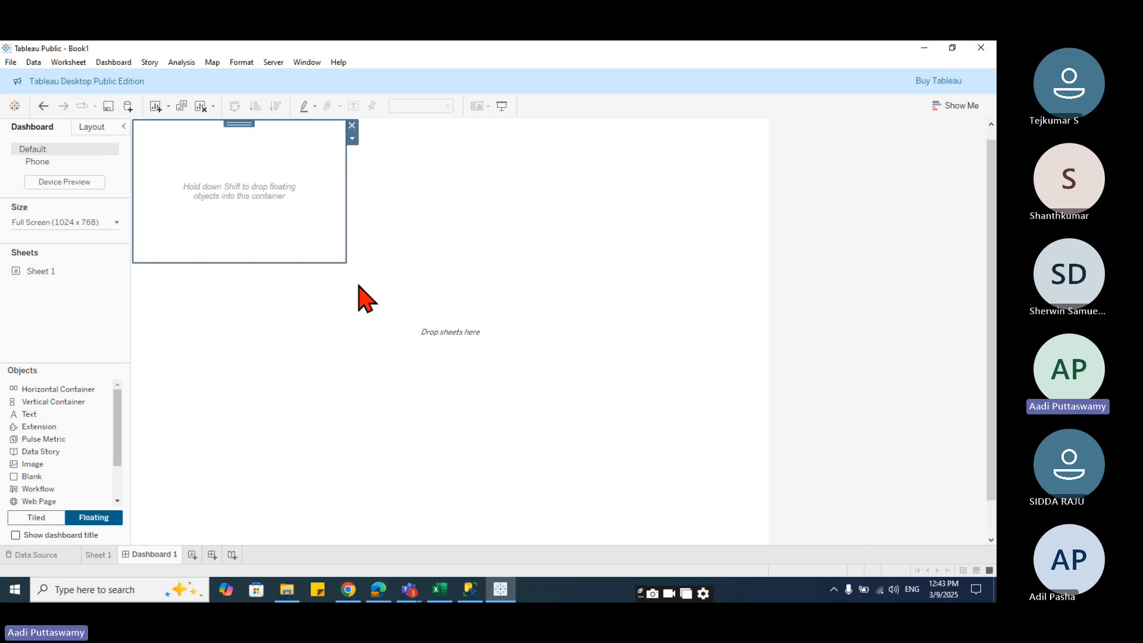
mouse_move(346, 262)
mouse_down()
mouse_move(500, 434)
mouse_move(763, 542)
mouse_up()
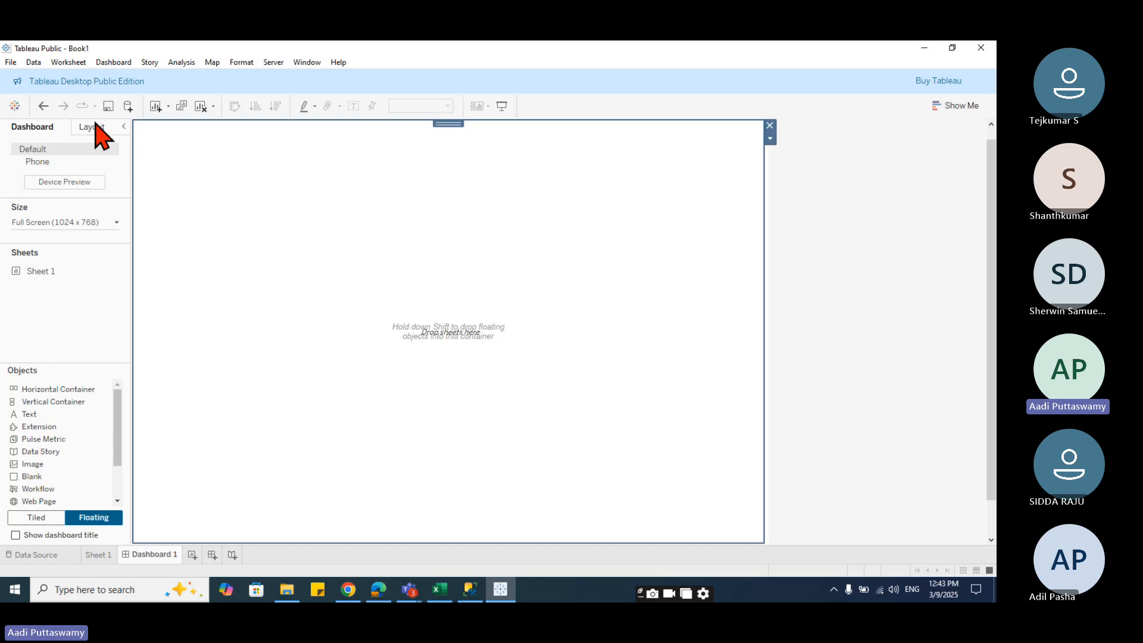
- Reposition the floating container on the dashboard
click(95, 129)
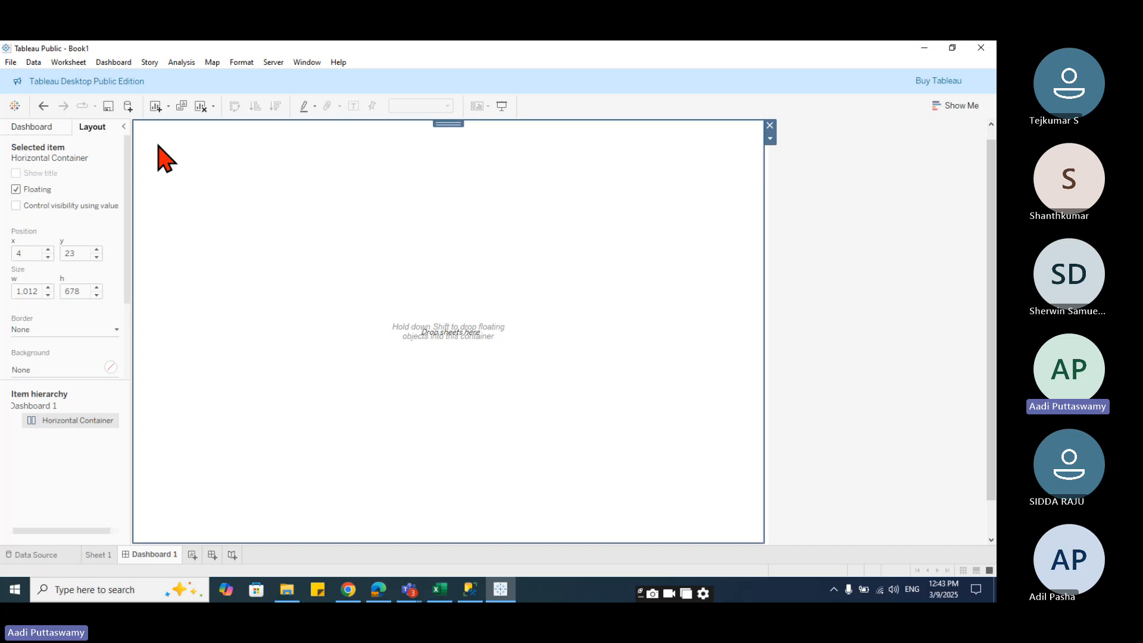
drag(451, 138, 473, 261)
click(388, 194)
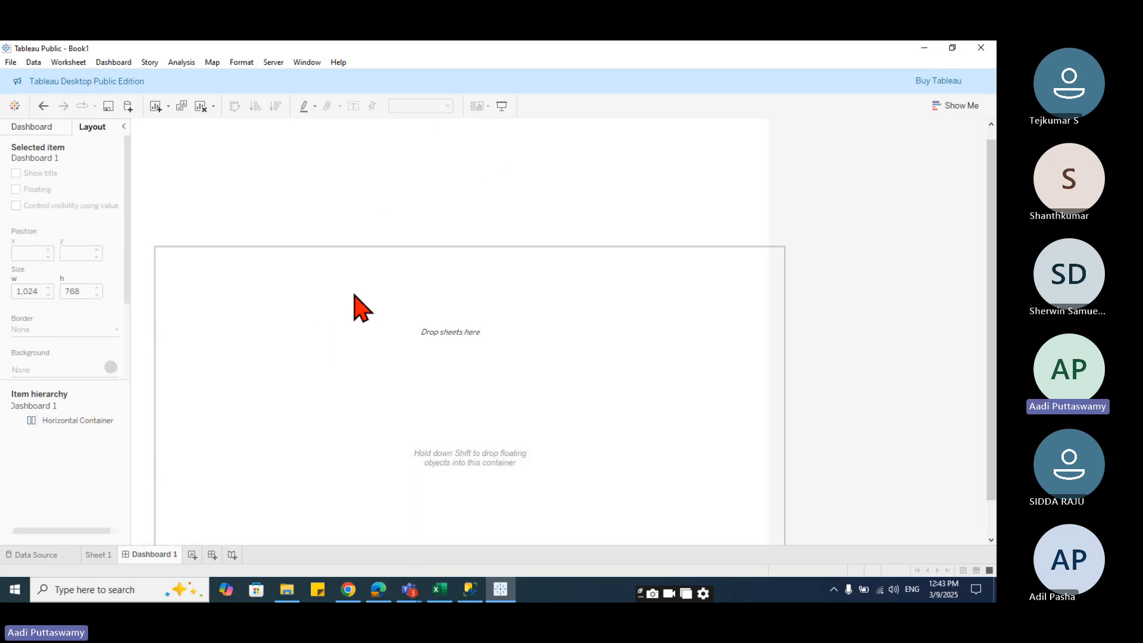
drag(468, 249, 471, 117)
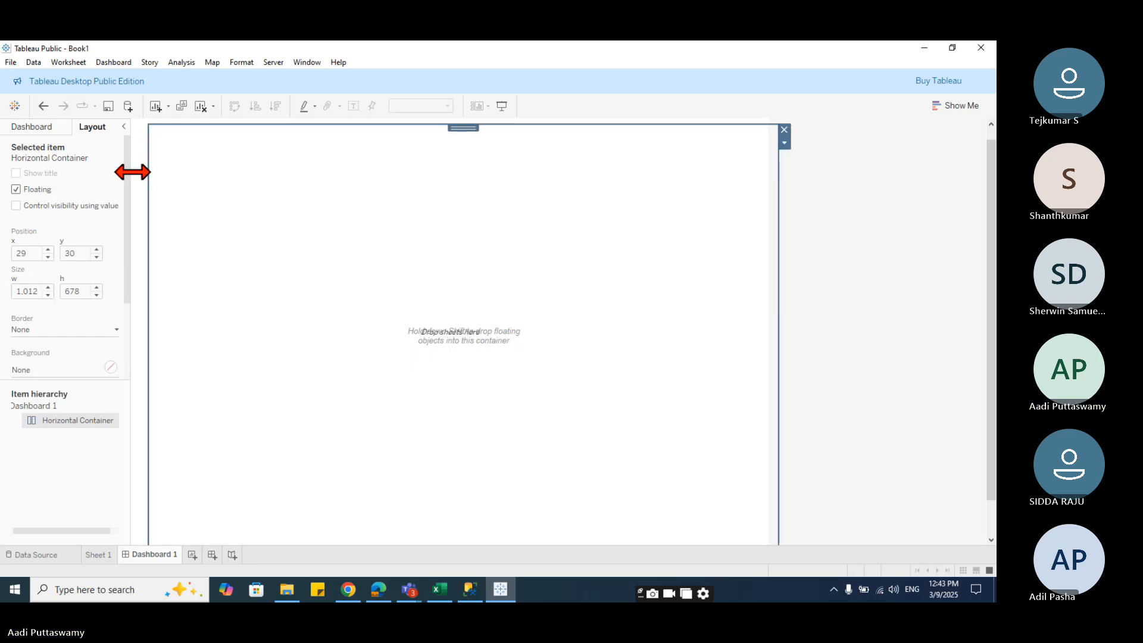
click(141, 196)
click(304, 233)
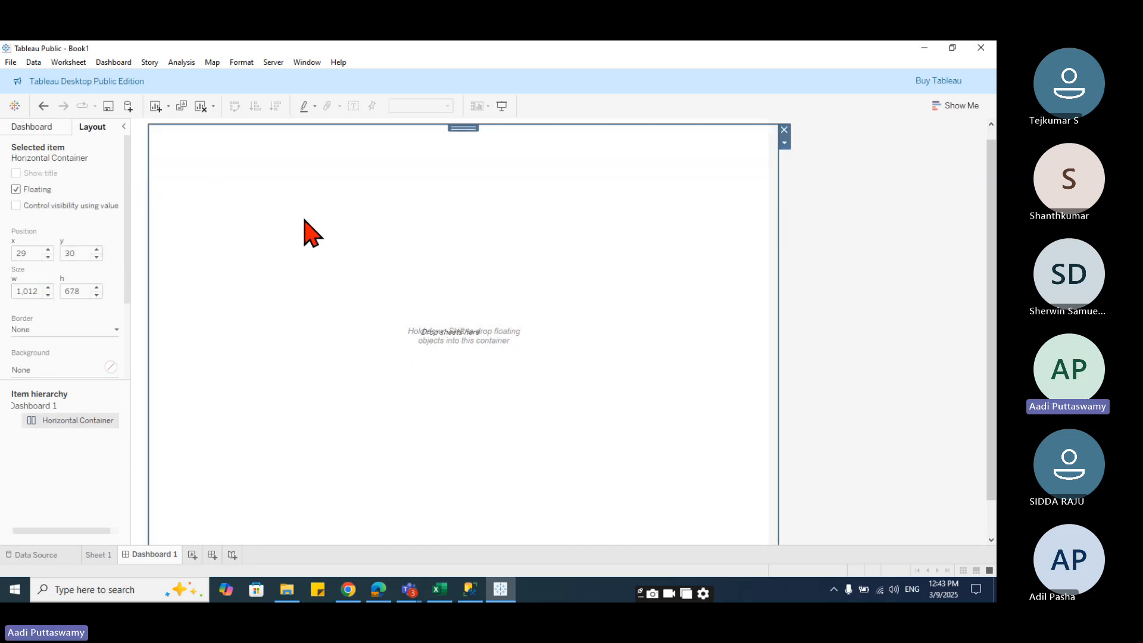
- Set the container's size to 1024 by 768 and align it with the dashboard's top-left corner
click(67, 292)
click(33, 291)
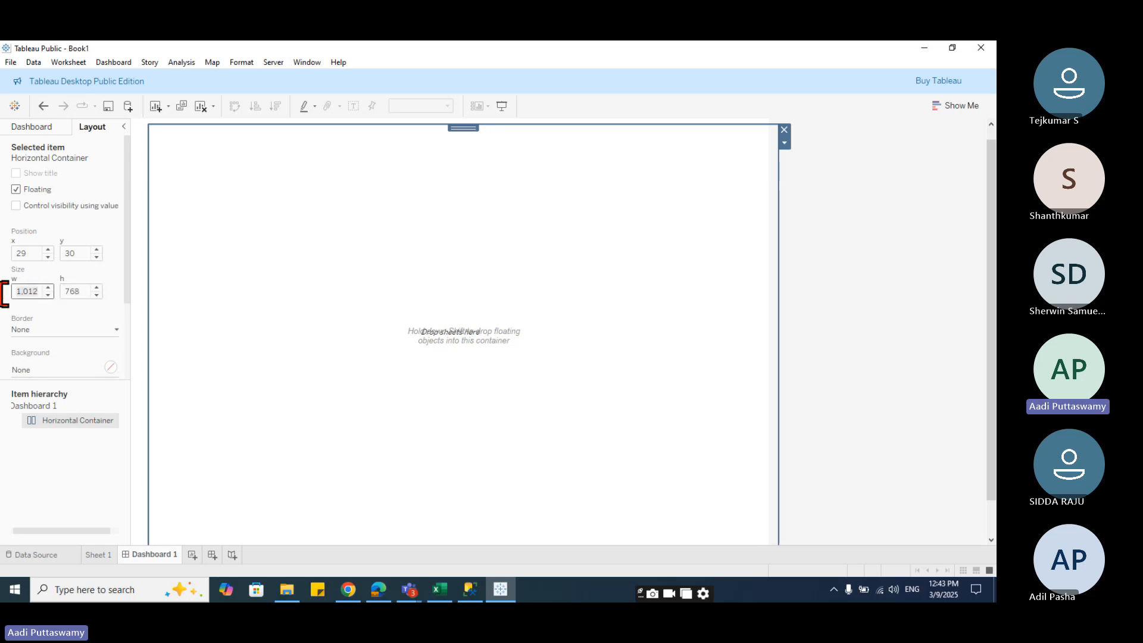
text(1)
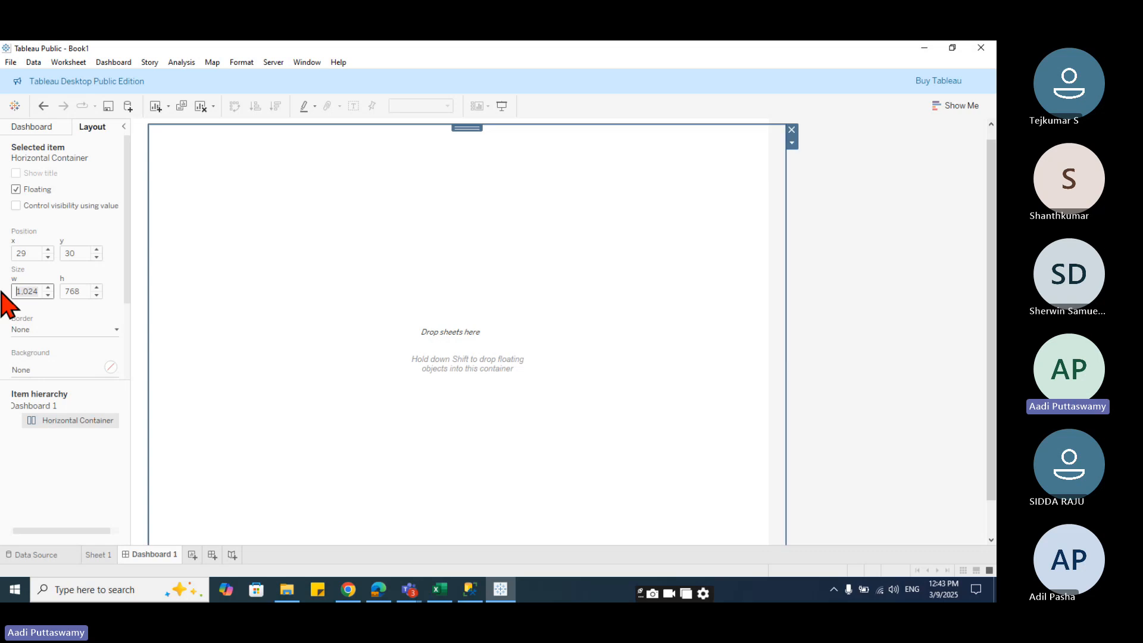
drag(467, 127, 448, 125)
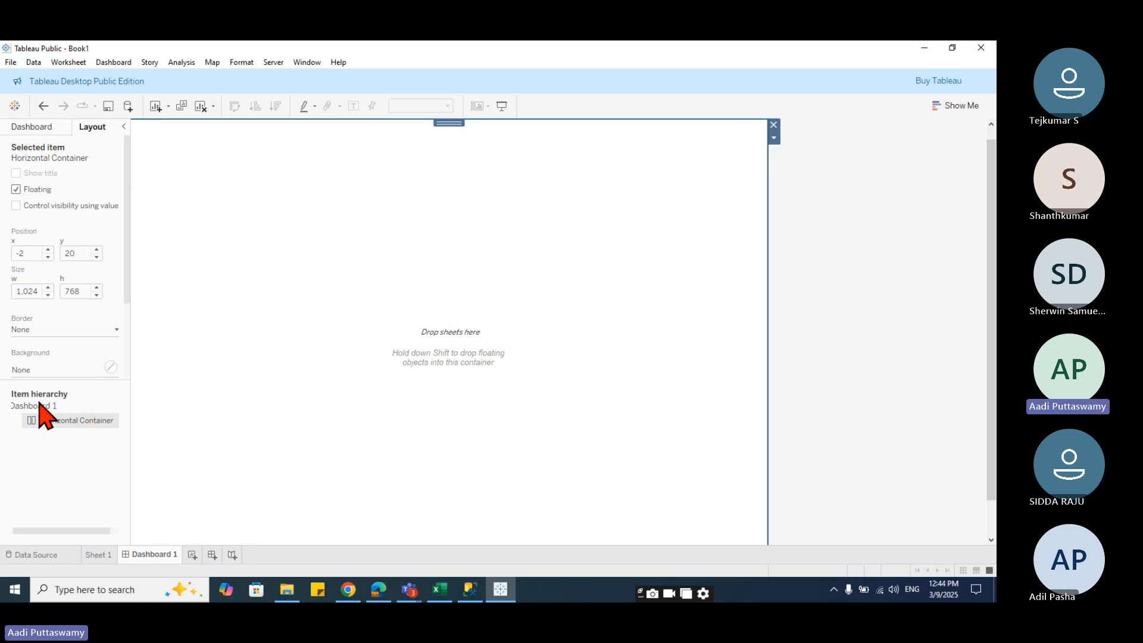
- Rename the horizontal container to Main Dashboard
right_click(84, 424)
click(149, 538)
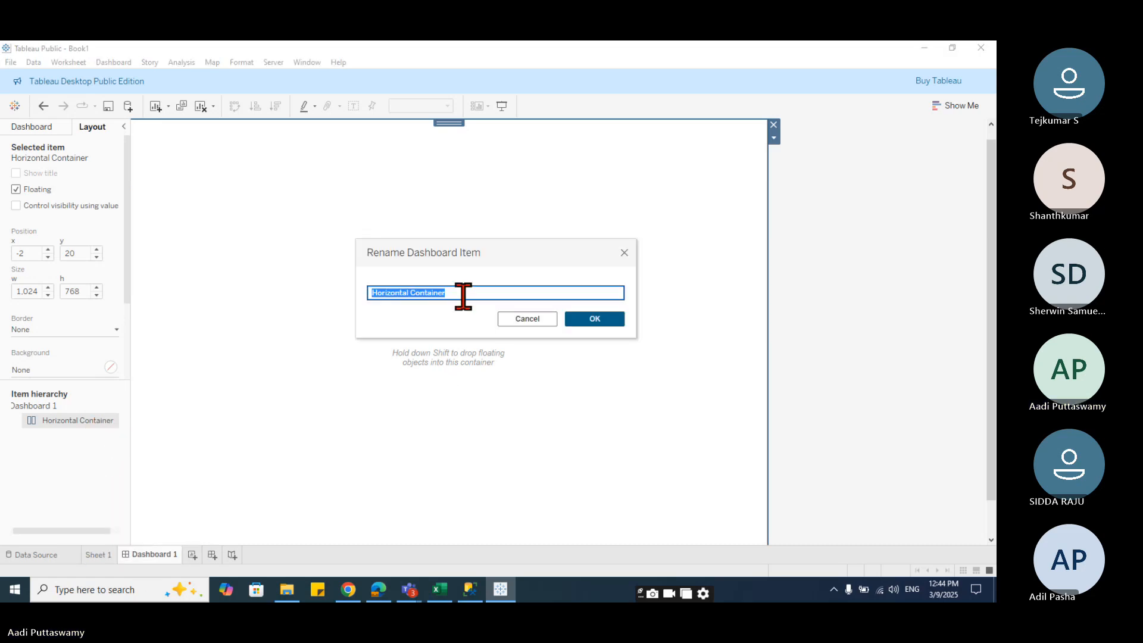
click(464, 293)
drag(465, 293, 301, 306)
text(Main Dash)
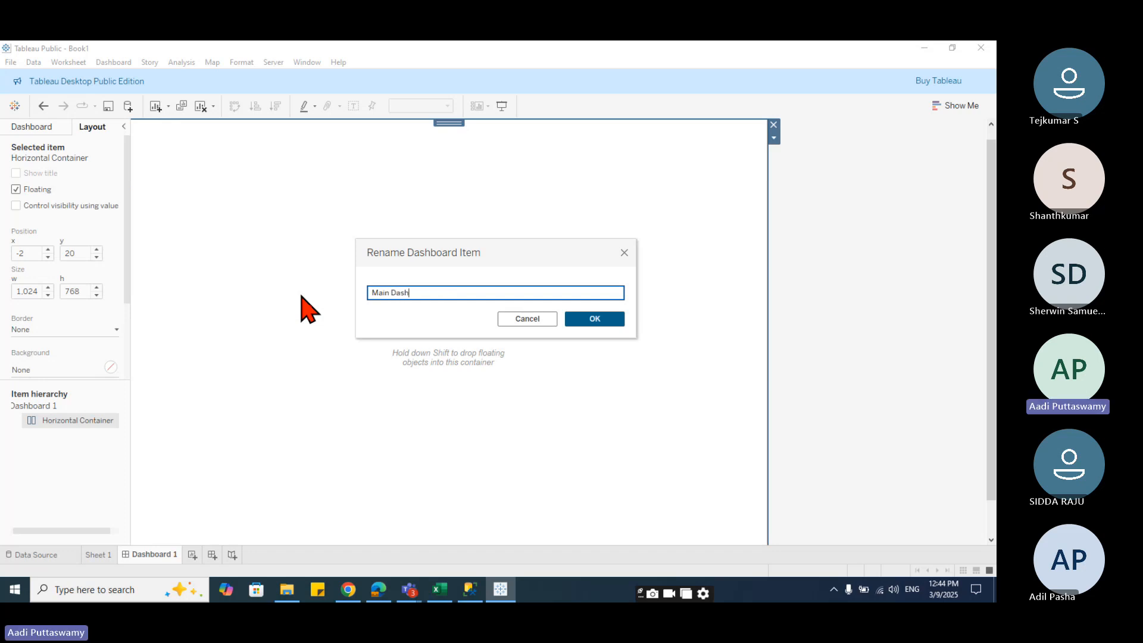
text(board)
key(Return)
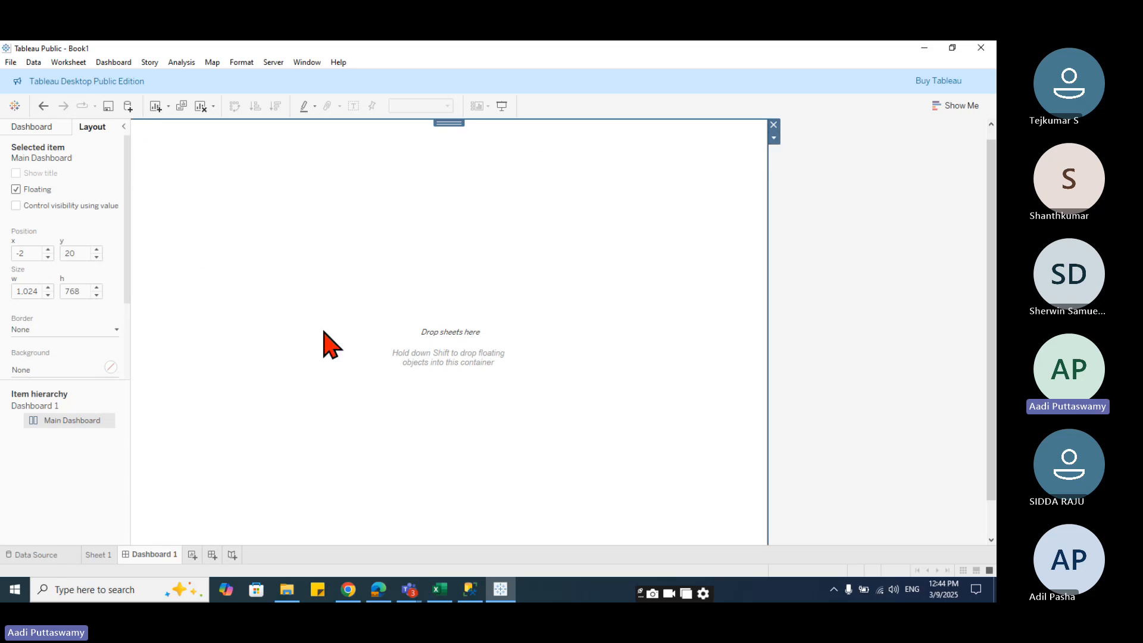
- Switch new objects to tiled and place a Blank object inside the Main Dashboard container
click(43, 128)
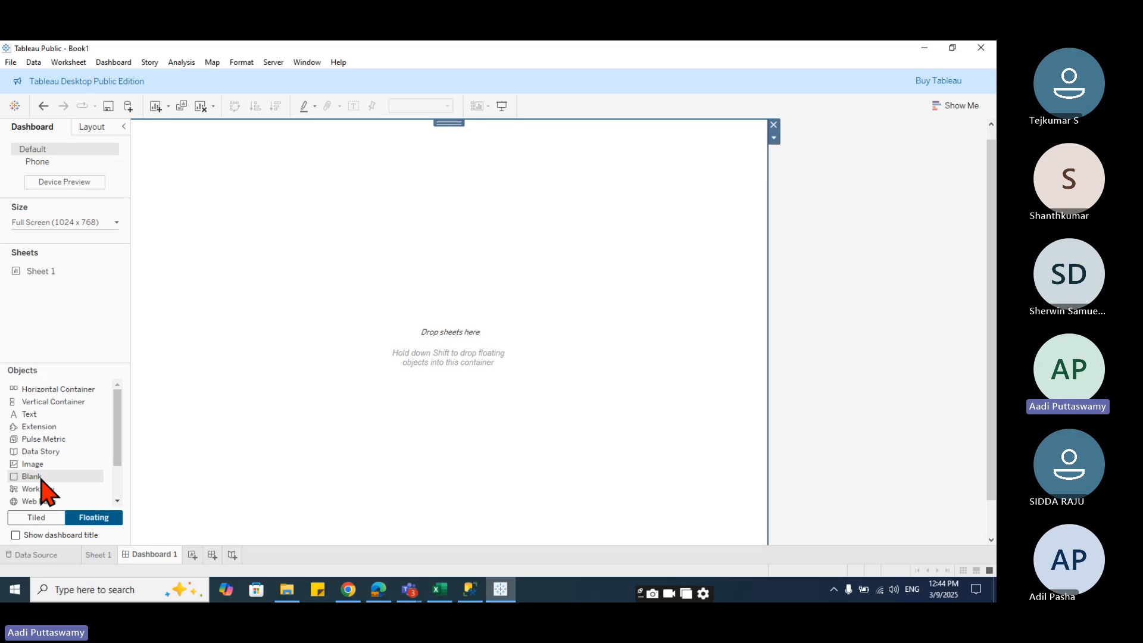
click(39, 518)
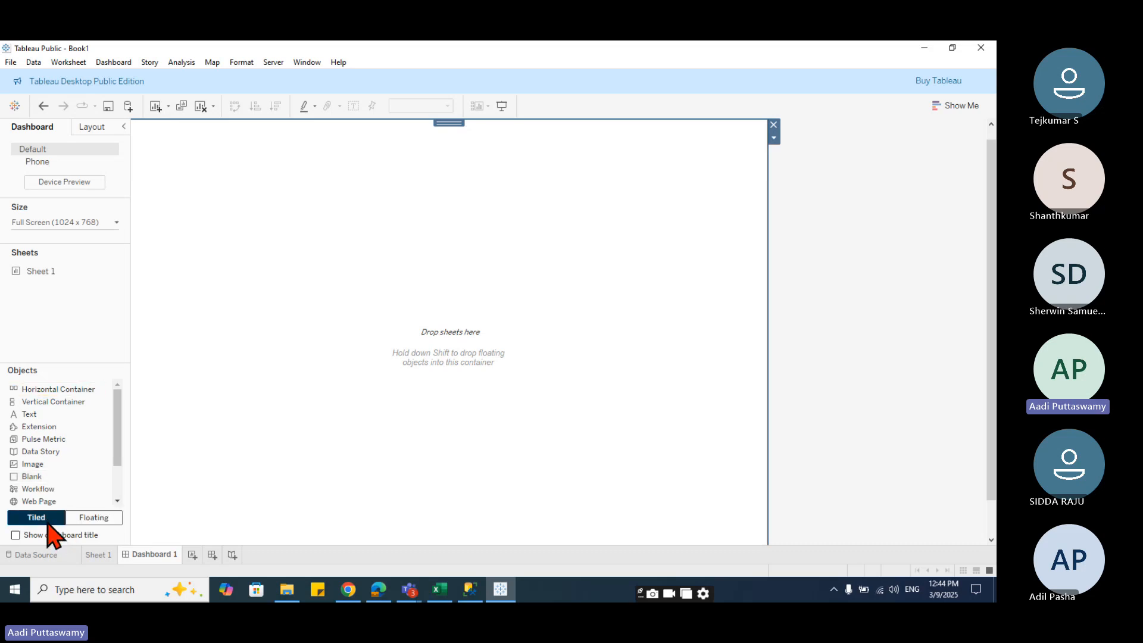
drag(41, 479, 233, 246)
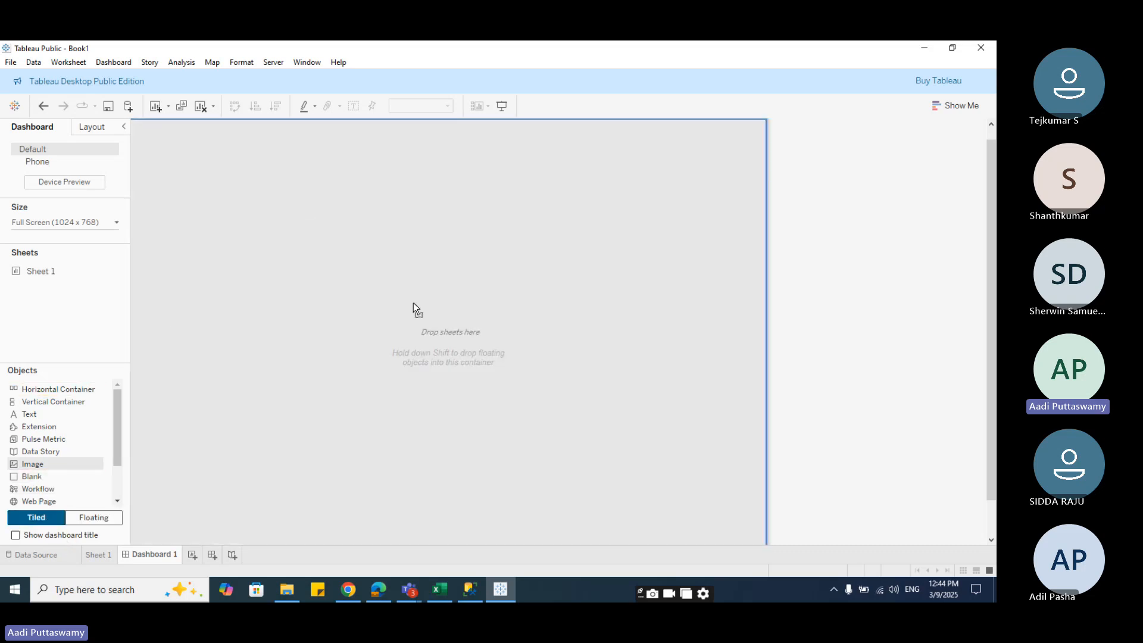
mouse_move(413, 302)
mouse_down()
mouse_move(280, 425)
mouse_move(56, 489)
mouse_move(250, 367)
mouse_up()
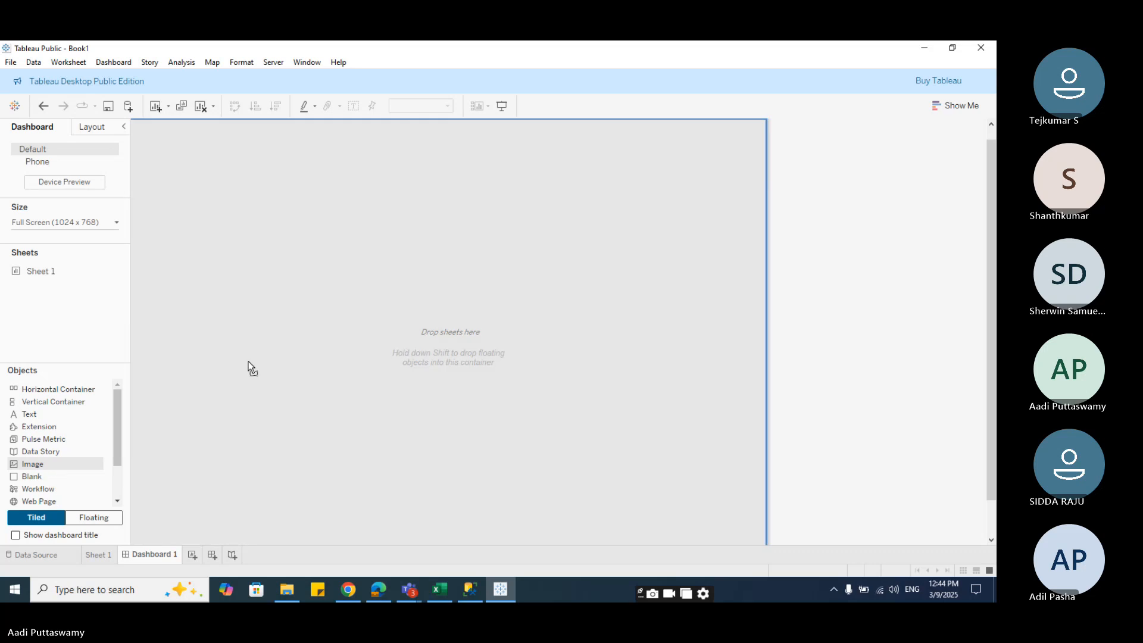
drag(367, 316, 372, 342)
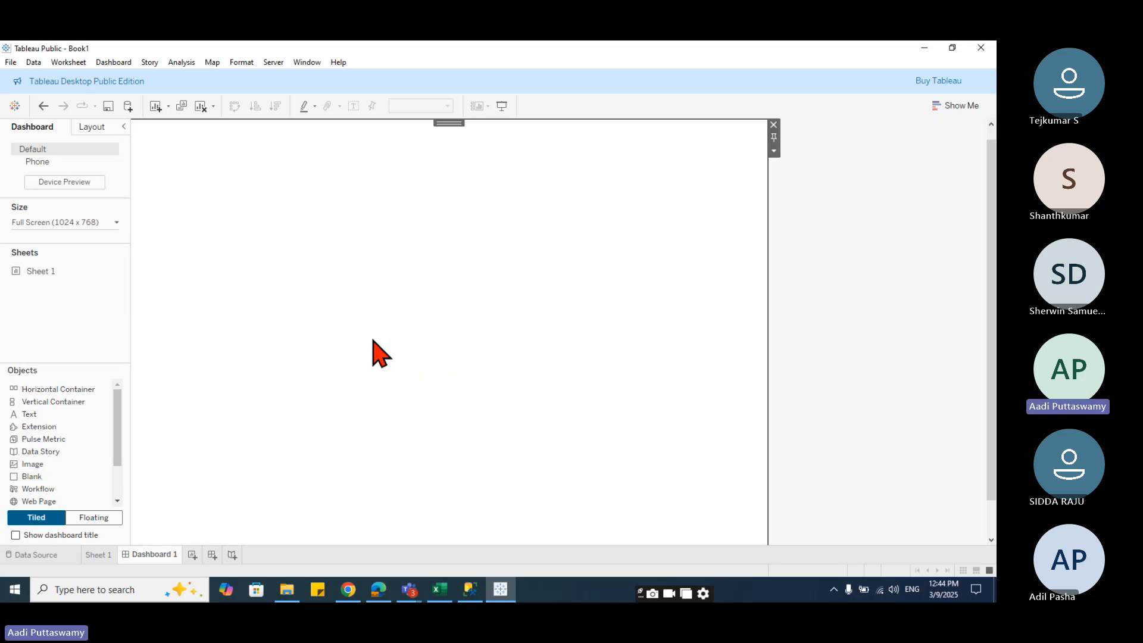
- Place a Blank object at the top of the Main Dashboard container and resize its height
drag(30, 465, 473, 156)
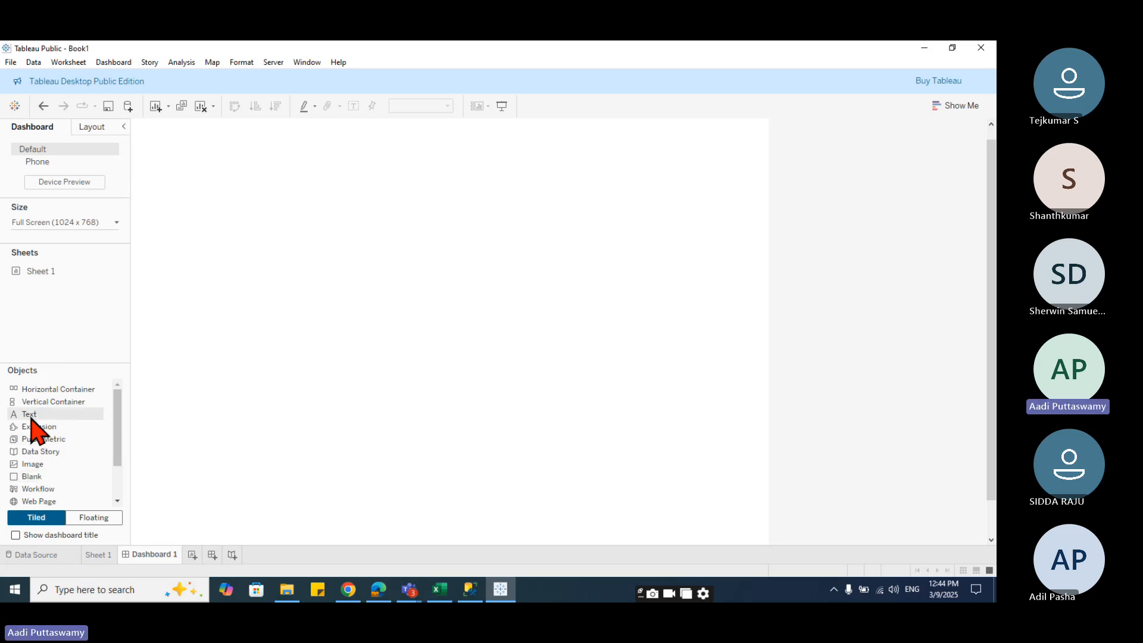
drag(34, 463, 202, 413)
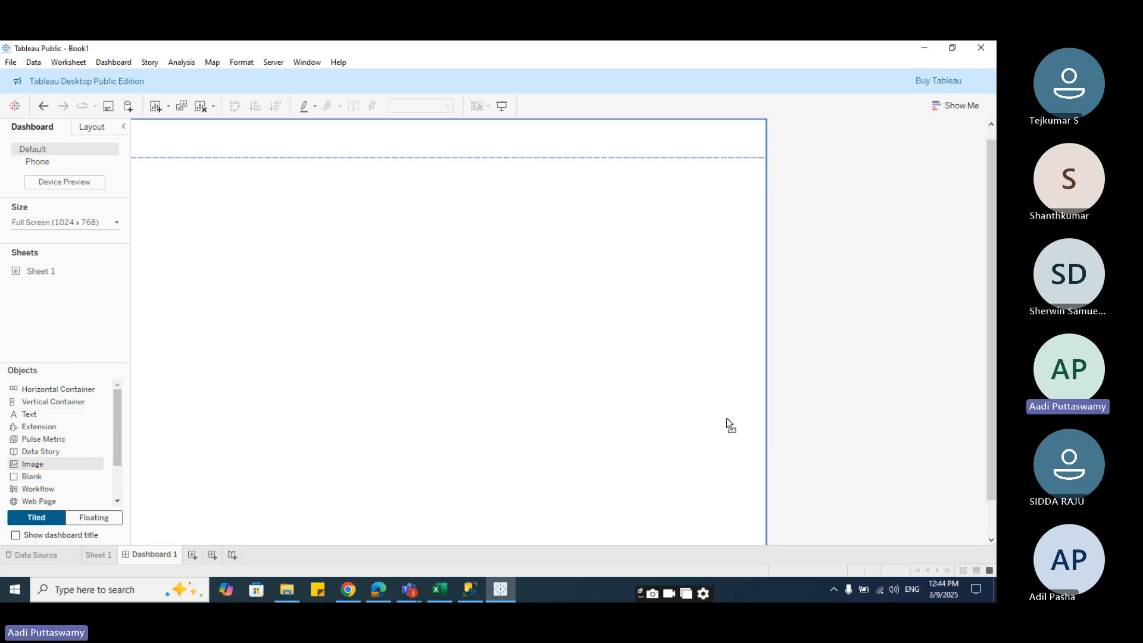
drag(726, 418, 154, 196)
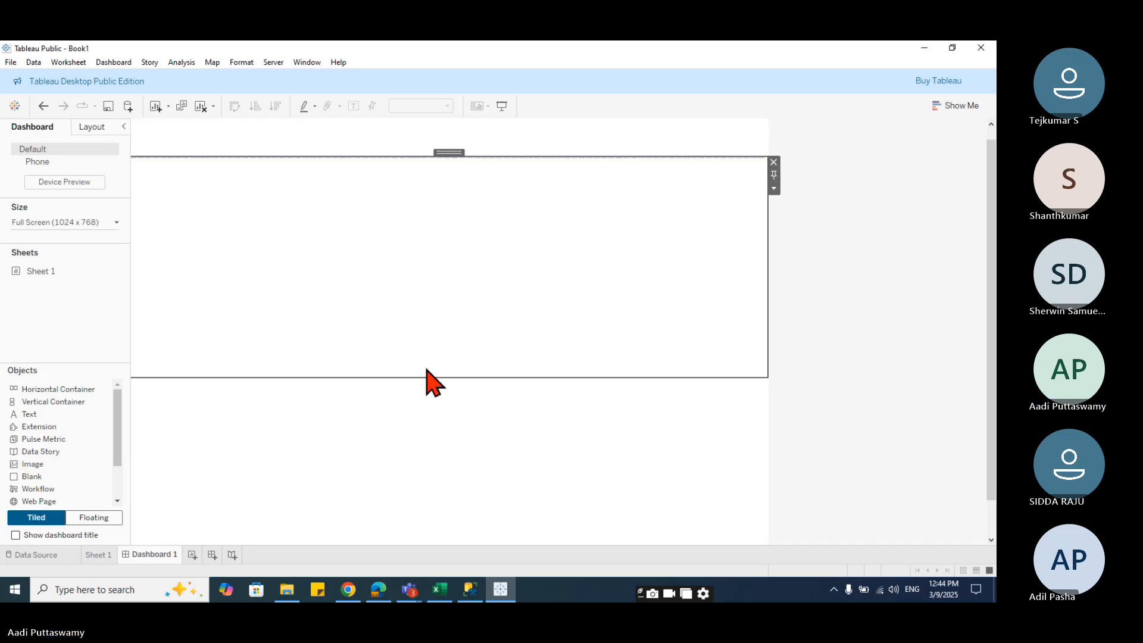
drag(428, 377, 421, 326)
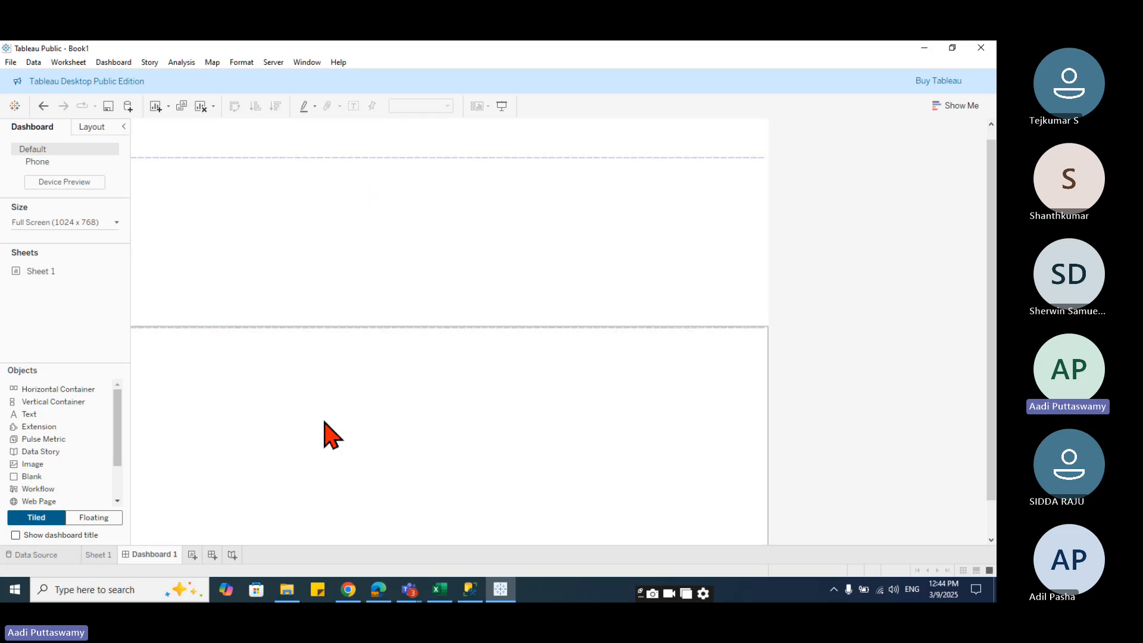
- Add more Image and Horizontal Container objects inside the Main Dashboard and adjust their heights
drag(33, 463, 161, 288)
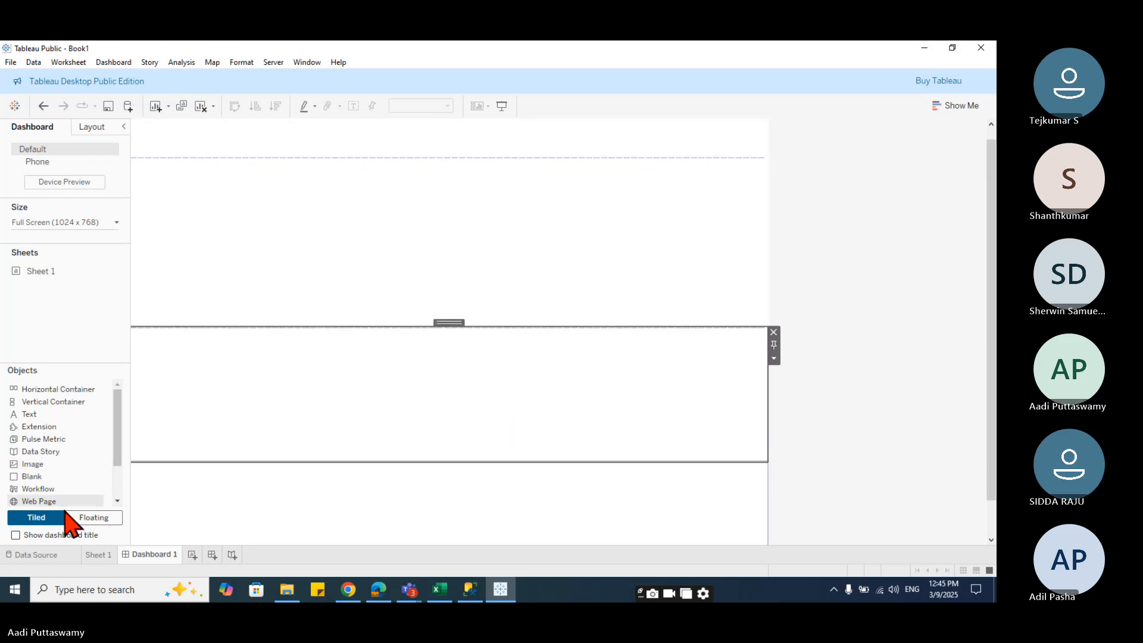
drag(47, 389, 199, 242)
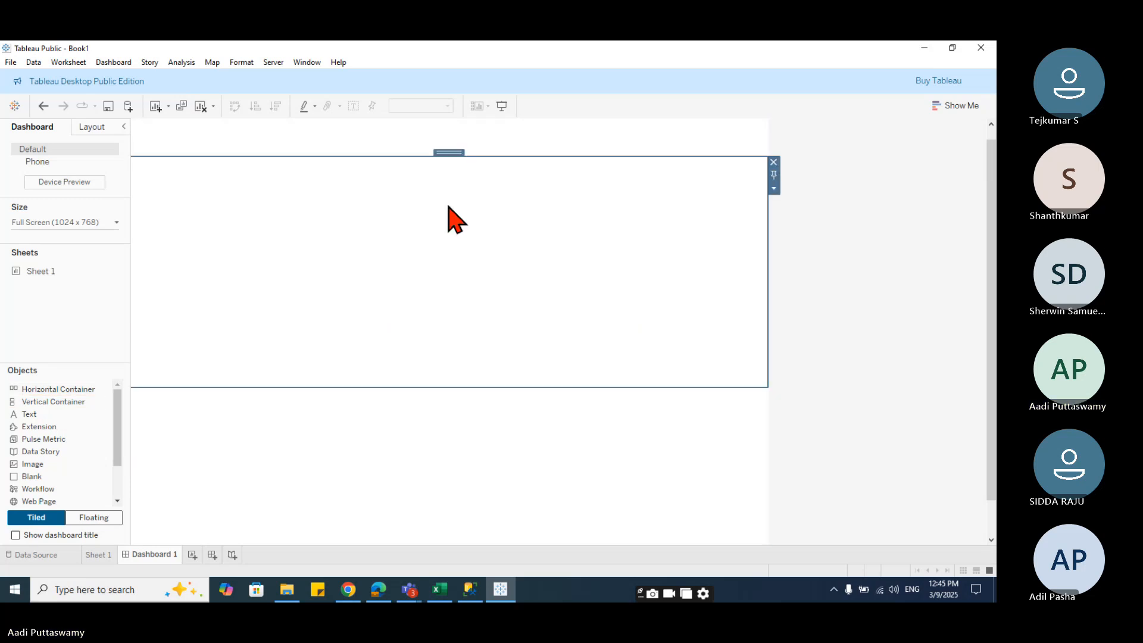
click(427, 394)
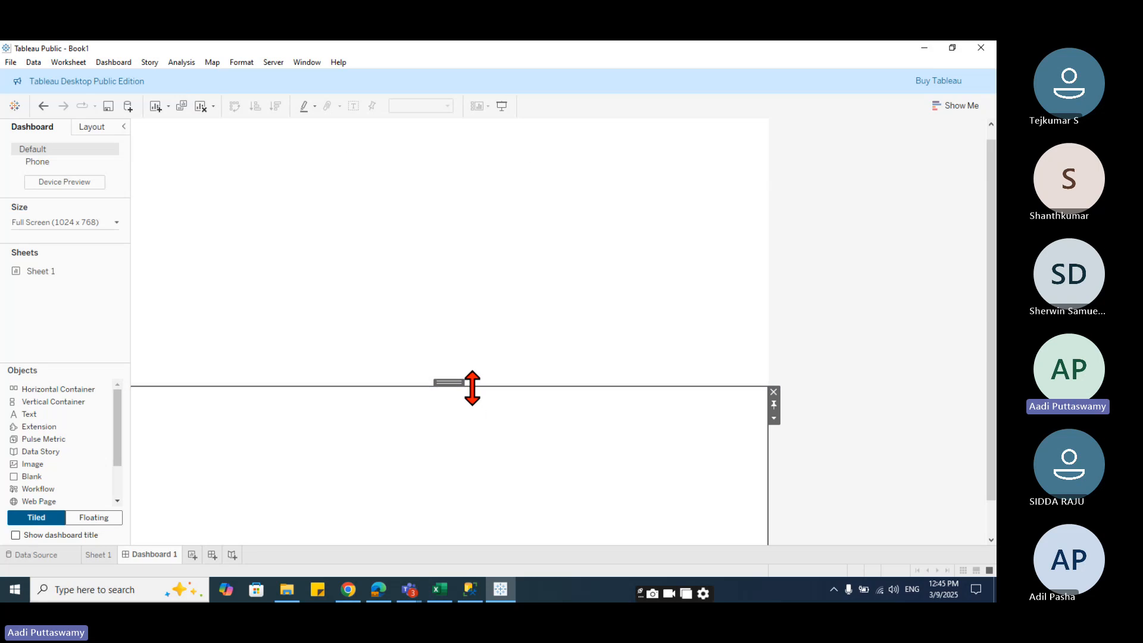
drag(469, 386, 476, 305)
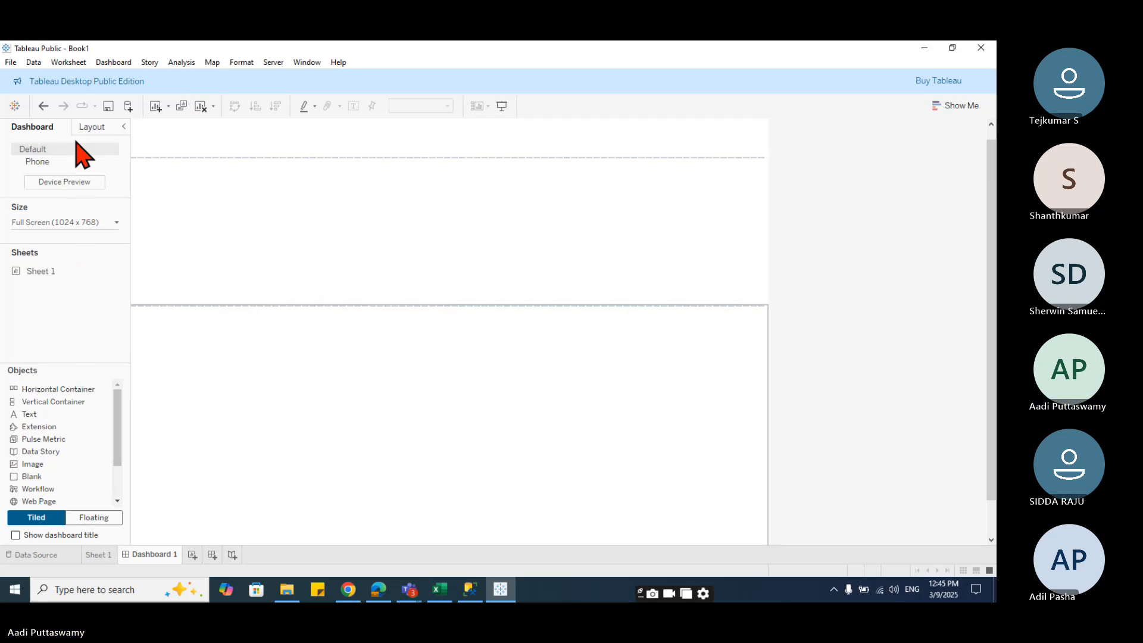
click(92, 127)
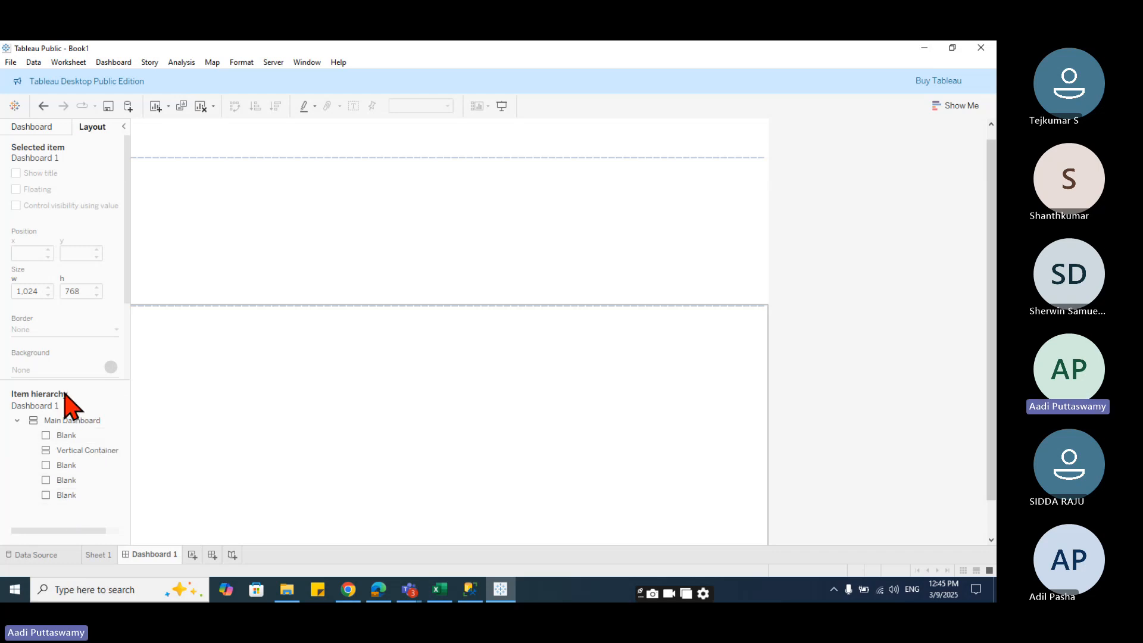
click(43, 124)
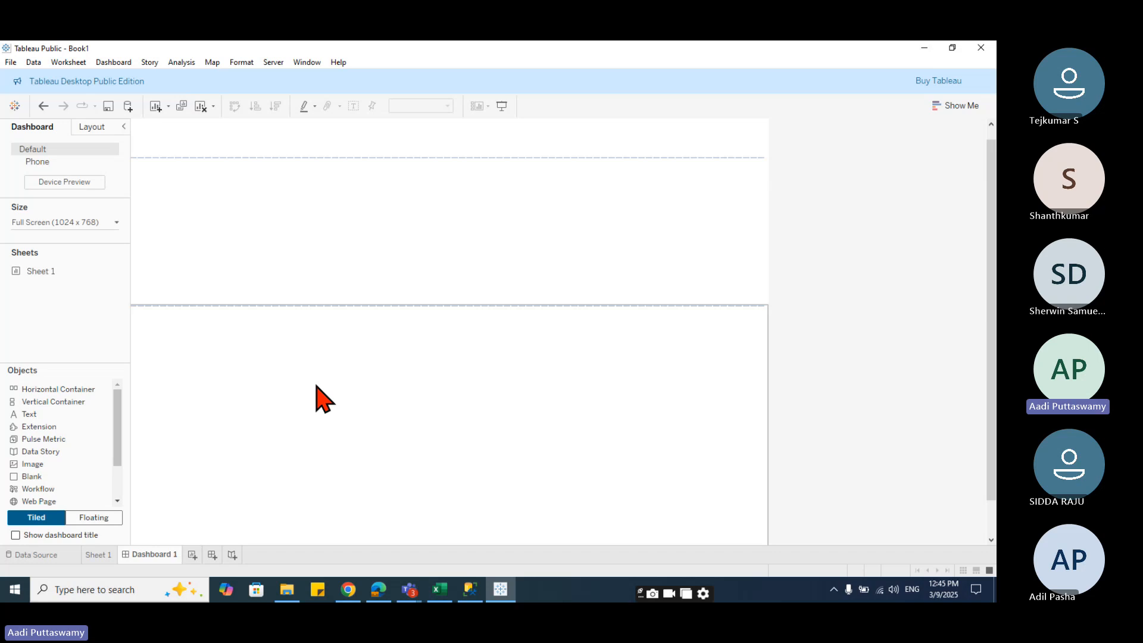
drag(53, 389, 334, 267)
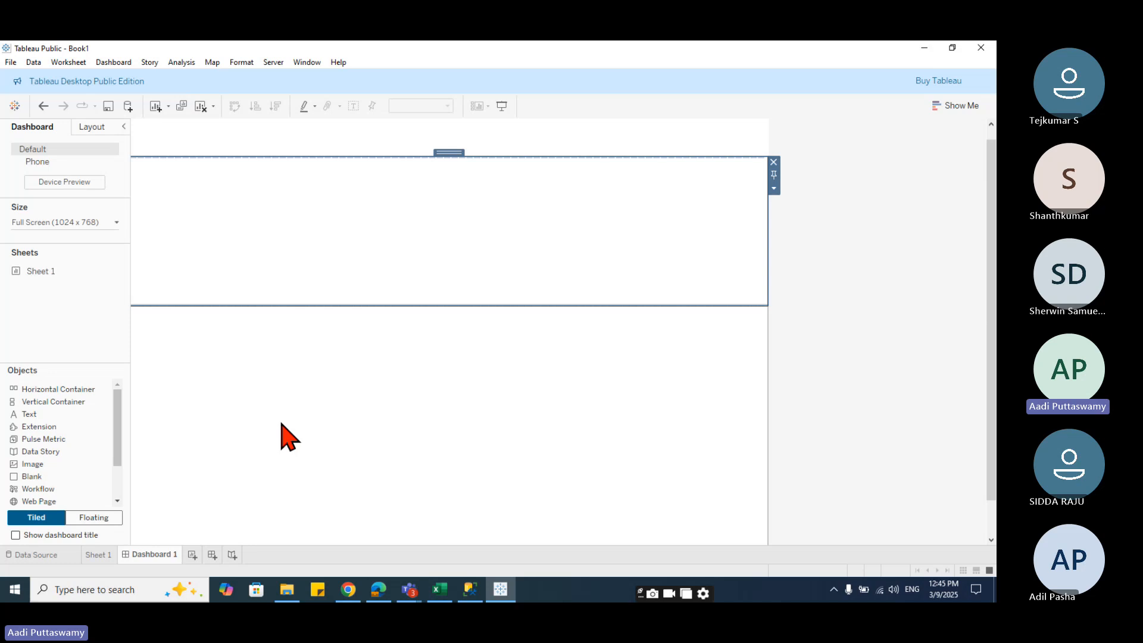
- Delete Dashboard 1 and create a fresh dashboard
right_click(146, 556)
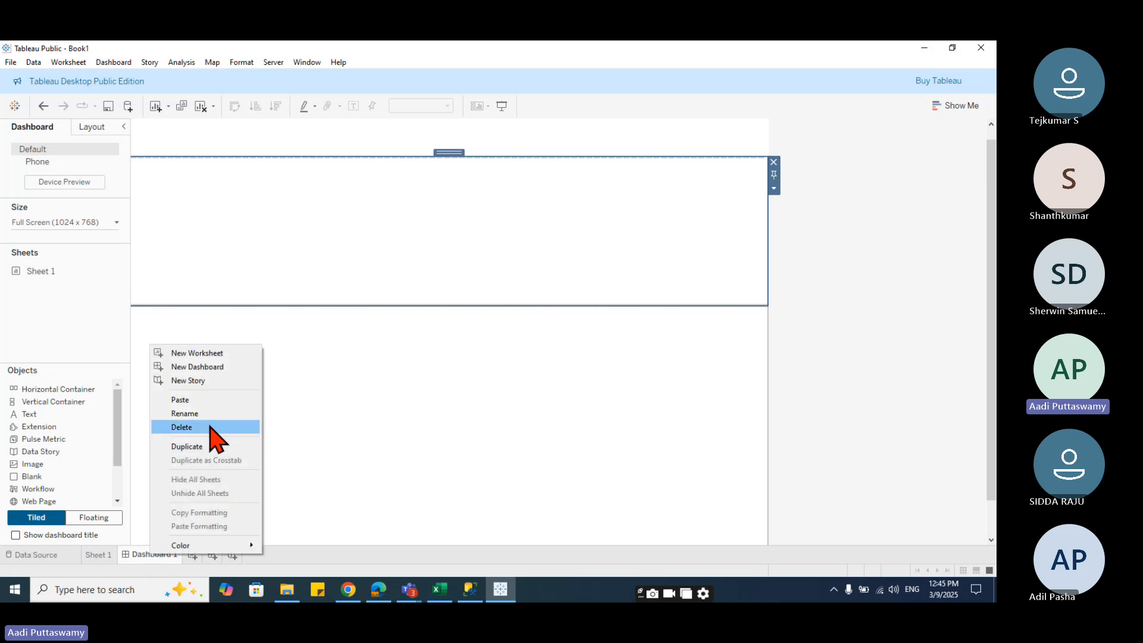
click(182, 427)
click(148, 555)
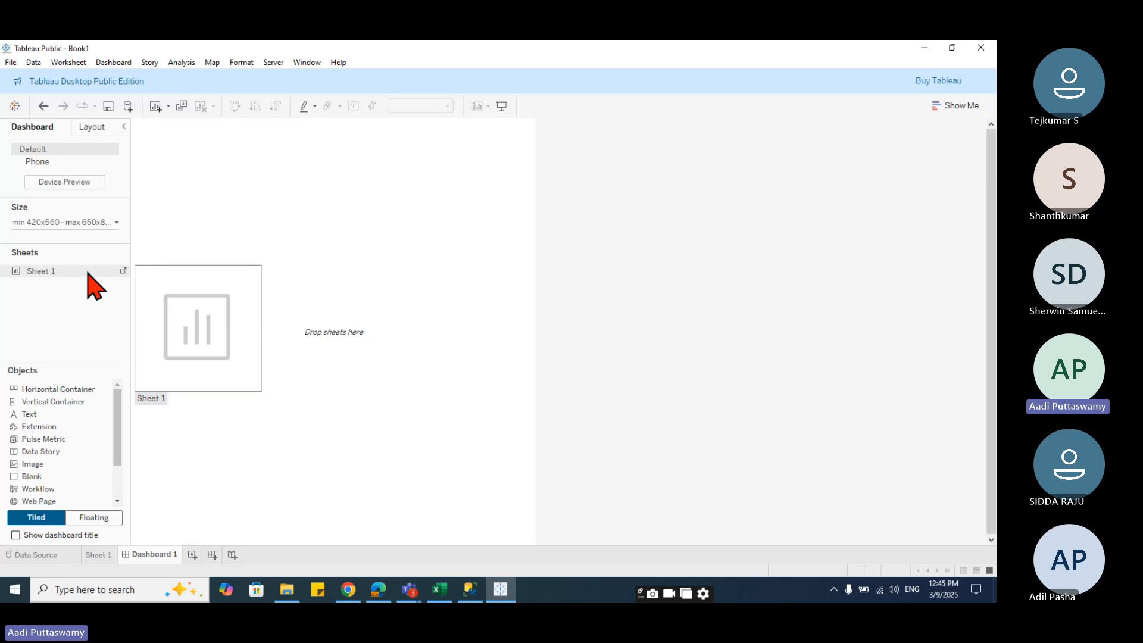
- Set the new dashboard's size to Fixed size, Full Screen (1024 x 768)
click(78, 223)
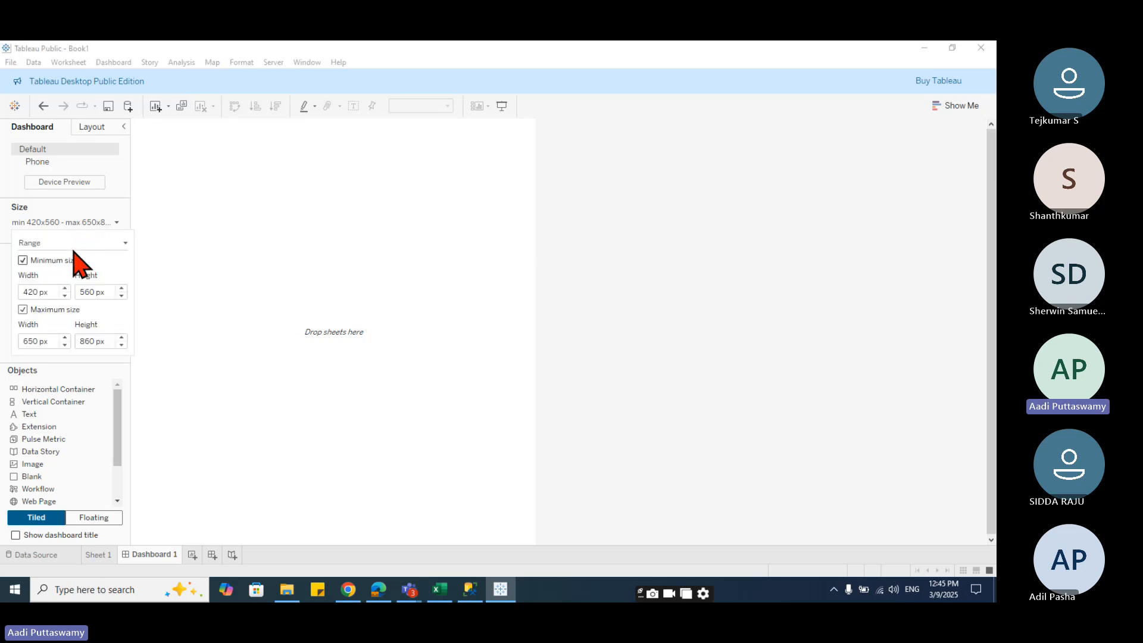
click(72, 244)
click(58, 250)
click(72, 264)
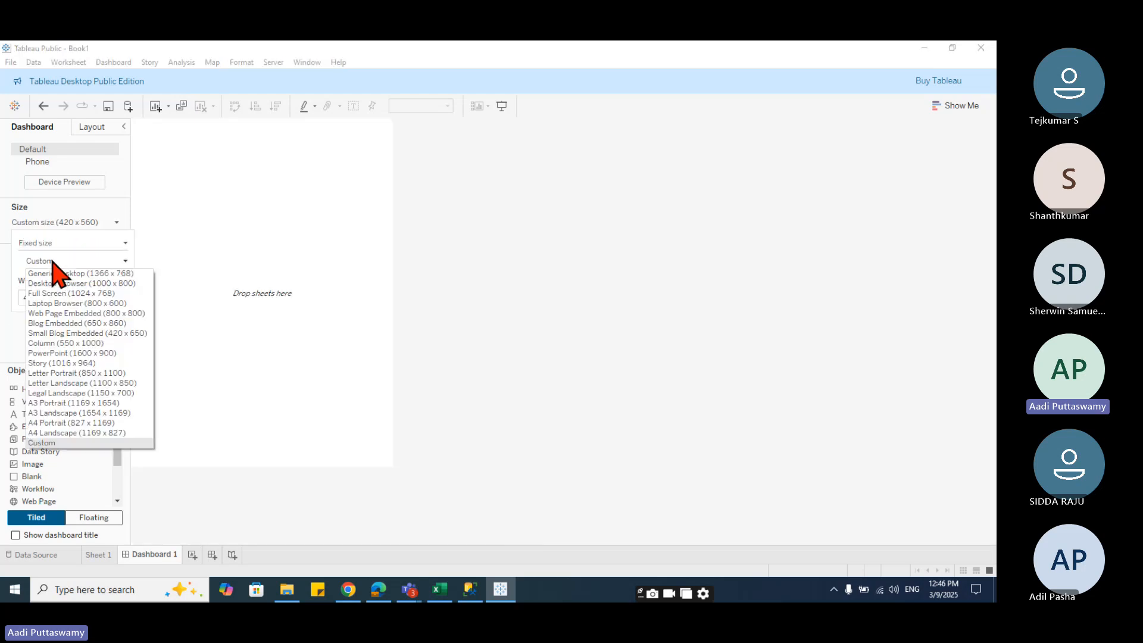
click(83, 294)
click(262, 357)
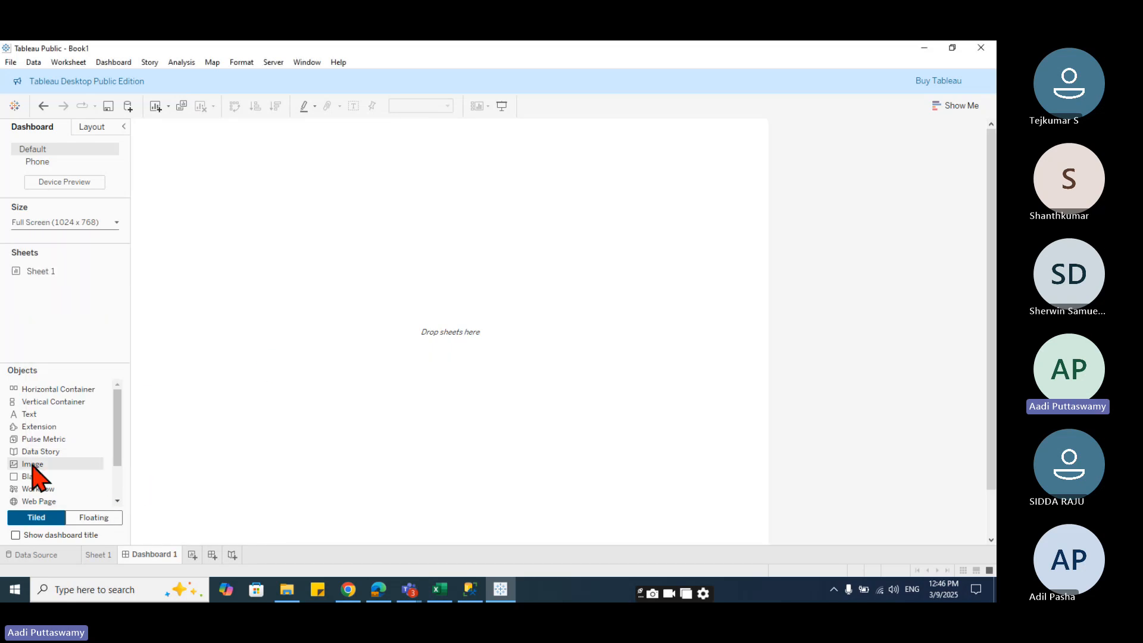
- Add an Image object to the dashboard and browse to the Background Images folder for its file
drag(34, 468, 278, 434)
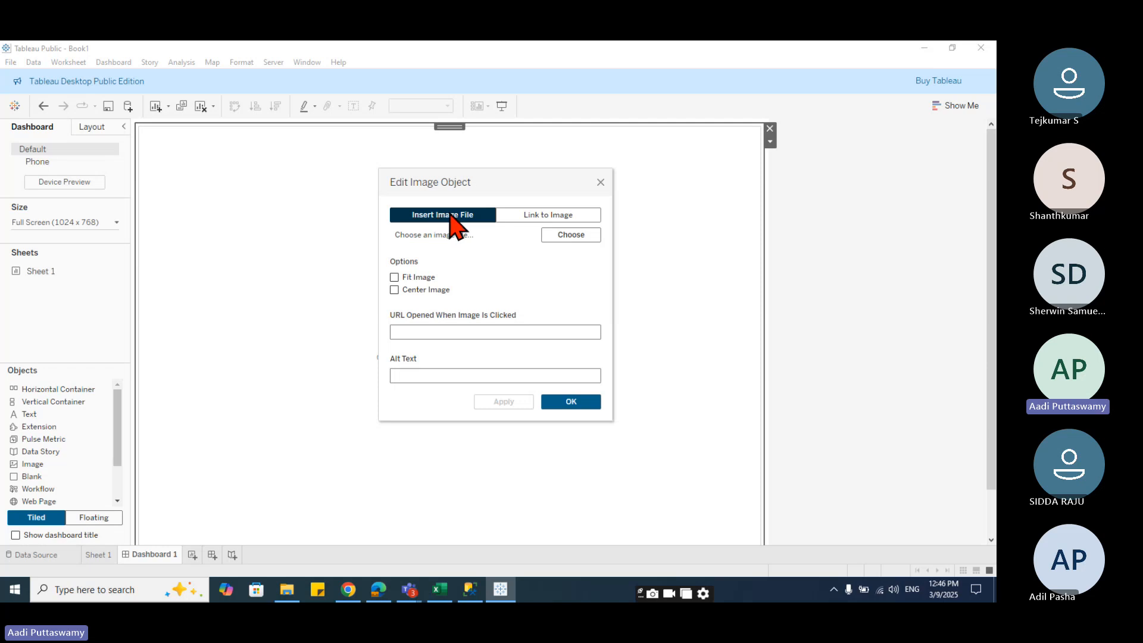
click(572, 235)
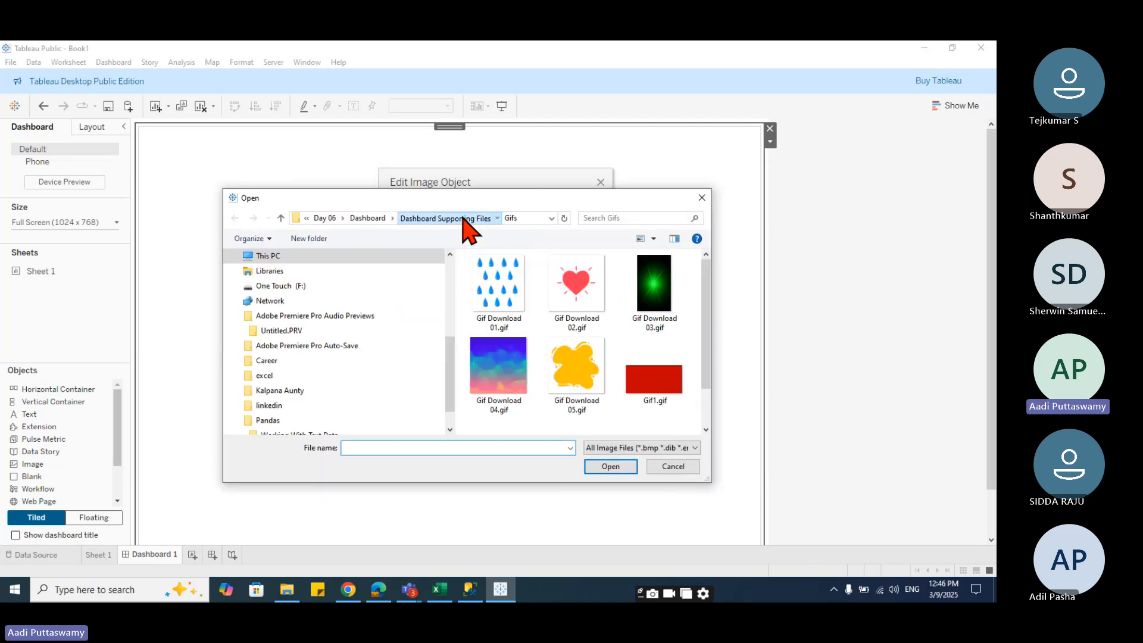
click(463, 218)
double_click(497, 270)
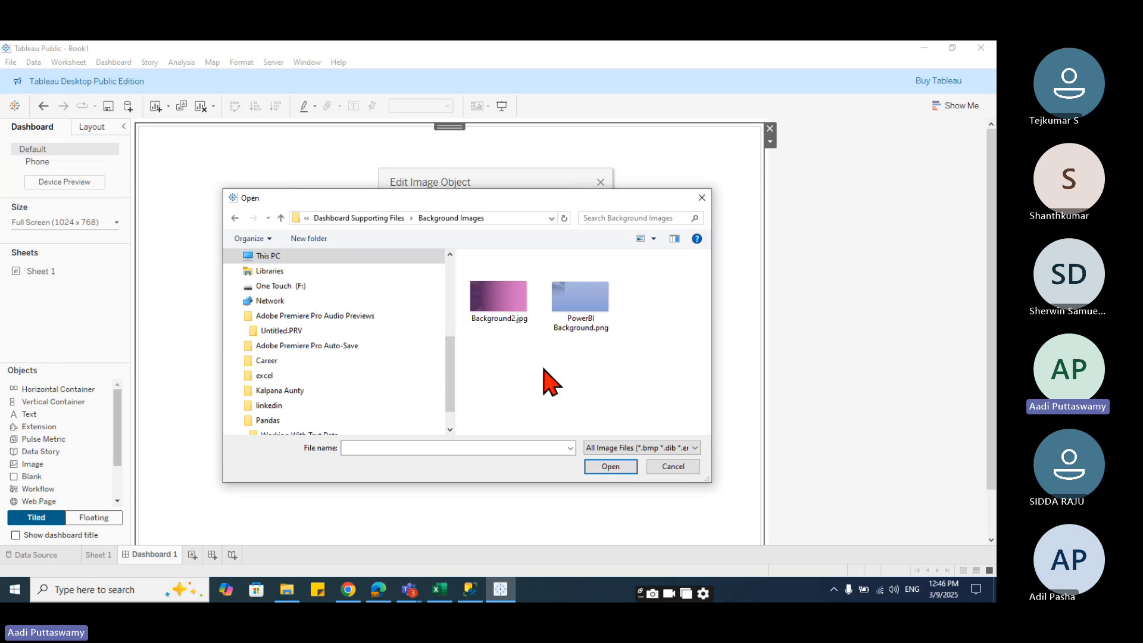
click(375, 224)
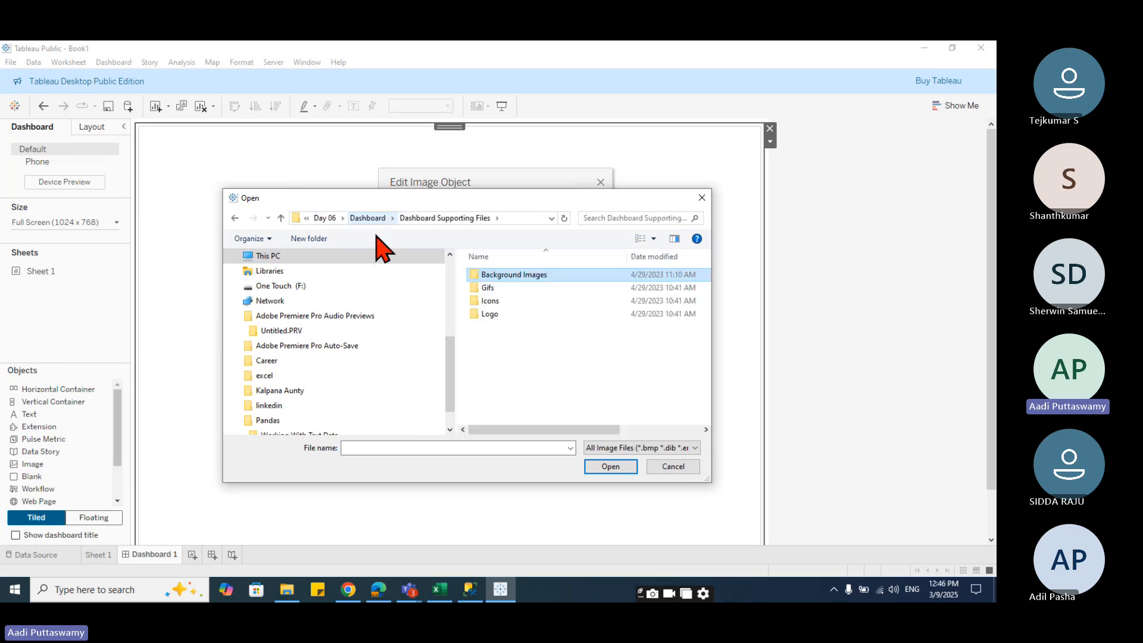
click(363, 220)
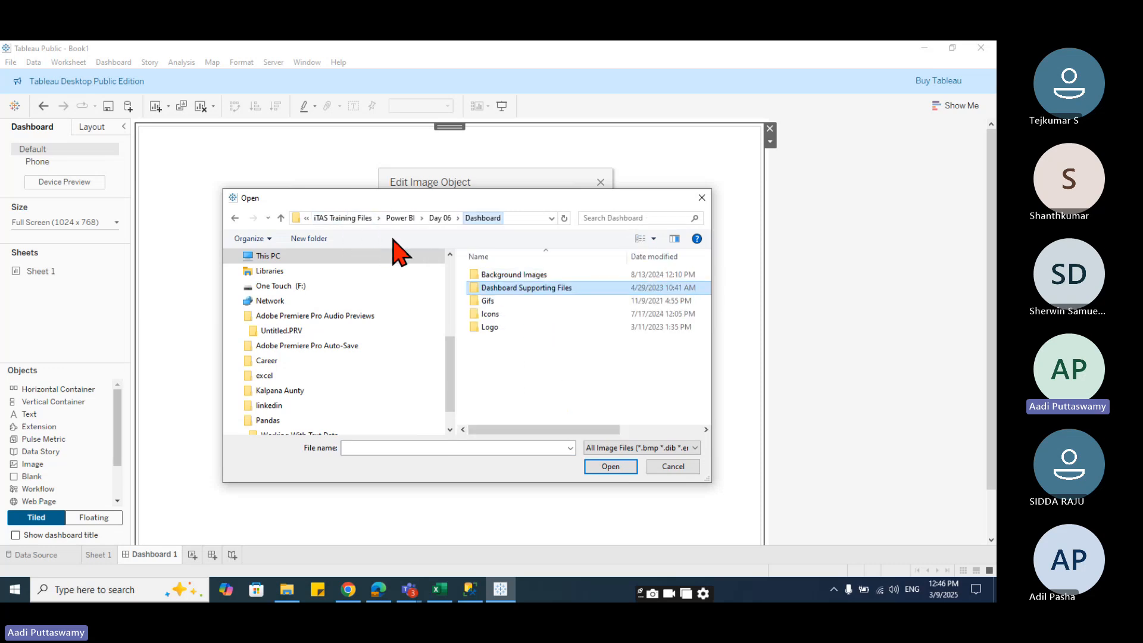
double_click(504, 275)
scroll(553, 405, down, 5)
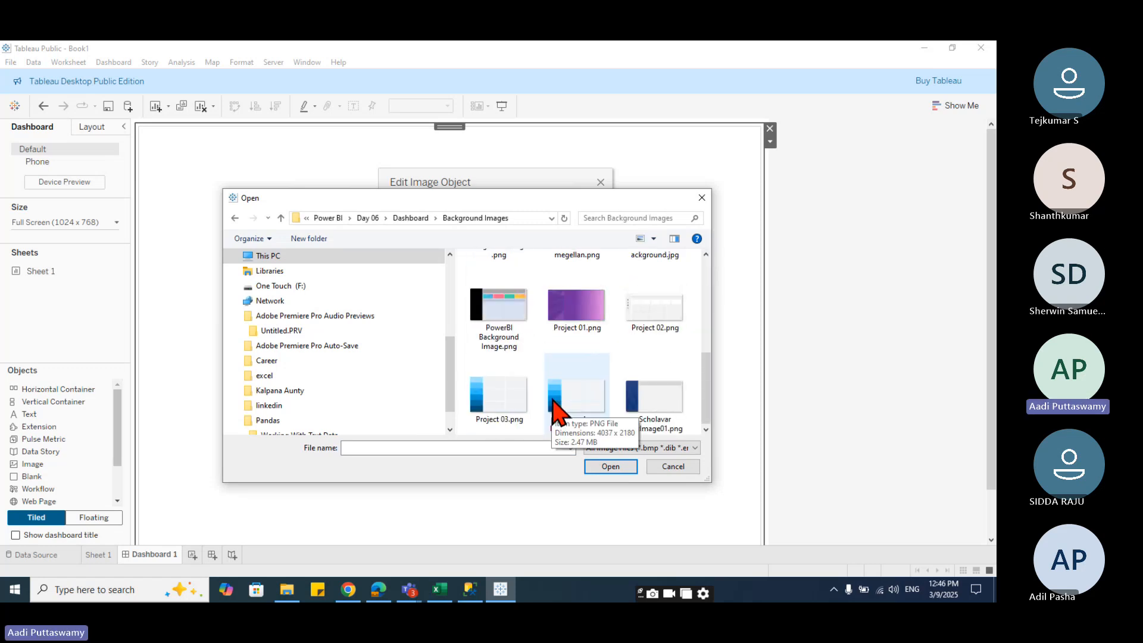
- Choose Project 03.png as the image file for the Image object
drag(479, 199, 342, 153)
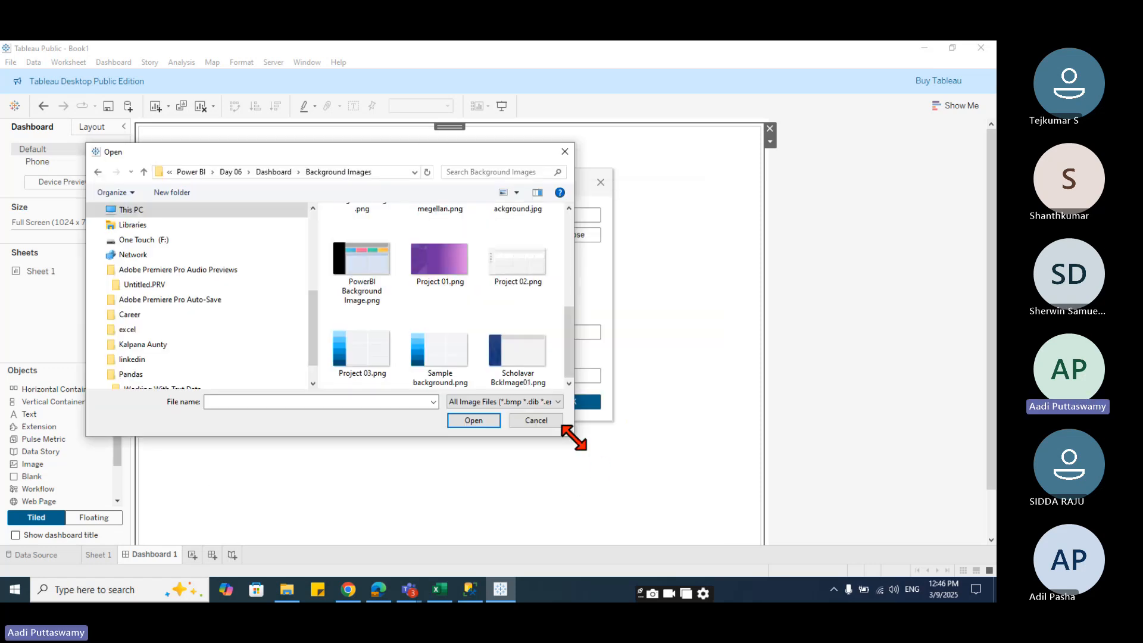
drag(573, 437, 660, 519)
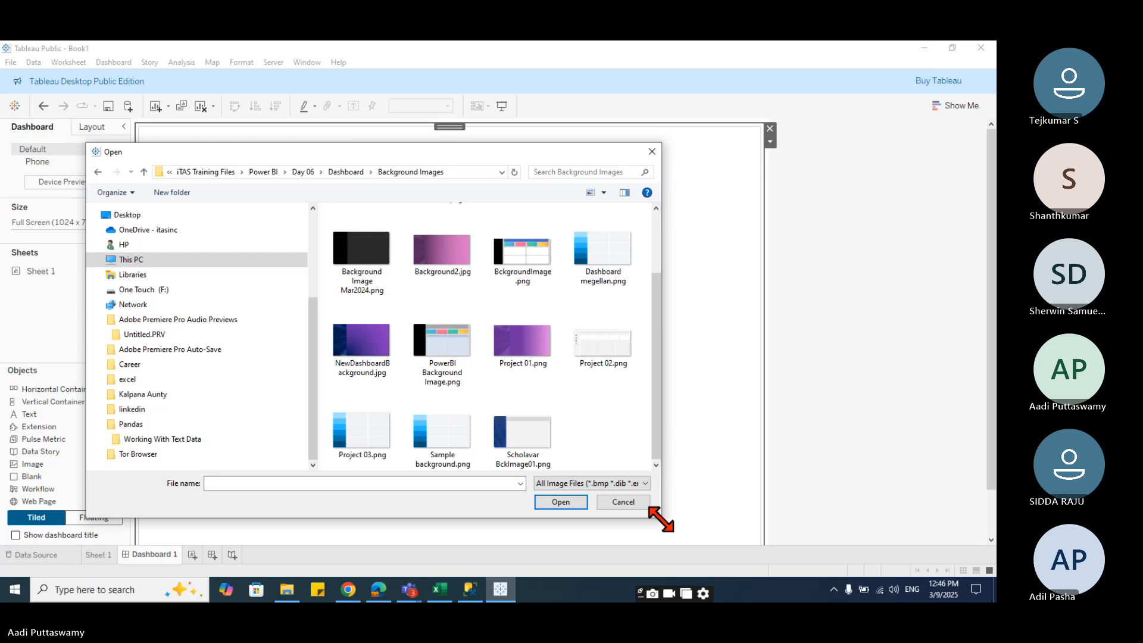
scroll(523, 369, up, 2)
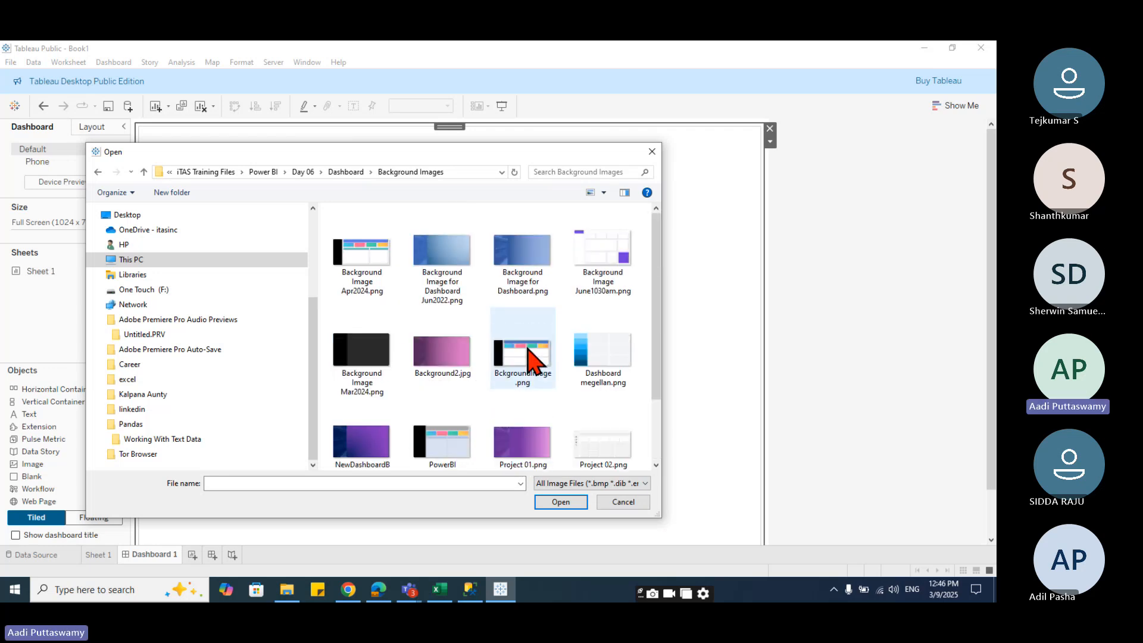
scroll(527, 357, down, 2)
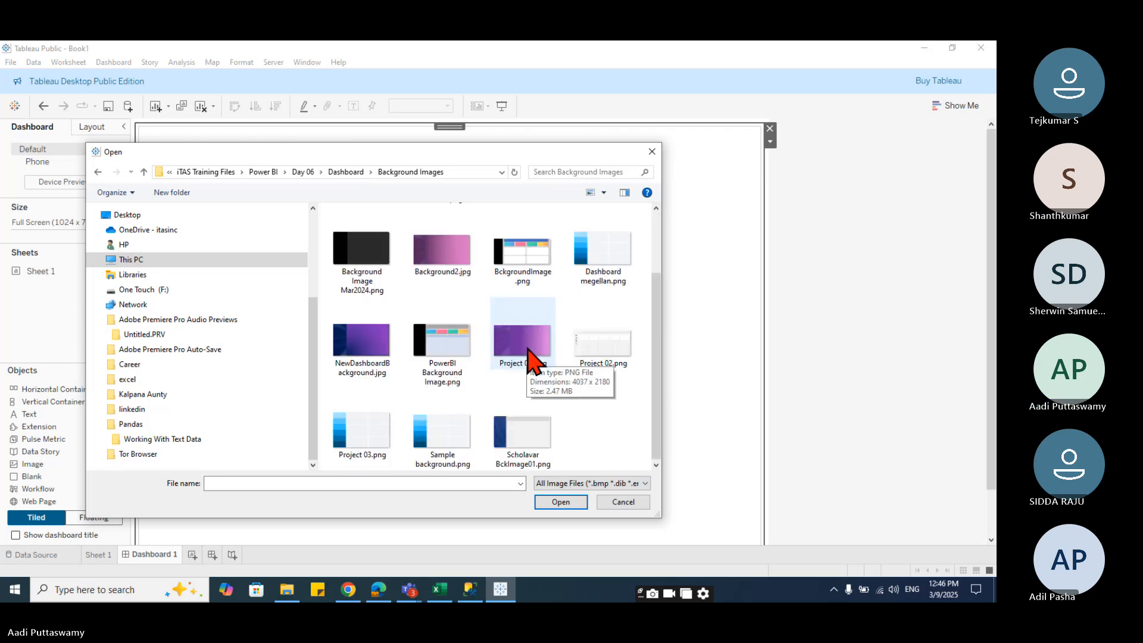
scroll(403, 408, up, 2)
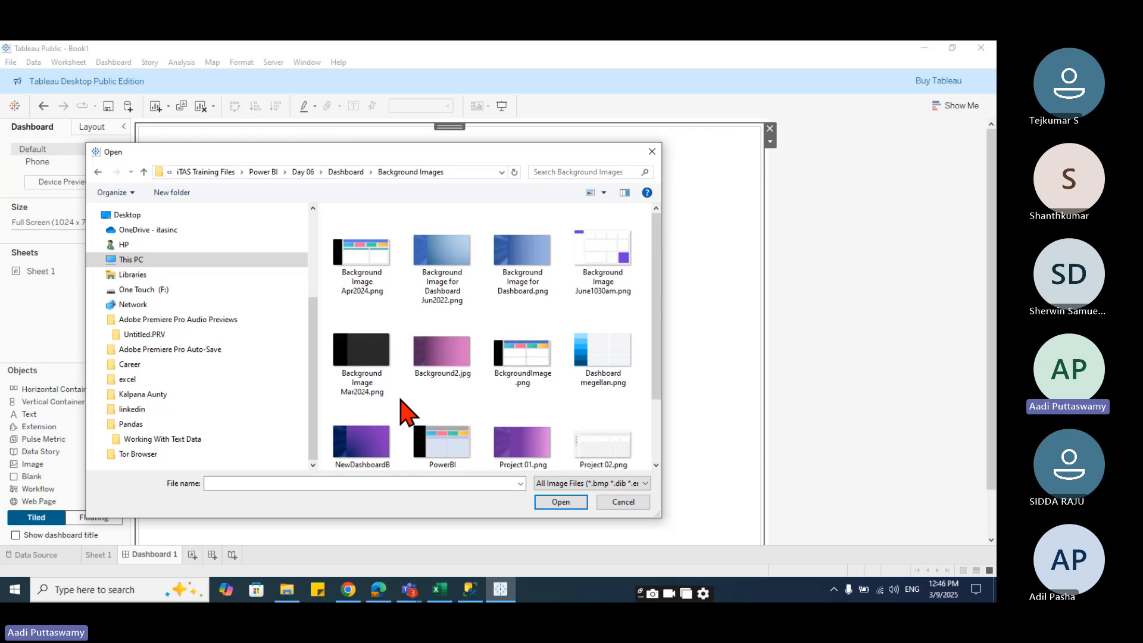
scroll(455, 324, down, 2)
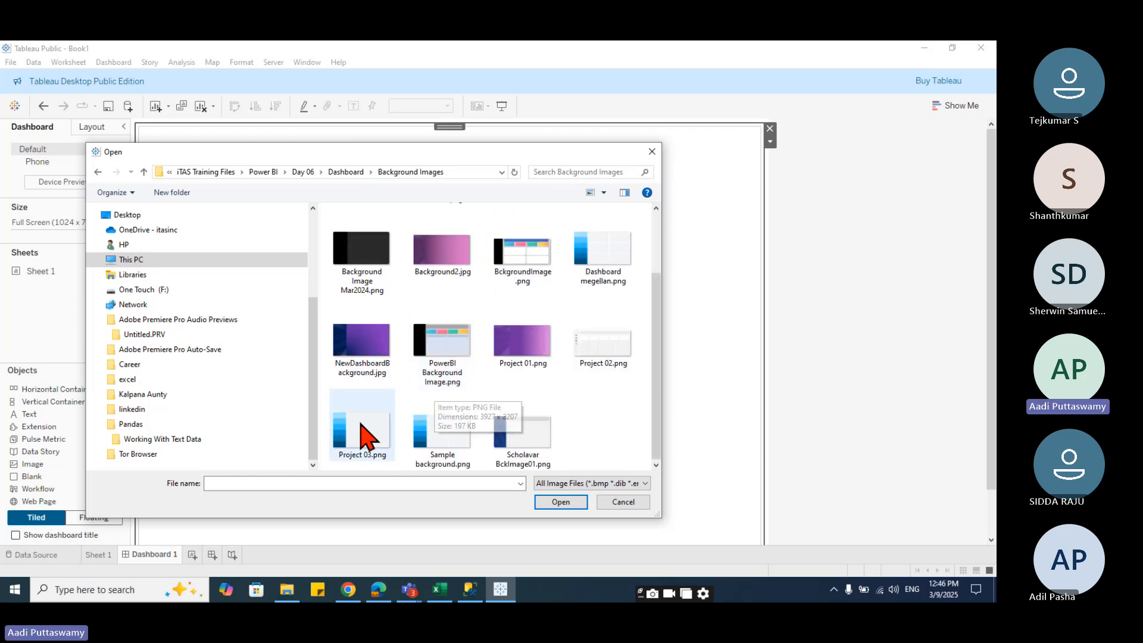
click(370, 441)
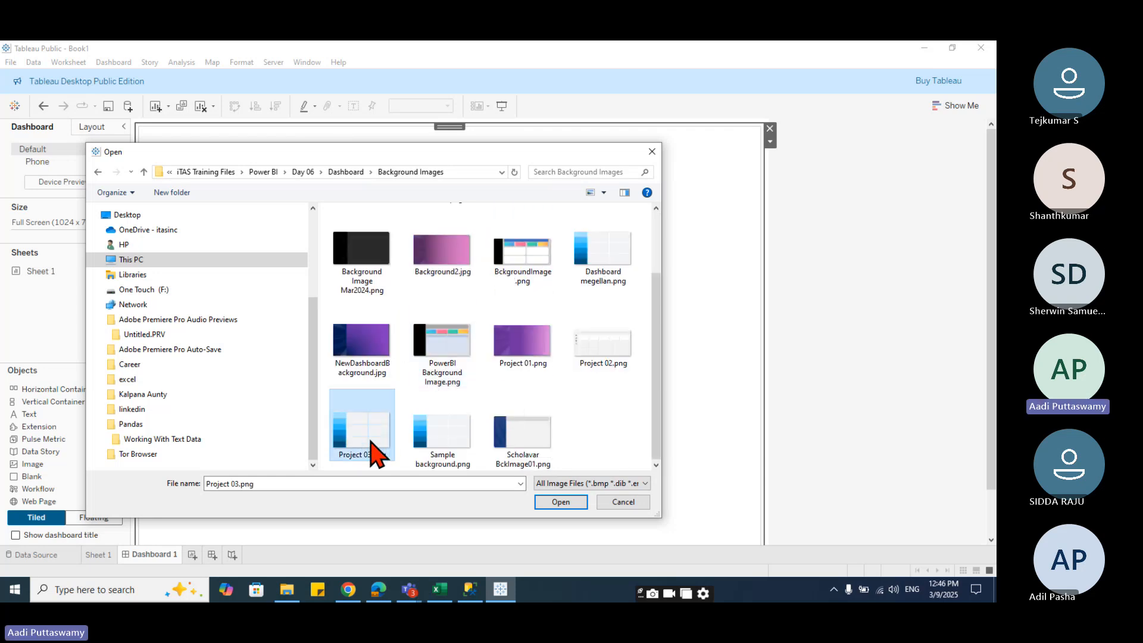
click(561, 502)
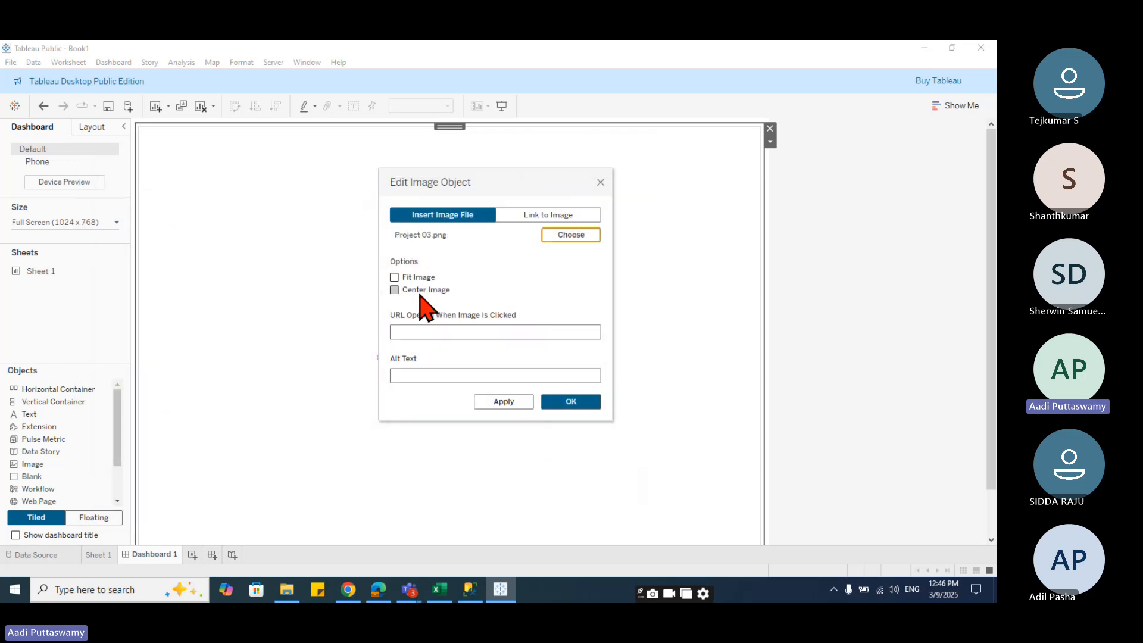
- Enable Fit Image and Center Image for the image, apply and confirm, then open Sheet 1
click(395, 278)
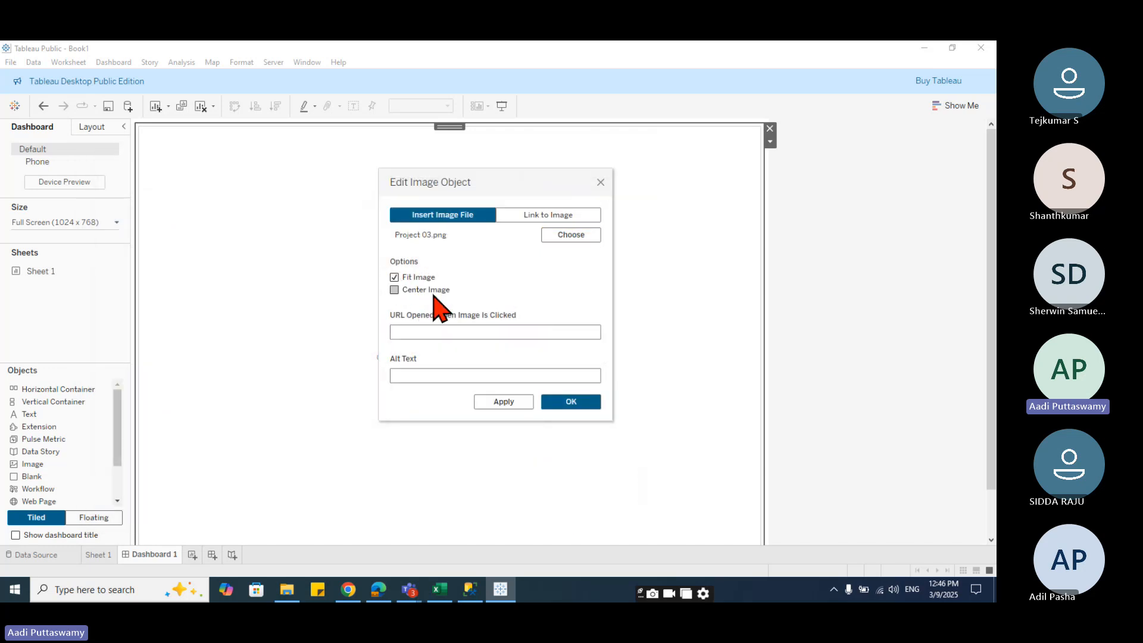
click(395, 290)
click(515, 402)
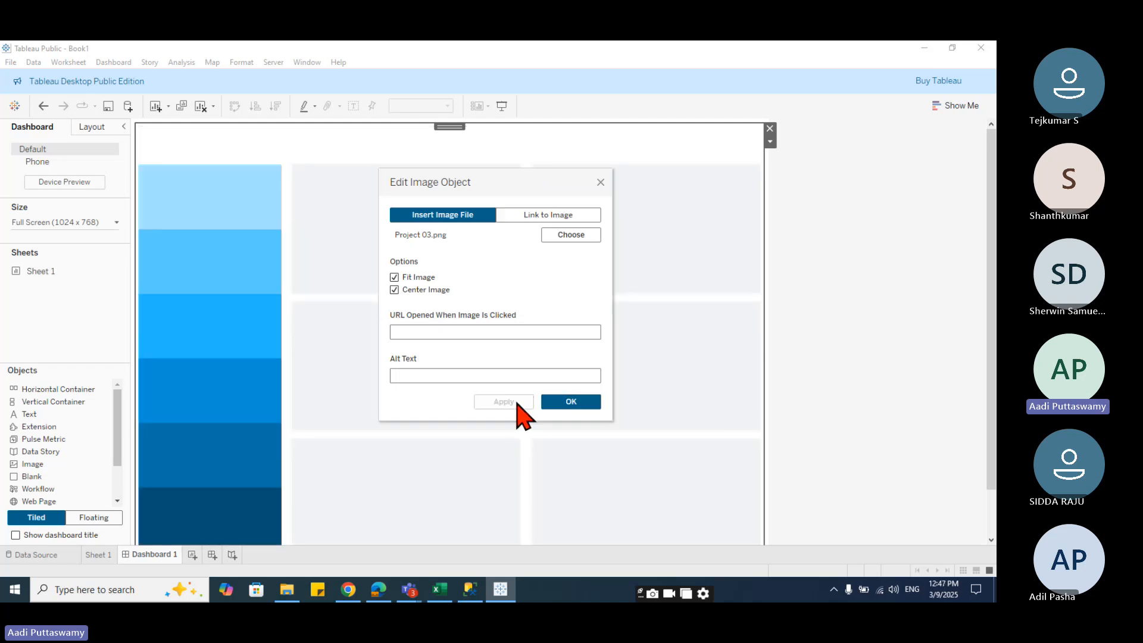
click(568, 402)
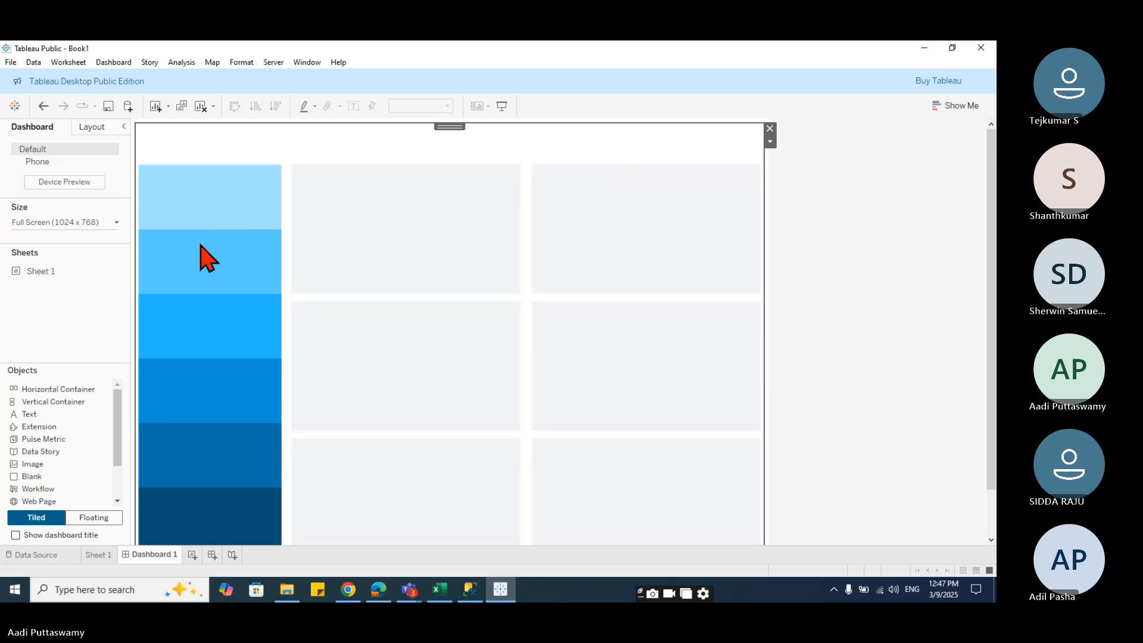
click(98, 555)
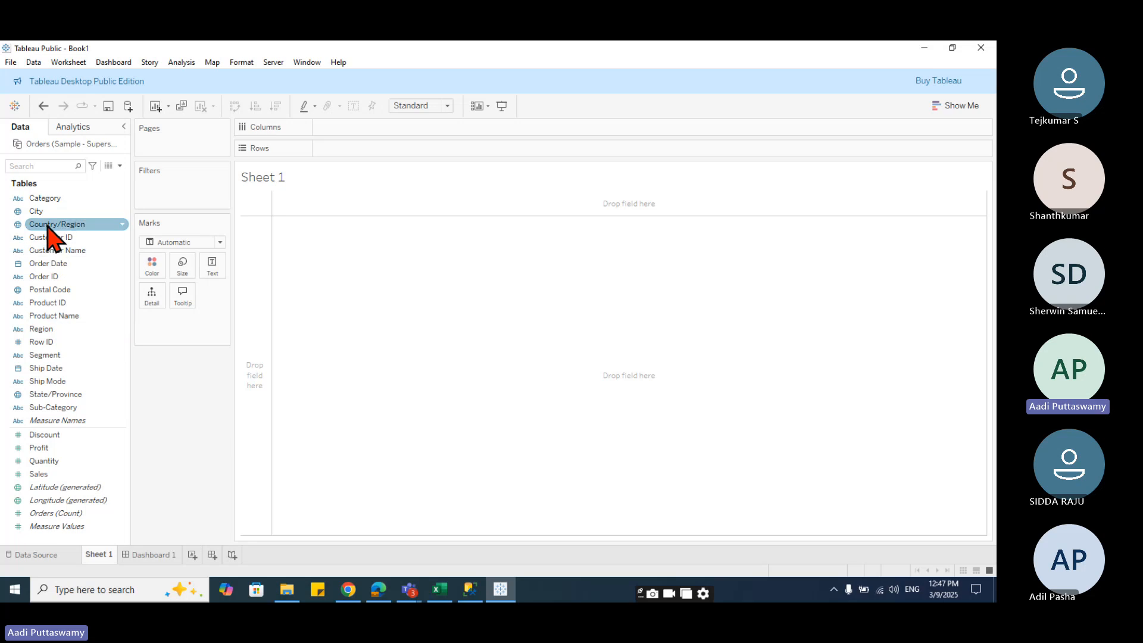
- Show the sum of Sales on Sheet 1 as a single text mark
mouse_move(52, 460)
mouse_down()
mouse_move(359, 148)
mouse_move(400, 331)
mouse_up()
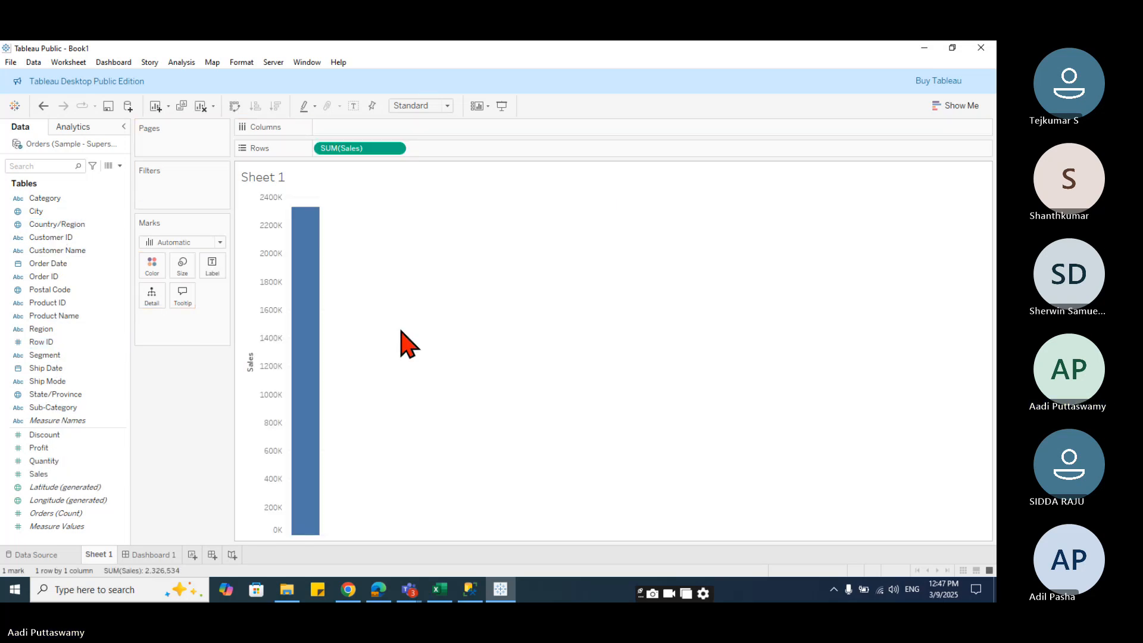
drag(349, 149, 207, 266)
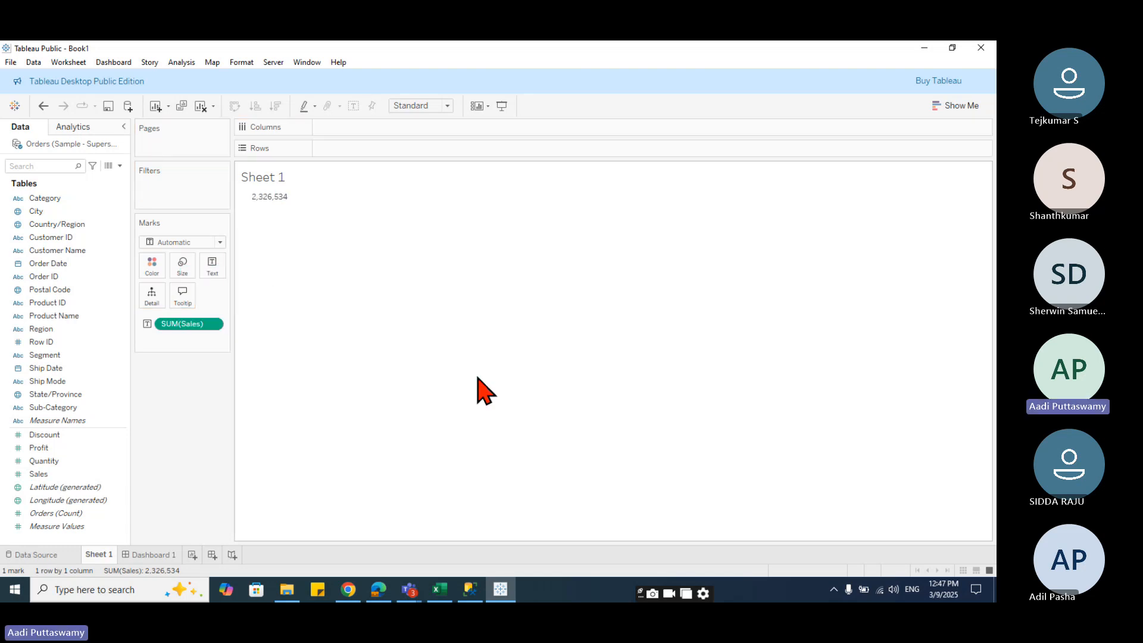
- Open the label editor for the Sales text mark and set the label's font size to 22
click(156, 555)
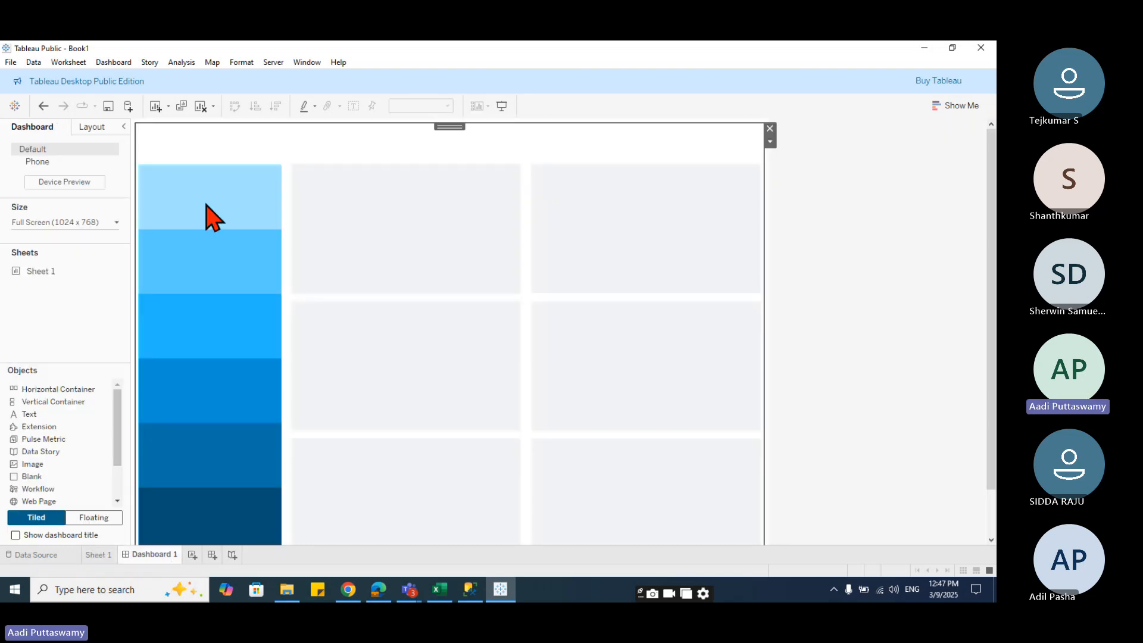
click(98, 555)
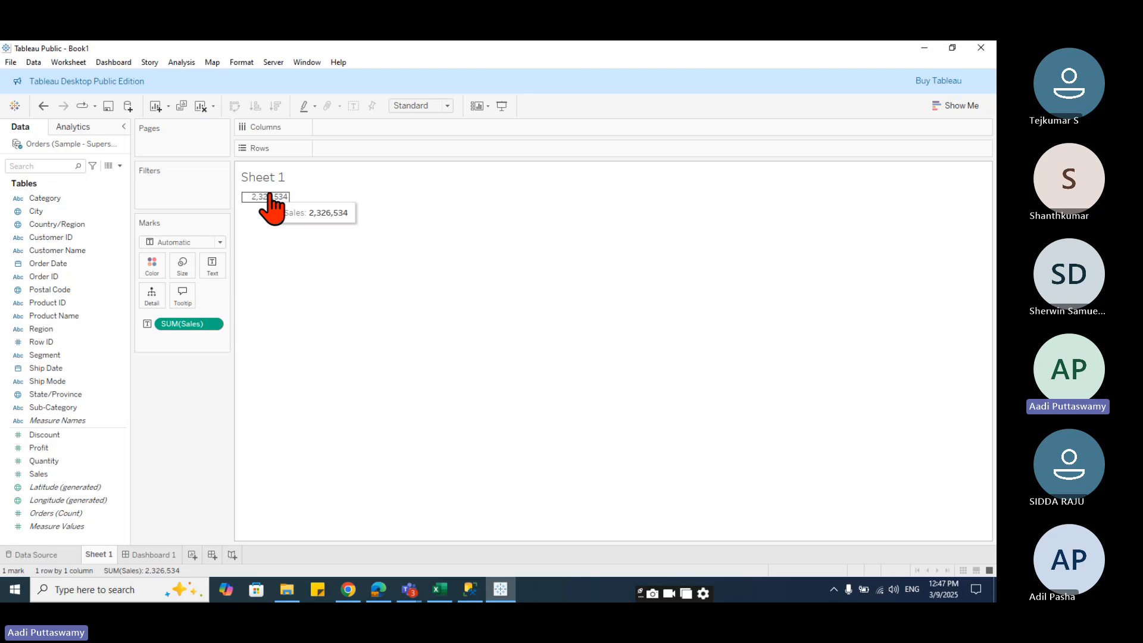
click(212, 267)
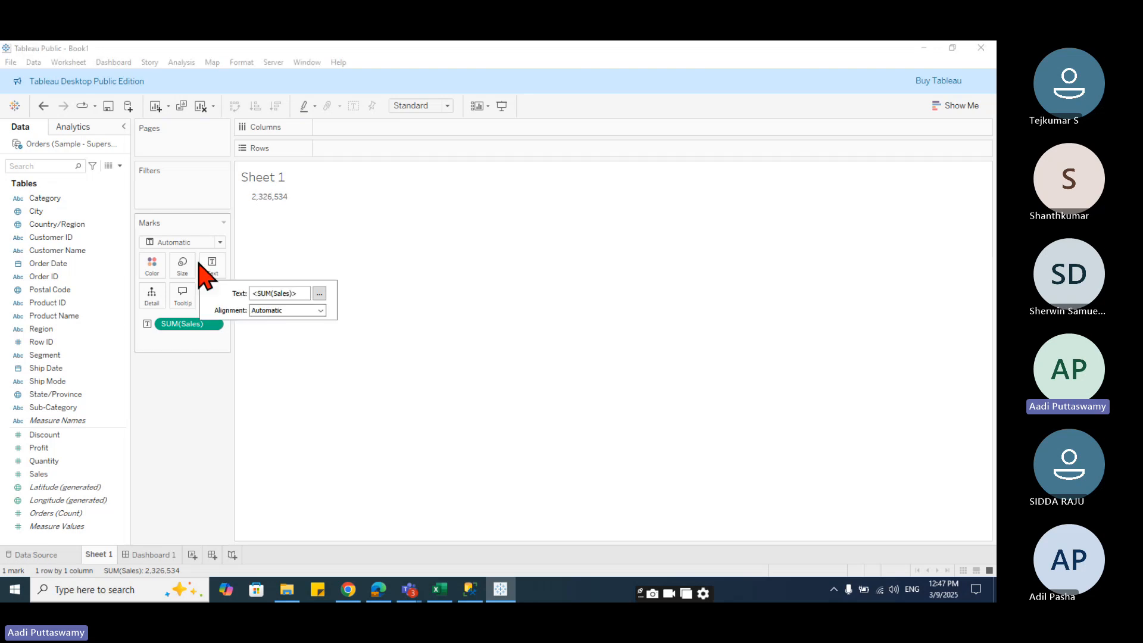
click(319, 293)
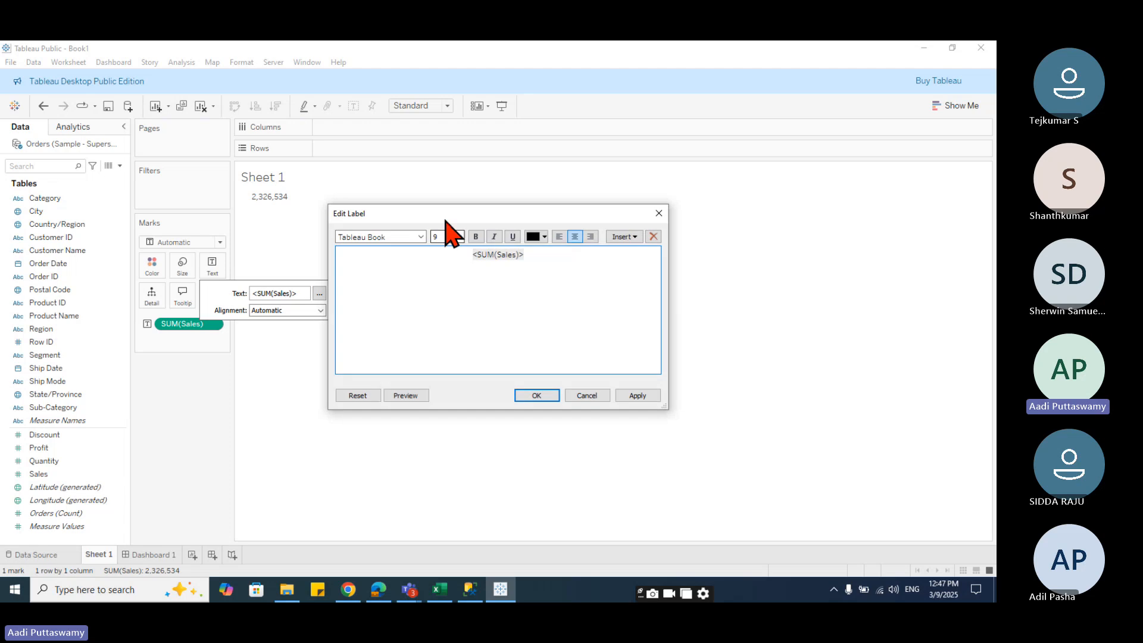
drag(444, 219, 506, 203)
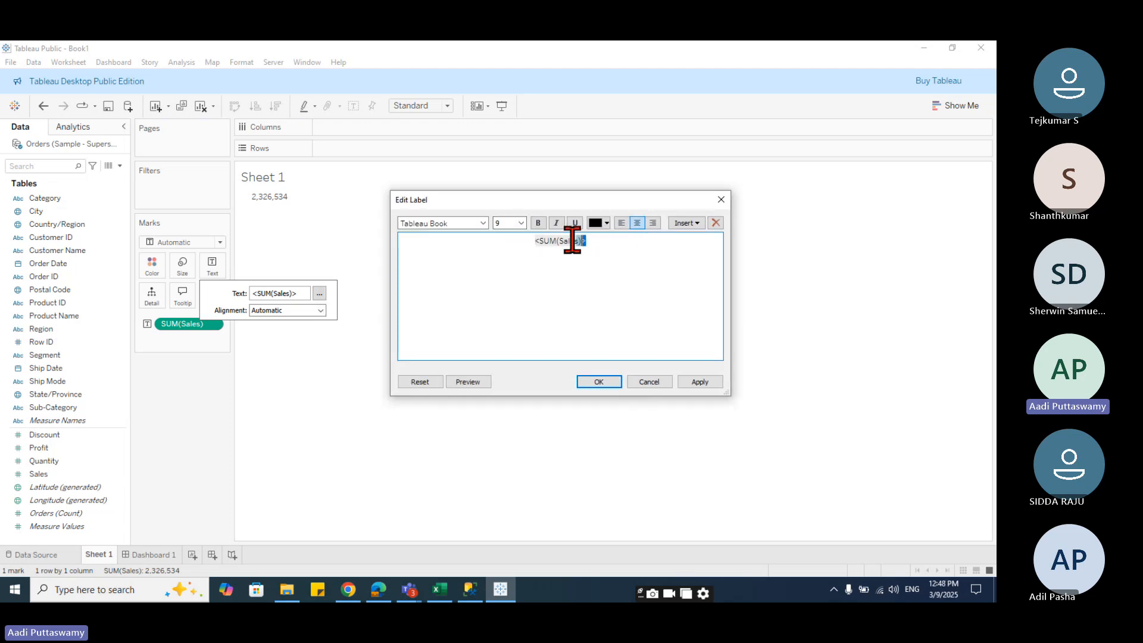
drag(575, 240, 534, 241)
click(520, 223)
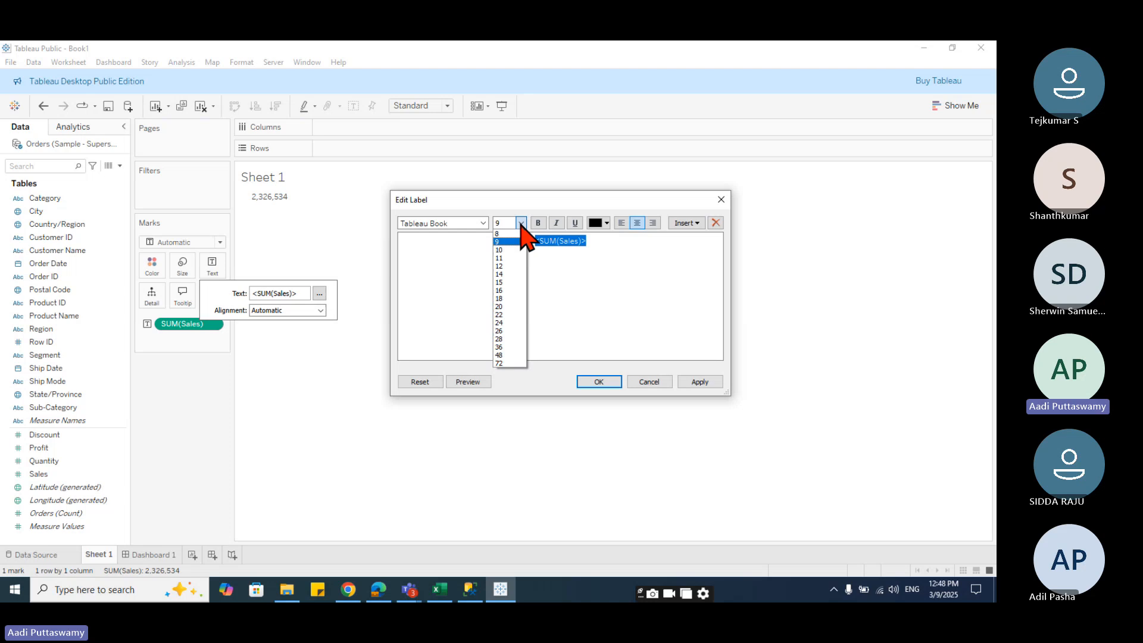
click(502, 315)
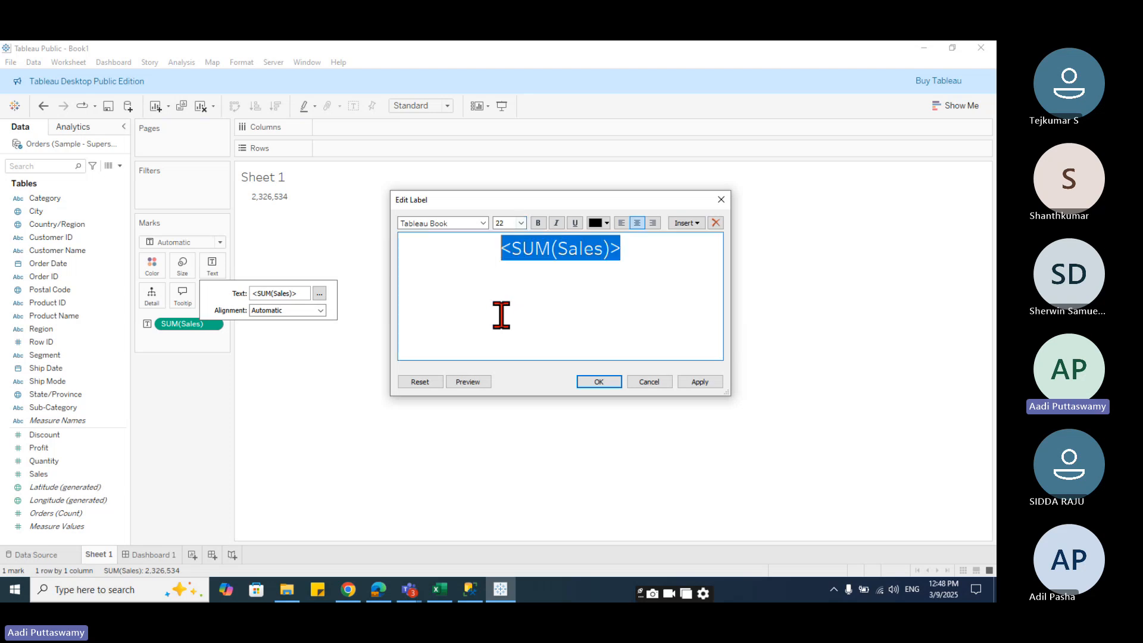
- Change the label's font to Tableau Bold
click(487, 224)
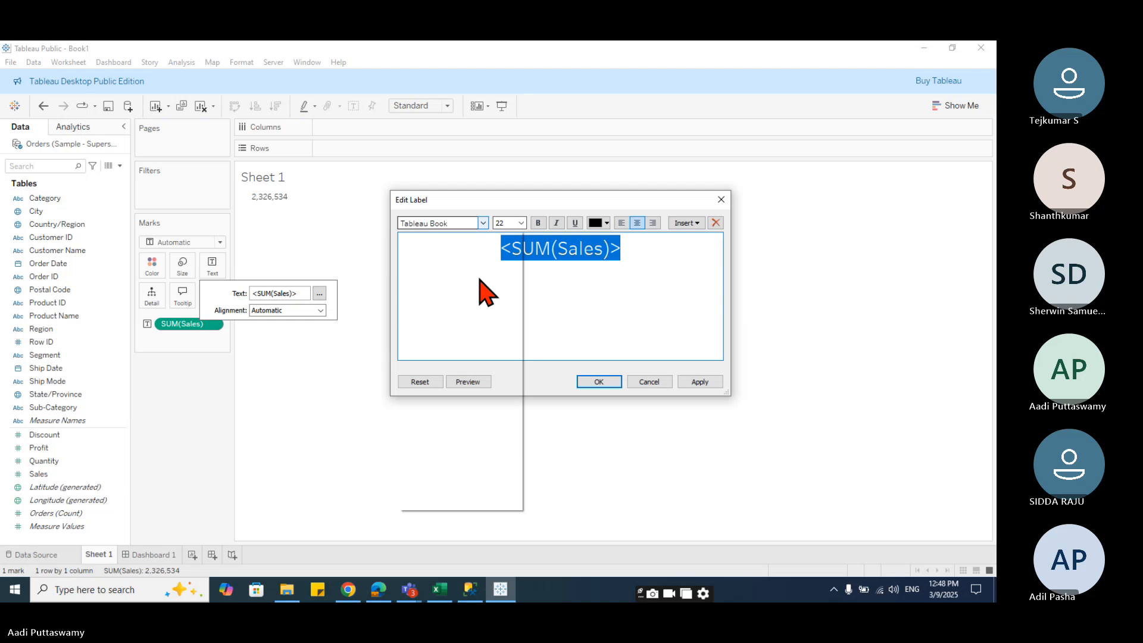
click(484, 223)
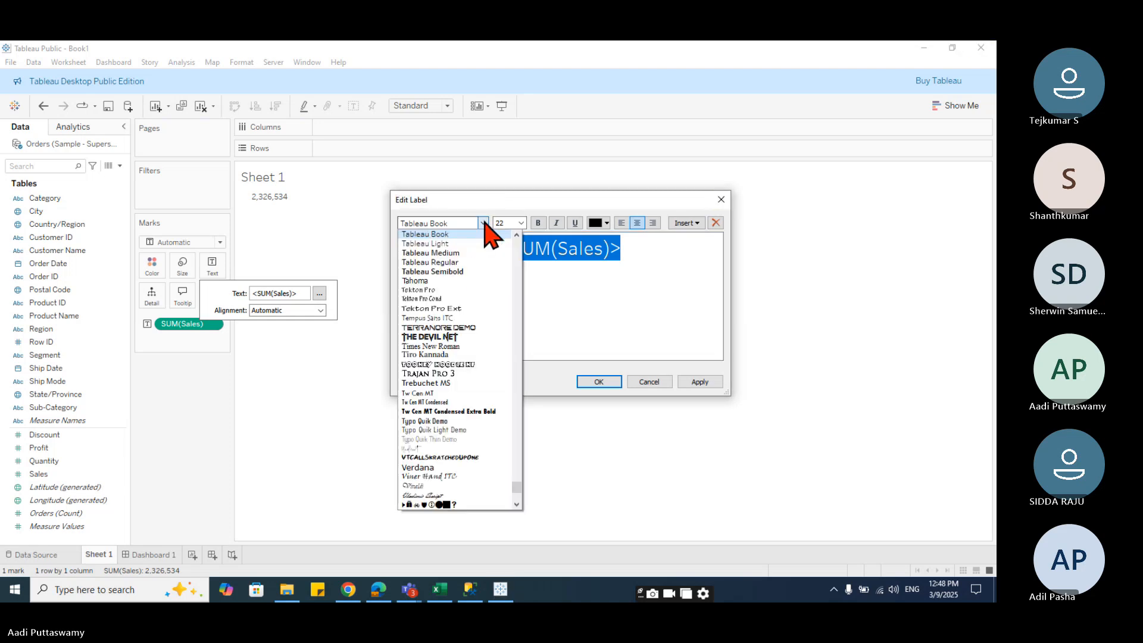
scroll(470, 273, up, 1)
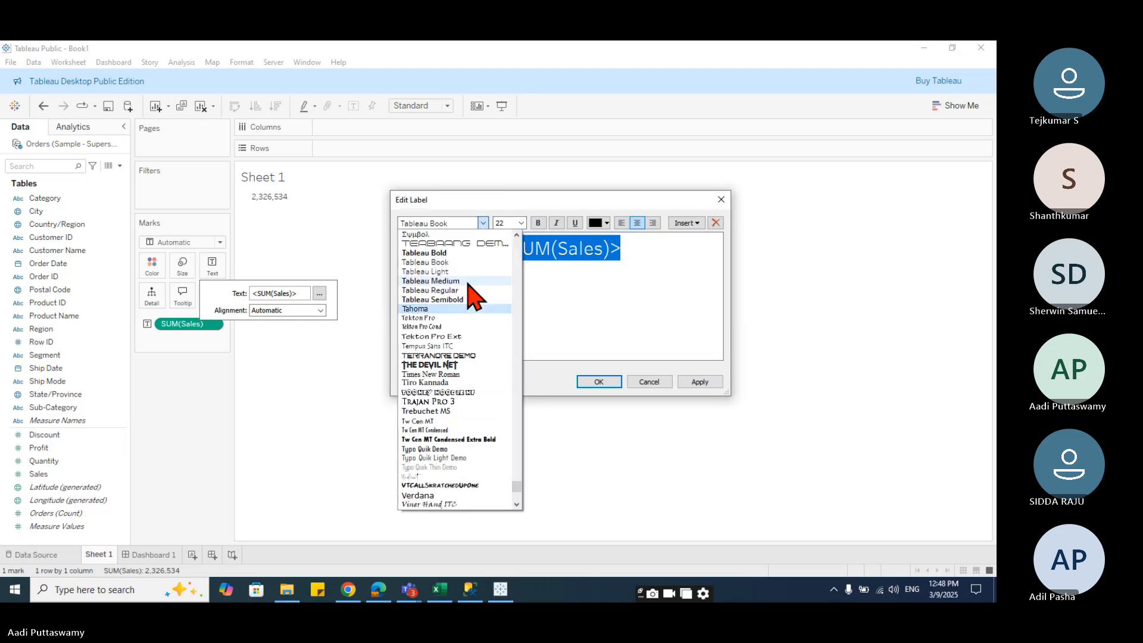
click(440, 262)
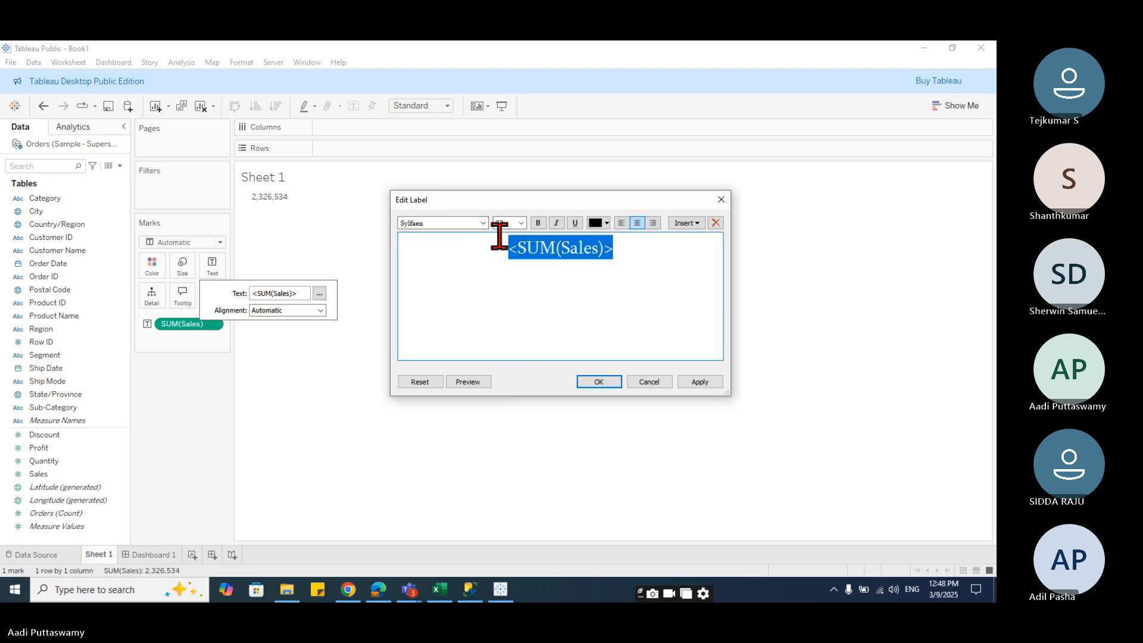
click(483, 222)
scroll(455, 313, up, 1)
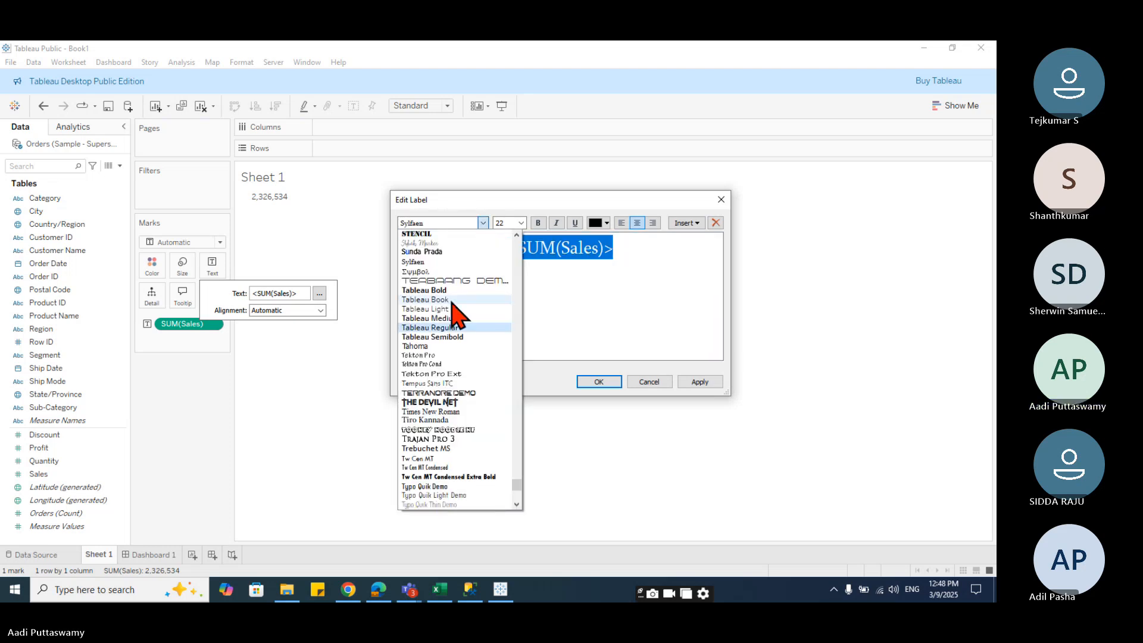
scroll(516, 439, up, 5)
scroll(522, 491, up, 1)
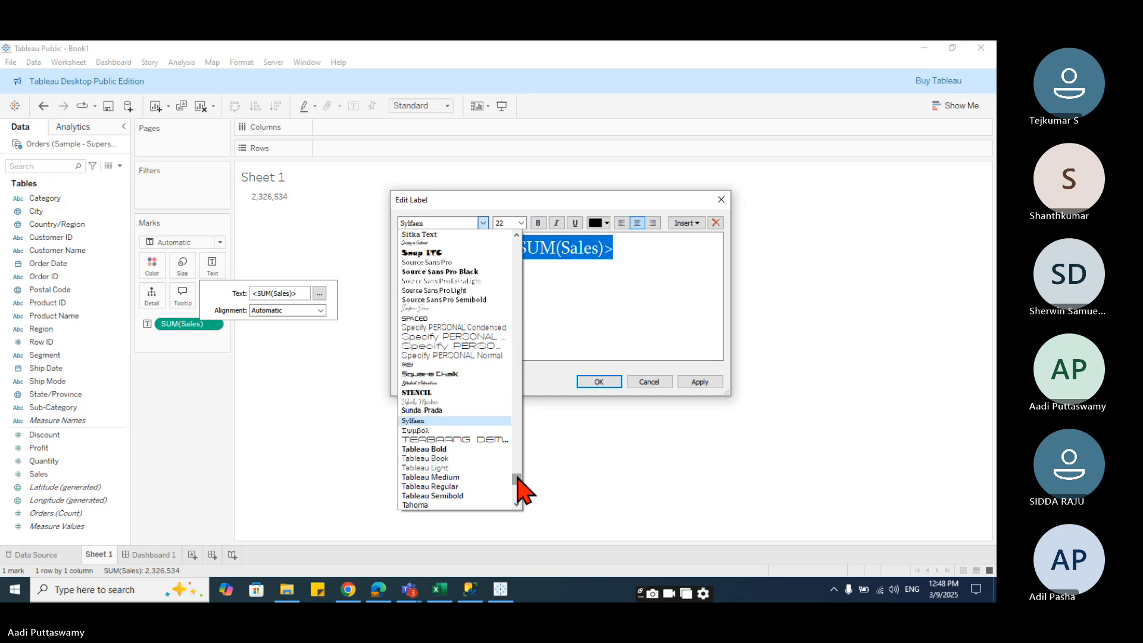
click(440, 450)
- Add a "Total Sales" heading line above the sales value in the label
click(503, 248)
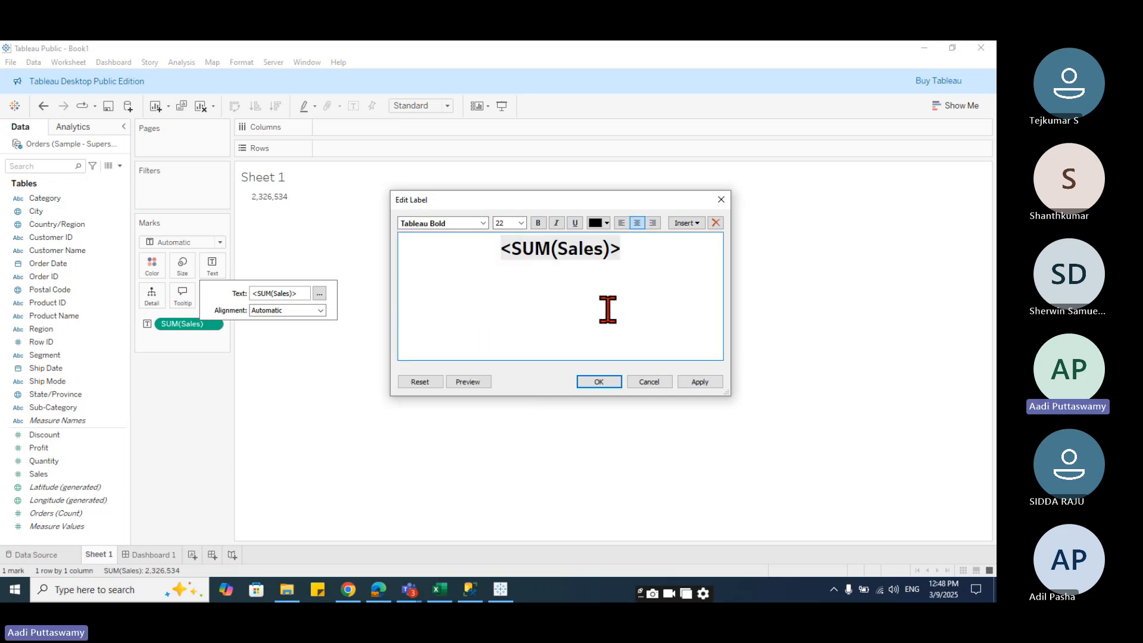
key(Return)
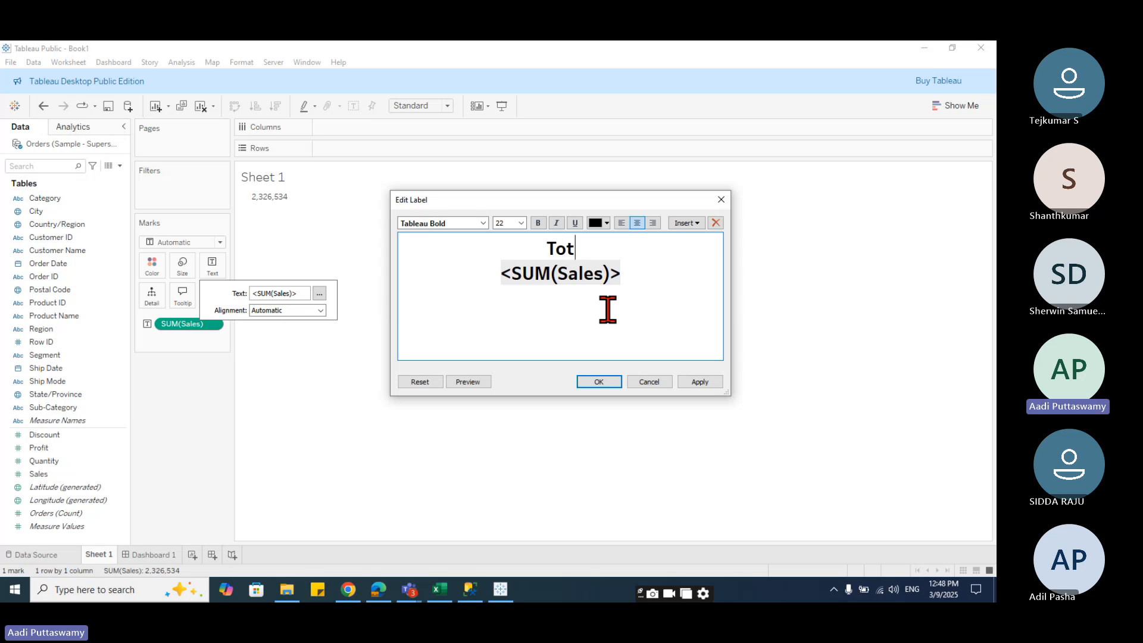
text(Total Sales)
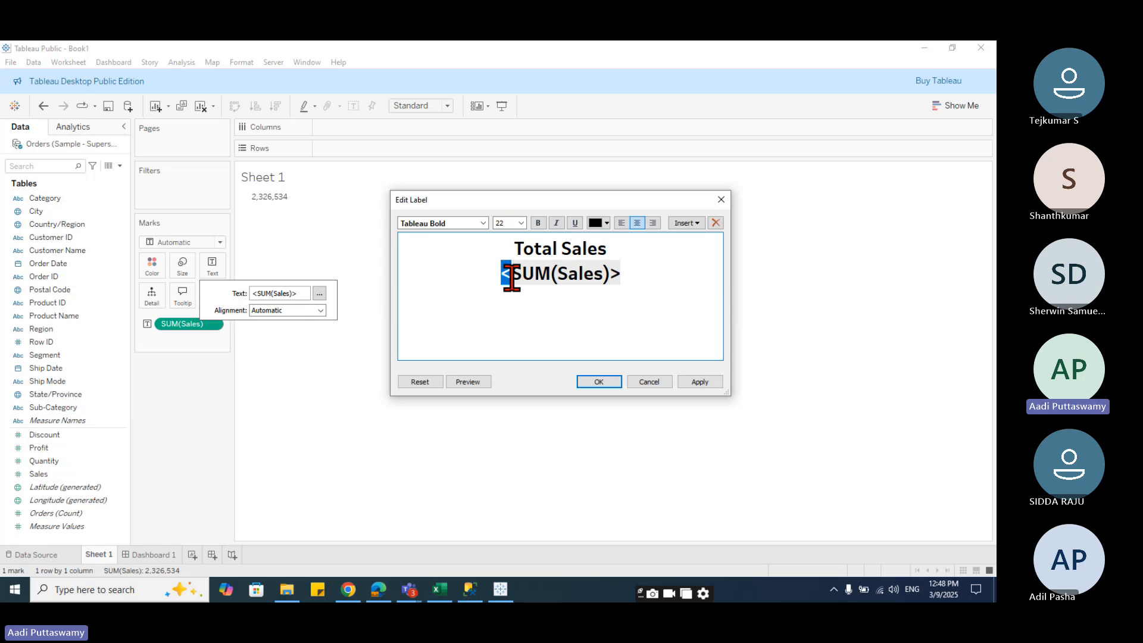
- Colour the sales value white and the Total Sales heading black, then confirm the label
drag(512, 277, 619, 277)
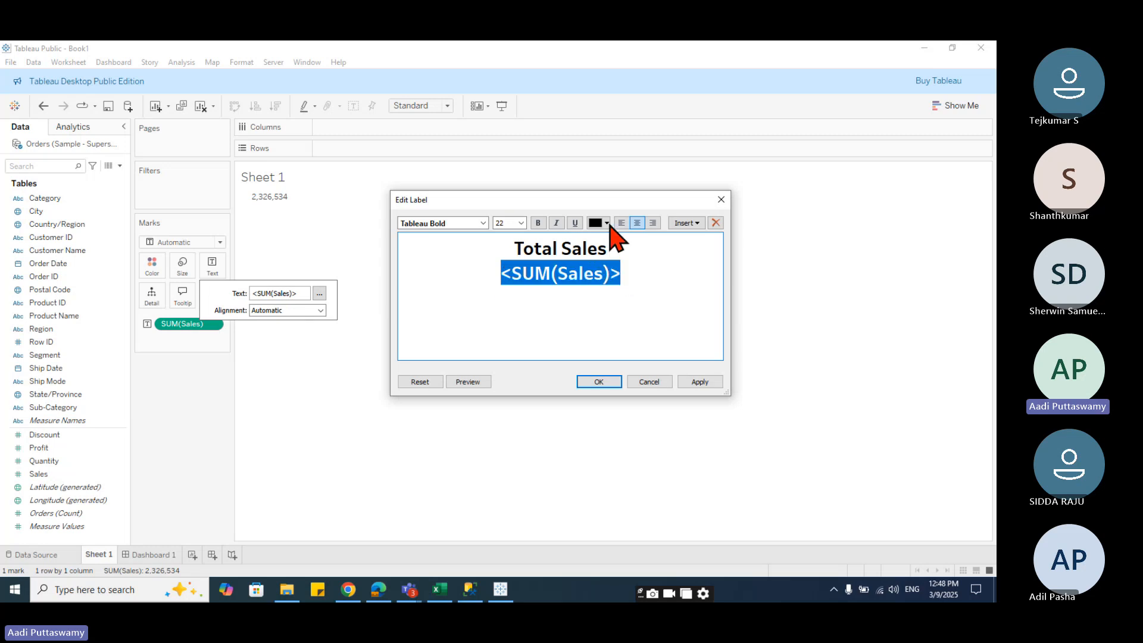
click(606, 223)
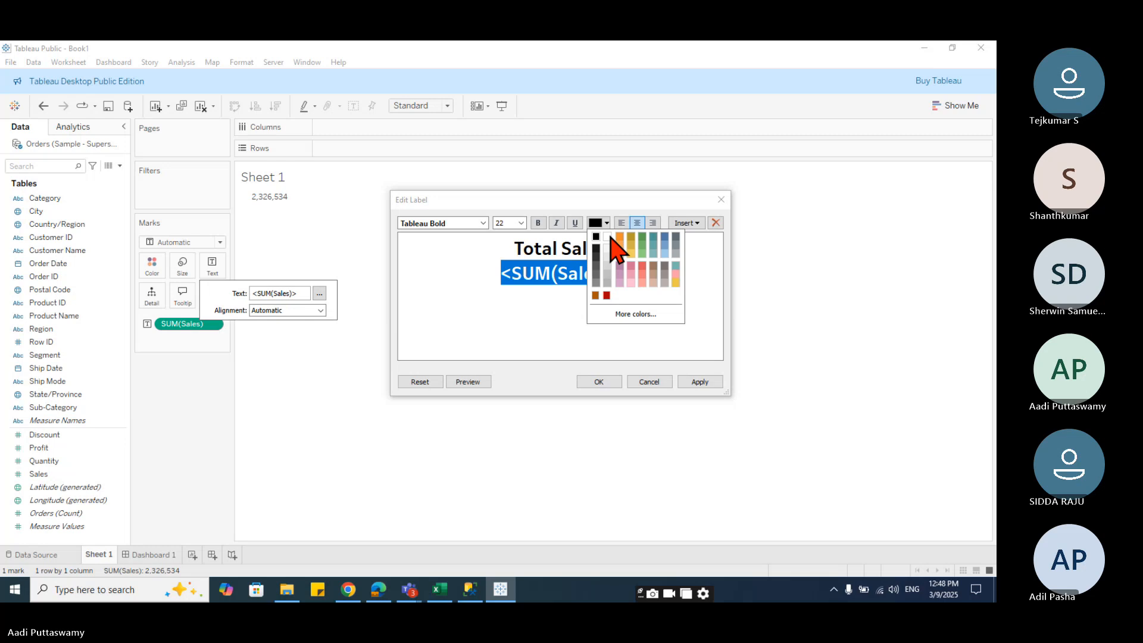
click(608, 237)
drag(498, 252, 627, 258)
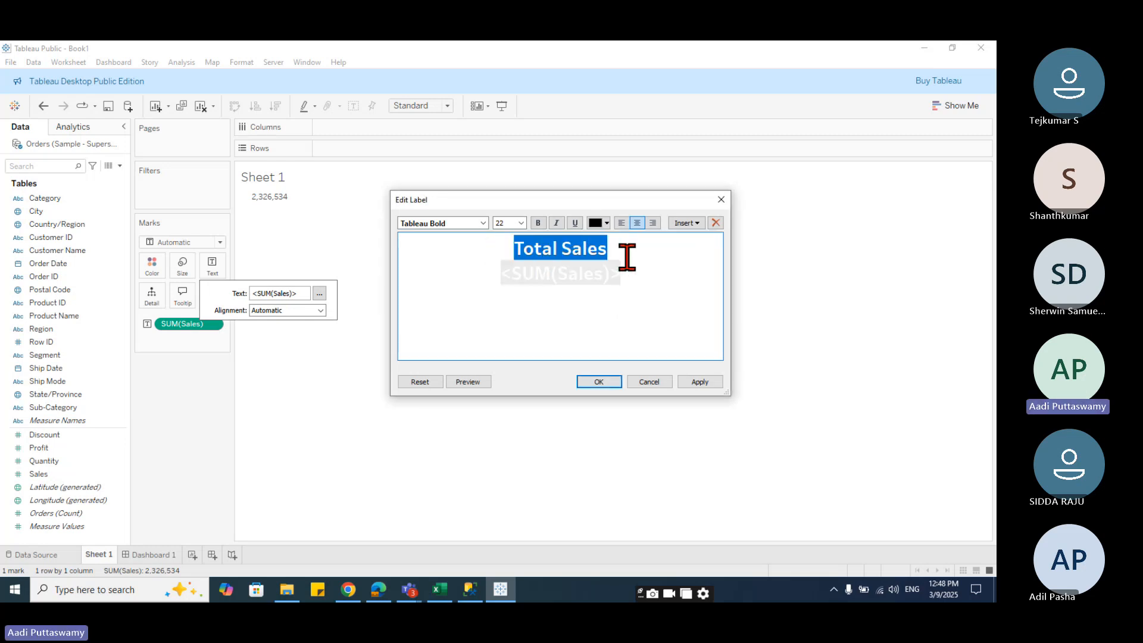
click(607, 225)
click(523, 314)
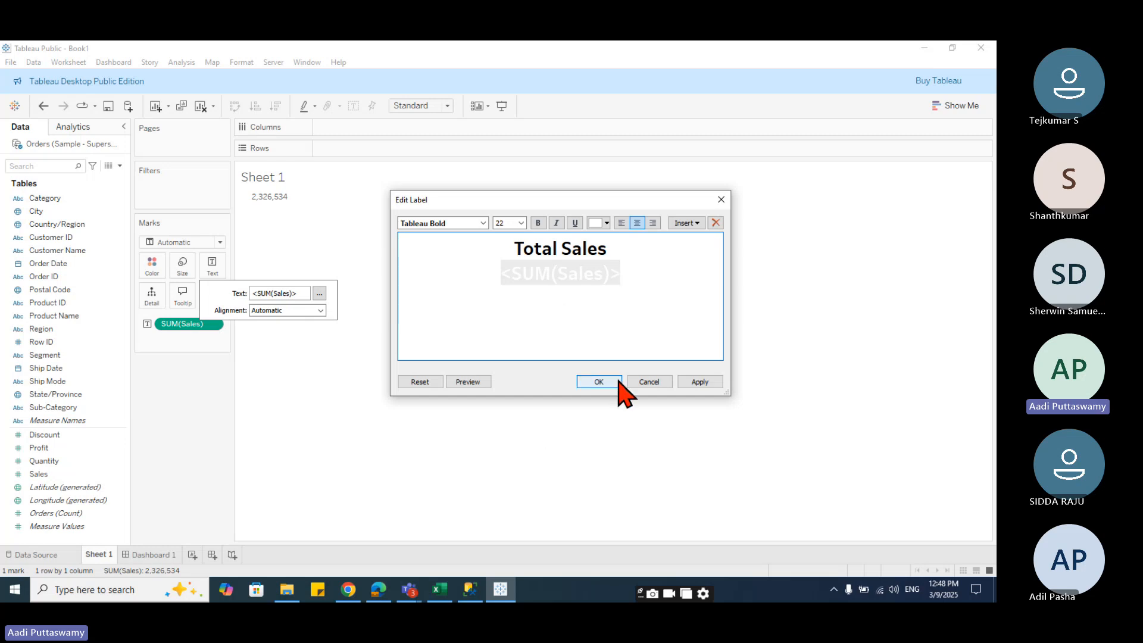
click(617, 384)
mouse_move(289, 233)
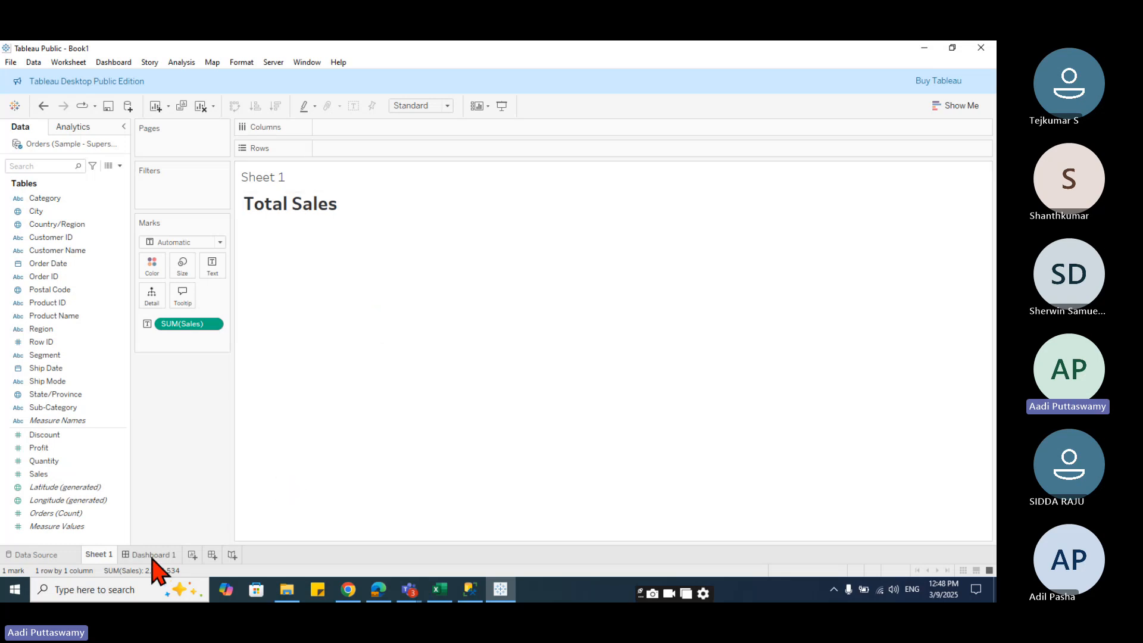
click(152, 554)
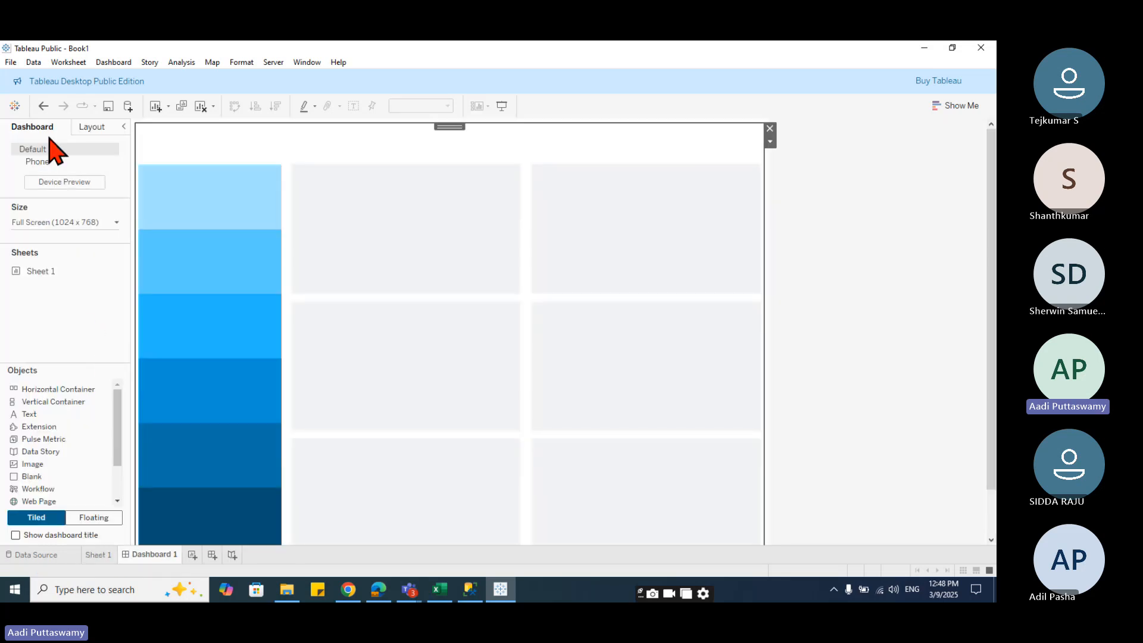
drag(38, 271, 90, 589)
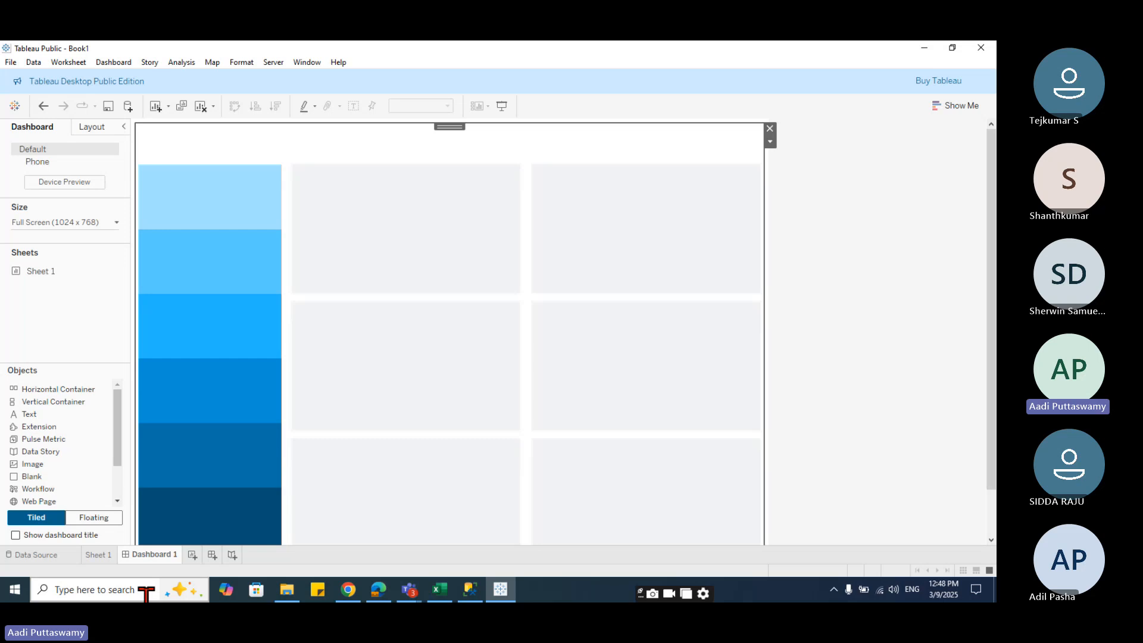
- Rename Sheet 1 as TotalSales
double_click(98, 554)
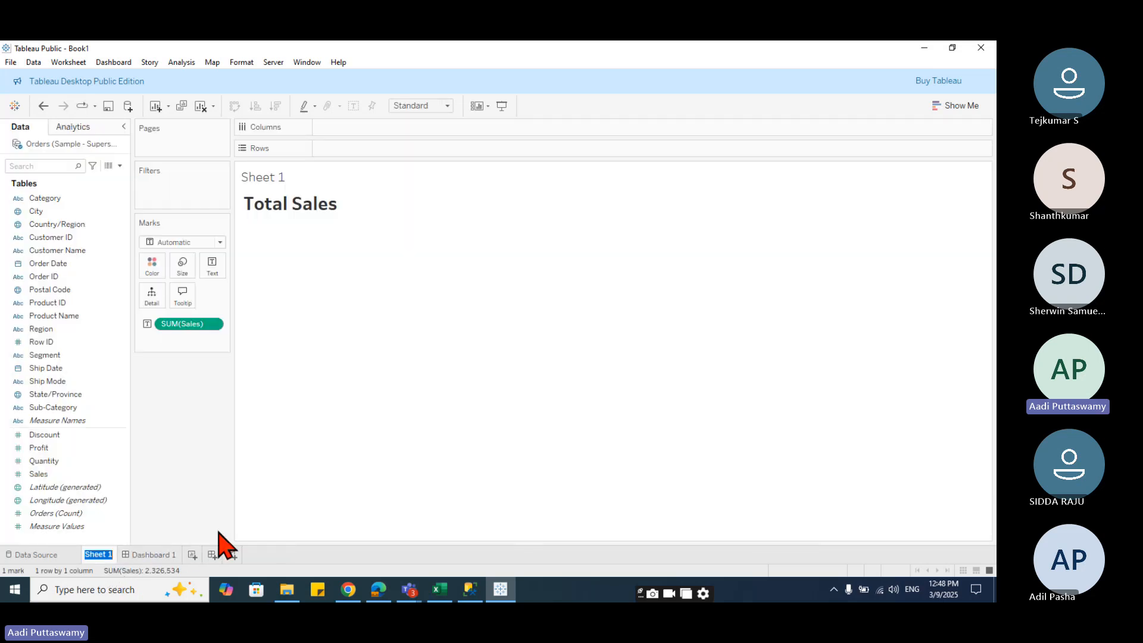
text(TotalSales)
key(Return)
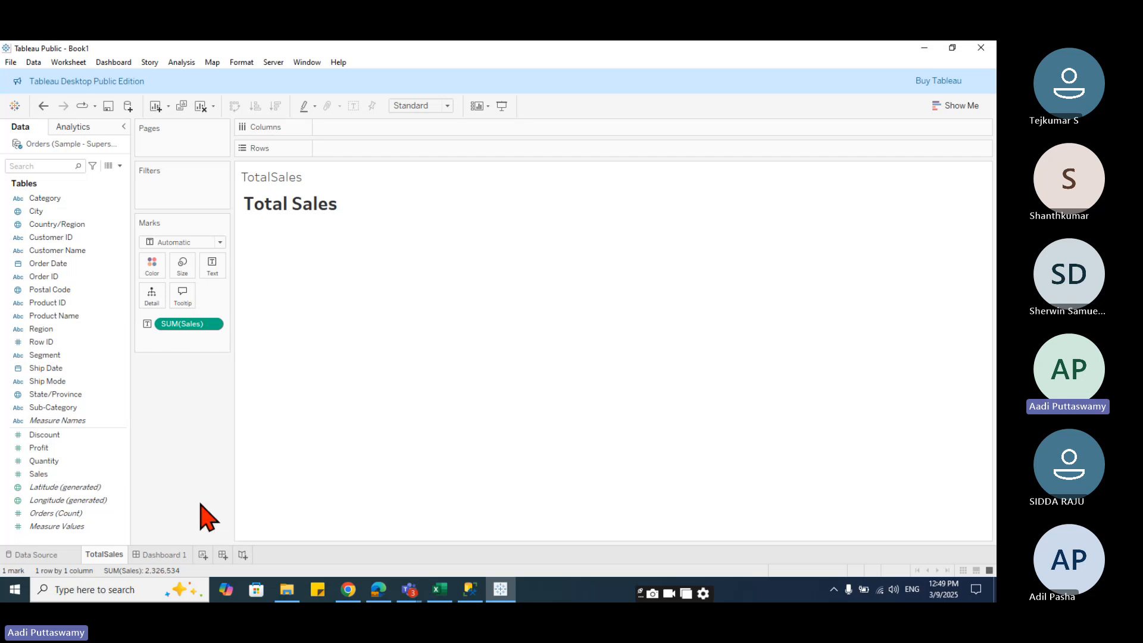
- Add the TotalSales sheet as a floating object over the top blue panel of the dashboard
click(156, 555)
mouse_move(35, 278)
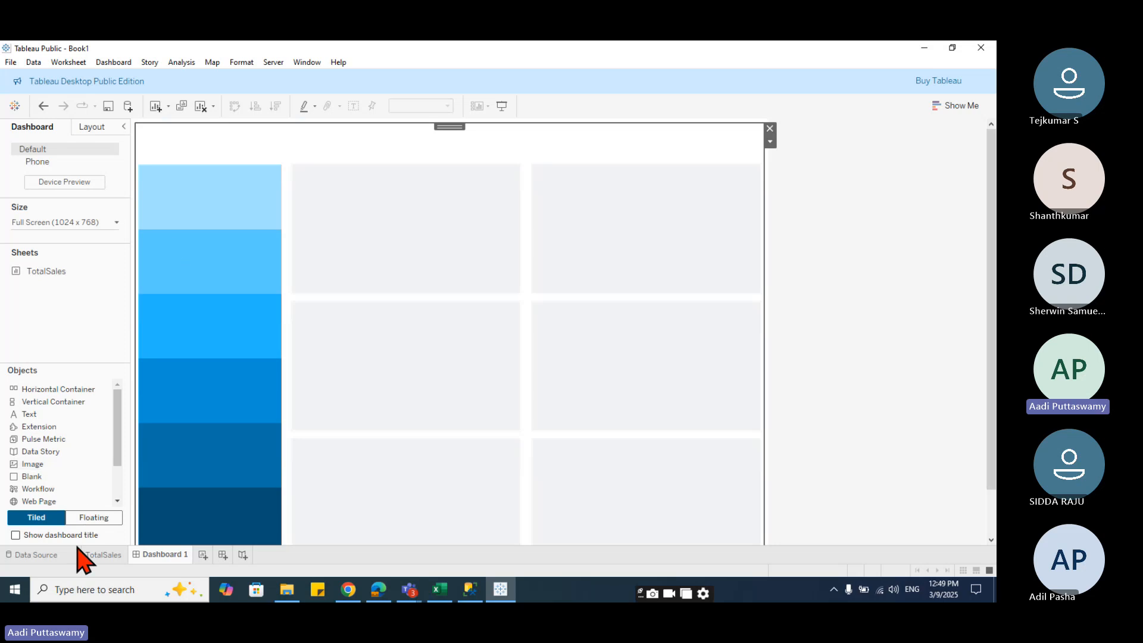
click(93, 517)
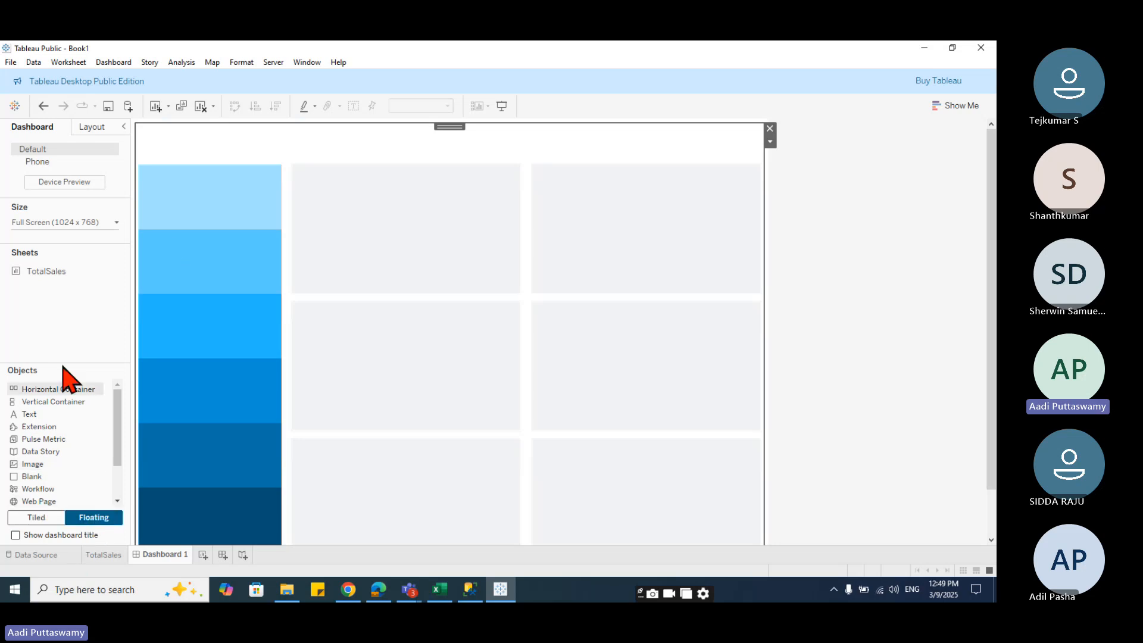
drag(46, 273, 250, 307)
drag(353, 310, 267, 222)
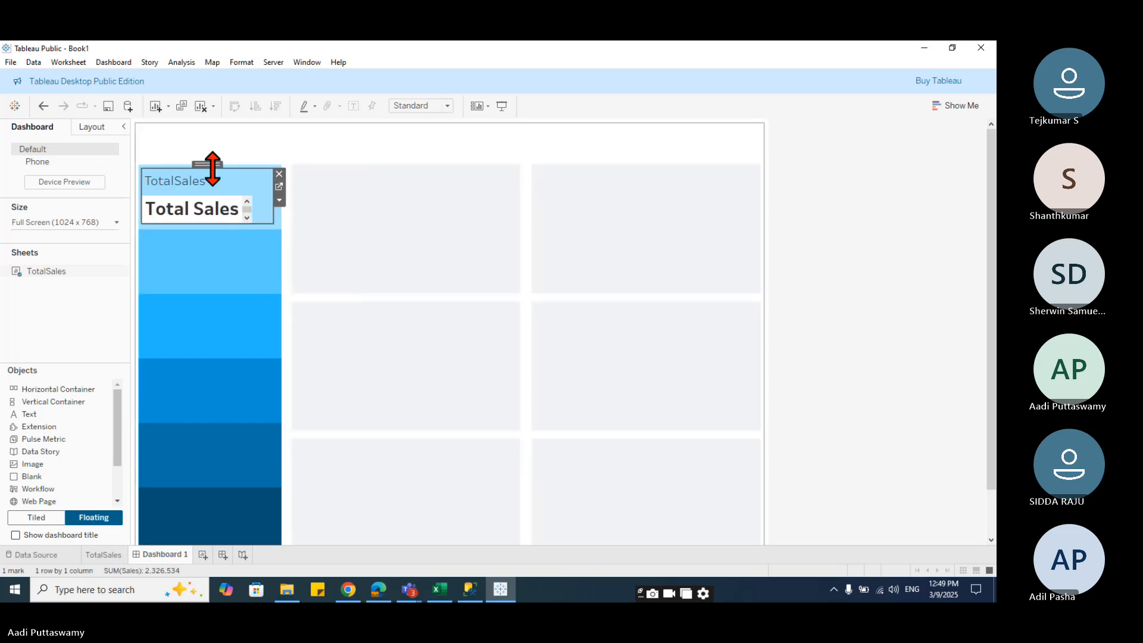
- Hide the floating sheet's title on the dashboard and return to the TotalSales worksheet
right_click(180, 181)
click(225, 216)
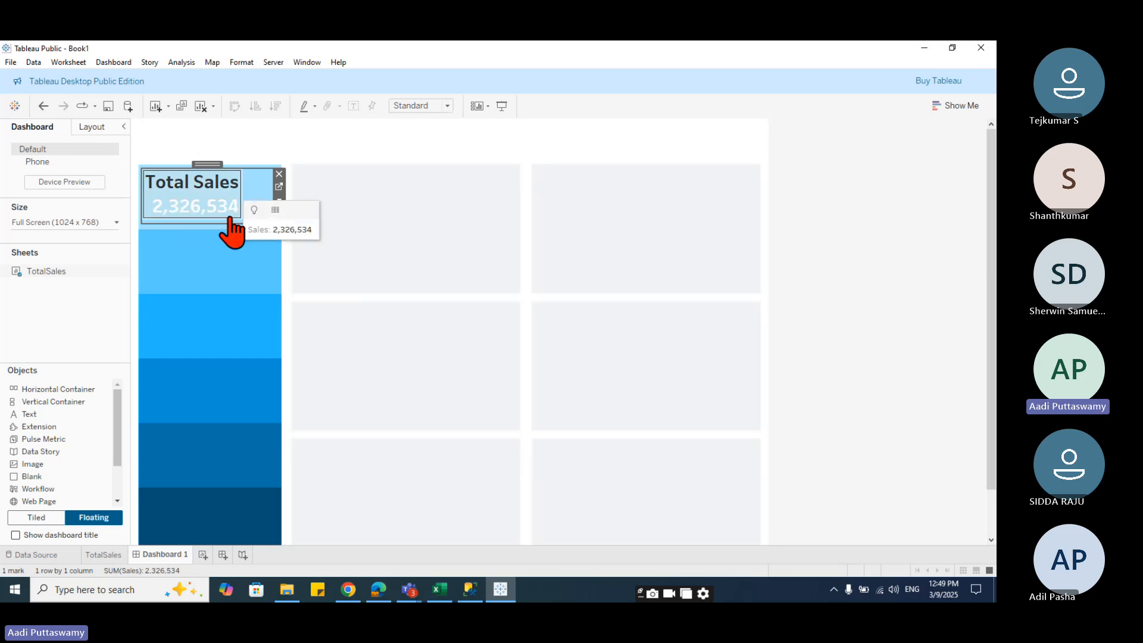
click(103, 554)
- Set the TotalSales worksheet's default shading to None and check the floating sheet on the dashboard
click(327, 239)
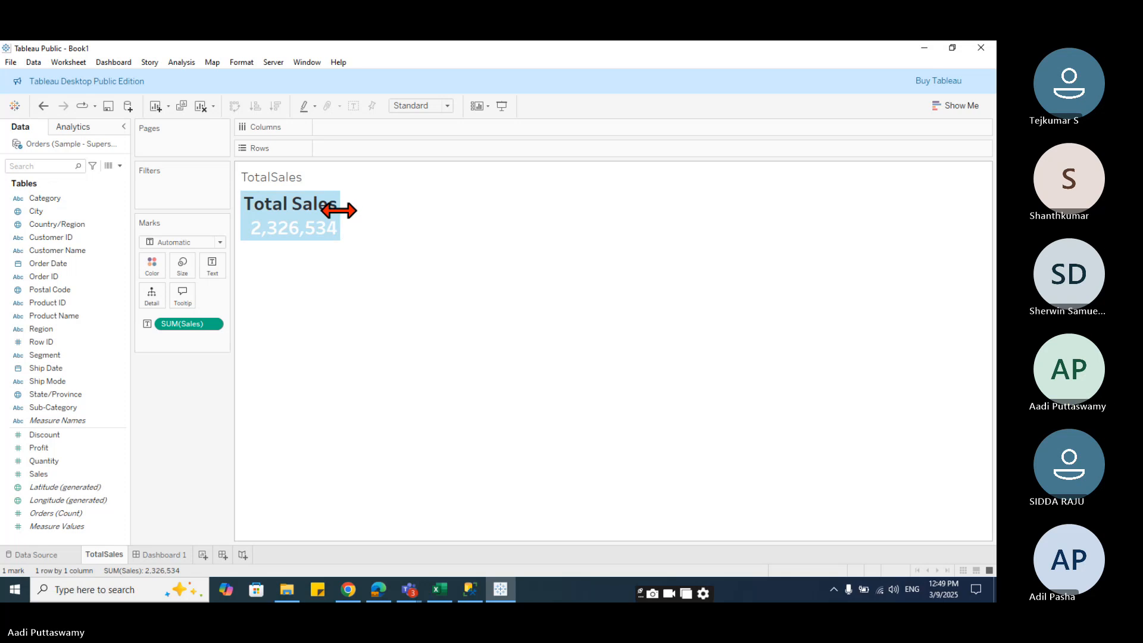
click(331, 223)
right_click(332, 221)
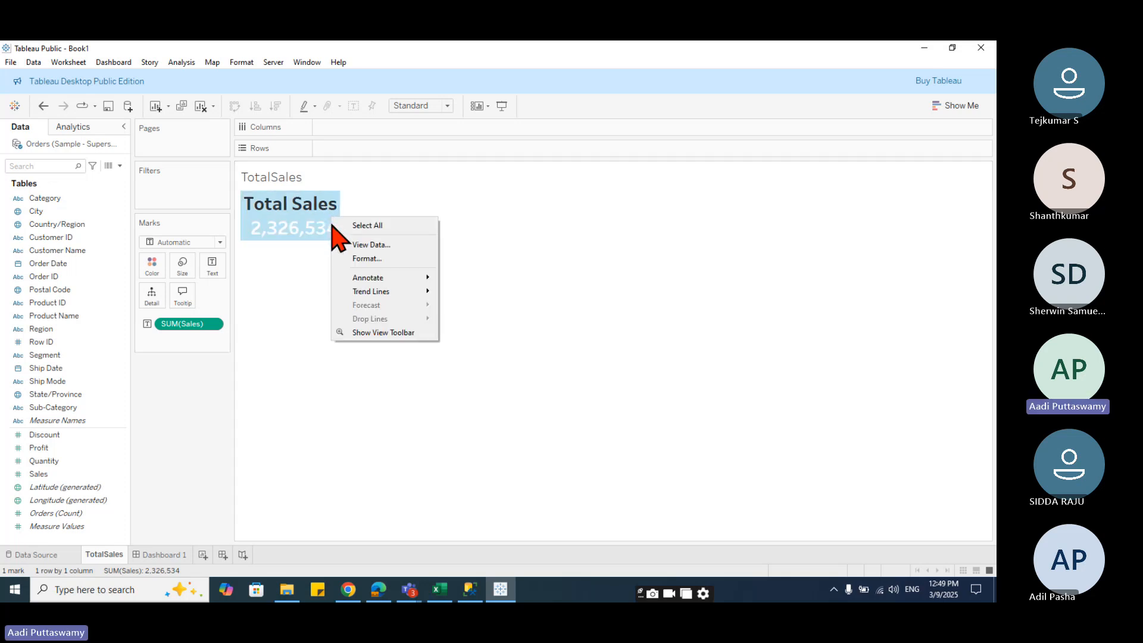
click(366, 258)
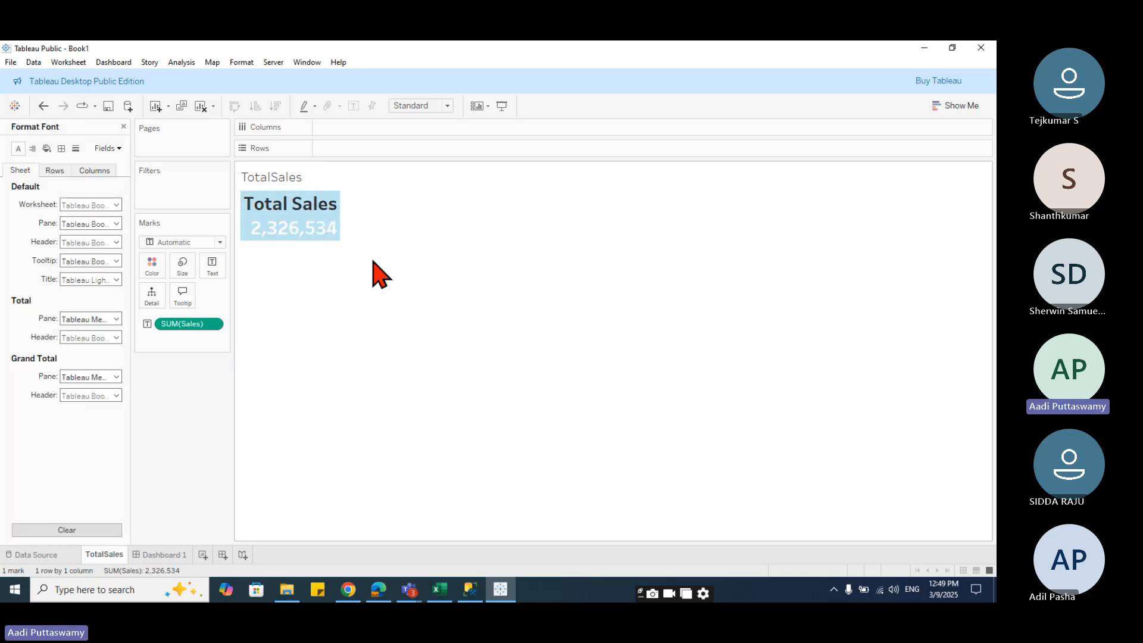
click(46, 148)
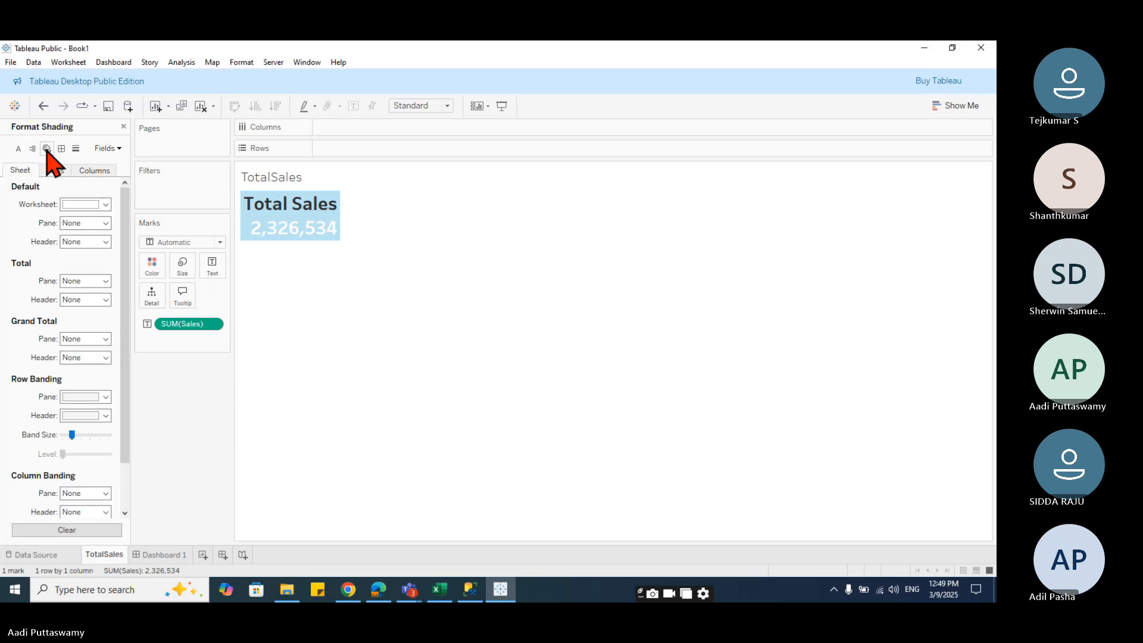
click(105, 205)
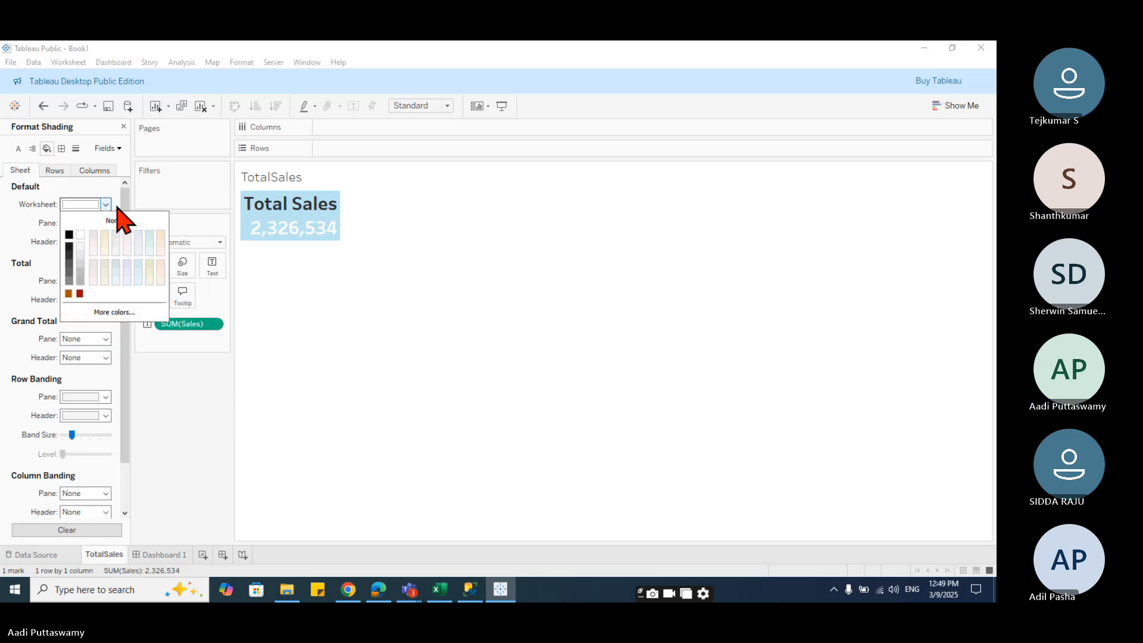
click(329, 287)
click(169, 555)
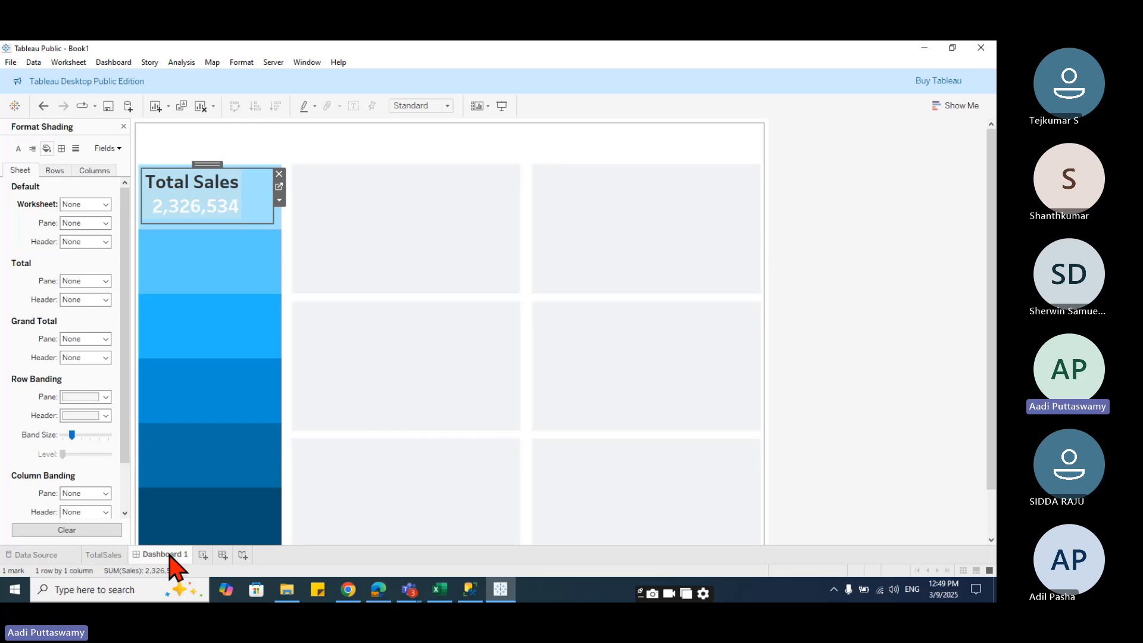
click(243, 274)
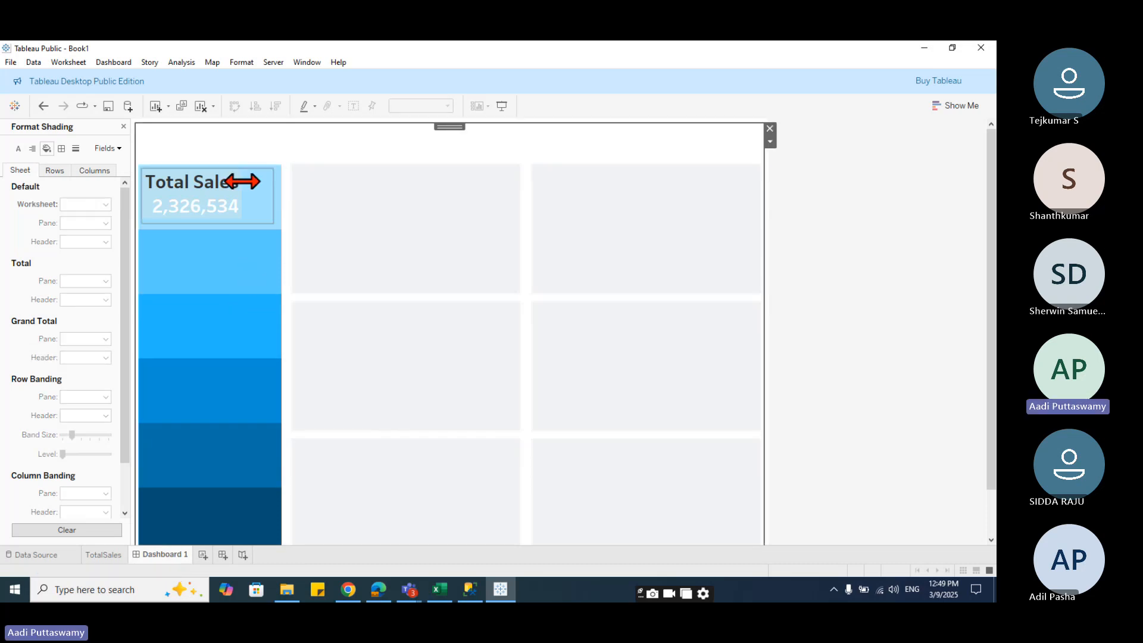
click(199, 202)
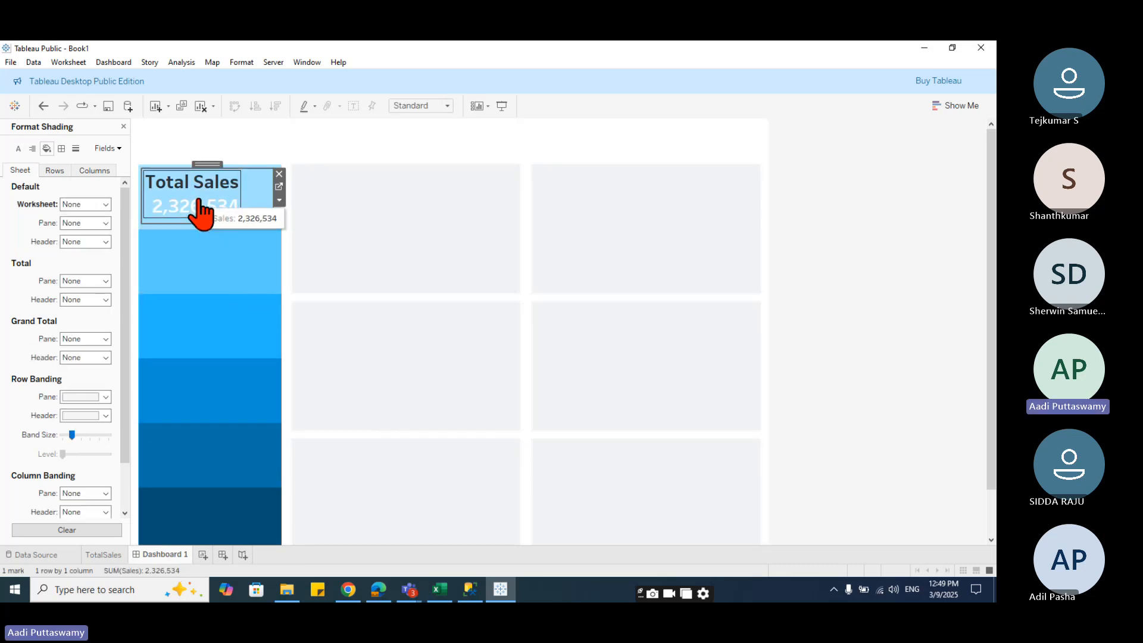
- Open shading formatting for the SUM(Sales) field and set its Total pane shading to None
click(103, 554)
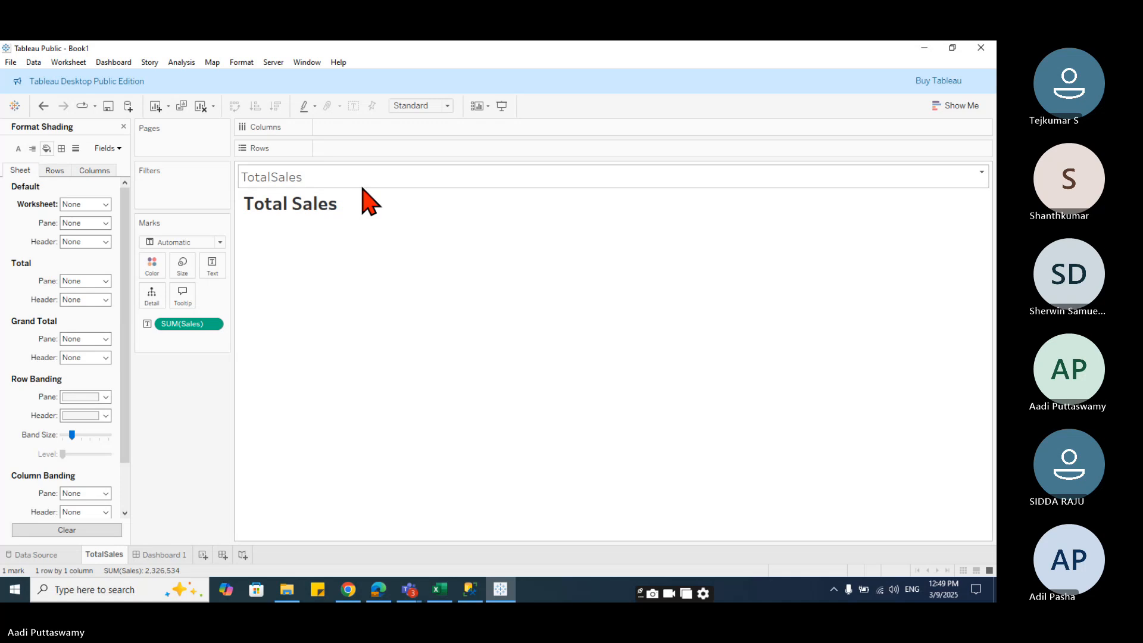
right_click(381, 219)
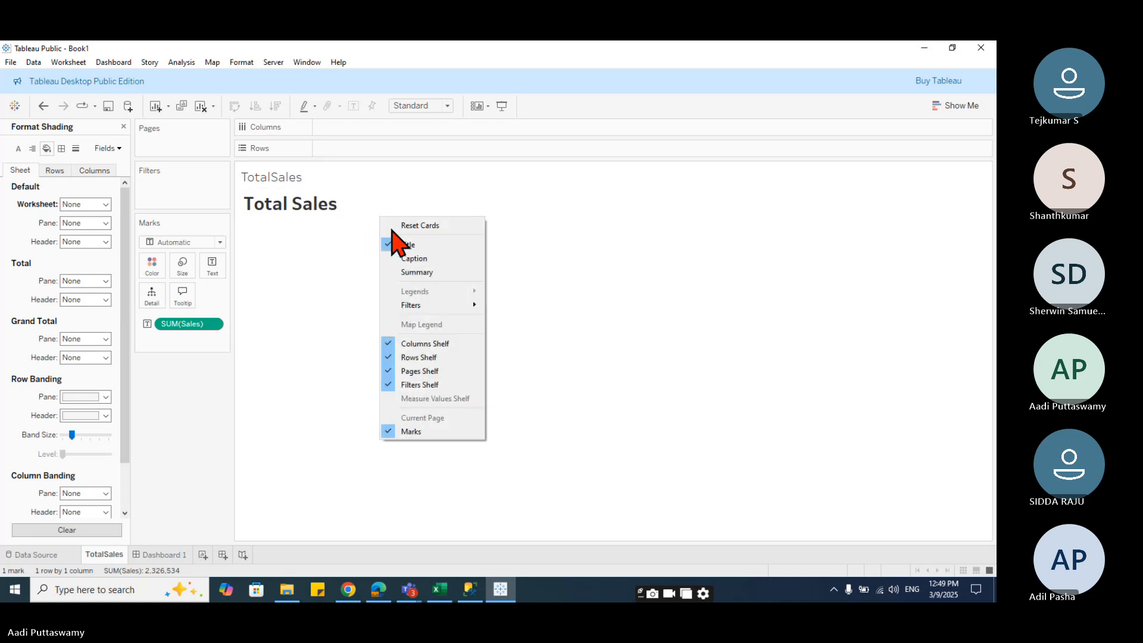
click(332, 298)
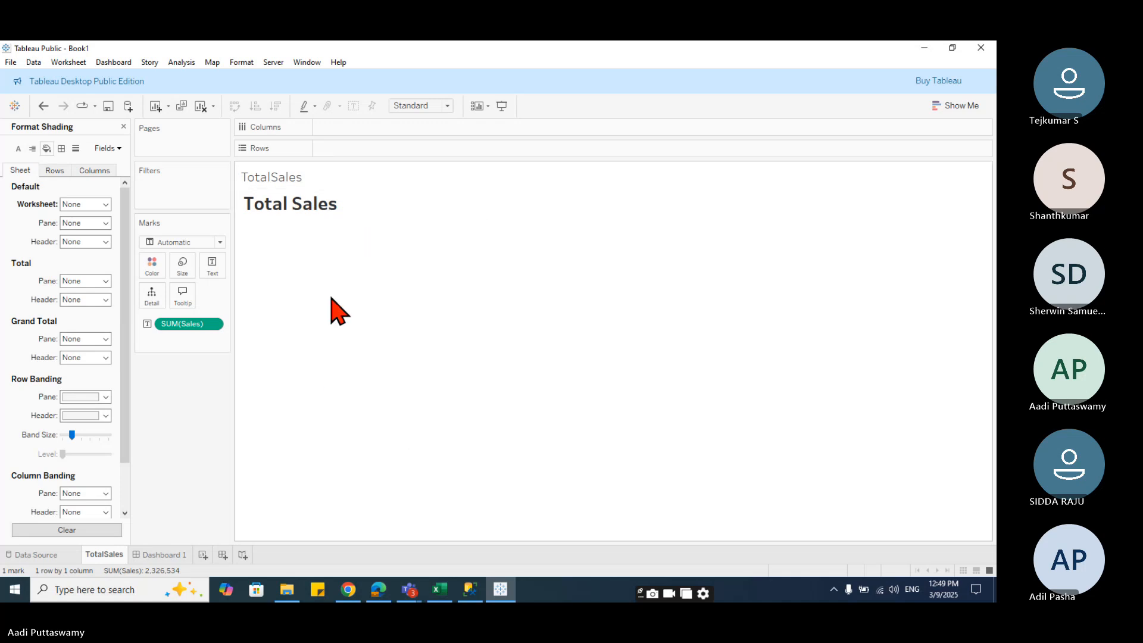
right_click(316, 230)
click(350, 267)
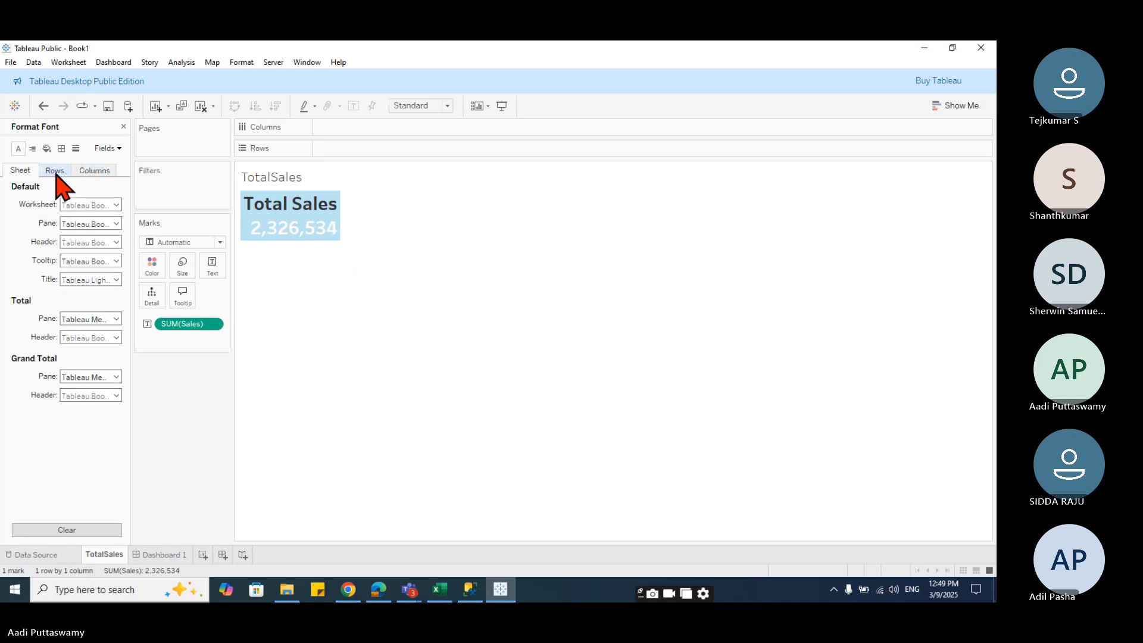
click(108, 149)
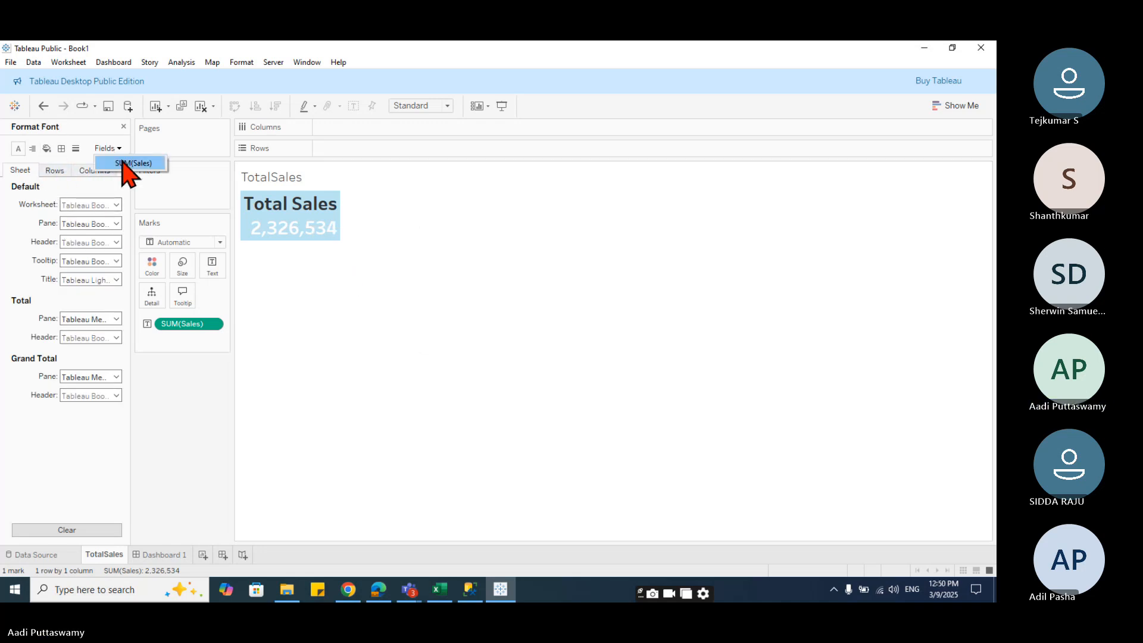
click(126, 163)
click(46, 148)
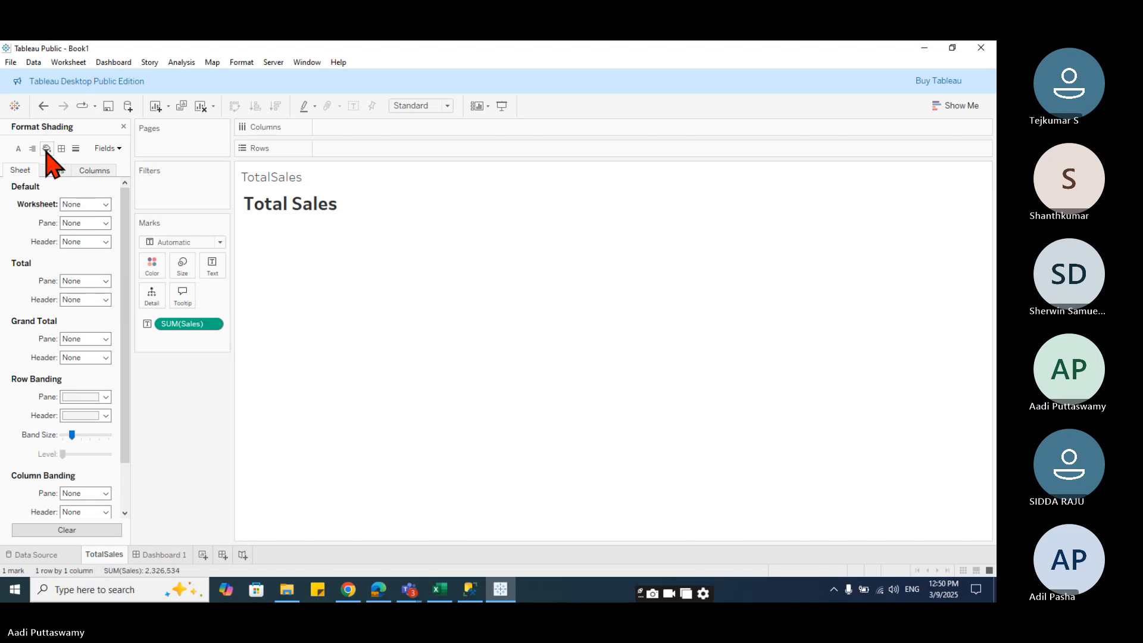
click(102, 281)
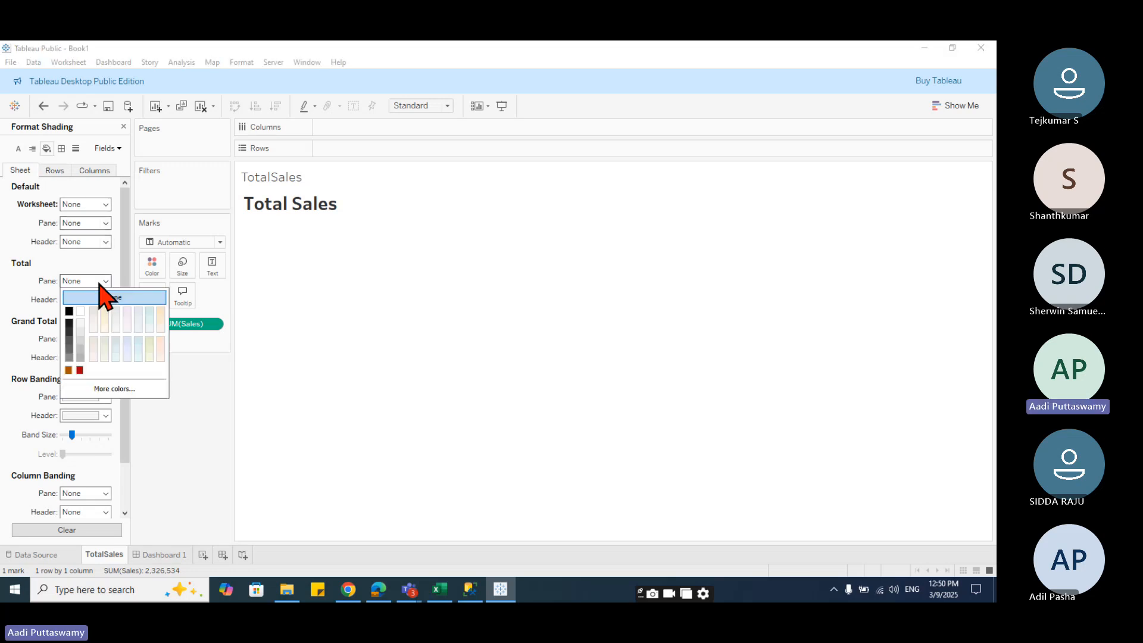
click(1, 336)
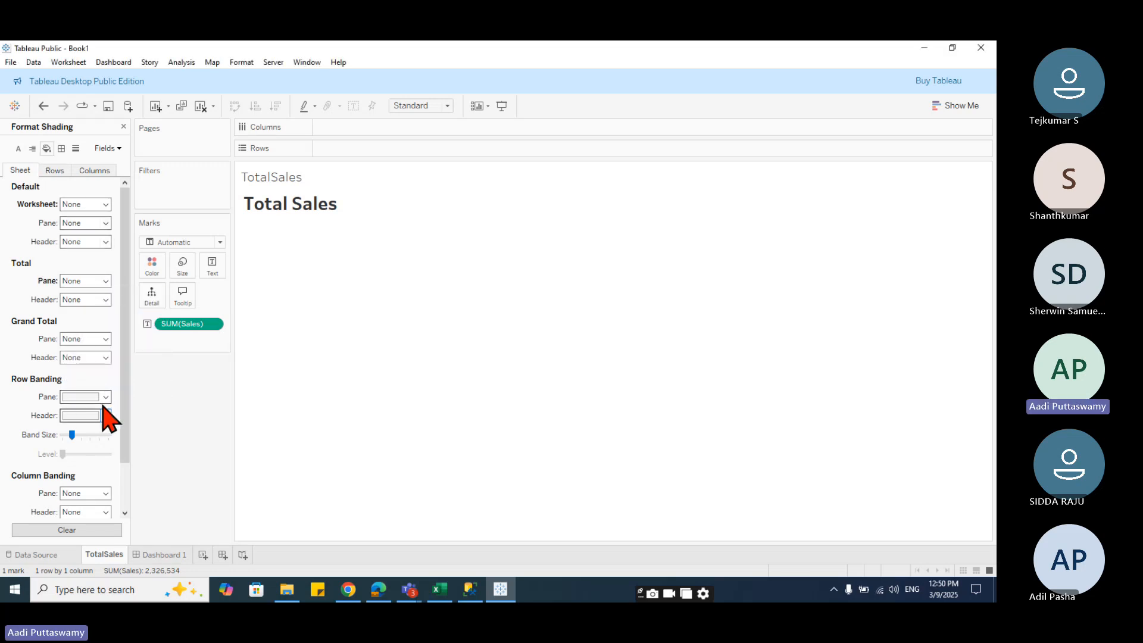
- Set the Grand Total pane and the Row Banding pane and header shading to None
click(106, 339)
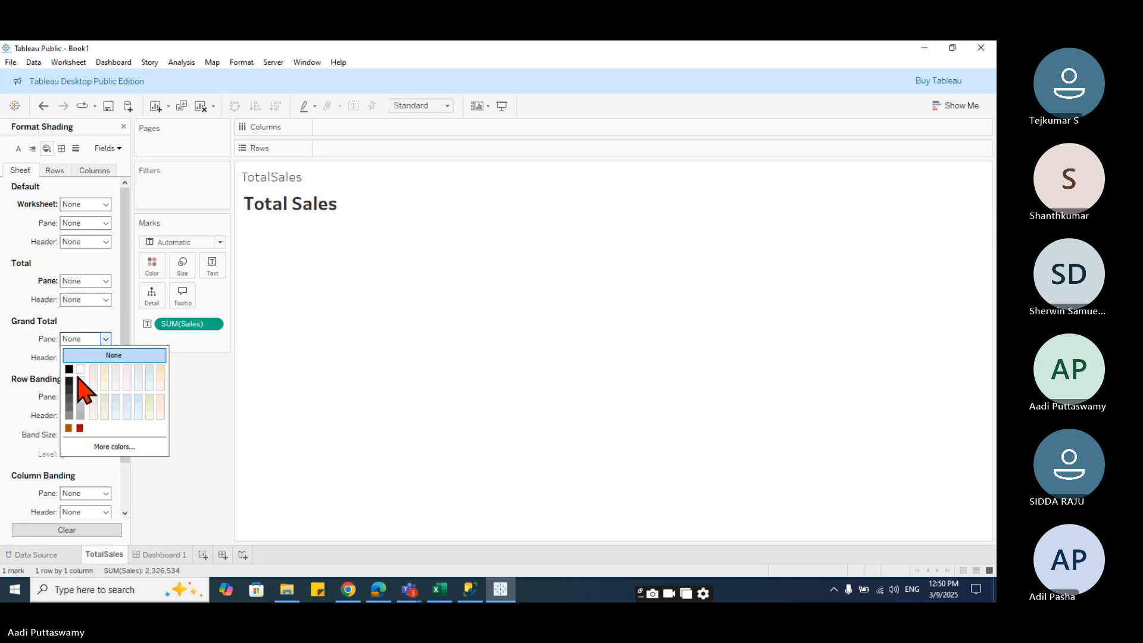
click(37, 397)
click(106, 397)
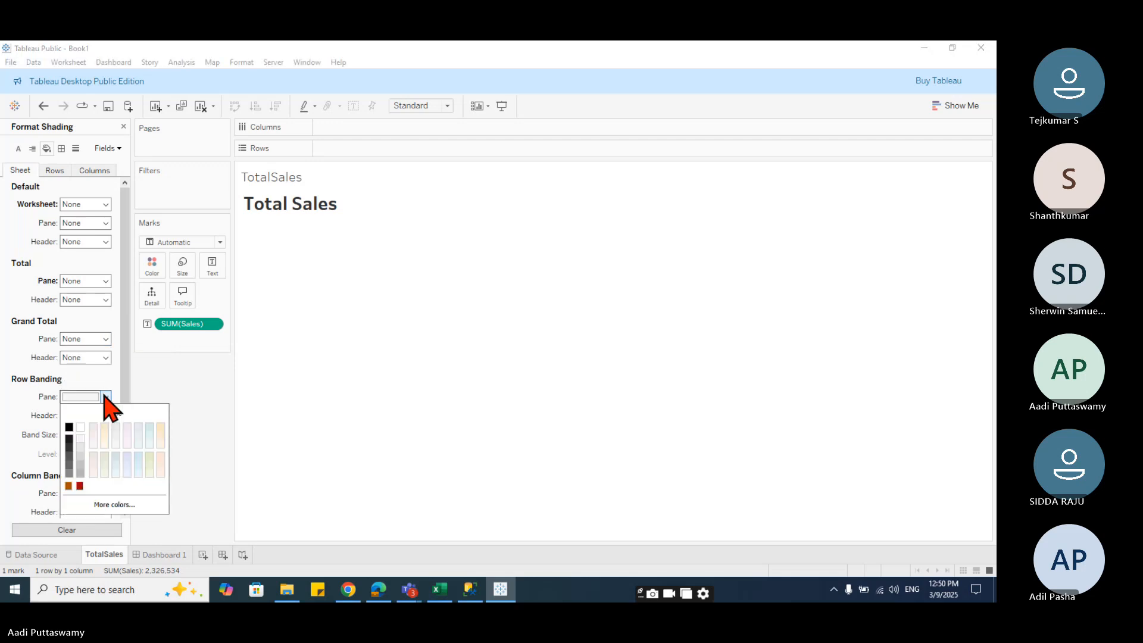
click(110, 411)
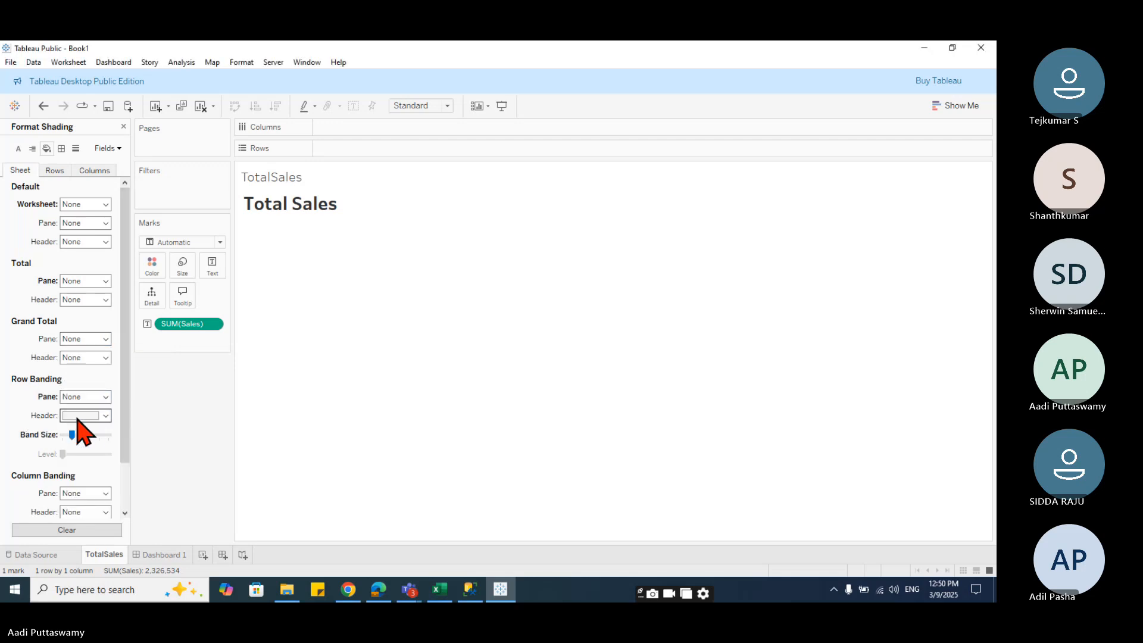
click(106, 415)
click(25, 433)
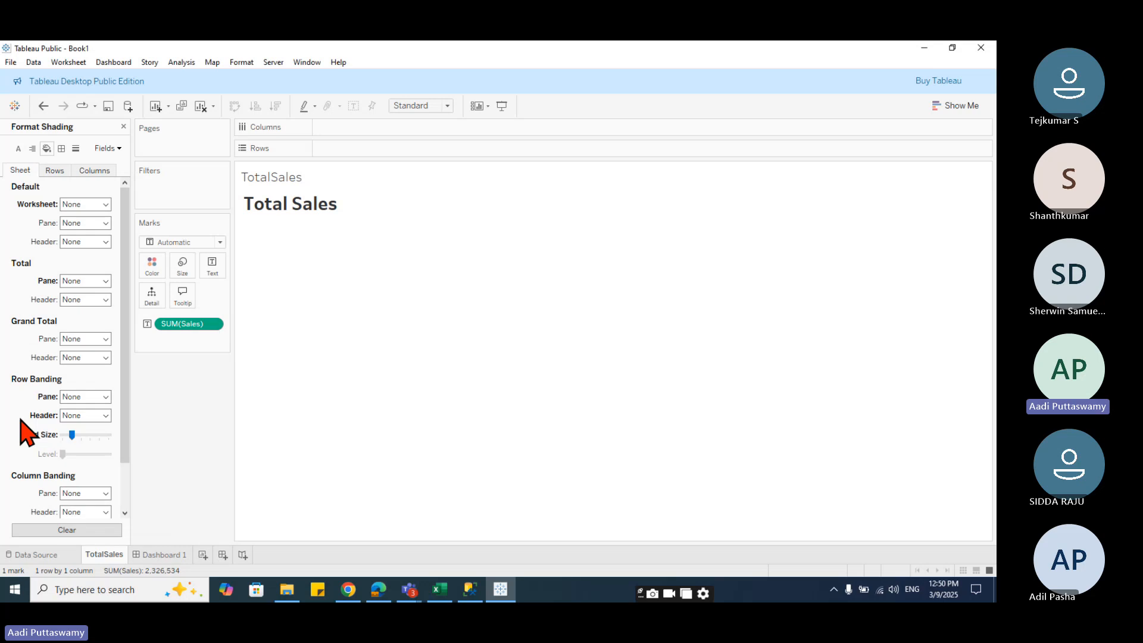
scroll(30, 443, down, 2)
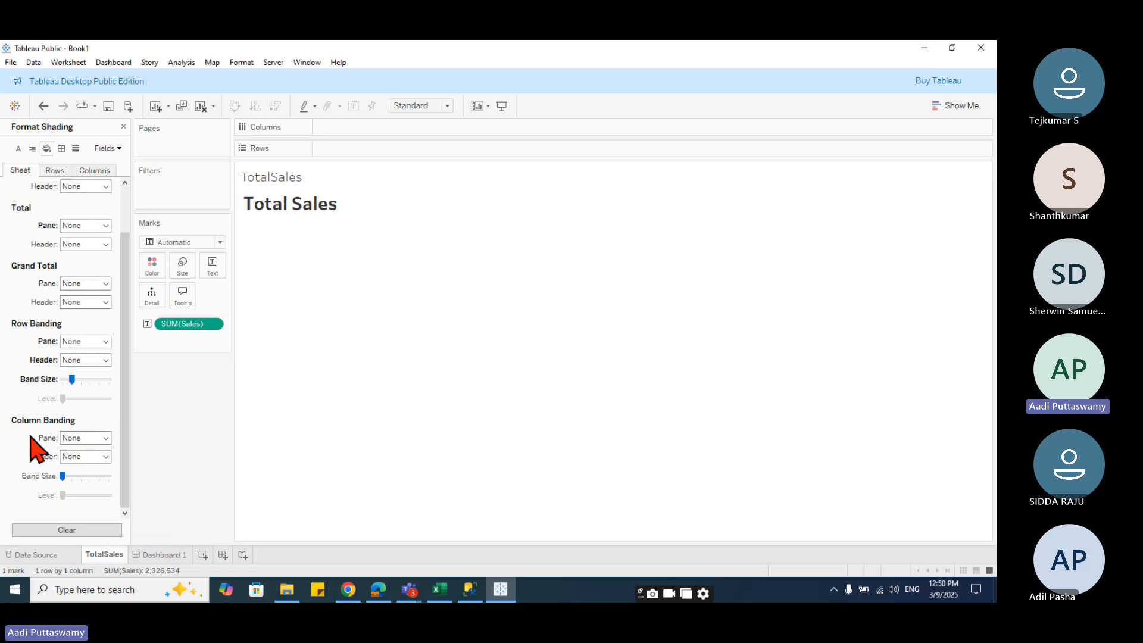
- Check the floating Total Sales sheet on the dashboard and return to the TotalSales worksheet
click(160, 555)
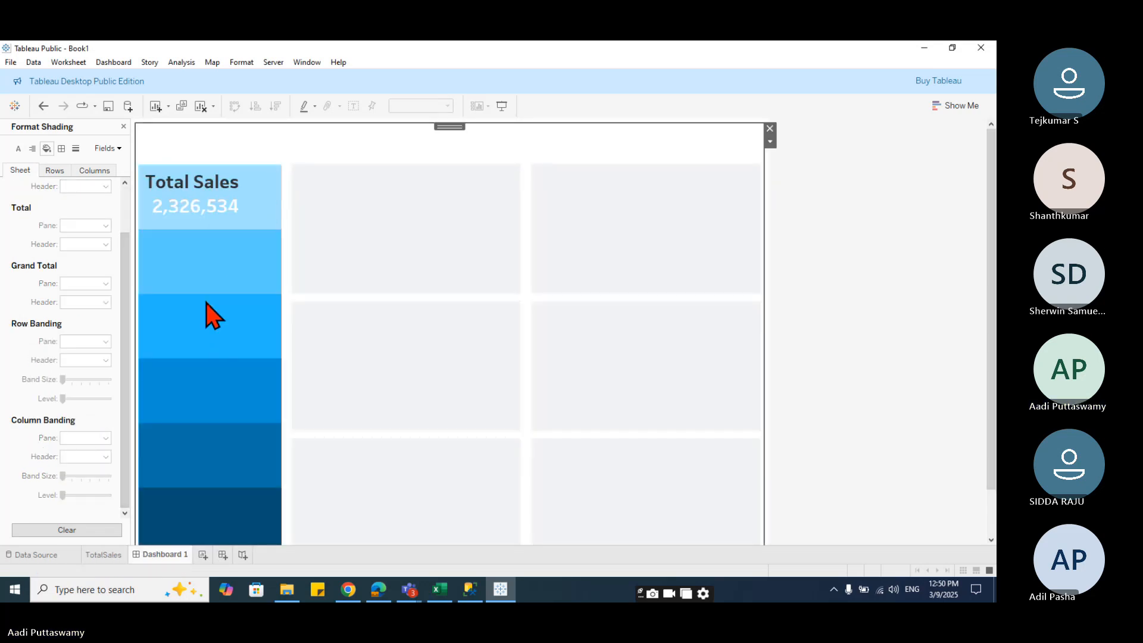
click(226, 215)
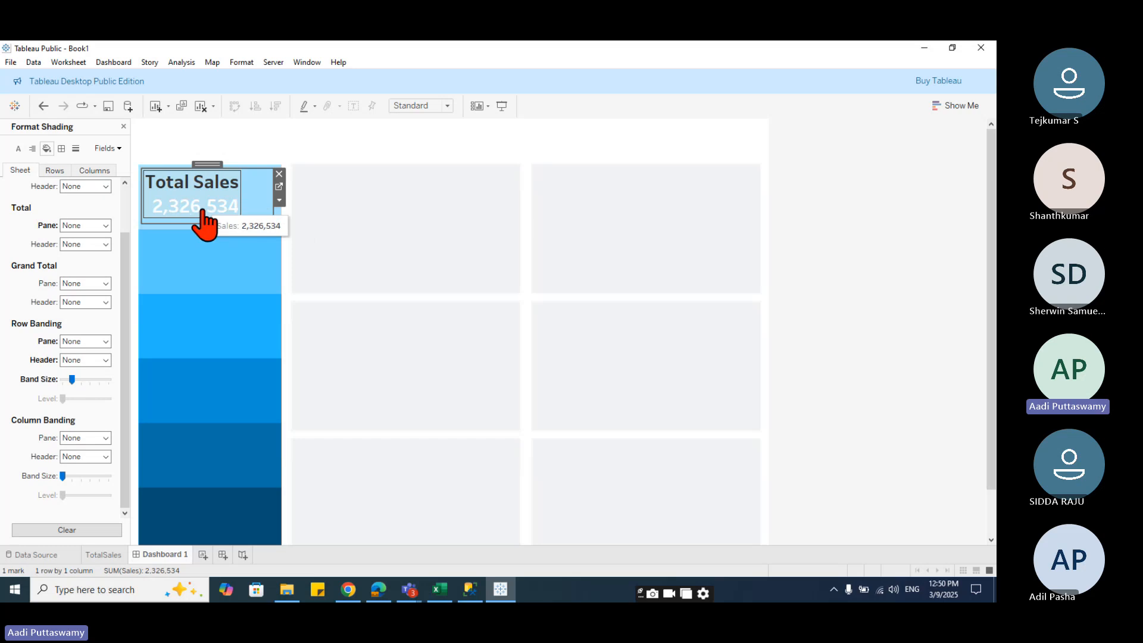
click(104, 554)
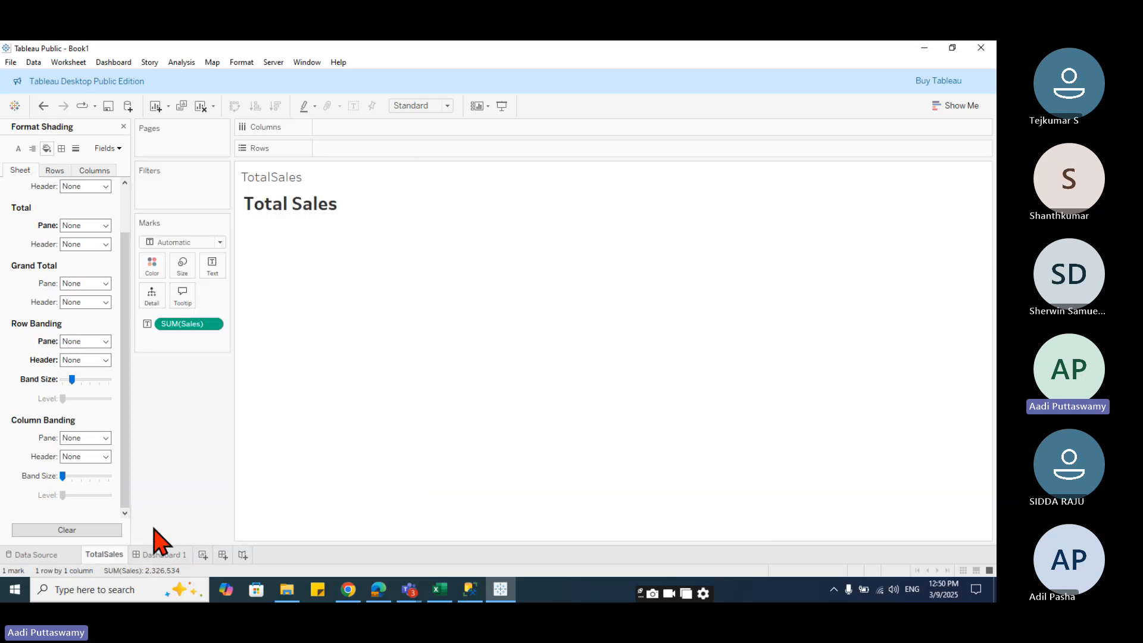
- Open the Edit Label dialog for the Total Sales text, select all label text and confirm
click(327, 232)
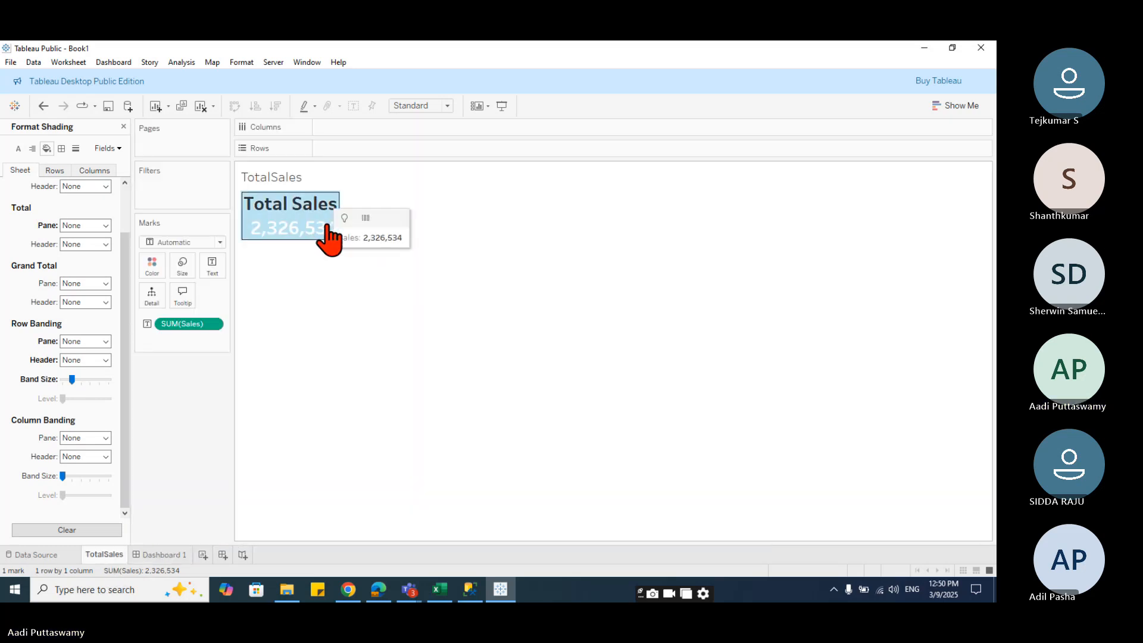
click(216, 269)
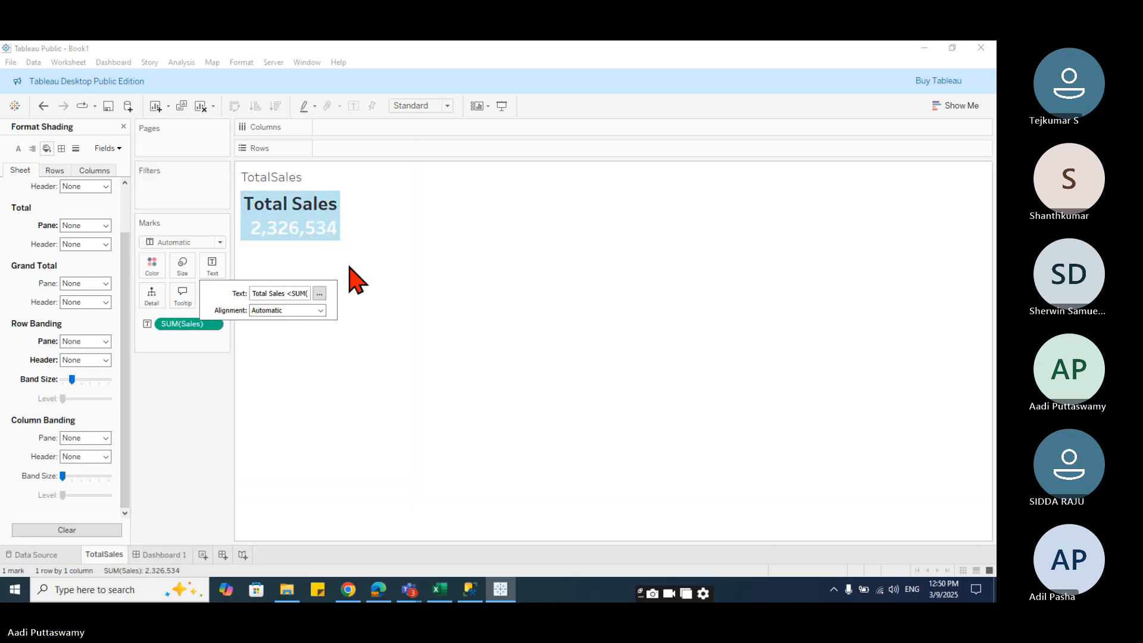
click(319, 294)
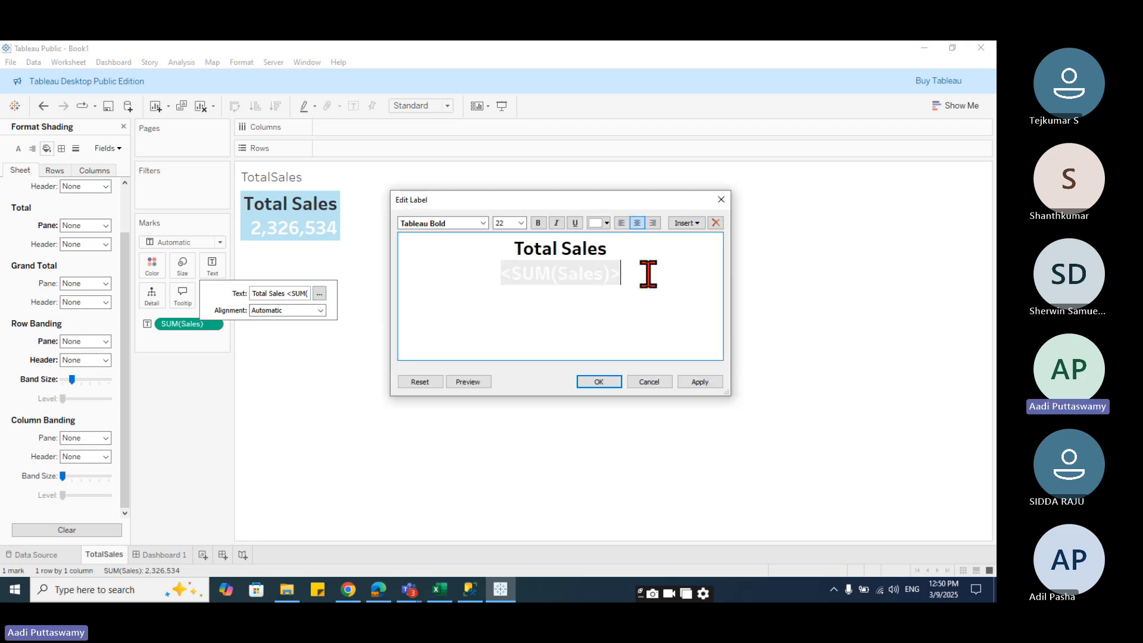
drag(647, 271, 466, 232)
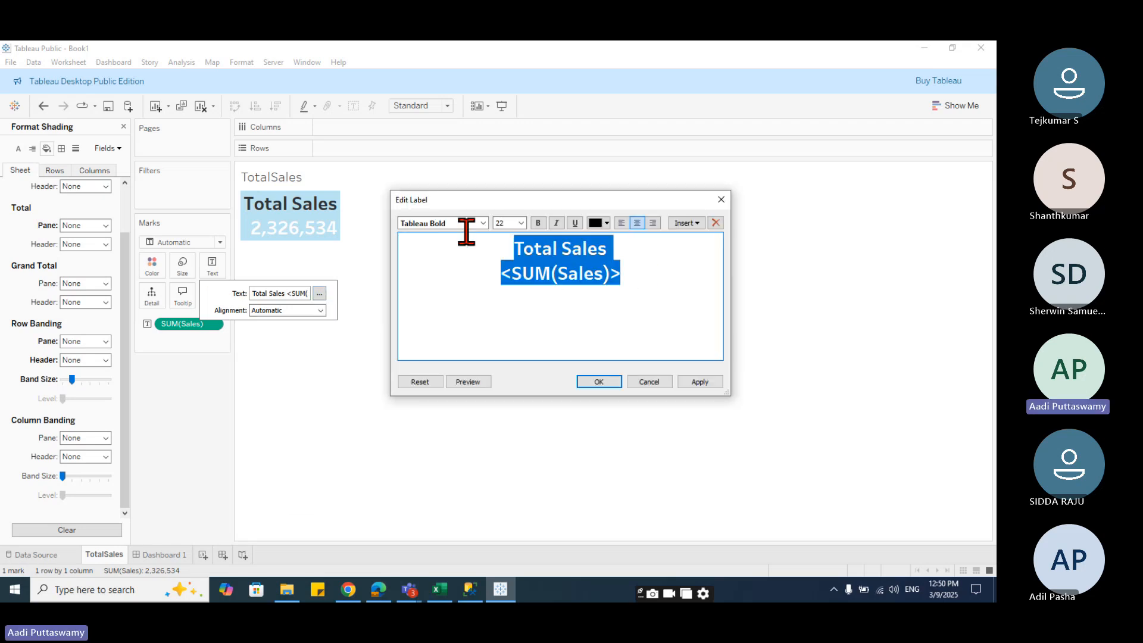
click(649, 284)
click(599, 381)
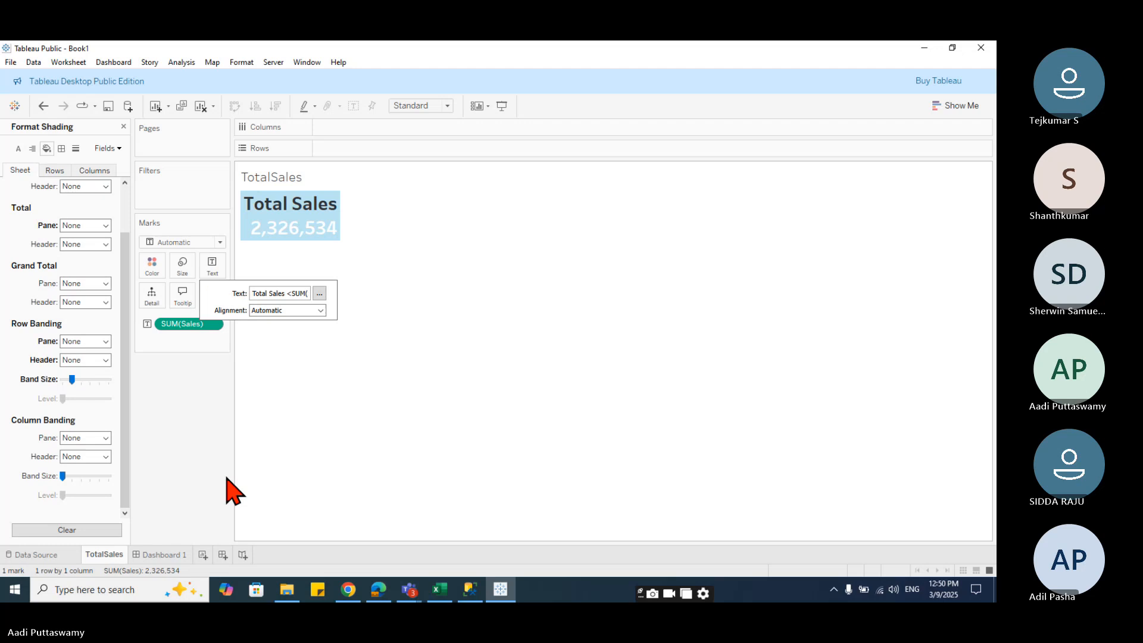
- Reposition the floating TotalSales sheet slightly within the top blue panel of the dashboard
click(160, 554)
drag(274, 217, 251, 214)
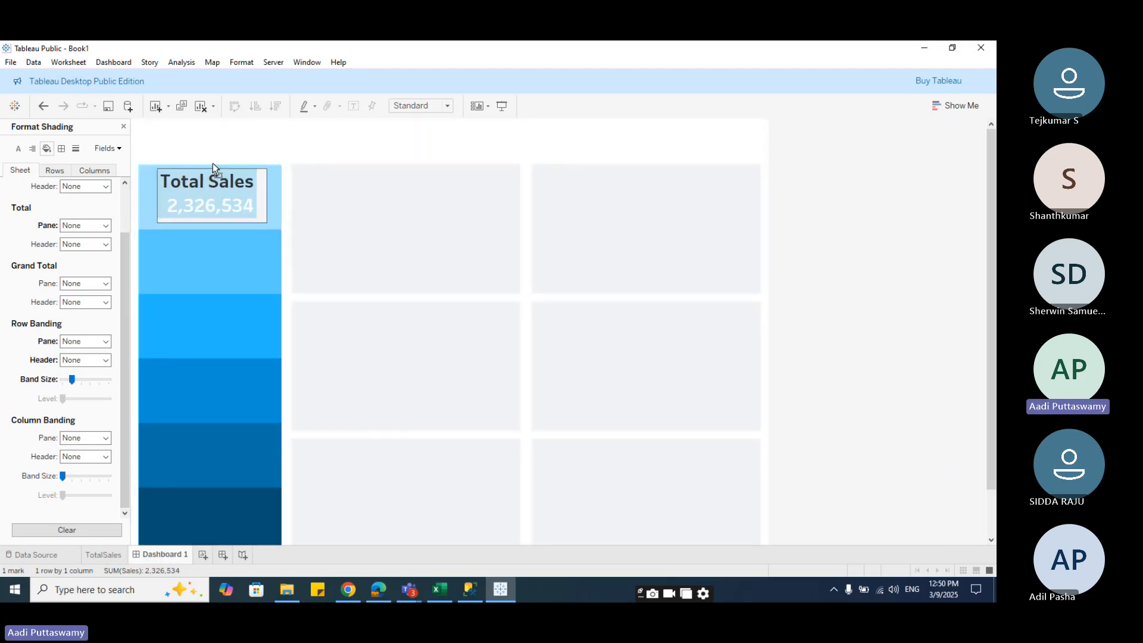
drag(208, 165, 209, 166)
click(389, 202)
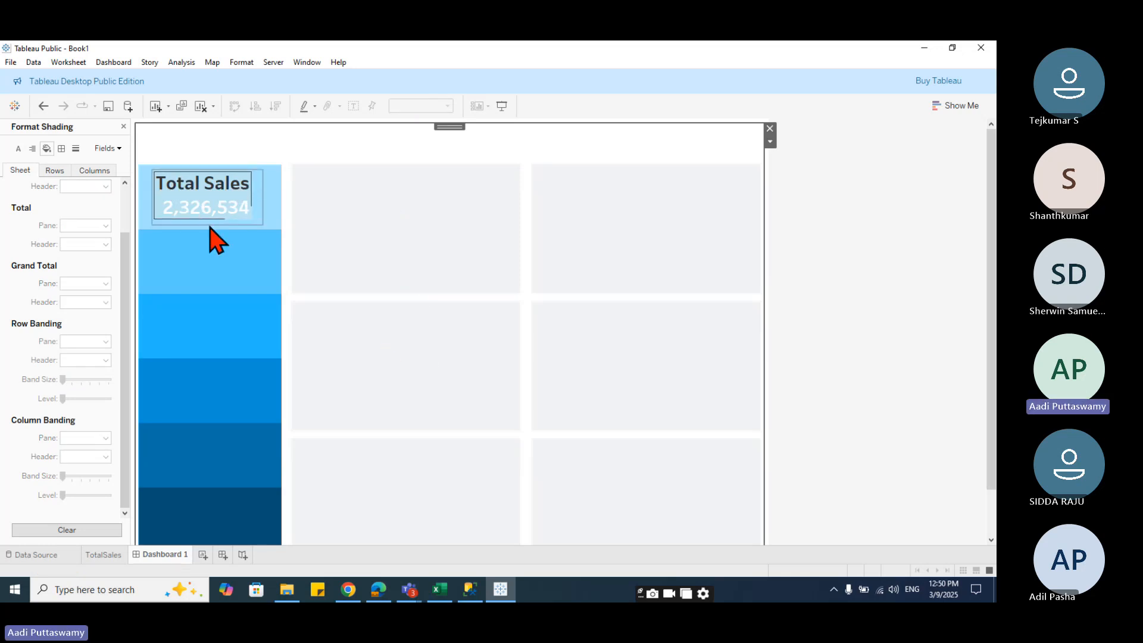
click(210, 202)
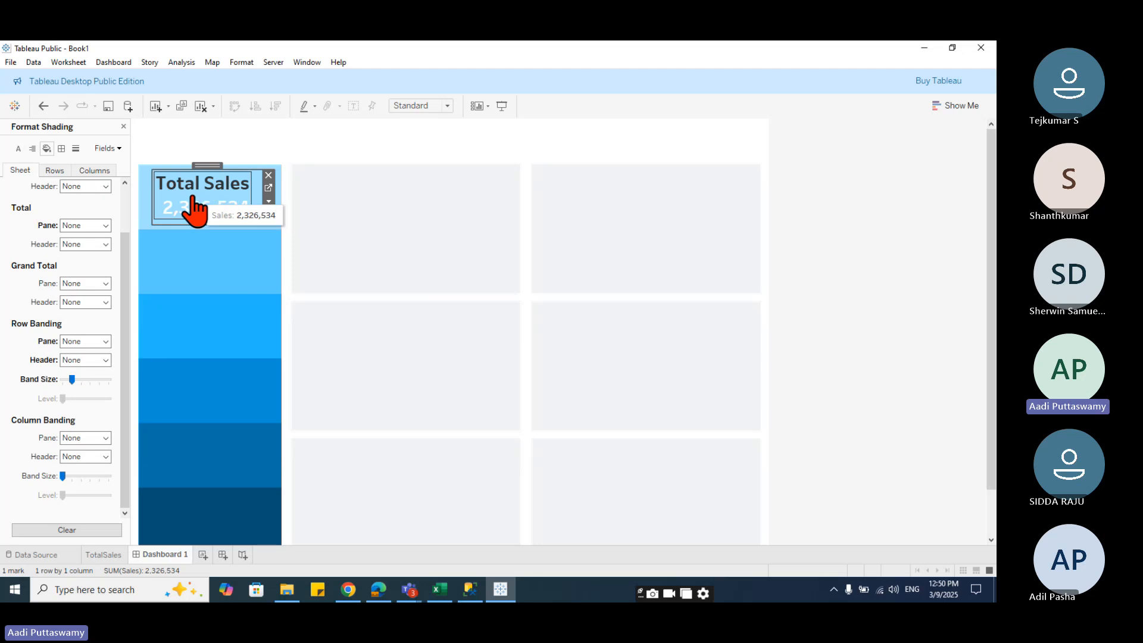
- Review the shading format settings of the floating Total Sales sheet on the dashboard
right_click(193, 197)
click(228, 236)
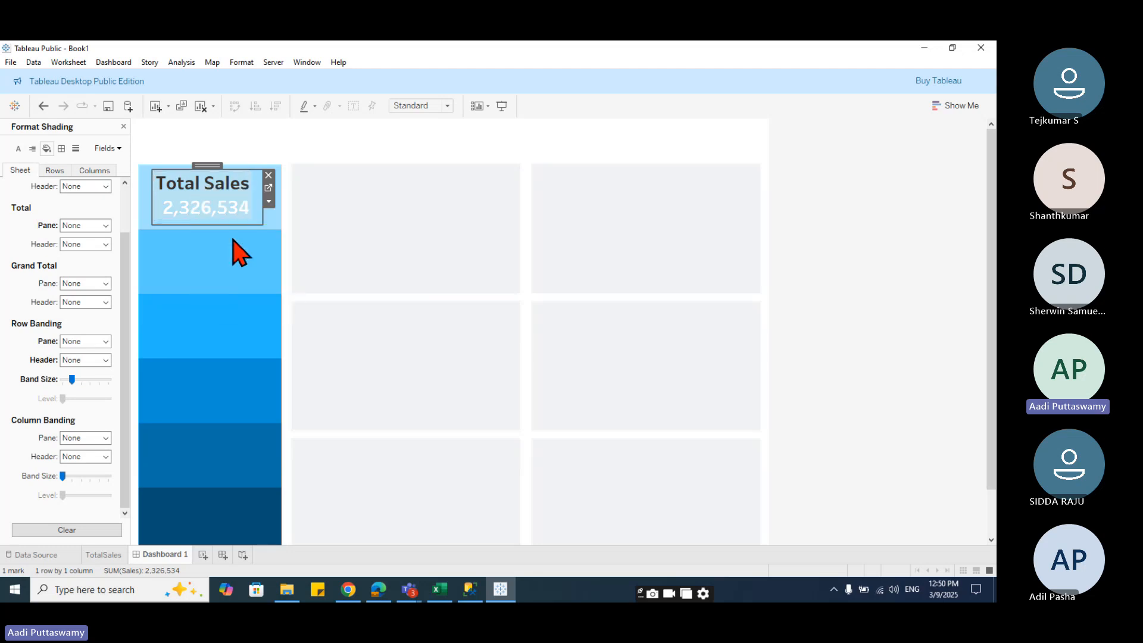
click(55, 171)
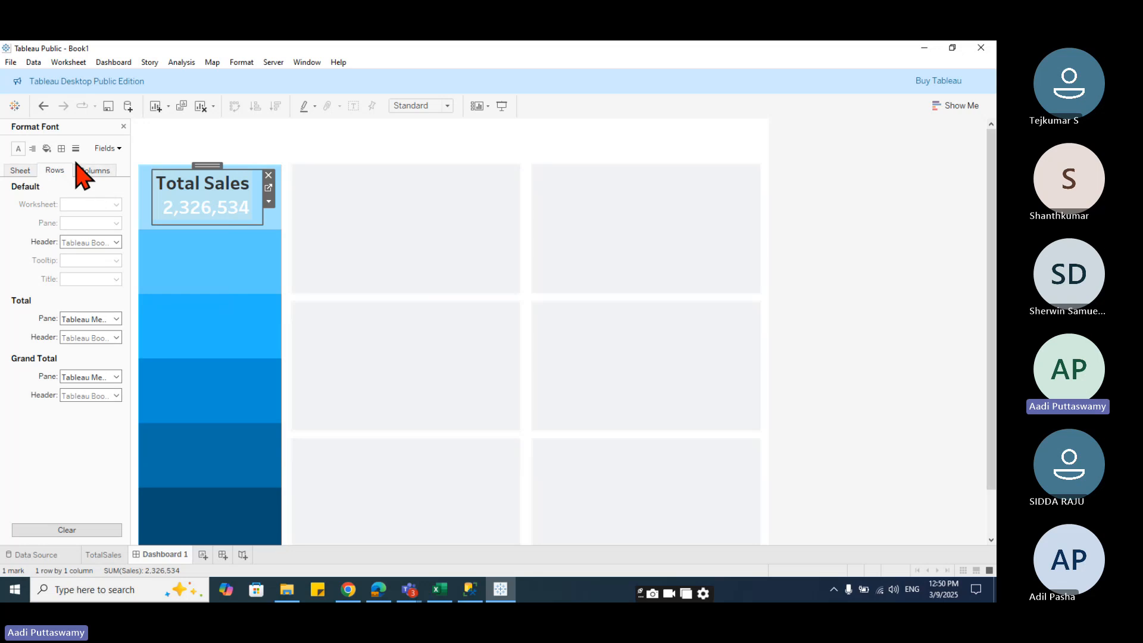
click(46, 149)
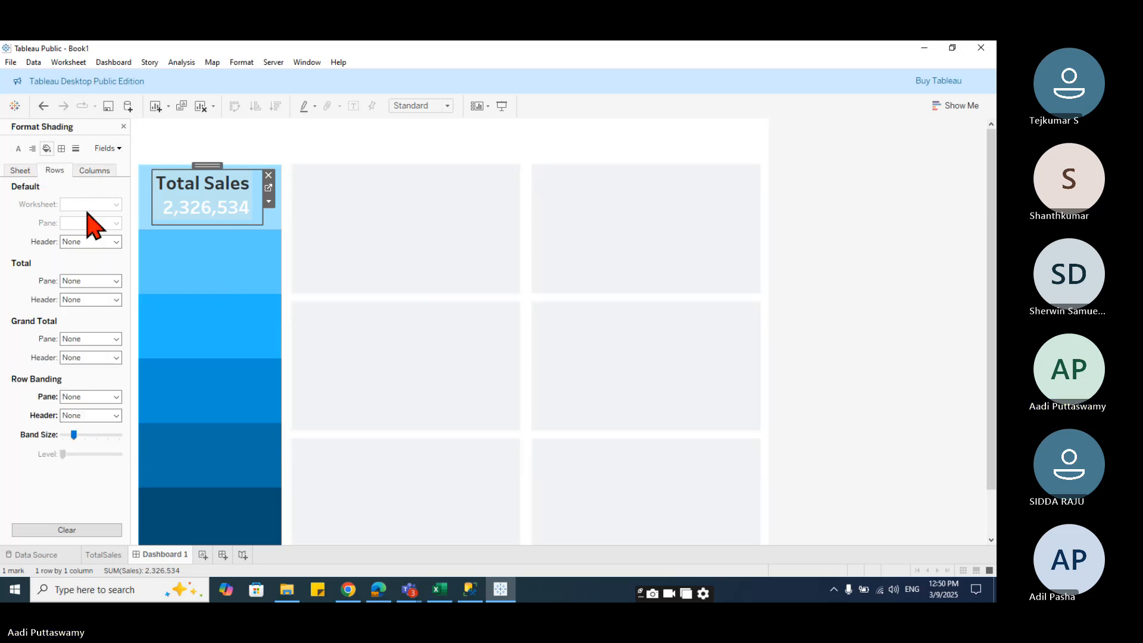
click(21, 171)
click(83, 204)
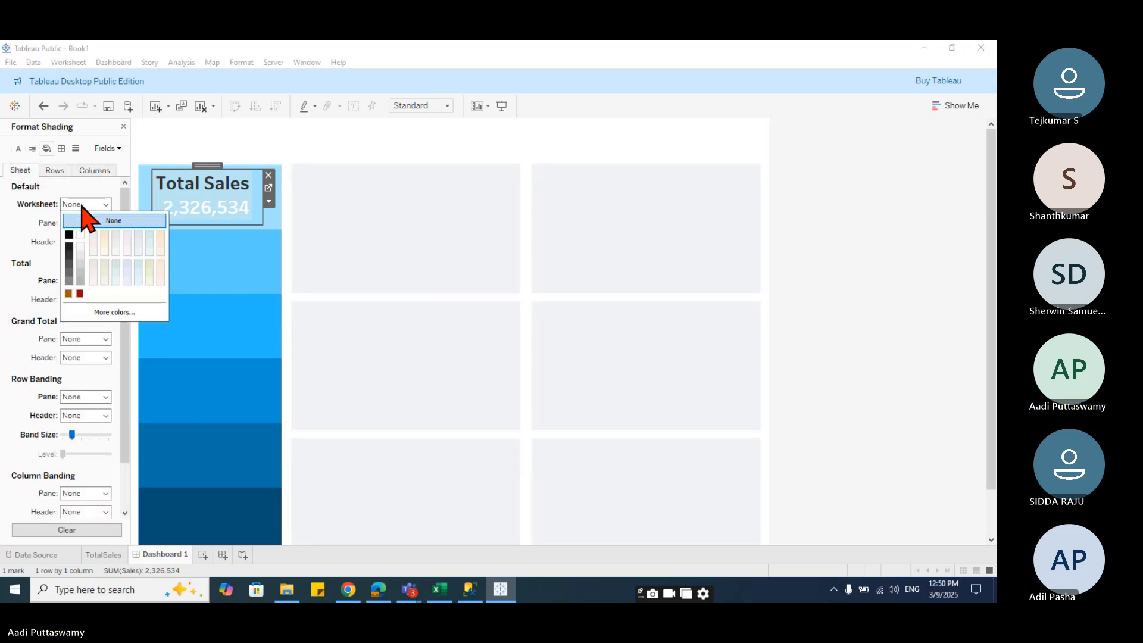
click(54, 170)
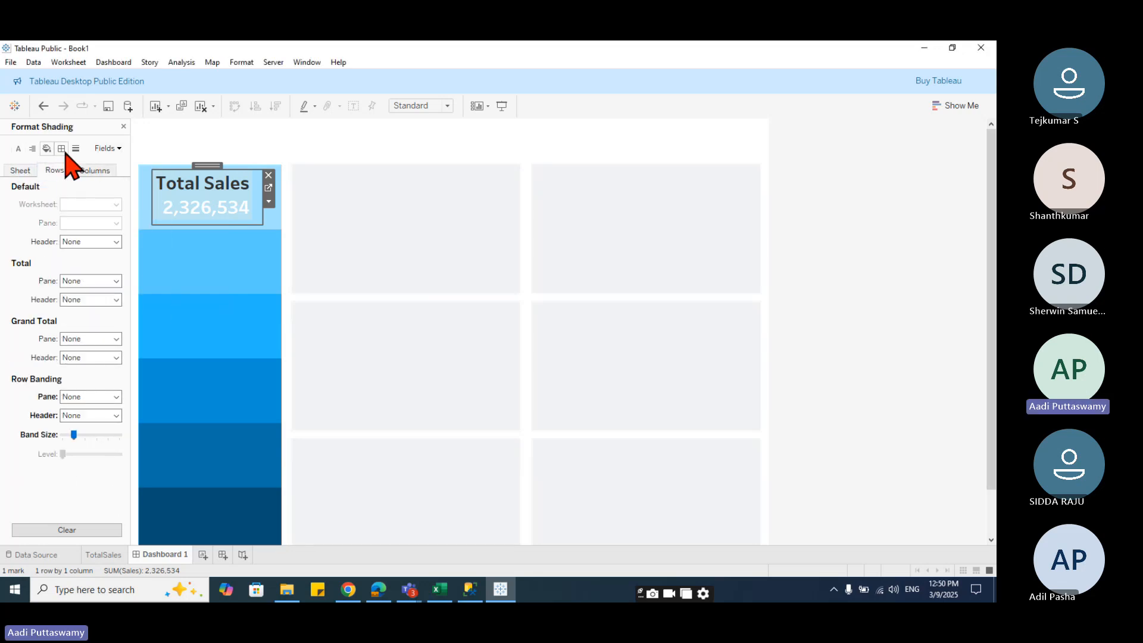
click(369, 232)
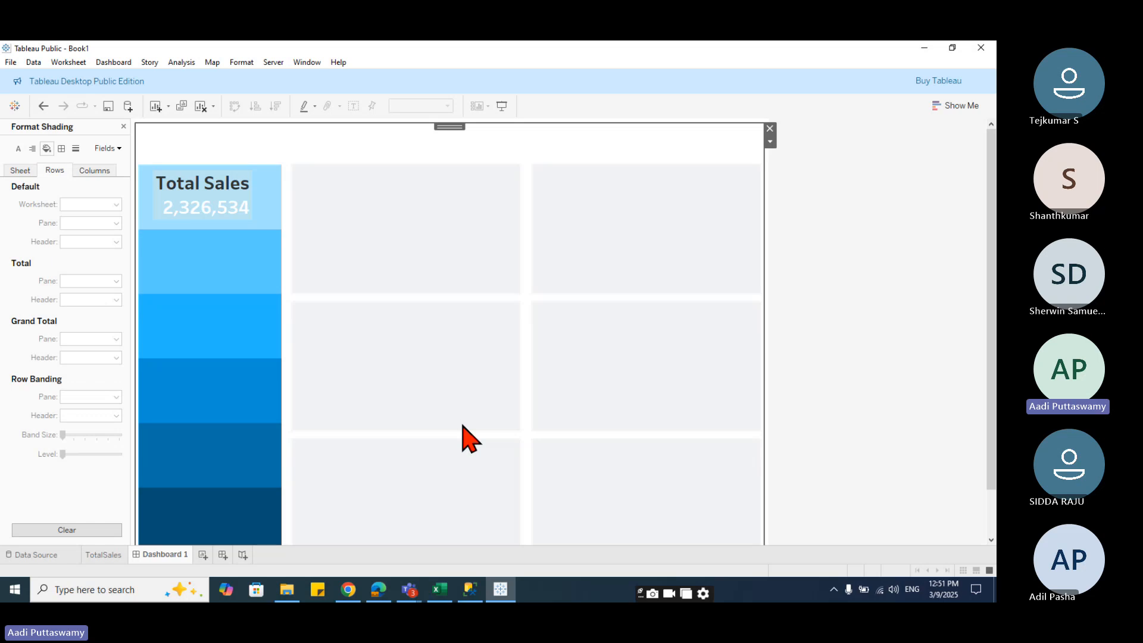
click(222, 213)
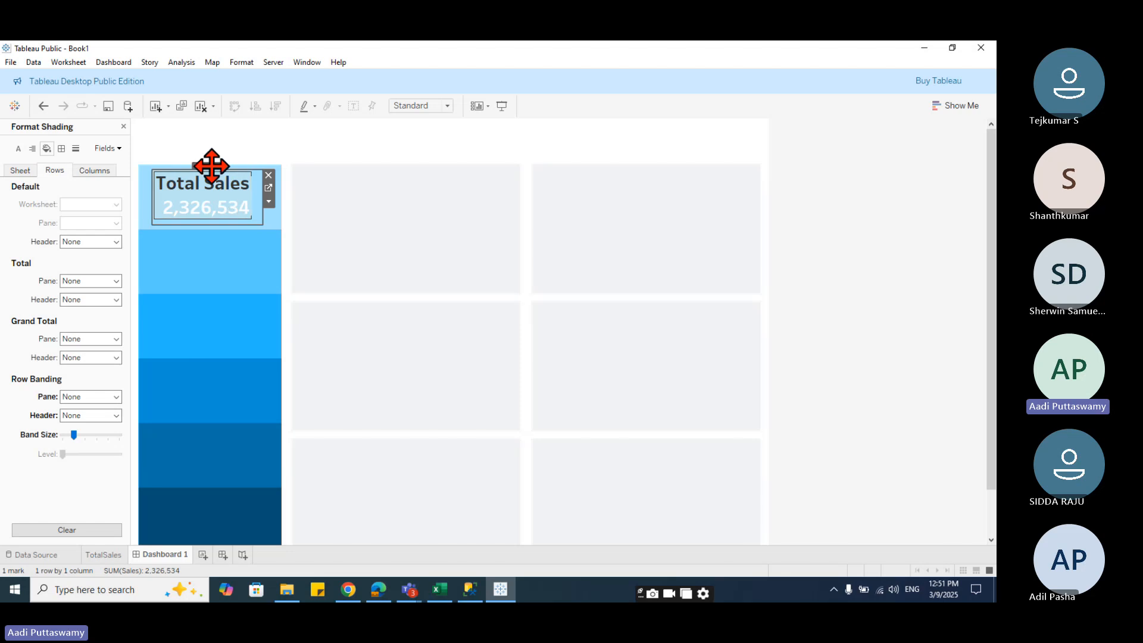
click(211, 166)
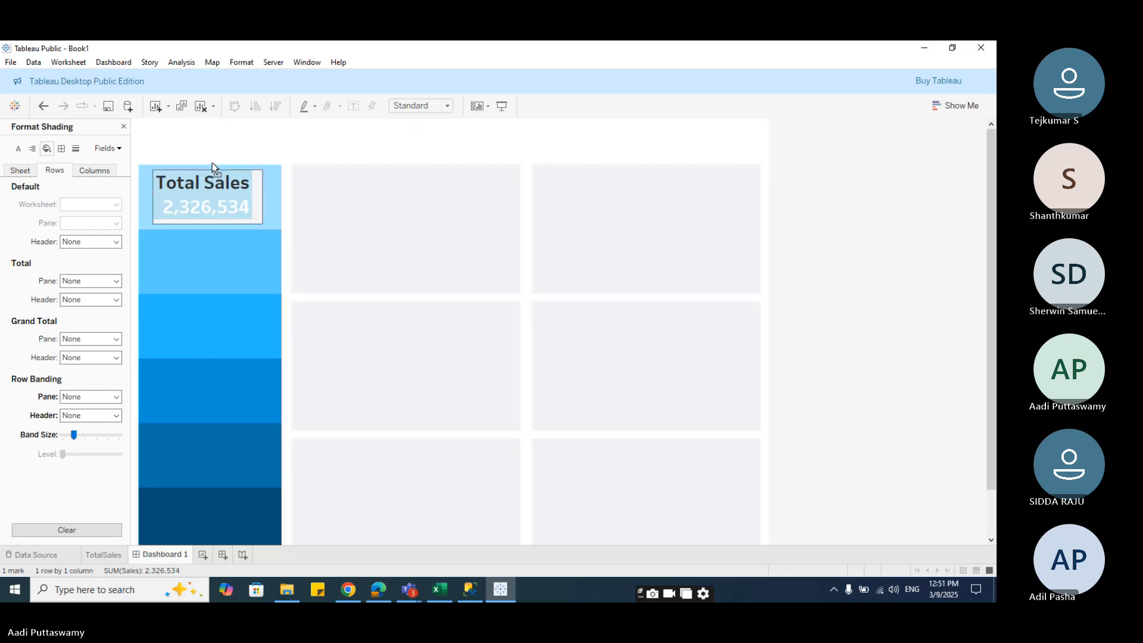
- Duplicate the TotalSales worksheet
click(103, 555)
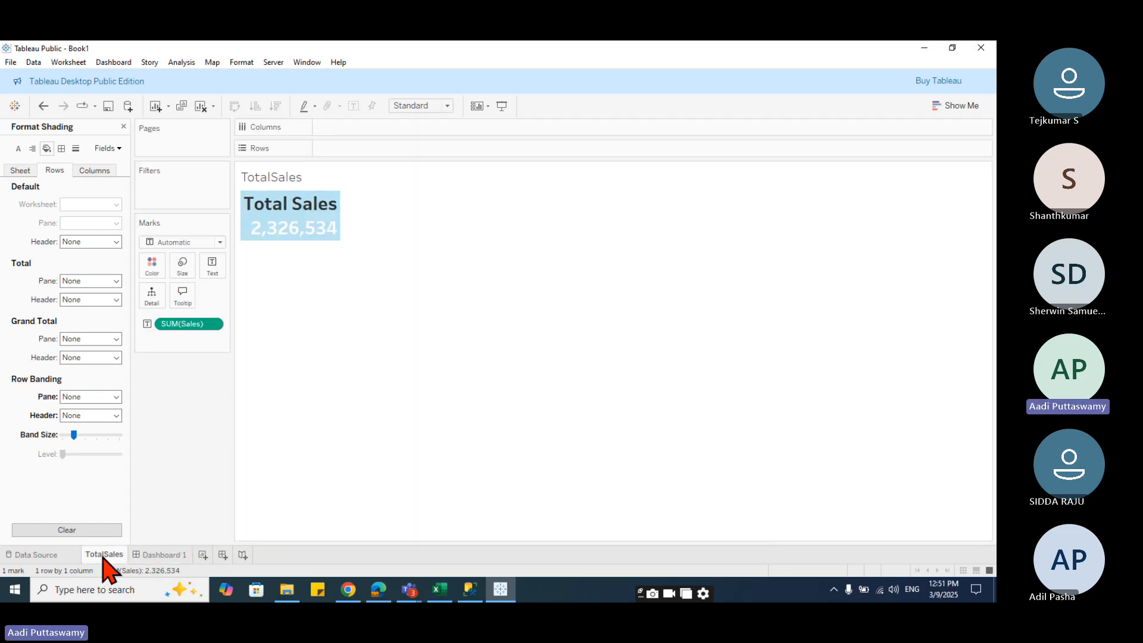
right_click(103, 557)
click(157, 428)
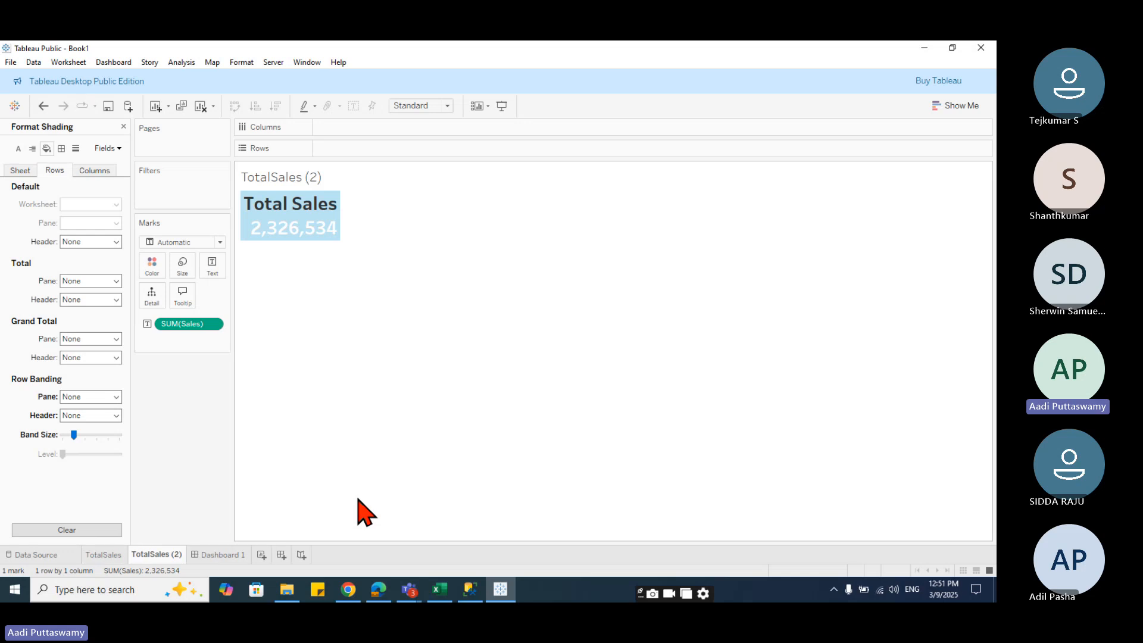
- Rename the duplicated worksheet as TotalProfit
drag(150, 556, 203, 553)
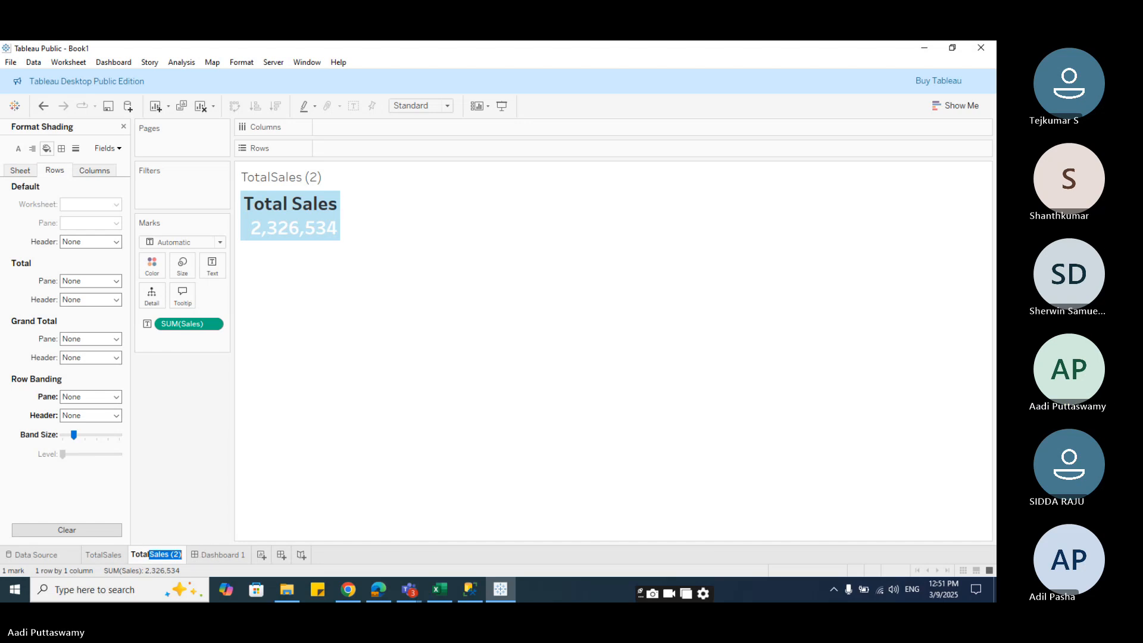
mouse_move(193, 590)
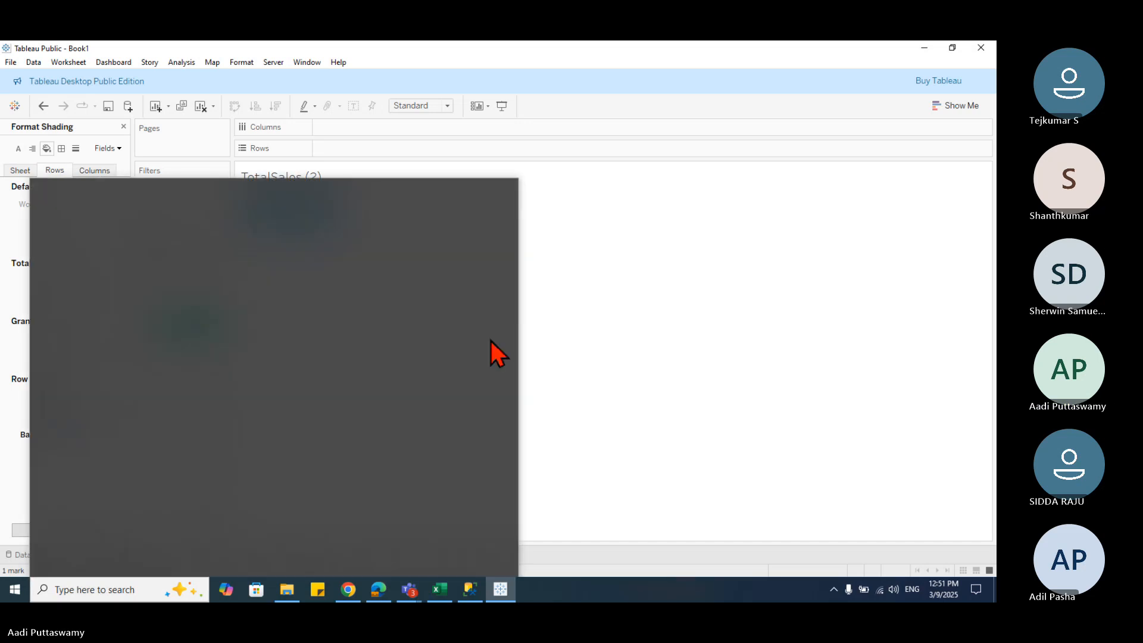
text(Pro)
key(Return)
double_click(150, 554)
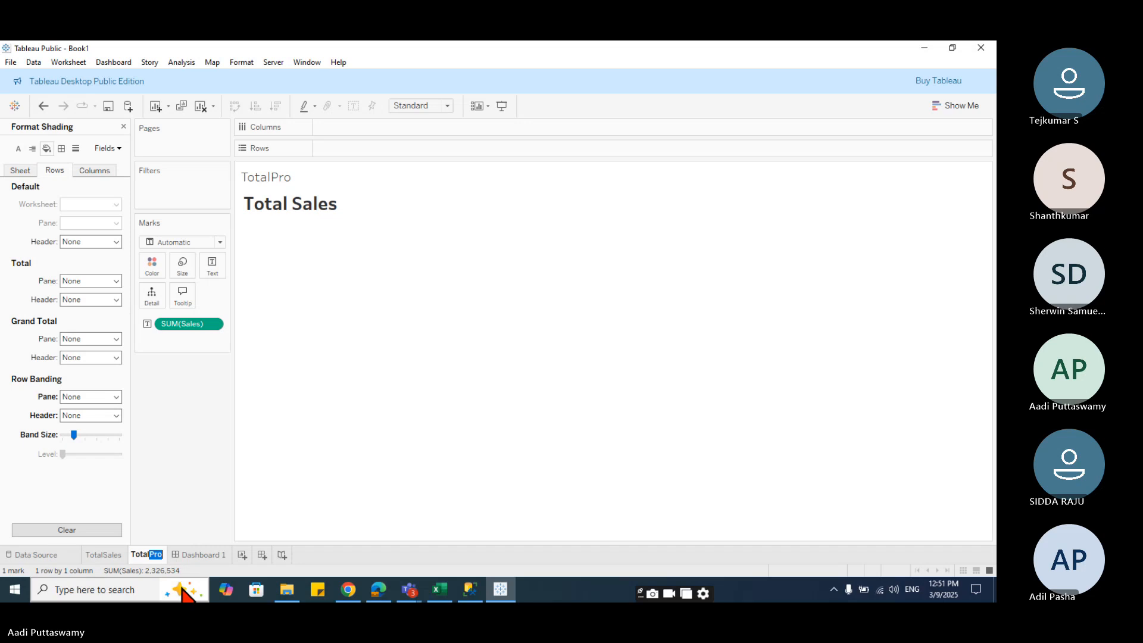
mouse_move(180, 592)
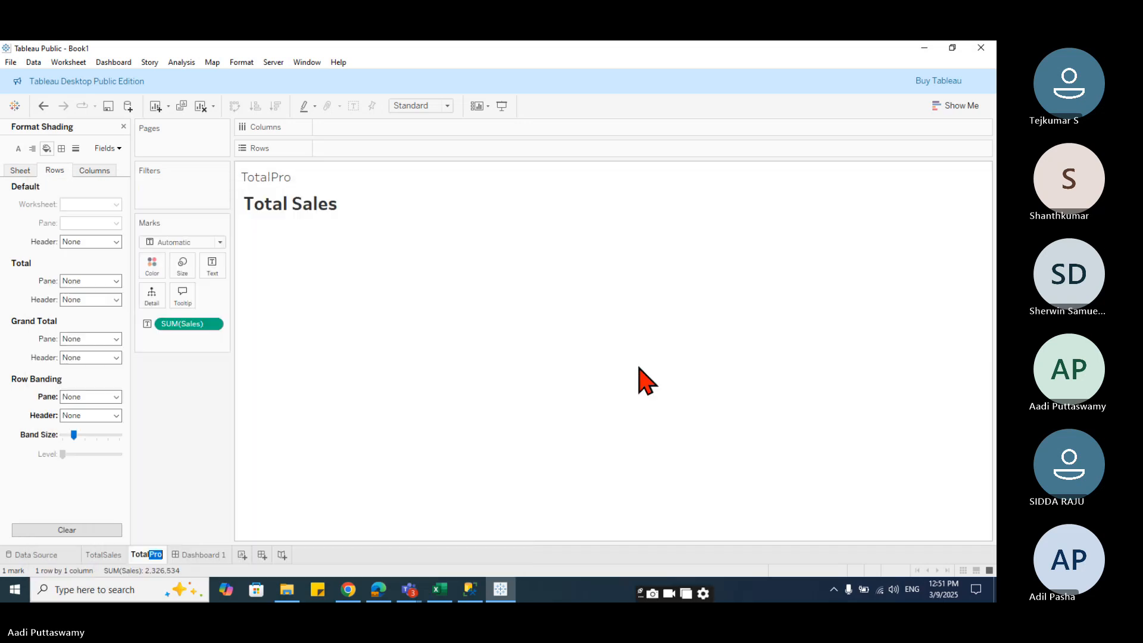
text(Profit)
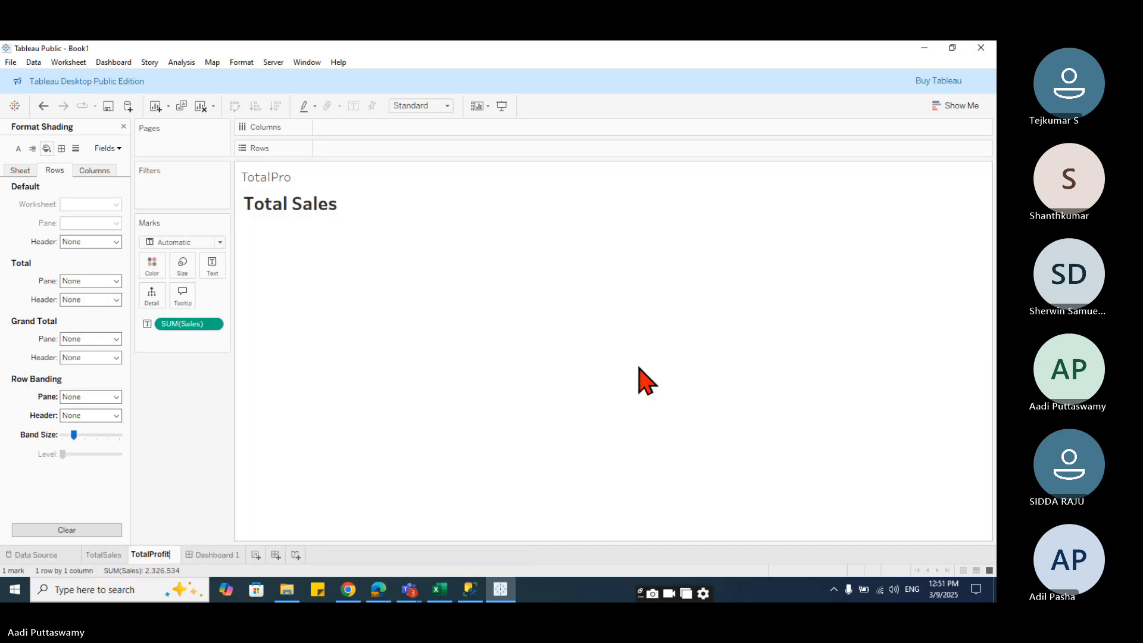
key(Return)
- Replace the SUM(Sales) text field with Profit on the TotalProfit sheet's marks
click(293, 222)
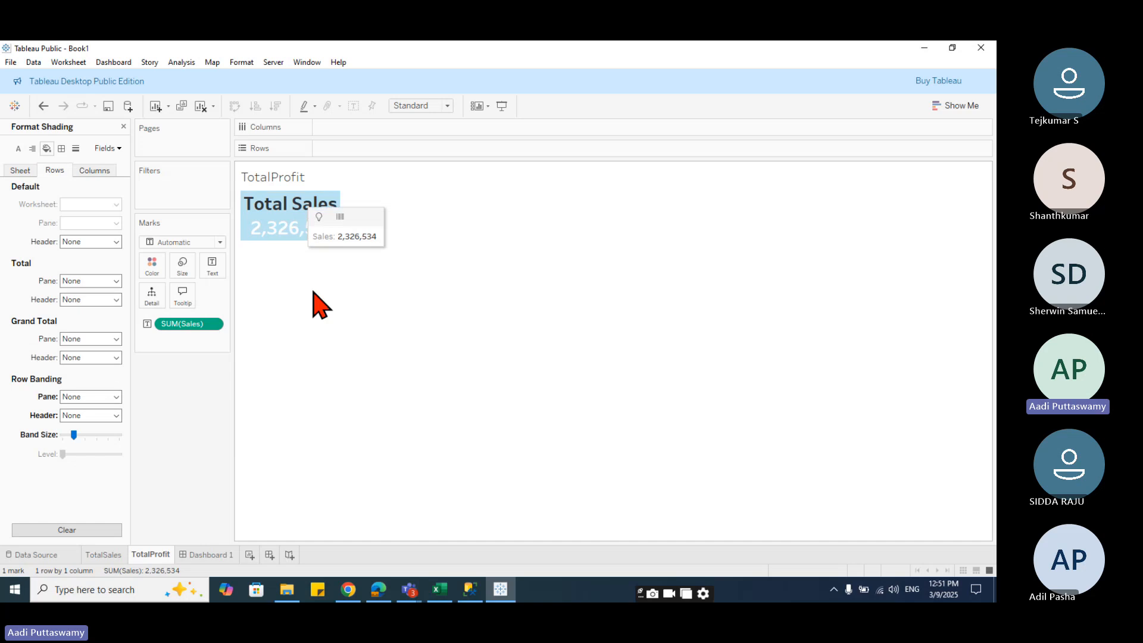
click(124, 126)
drag(191, 324, 190, 428)
drag(39, 448, 210, 324)
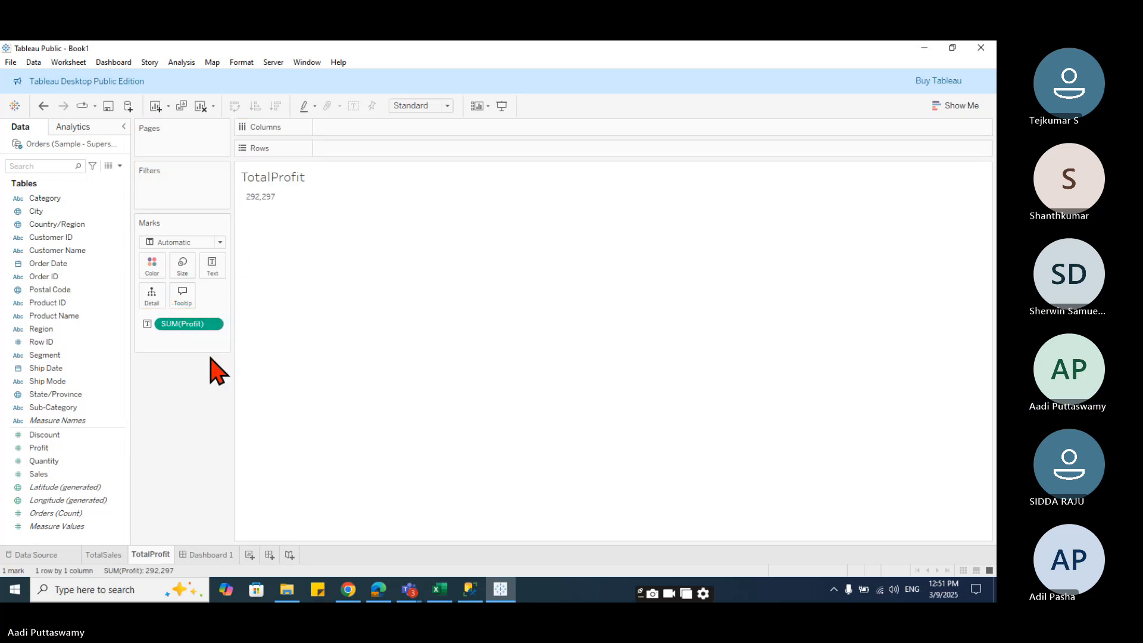
key(ctrl+z)
key(ctrl+z)
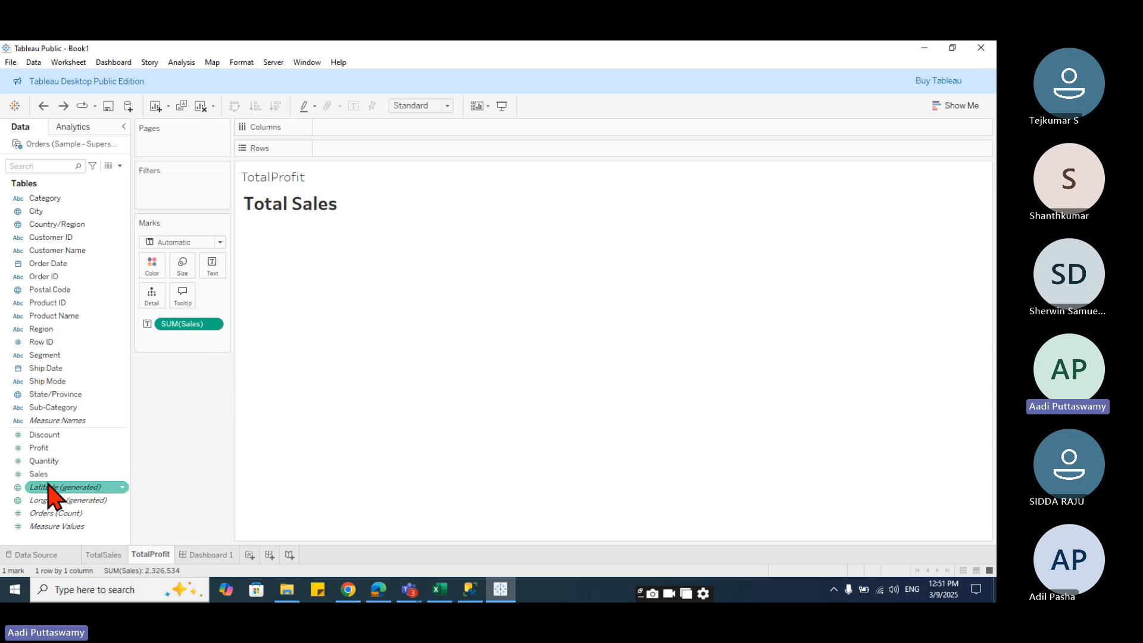
drag(45, 448, 169, 324)
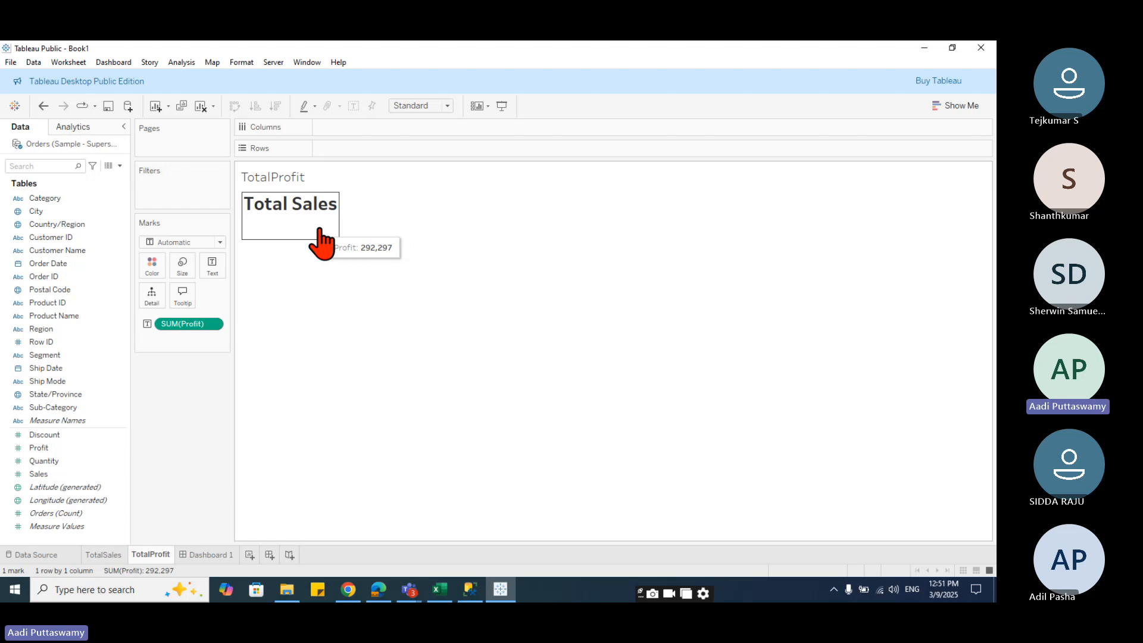
- Edit the text label so its heading reads Total Profit, and apply it
click(321, 241)
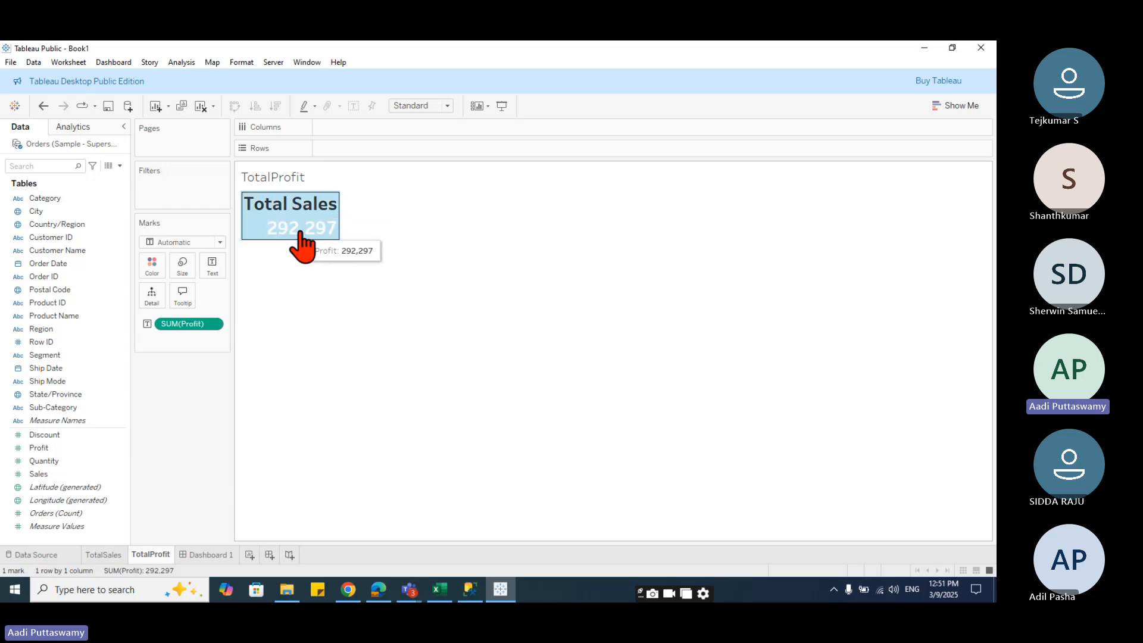
click(212, 265)
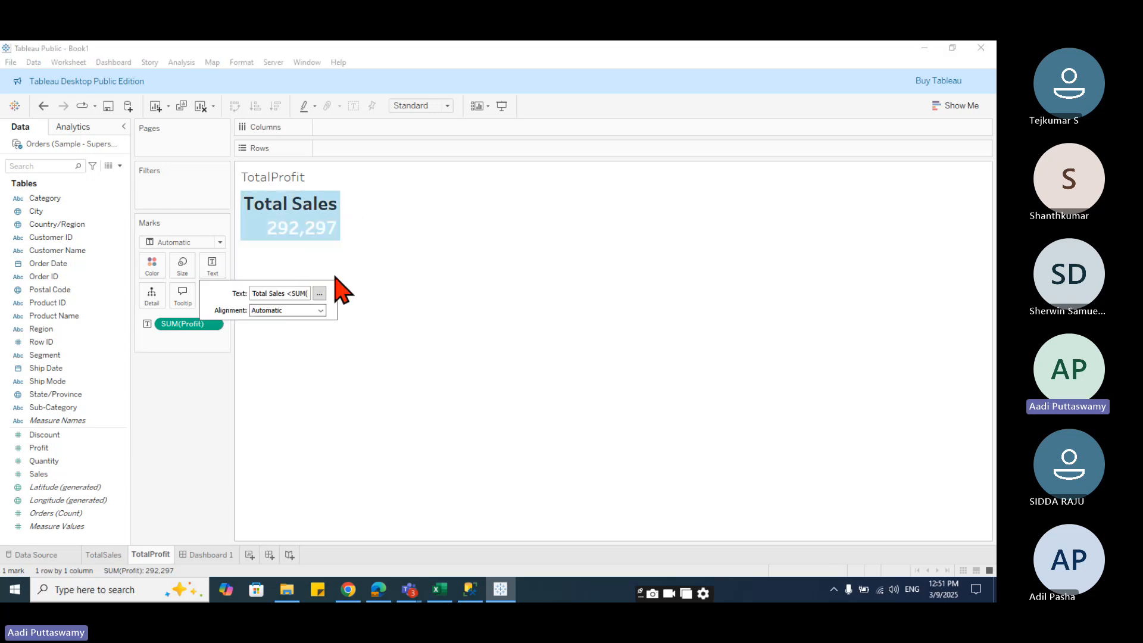
click(320, 293)
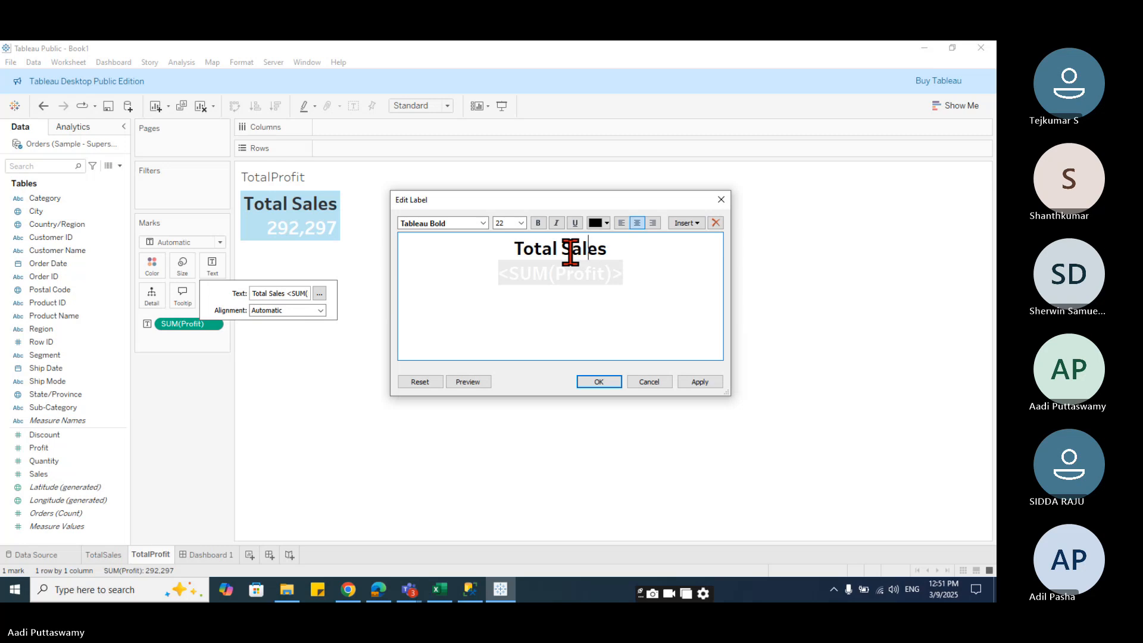
drag(560, 248, 619, 249)
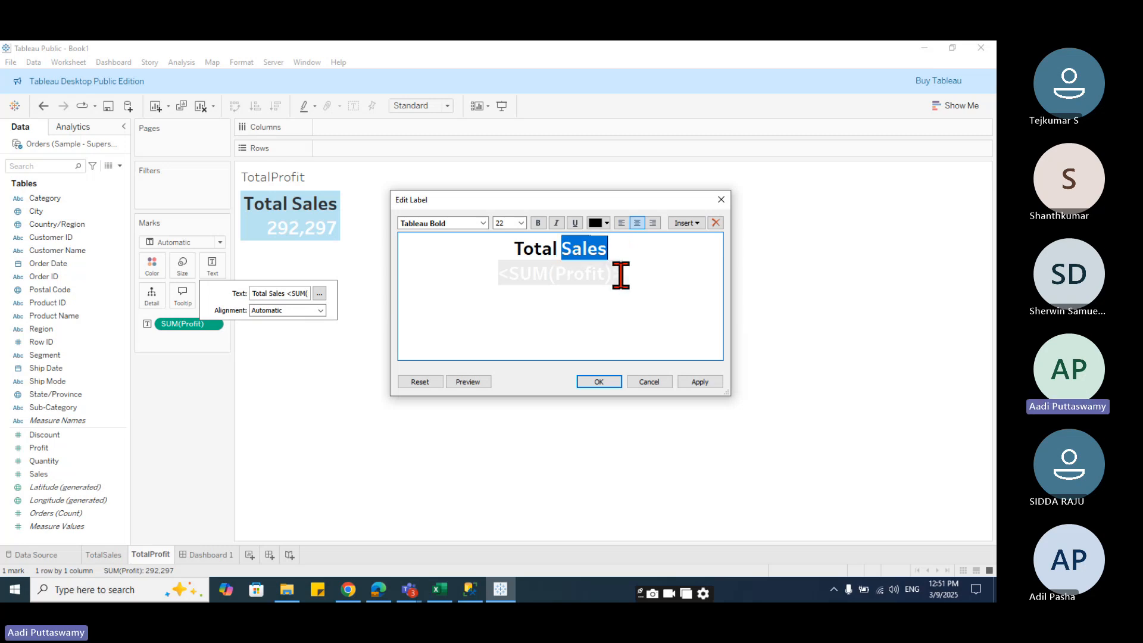
text(p)
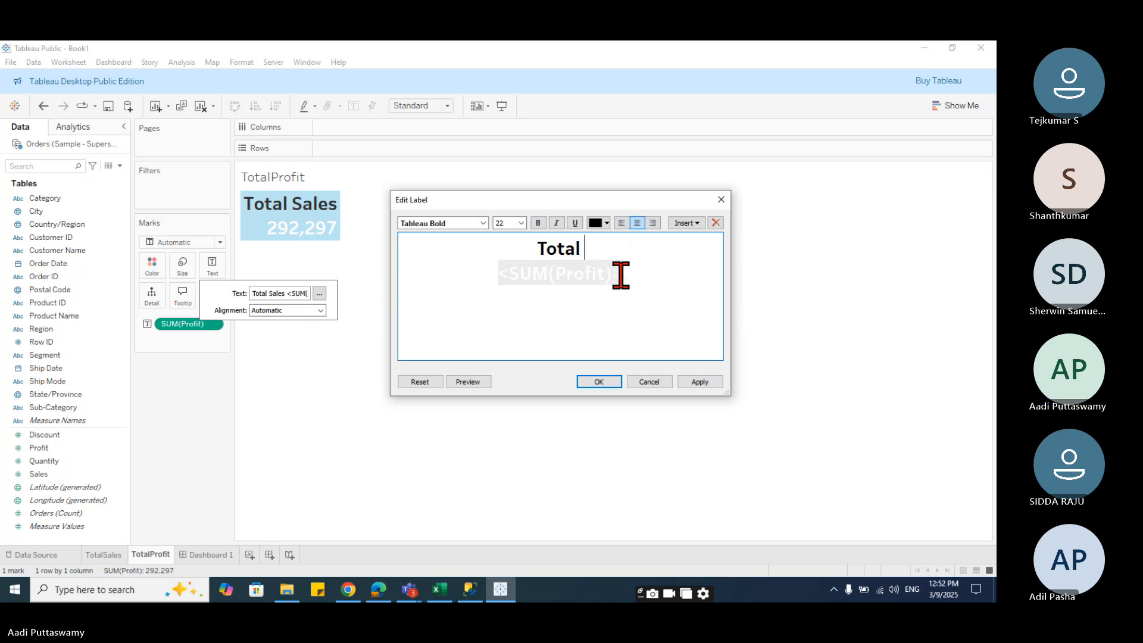
text(rofit)
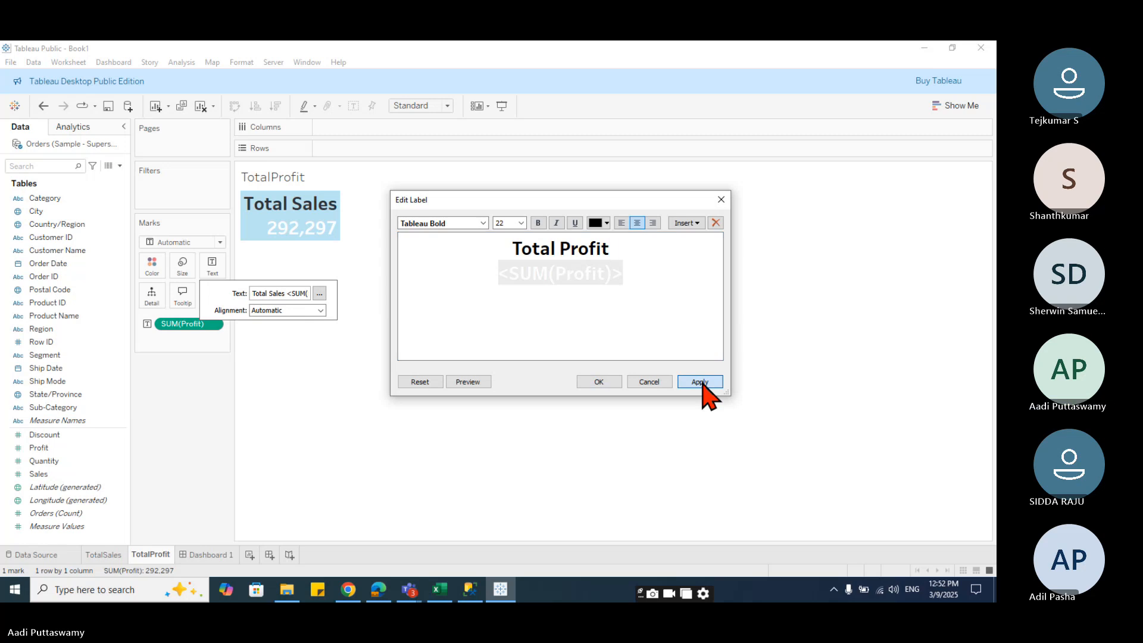
click(702, 386)
click(584, 384)
- Copy the <Sheet Name> token from the sheet's title editor and close it
click(270, 173)
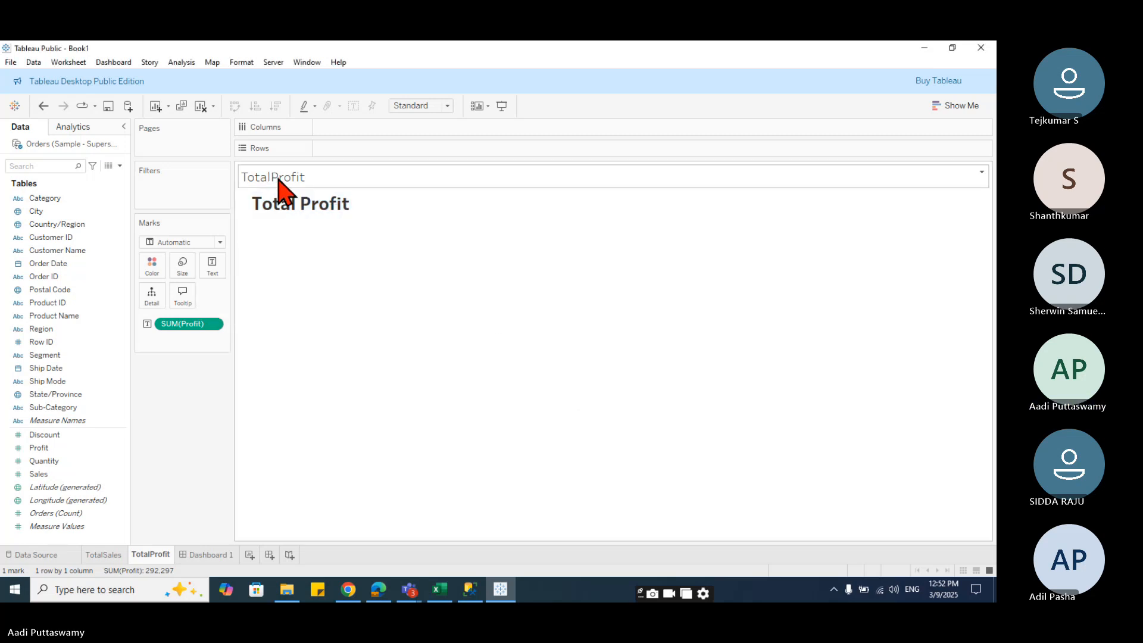
double_click(278, 179)
key(ctrl+c)
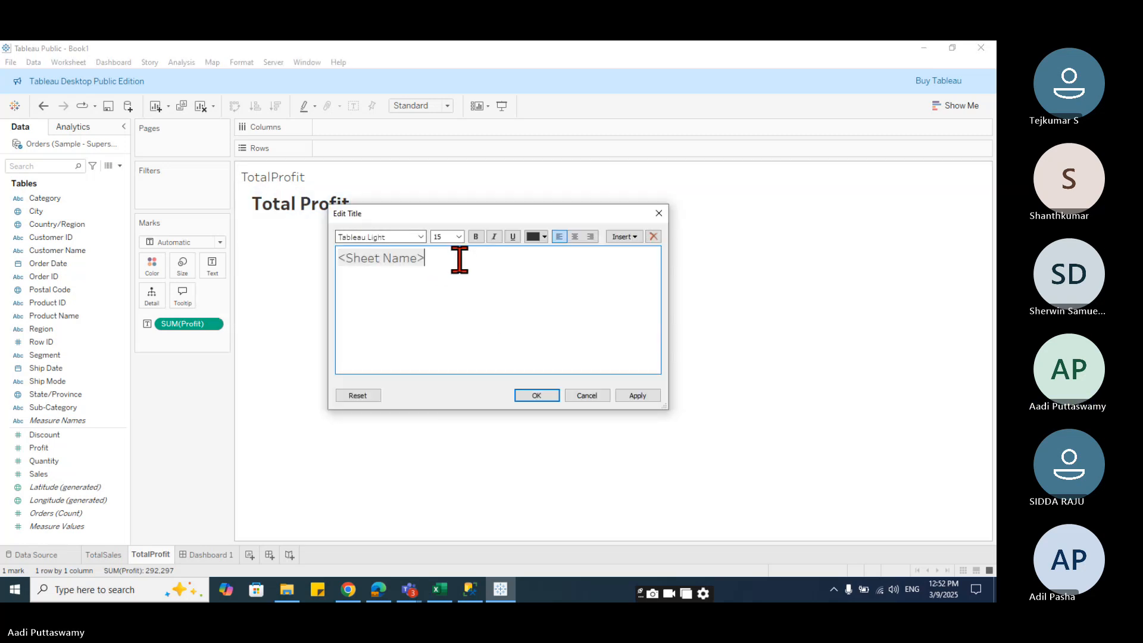
click(573, 396)
- Replace the label heading with the pasted <Sheet Name> field, centre it, and apply the label
click(342, 238)
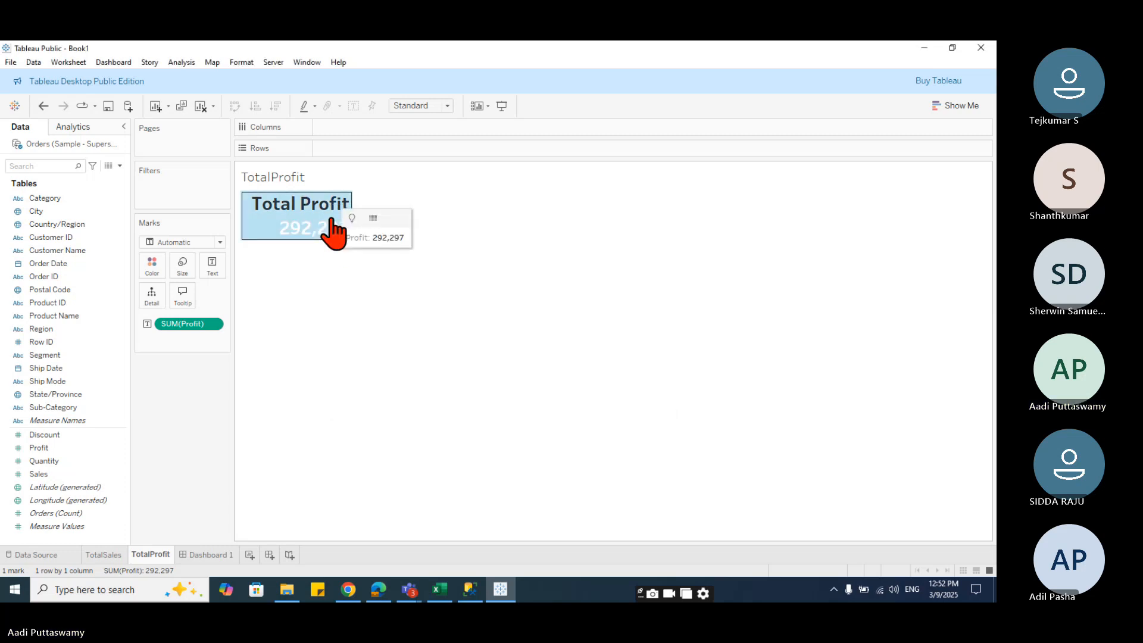
click(215, 268)
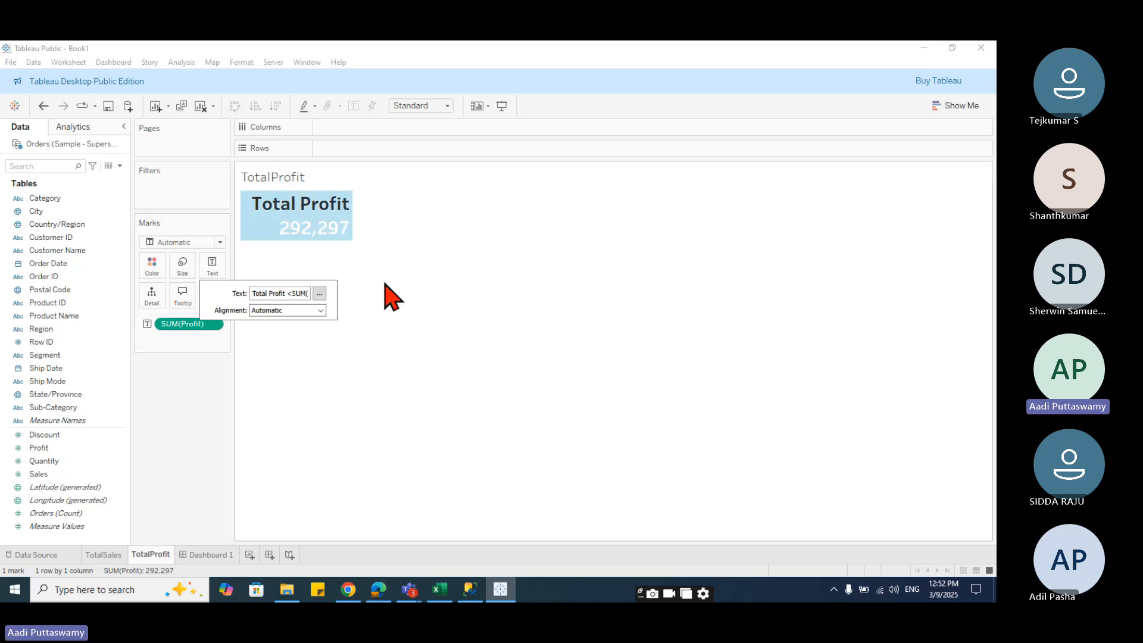
click(320, 293)
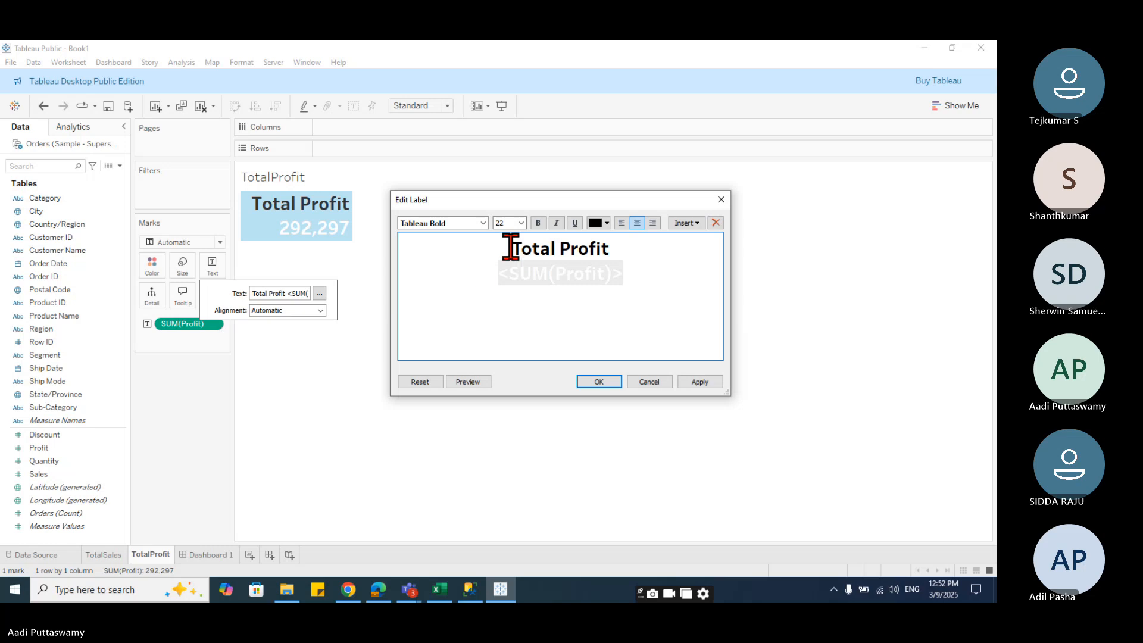
drag(511, 246, 679, 250)
key(ctrl+v)
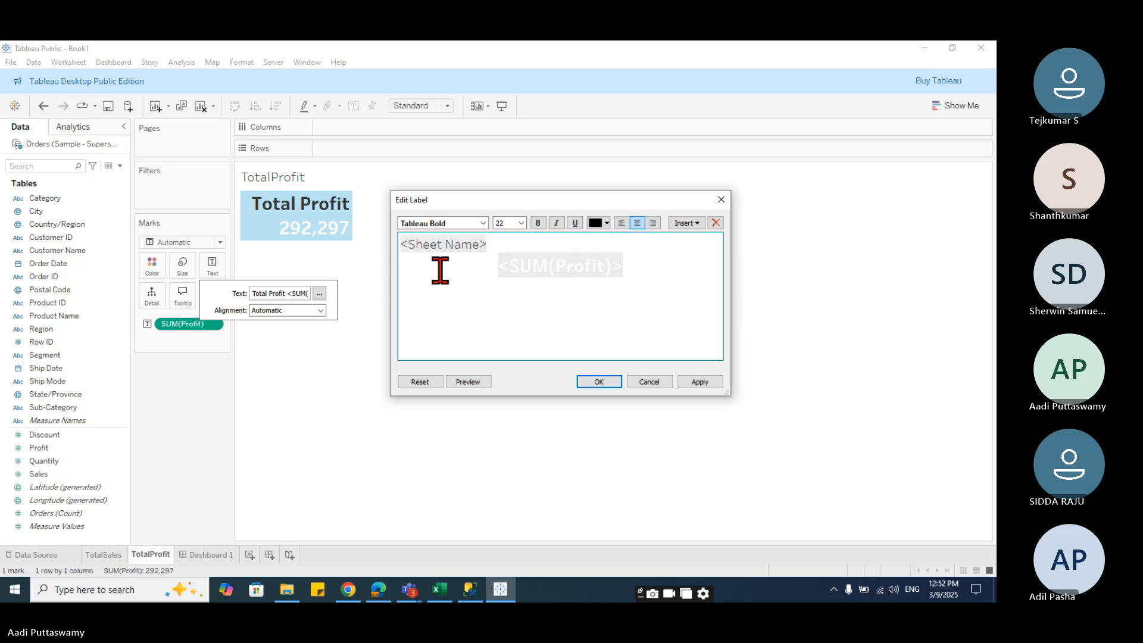
click(401, 245)
click(637, 223)
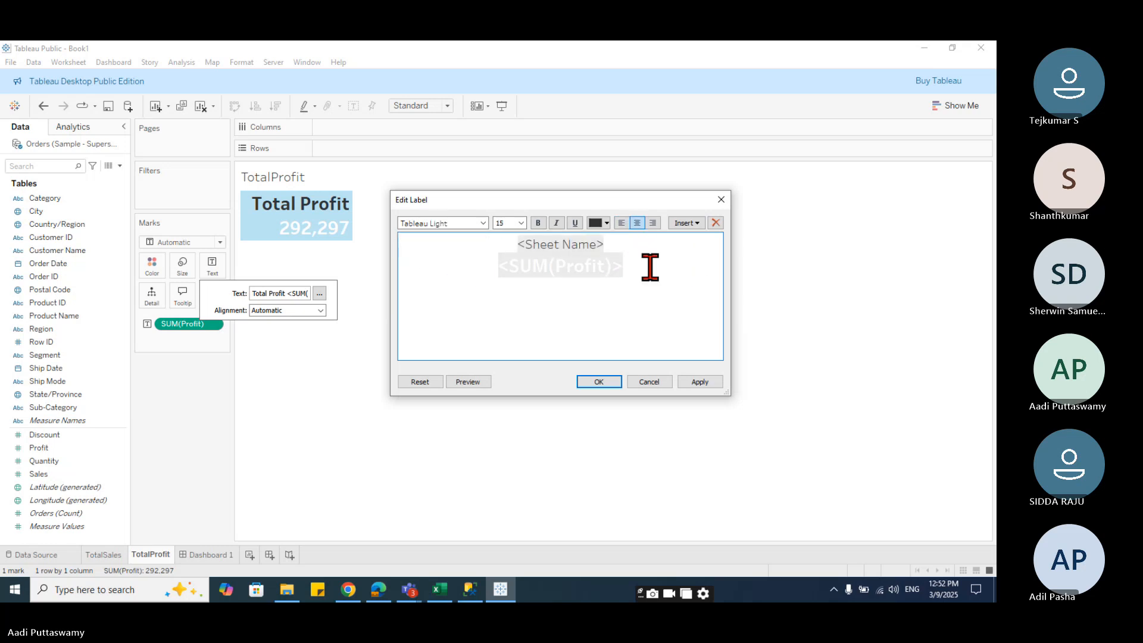
click(650, 263)
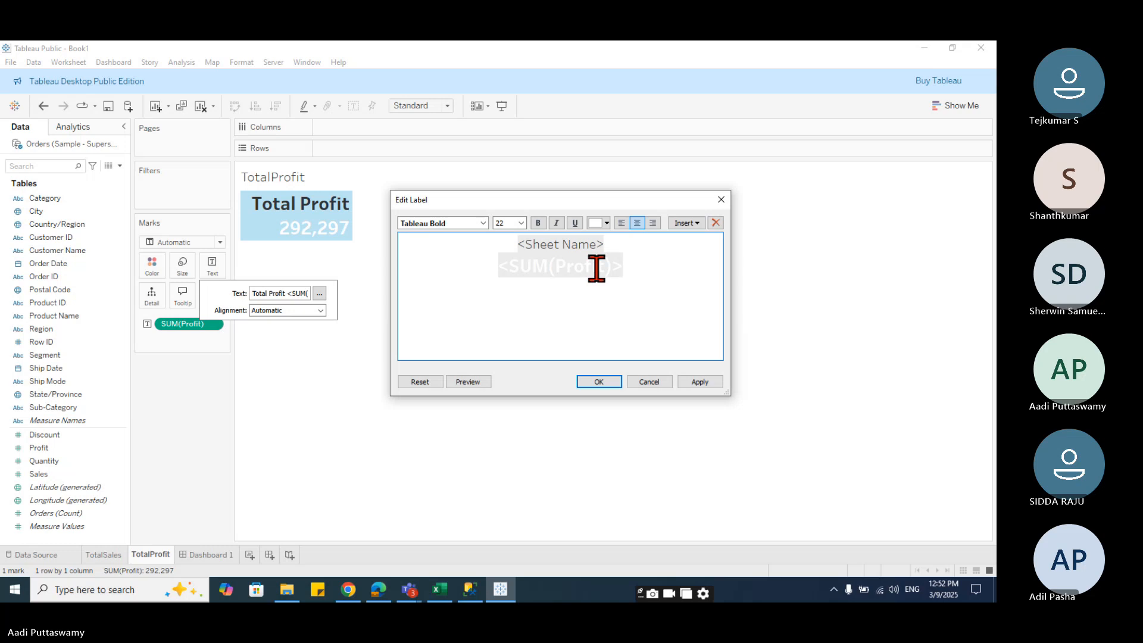
click(699, 381)
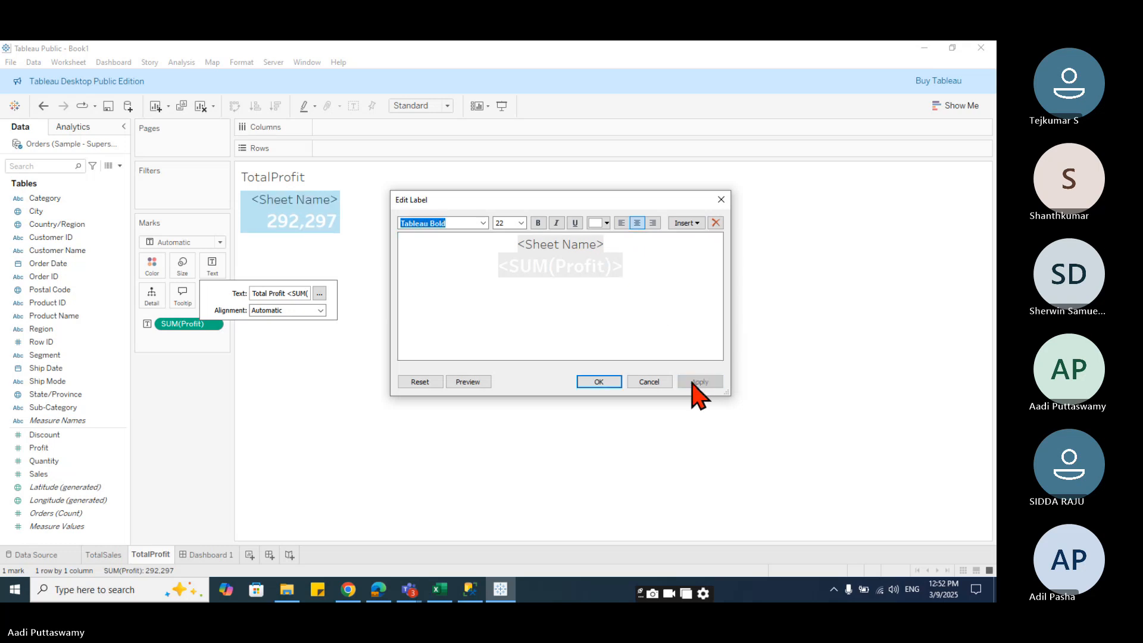
- Undo the <Sheet Name> heading in the label so it reads Total Profit again, then apply and close the label editor
drag(531, 246, 512, 245)
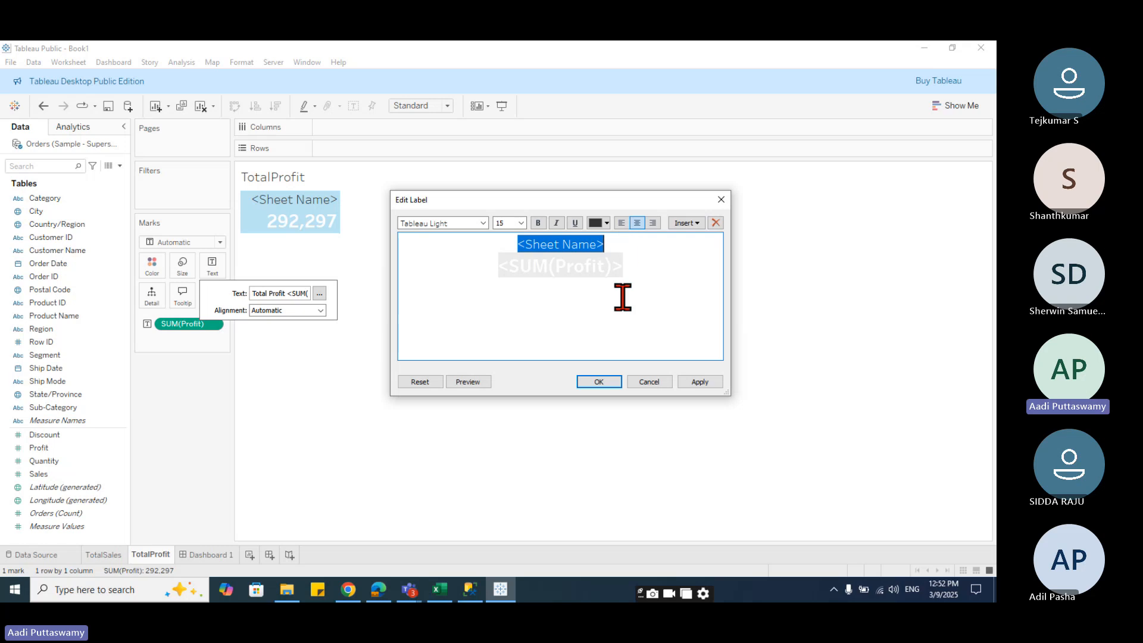
click(622, 304)
key(ctrl+z)
click(669, 307)
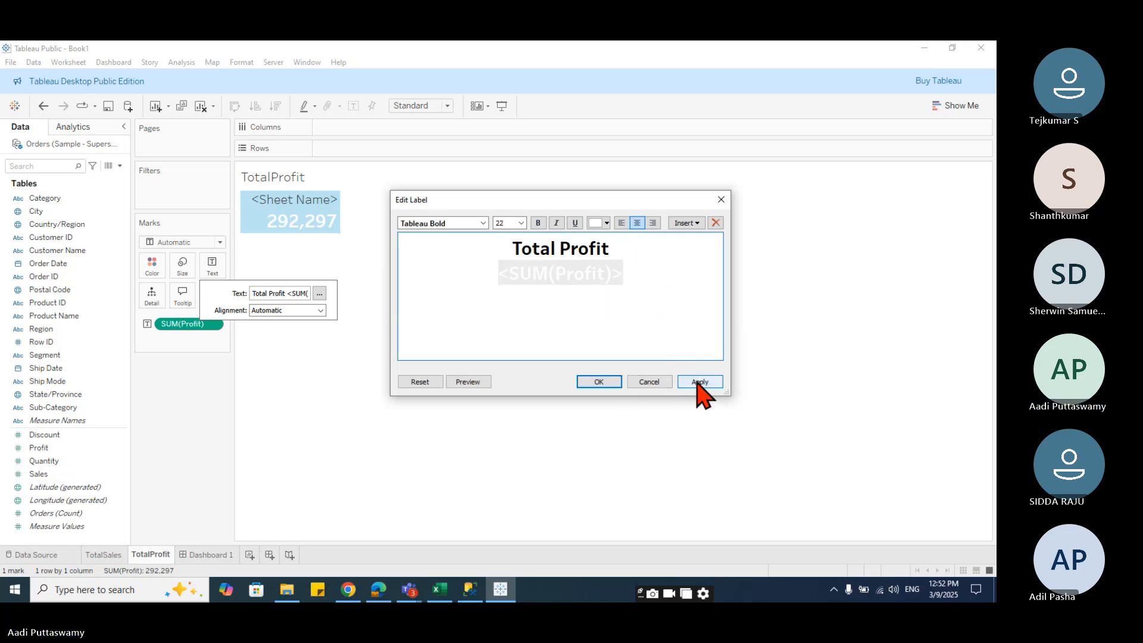
click(699, 382)
click(593, 383)
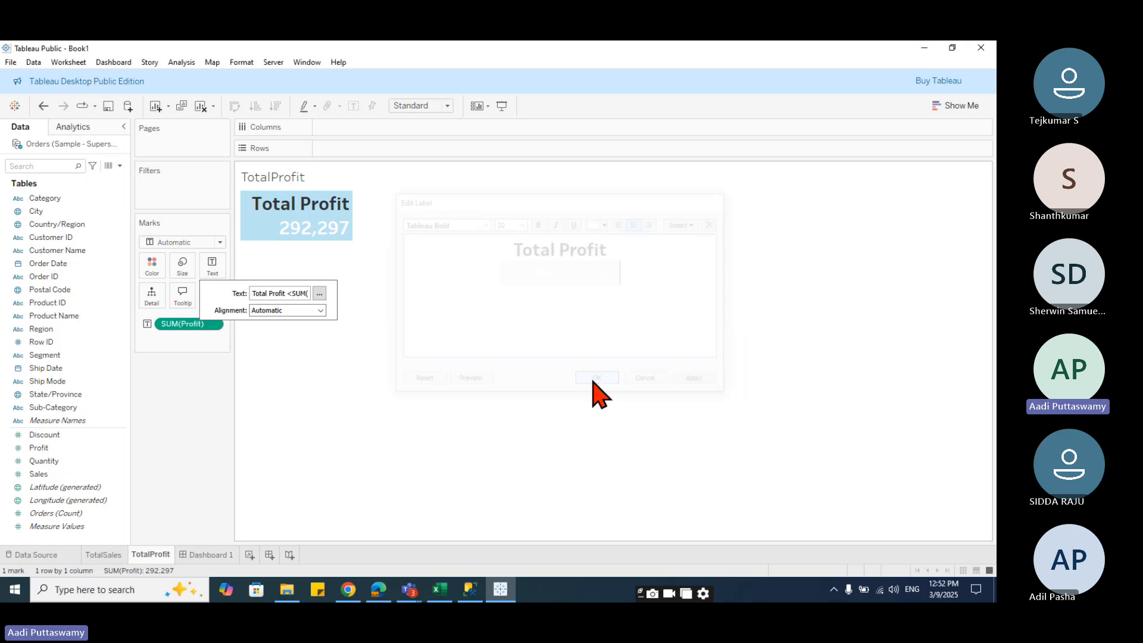
click(447, 396)
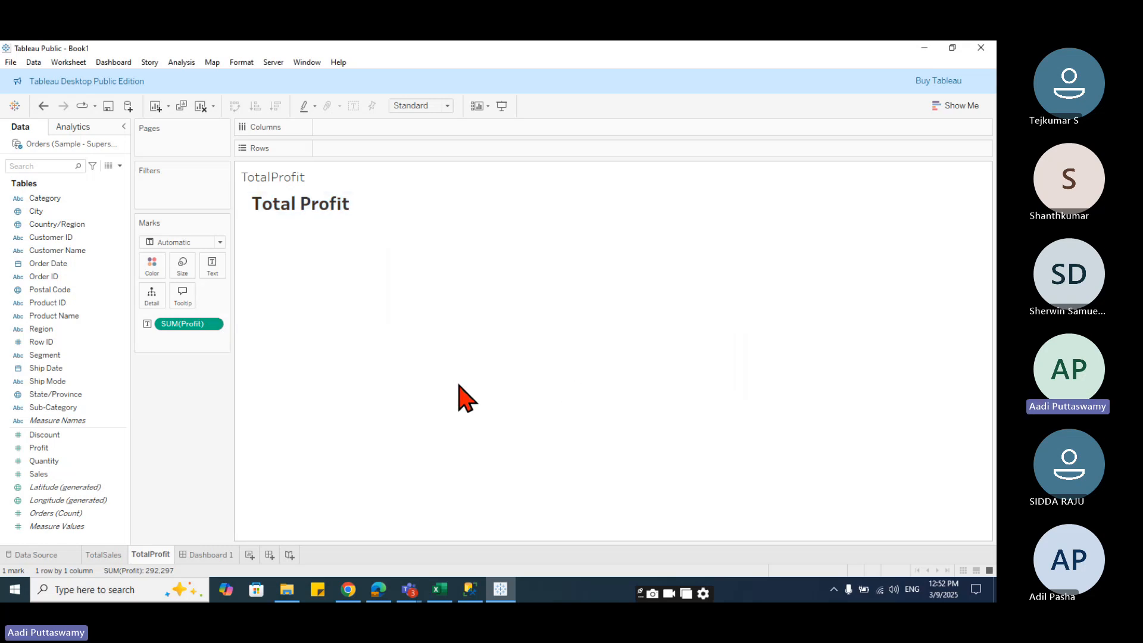
- Place the TotalProfit sheet as a floating object below the Total Sales sheet on Dashboard 1
click(211, 554)
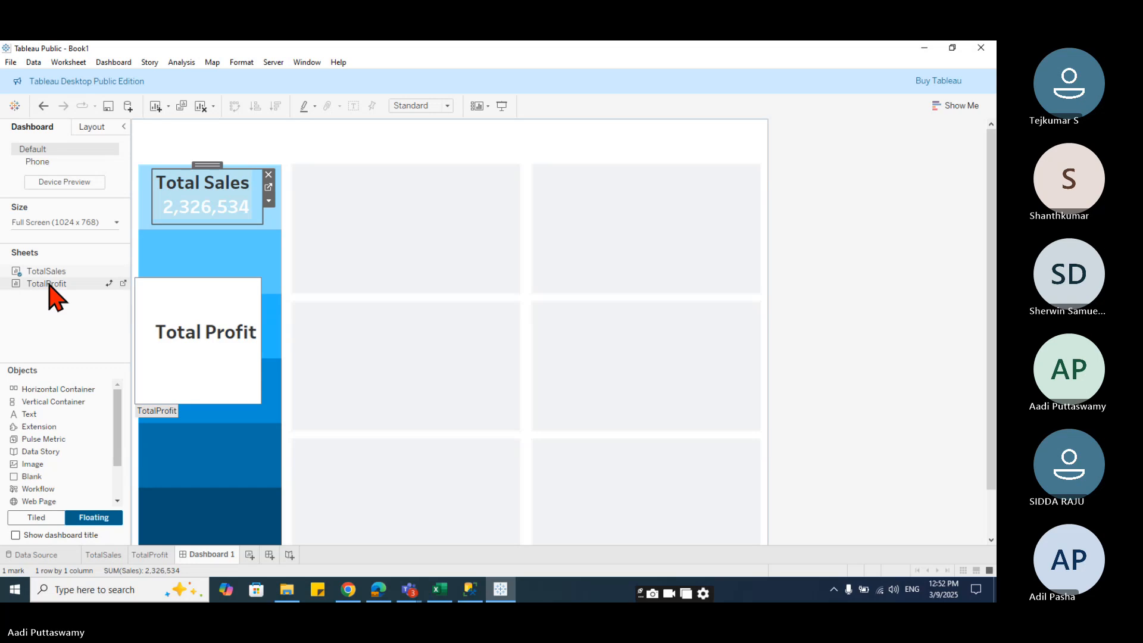
drag(49, 285, 144, 234)
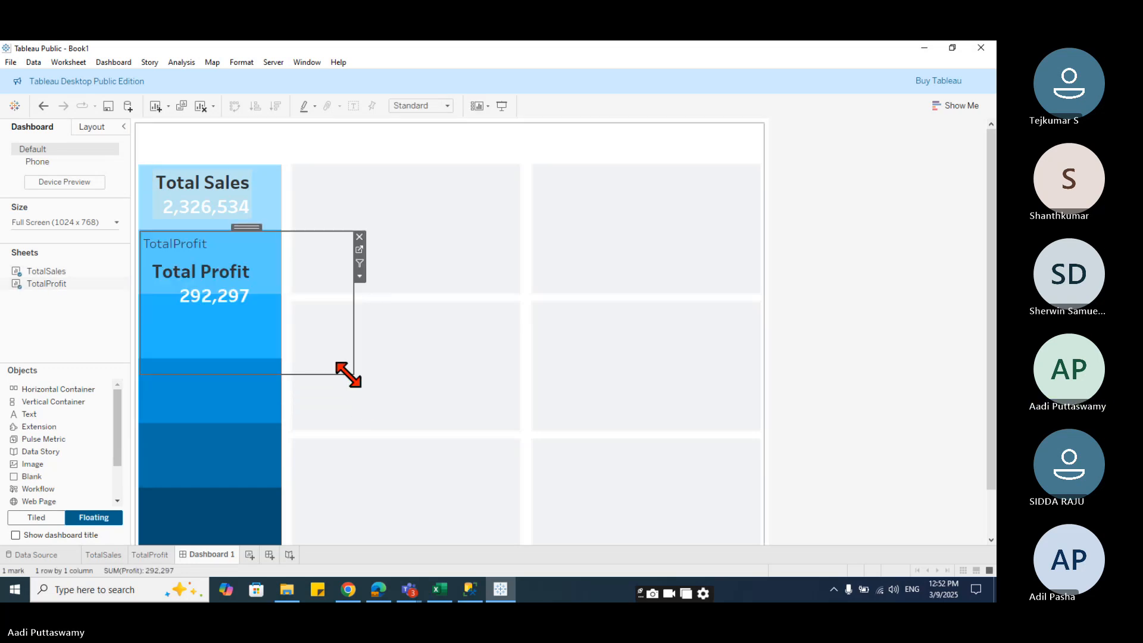
- Hide the TotalProfit object's title and shrink it to fit the second blue band under Total Sales
right_click(199, 246)
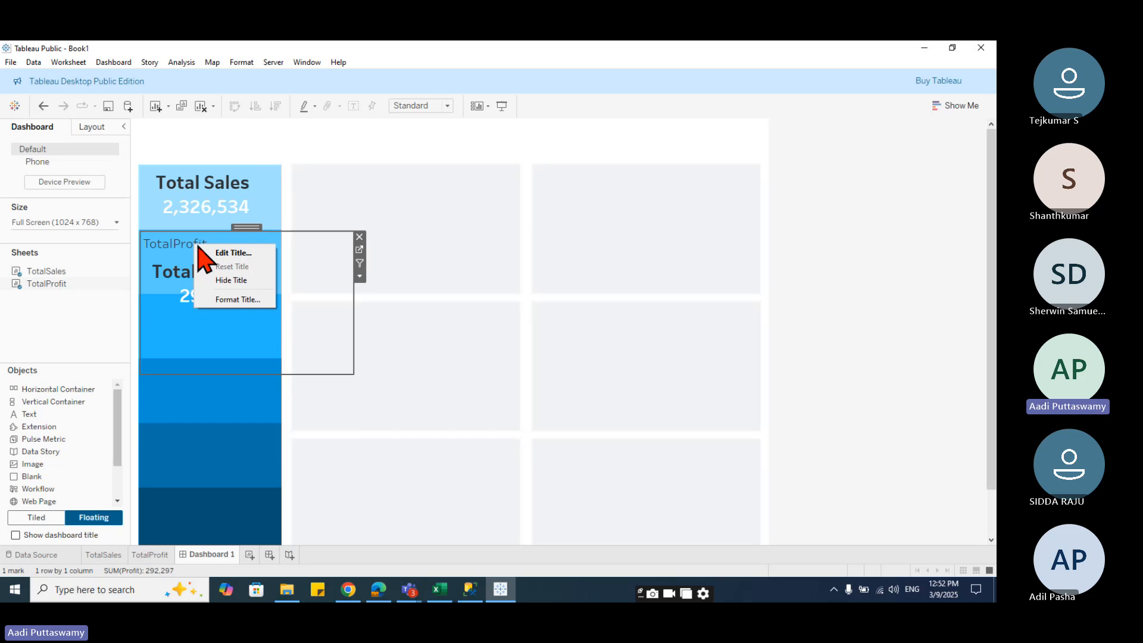
click(235, 280)
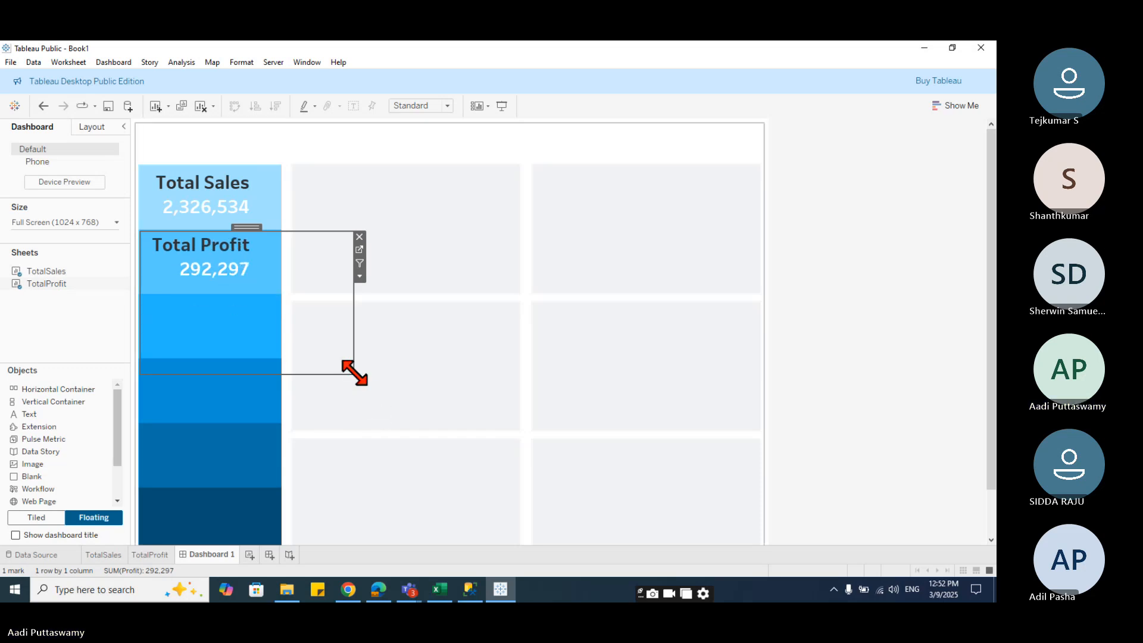
drag(355, 374, 277, 288)
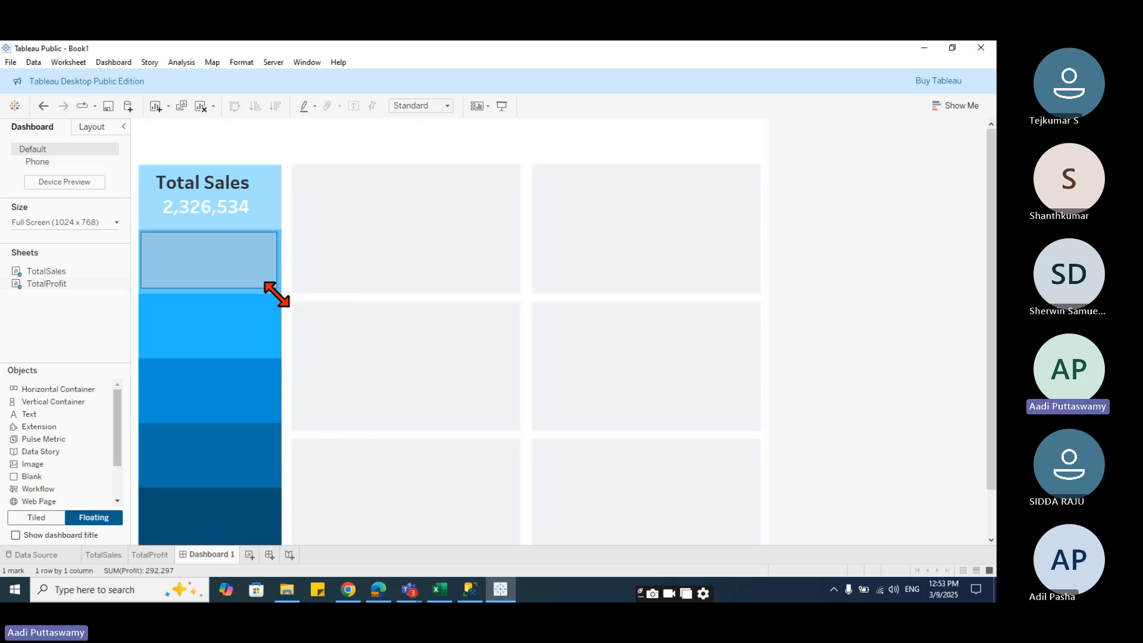
drag(214, 228, 212, 230)
click(234, 332)
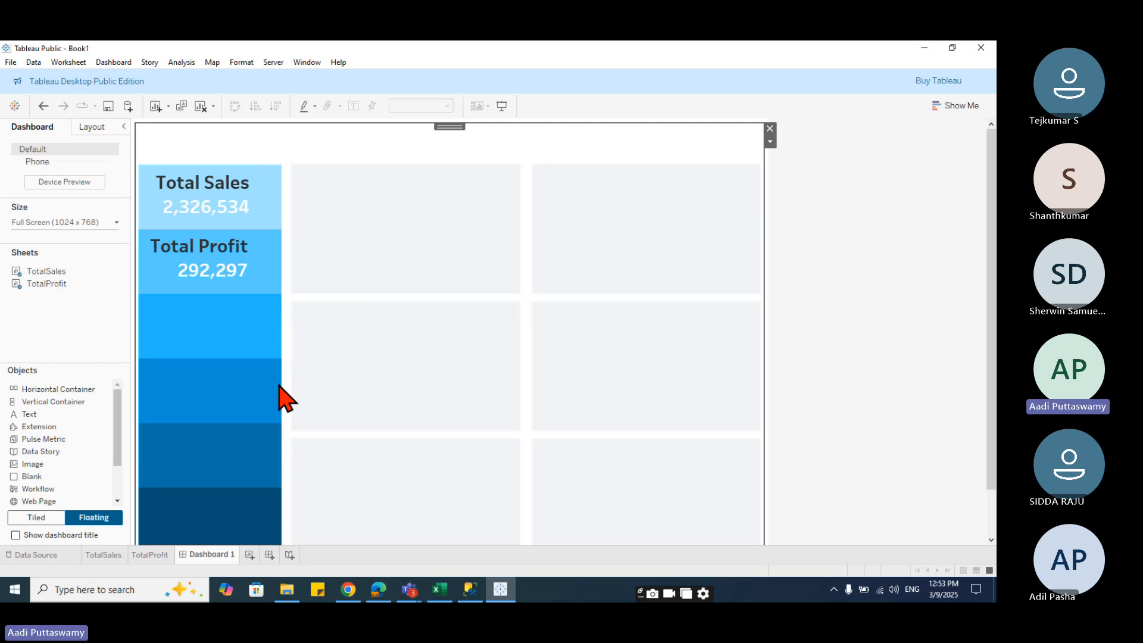
- Create a calculated field named TotalOrders with the formula COUNTD([Order ID])
click(150, 554)
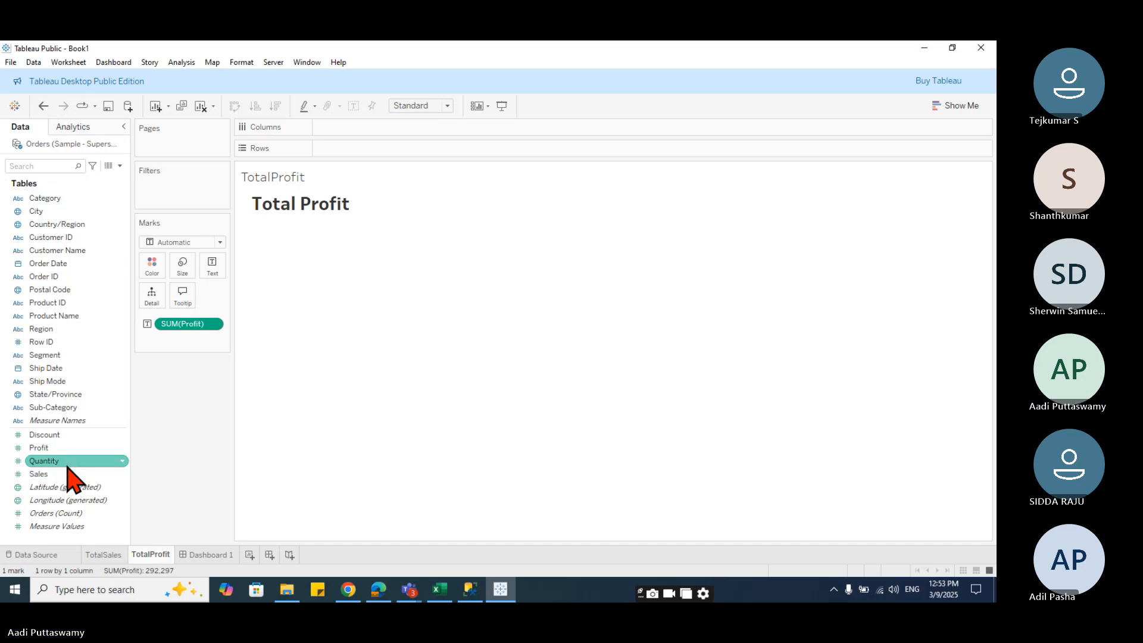
click(119, 166)
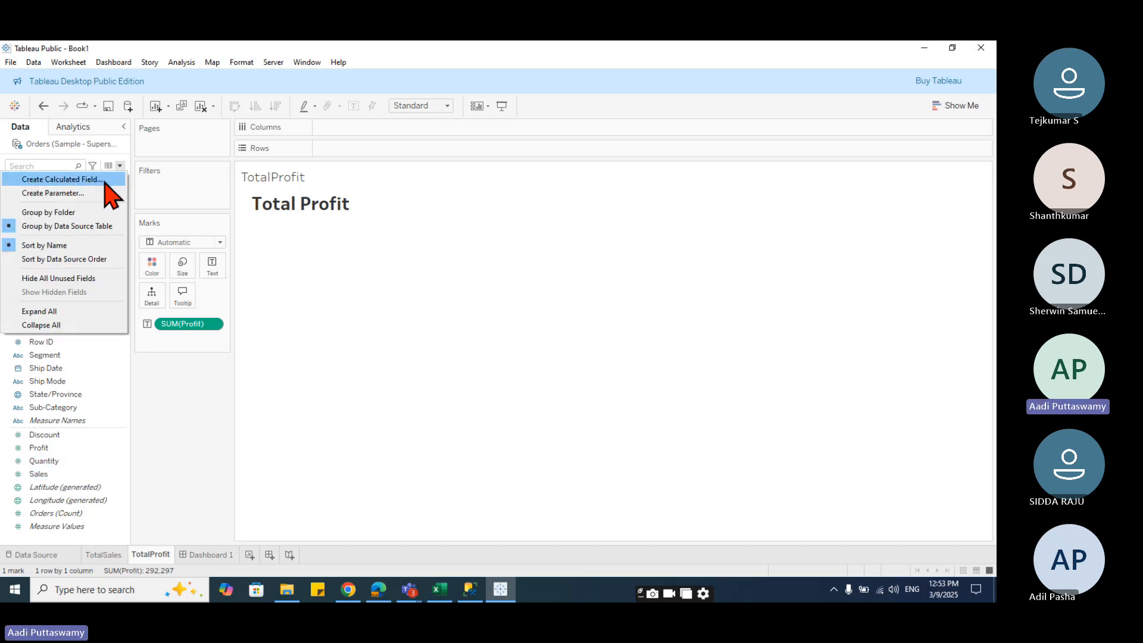
click(103, 180)
click(454, 323)
text(count)
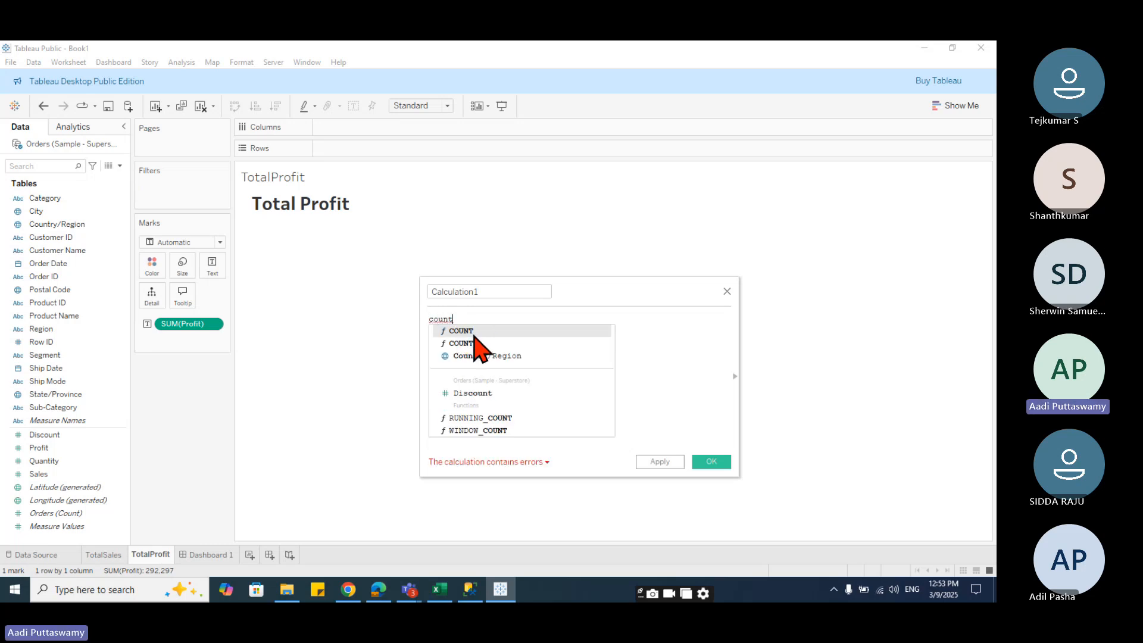
double_click(470, 344)
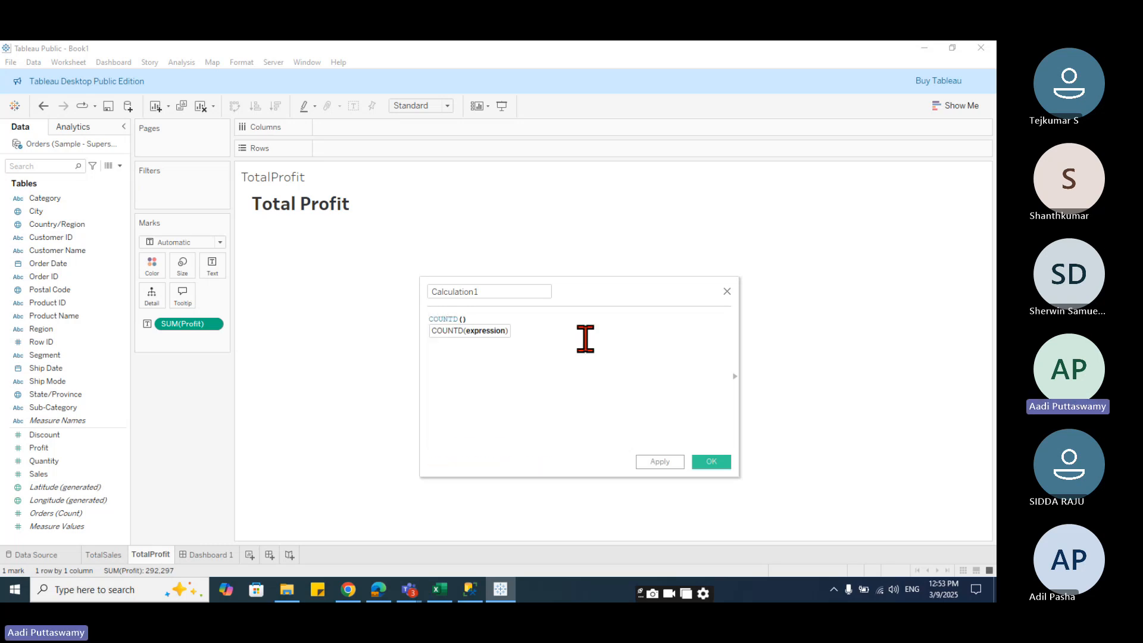
text(order)
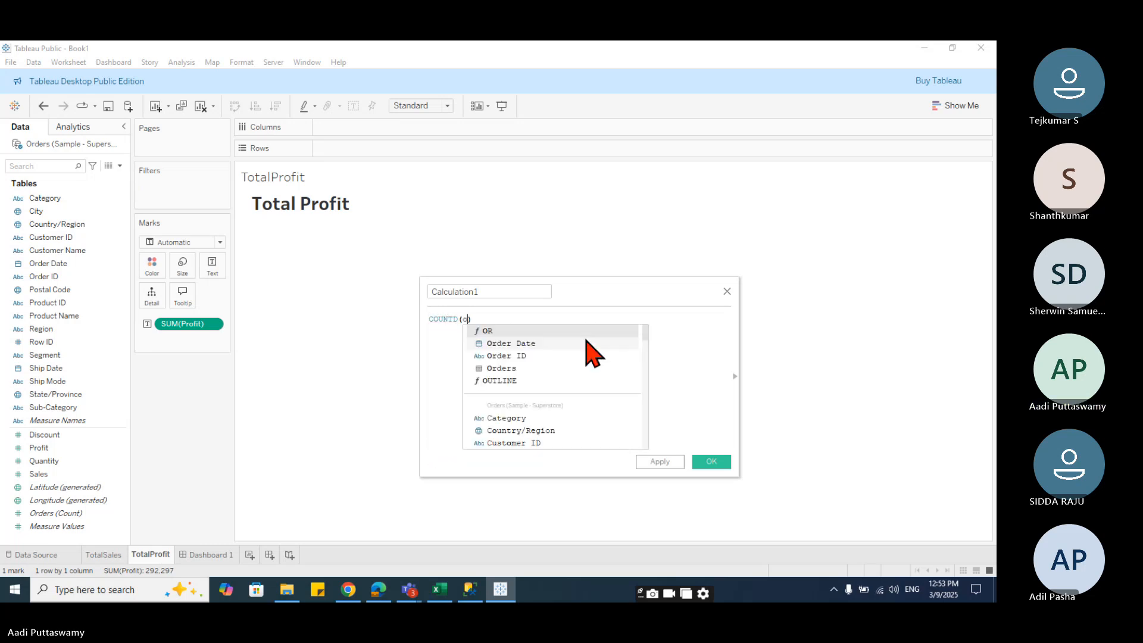
double_click(589, 344)
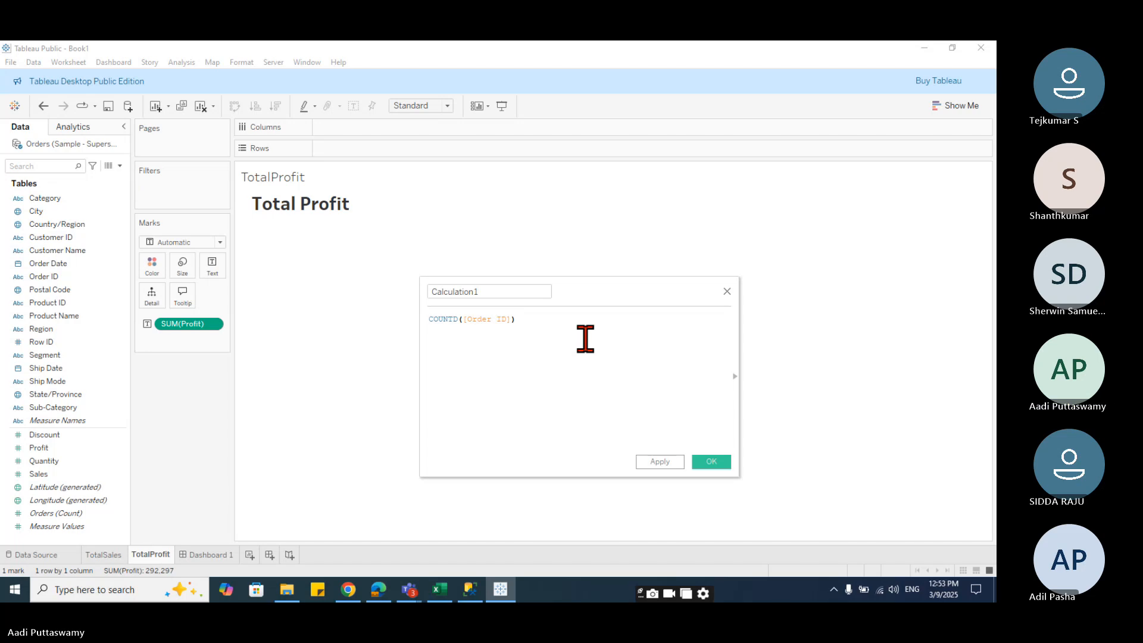
click(529, 292)
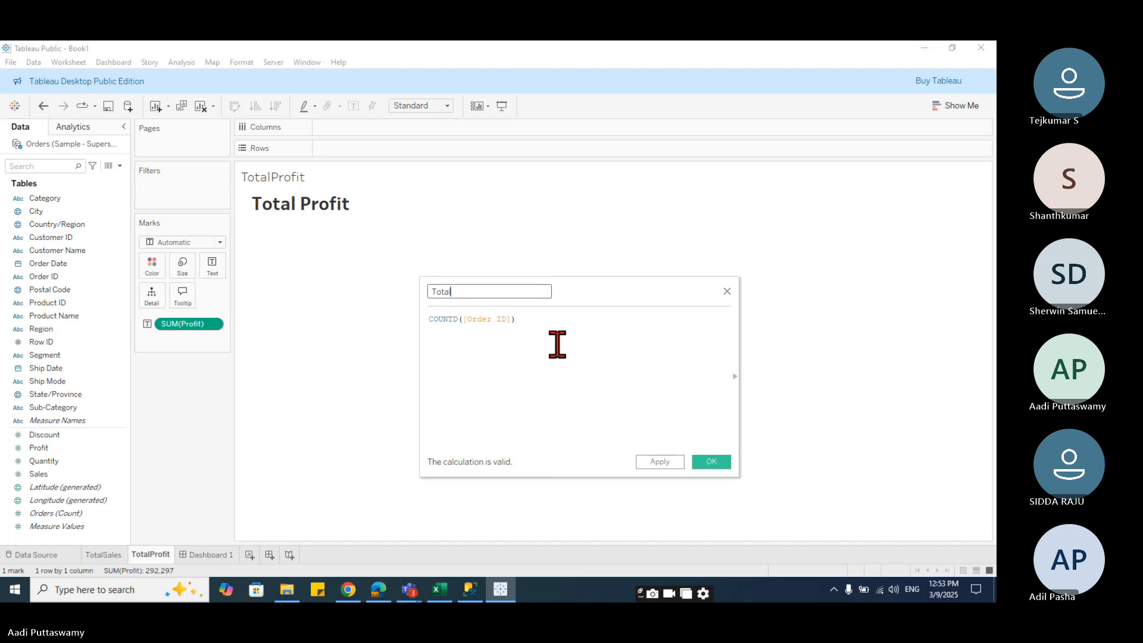
text(C)
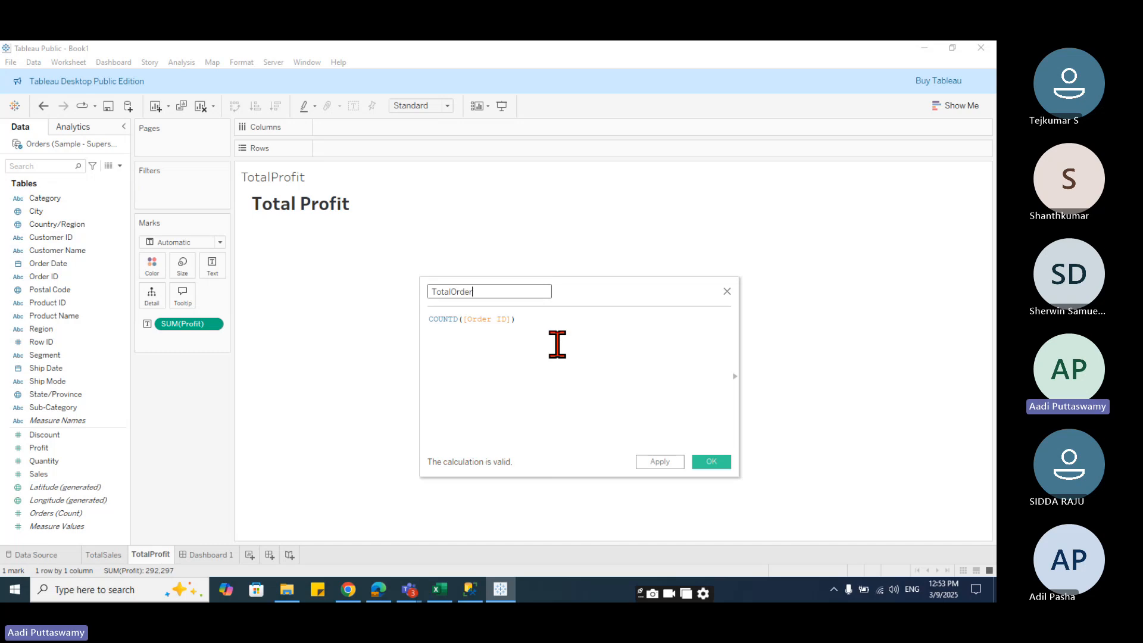
text(s)
click(711, 461)
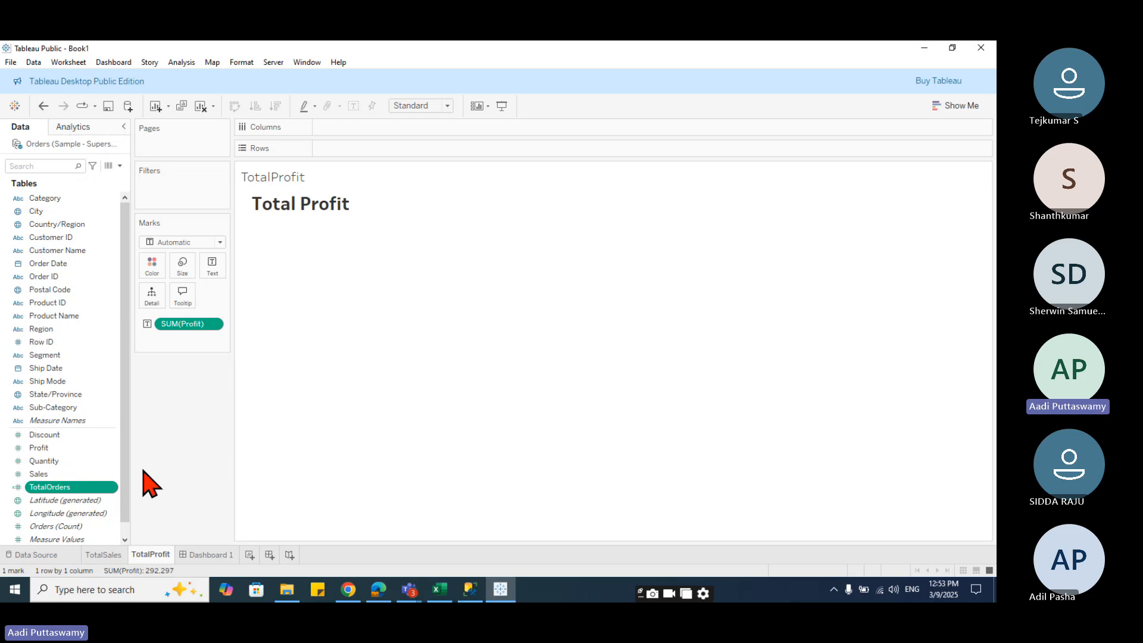
- Duplicate the TotalProfit sheet and rename the copy TotalOrders
right_click(149, 556)
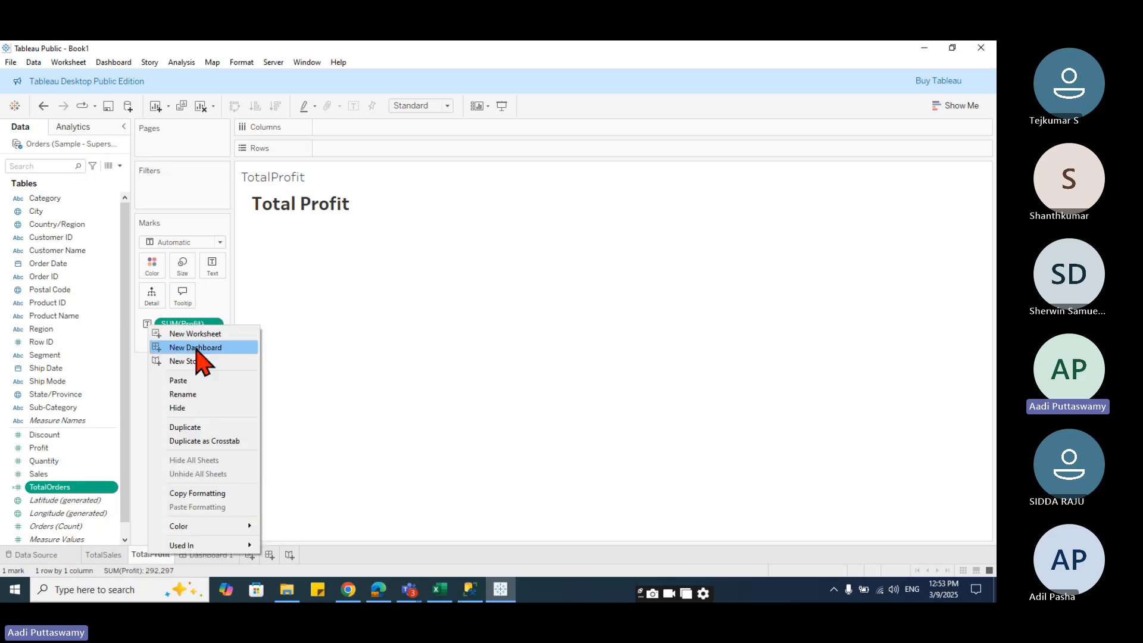
click(189, 427)
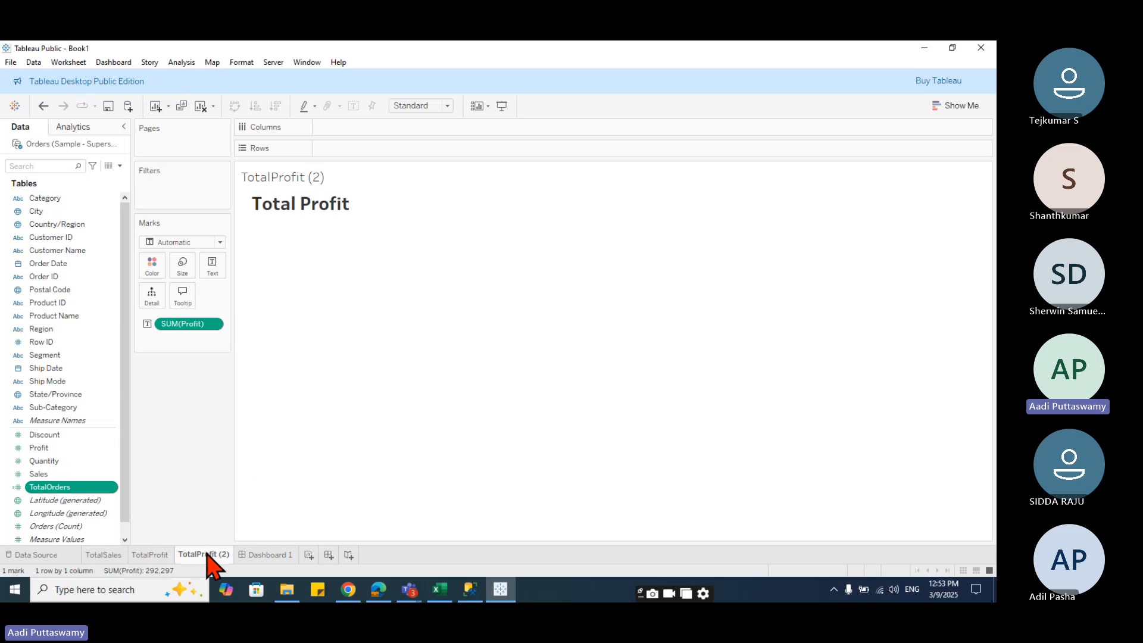
drag(196, 553, 220, 549)
text(Order)
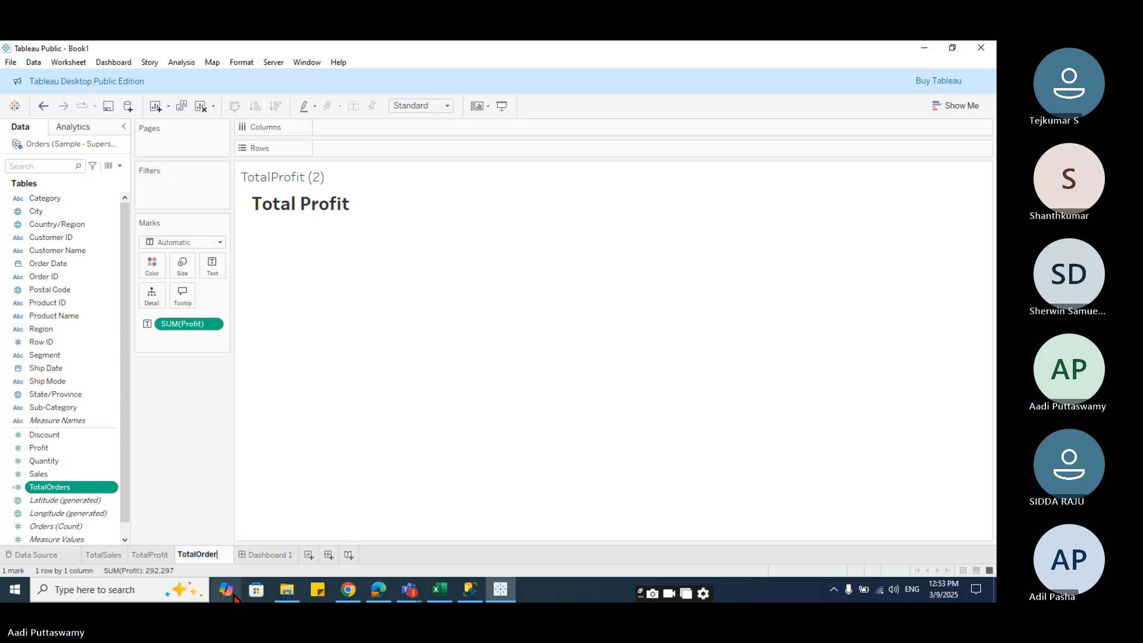
text(s)
key(Return)
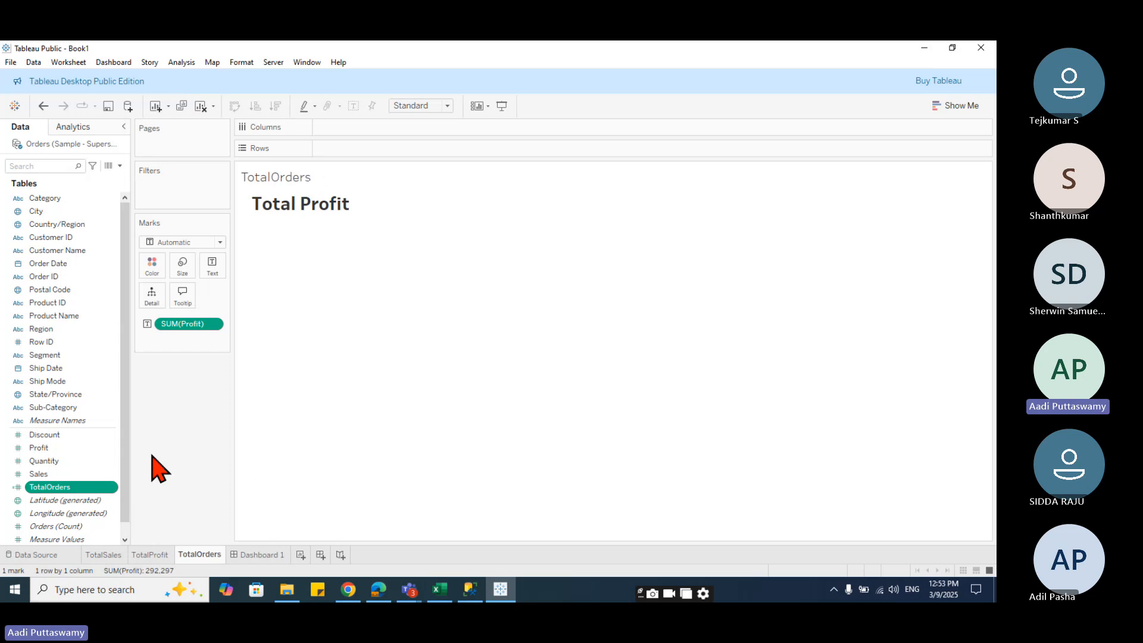
- Replace the profit text field with TotalOrders on the TotalOrders sheet's marks
drag(98, 487, 206, 330)
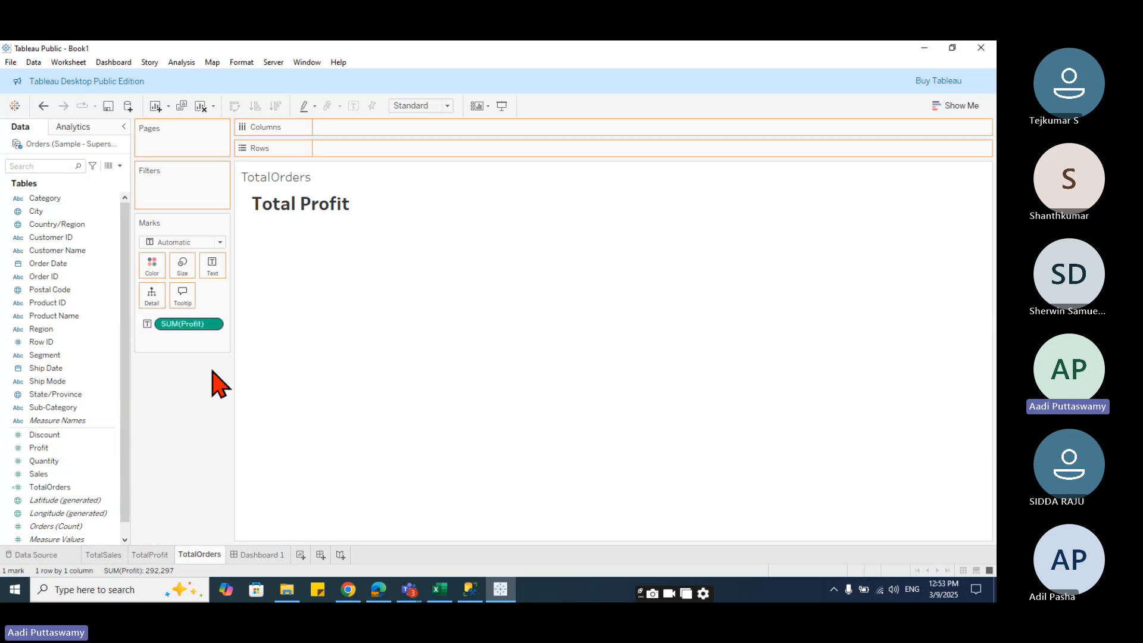
click(321, 229)
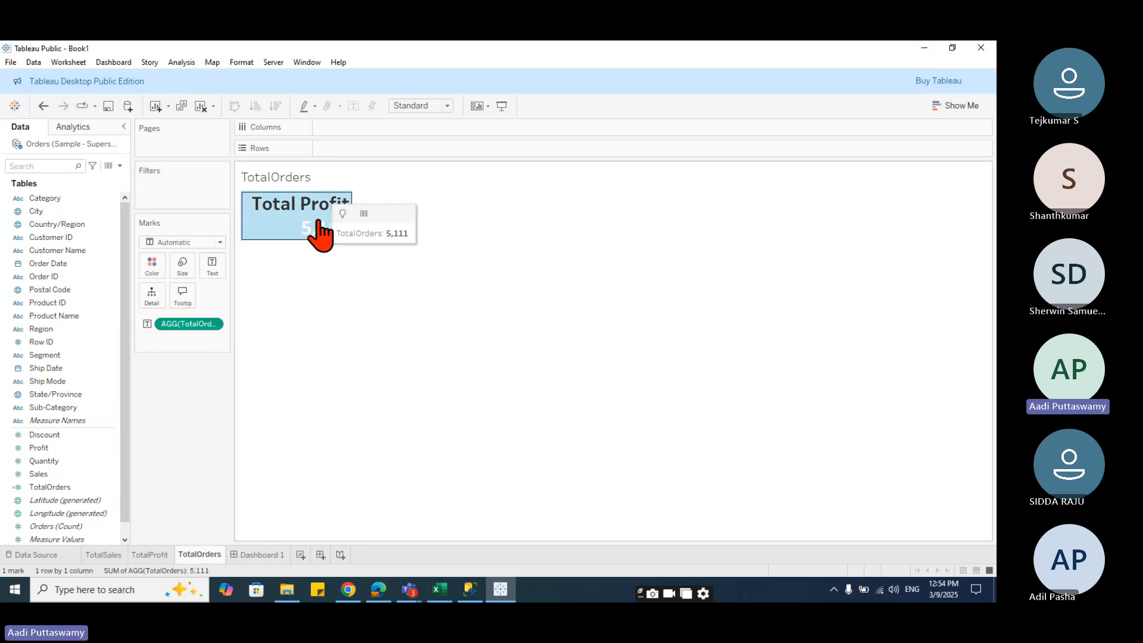
right_click(321, 229)
click(296, 236)
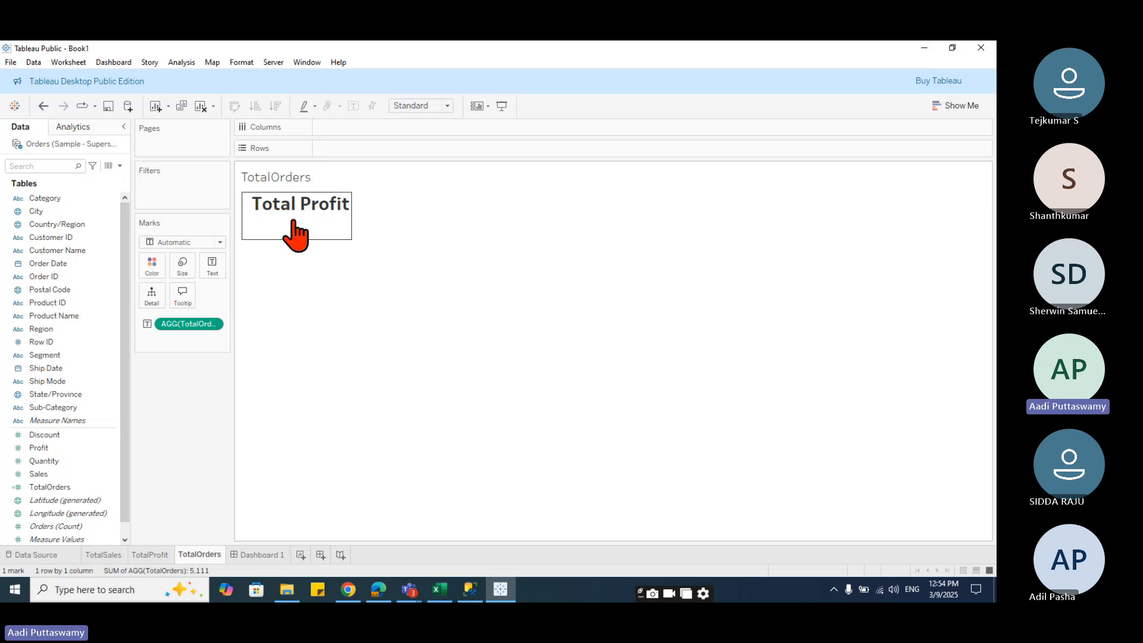
- Edit the text label so its heading reads Total Orders, and confirm it
click(212, 264)
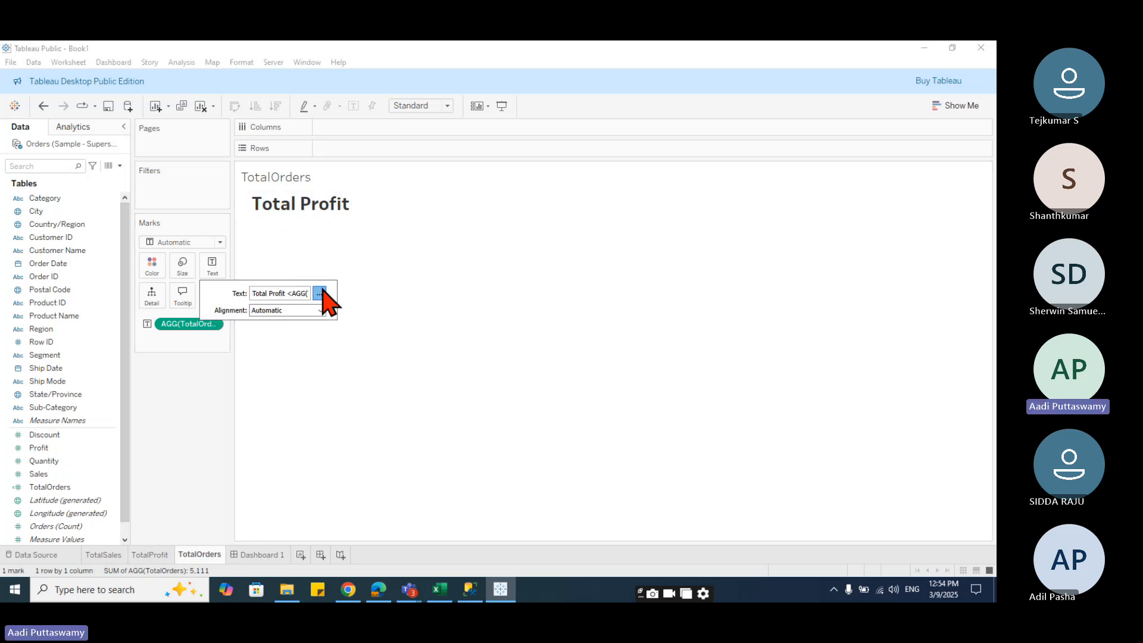
click(320, 293)
double_click(548, 274)
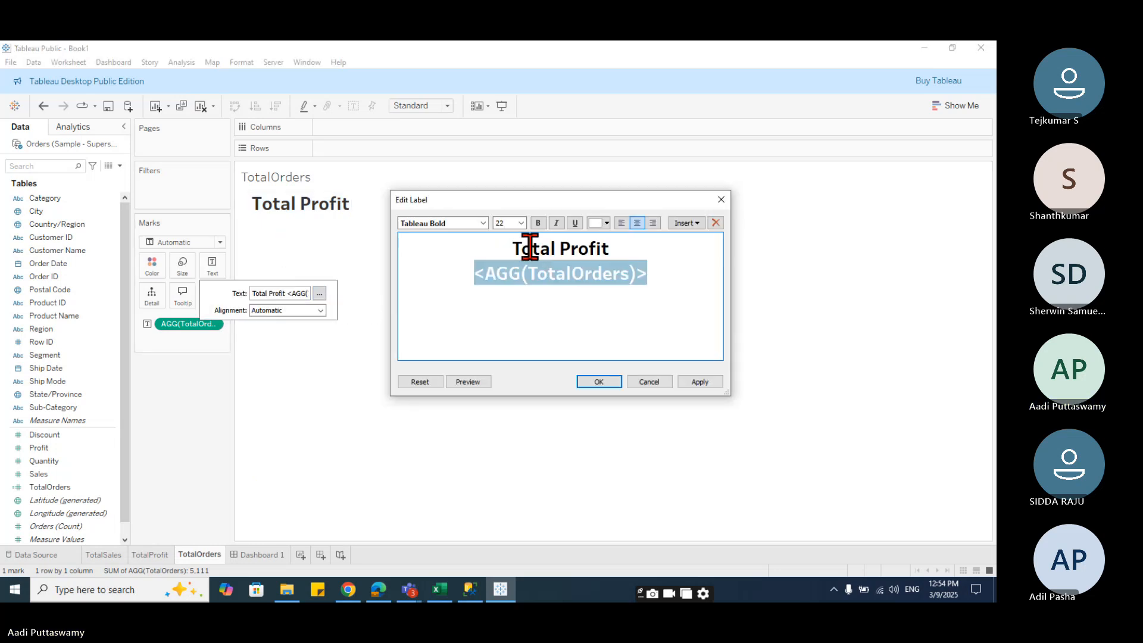
drag(559, 248, 667, 246)
text(Orders)
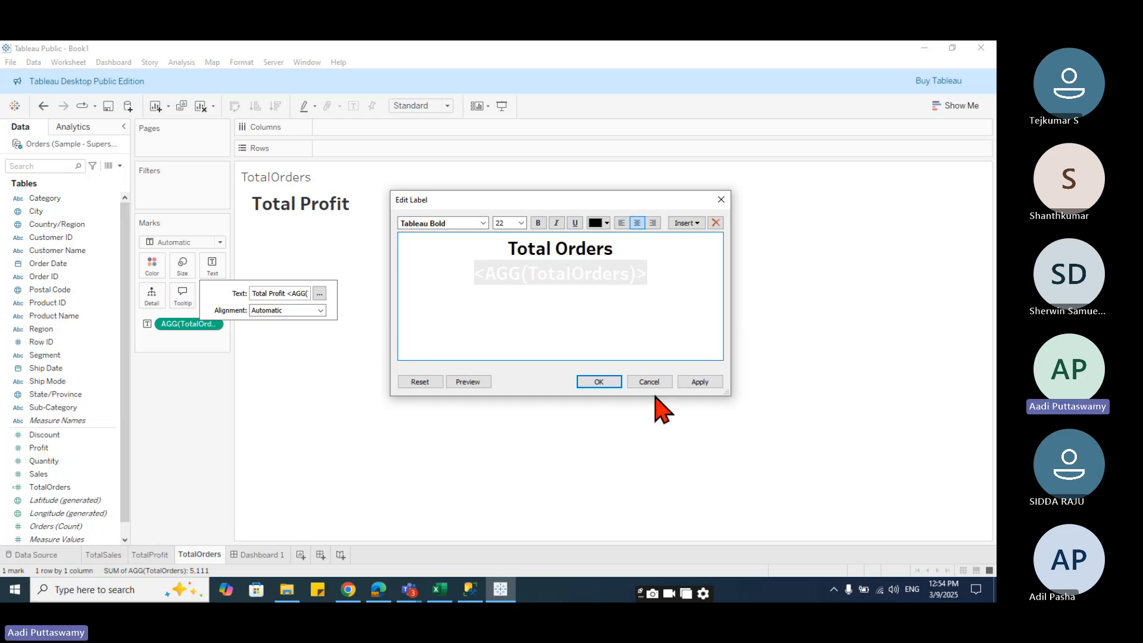
click(613, 383)
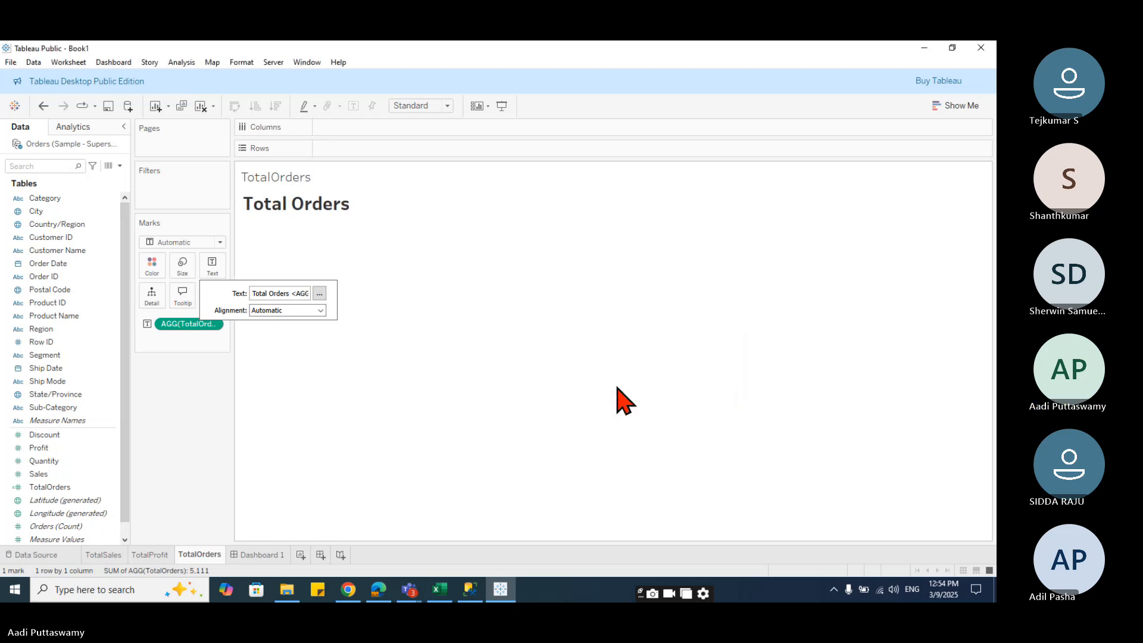
- Duplicate the TotalOrders sheet and rename the copy TotalCustomers
right_click(201, 555)
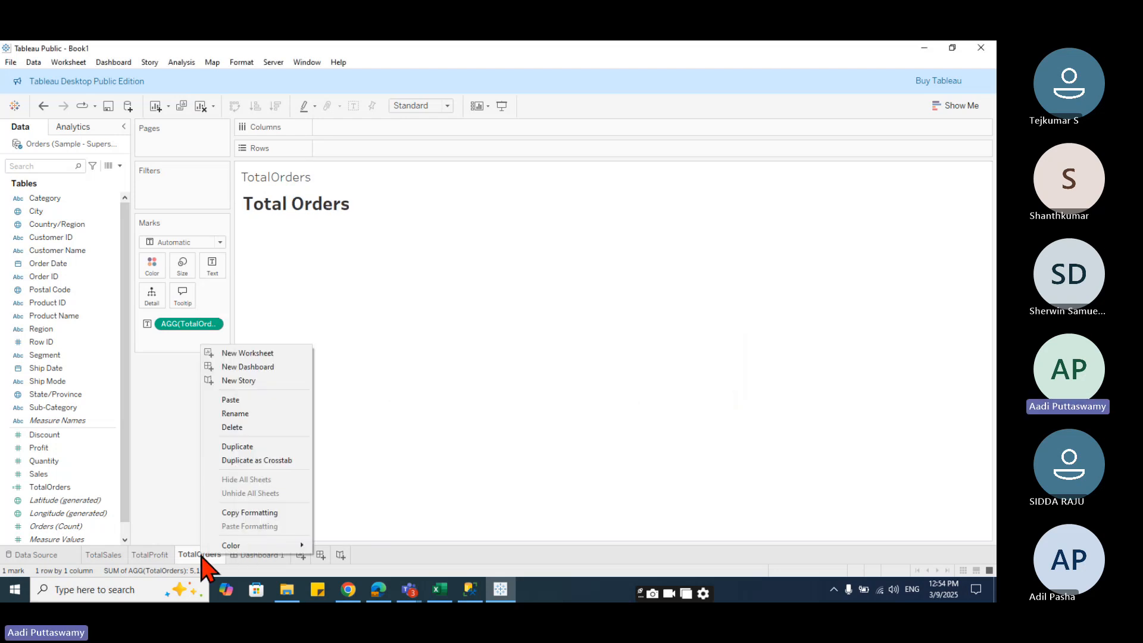
click(246, 446)
double_click(262, 554)
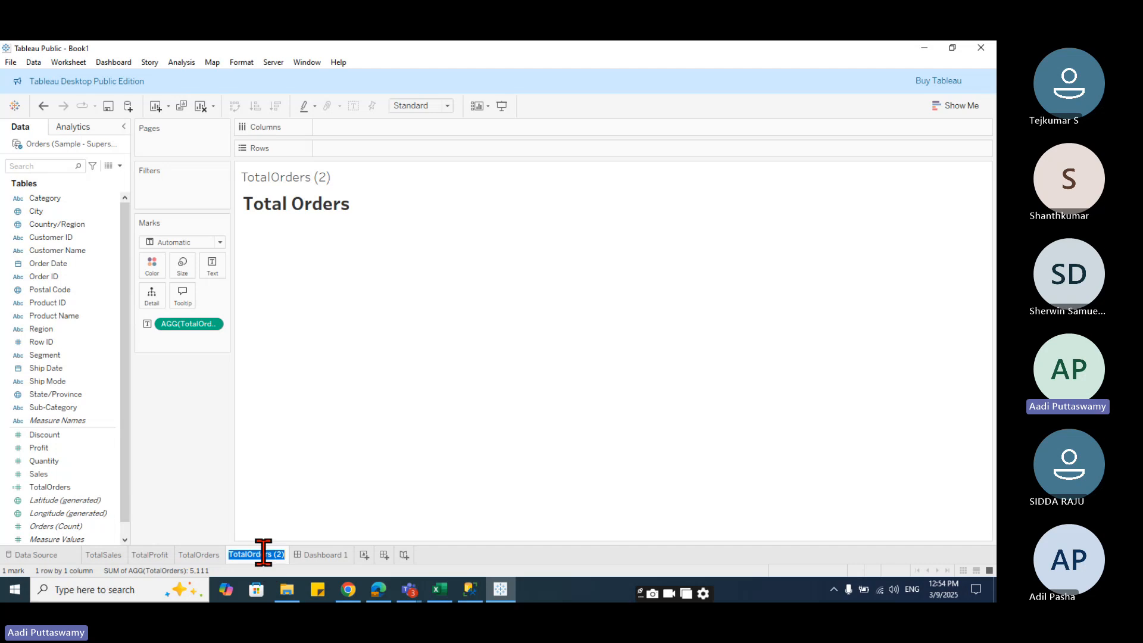
click(248, 554)
drag(249, 554, 313, 556)
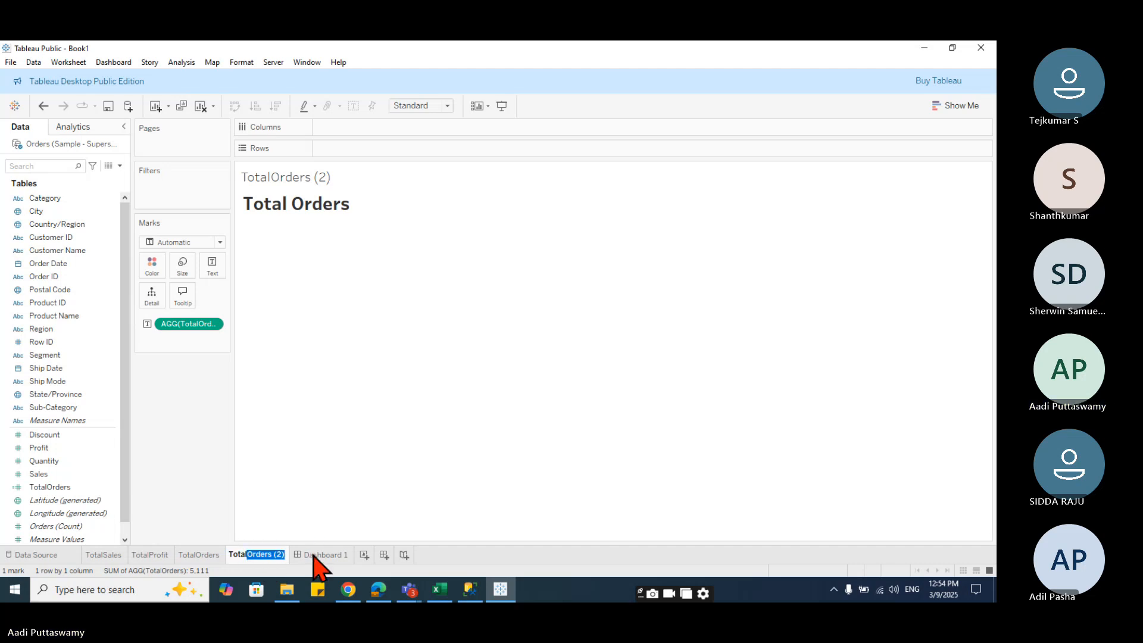
text(Customers)
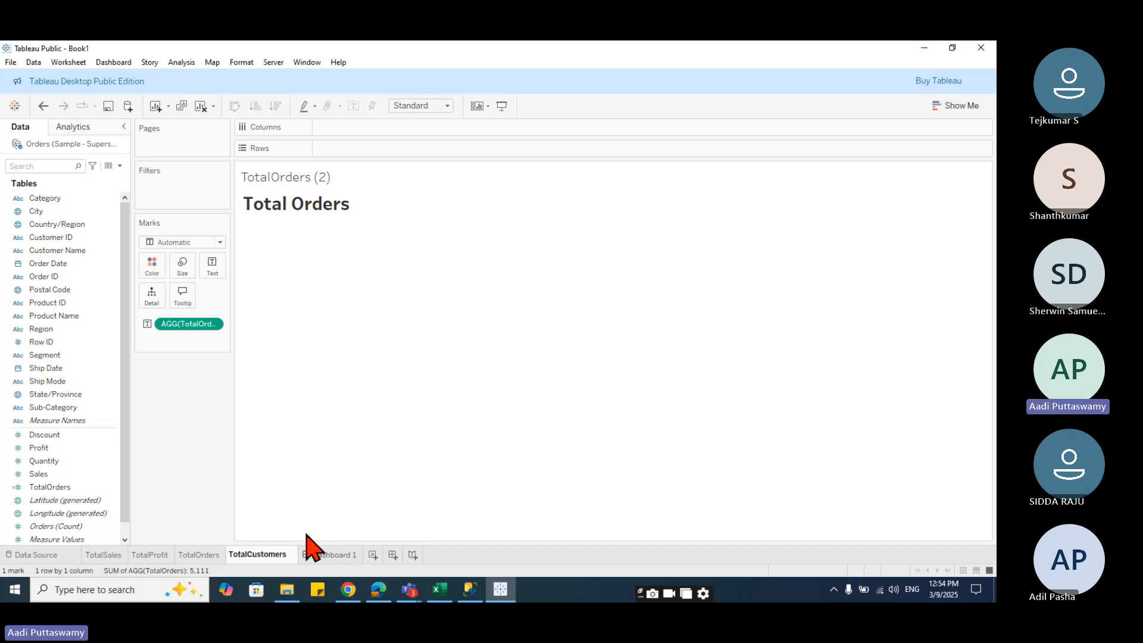
key(Return)
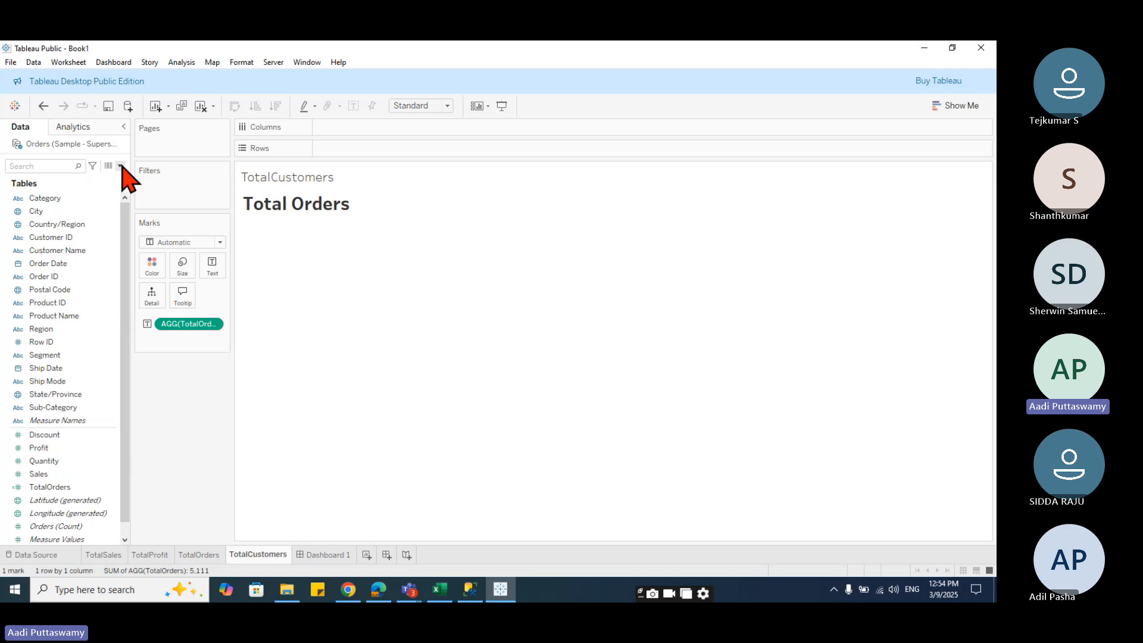
- Create a calculated field named TotalCustomers with the formula COUNTD([Customer ID])
click(120, 166)
click(110, 181)
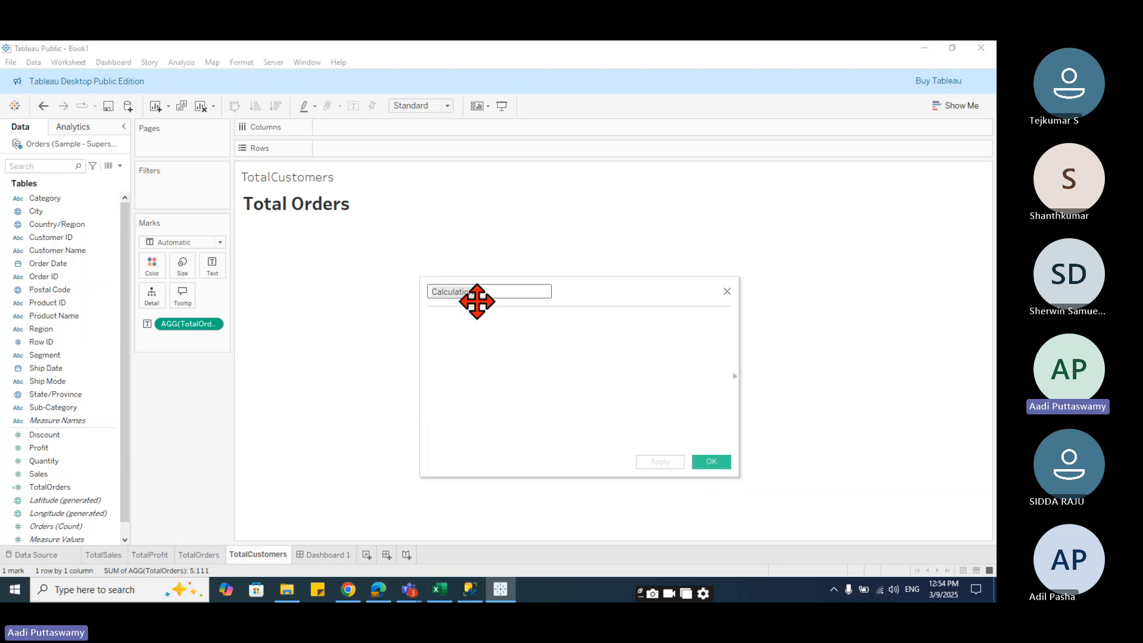
text(To)
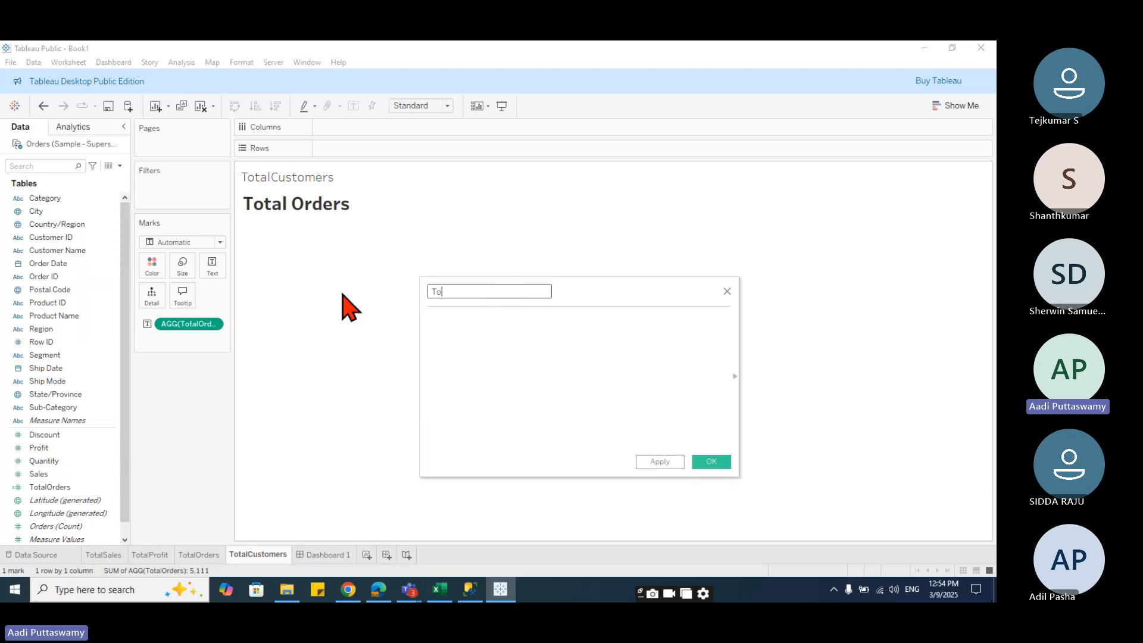
text(talCustomers)
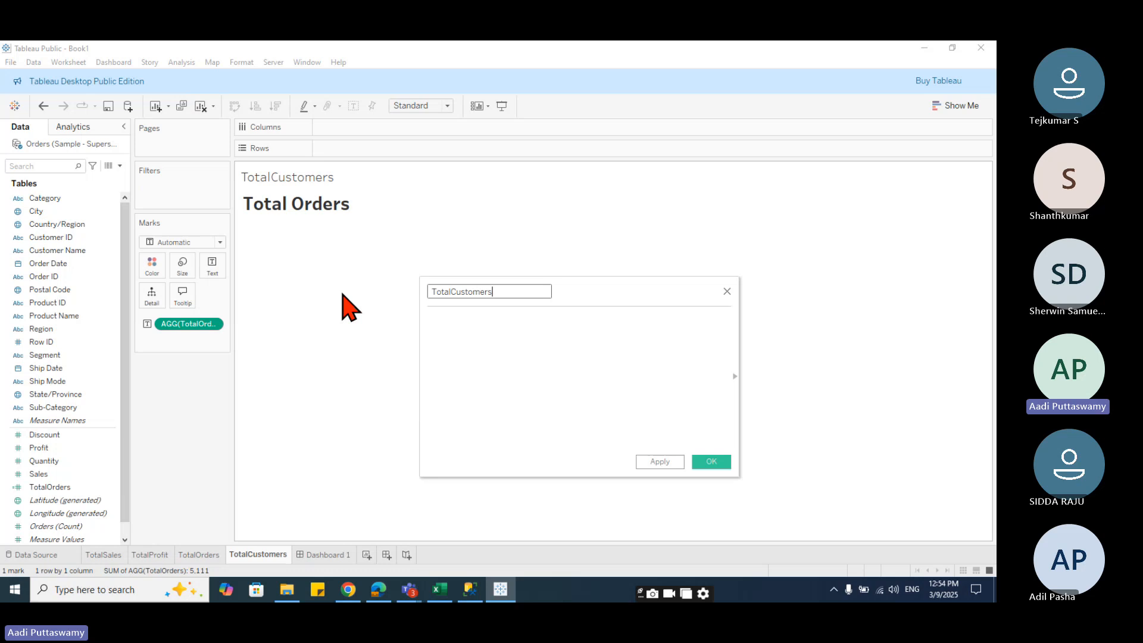
click(526, 339)
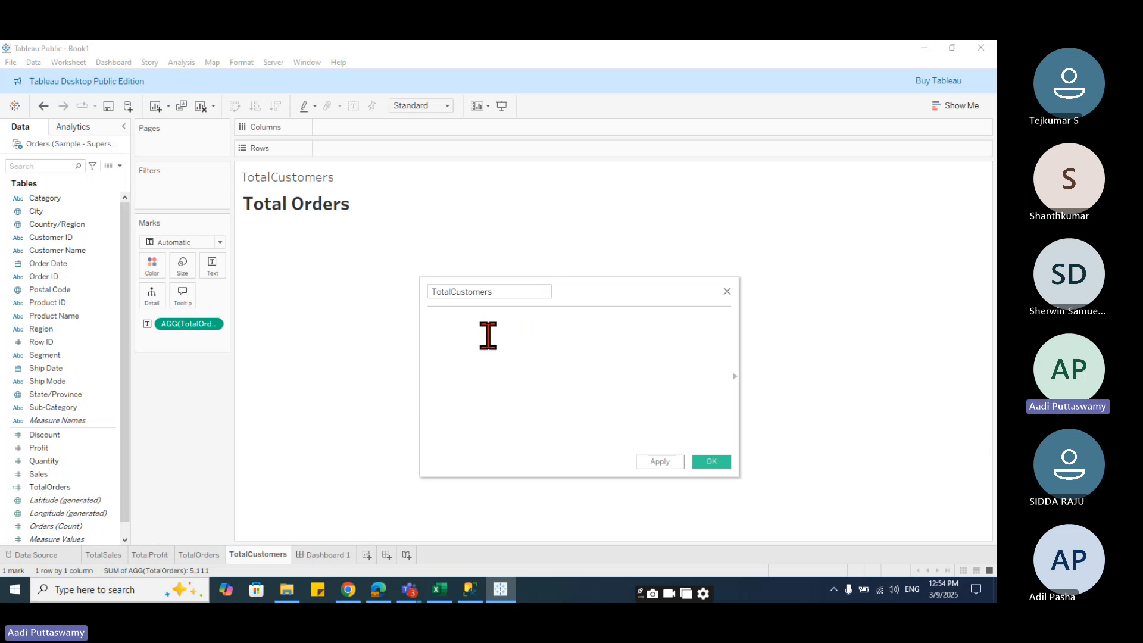
text(count)
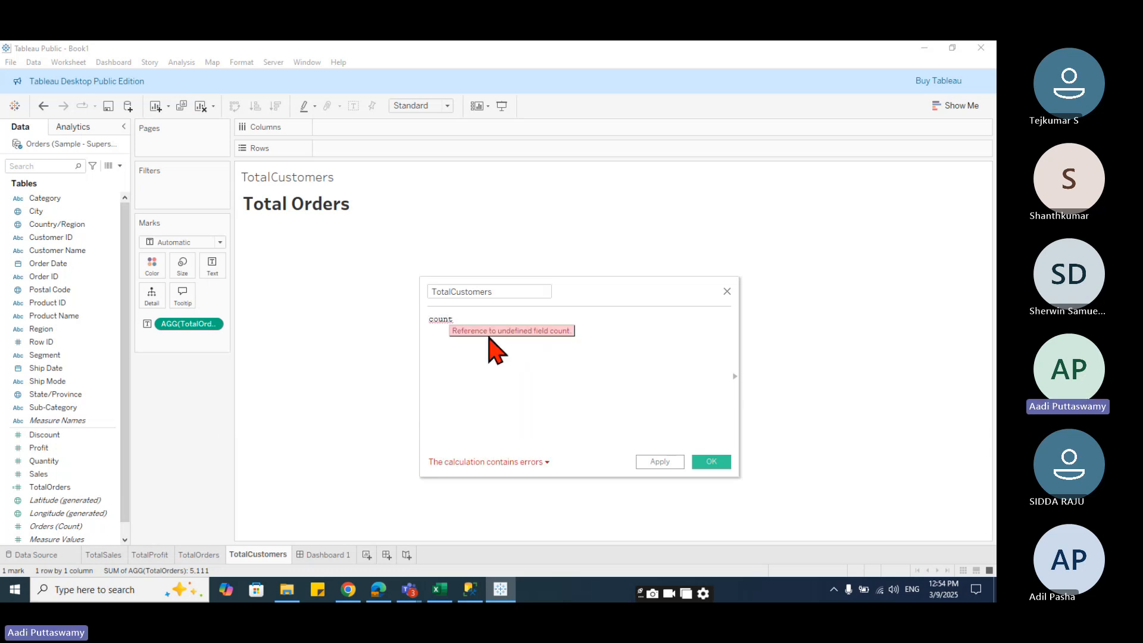
text(d)
key(Return)
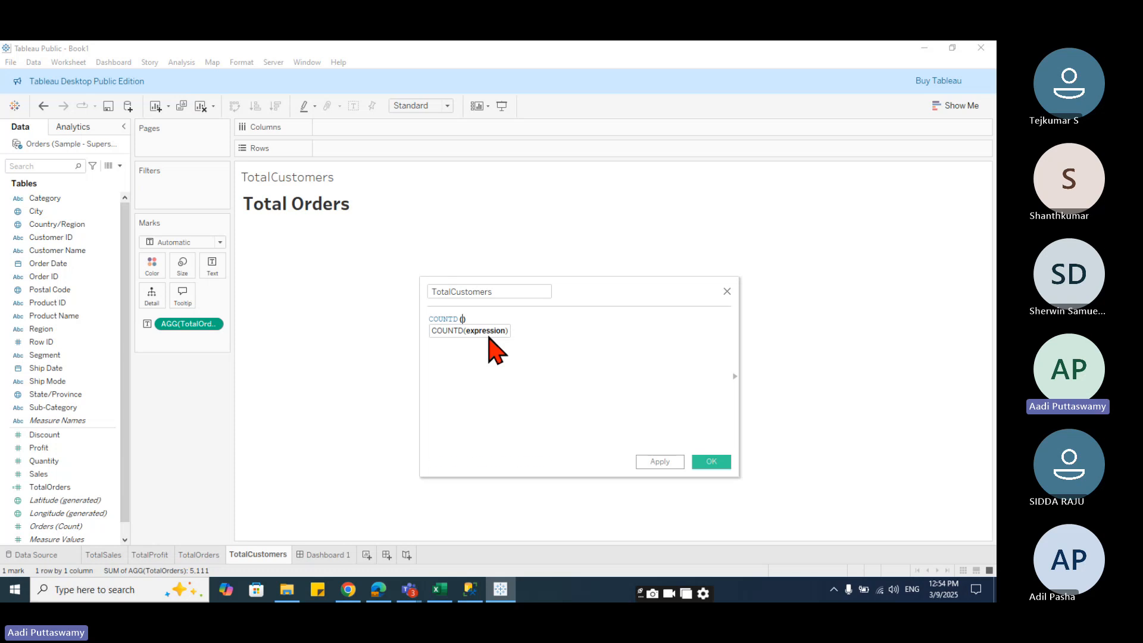
text(cus)
key(Down)
key(Return)
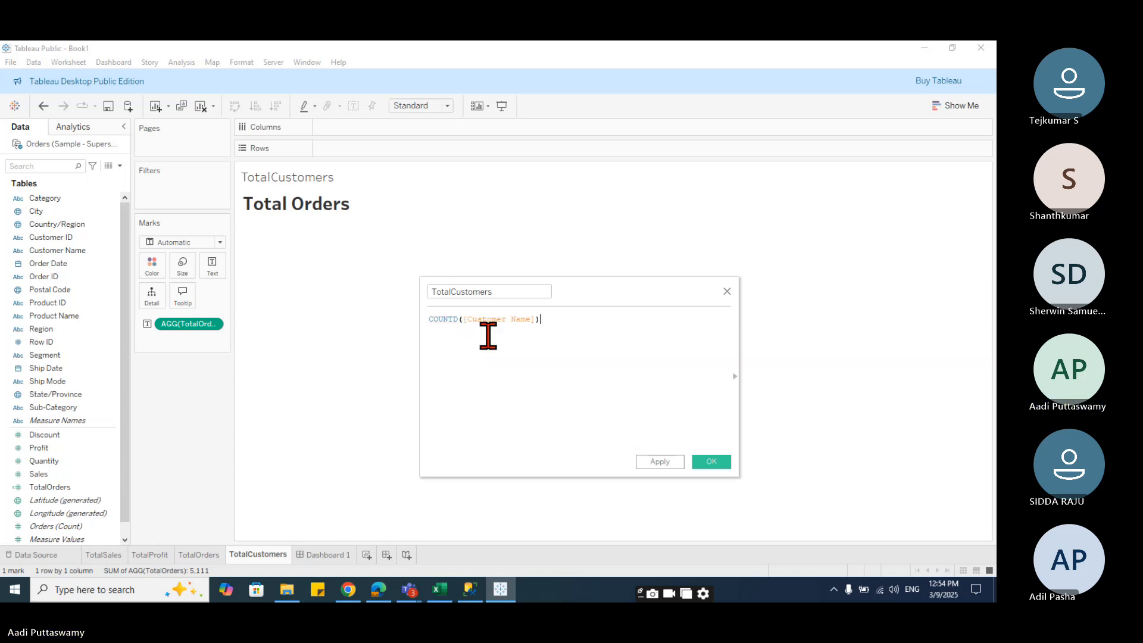
key(BackSpace)
key(BackSpace)
key(BackSpace)
key(BackSpace)
key(BackSpace)
key(BackSpace)
key(BackSpace)
key(BackSpace)
key(BackSpace)
key(BackSpace)
key(BackSpace)
key(BackSpace)
key(BackSpace)
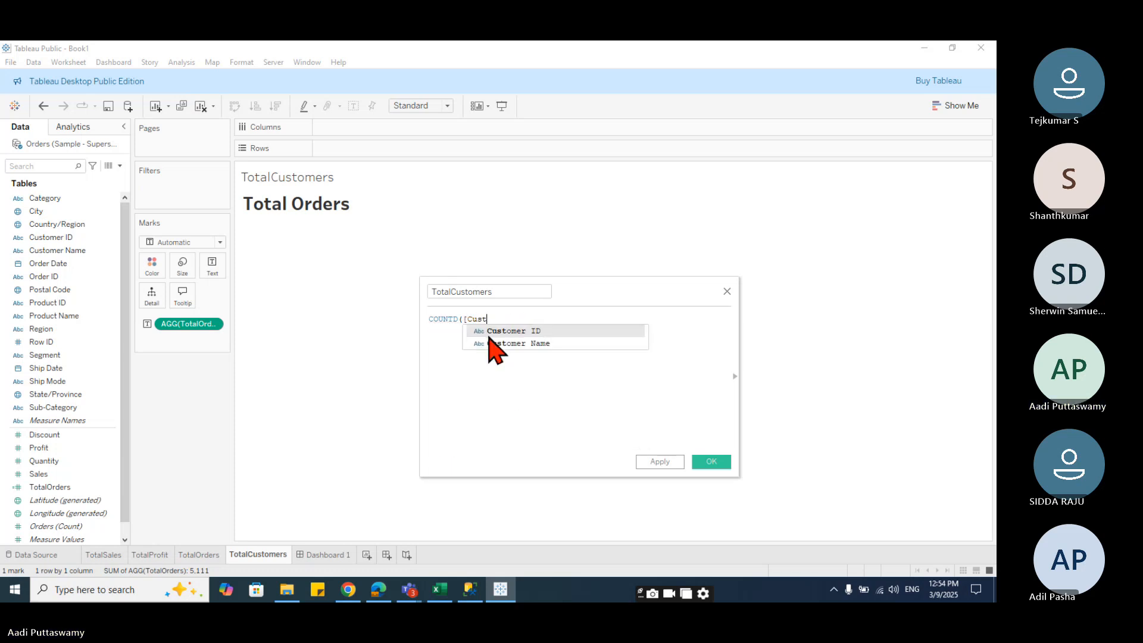
key(Return)
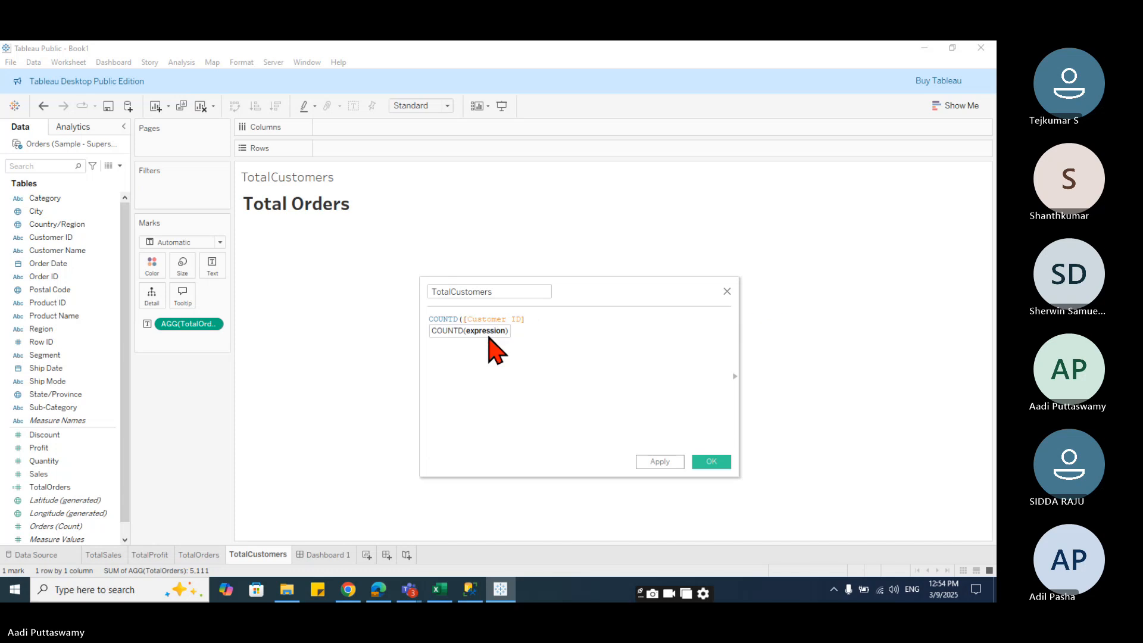
text())
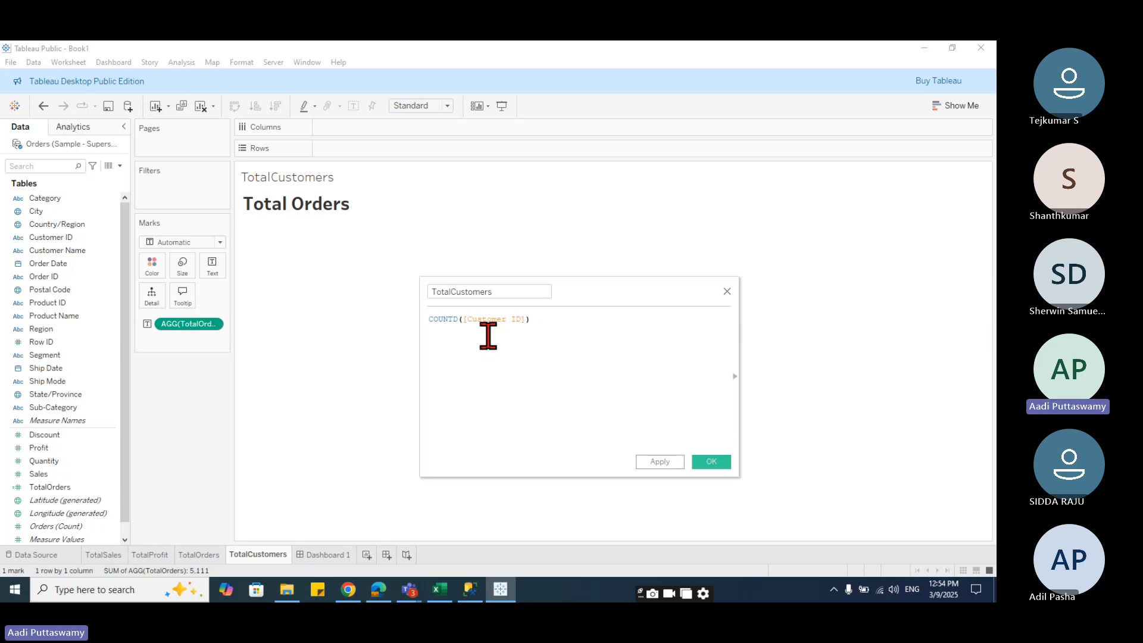
click(717, 463)
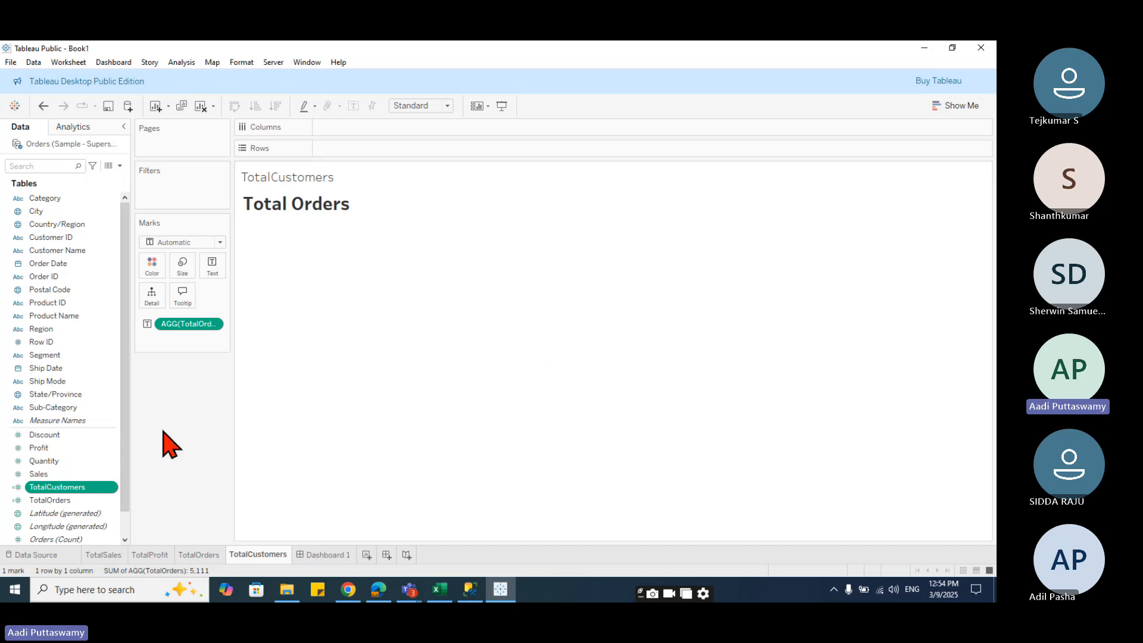
- Replace the marks text field with TotalCustomers and change the label heading to read Total Customers
drag(69, 490, 188, 328)
click(321, 228)
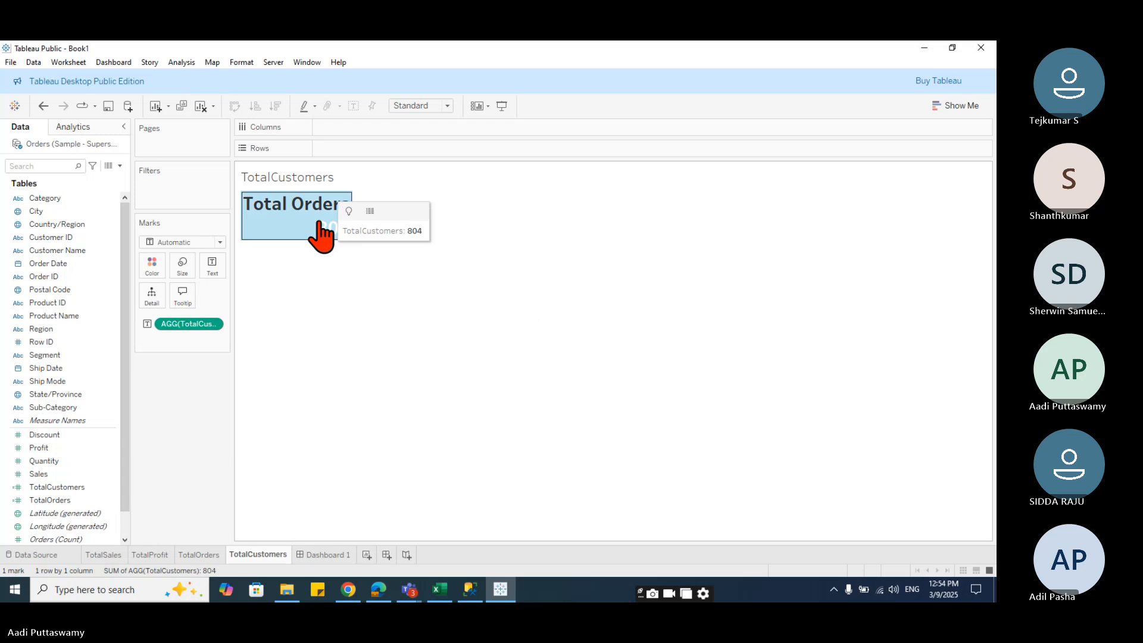
click(212, 266)
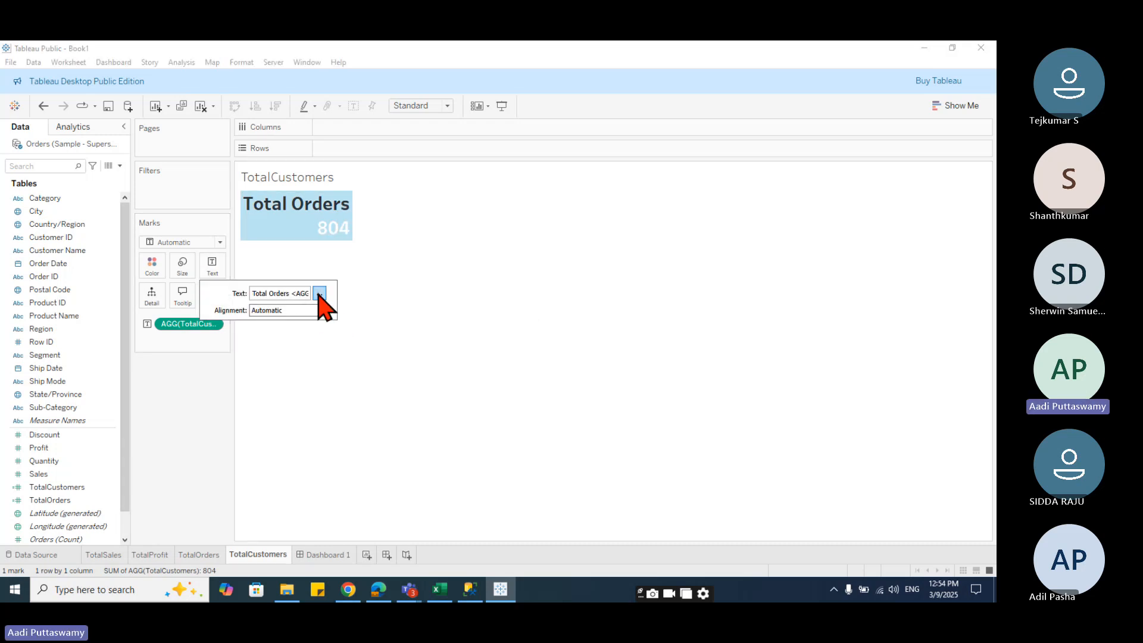
click(319, 293)
drag(553, 249, 653, 245)
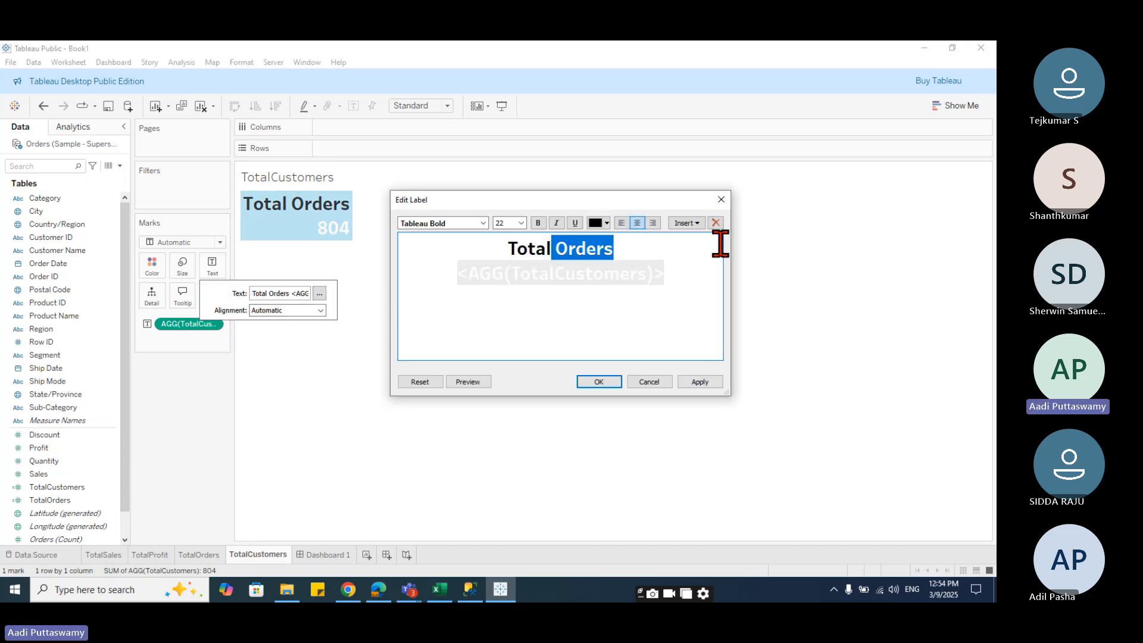
text(Customers)
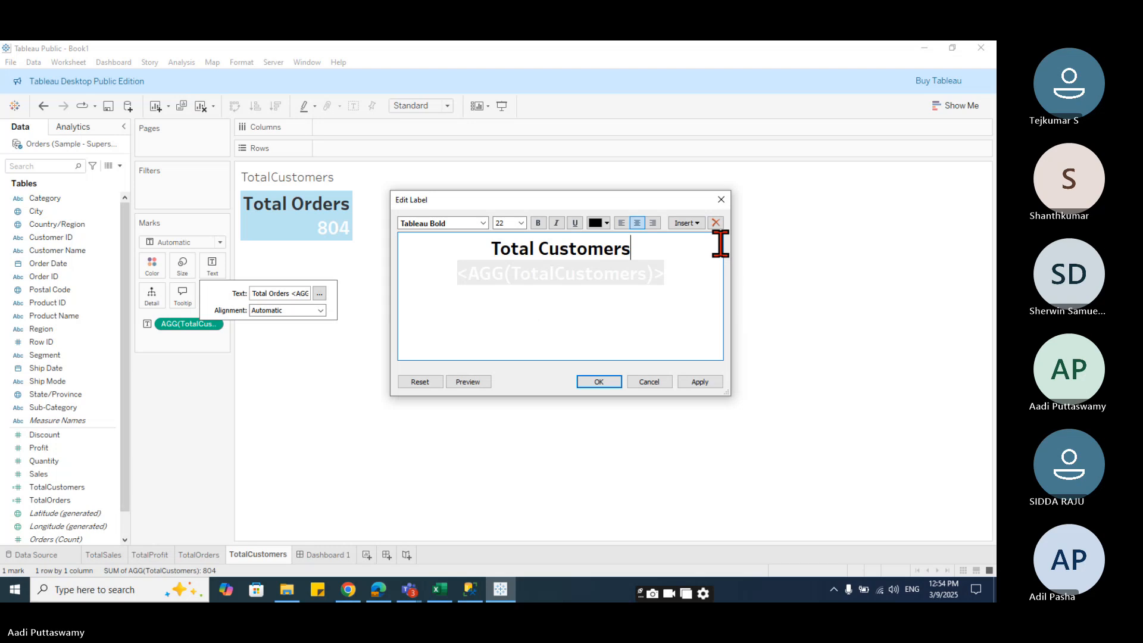
click(598, 381)
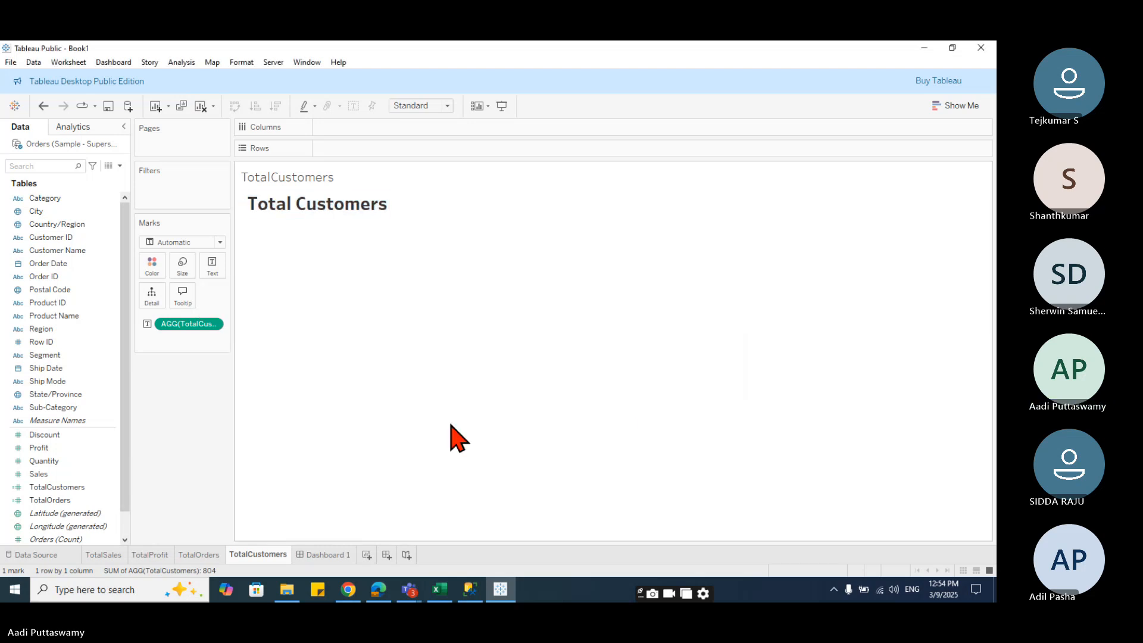
- Reopen the TotalCustomers text label and set both its heading and value lines to centre alignment
click(357, 244)
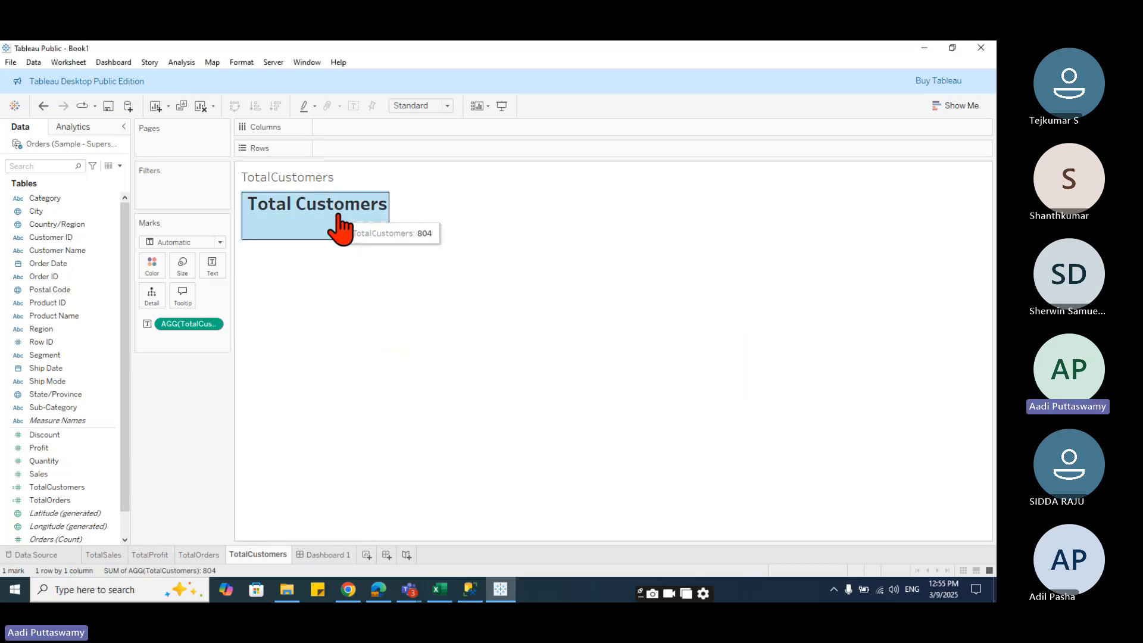
right_click(333, 230)
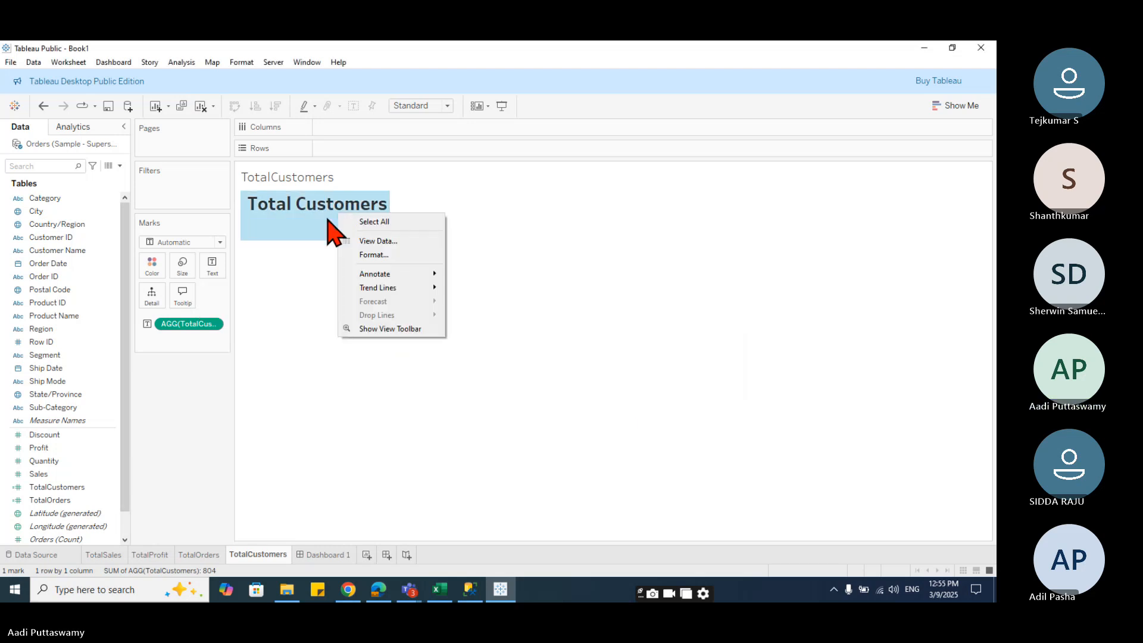
click(212, 266)
click(320, 293)
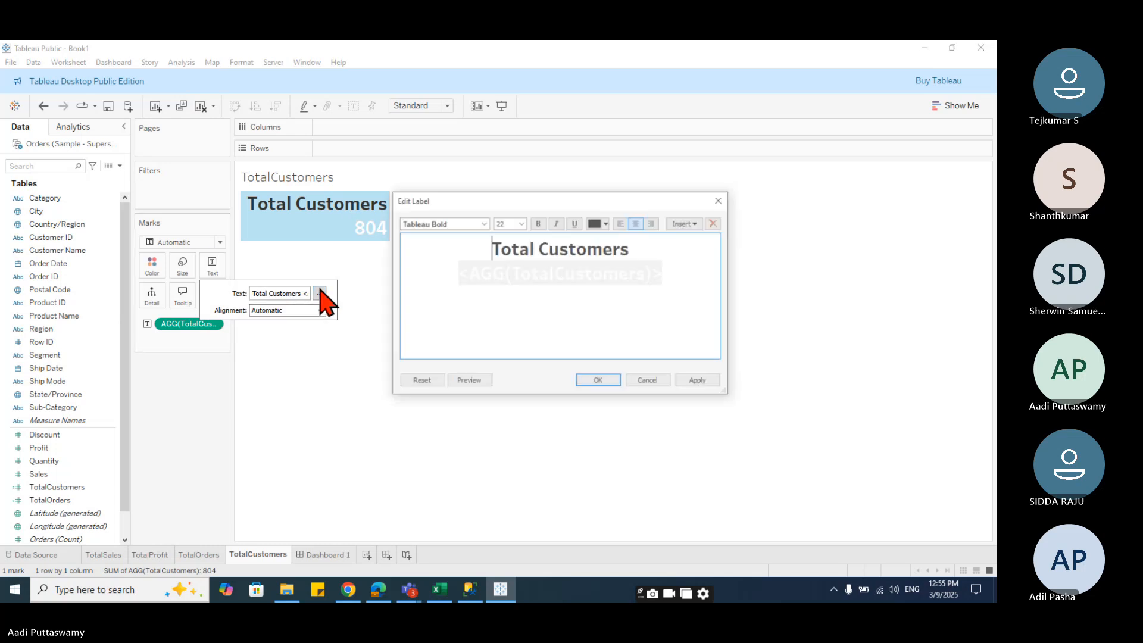
click(621, 223)
click(637, 222)
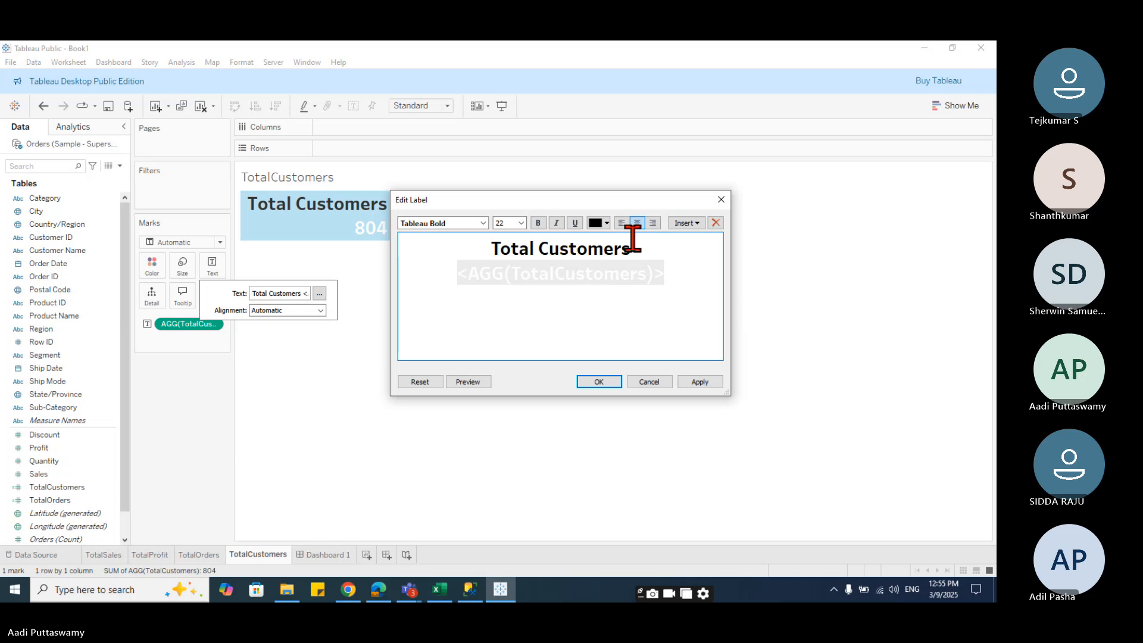
drag(456, 272, 686, 275)
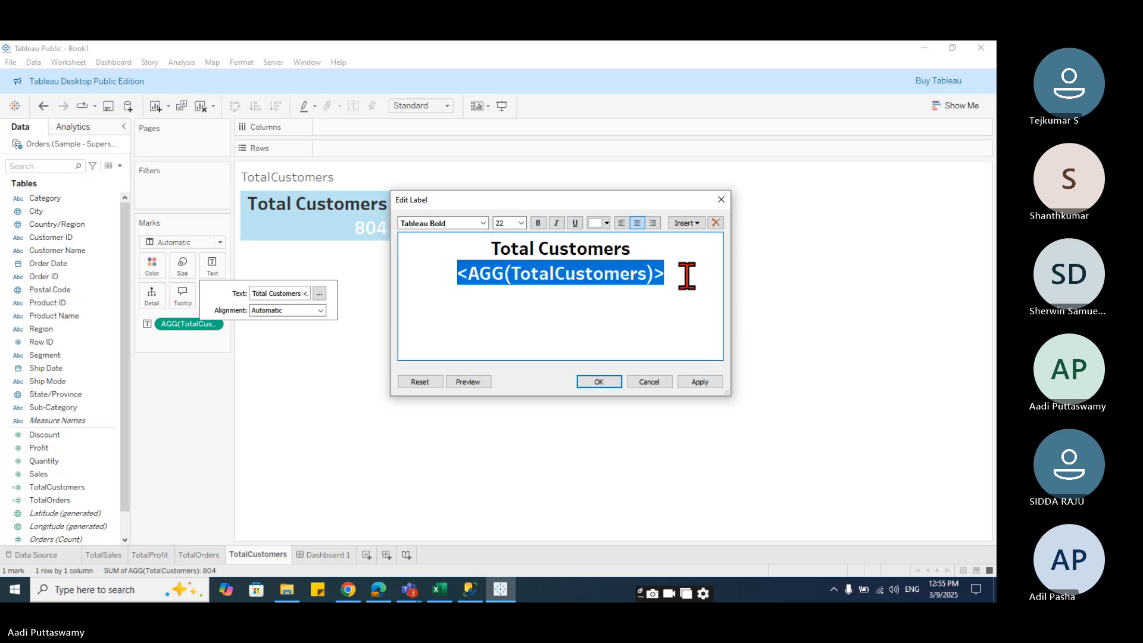
click(621, 223)
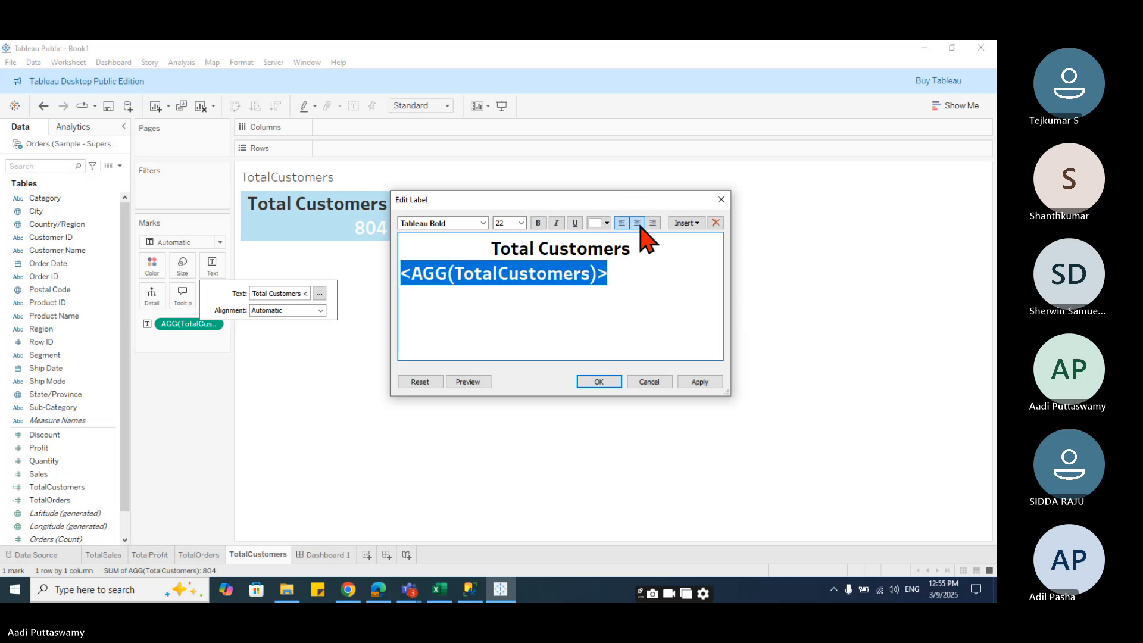
click(637, 222)
click(599, 382)
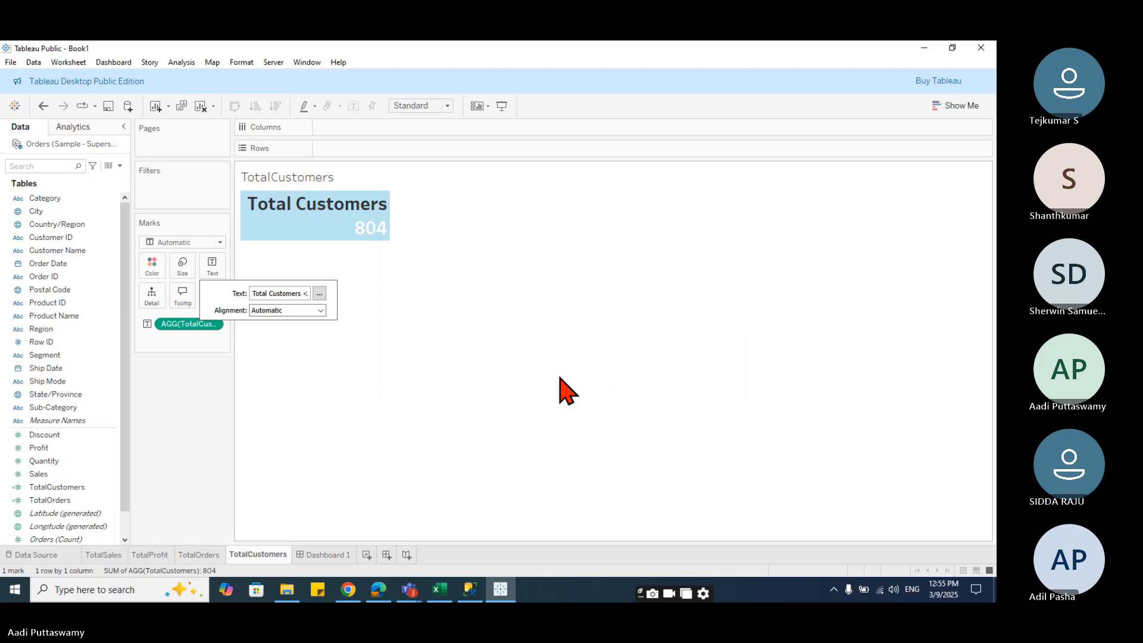
click(559, 390)
- Place the TotalOrders sheet as a floating object in the third blue band of Dashboard 1, sized to fit it
click(326, 554)
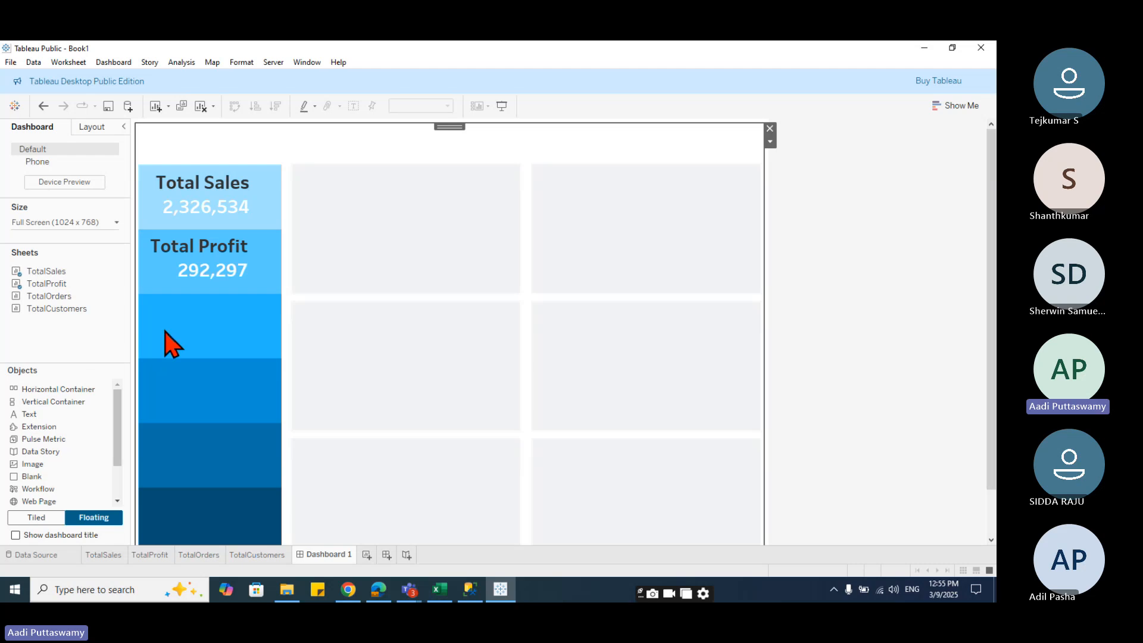
drag(48, 296, 141, 298)
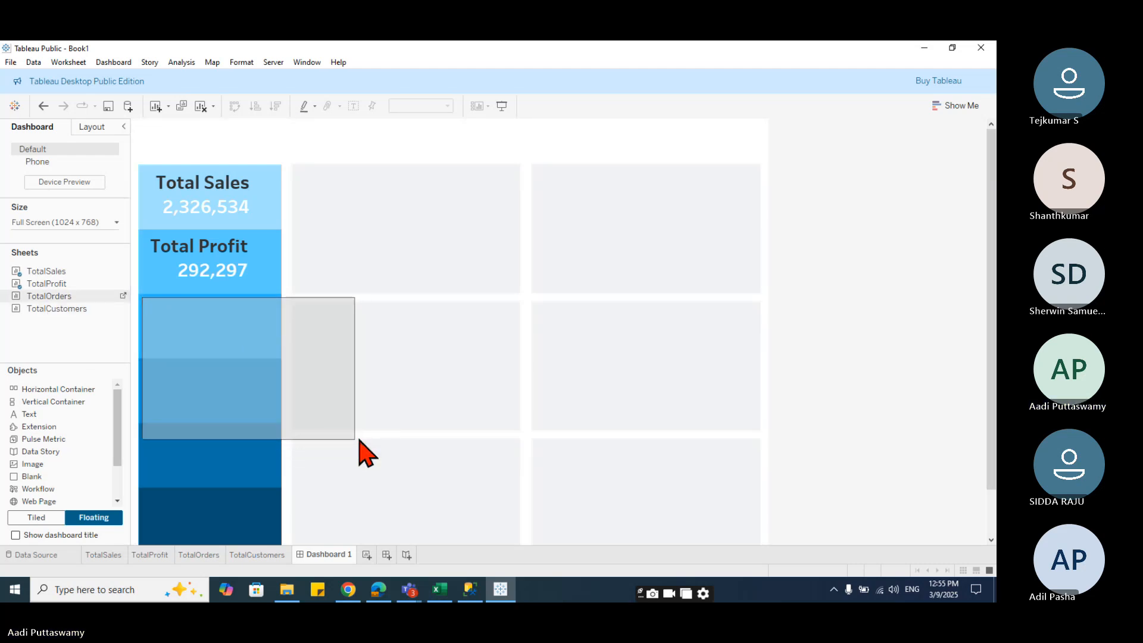
drag(350, 439, 275, 355)
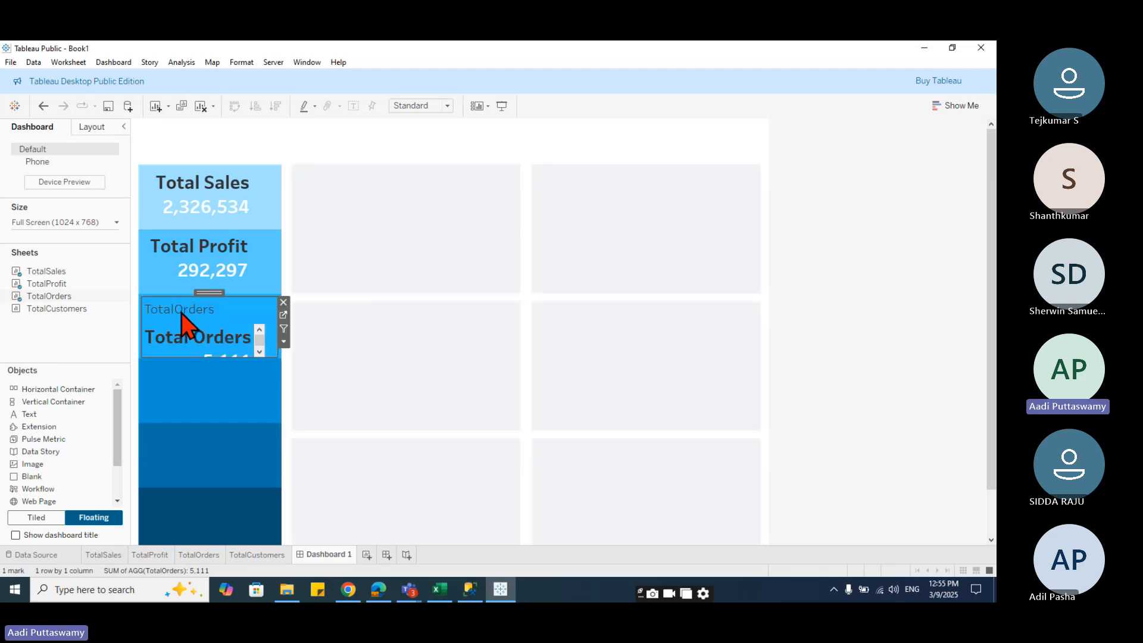
- Hide the title of the floating TotalOrders sheet on the dashboard
right_click(183, 317)
click(219, 357)
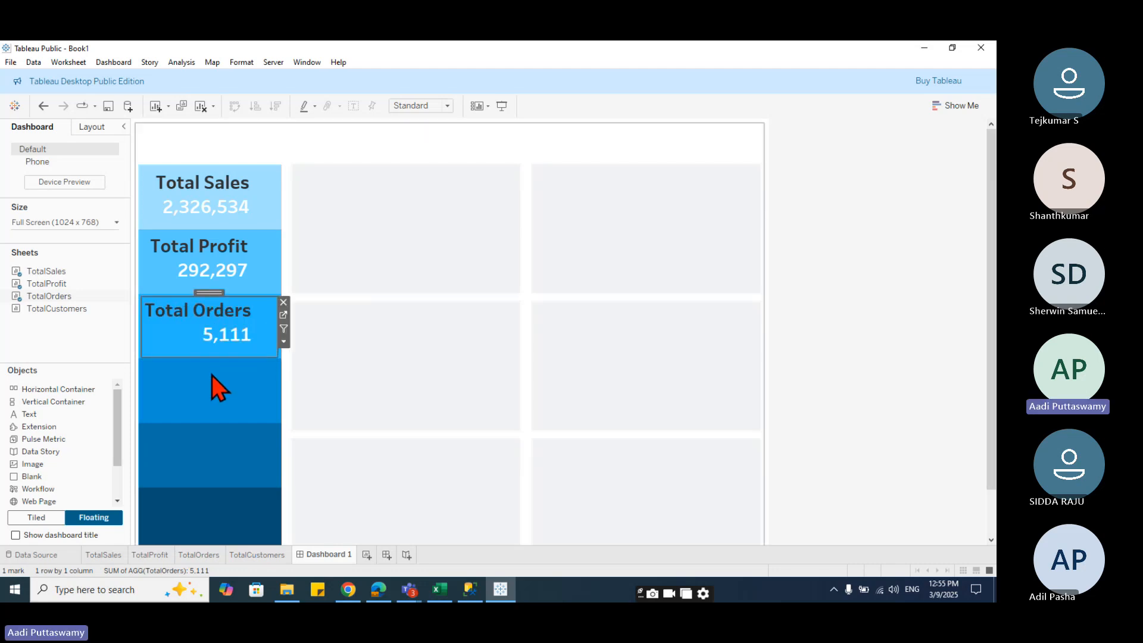
click(198, 345)
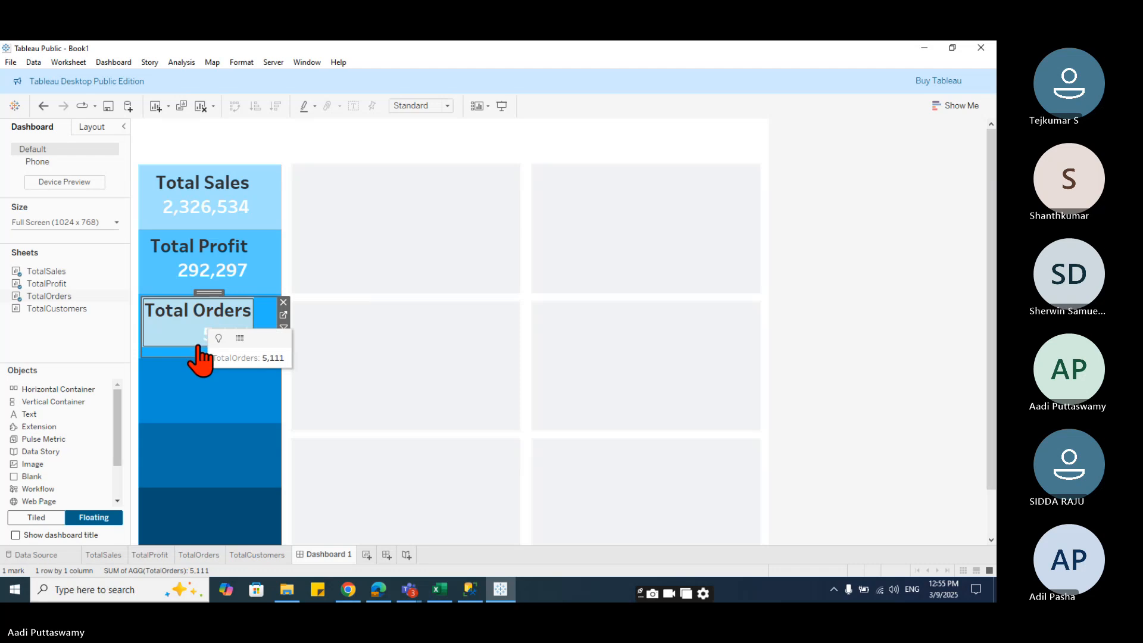
- Place the TotalCustomers sheet floating in the fourth blue band, sized to the band, and hide its title
drag(56, 308, 220, 435)
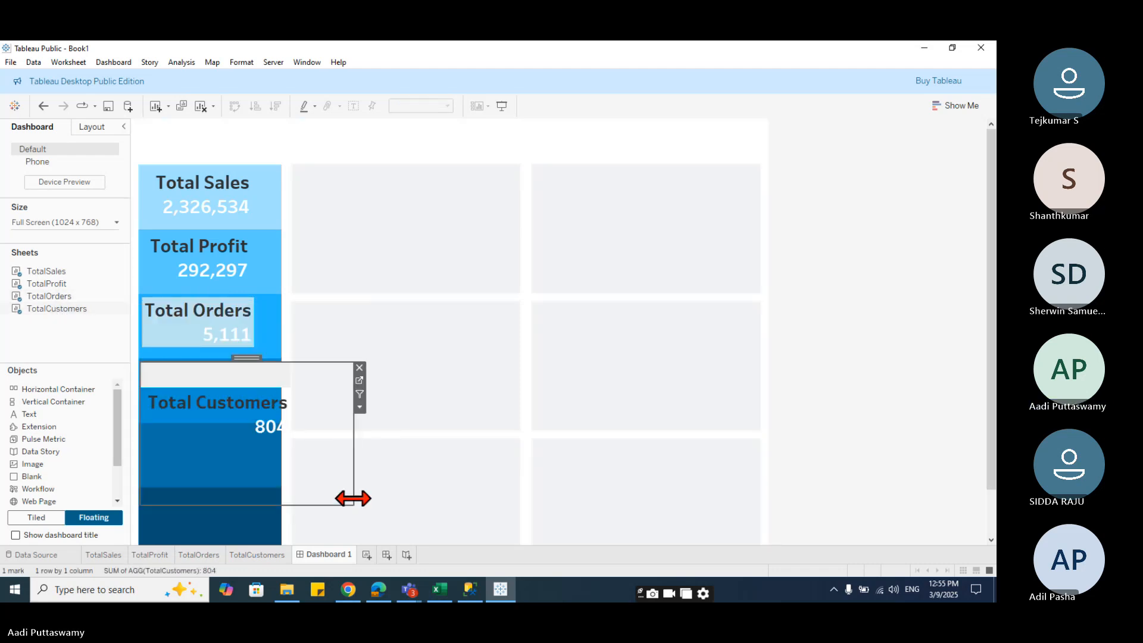
drag(352, 498, 276, 419)
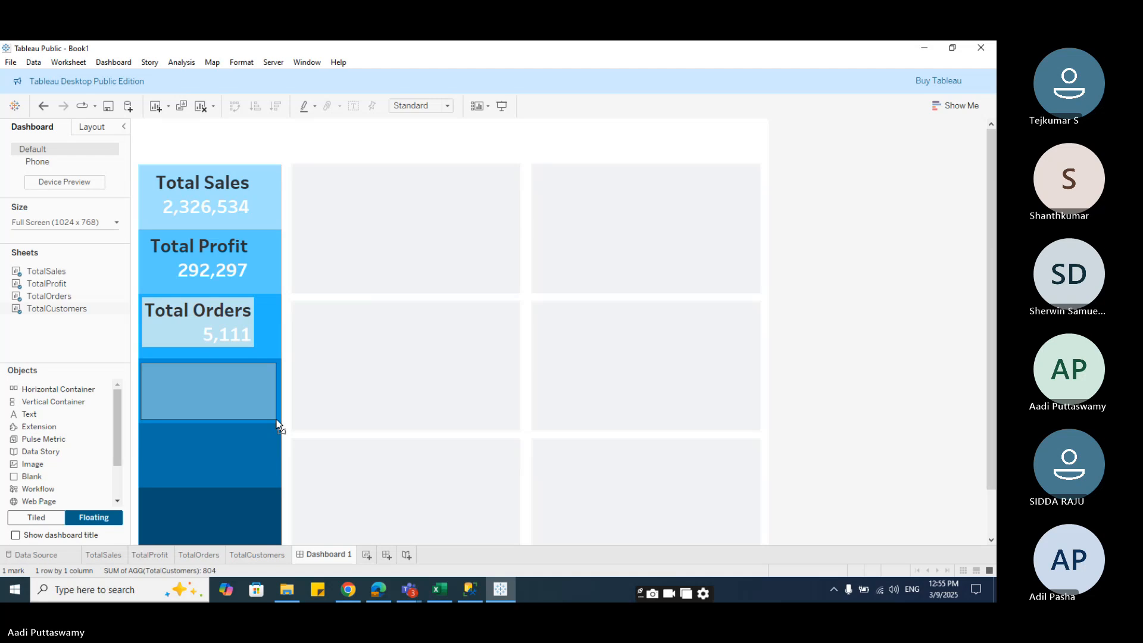
right_click(199, 378)
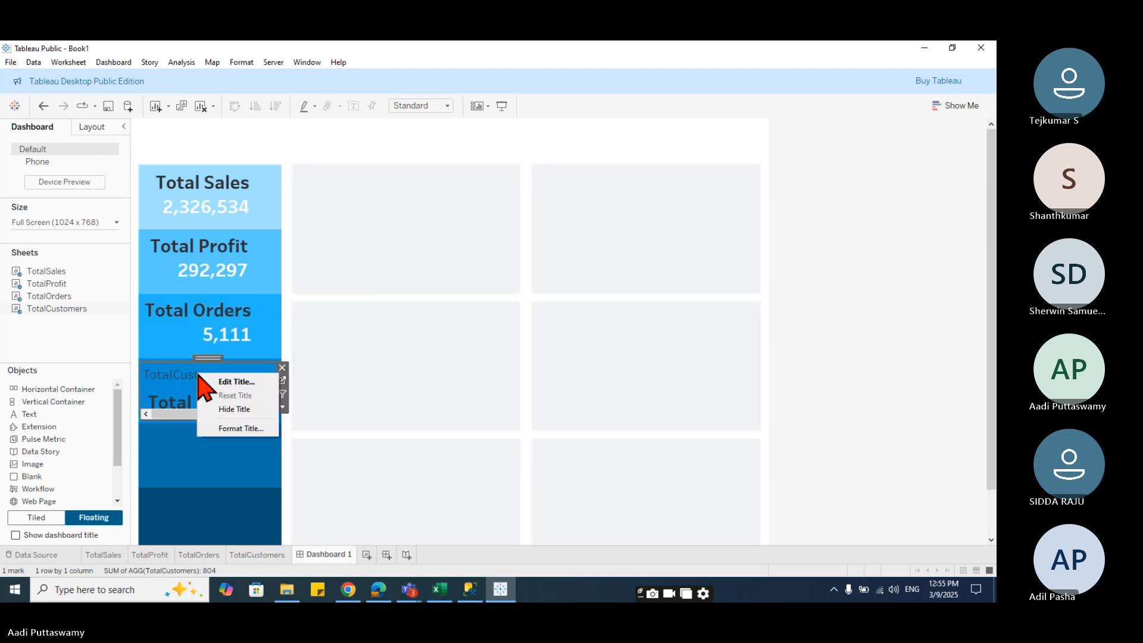
click(250, 417)
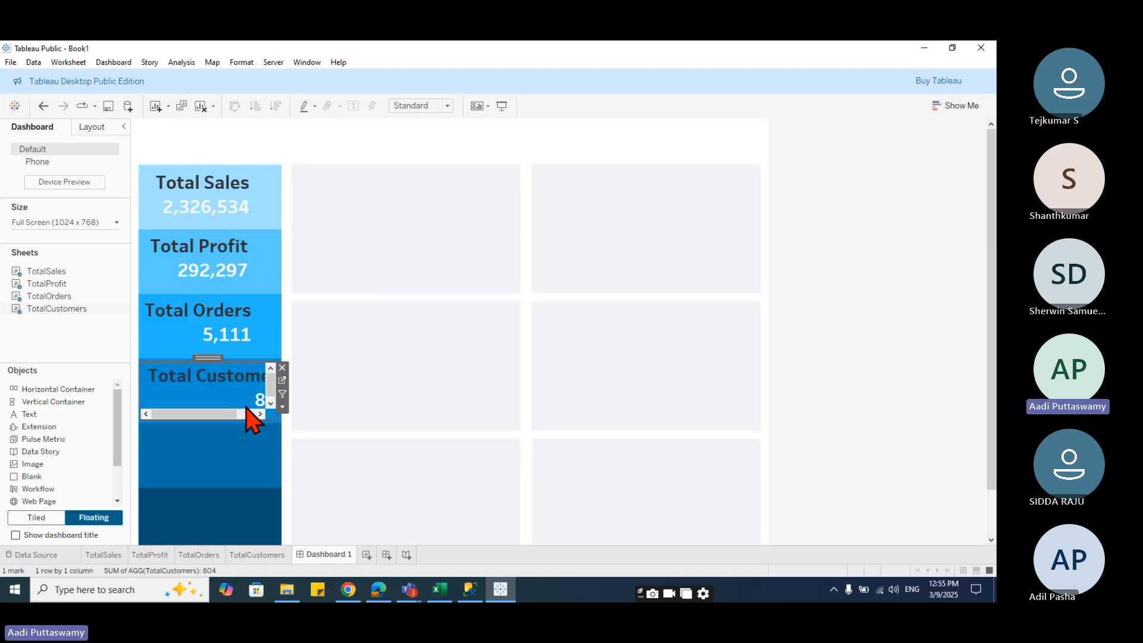
click(188, 389)
click(365, 454)
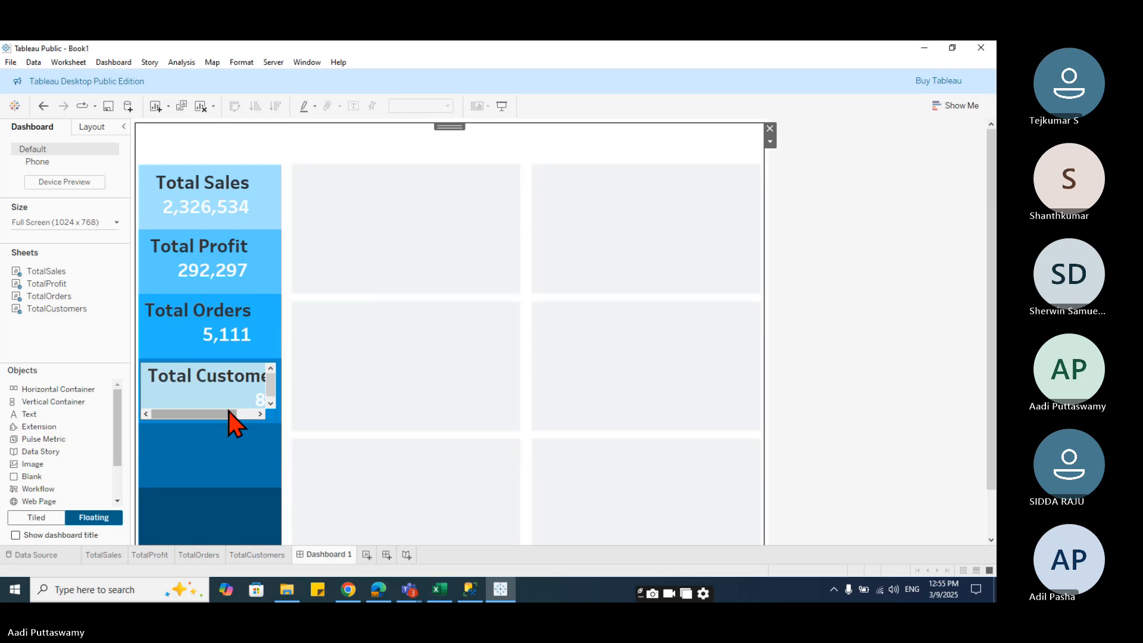
click(272, 418)
drag(277, 421, 279, 419)
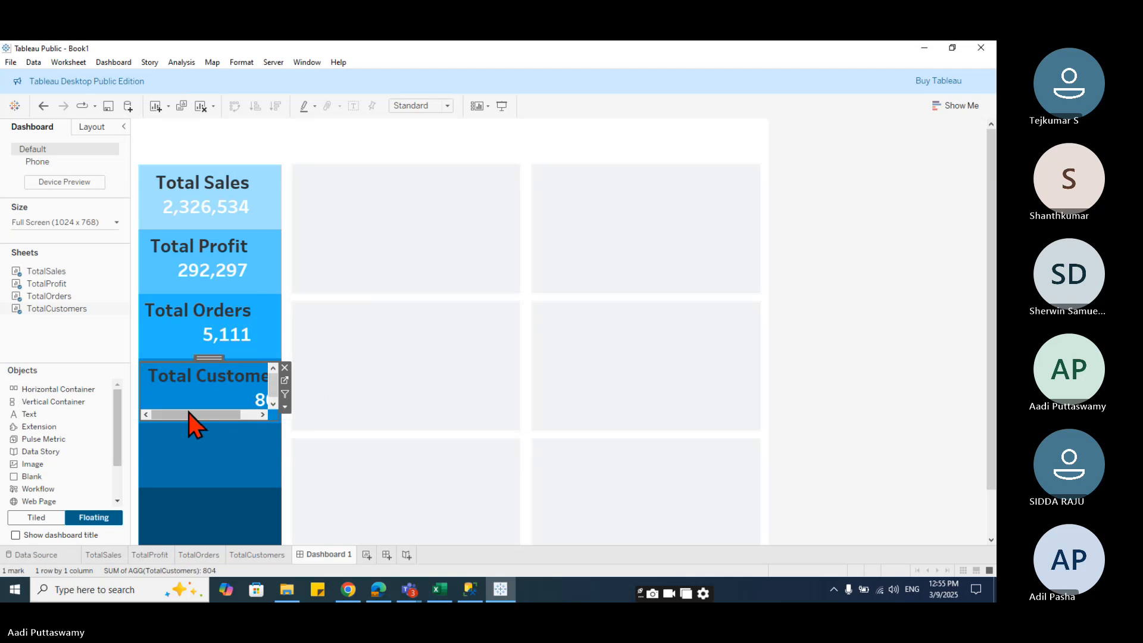
mouse_move(188, 413)
mouse_down()
mouse_move(244, 420)
mouse_move(178, 419)
mouse_up()
click(188, 404)
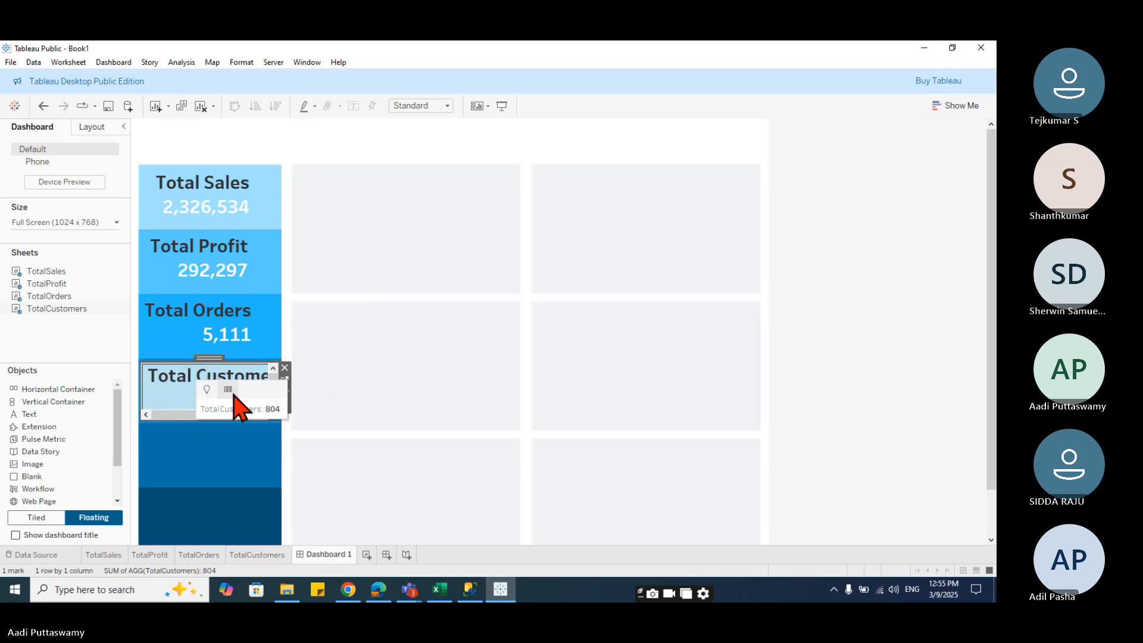
- Format the TotalCustomers sheet's row alignment to Middle Center for the default and total headers and Center for the grand total pane
right_click(179, 396)
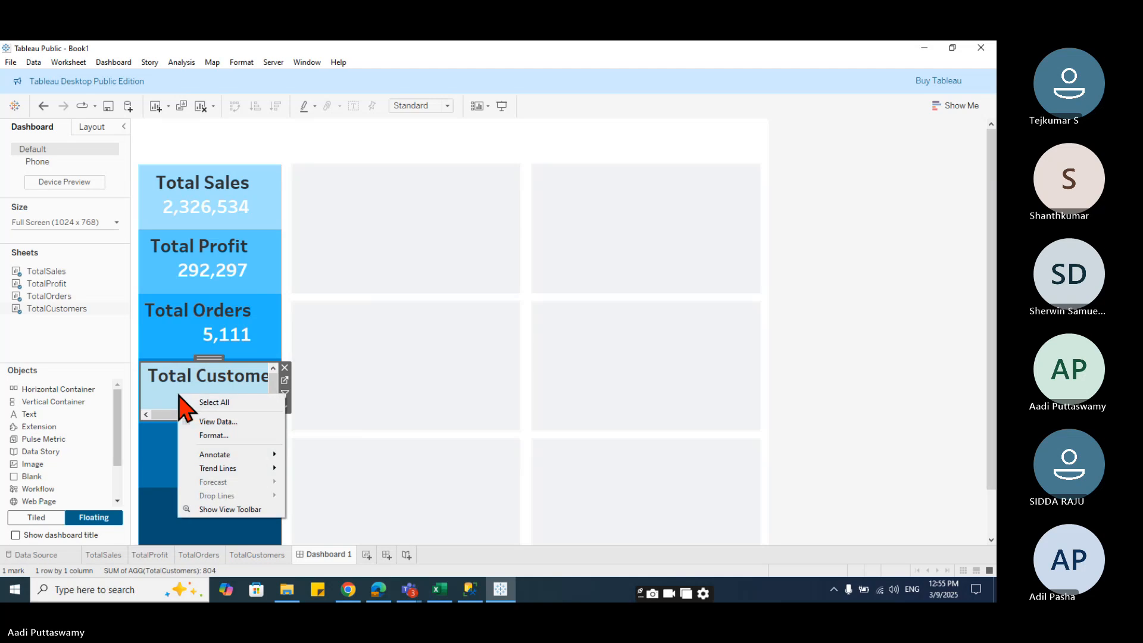
click(214, 435)
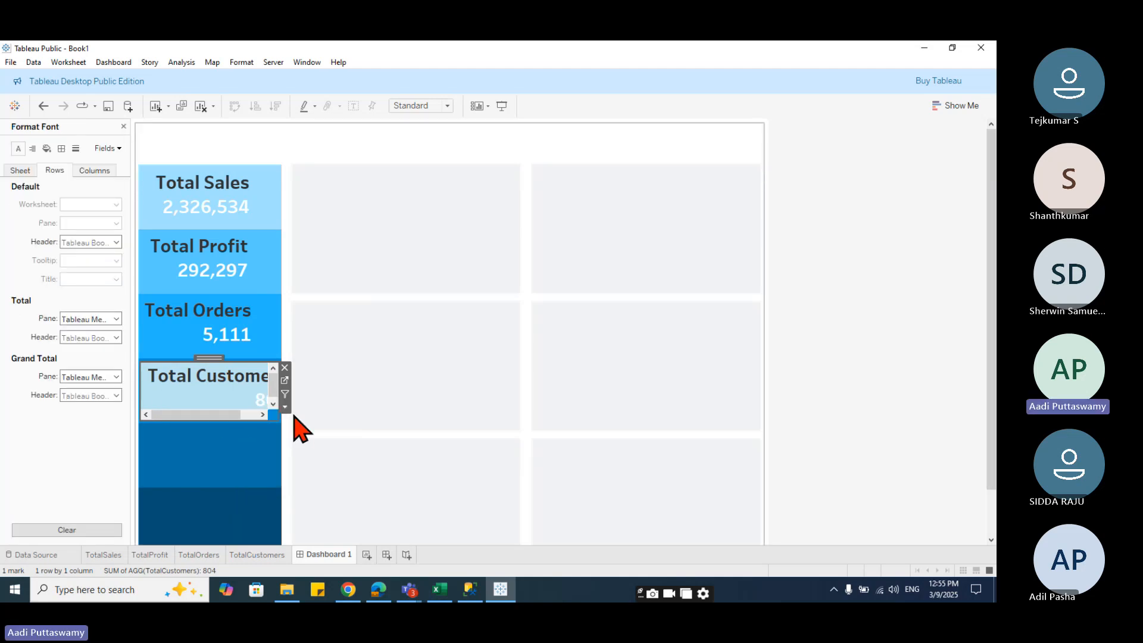
click(33, 149)
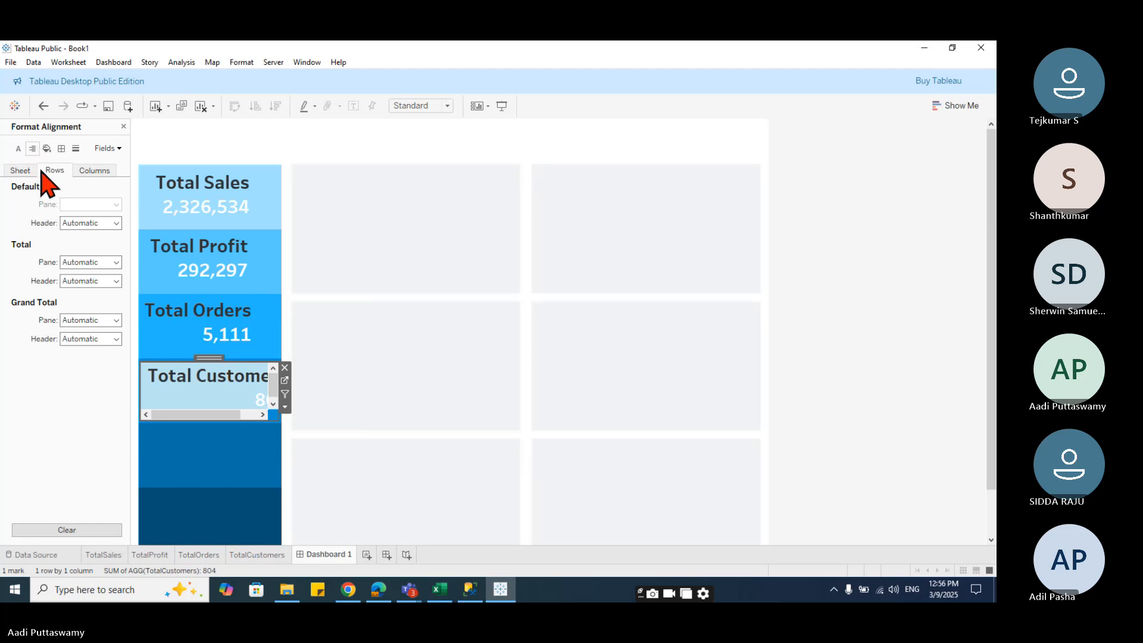
click(92, 224)
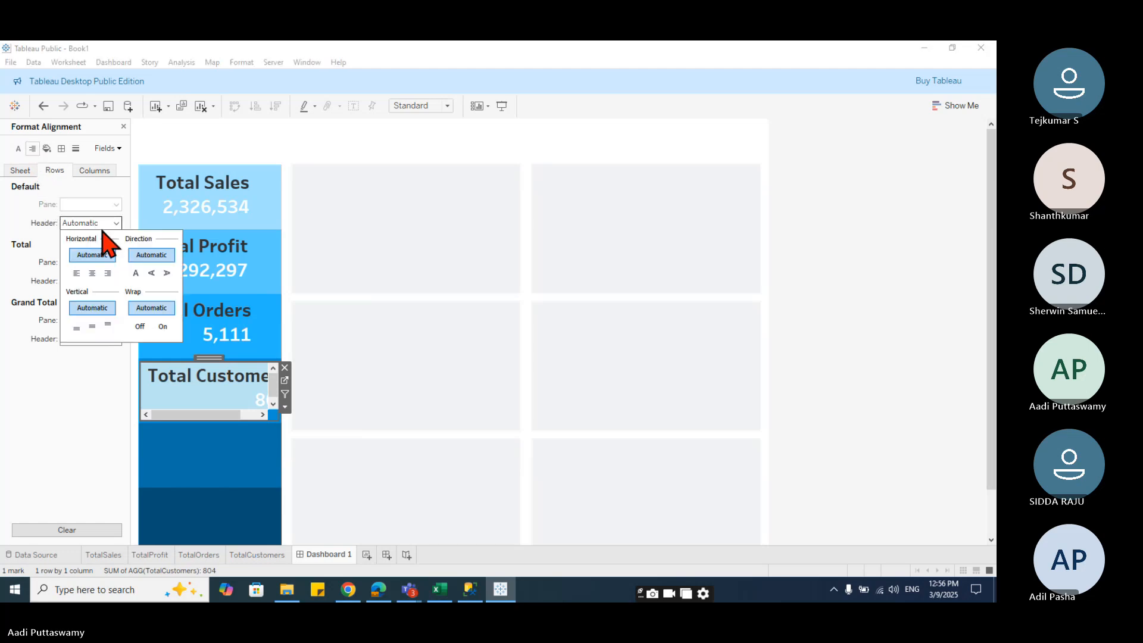
click(93, 273)
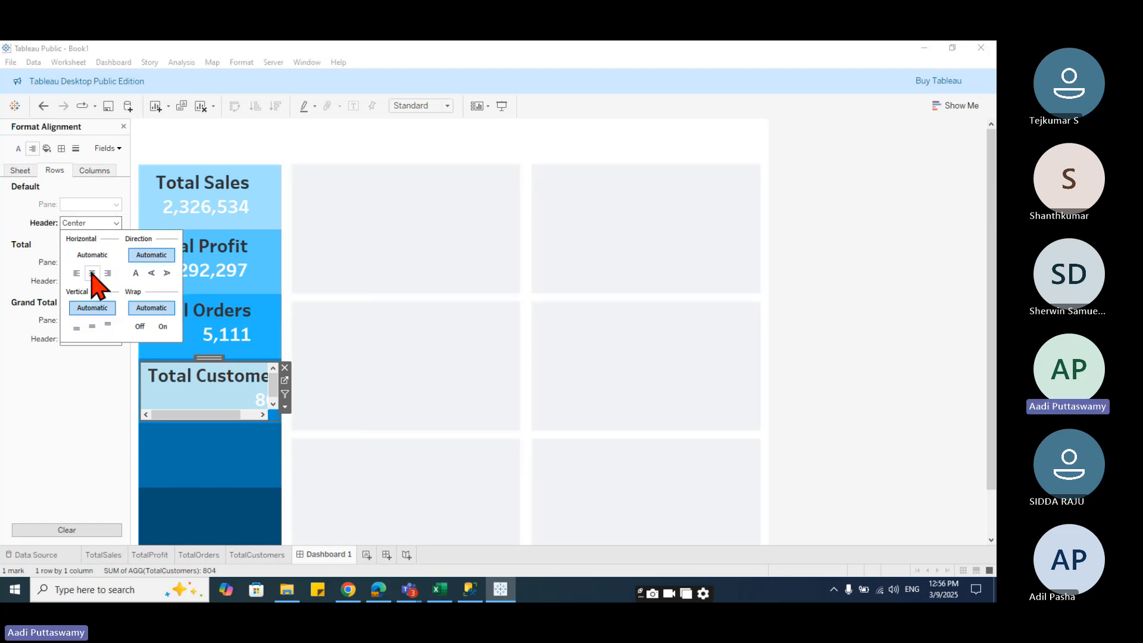
click(92, 326)
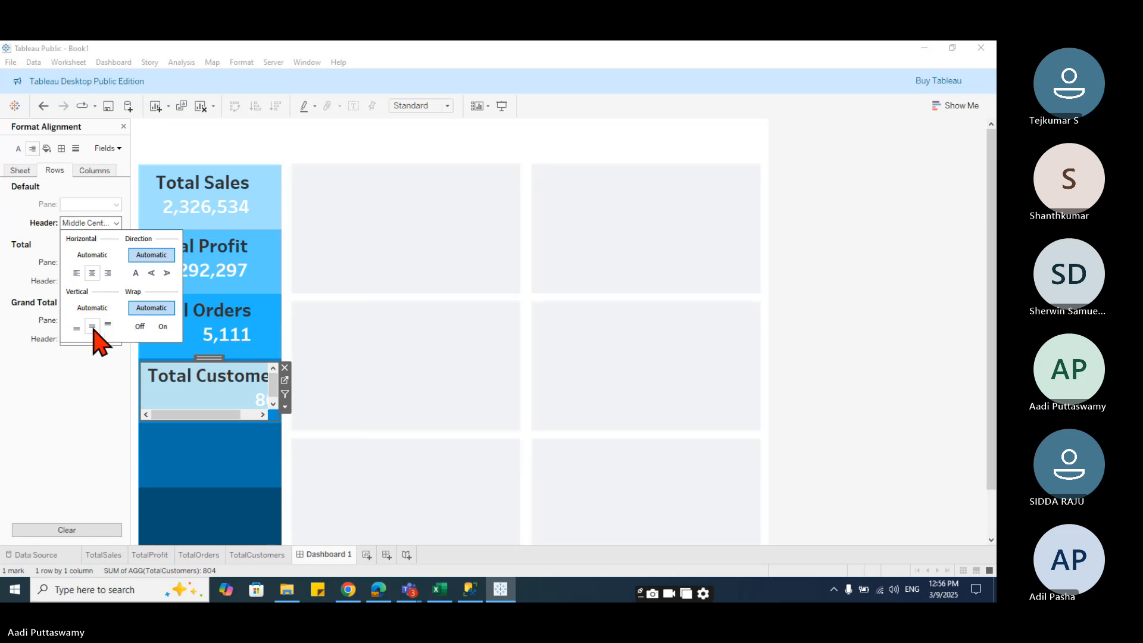
click(27, 263)
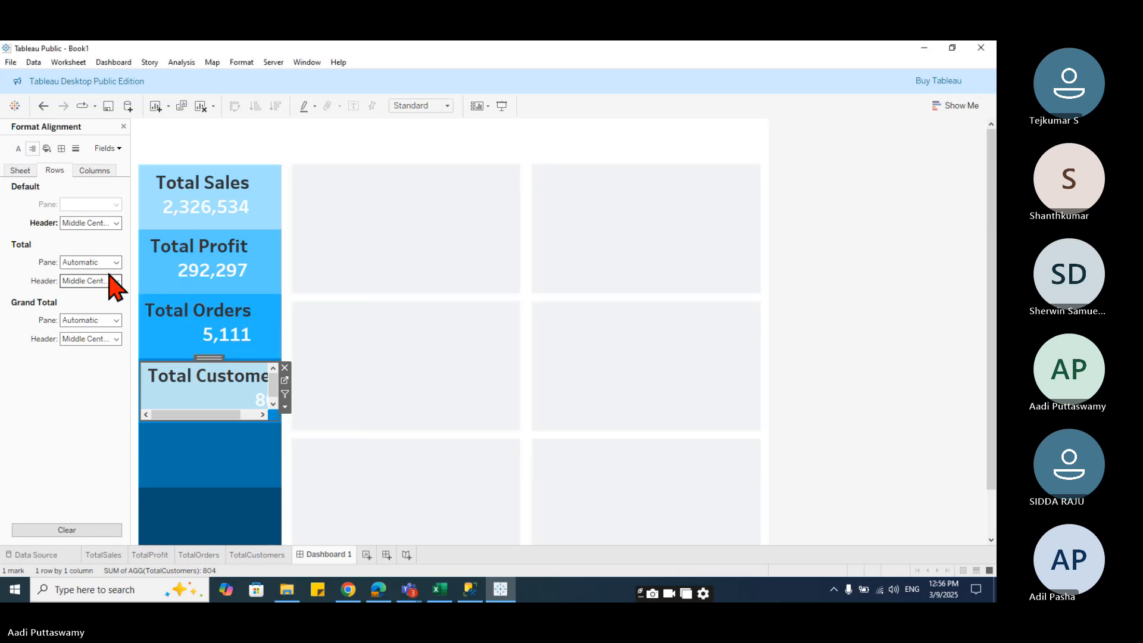
click(96, 321)
click(93, 370)
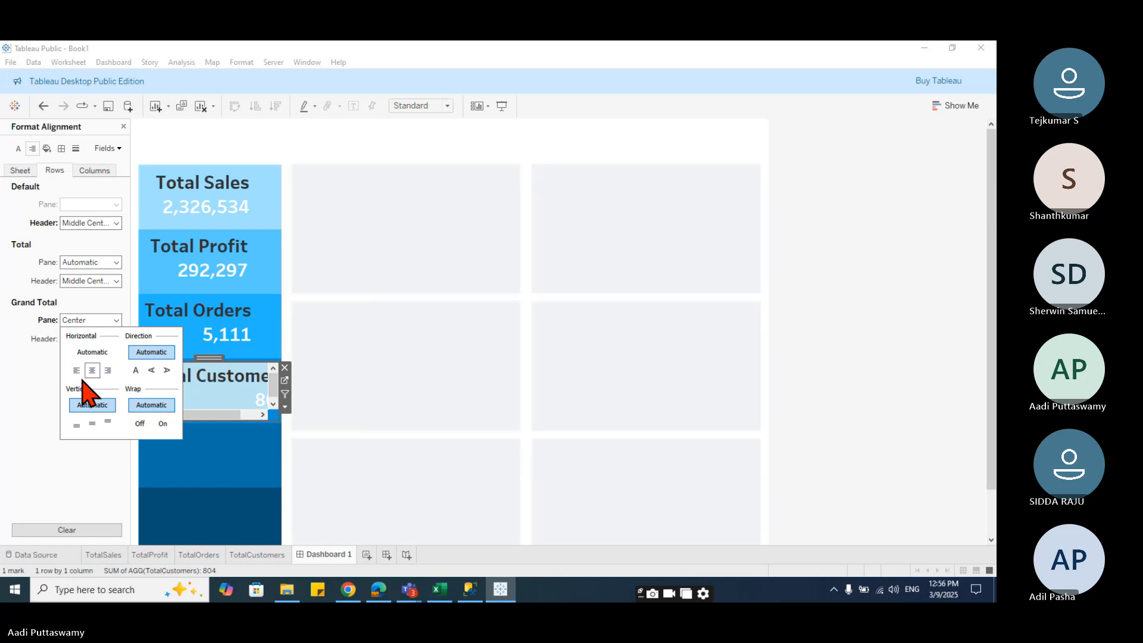
click(25, 384)
click(91, 340)
click(93, 388)
click(41, 381)
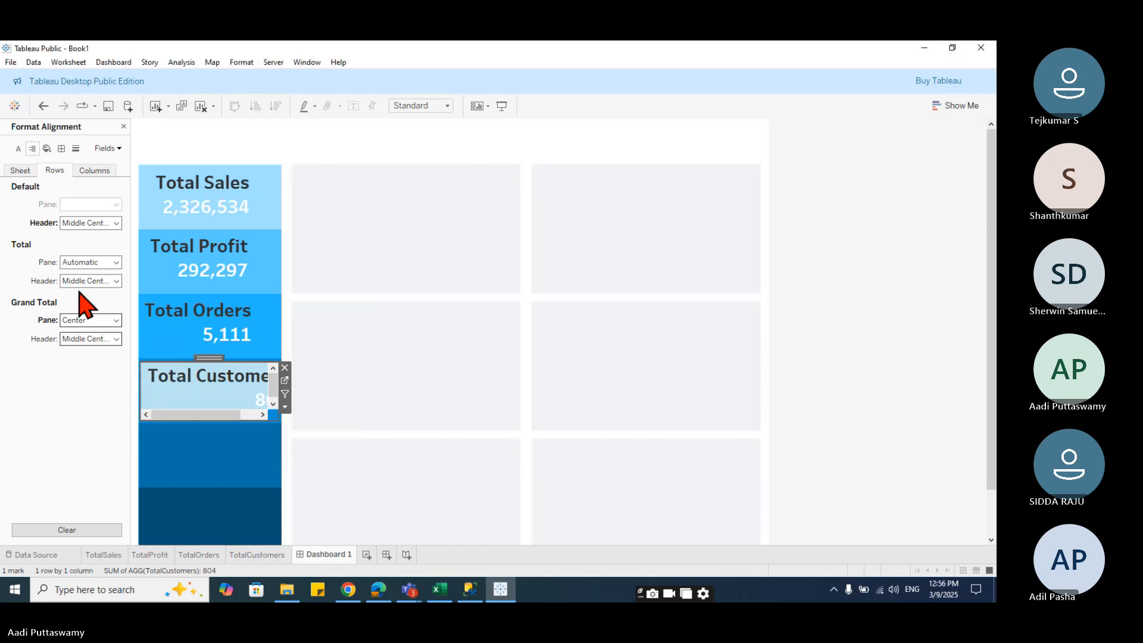
click(90, 282)
click(93, 331)
click(38, 387)
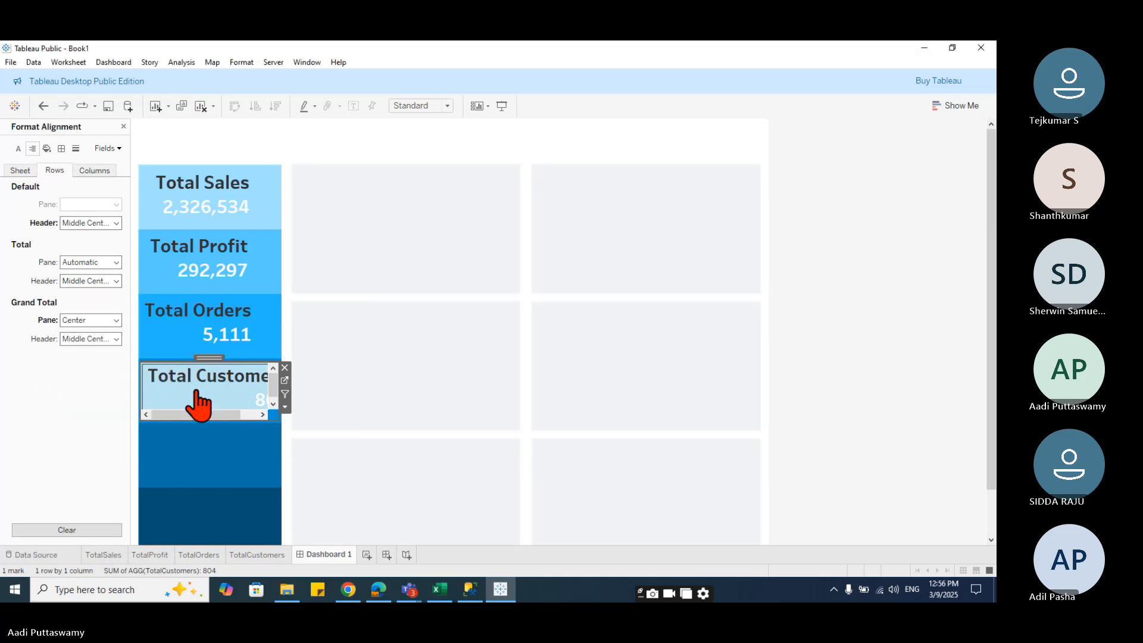
- Open the TotalCustomers worksheet and reduce the font size of the Total Customers heading line in the label editor
click(190, 556)
click(326, 237)
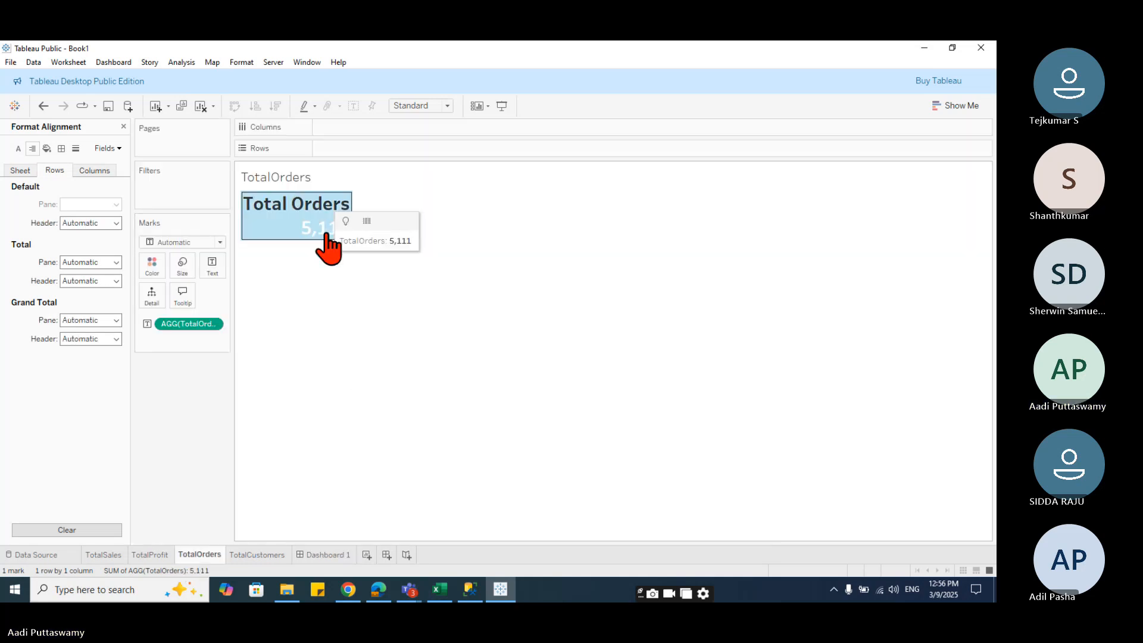
click(257, 554)
click(311, 255)
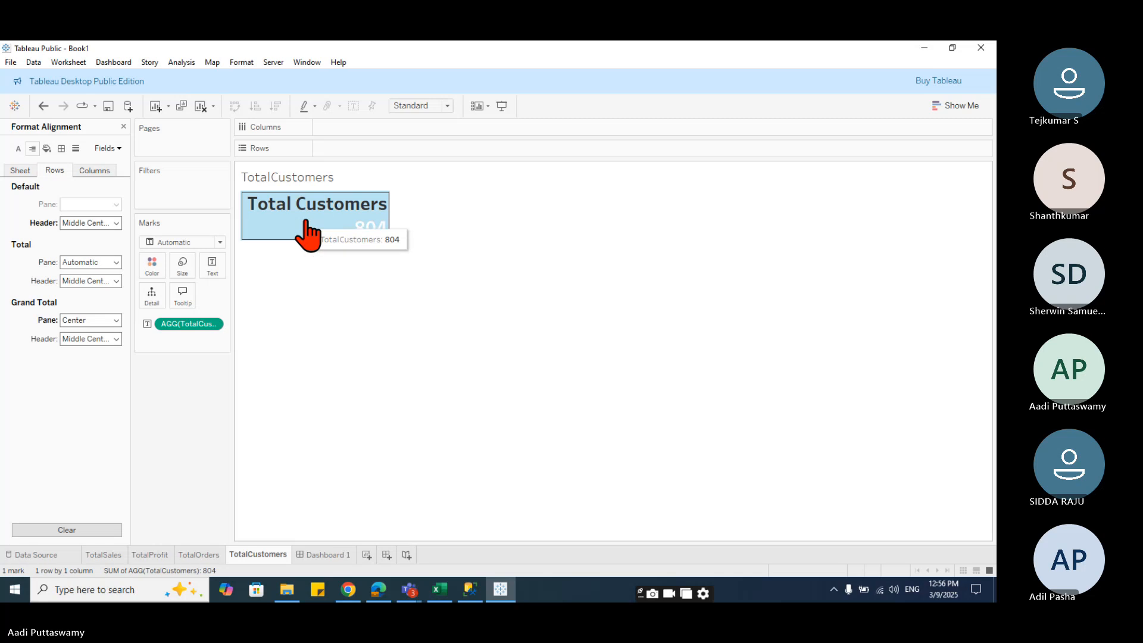
click(219, 272)
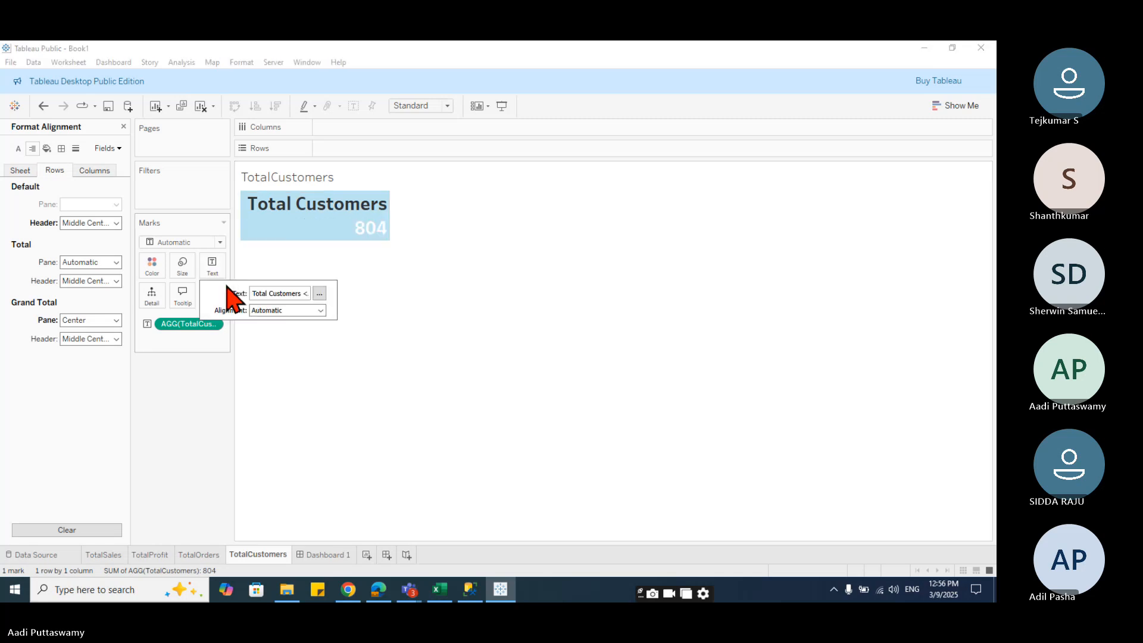
click(320, 295)
click(493, 267)
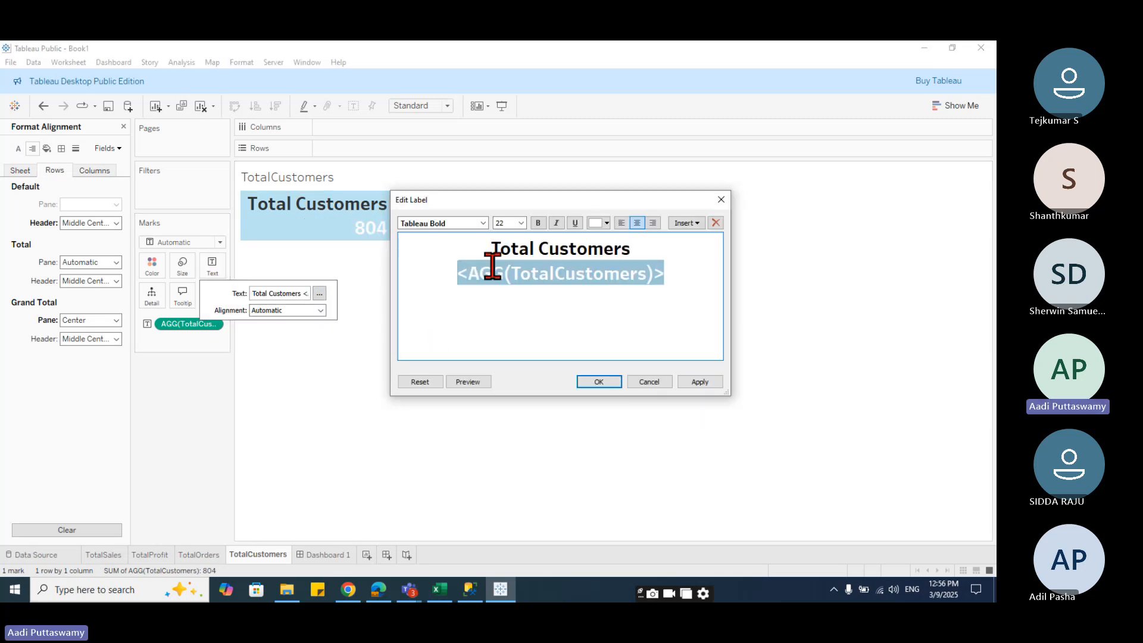
drag(493, 252, 680, 252)
click(502, 222)
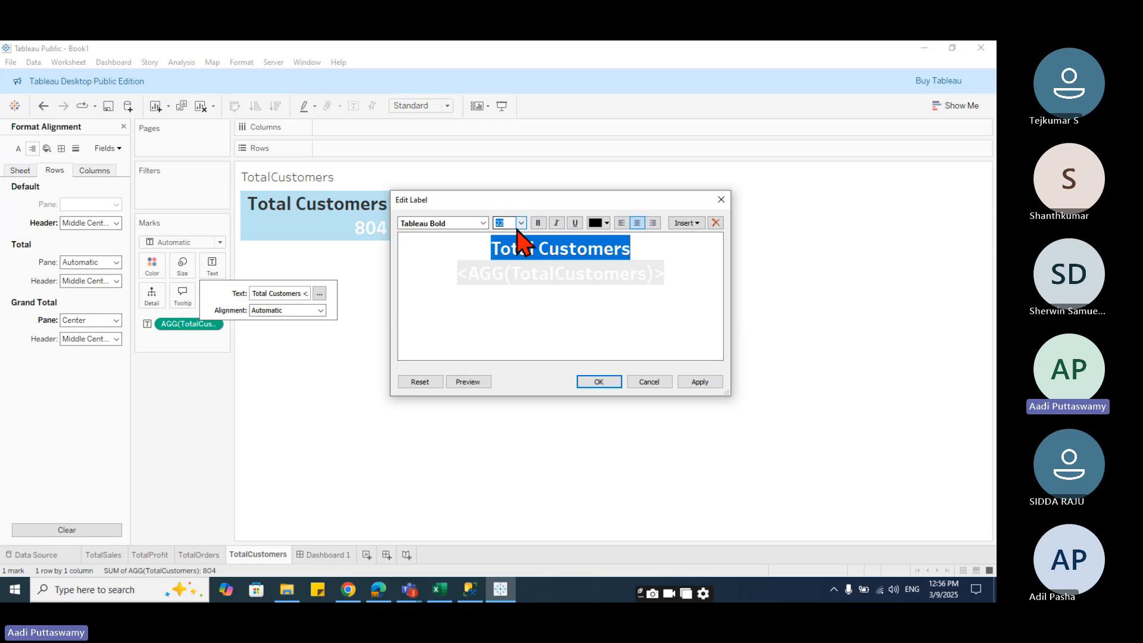
key(Return)
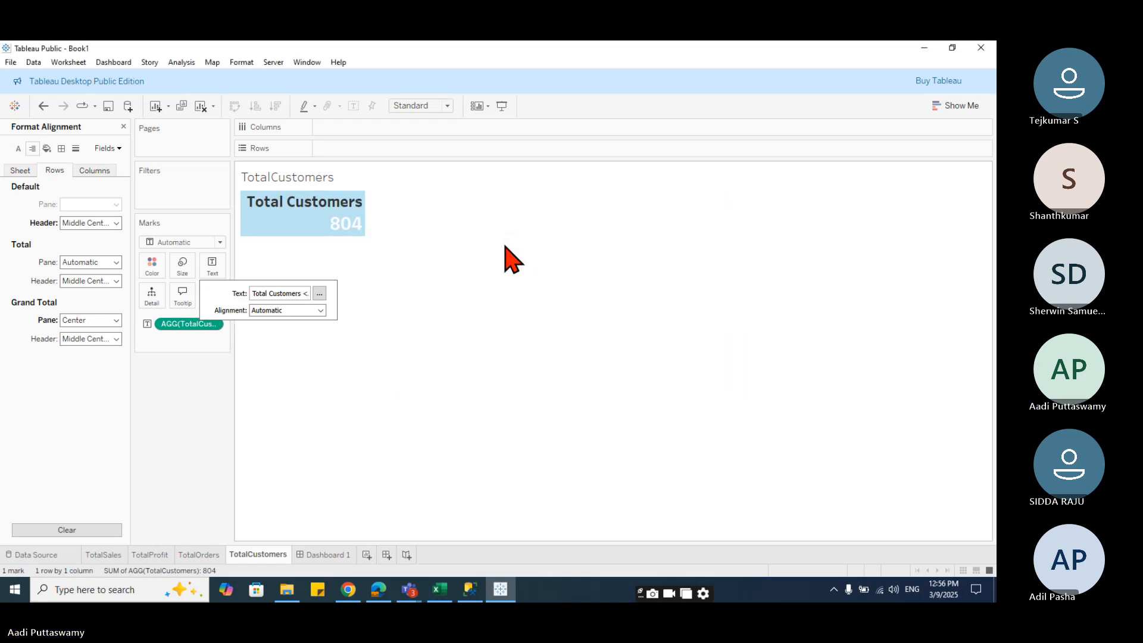
- Back on Dashboard 1, set the AGG(TotalCustomers) field's pane alignment to centre on the TotalCustomers sheet
click(324, 554)
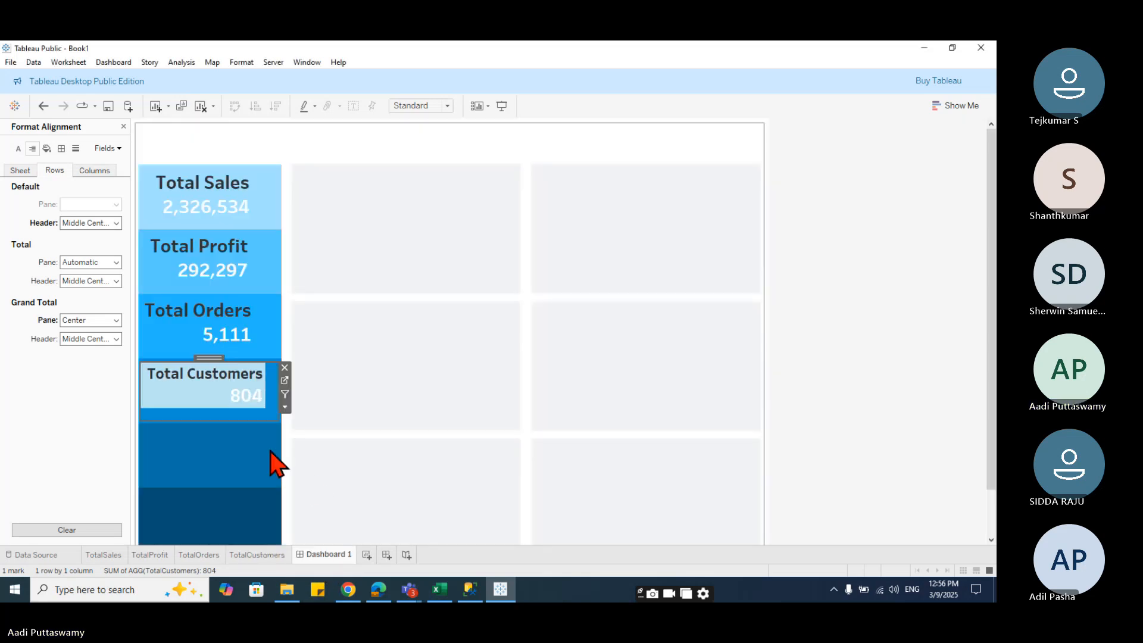
click(192, 413)
click(217, 449)
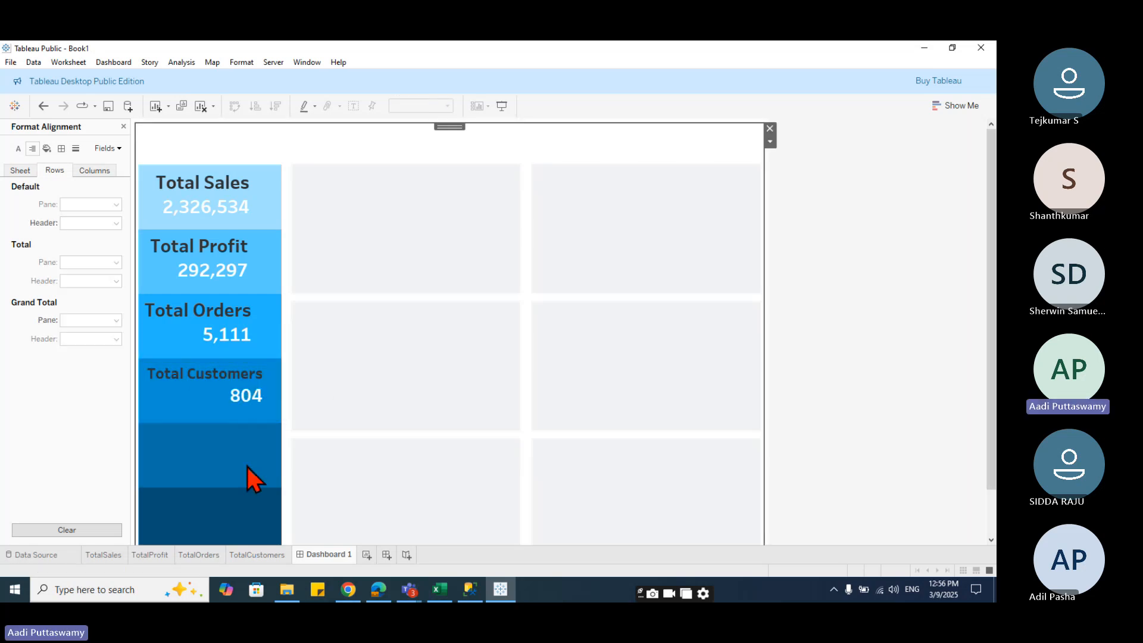
click(237, 391)
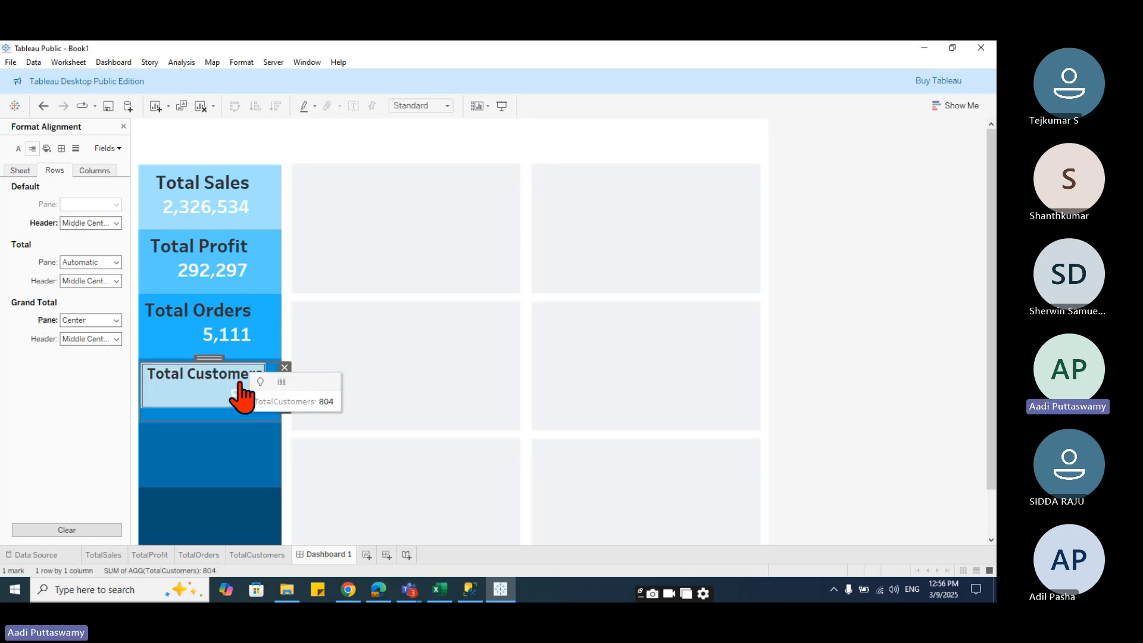
click(215, 398)
click(236, 397)
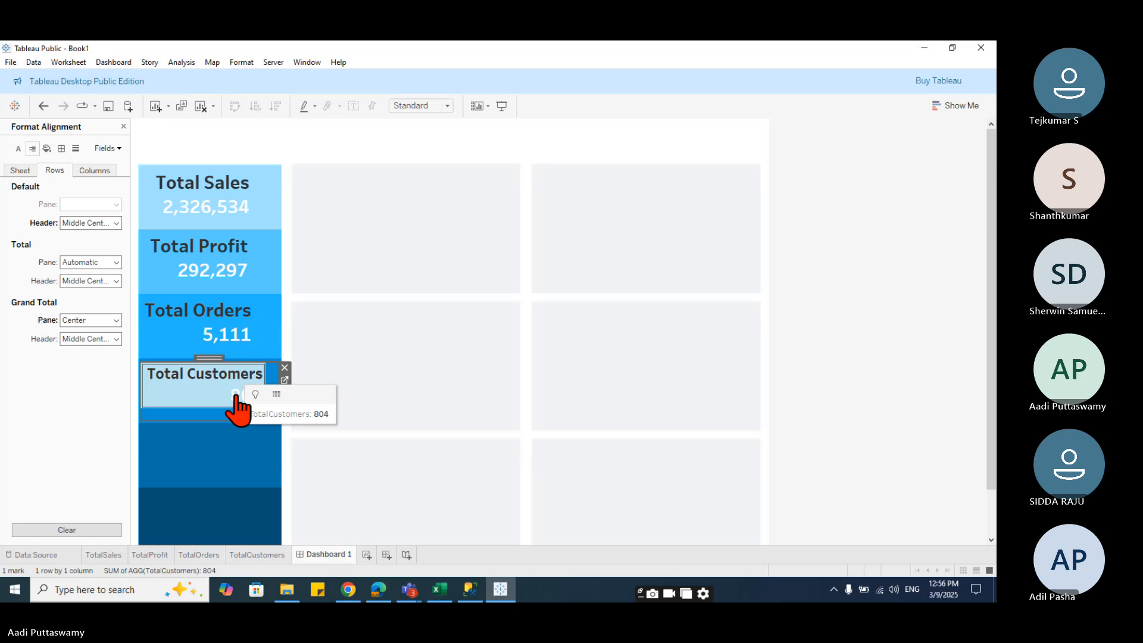
click(235, 397)
click(236, 399)
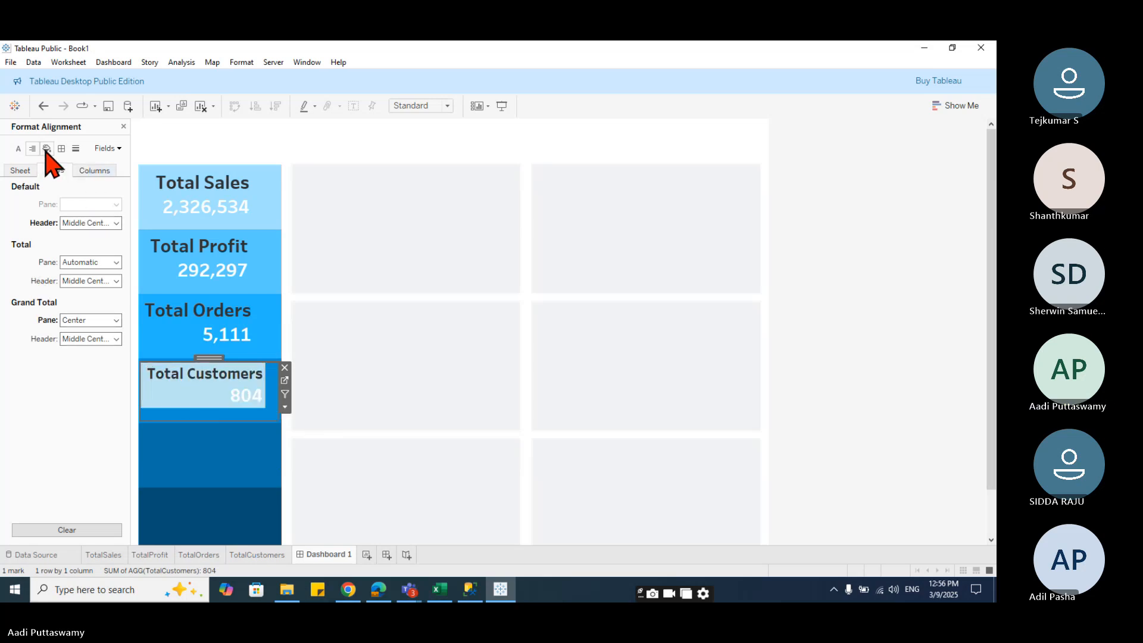
click(106, 149)
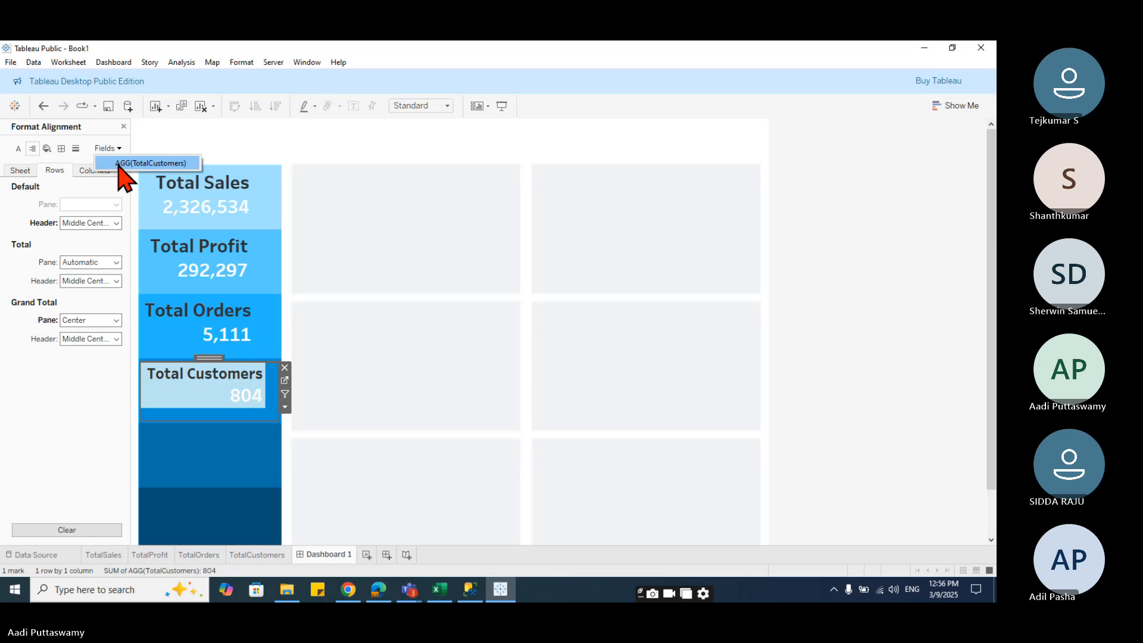
click(122, 164)
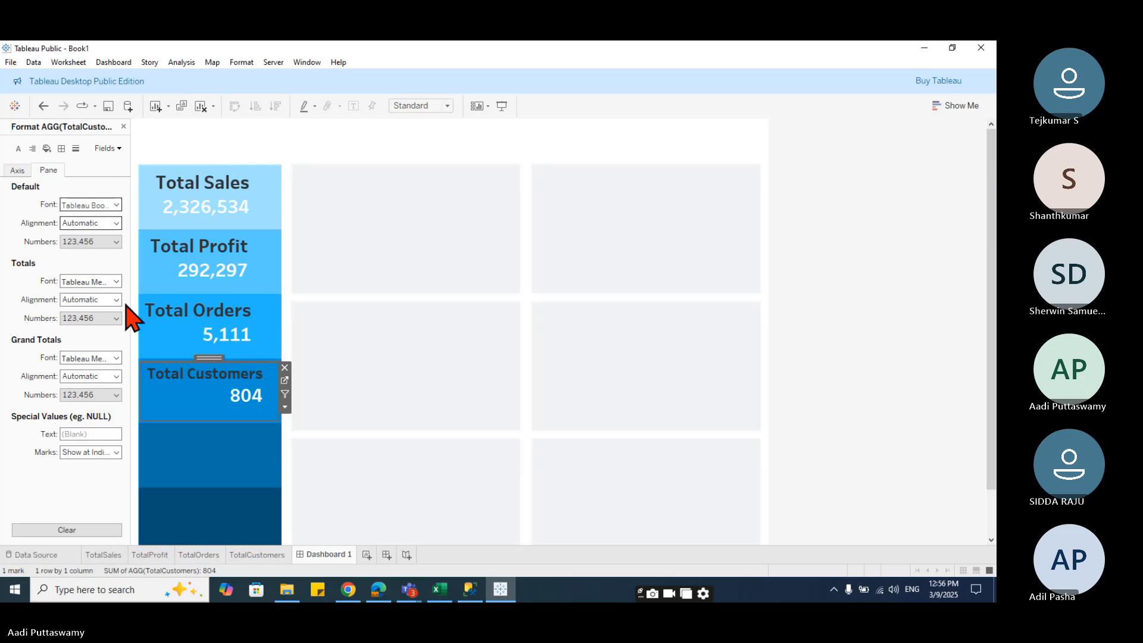
click(75, 205)
click(76, 223)
click(92, 273)
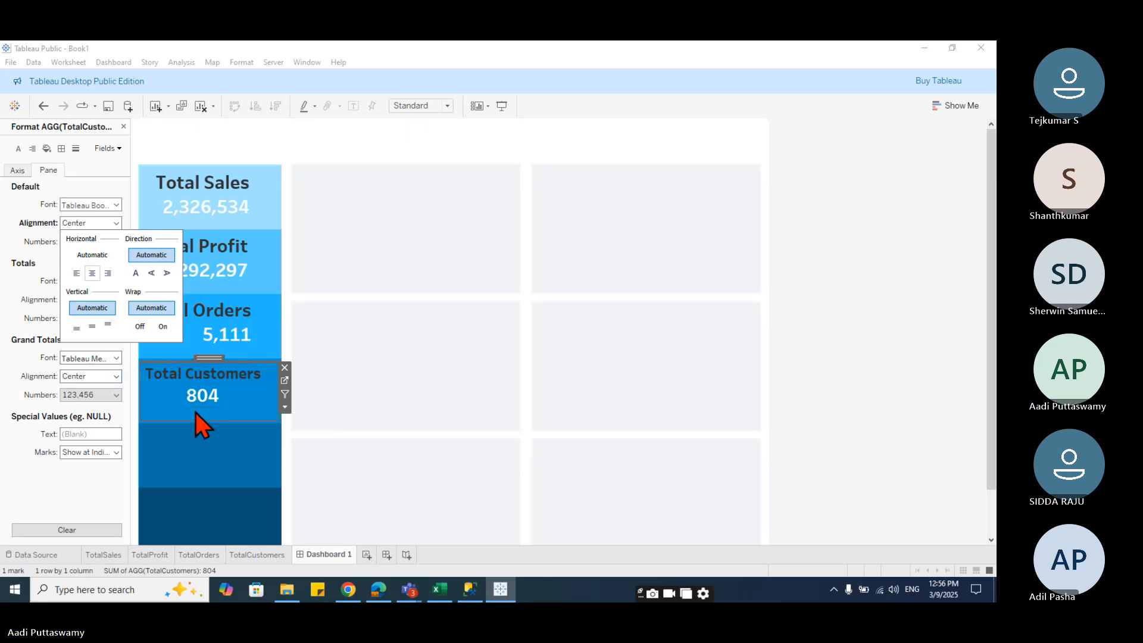
drag(206, 420, 221, 387)
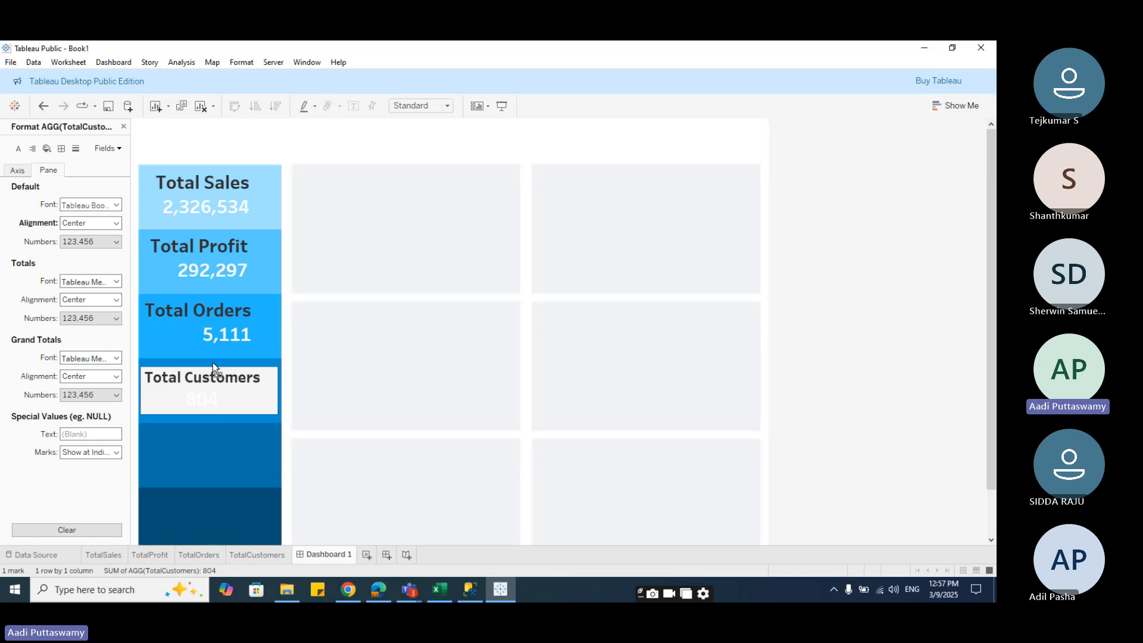
- Set the AGG(TotalOrders) field's pane alignment to centre on the floating TotalOrders sheet
click(205, 336)
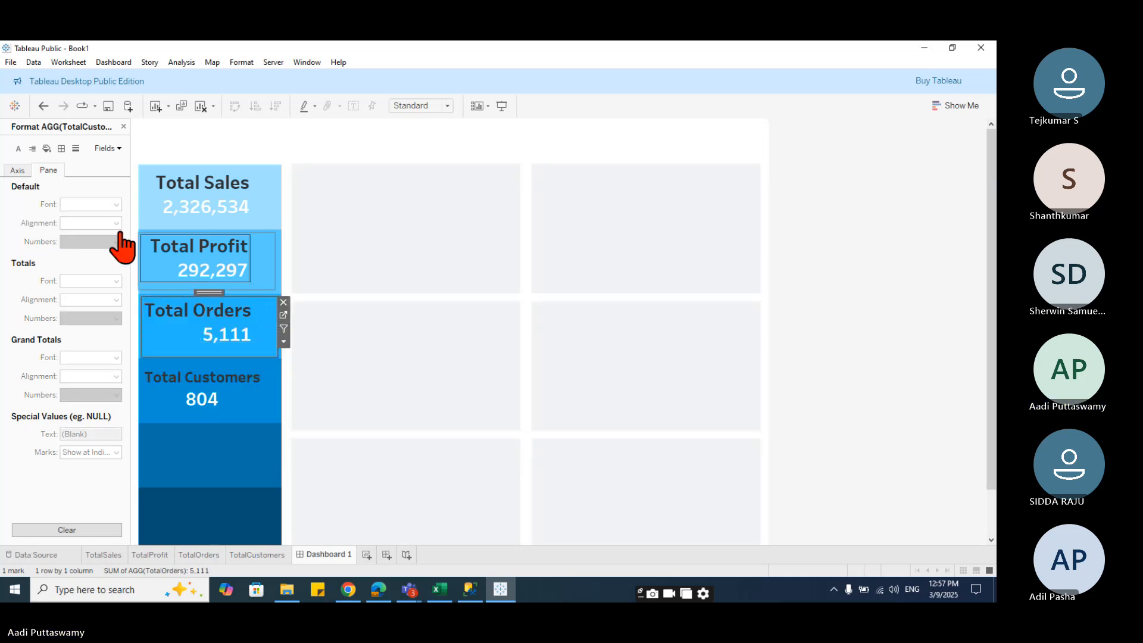
click(108, 148)
click(119, 162)
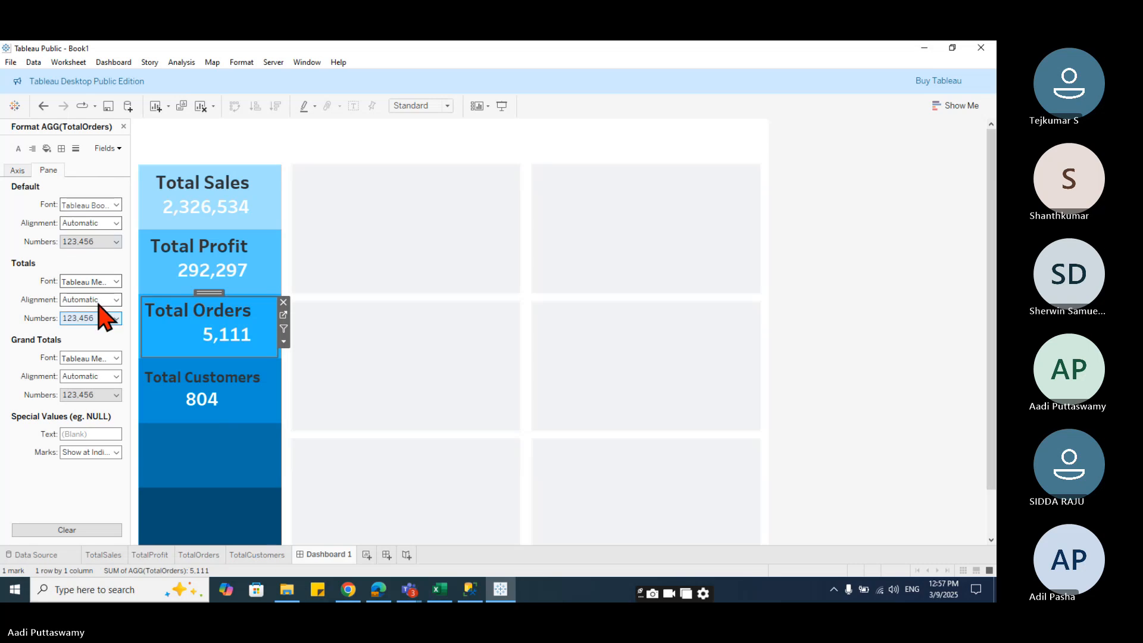
click(91, 224)
click(93, 272)
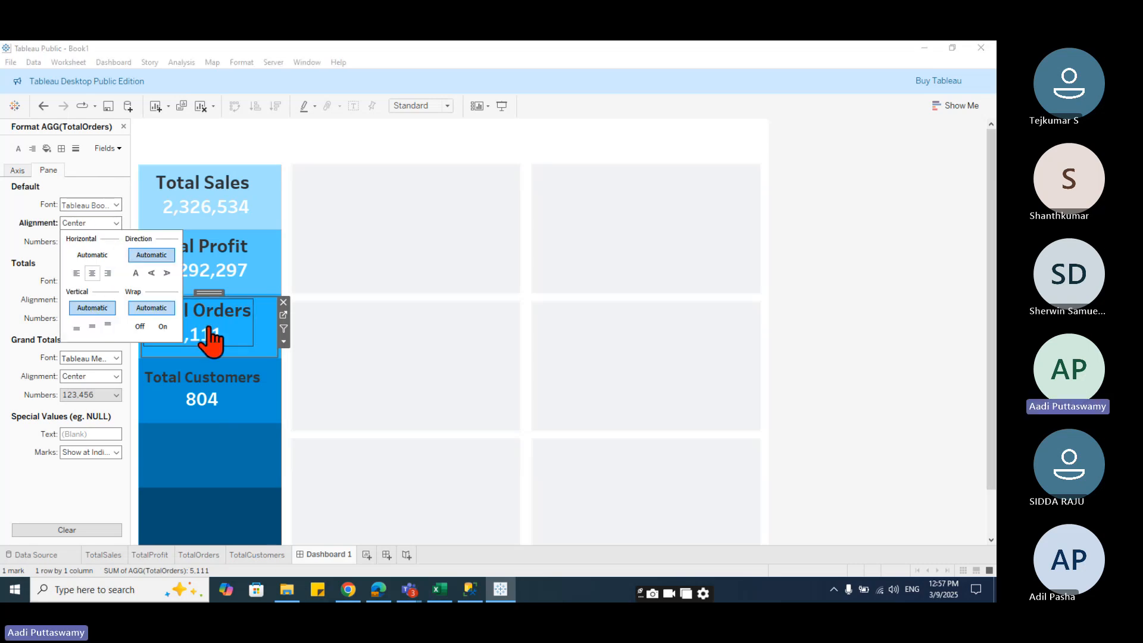
- Set the SUM(Profit) field's pane alignment to centre on the floating TotalProfit sheet
click(225, 273)
click(209, 288)
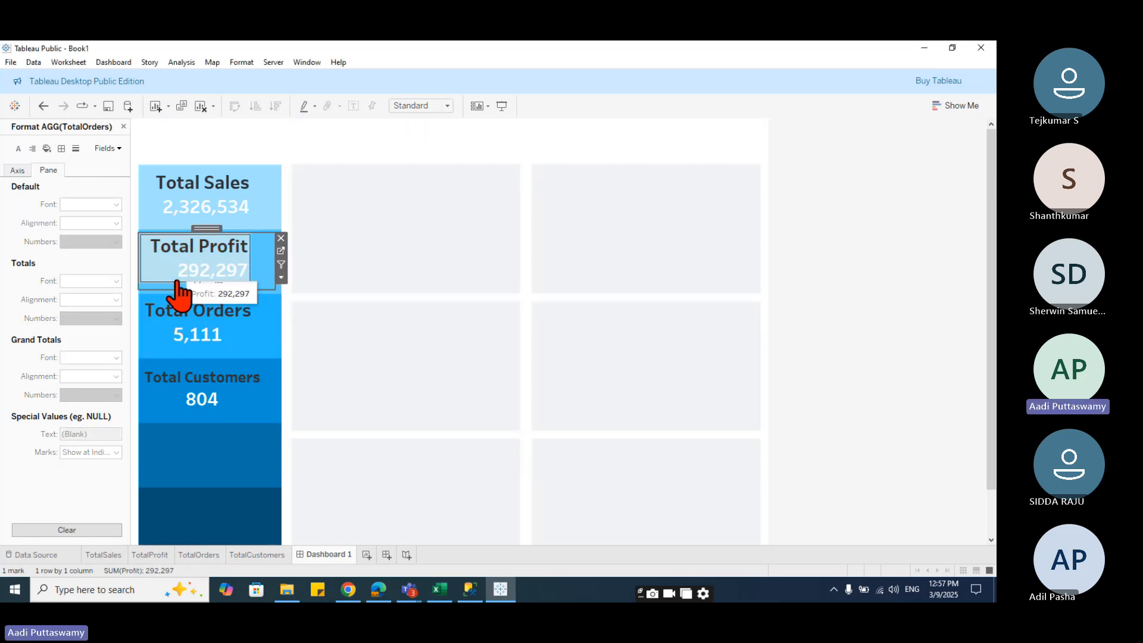
click(108, 148)
click(122, 162)
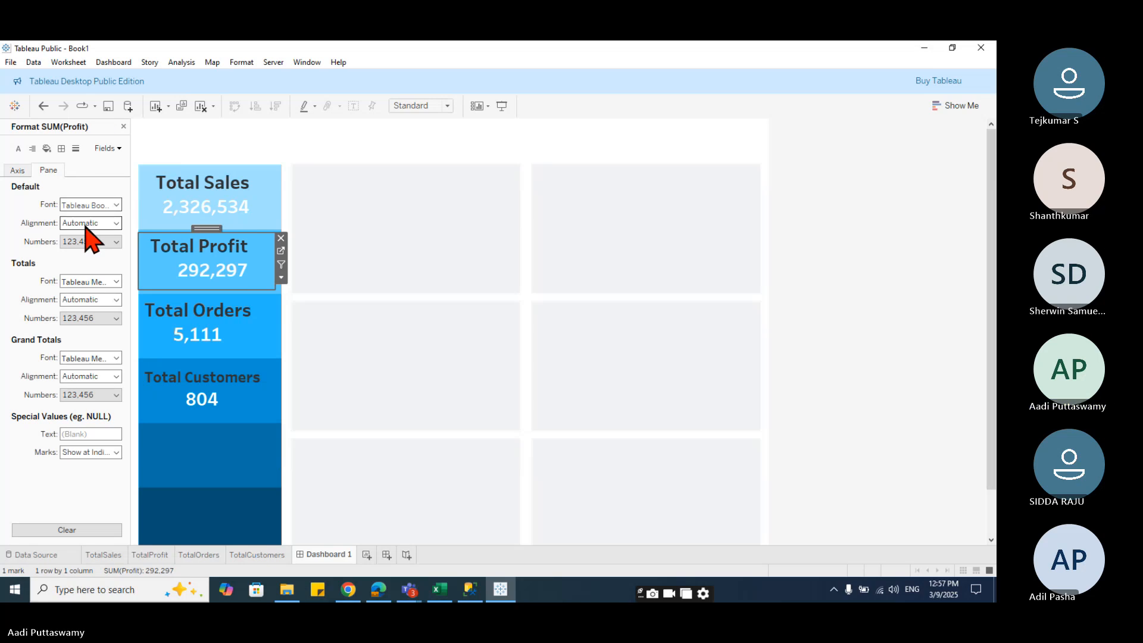
click(87, 224)
click(92, 273)
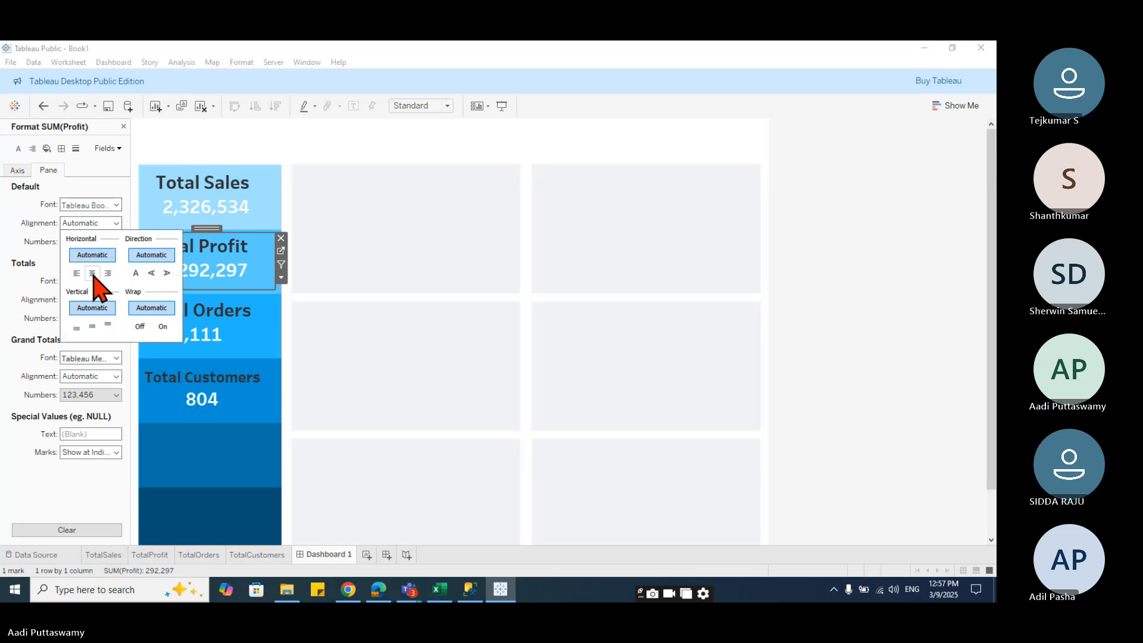
- Set the SUM(Sales) field's pane alignment to centre on the floating TotalSales sheet
click(224, 212)
click(224, 212)
click(108, 148)
click(122, 161)
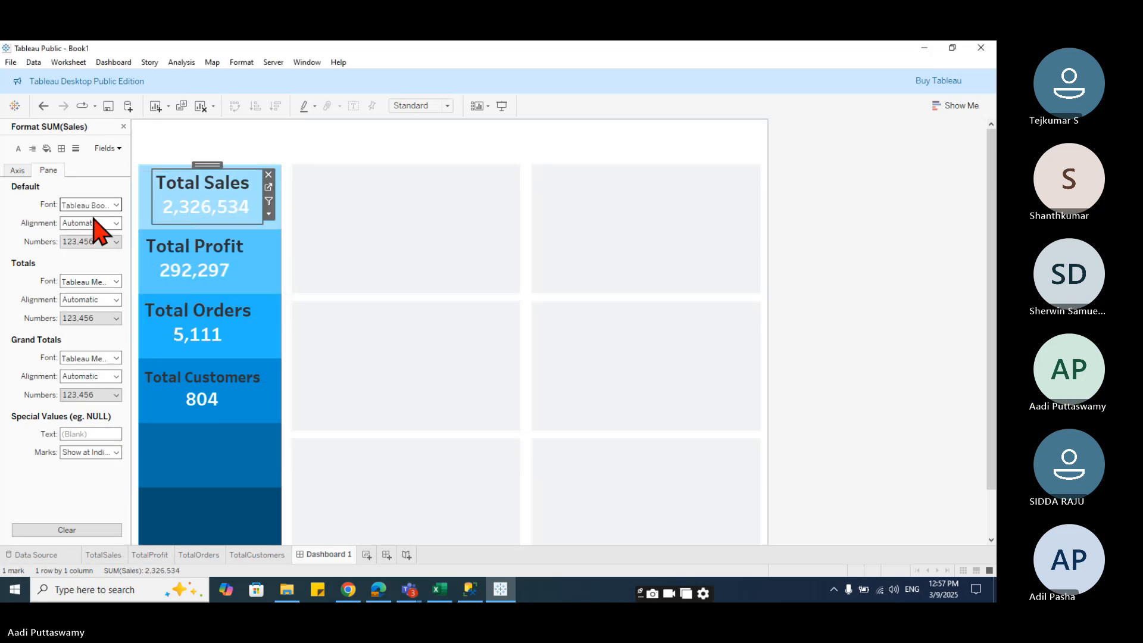
click(95, 224)
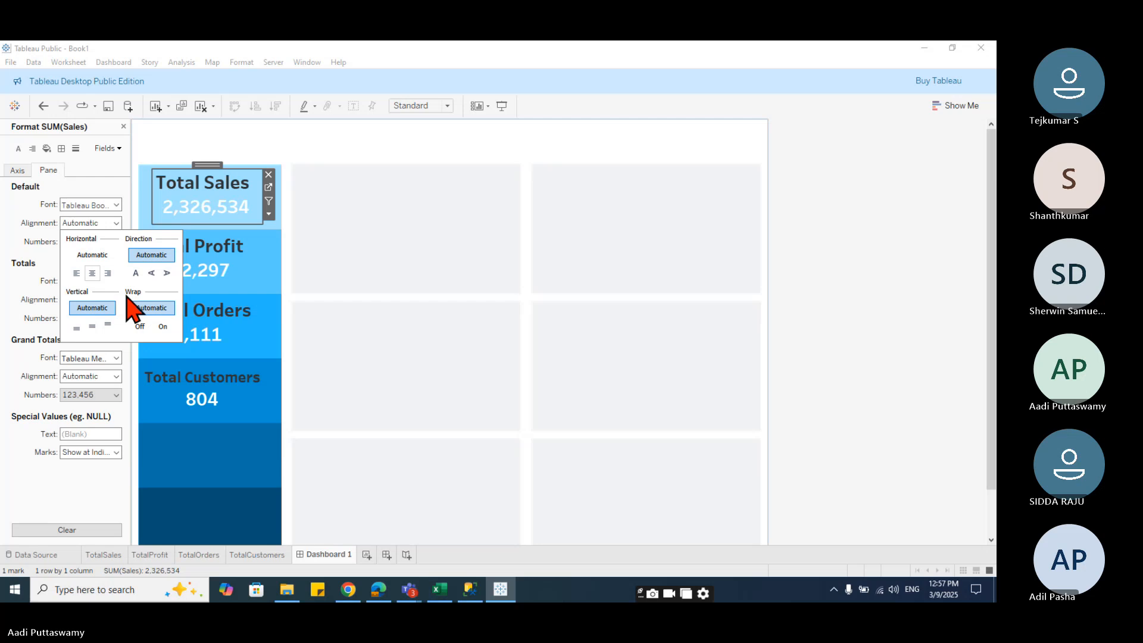
click(383, 498)
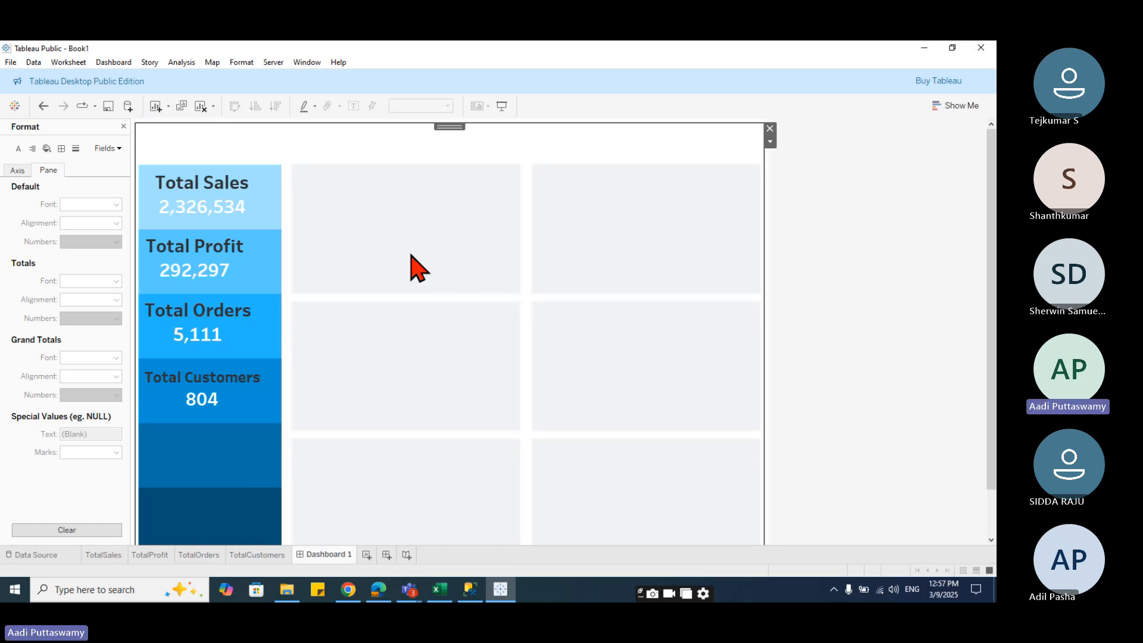
- Add a new worksheet and rename it Region
scroll(534, 454, down, 2)
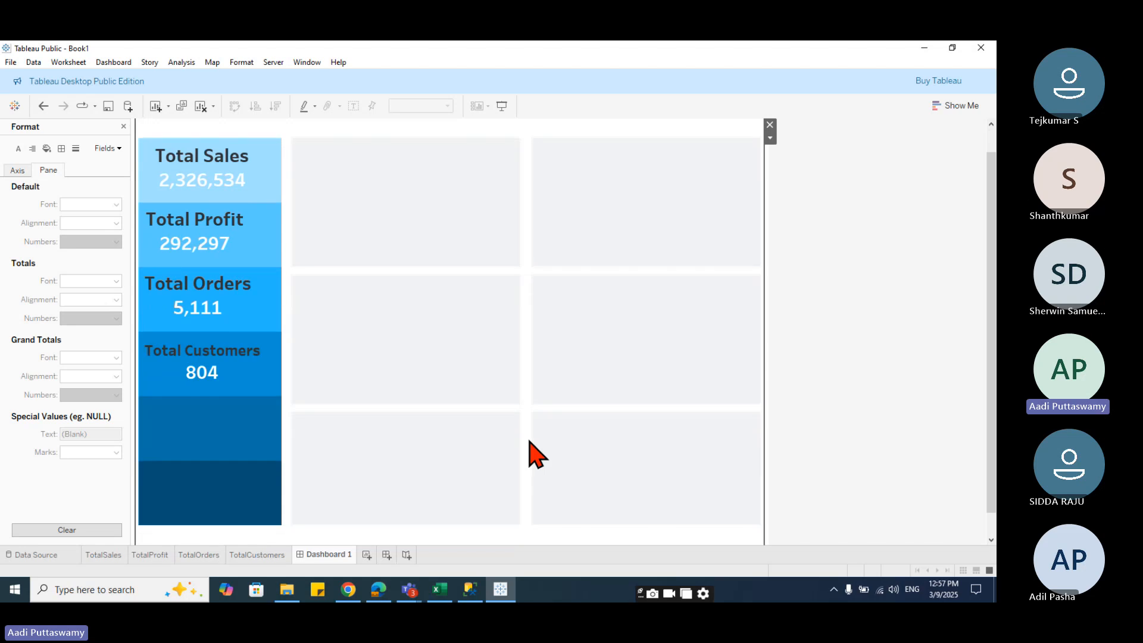
scroll(533, 454, up, 2)
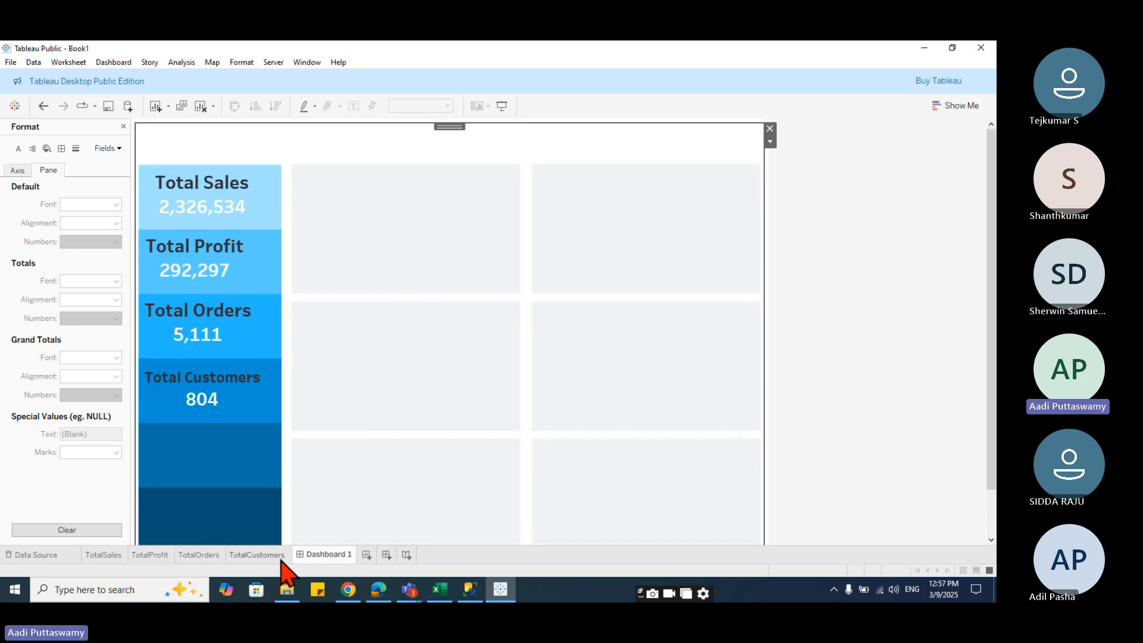
click(366, 555)
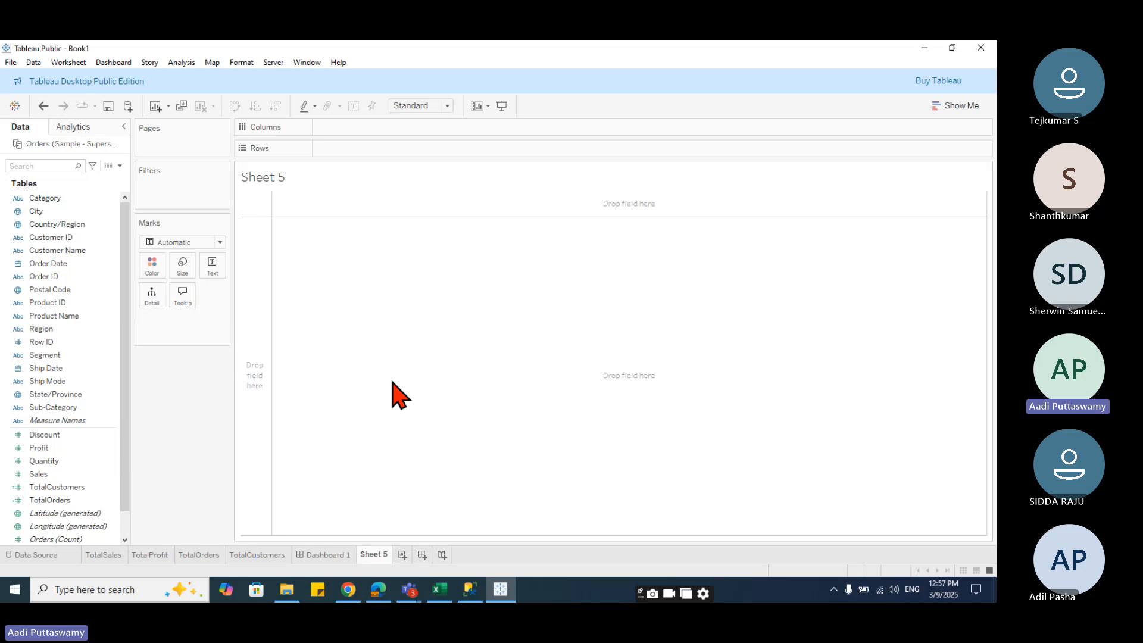
click(325, 554)
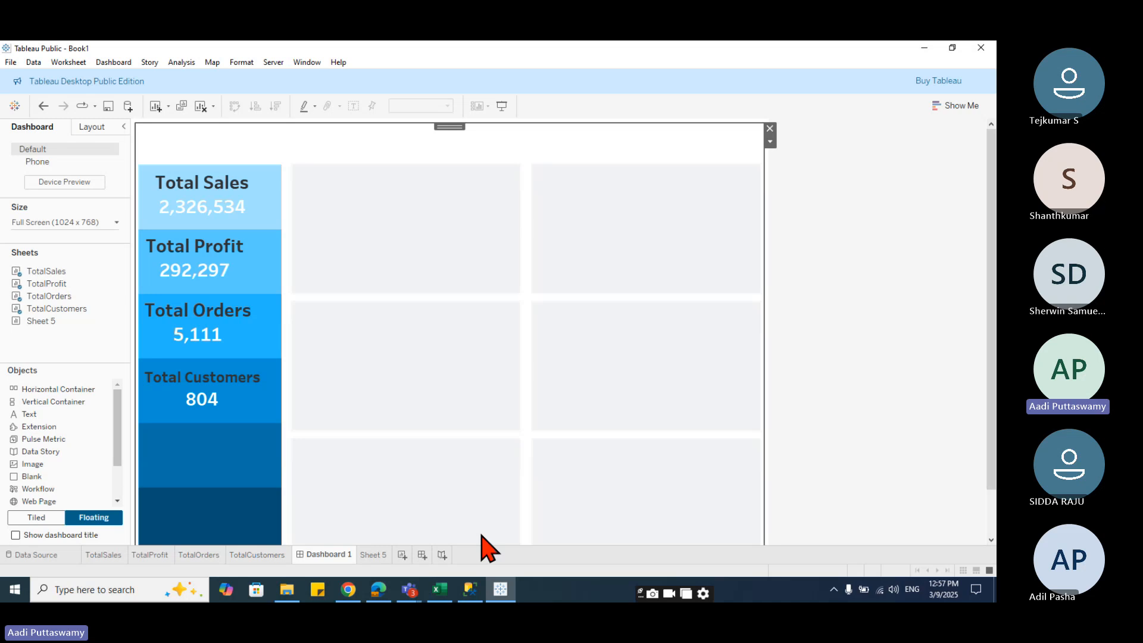
double_click(378, 555)
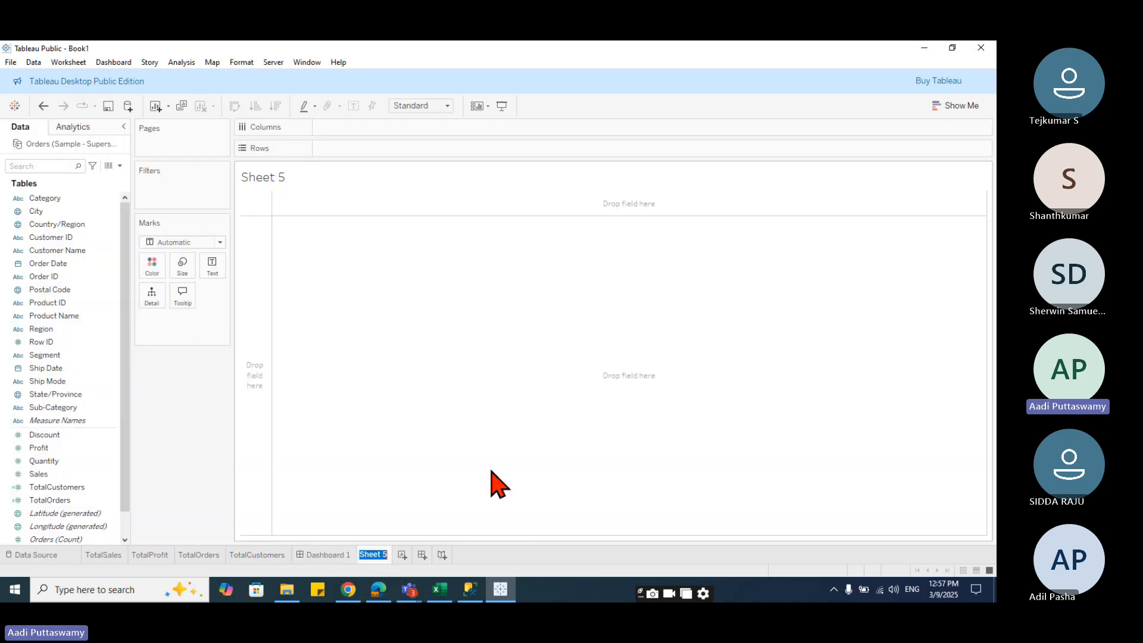
text(Region)
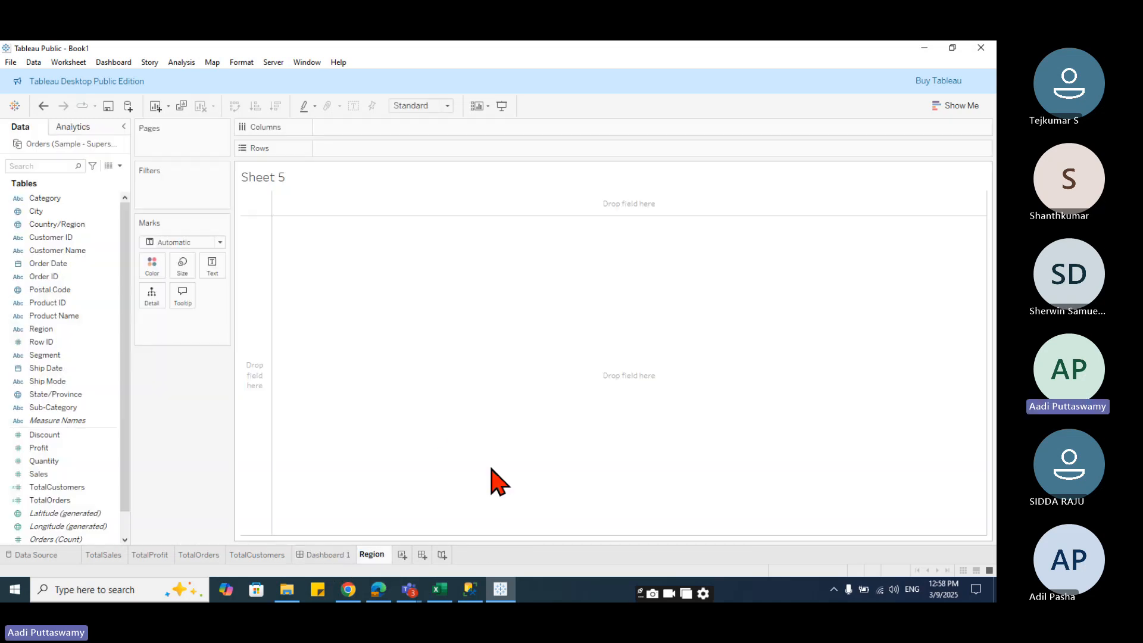
key(Return)
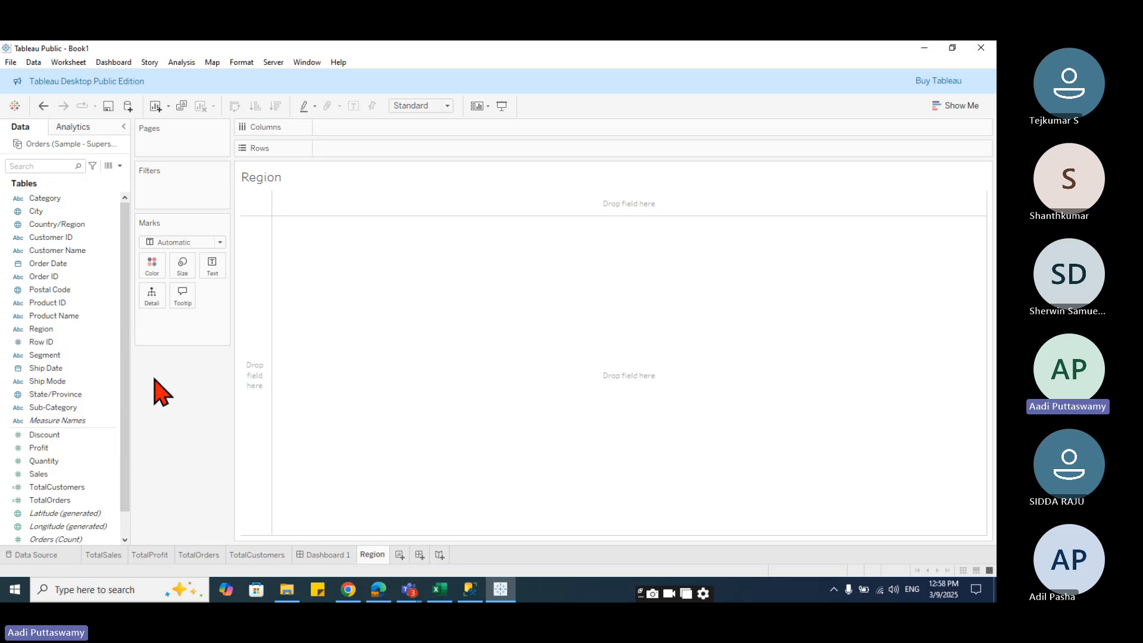
- Build a bar chart of Sales by Region and set the row grid lines to None
drag(64, 337, 360, 127)
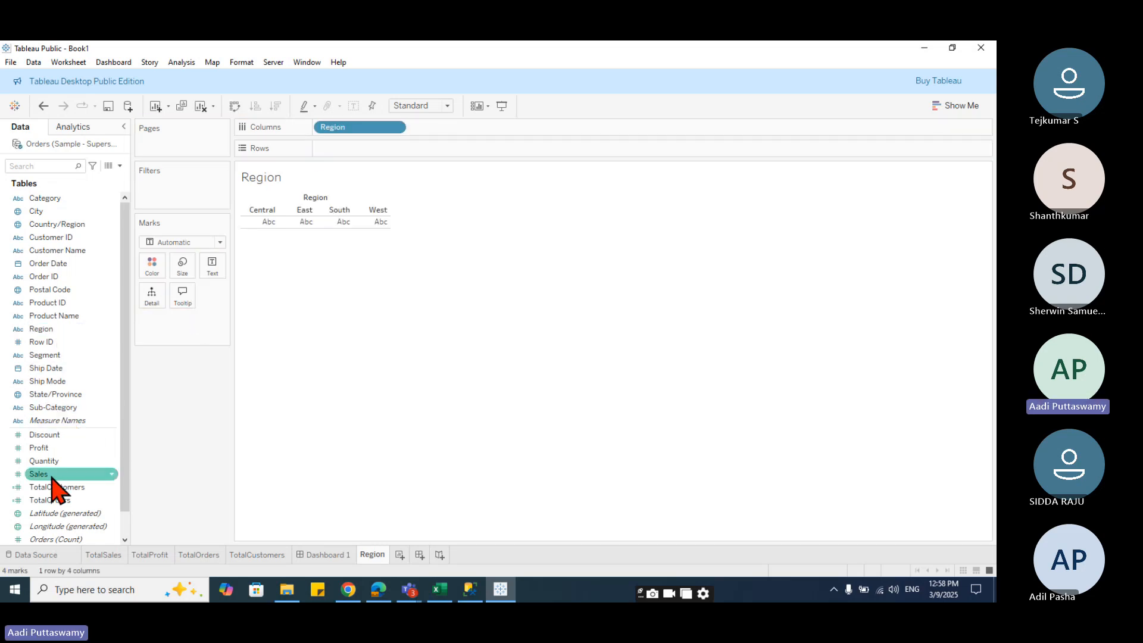
drag(51, 473, 354, 146)
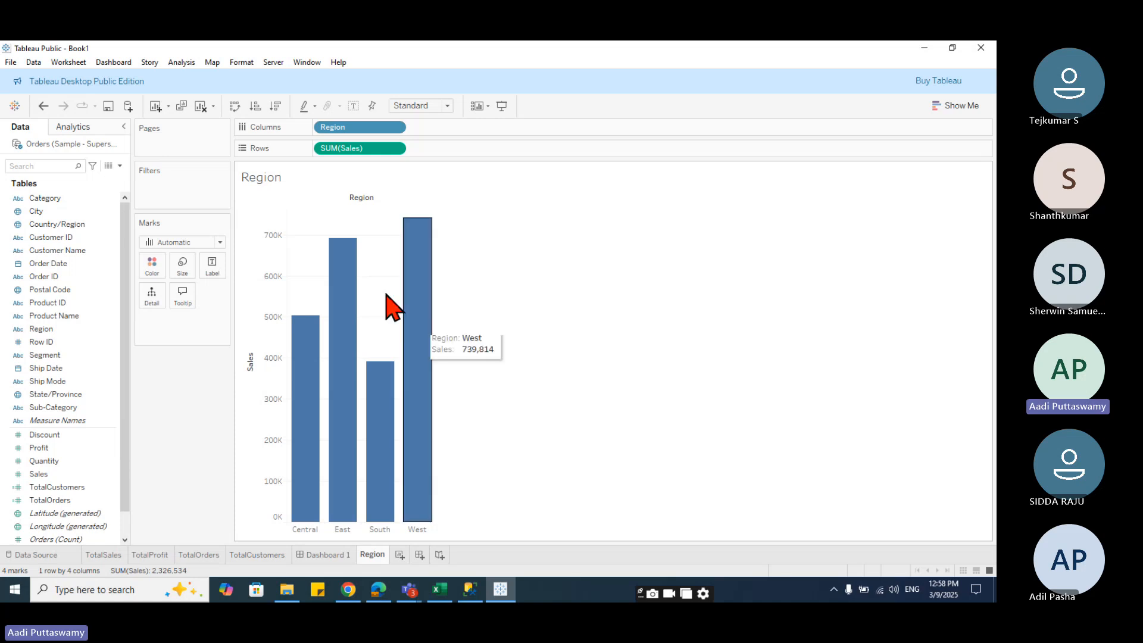
right_click(302, 278)
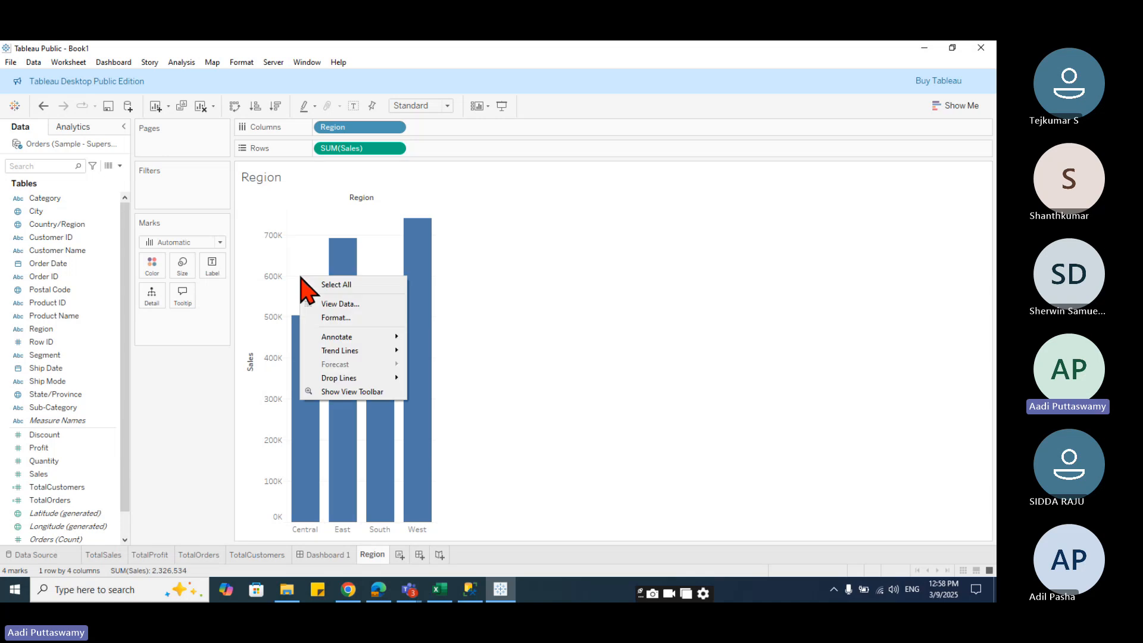
click(350, 315)
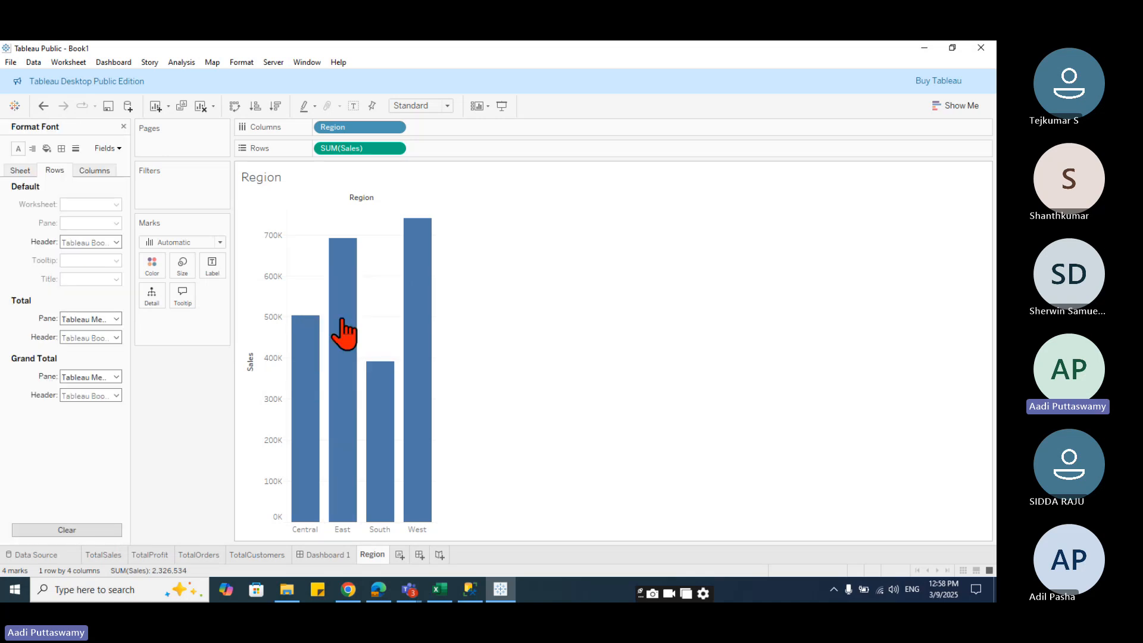
click(75, 148)
click(89, 204)
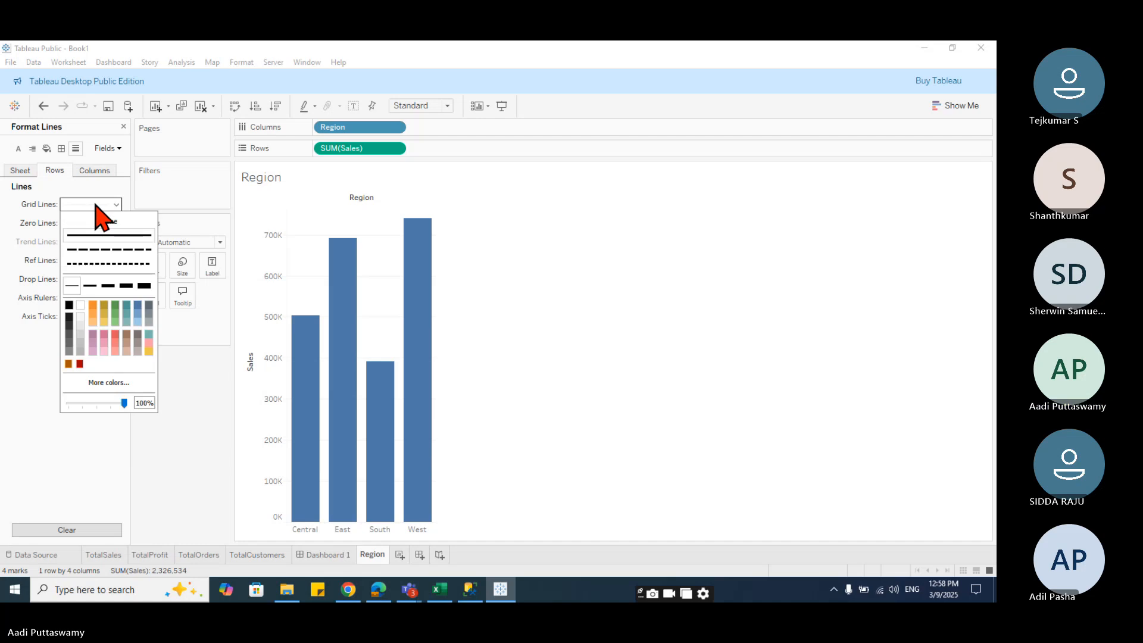
click(115, 220)
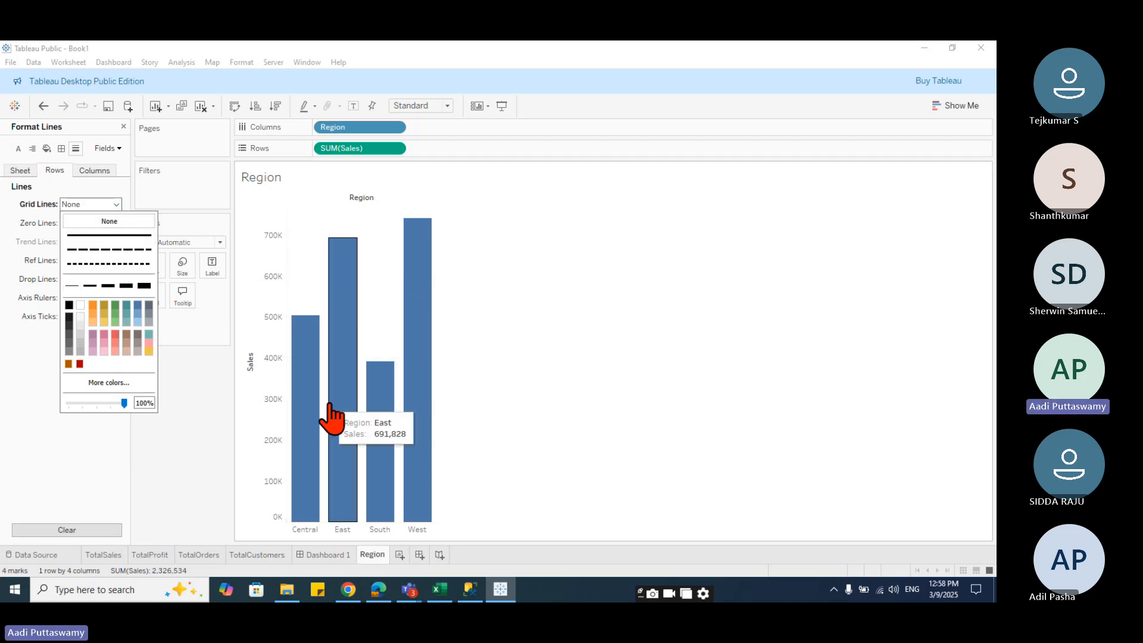
click(554, 354)
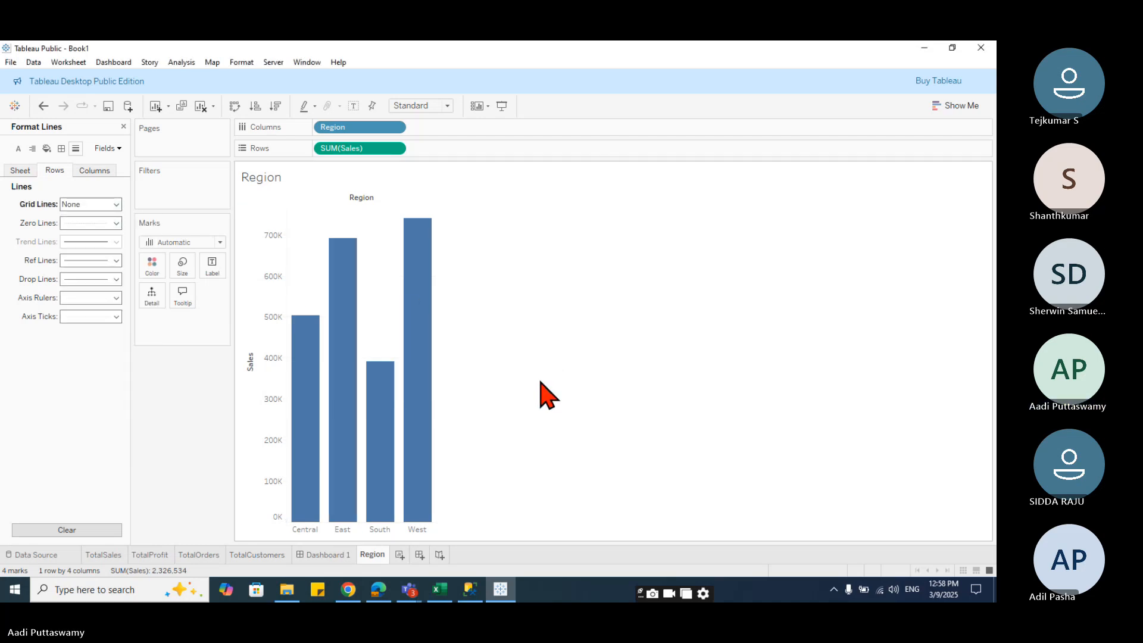
- On Dashboard 1, place the Region sheet as a floating chart over the first grey tile and resize it to fit
click(324, 554)
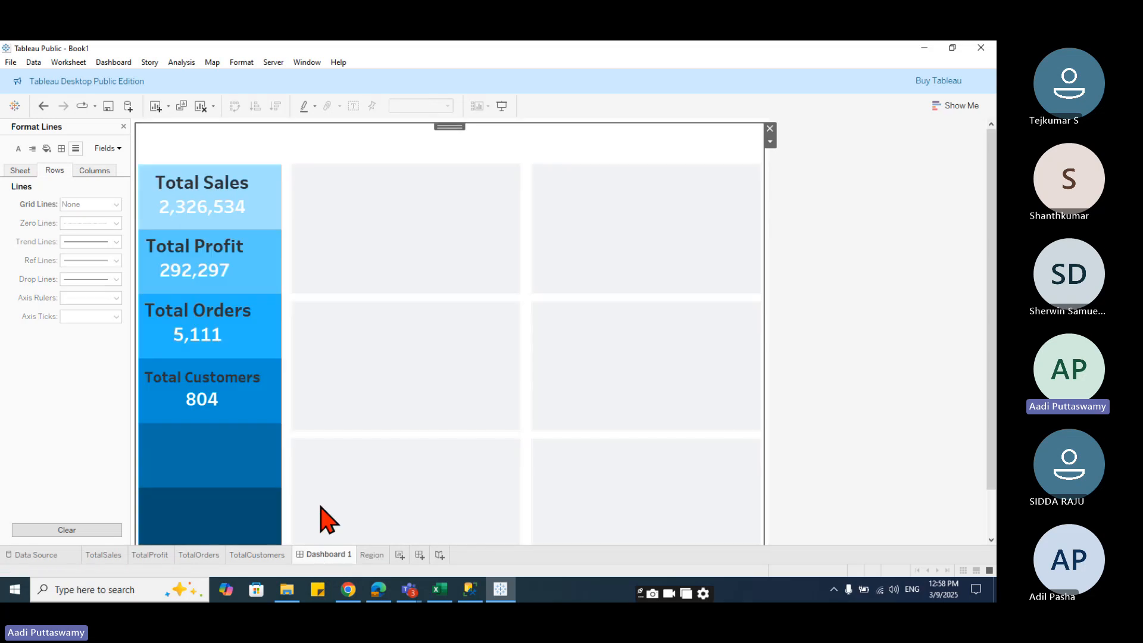
click(123, 127)
mouse_move(45, 321)
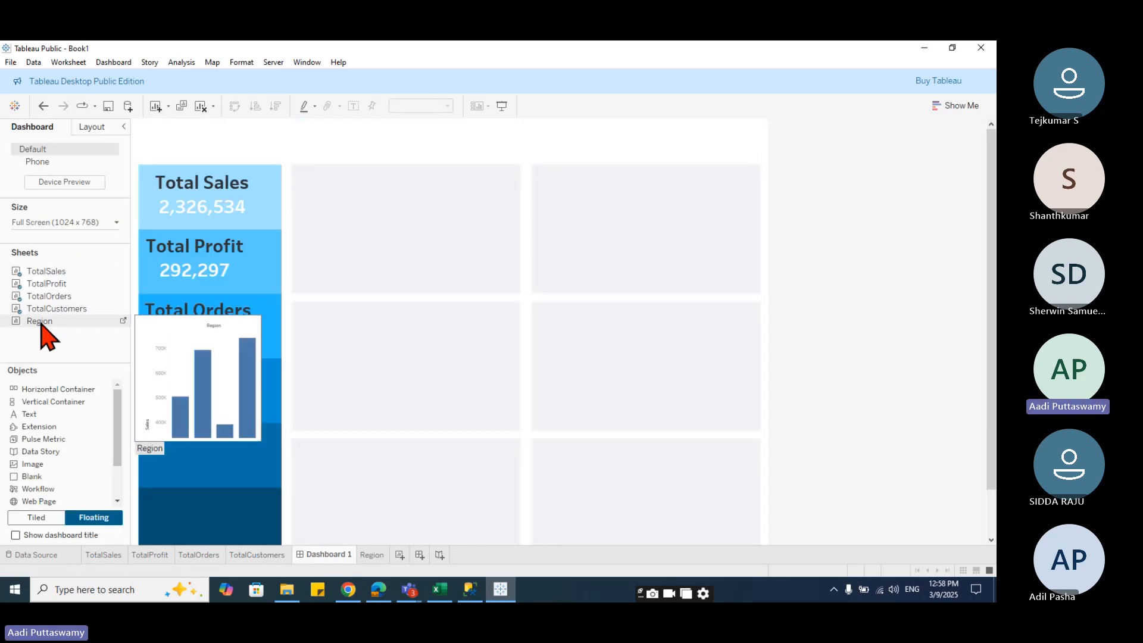
drag(42, 324, 294, 165)
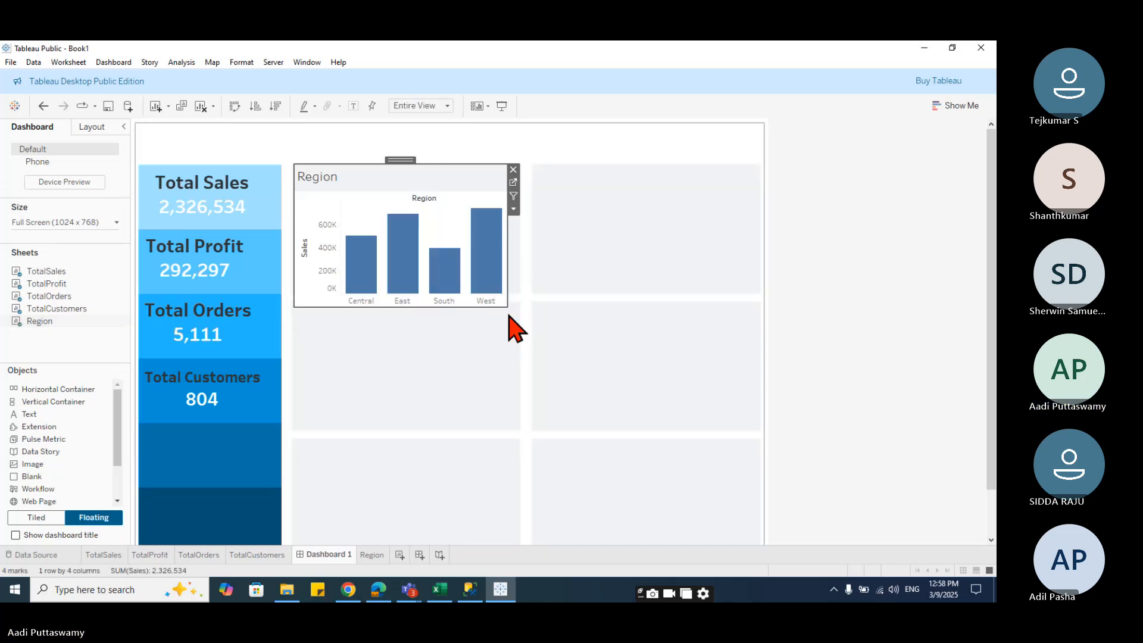
drag(509, 315, 517, 297)
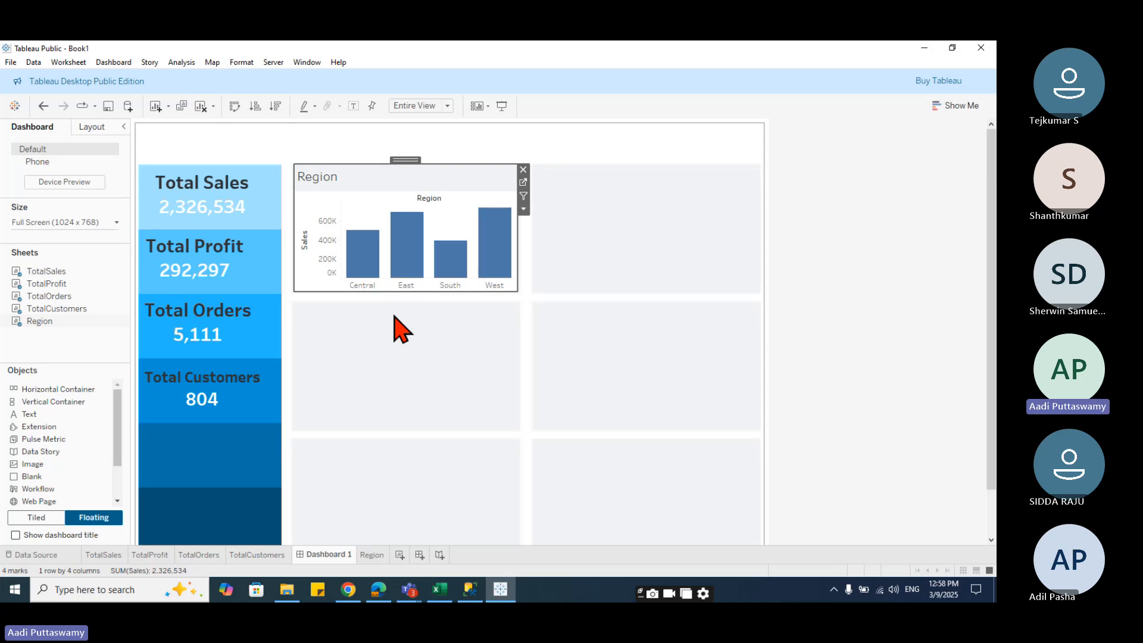
- Hide the title of the floating Region sheet
right_click(331, 179)
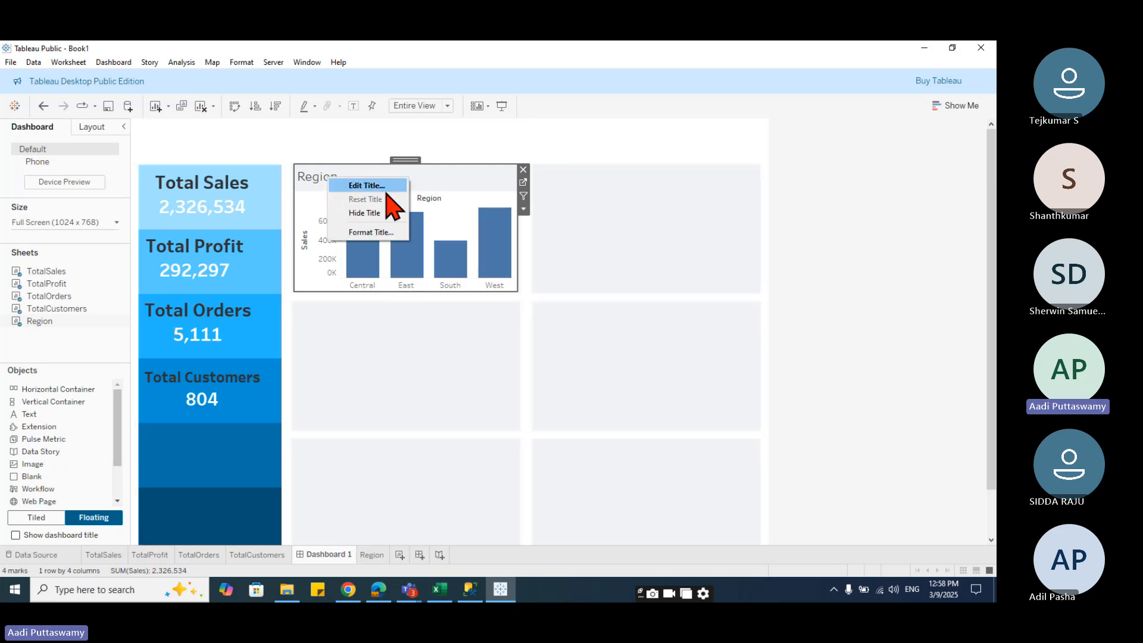
click(376, 213)
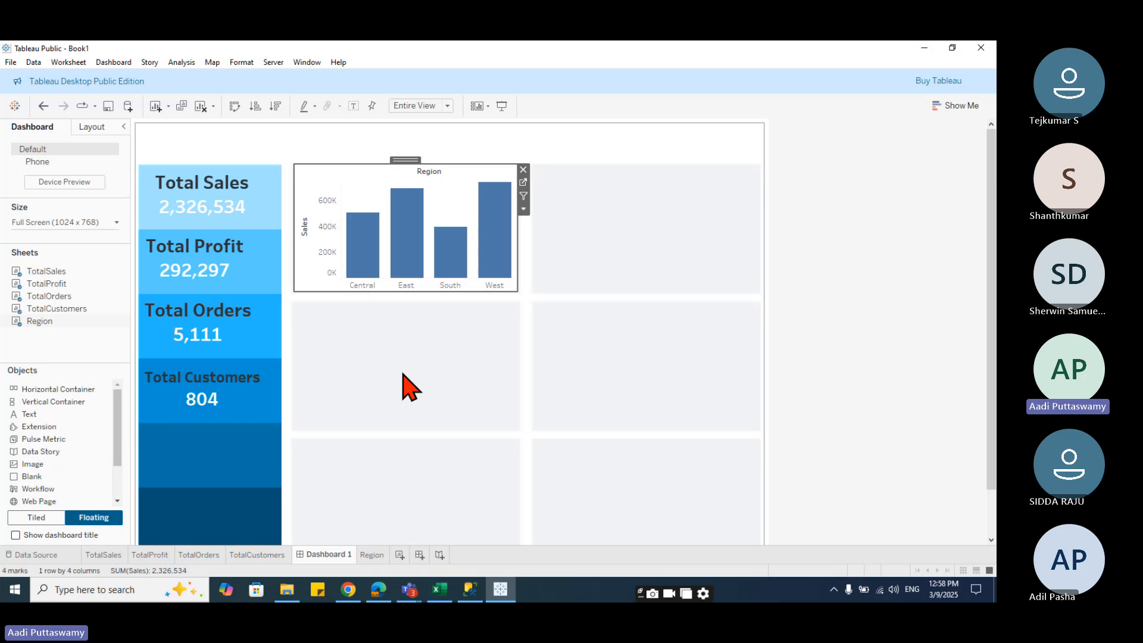
click(403, 375)
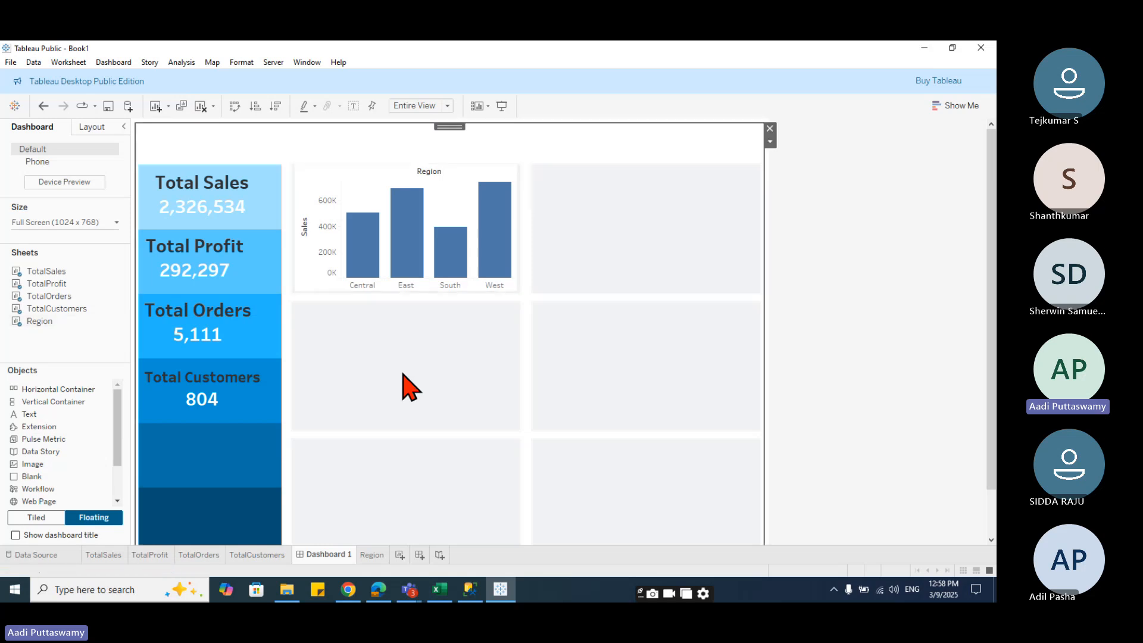
- Set the Region sheet's worksheet shading to None from the dashboard
click(365, 189)
right_click(363, 184)
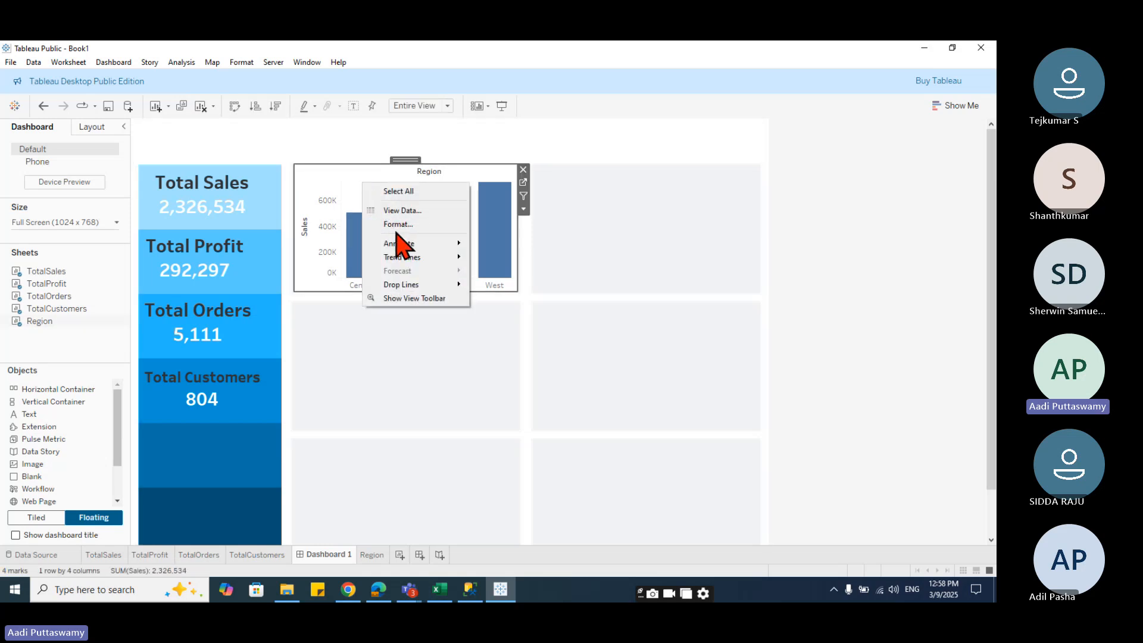
click(358, 214)
right_click(370, 172)
click(361, 190)
right_click(363, 191)
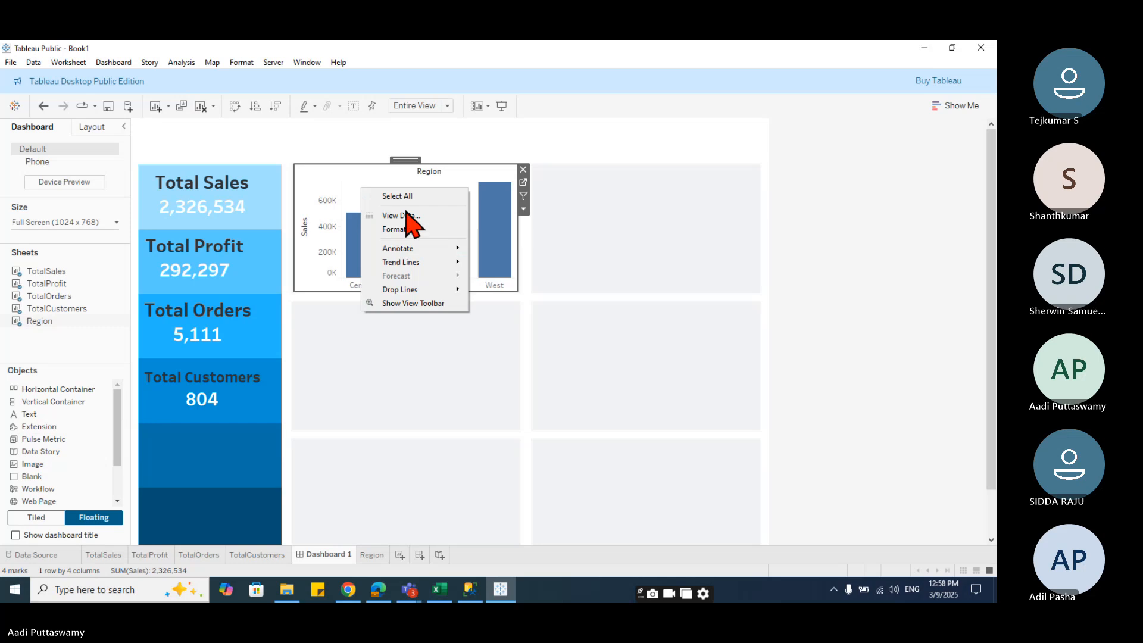
click(410, 230)
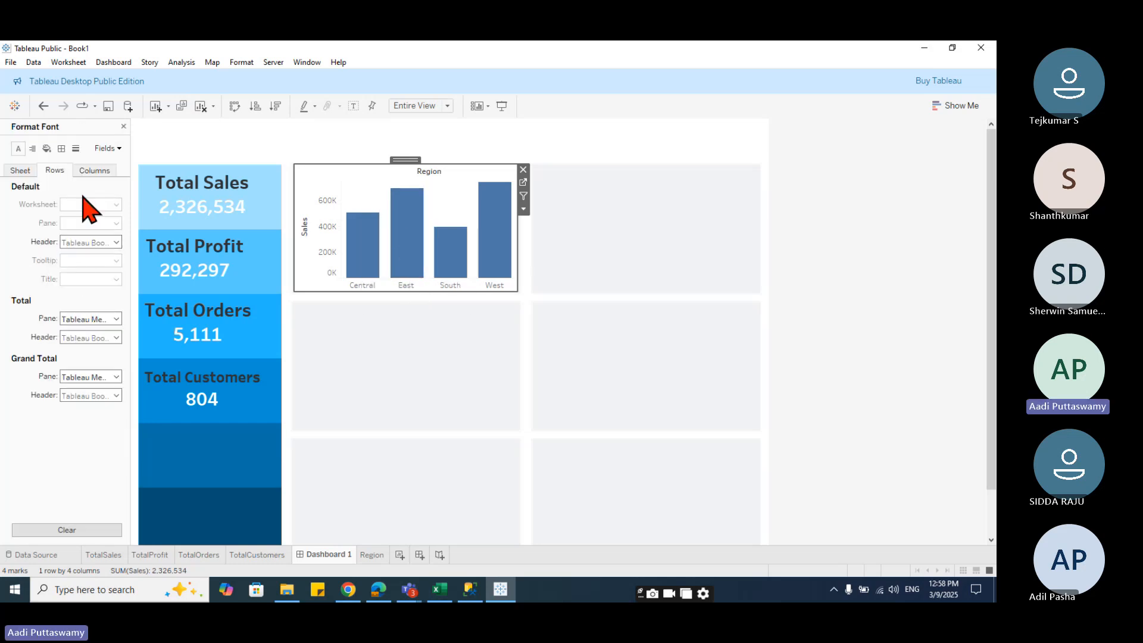
click(47, 148)
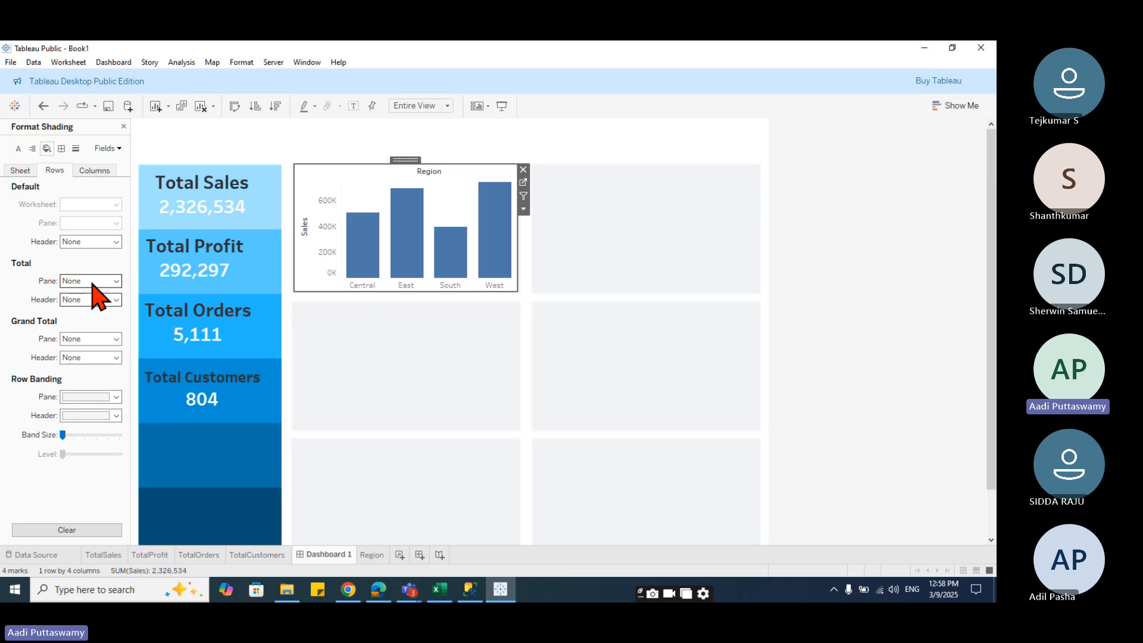
click(108, 148)
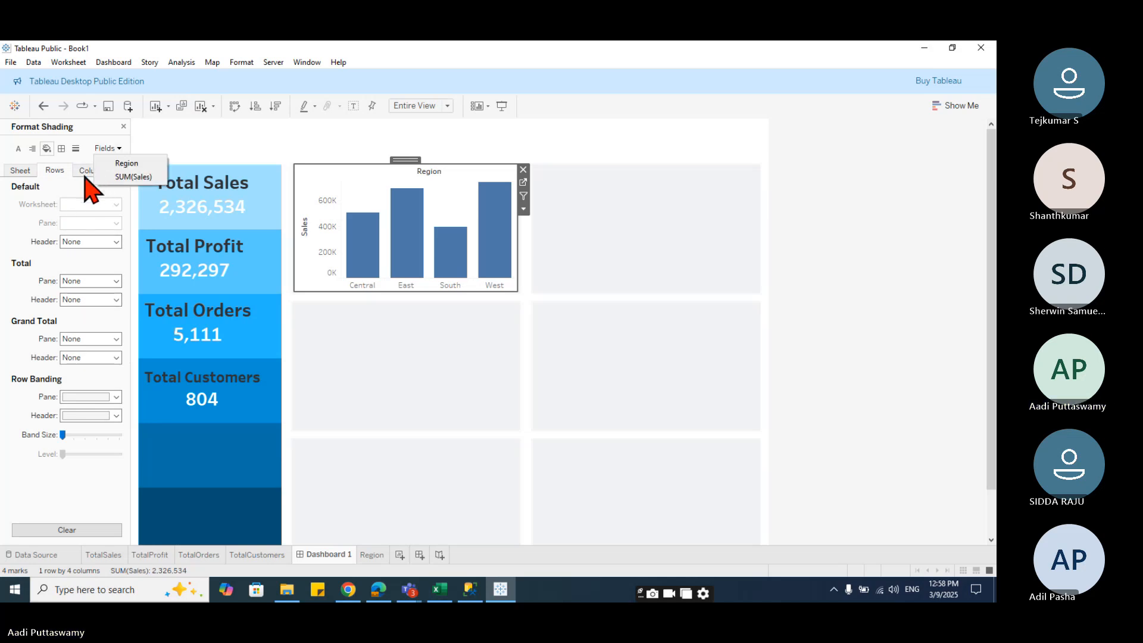
click(20, 172)
click(84, 204)
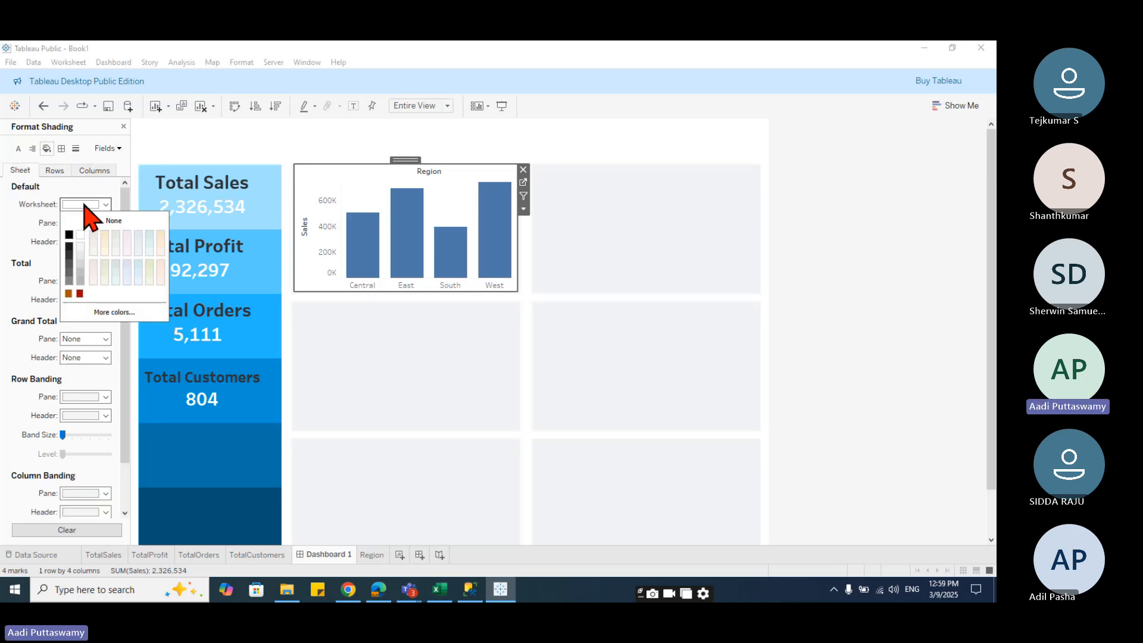
click(408, 390)
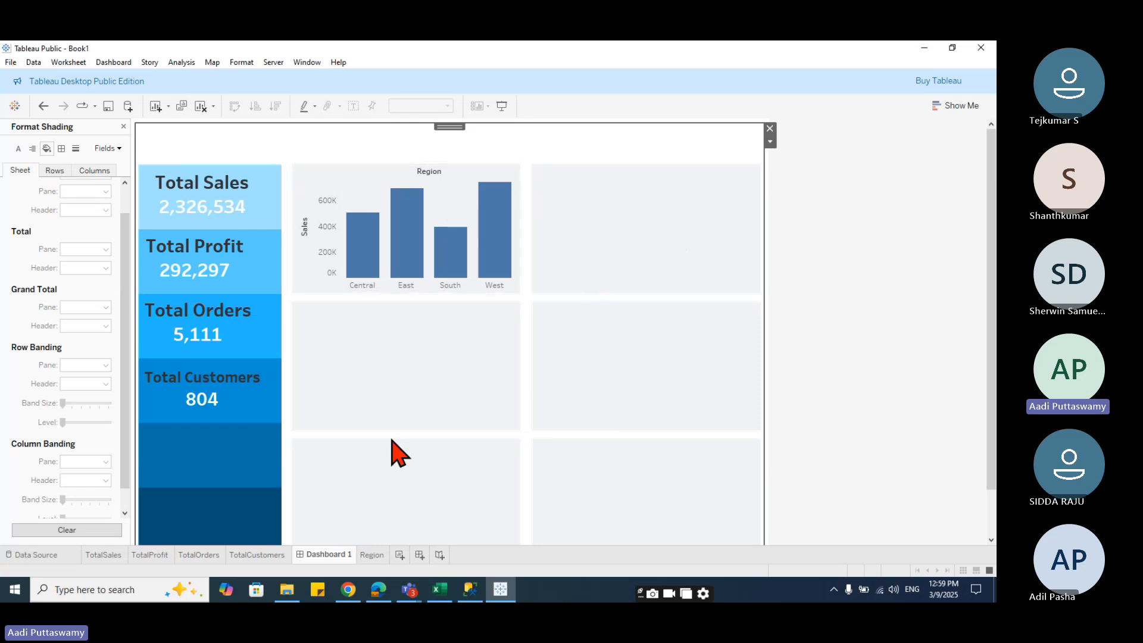
- Duplicate the Region worksheet
click(379, 563)
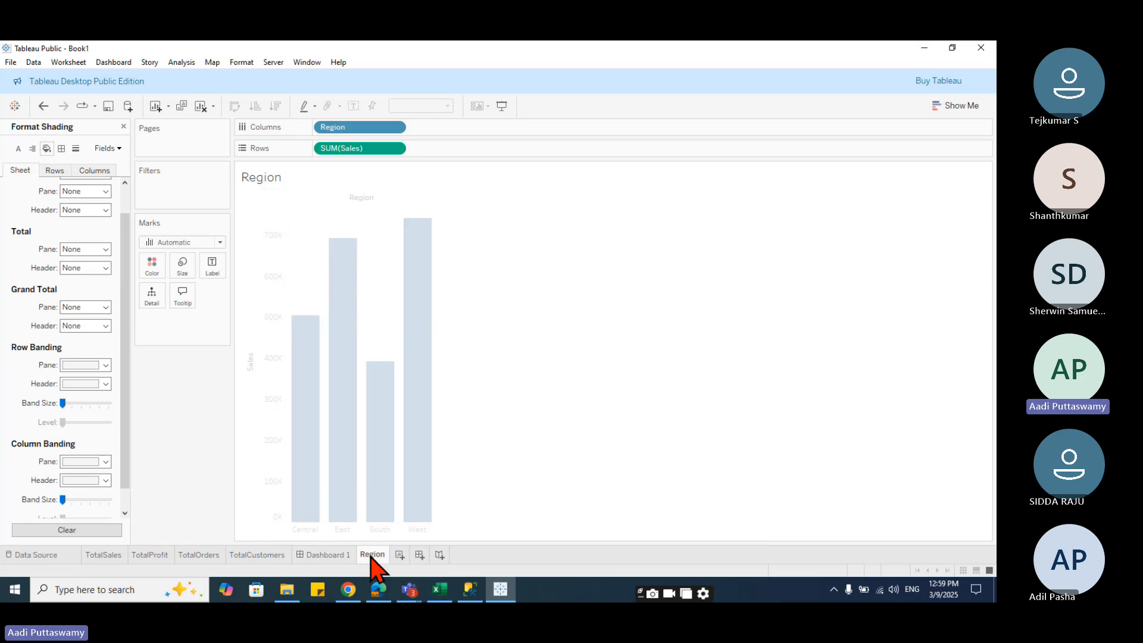
right_click(379, 564)
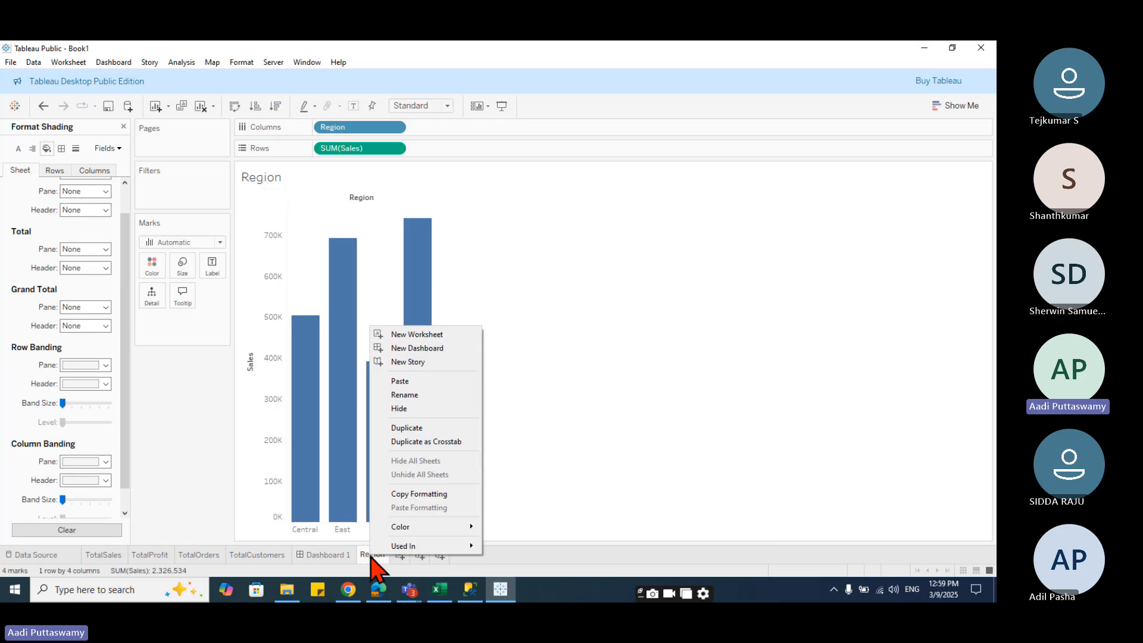
click(426, 429)
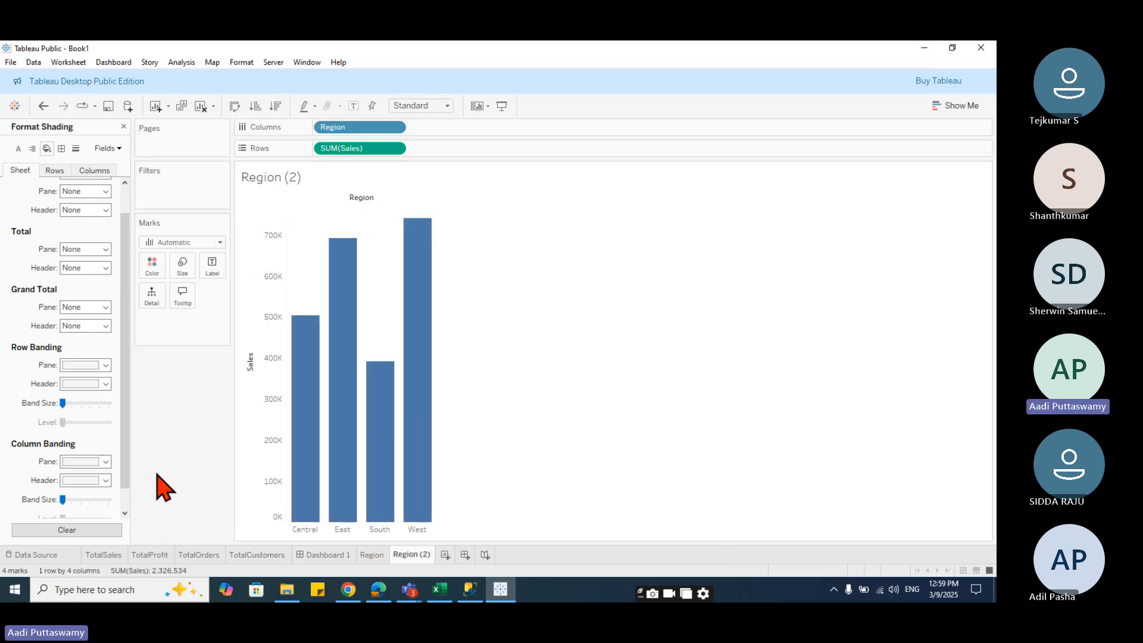
click(123, 127)
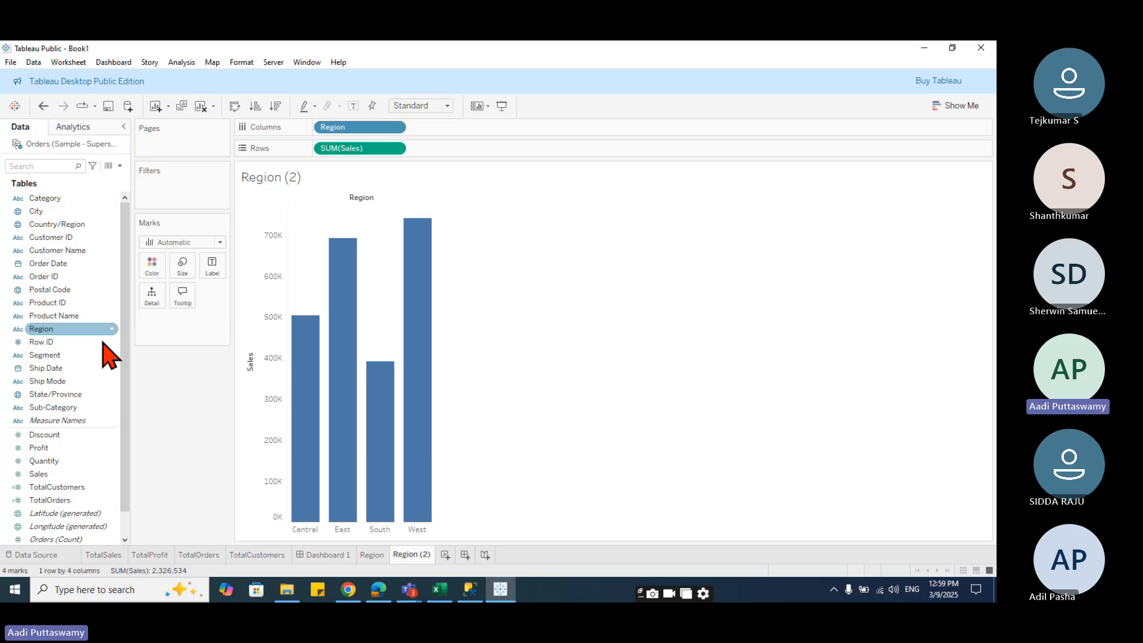
- Replace Region with Category on Columns in the duplicate and rename the sheet Category
click(62, 200)
drag(57, 198, 348, 129)
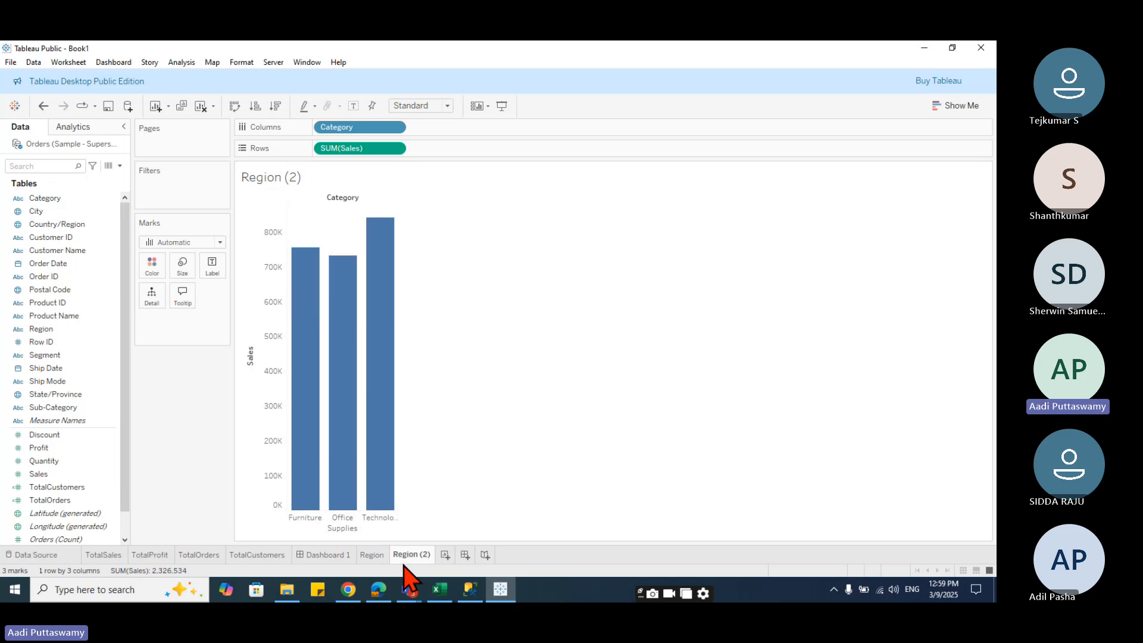
double_click(427, 554)
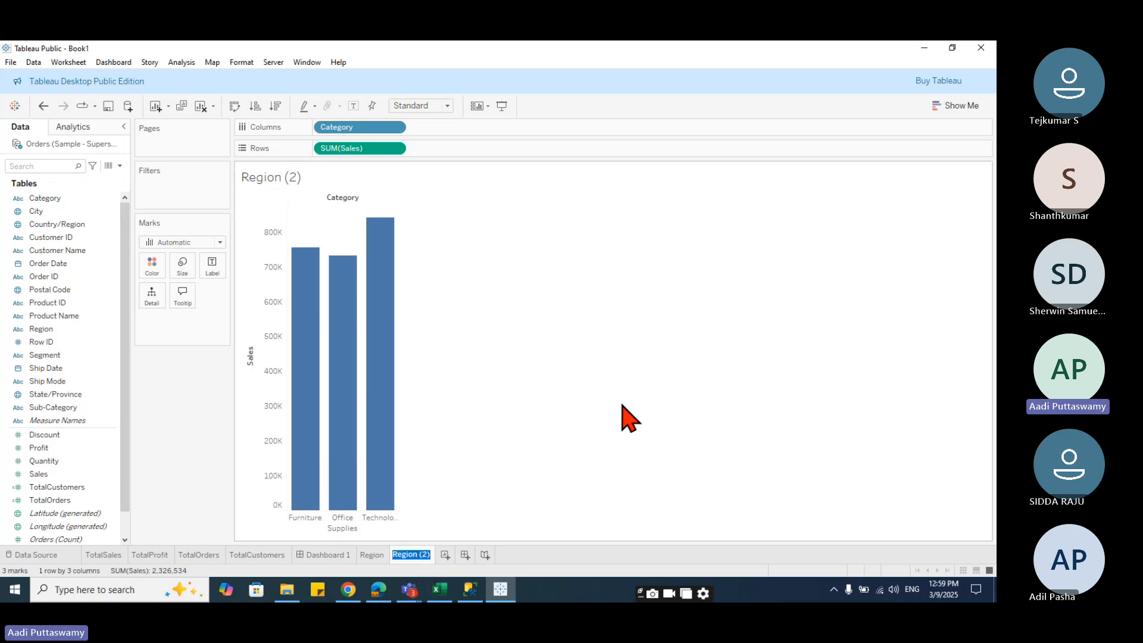
text(Category)
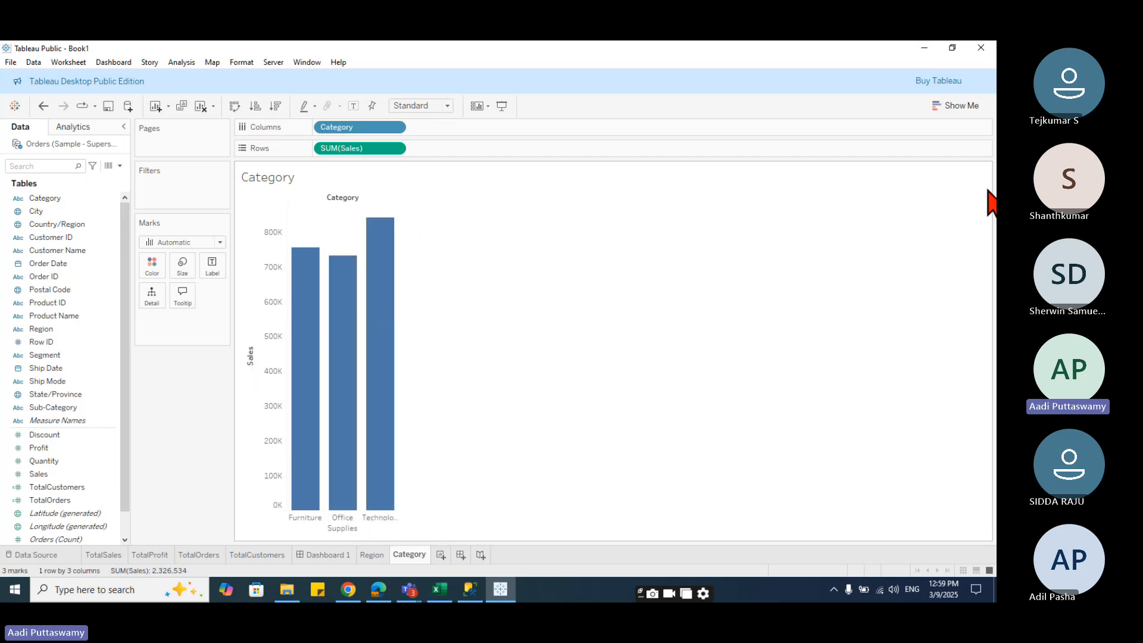
- Convert the Category sheet into a pie chart using Show Me
click(955, 105)
click(967, 168)
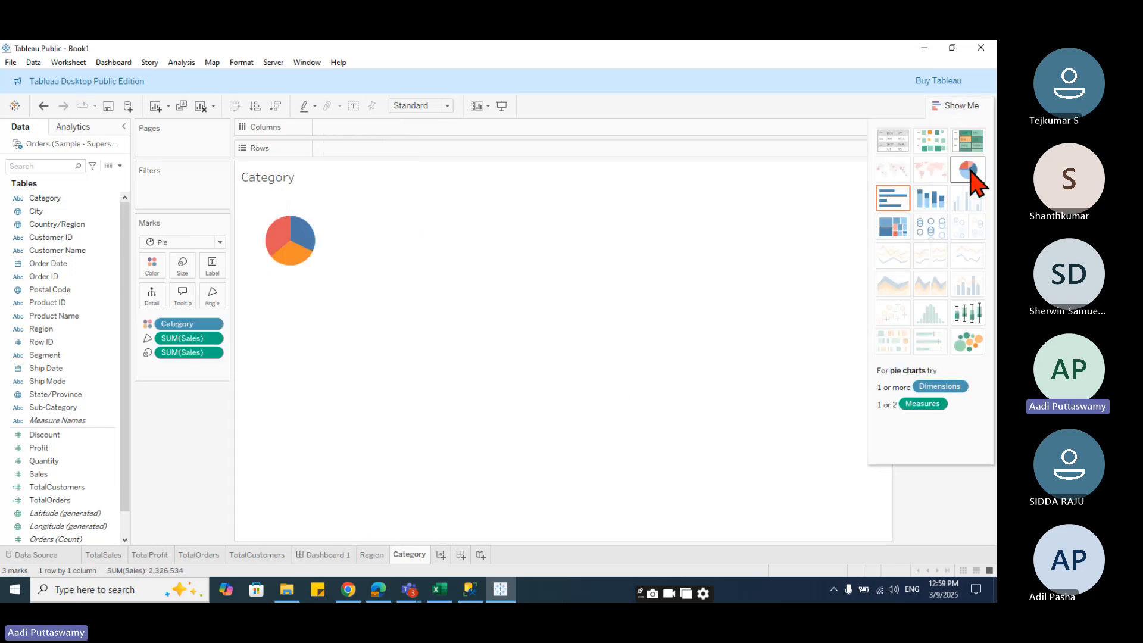
- Float the Category sheet onto the dashboard beside the Region chart and fit it into the top-right panel
click(319, 566)
drag(27, 333, 536, 168)
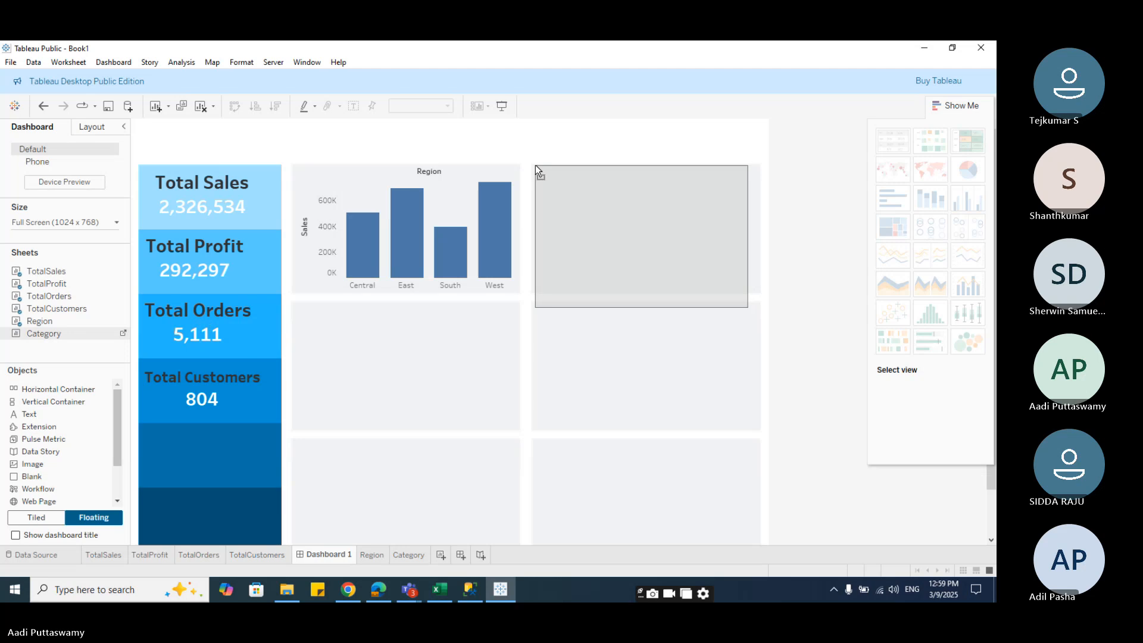
drag(688, 377, 694, 372)
drag(747, 308, 755, 288)
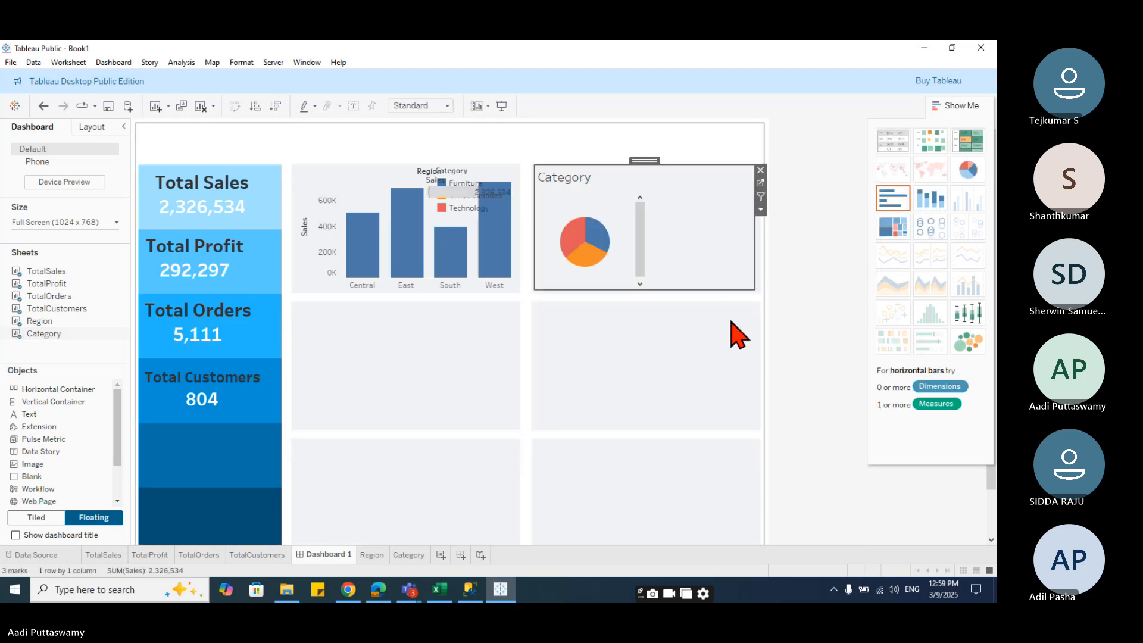
- Hide the title of the floating Category sheet
right_click(580, 179)
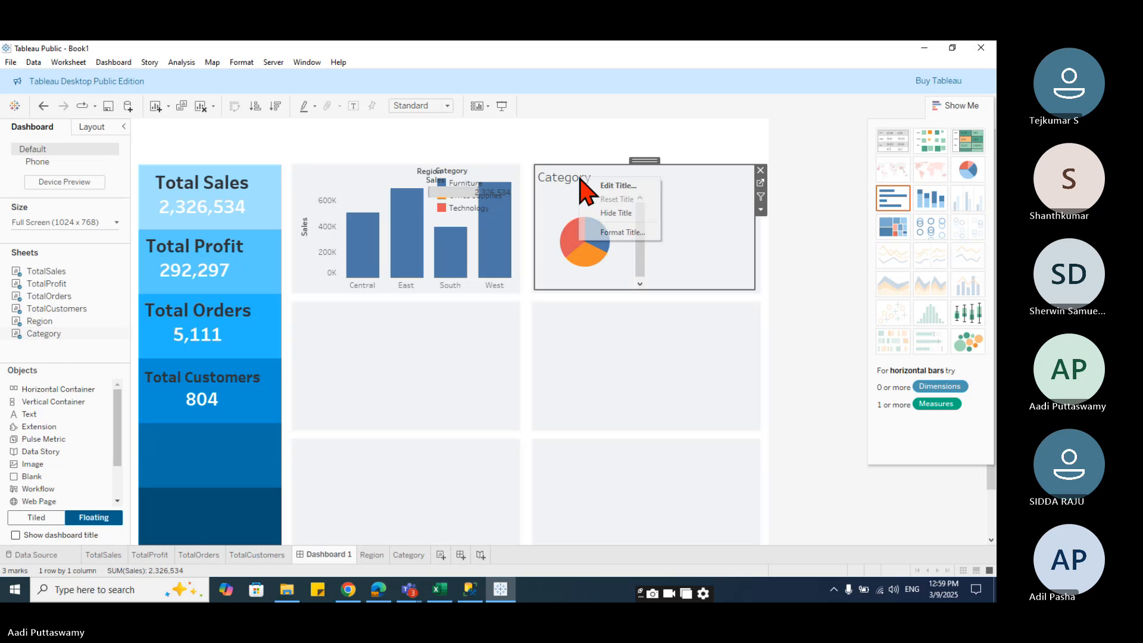
click(614, 214)
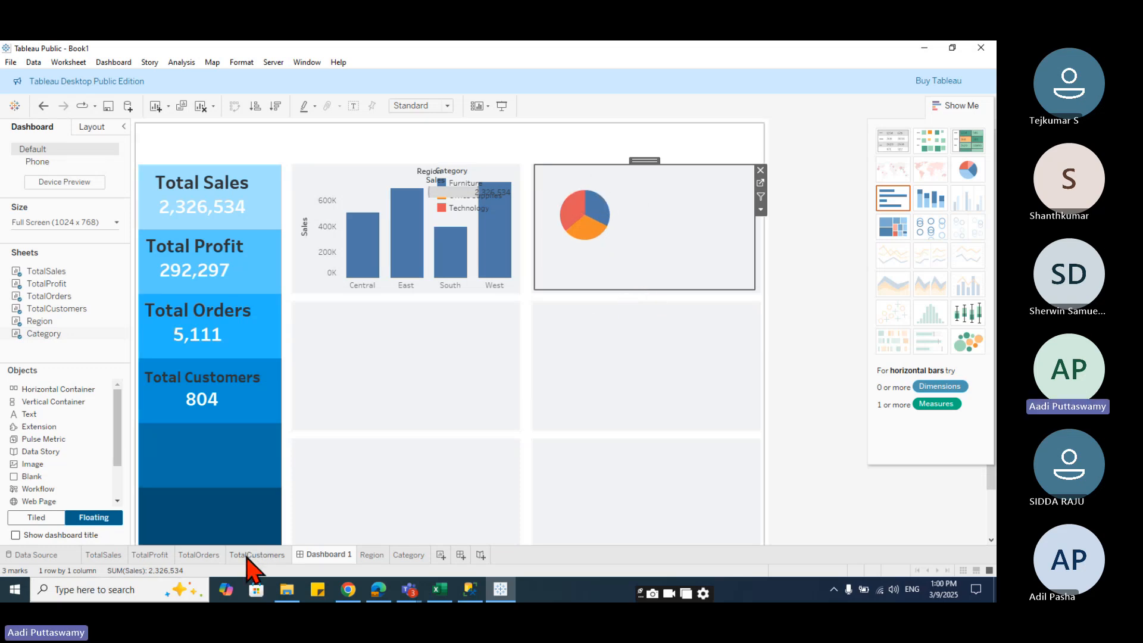
- Set the Category sheet's view to Entire View and enlarge the pie's mark size
click(407, 557)
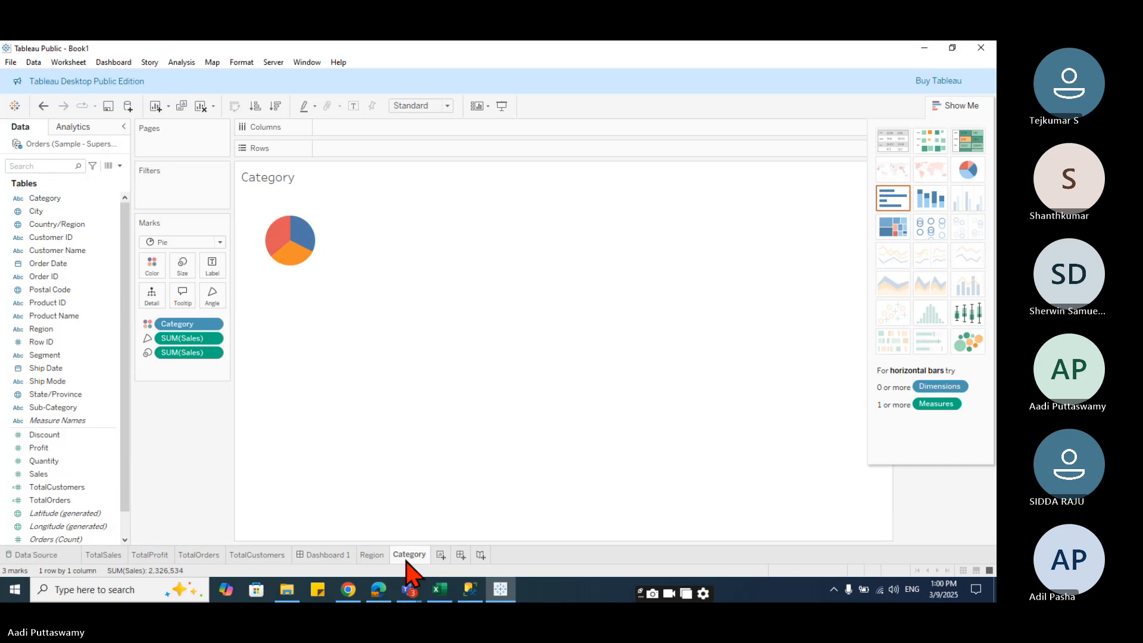
click(447, 106)
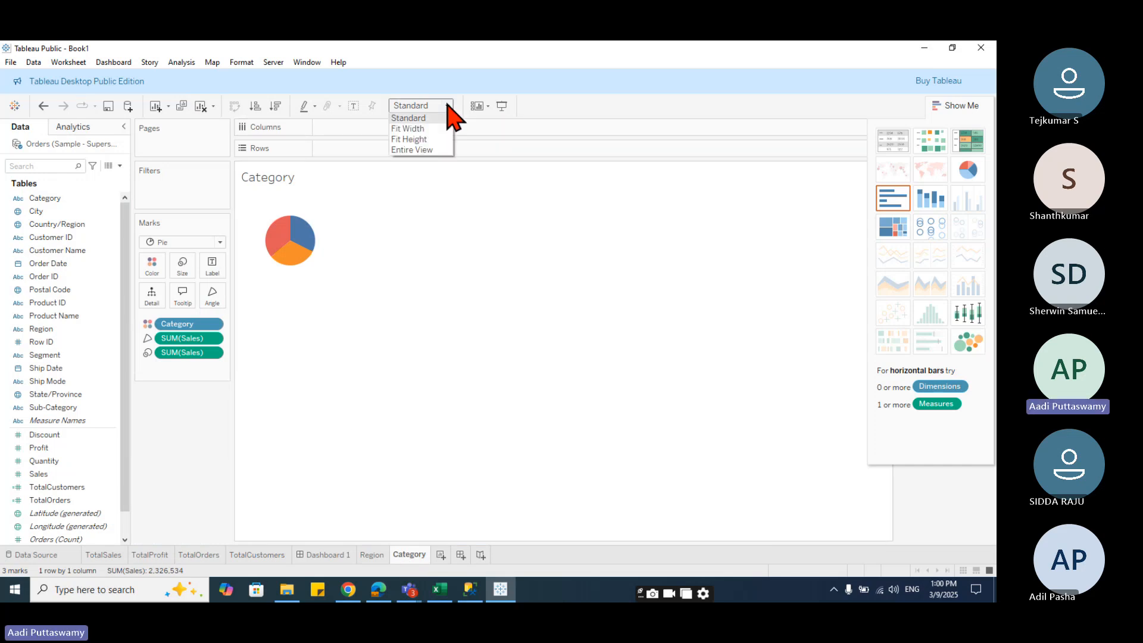
click(430, 151)
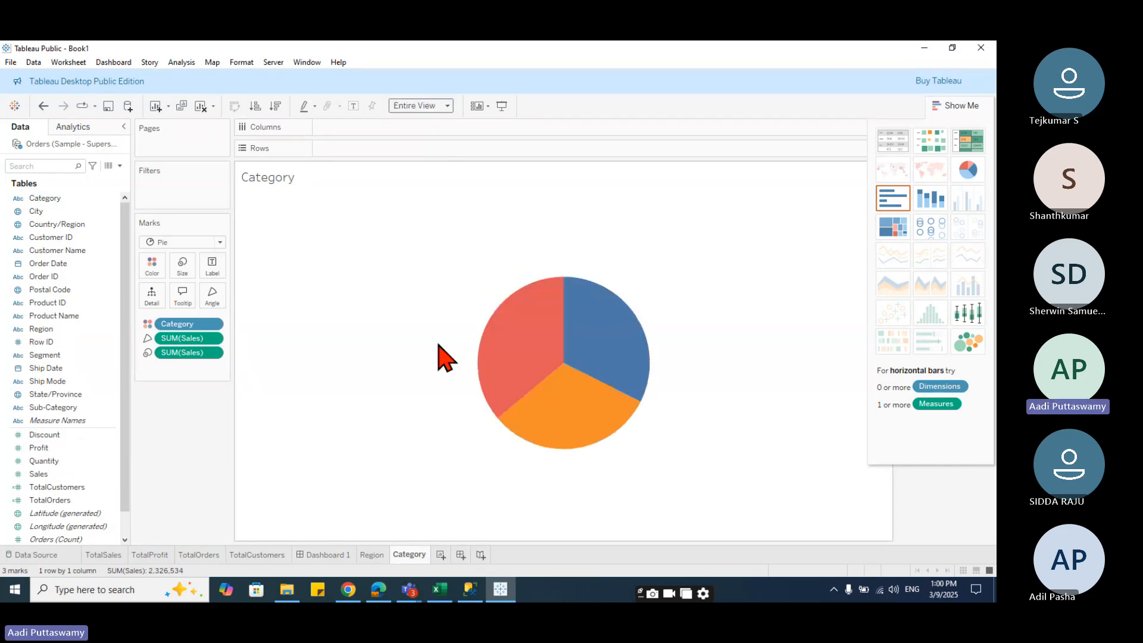
click(335, 556)
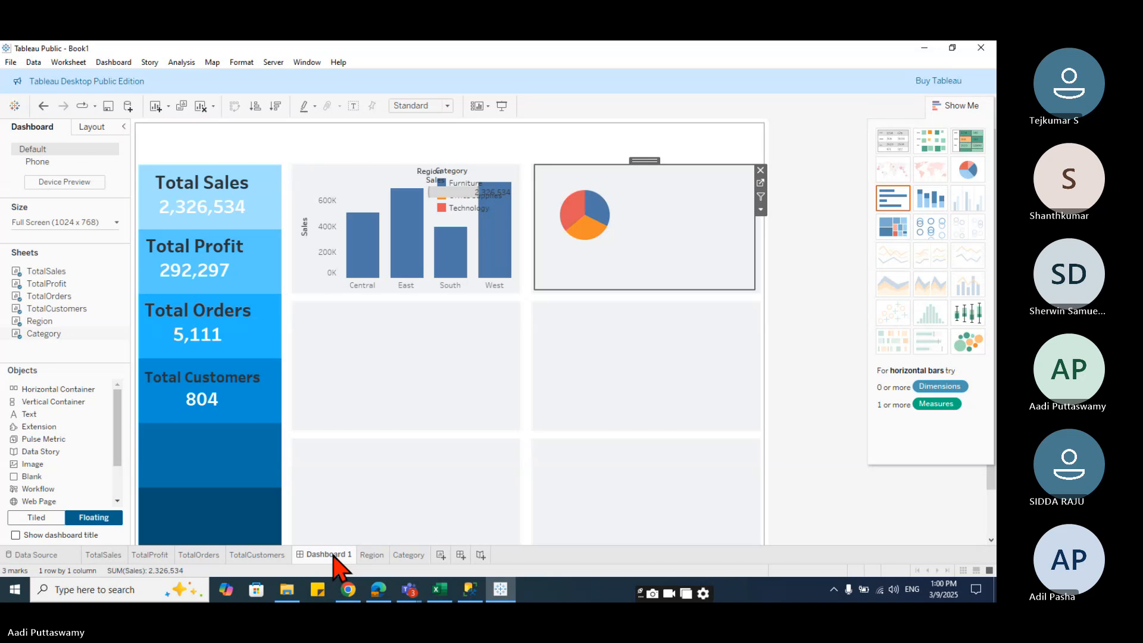
click(409, 555)
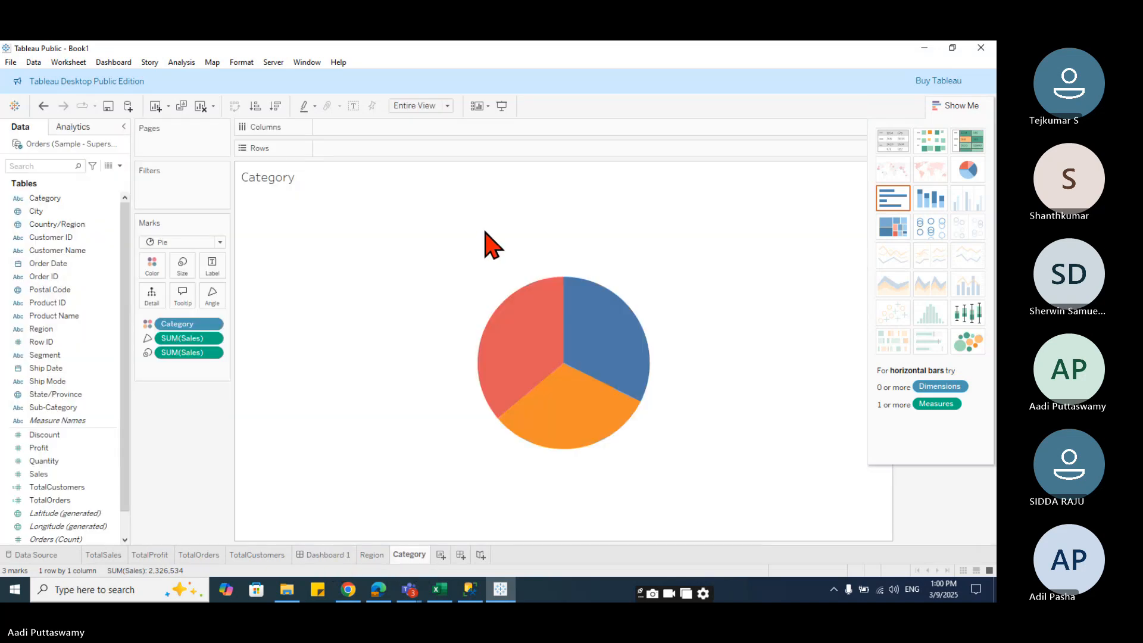
click(182, 266)
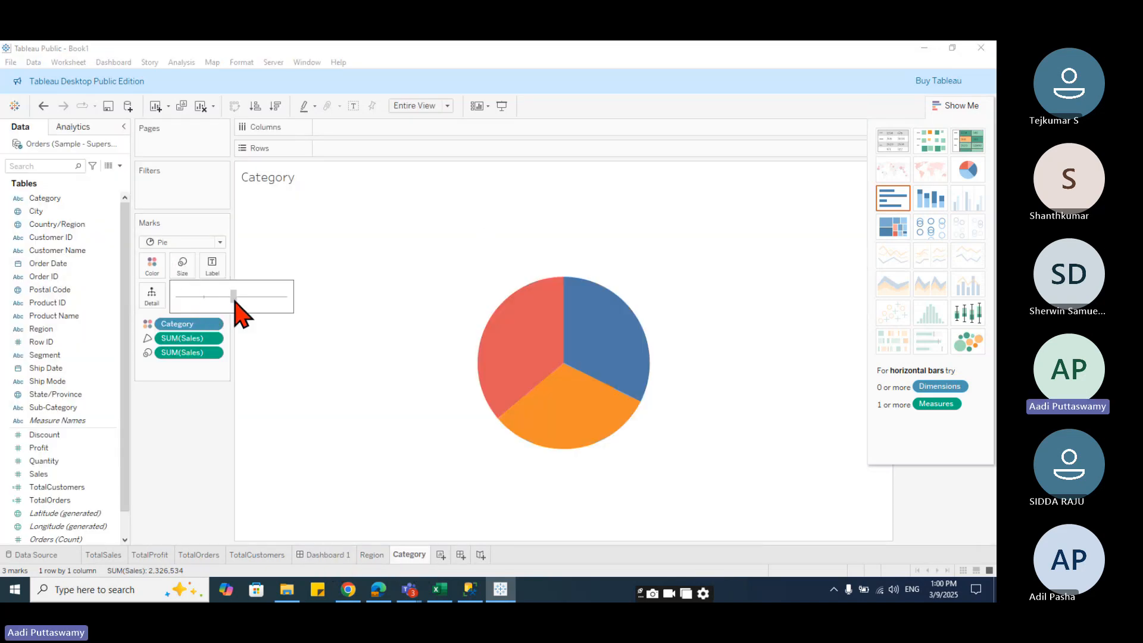
drag(234, 300, 236, 300)
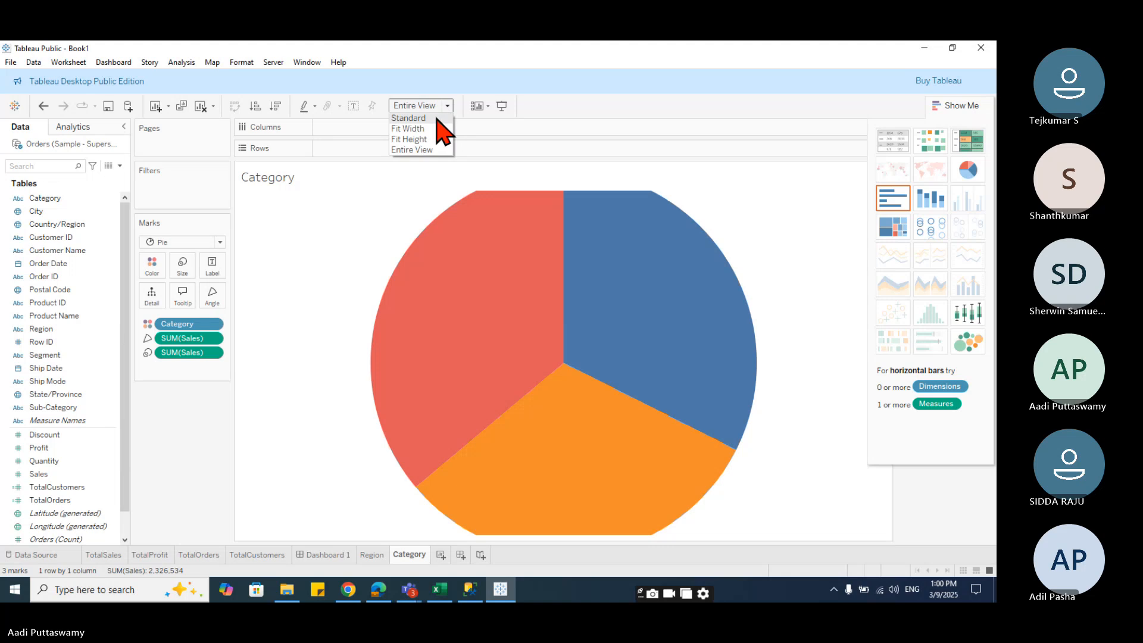
- Switch the Category sheet's view to Fit Width and reduce the pie's mark size
click(408, 117)
click(446, 105)
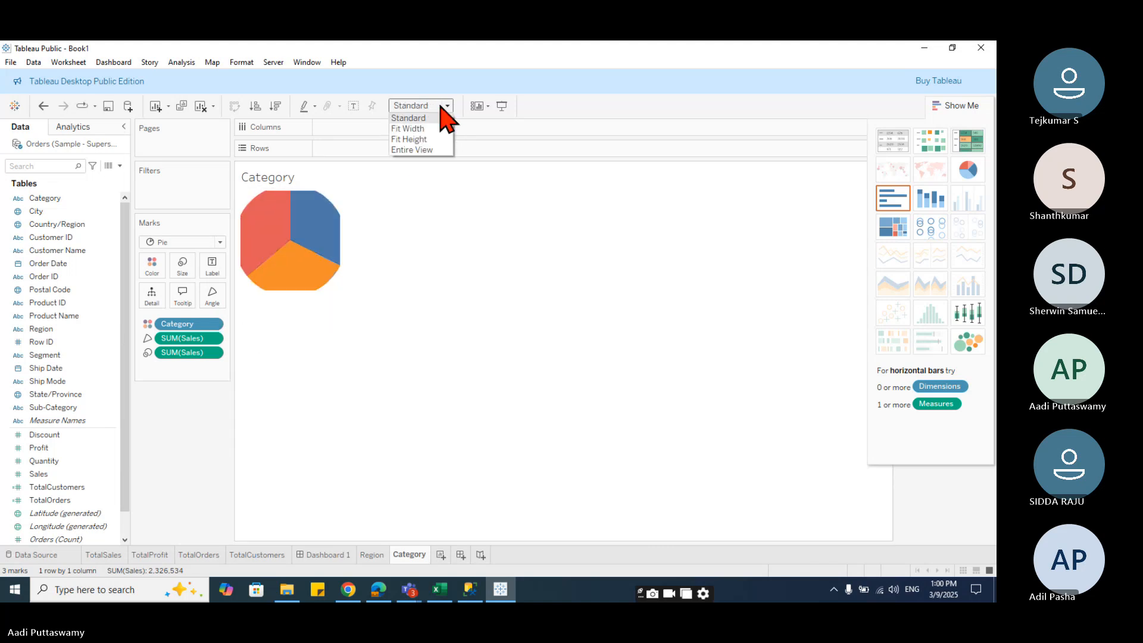
click(437, 129)
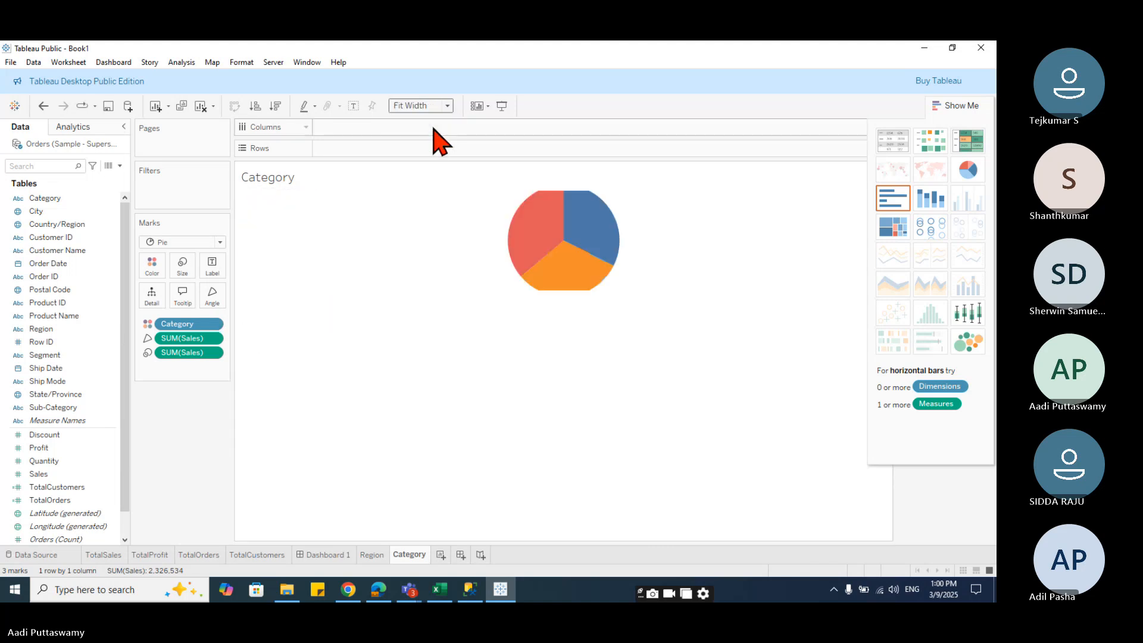
click(183, 268)
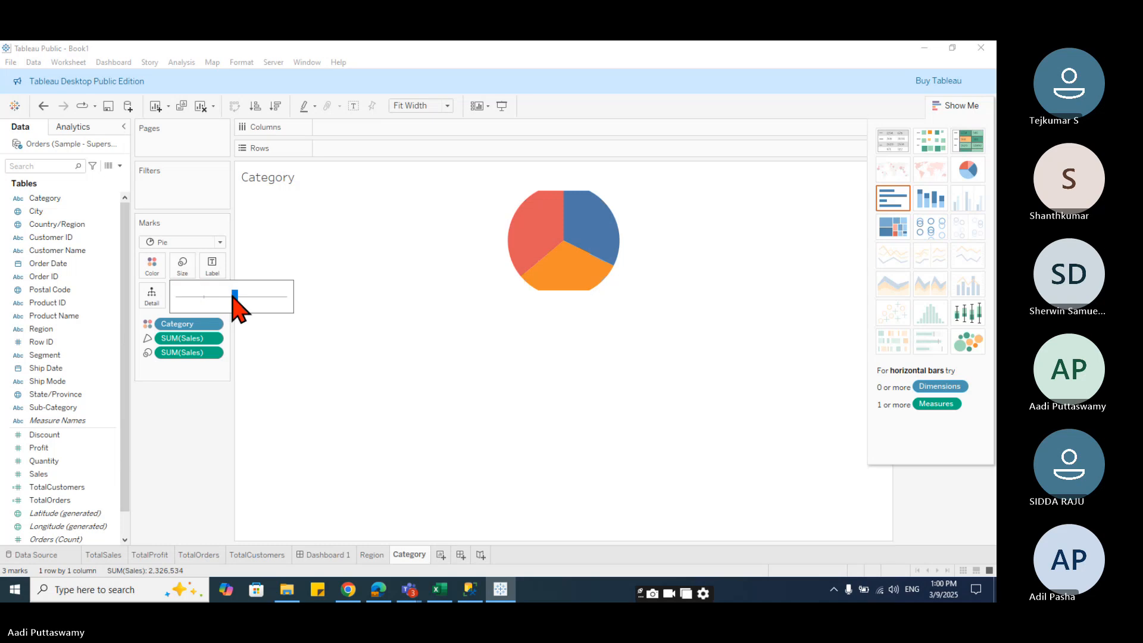
drag(221, 296, 221, 296)
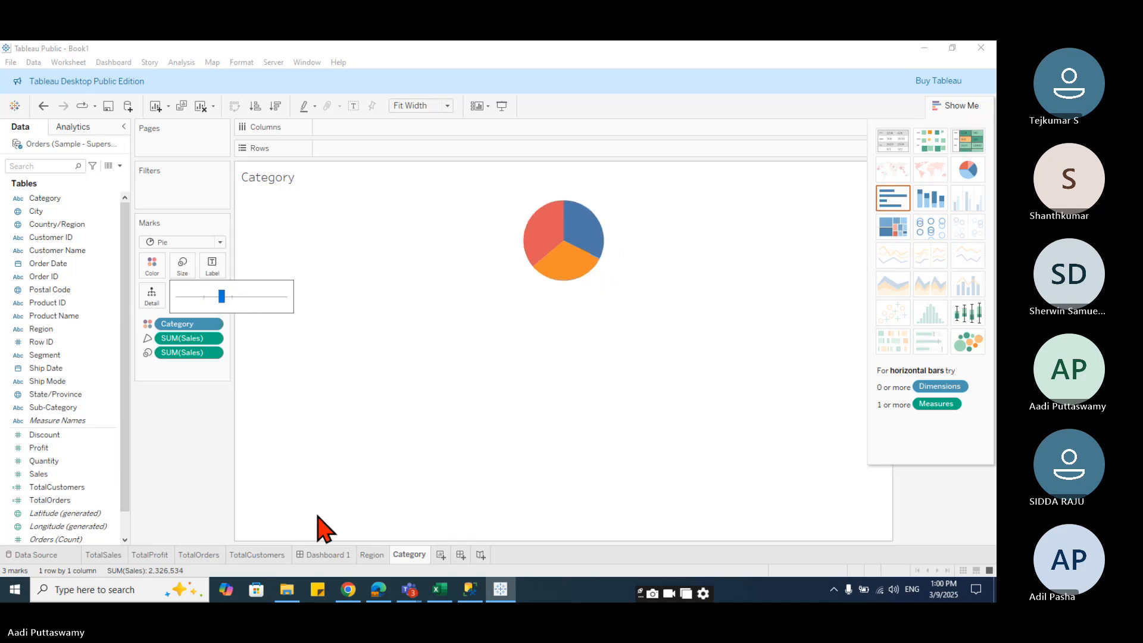
click(322, 555)
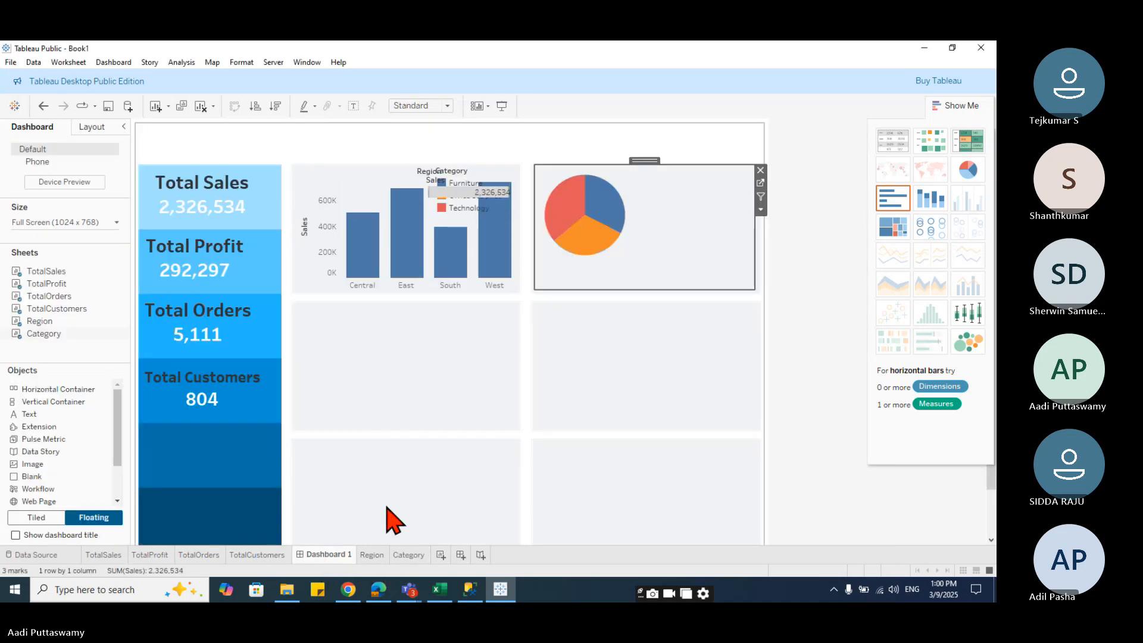
- Format the floating Category chart's default pane alignment to center horizontally and middle vertically
right_click(630, 186)
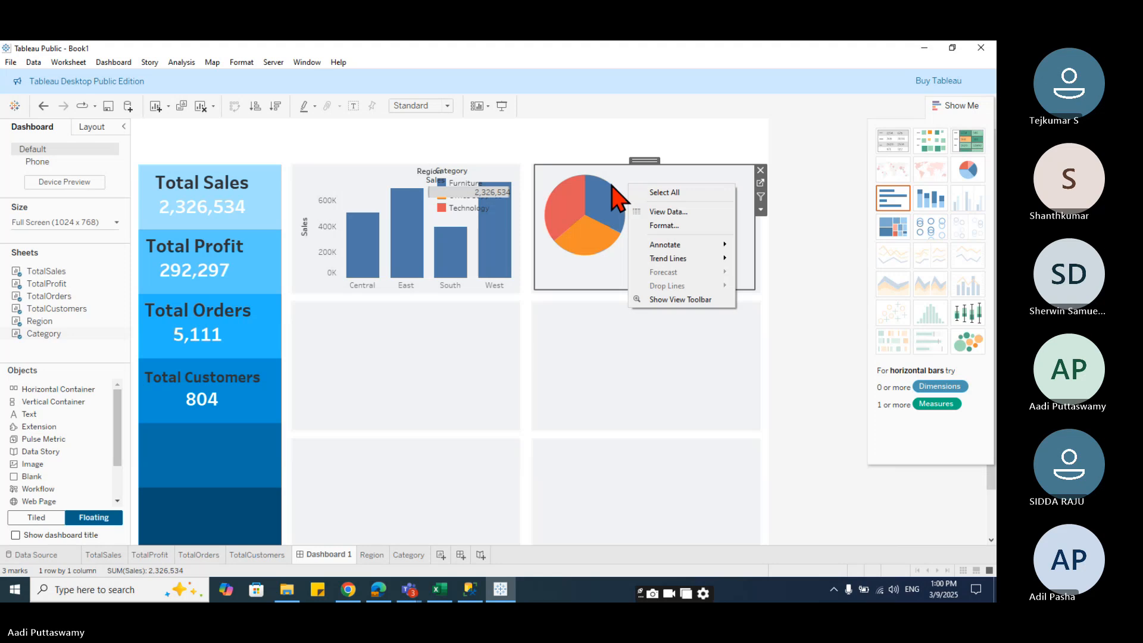
click(666, 225)
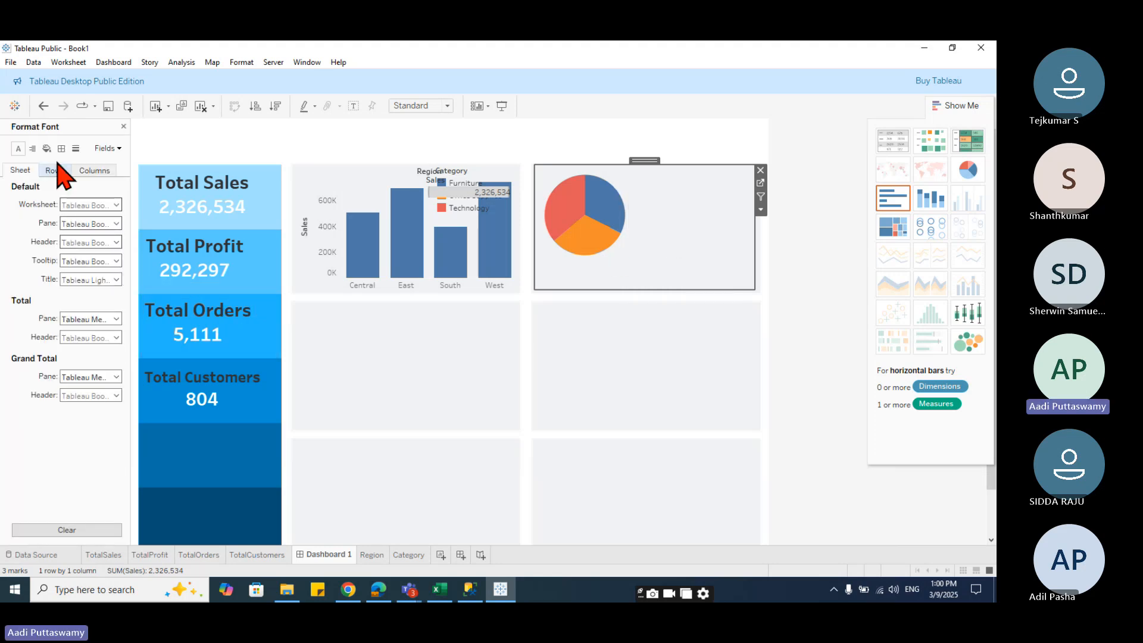
click(32, 148)
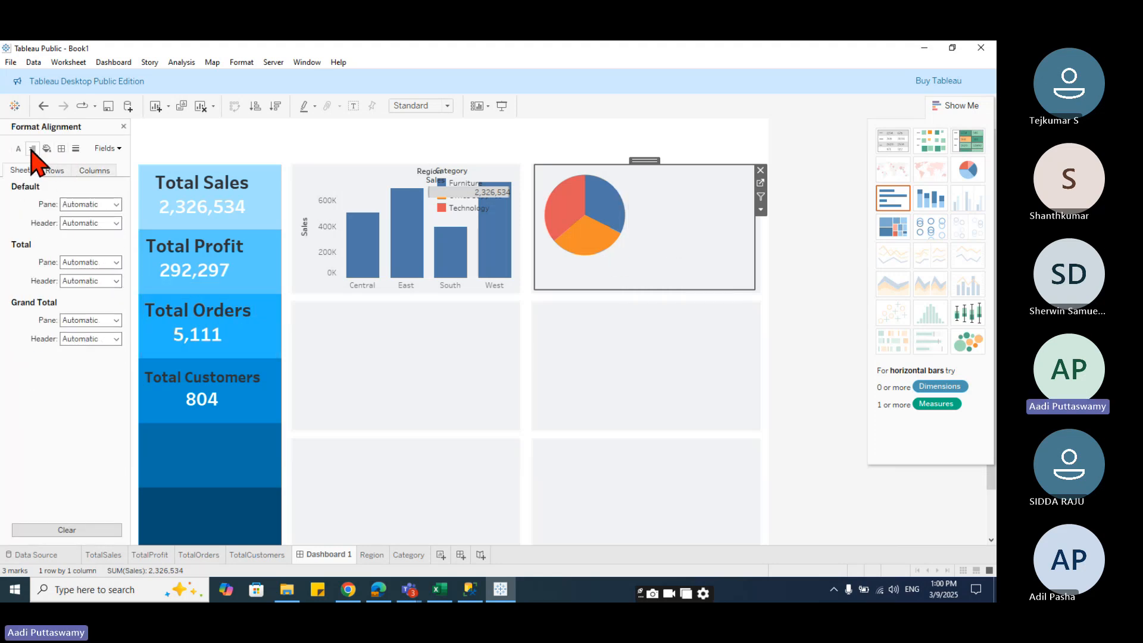
click(77, 205)
click(92, 254)
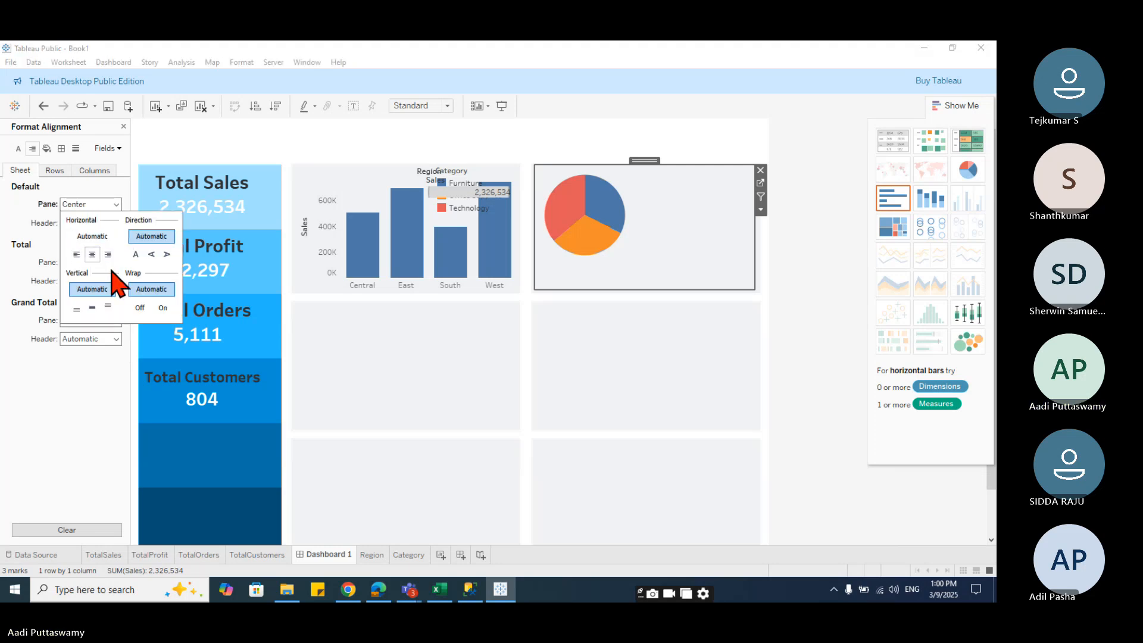
click(93, 307)
click(90, 408)
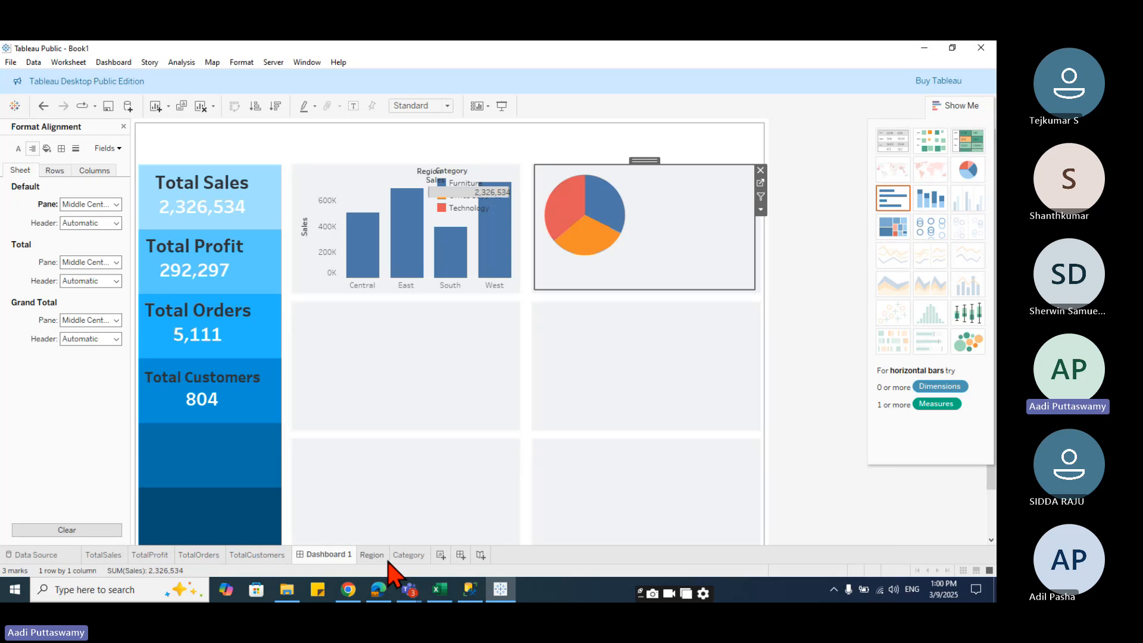
- Turn the Category sheet back into a vertical bar chart by swapping rows and columns, and review it on the dashboard
click(406, 554)
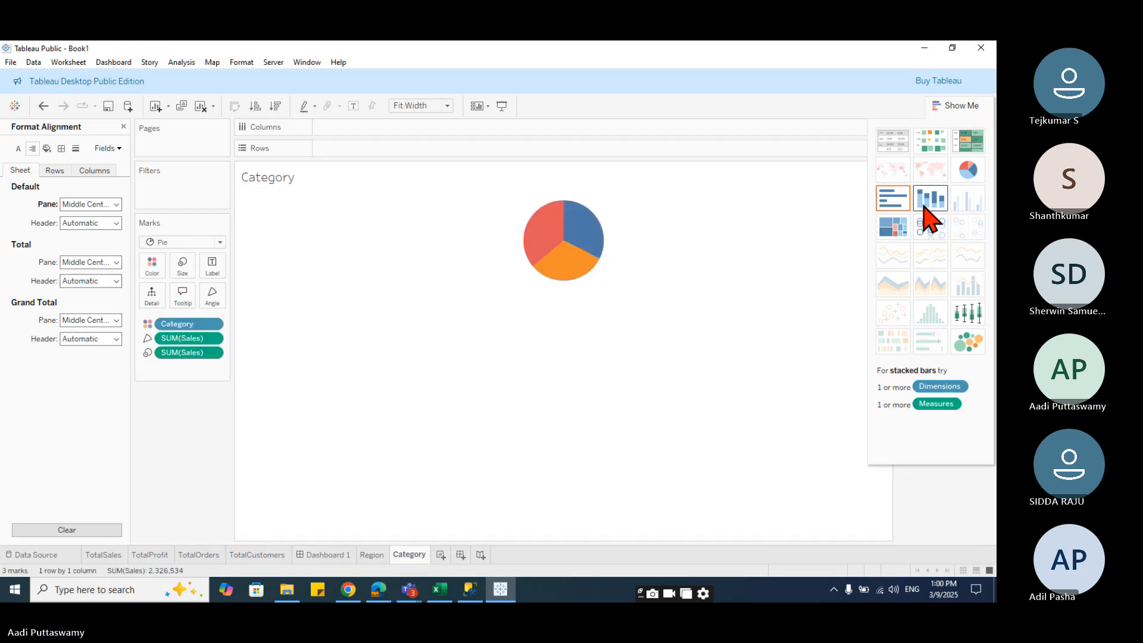
click(900, 201)
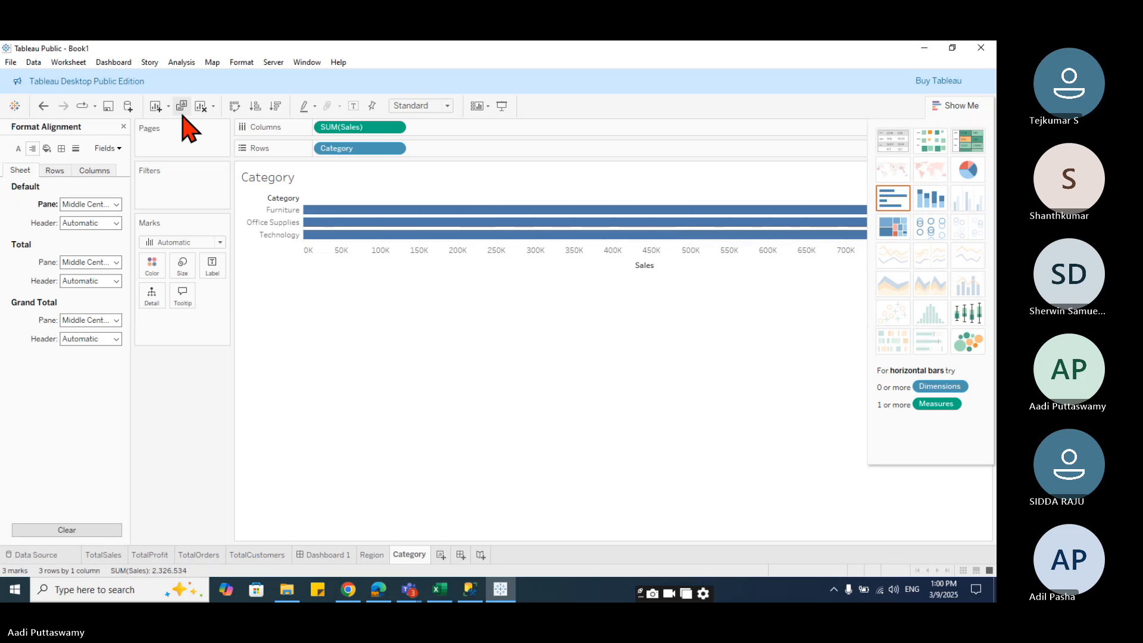
click(235, 105)
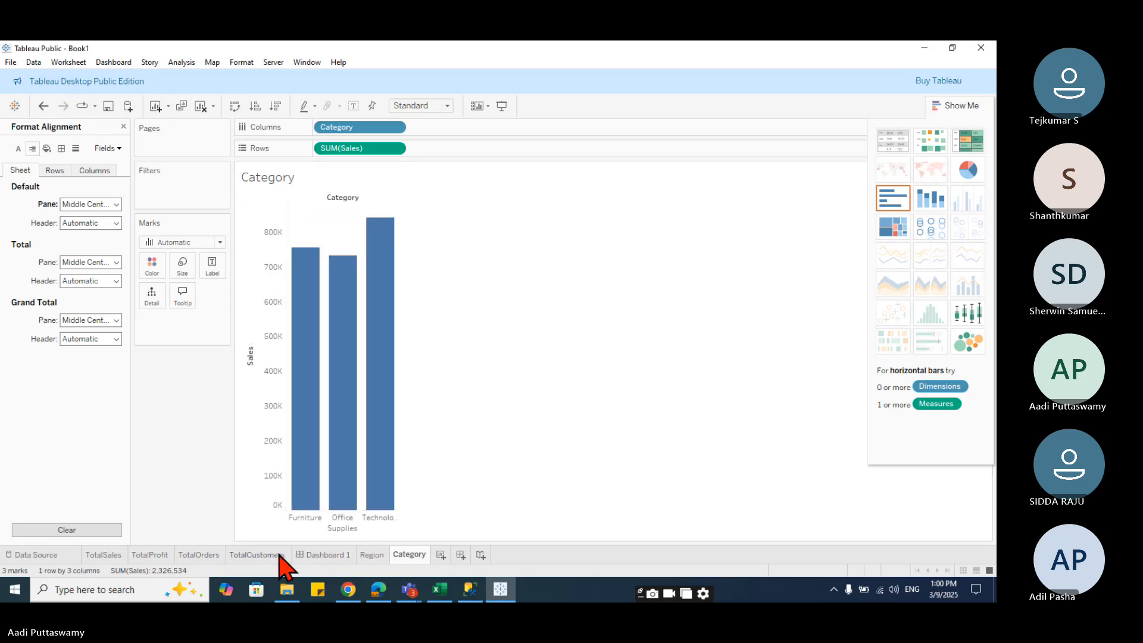
click(325, 554)
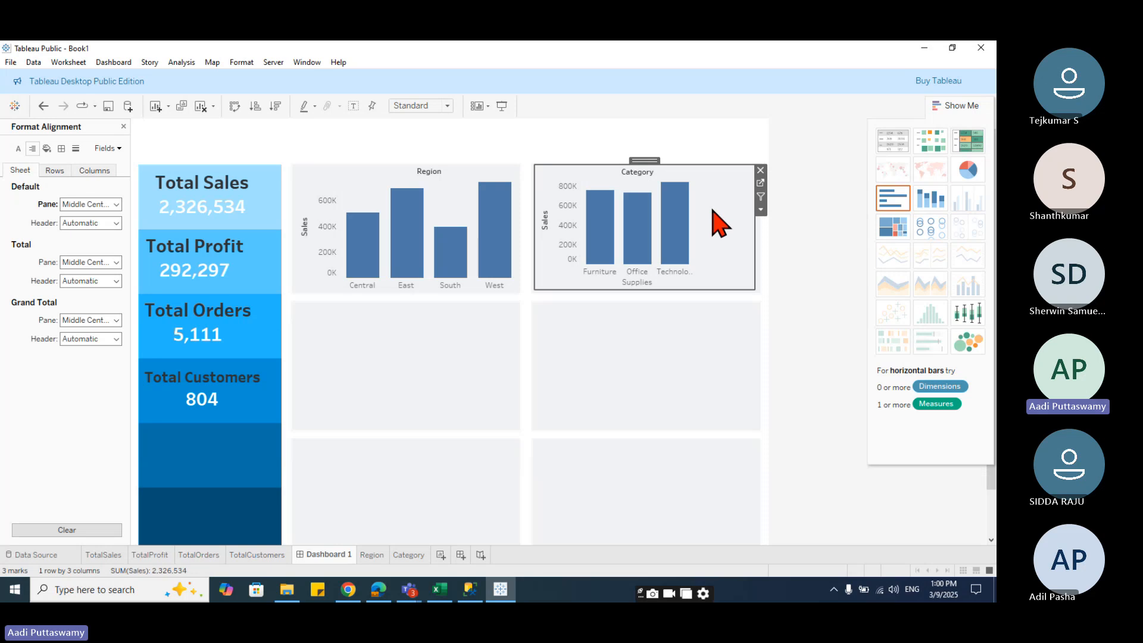
click(695, 402)
click(713, 218)
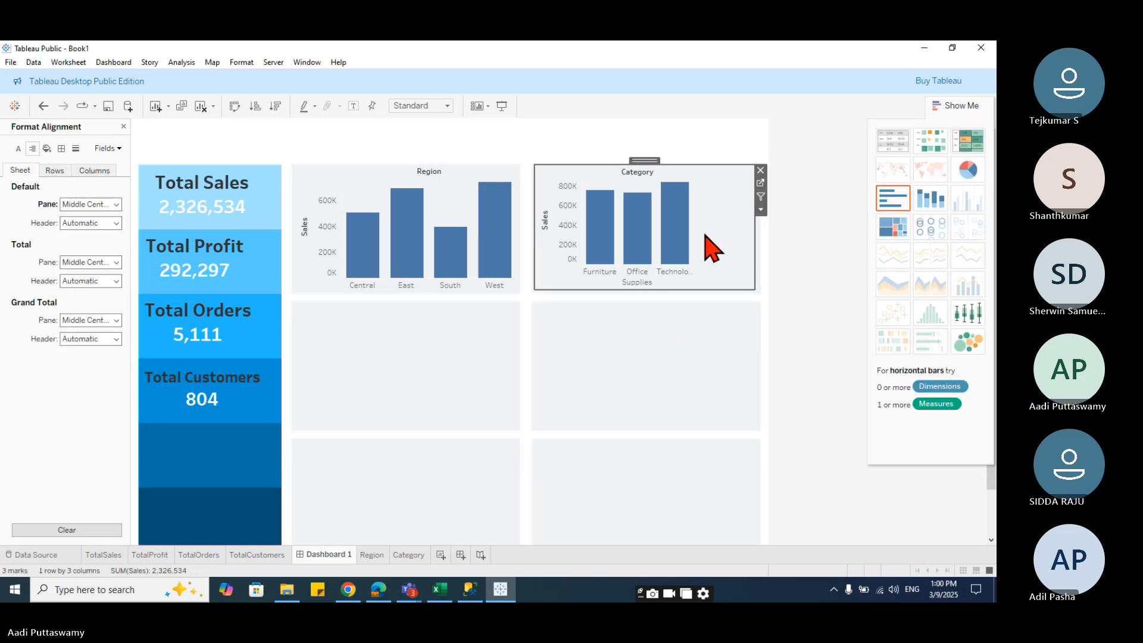
click(663, 355)
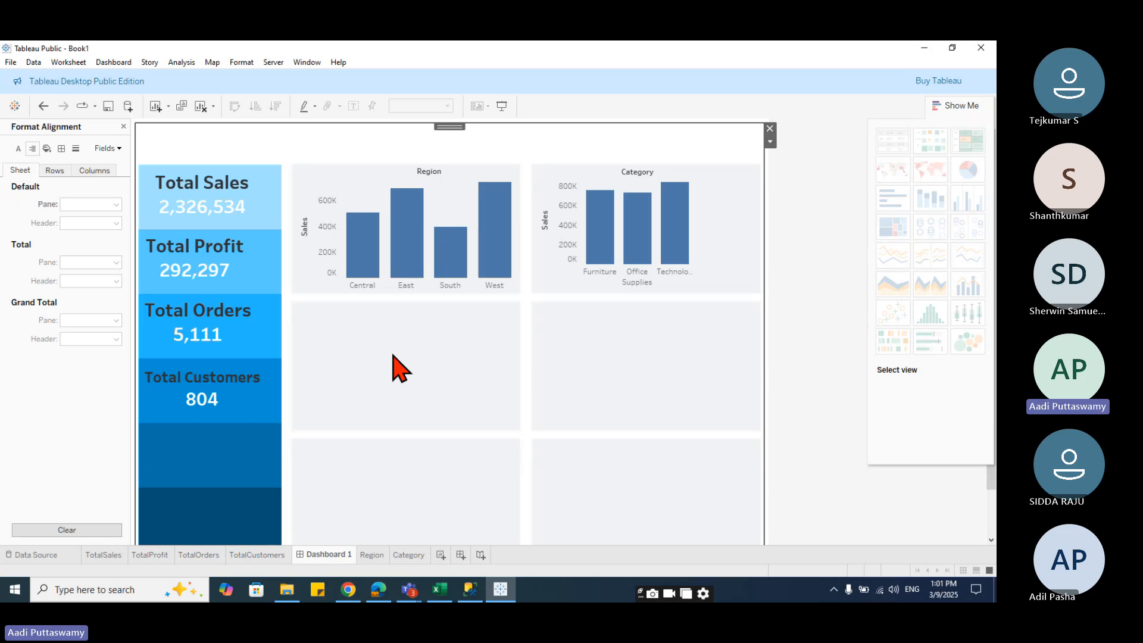
- Create a new worksheet and add State/Province to build a map
click(440, 554)
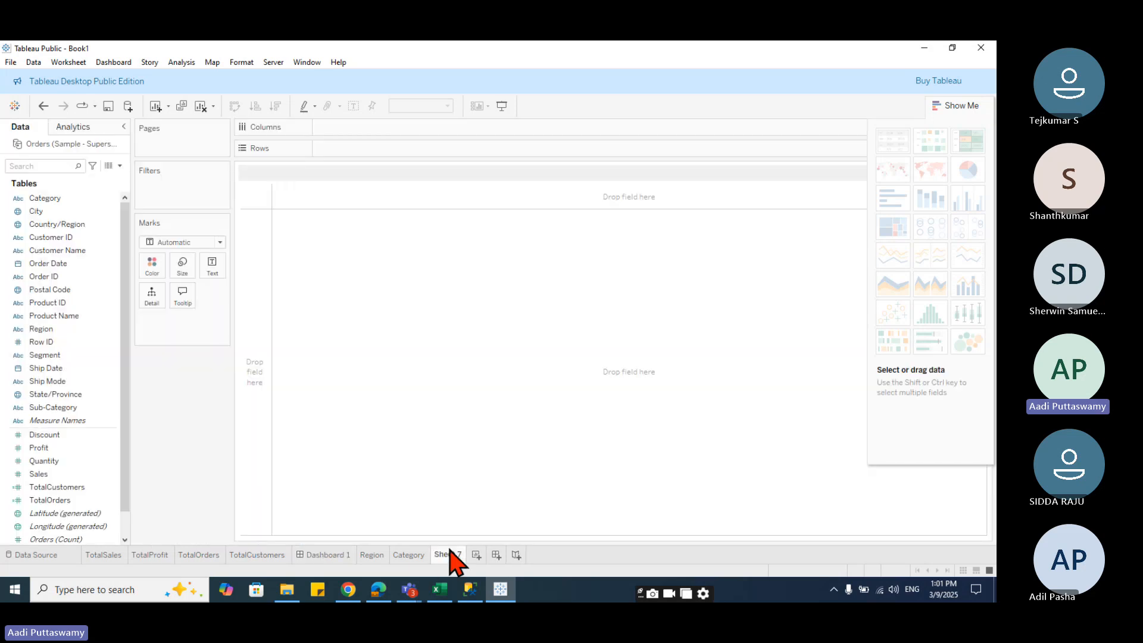
click(70, 396)
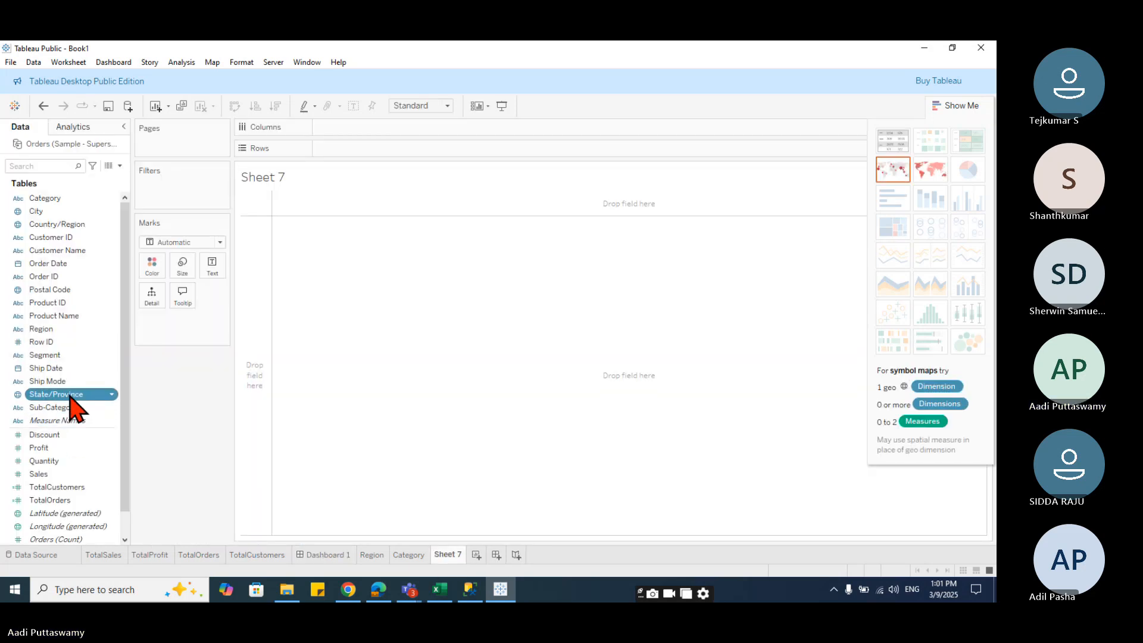
click(42, 474)
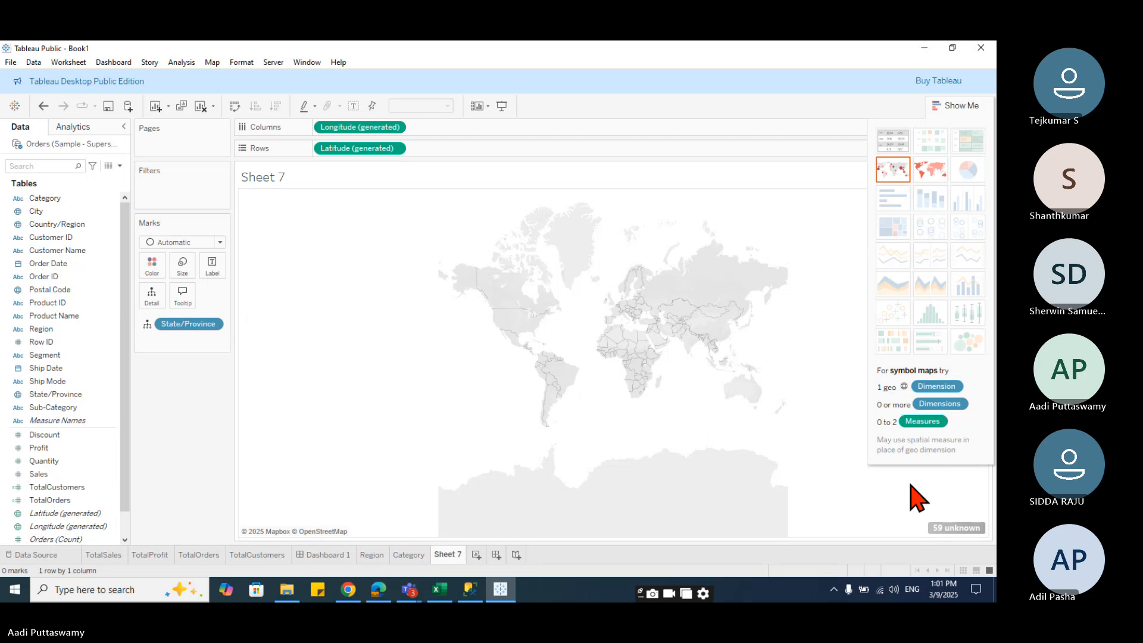
- Fix the unknown State/Province locations by setting the Country/Region to United States in Edit Locations
click(938, 528)
click(482, 284)
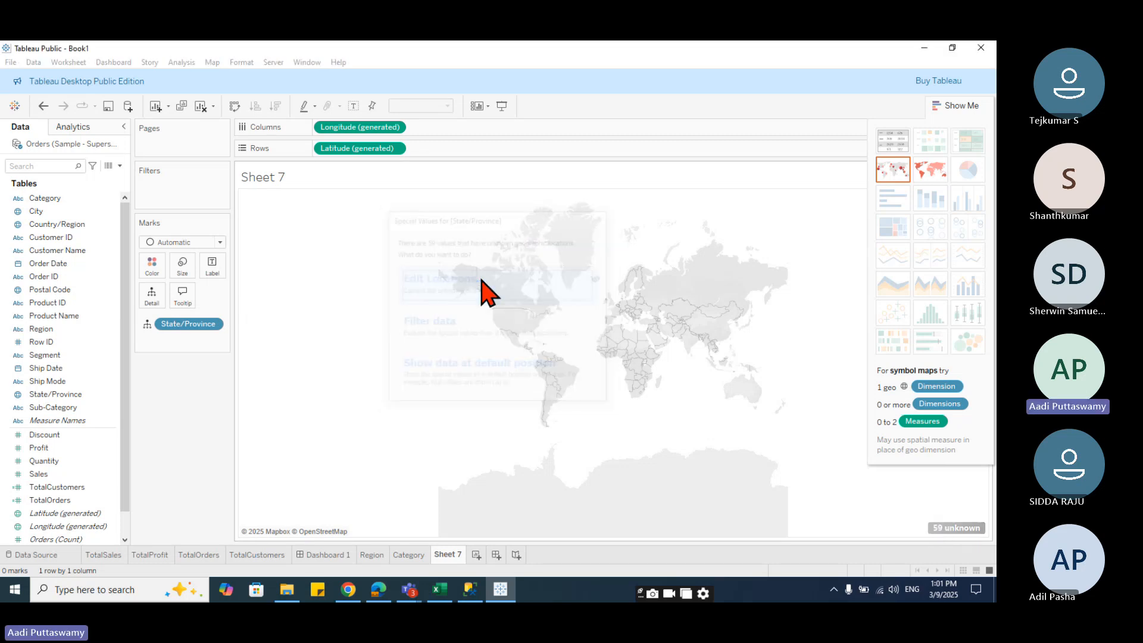
click(435, 201)
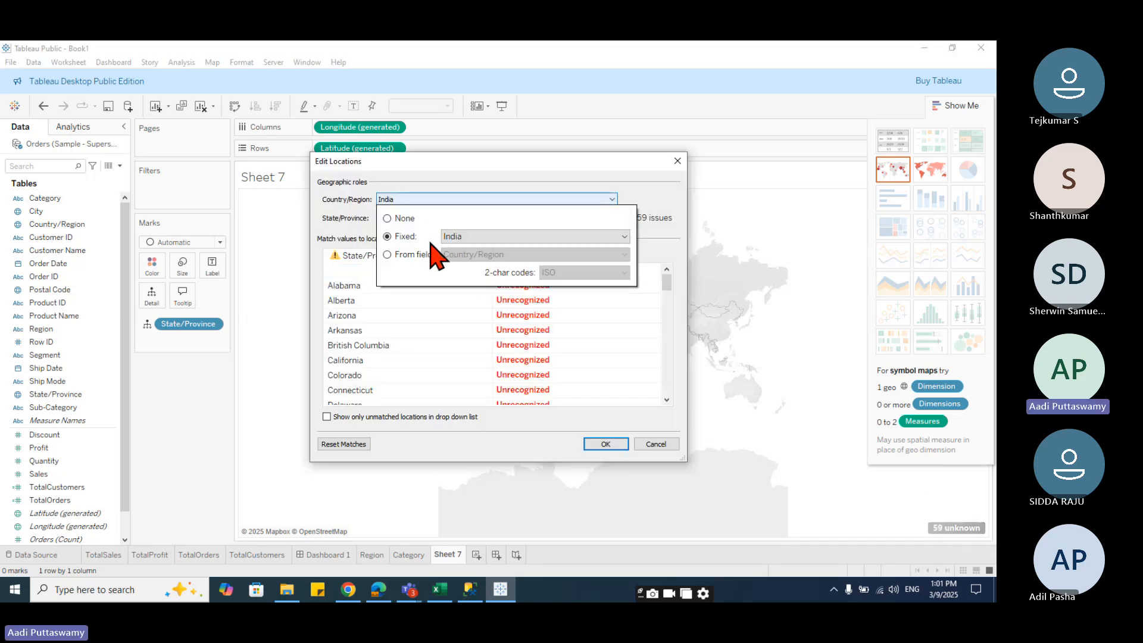
click(488, 236)
text(un)
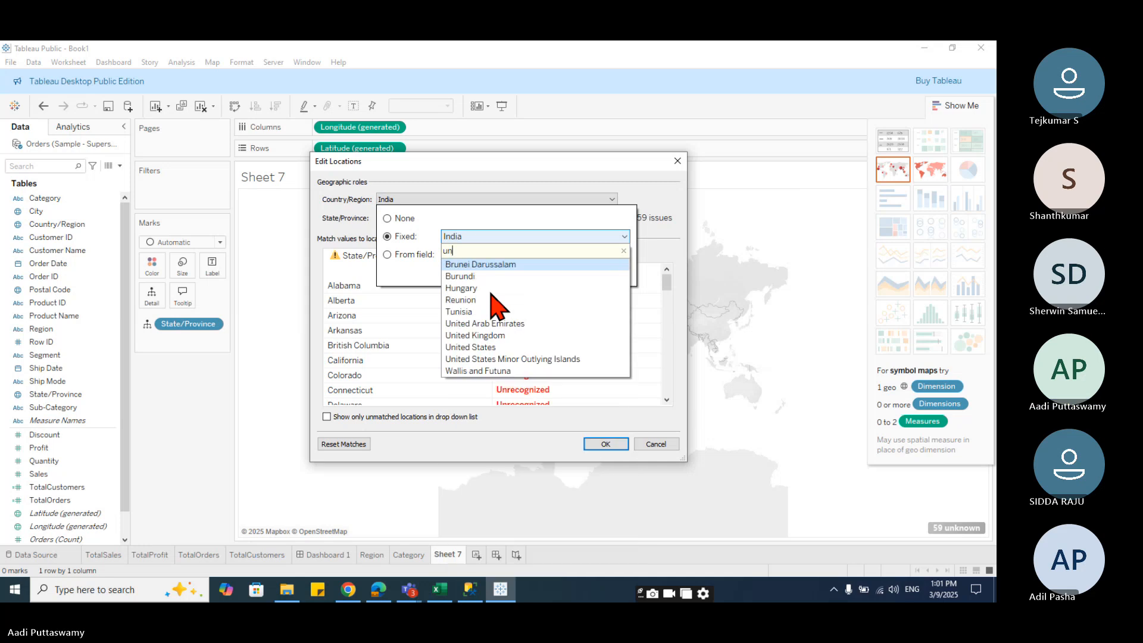
click(500, 347)
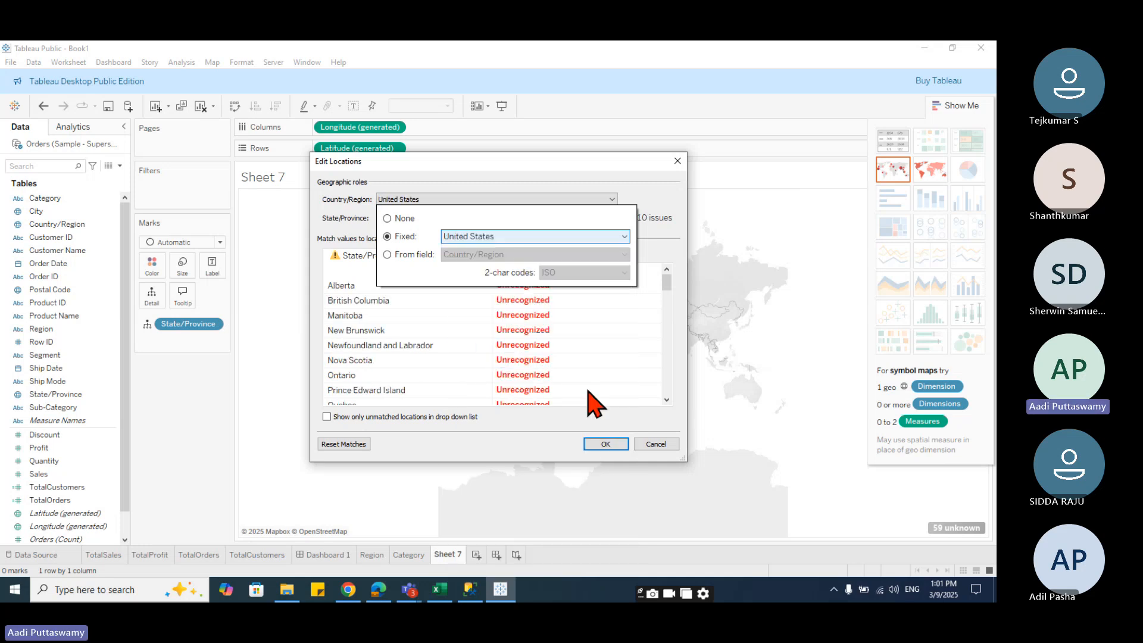
click(591, 445)
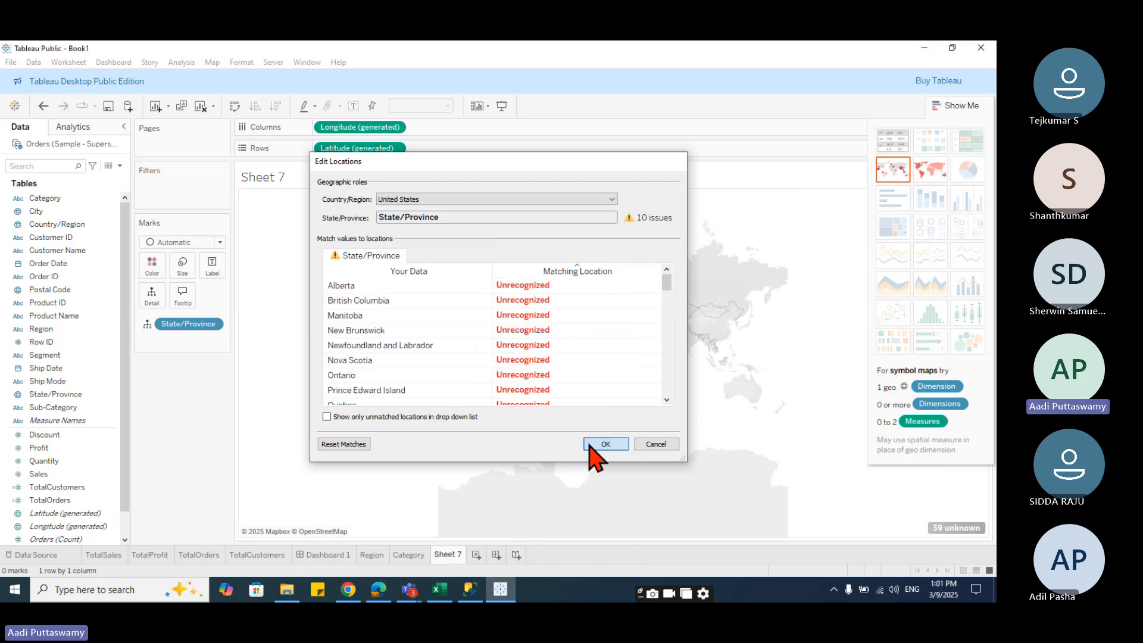
click(591, 445)
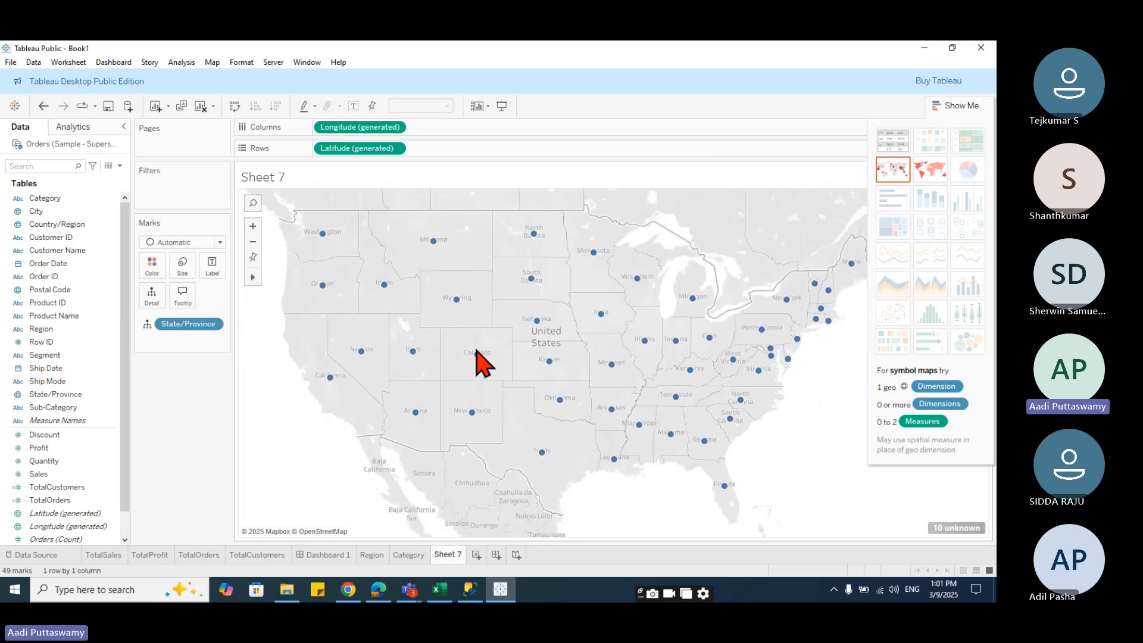
- Rename the new worksheet as Map
double_click(448, 554)
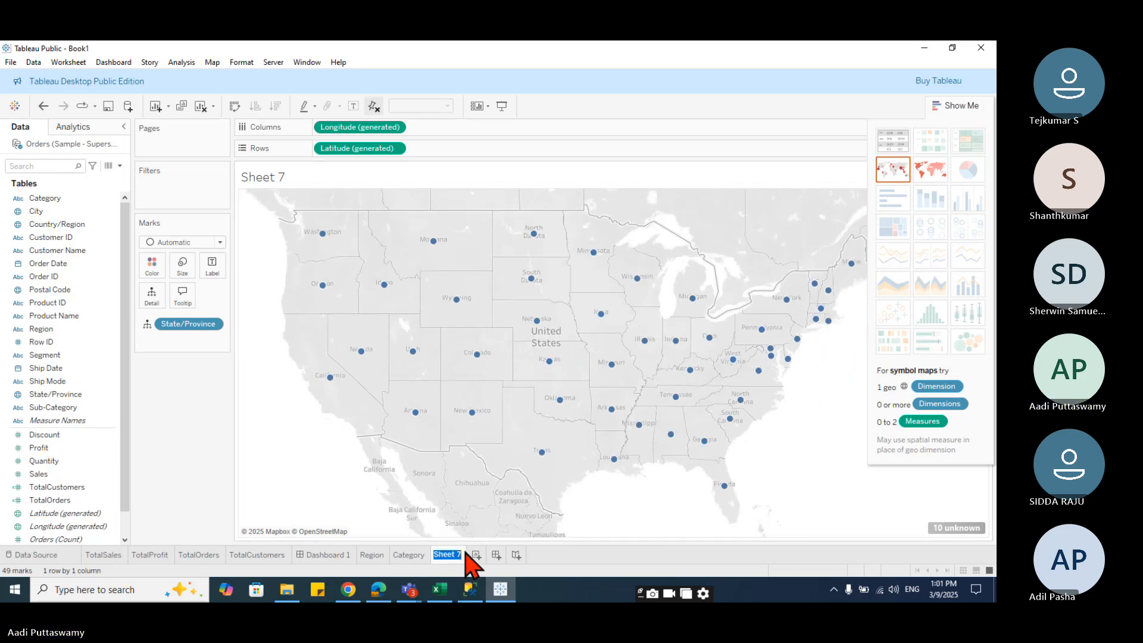
text(Map)
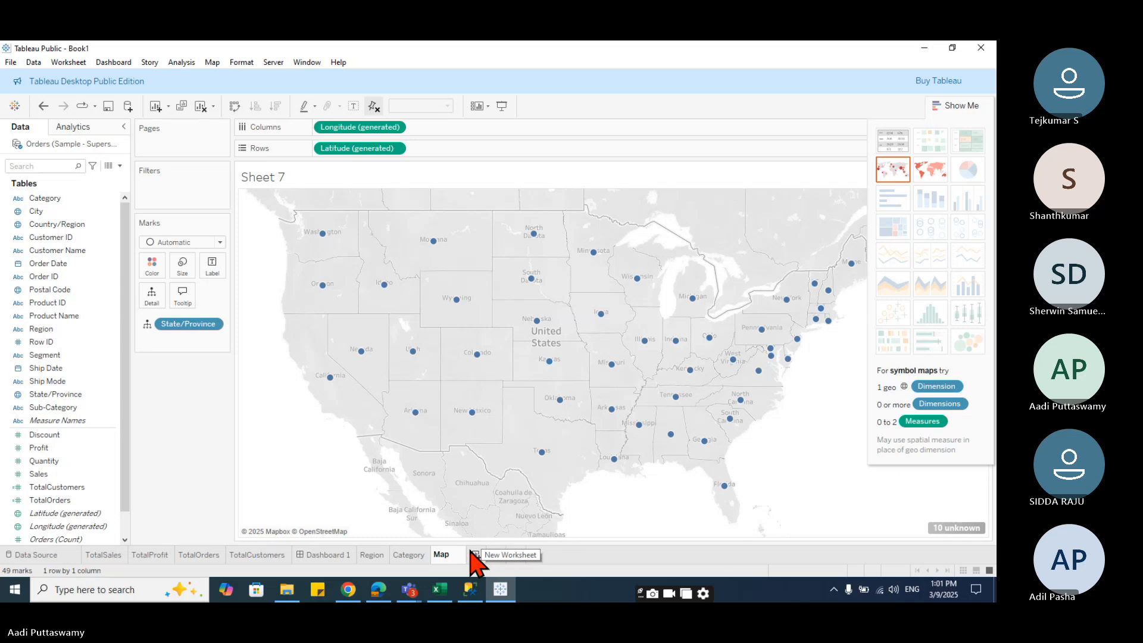
key(Return)
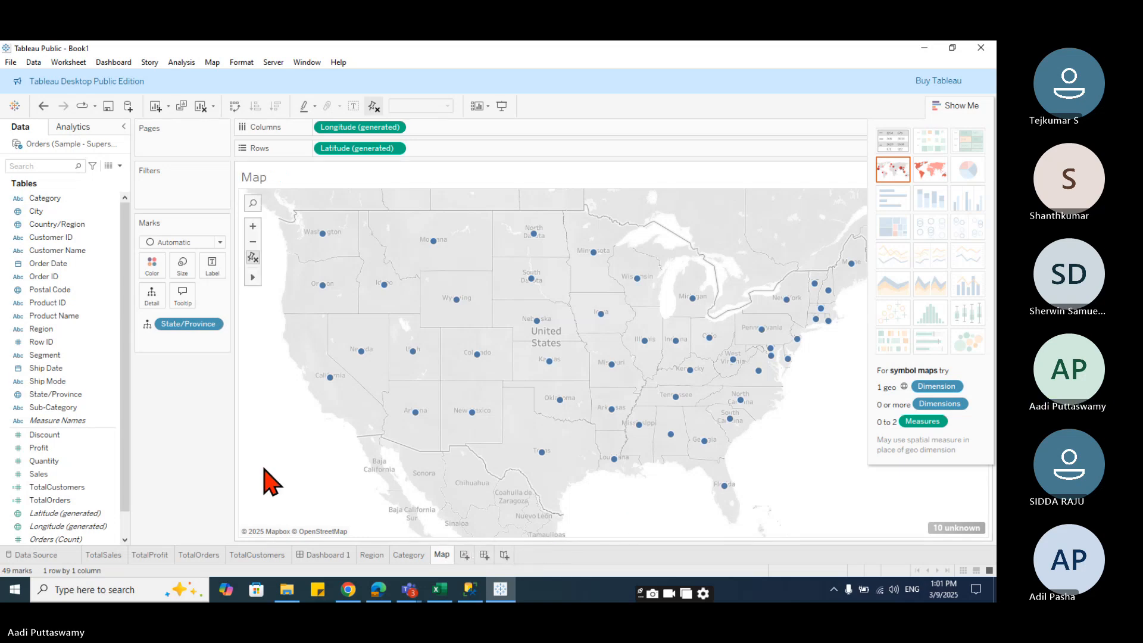
- Place the Map sheet in the empty tile below the Region chart on the dashboard and hide its title
click(324, 554)
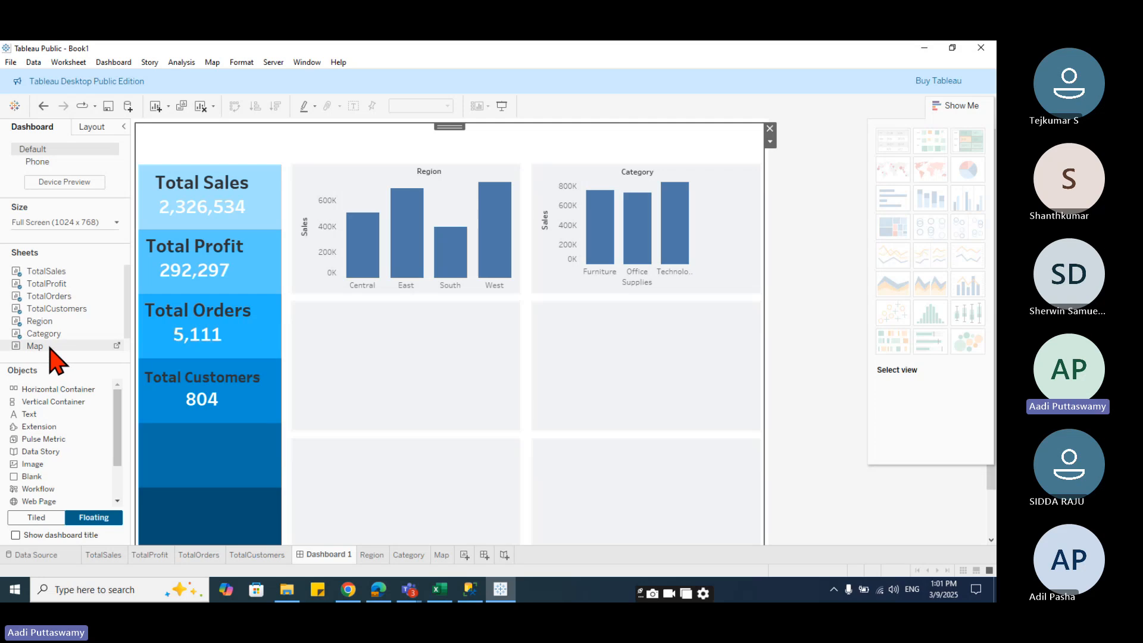
drag(46, 345, 474, 474)
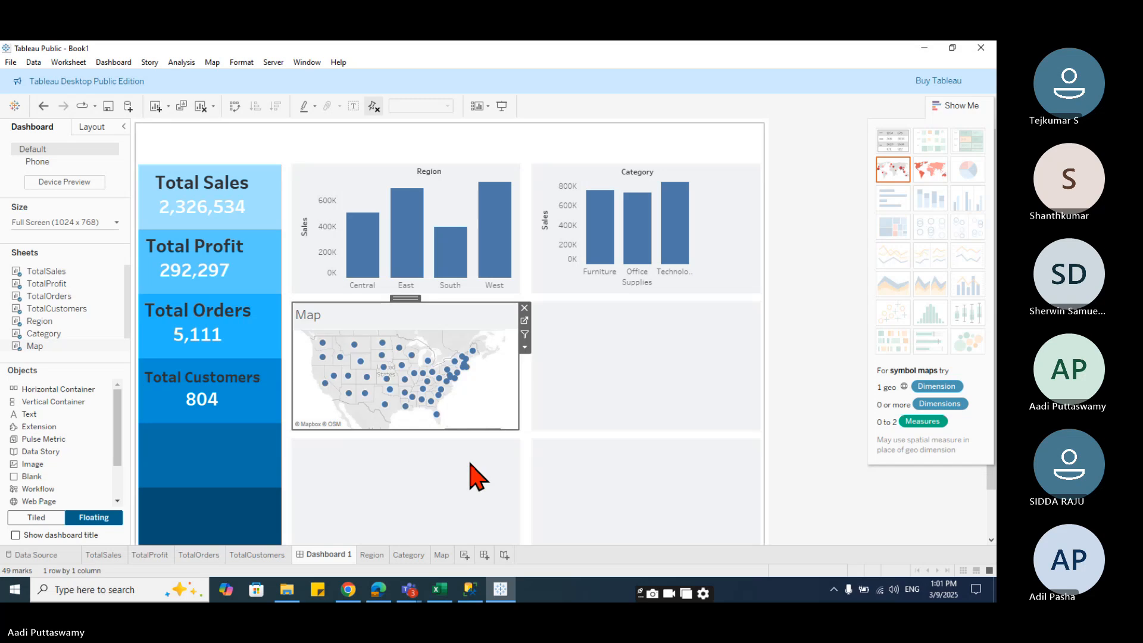
right_click(306, 316)
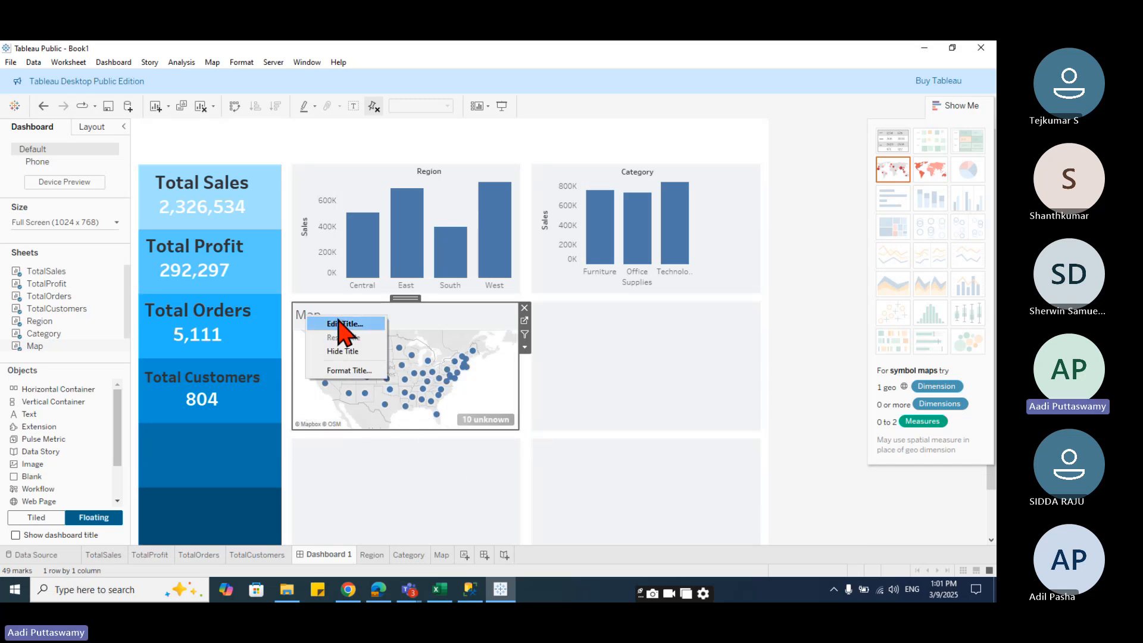
click(336, 351)
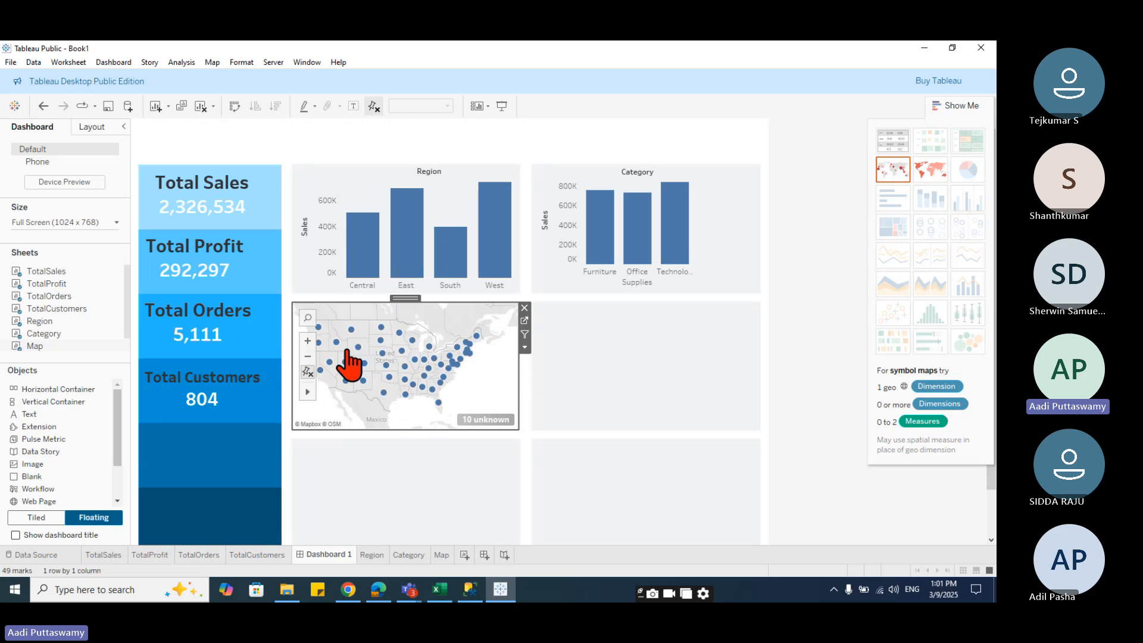
mouse_move(344, 381)
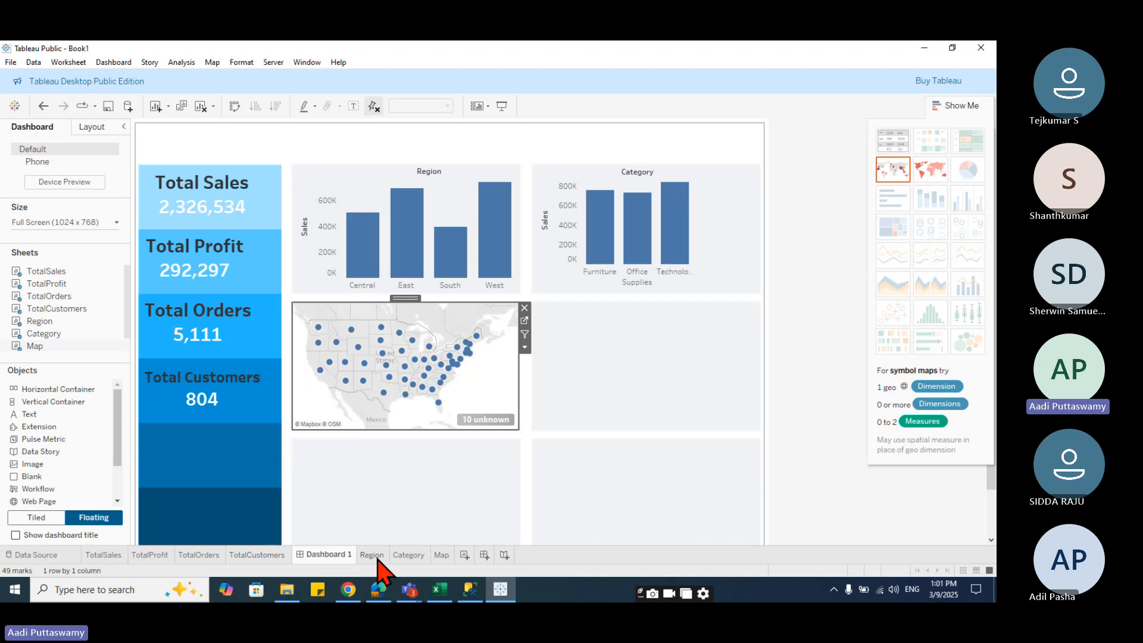
- Add SUM(Sales) to the map's mark size on the Map sheet and return to the dashboard
click(441, 555)
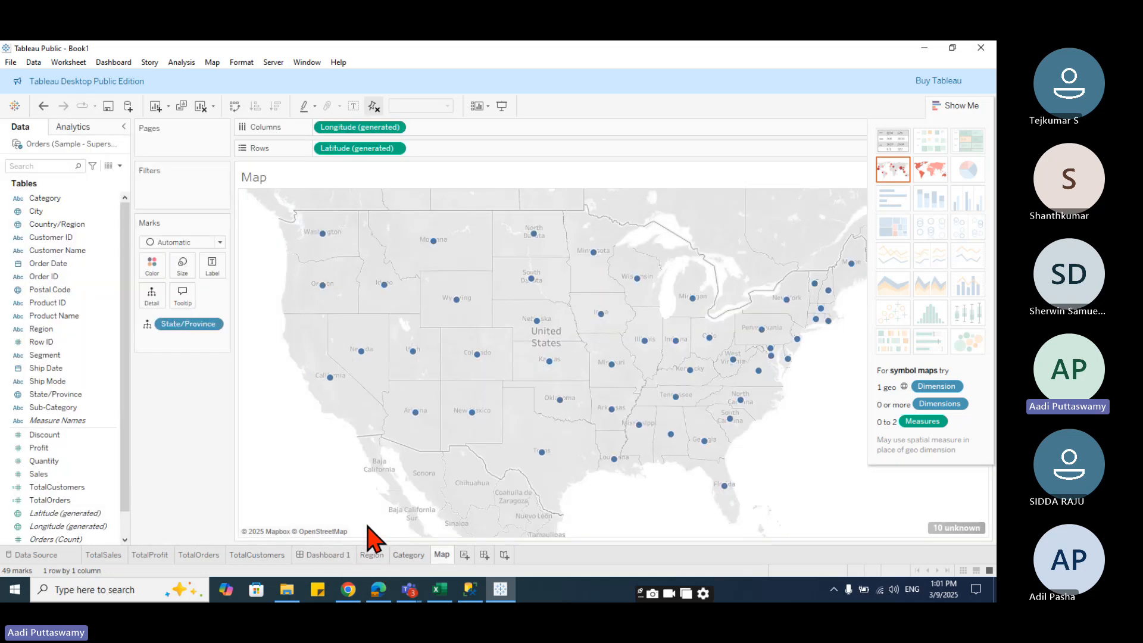
drag(44, 474, 187, 287)
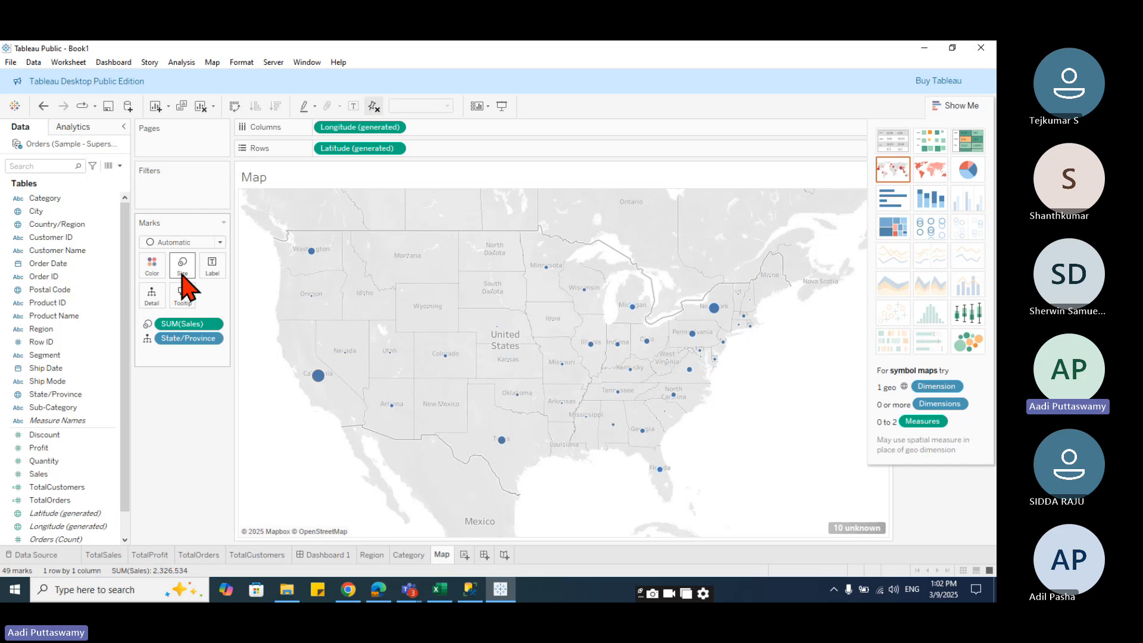
click(328, 554)
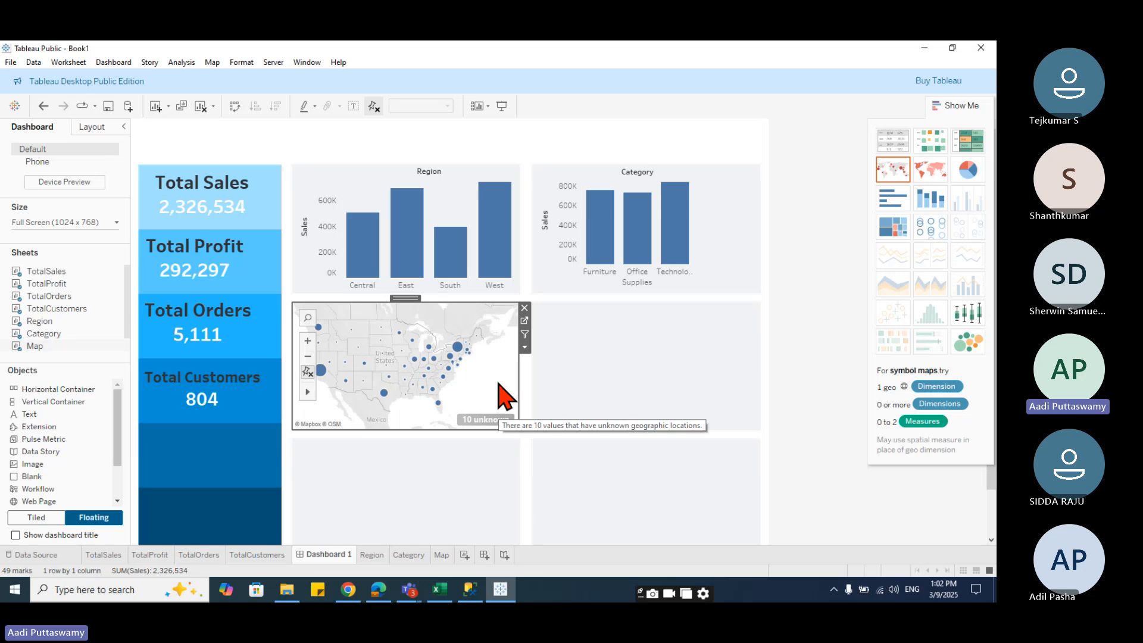
- Set the map's worksheet shading to None in the Format pane
scroll(500, 391, up, 3)
right_click(475, 350)
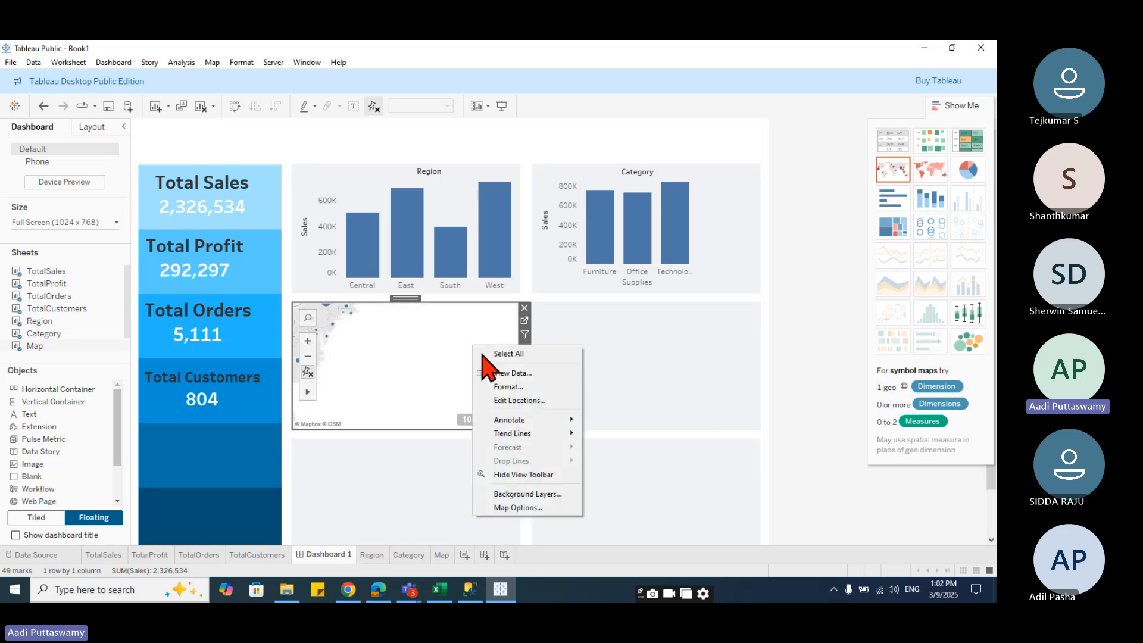
click(519, 388)
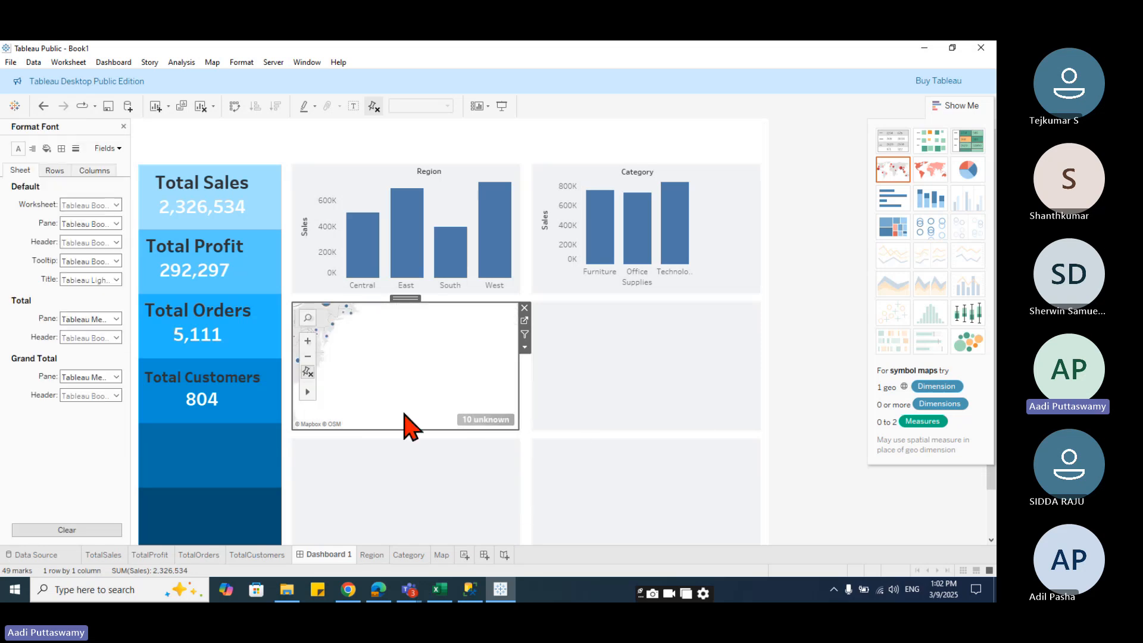
click(81, 206)
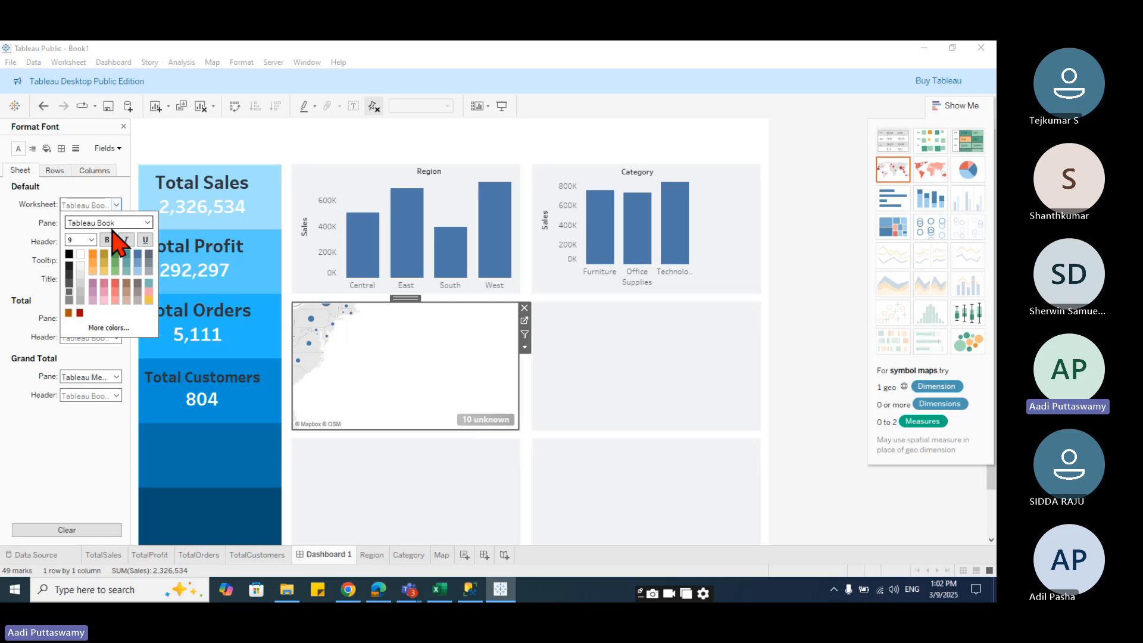
click(9, 232)
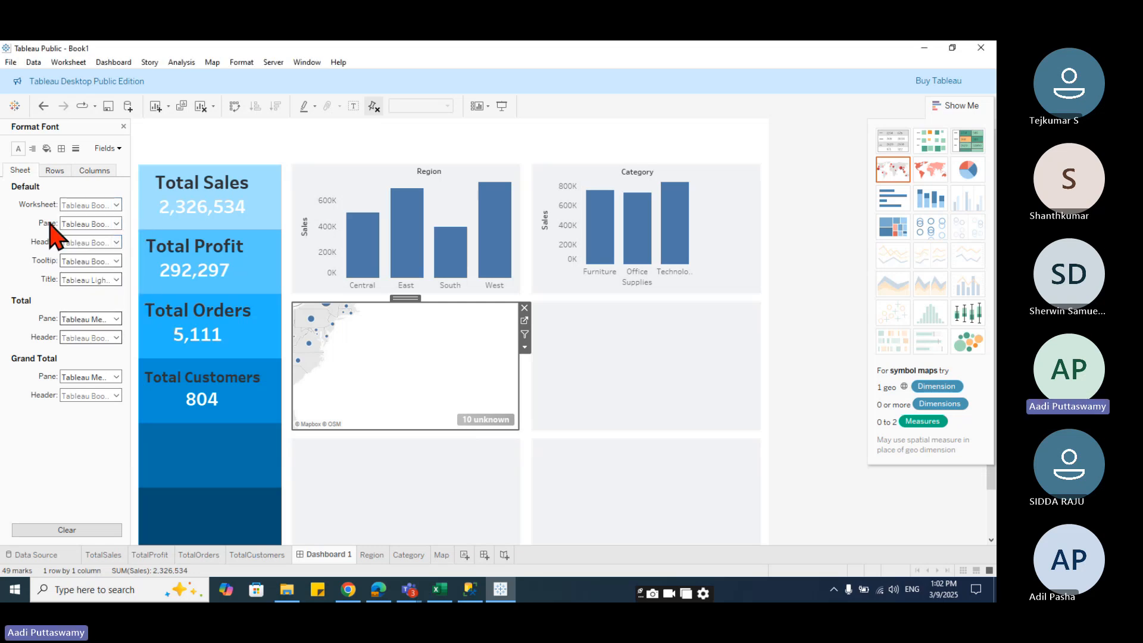
click(46, 148)
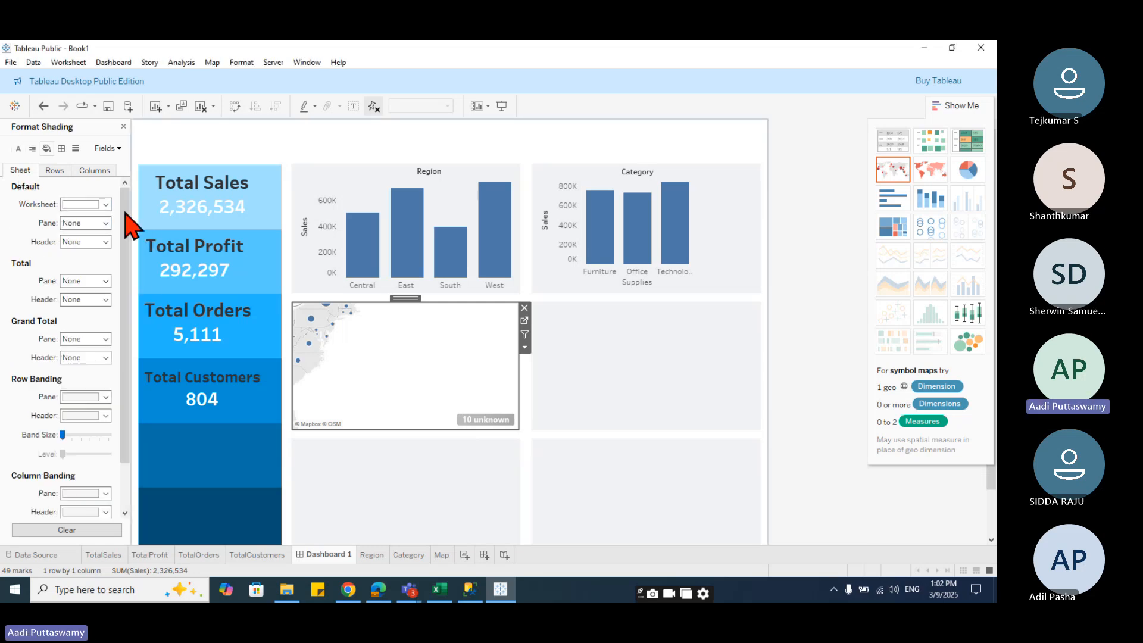
click(105, 204)
click(102, 220)
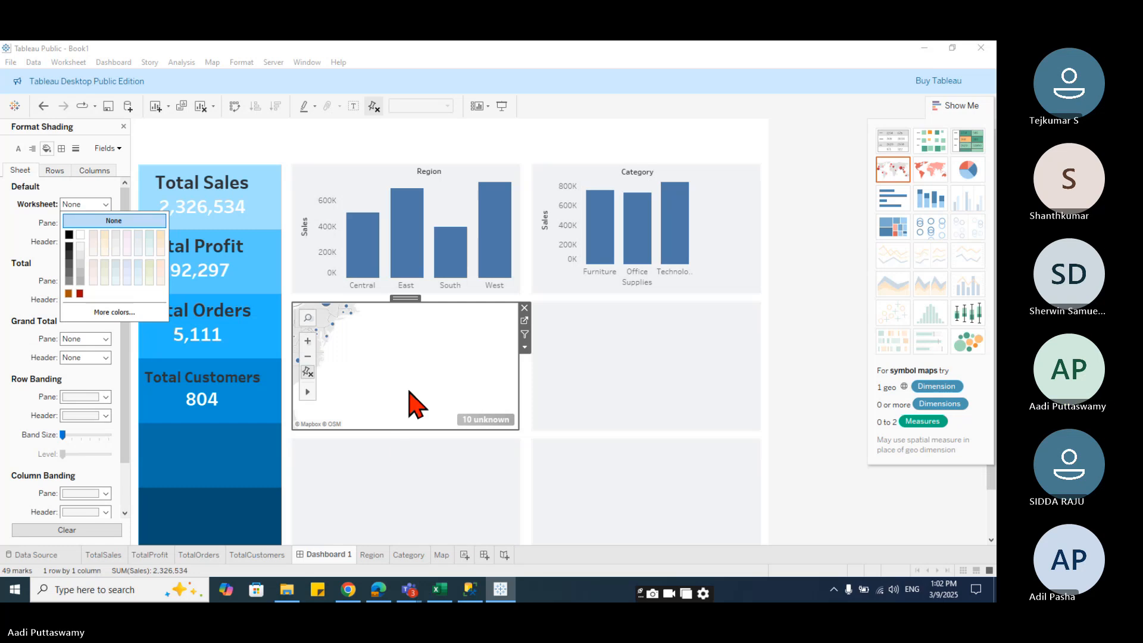
- Reset the dashboard map's view to show the whole United States
drag(346, 357, 404, 378)
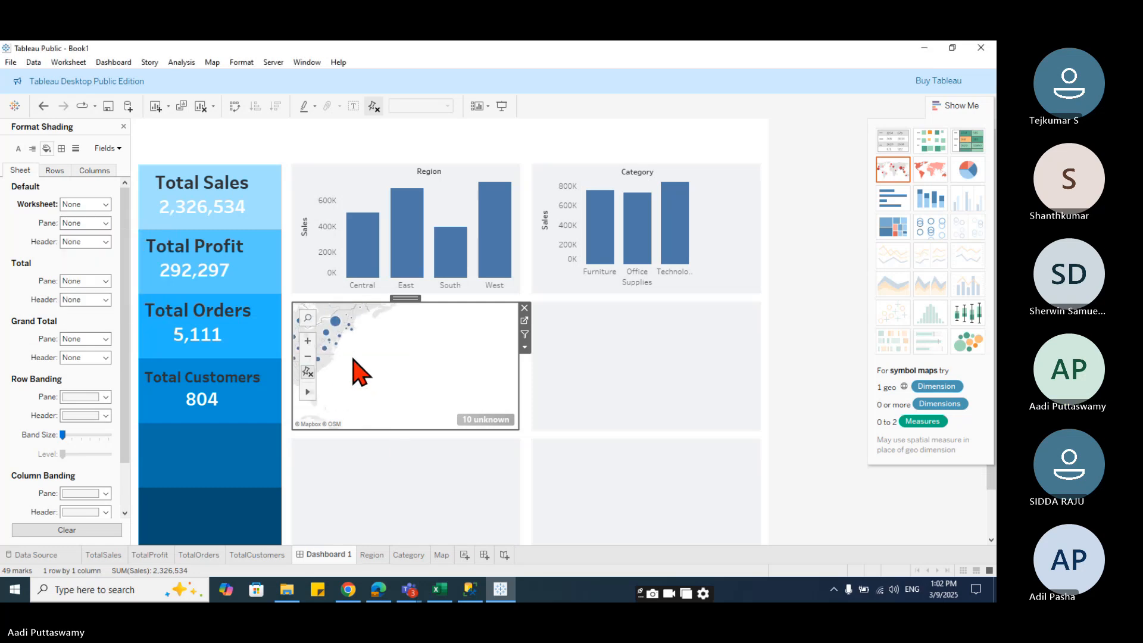
click(355, 332)
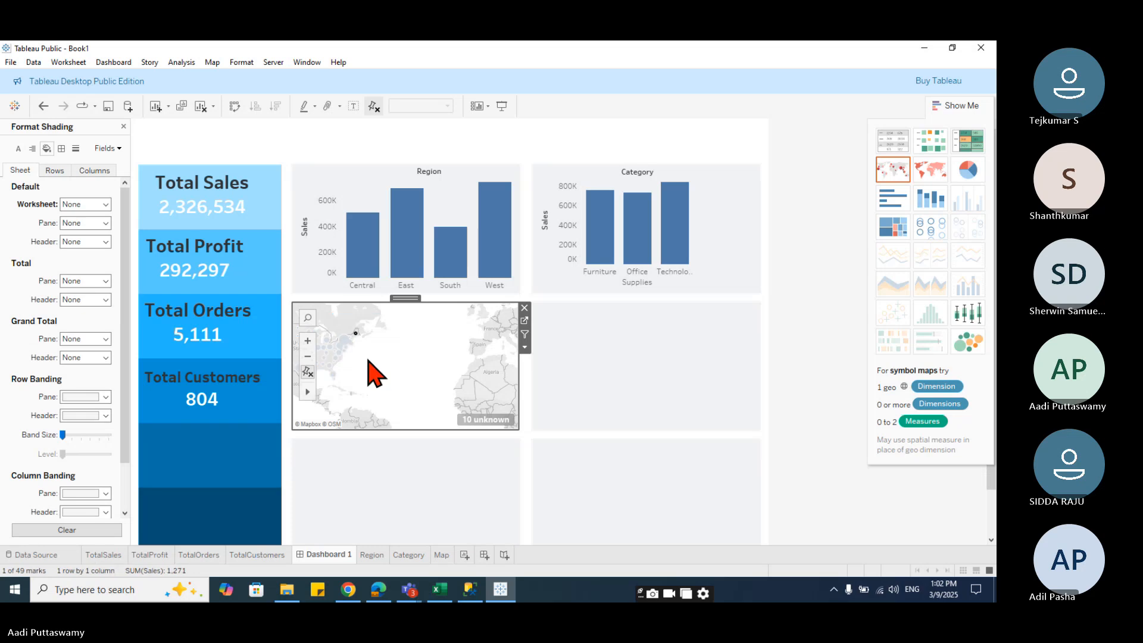
drag(327, 376, 391, 389)
click(397, 376)
click(308, 373)
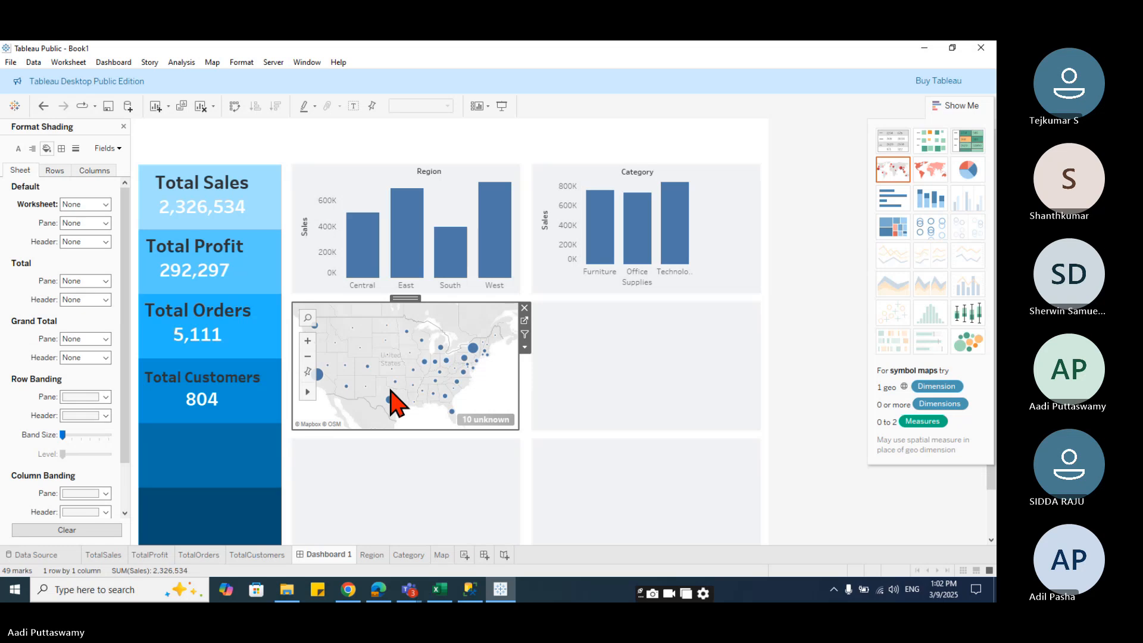
- Remove the Map sheet from the dashboard
click(466, 492)
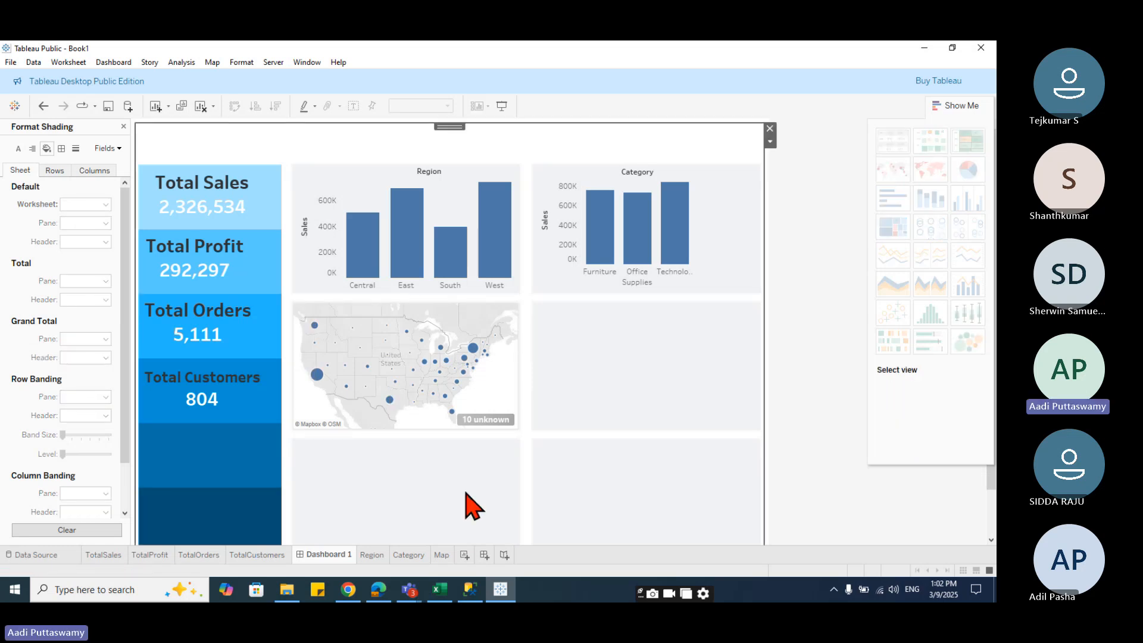
click(517, 388)
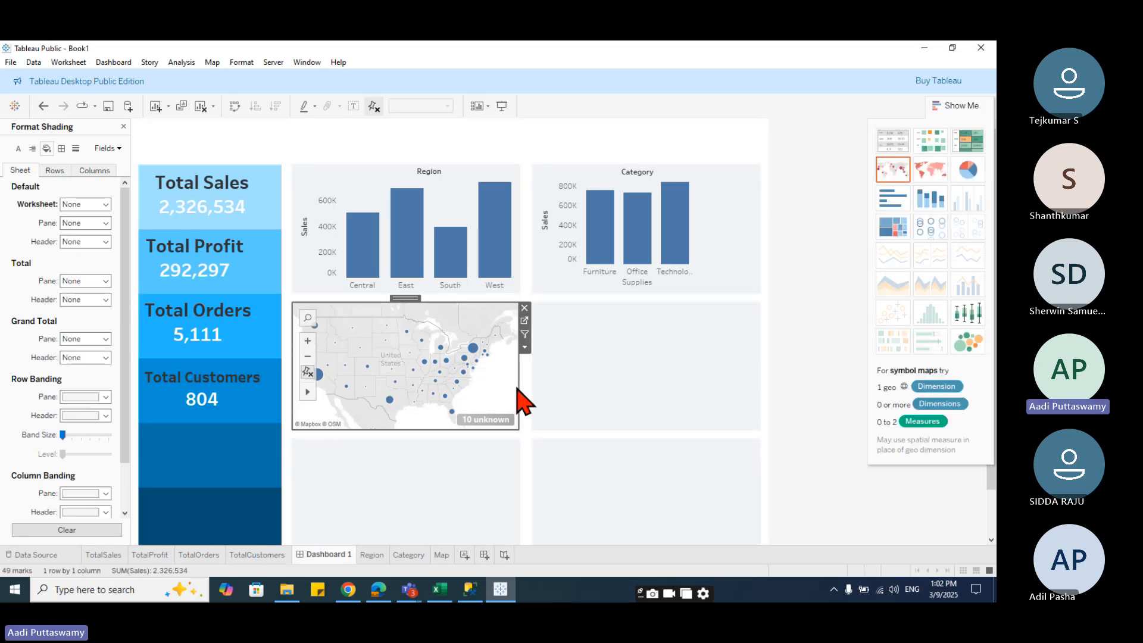
click(525, 308)
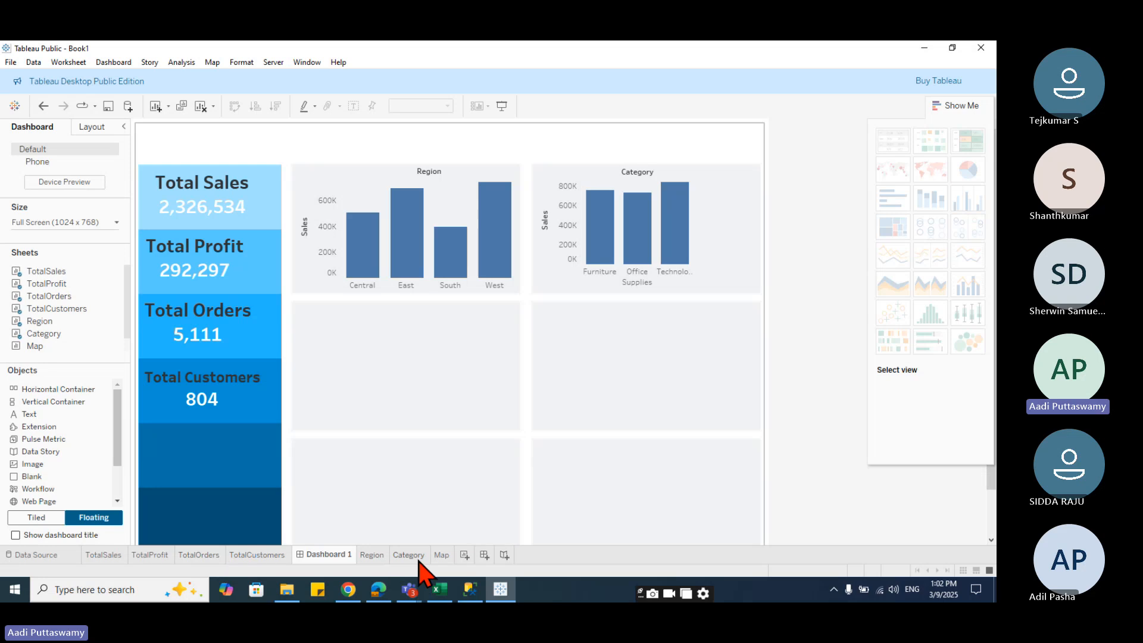
- Open the Map worksheet and collapse the Show Me pane
click(440, 555)
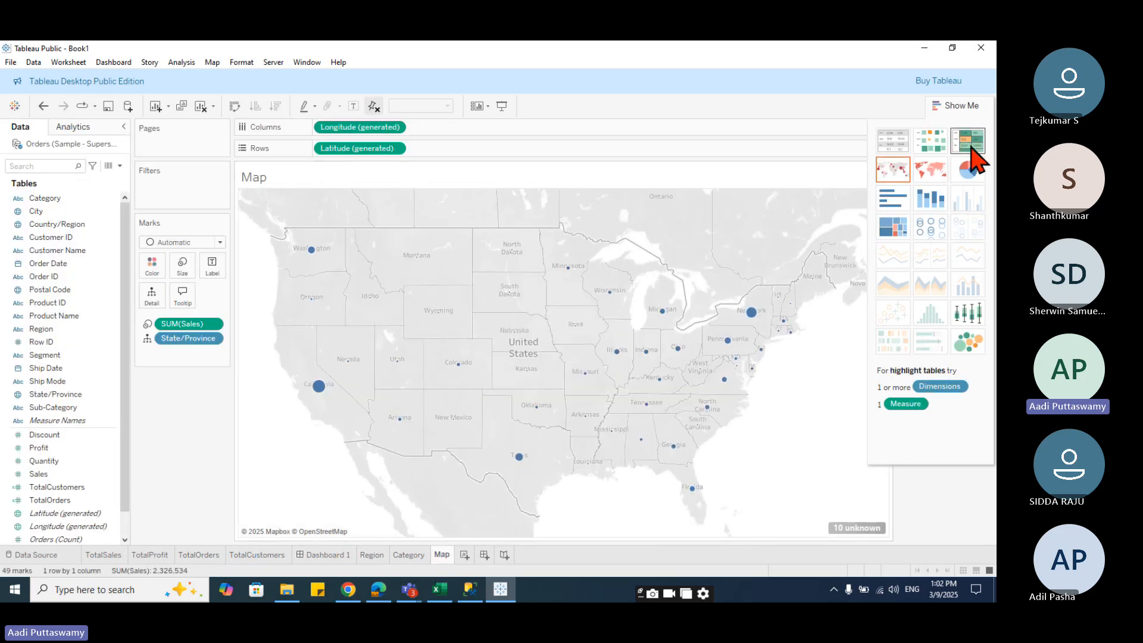
click(961, 107)
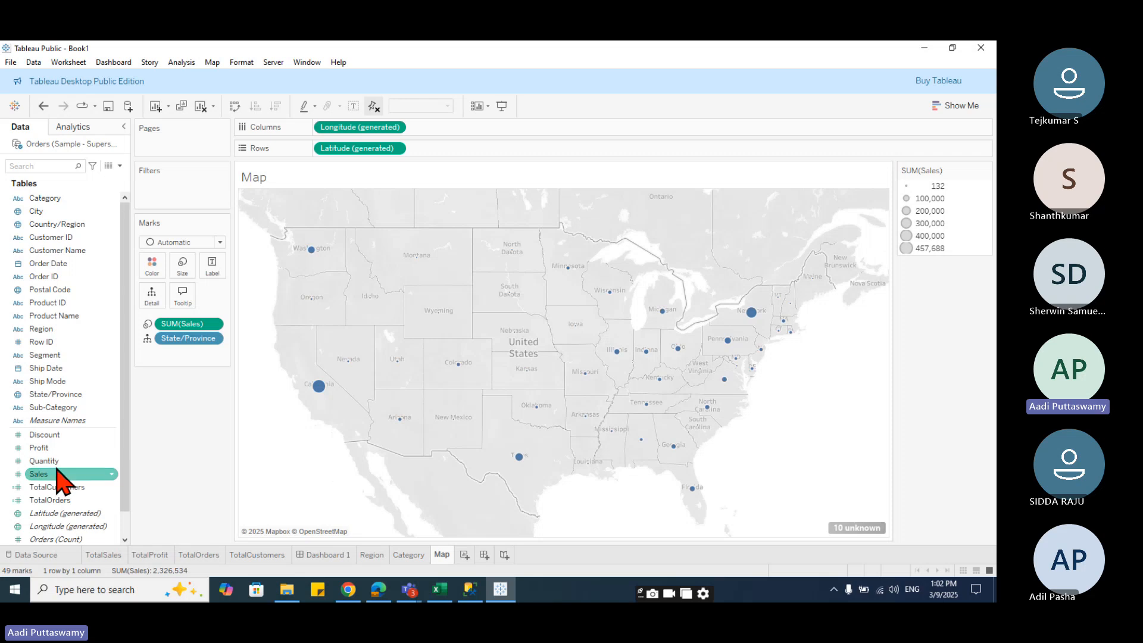
- Add Region as a filter on the Map worksheet with all four regions selected and show its filter card
drag(41, 328, 173, 196)
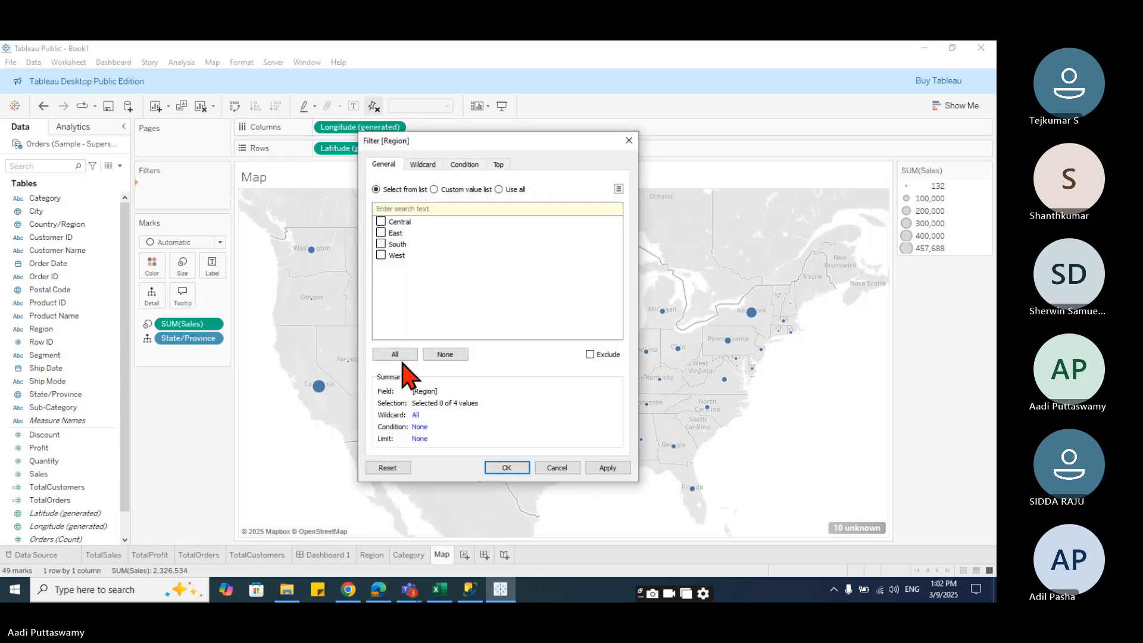
click(629, 141)
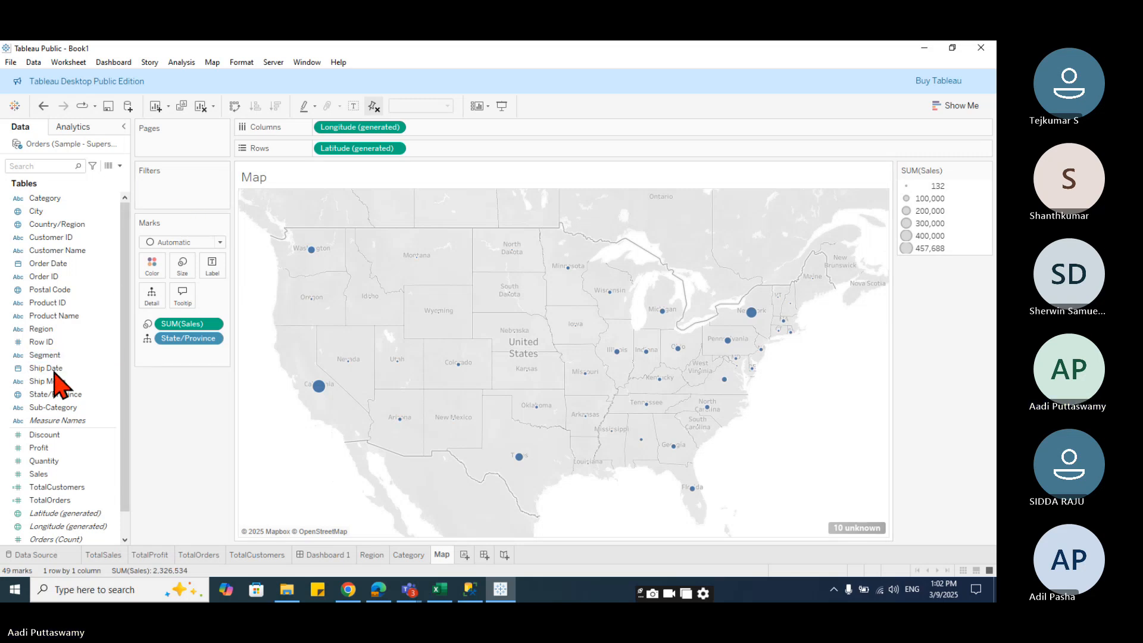
drag(39, 328, 156, 205)
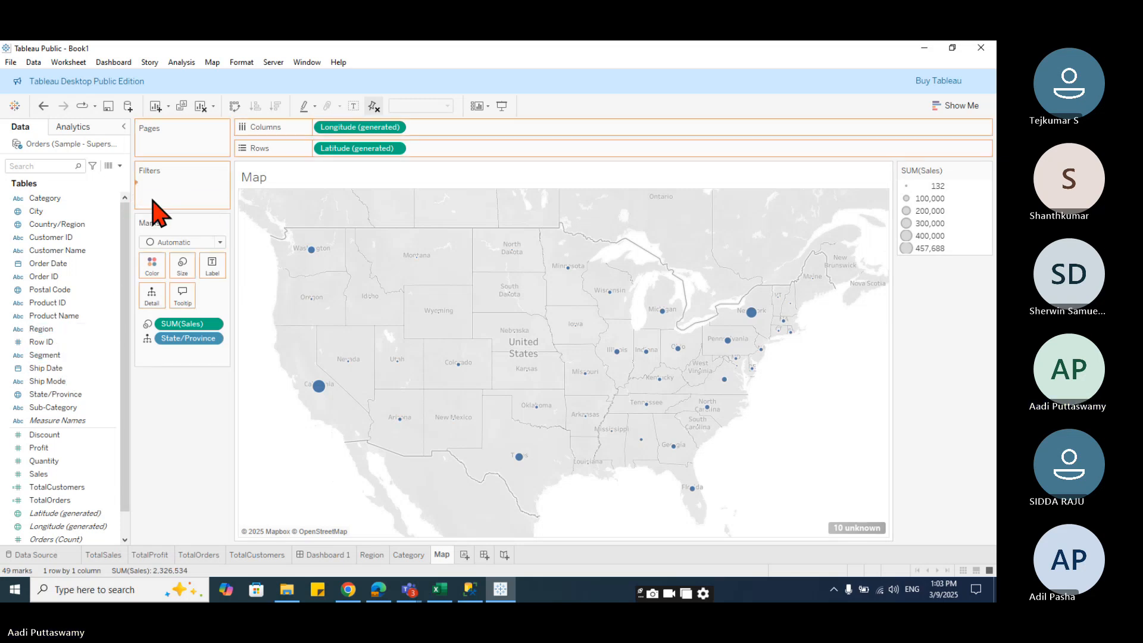
click(394, 354)
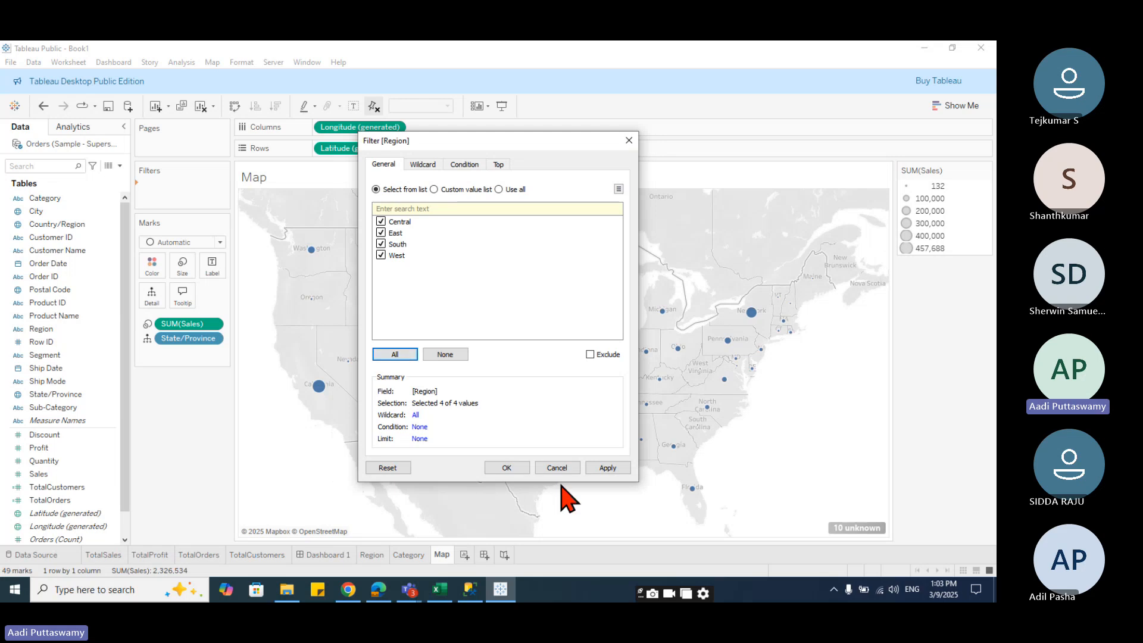
click(607, 469)
click(511, 468)
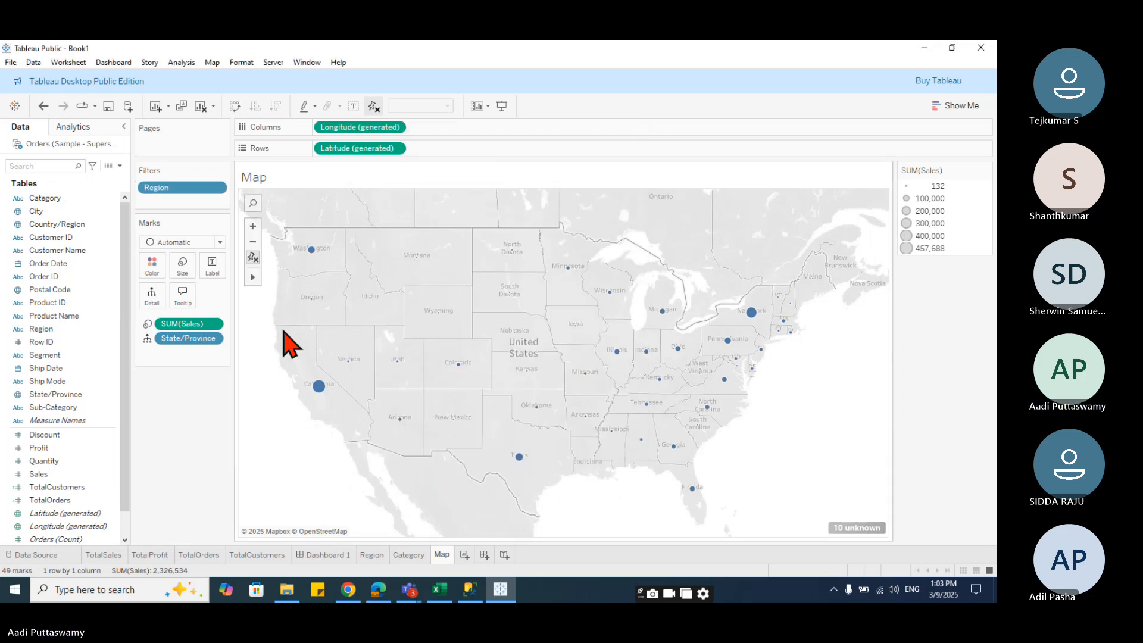
click(216, 188)
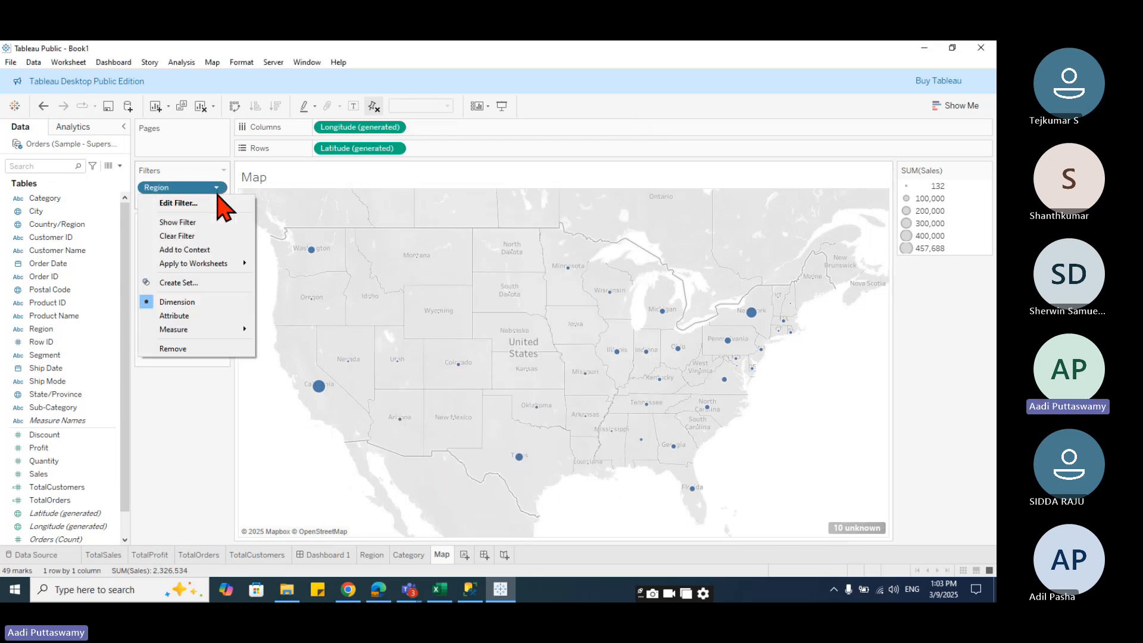
click(196, 223)
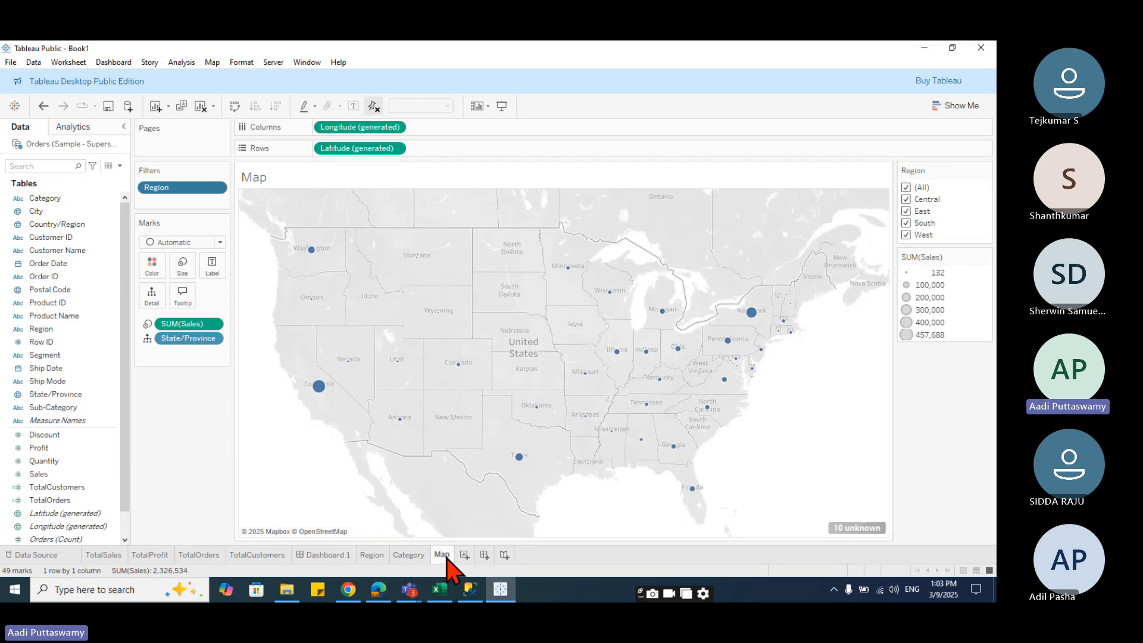
- Float the Map sheet onto the dashboard's middle left tile
click(321, 557)
drag(35, 346, 505, 444)
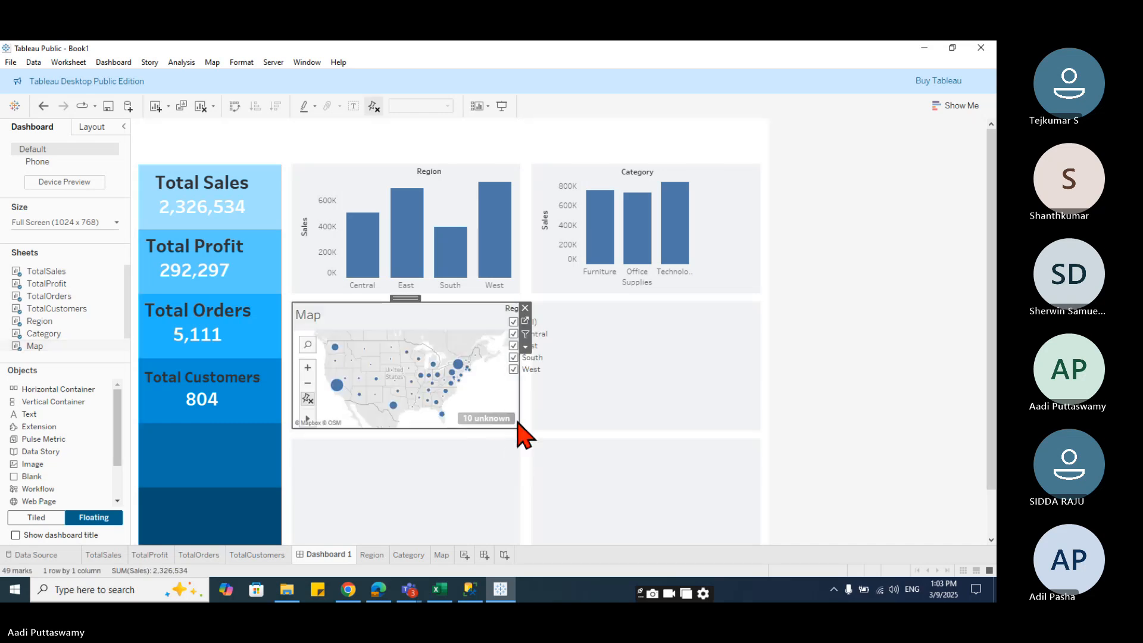
- Change the Map worksheet's Region filter card to Single Value (dropdown)
click(441, 555)
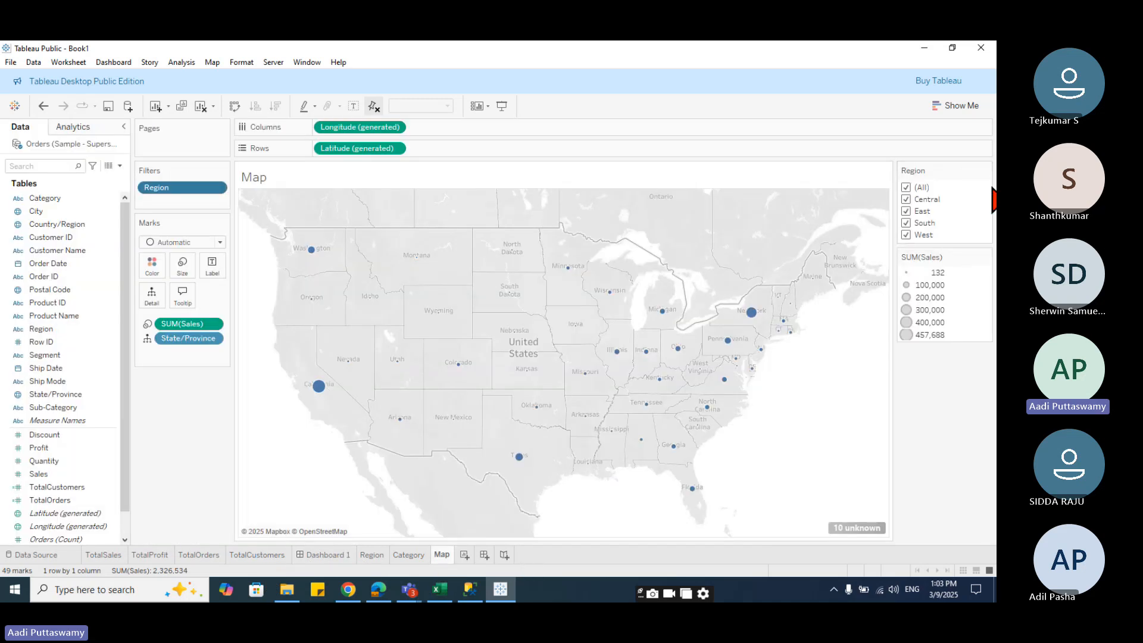
click(986, 170)
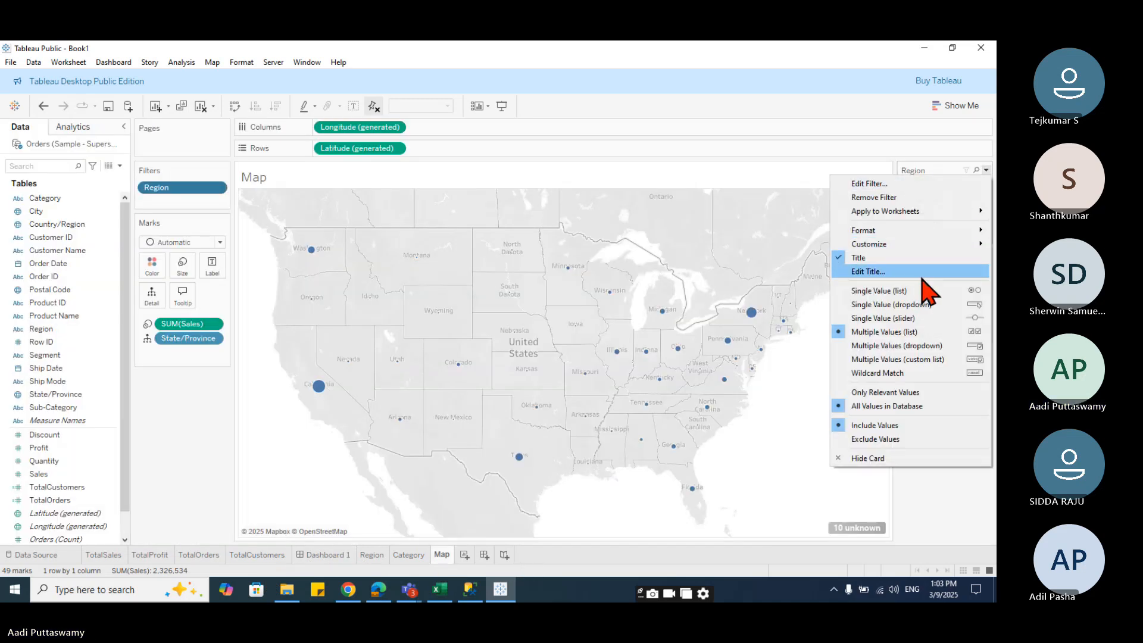
click(917, 307)
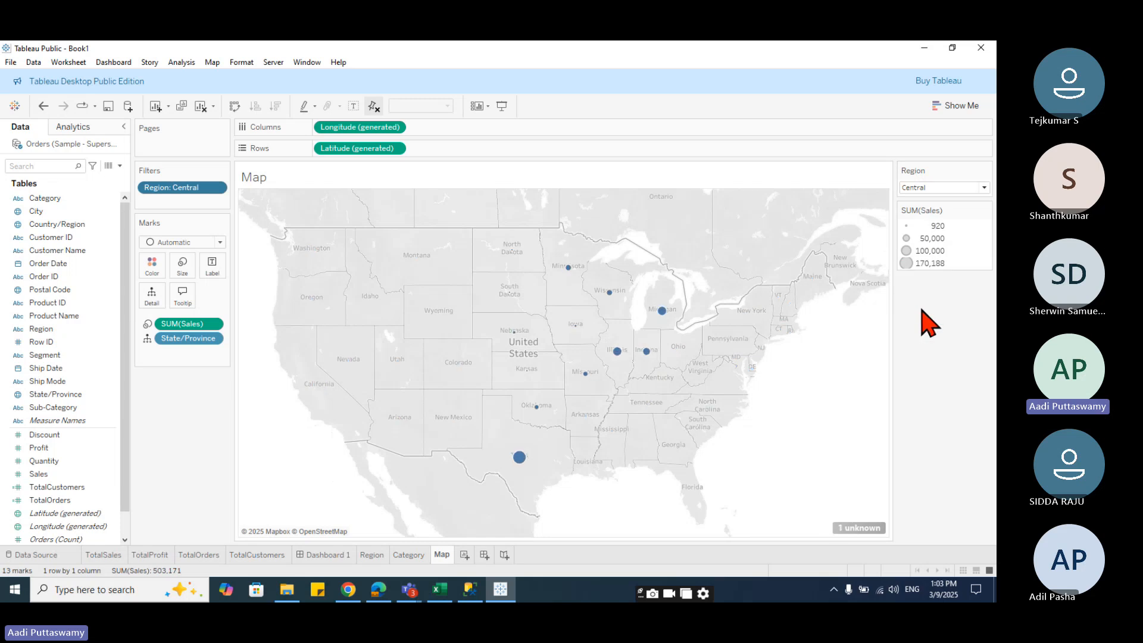
- Remove the Region filter card and the Map sheet from the dashboard
click(347, 556)
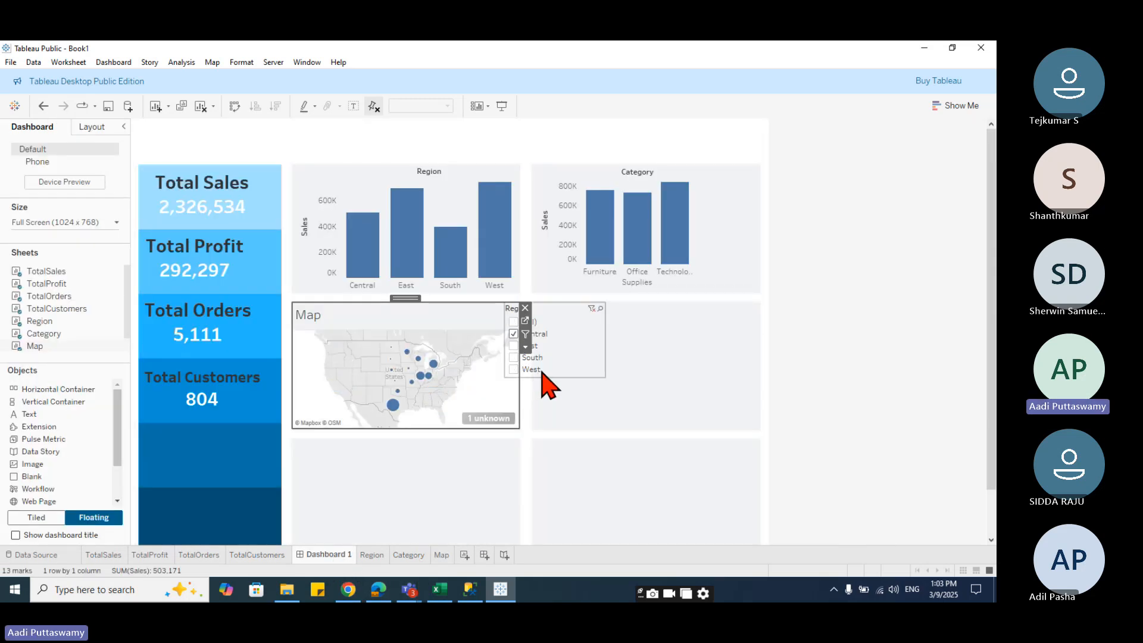
click(541, 373)
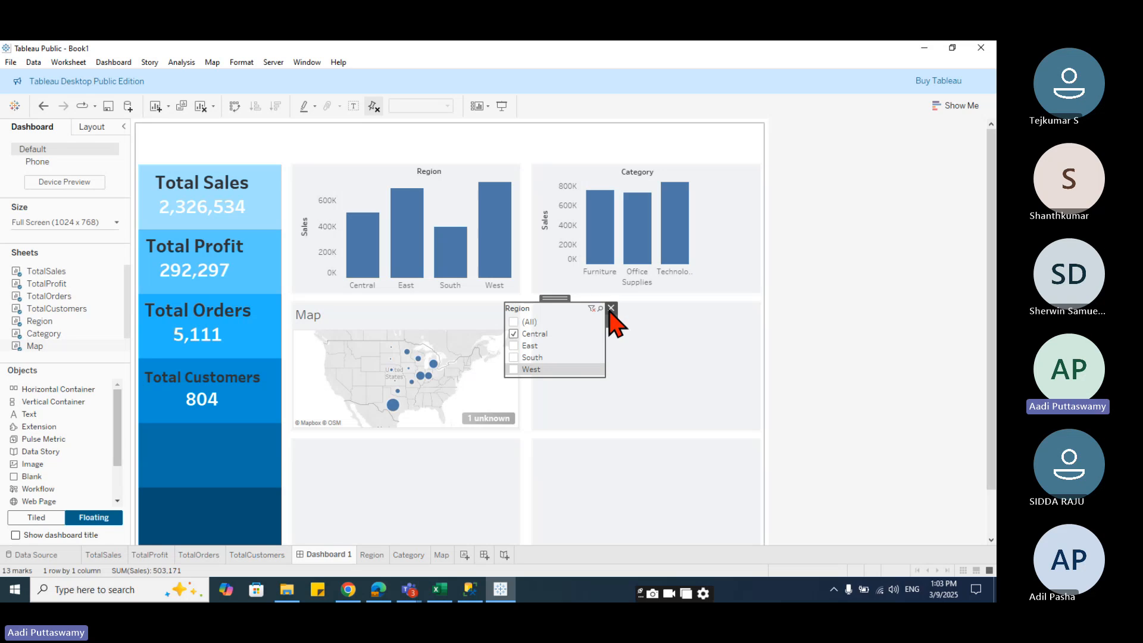
key(Delete)
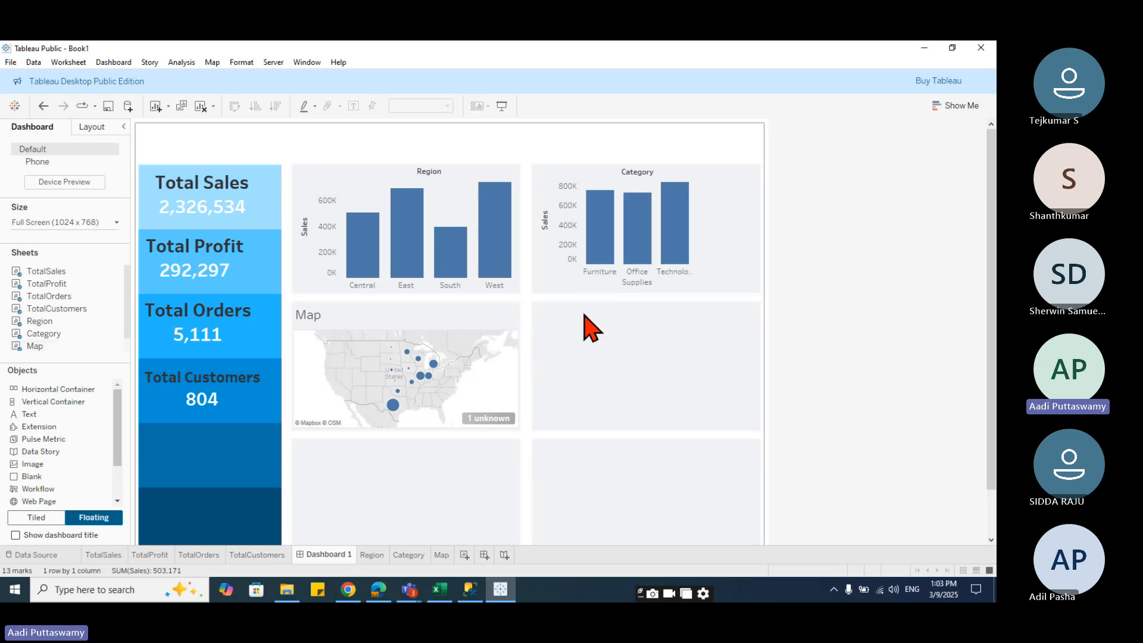
click(499, 313)
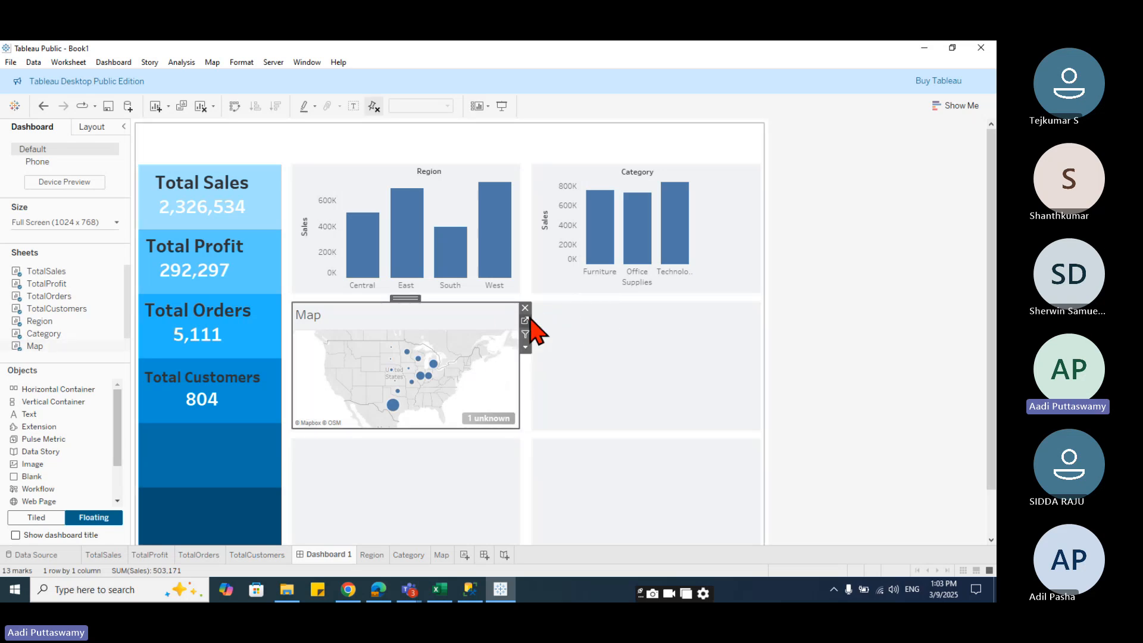
click(525, 308)
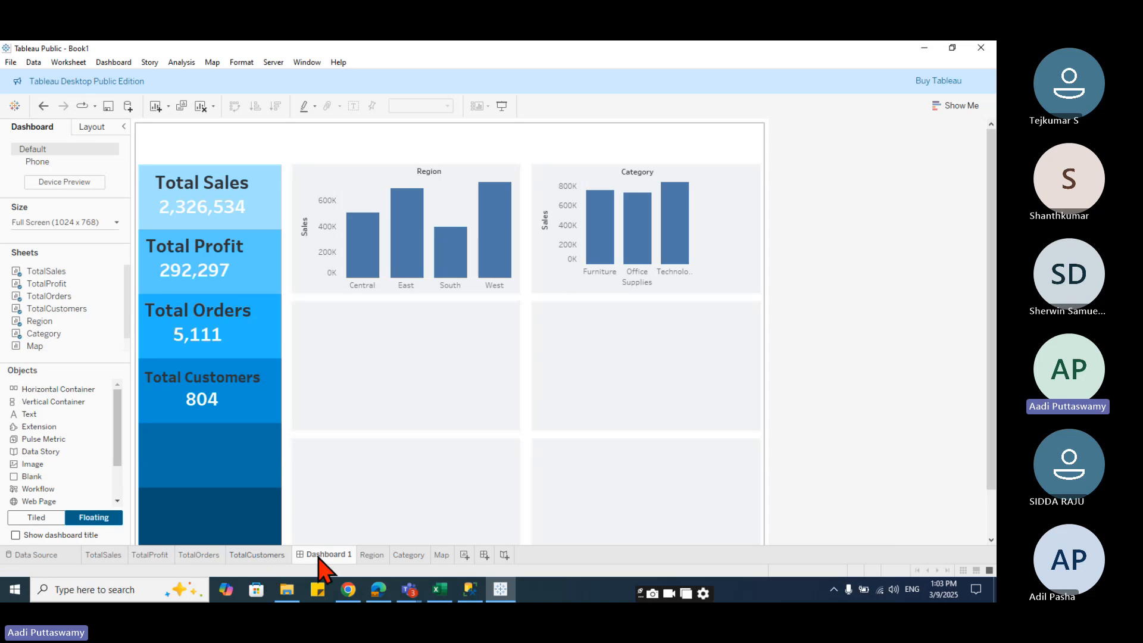
- Float the Map sheet onto the dashboard's middle left tile again and resize it to fit
click(441, 556)
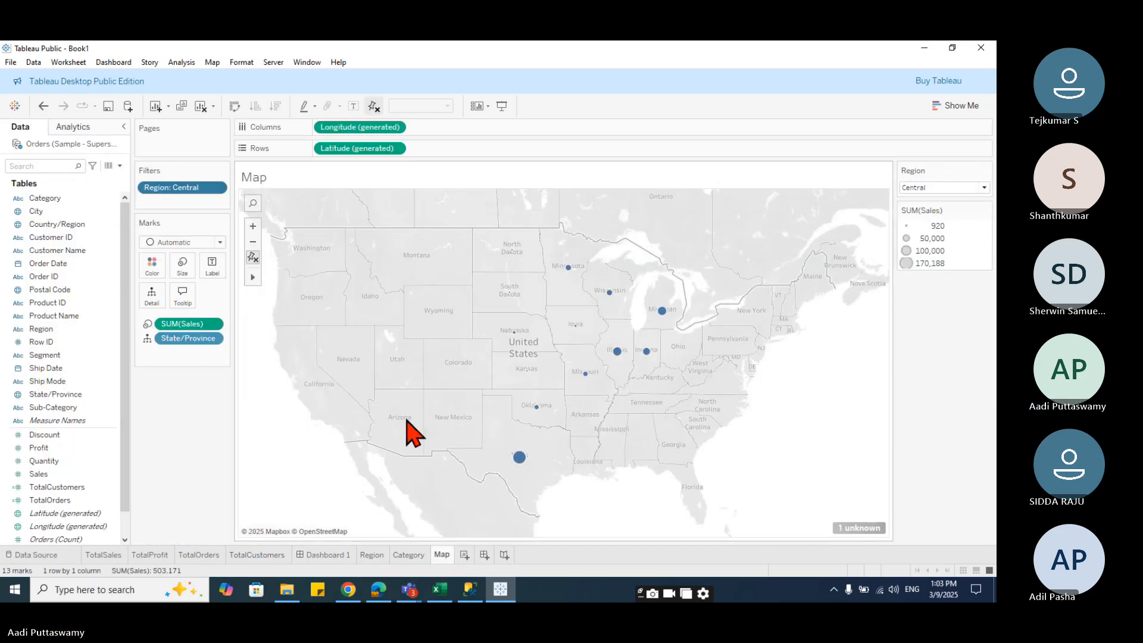
click(327, 555)
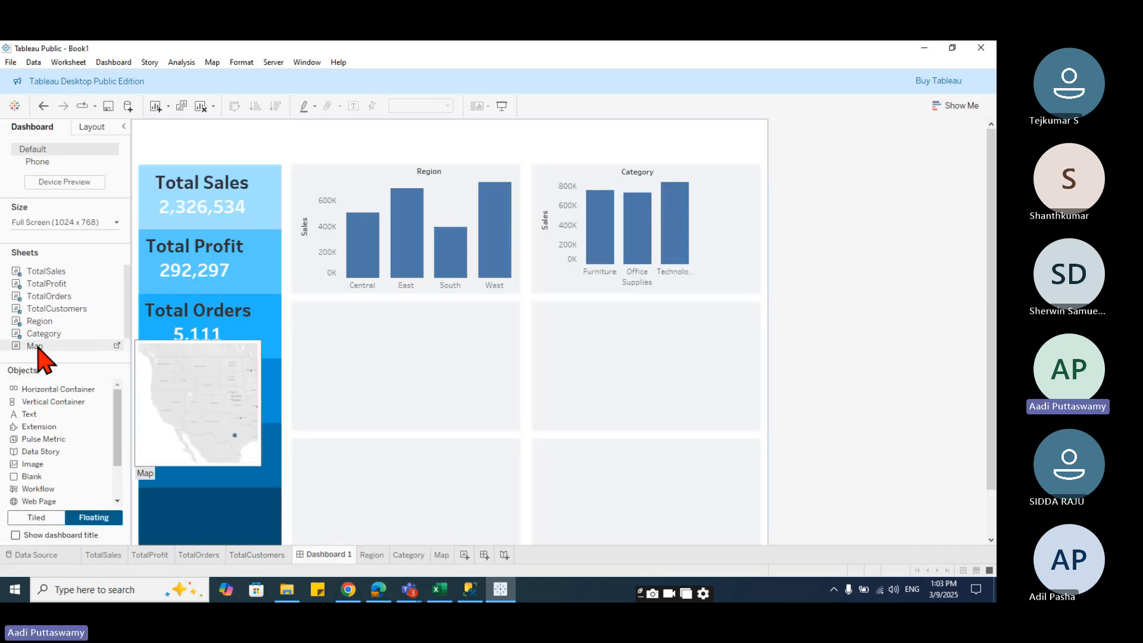
drag(39, 350, 295, 302)
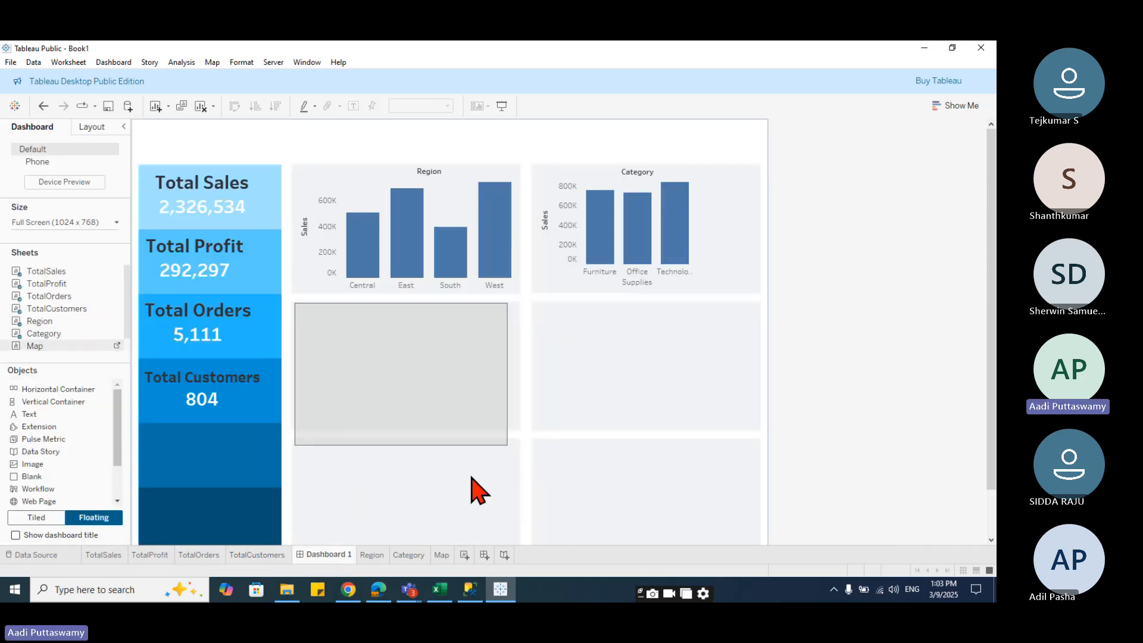
drag(508, 444, 562, 410)
- Move the Region filter to the dashboard's top-right corner and apply it to all worksheets using this data source
click(557, 313)
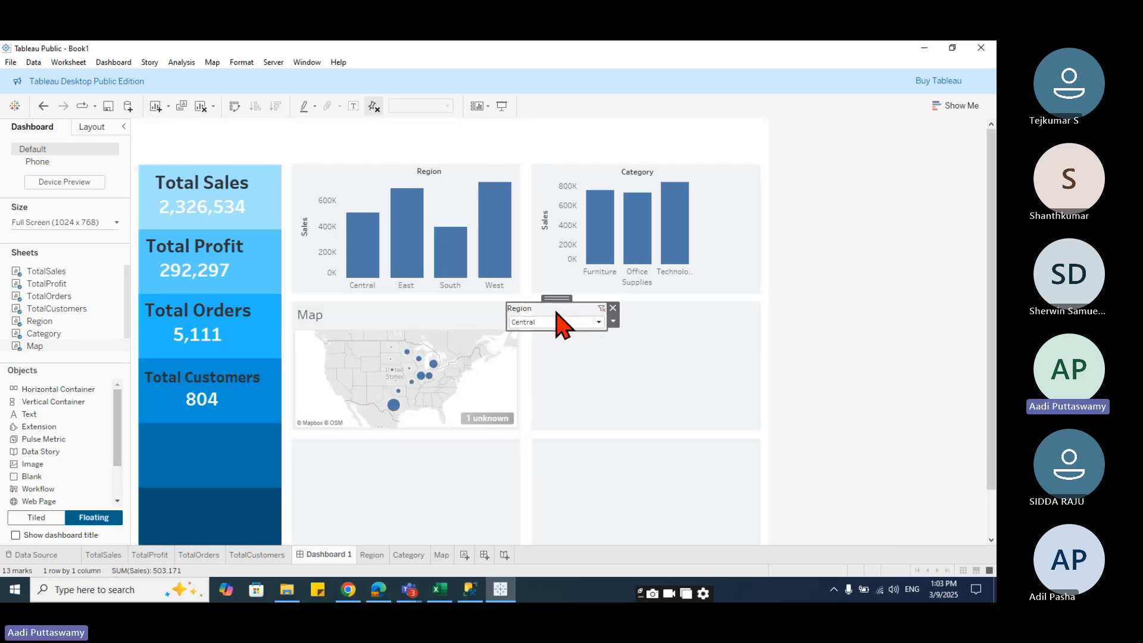
drag(557, 313, 684, 128)
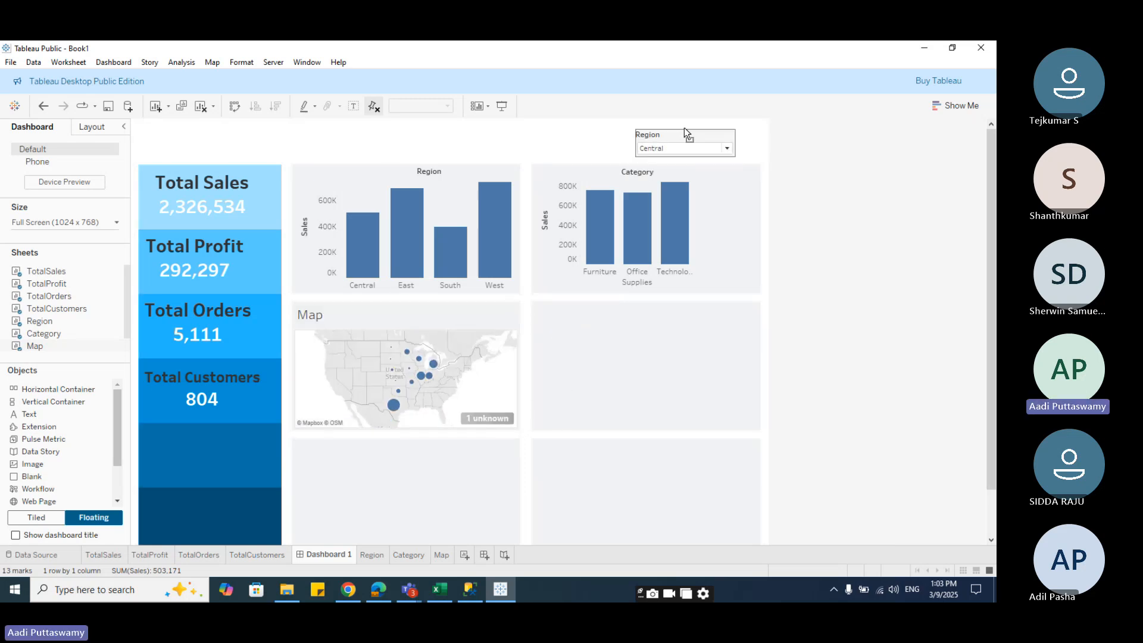
click(691, 152)
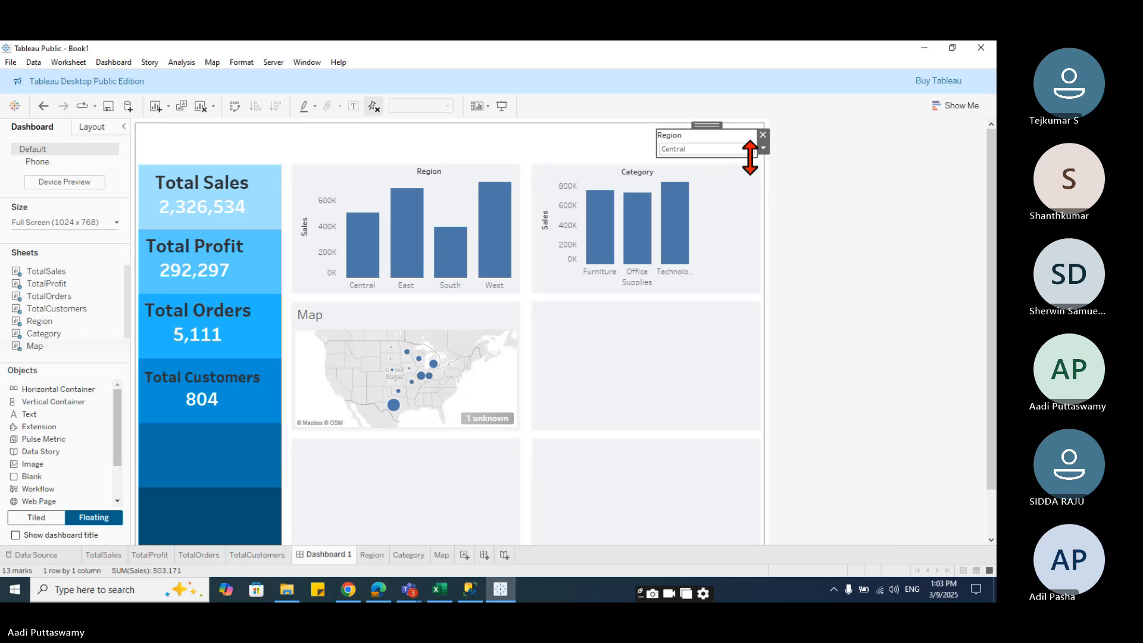
click(764, 148)
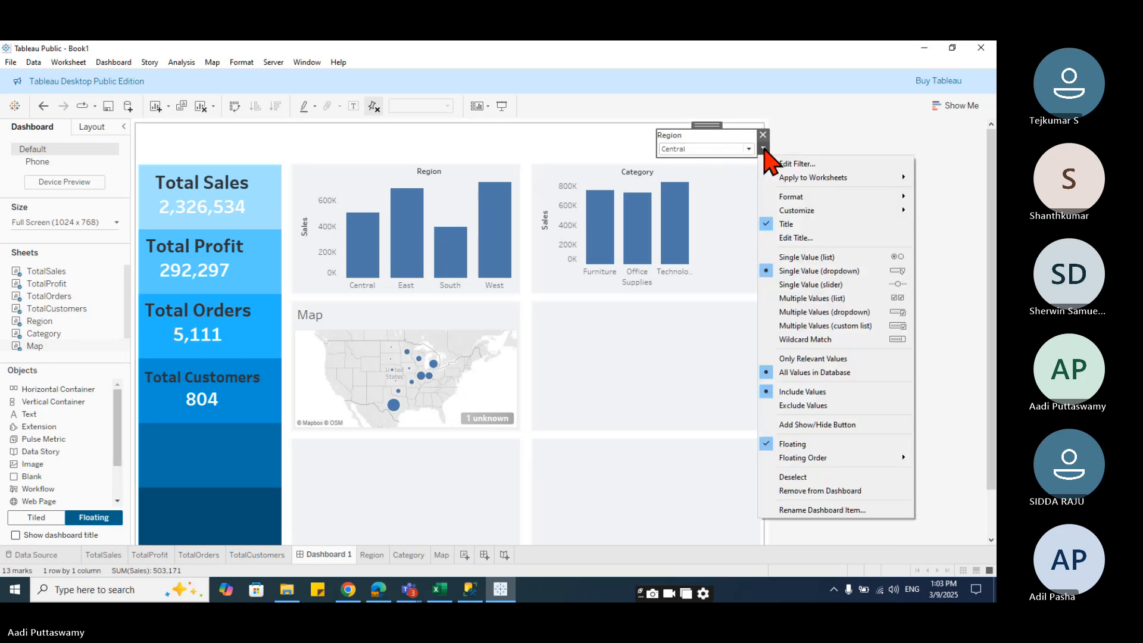
mouse_move(814, 180)
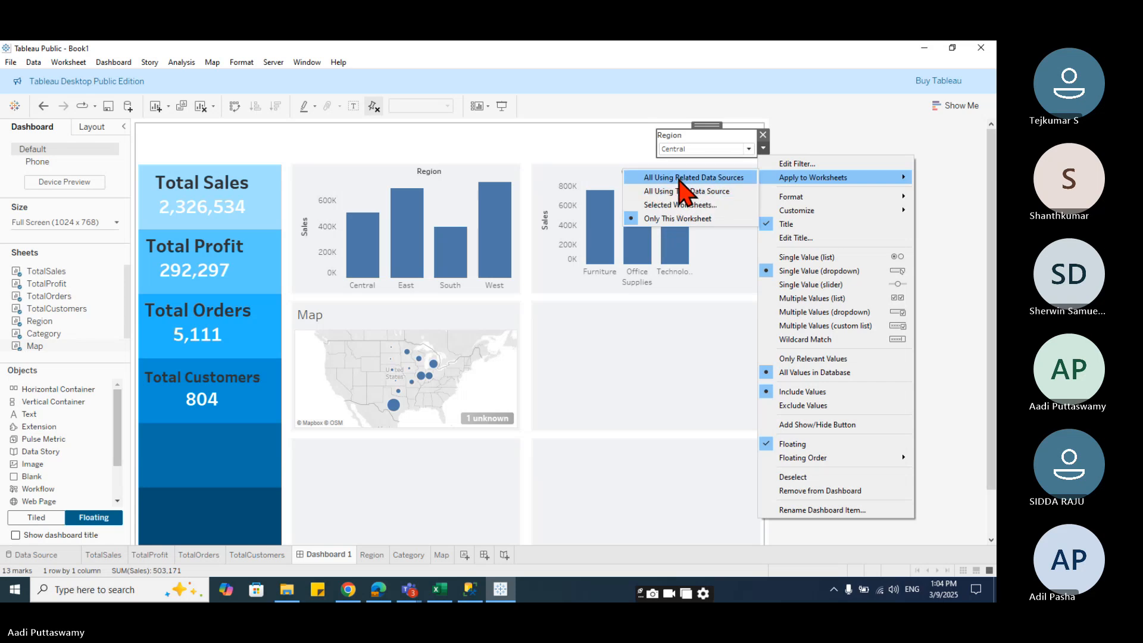
click(669, 192)
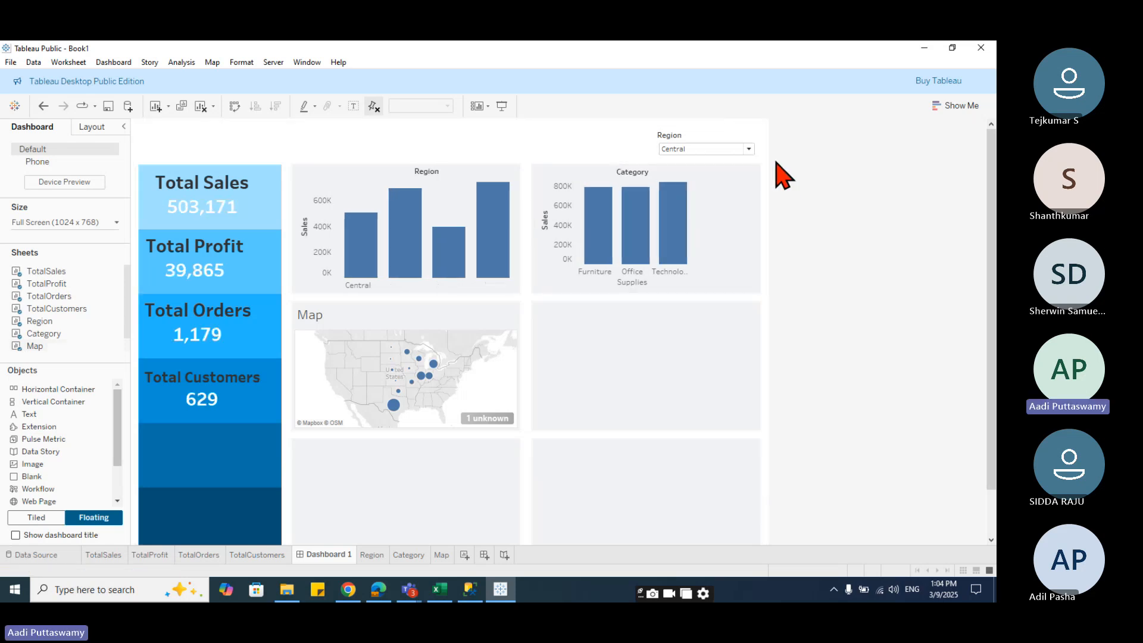
- Switch the Region dropdown to East and then to West
click(748, 149)
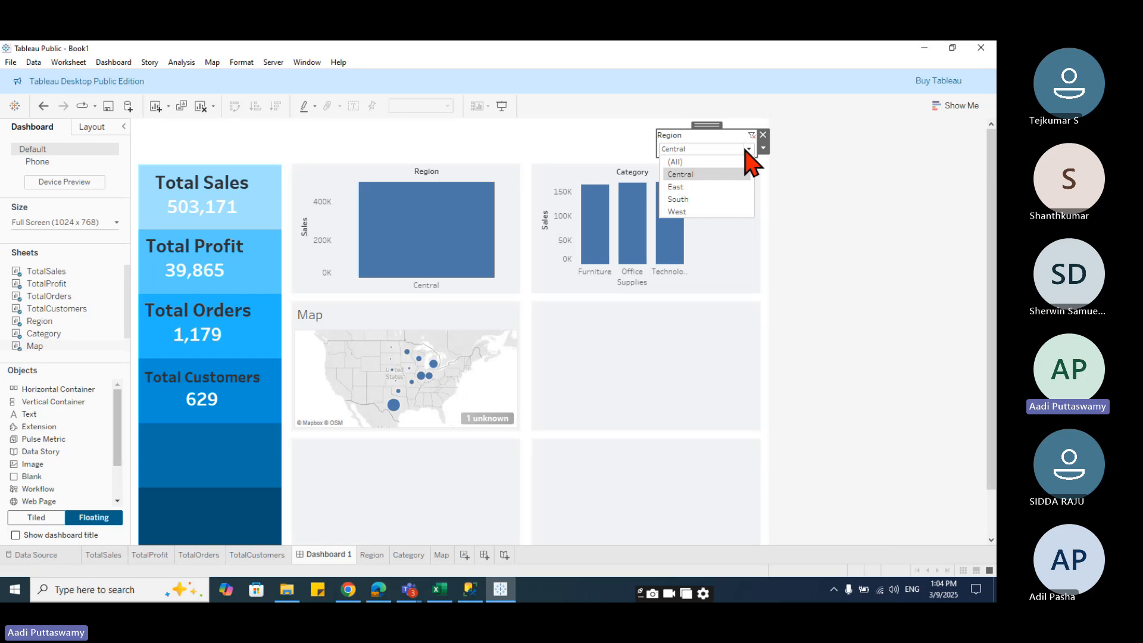
click(697, 186)
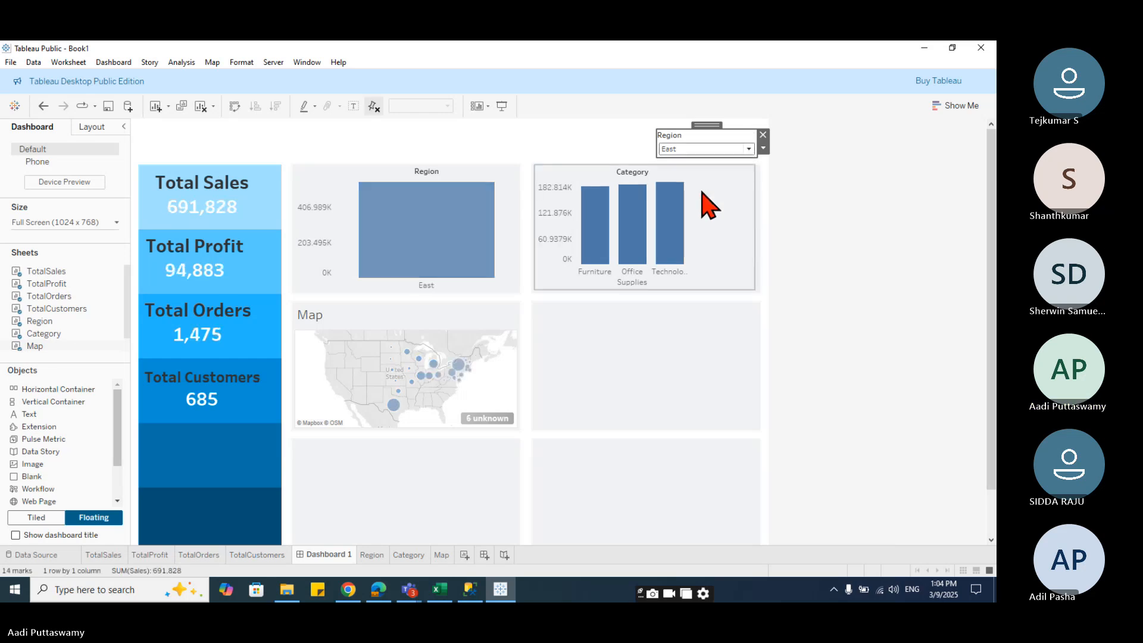
click(748, 149)
click(700, 211)
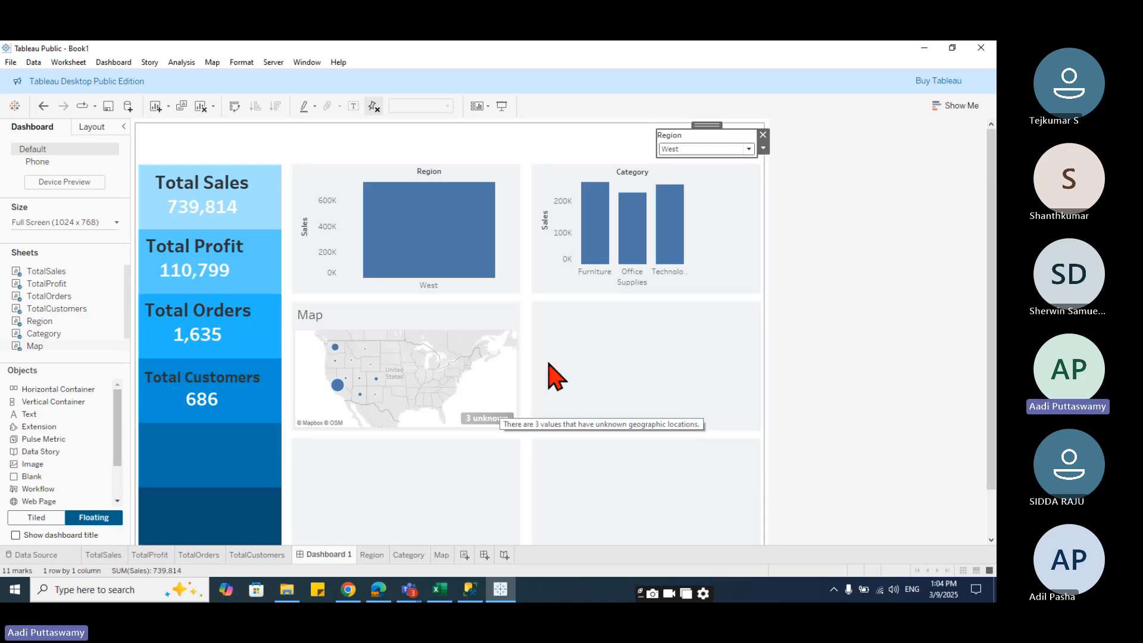
- Hide the Map sheet's title on the dashboard
right_click(322, 331)
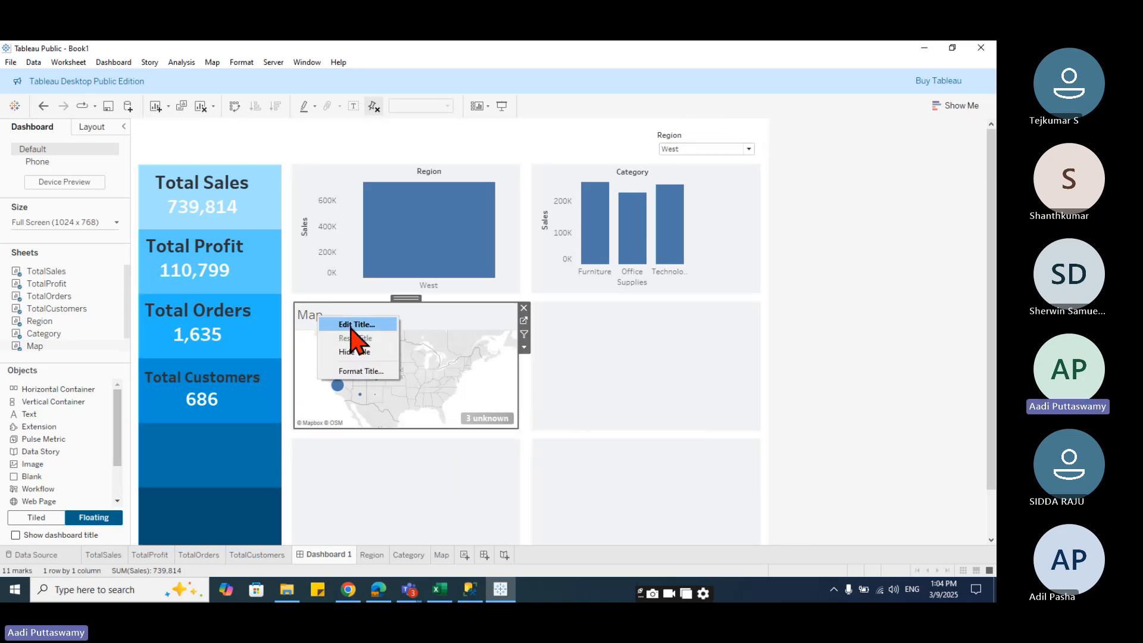
click(369, 354)
click(798, 434)
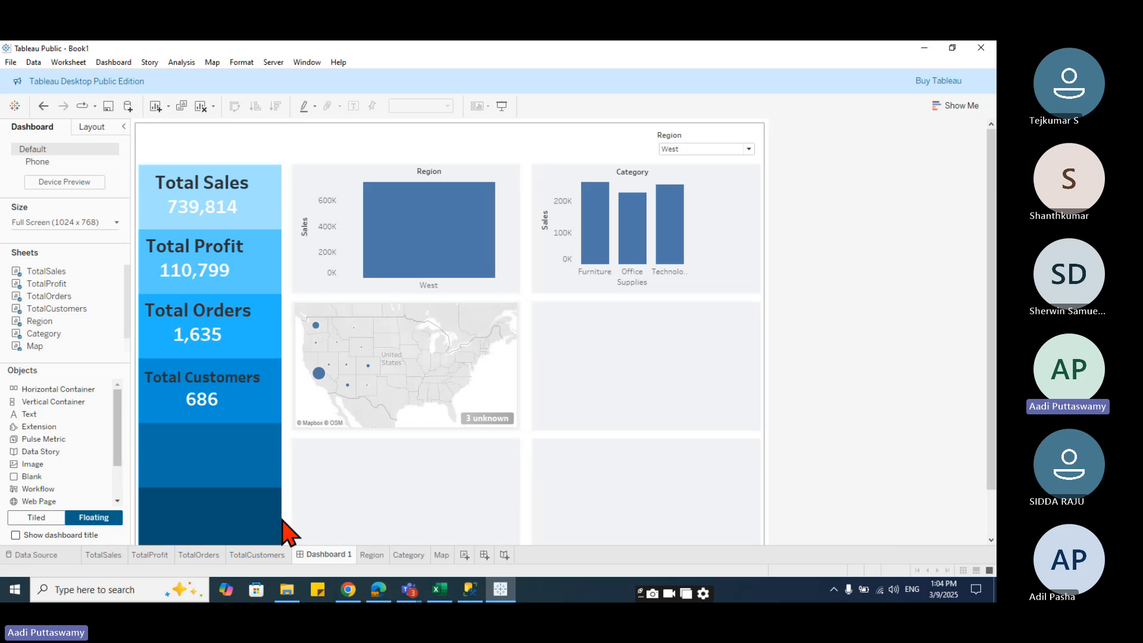
- Open the Map worksheet and add a new blank worksheet
click(442, 556)
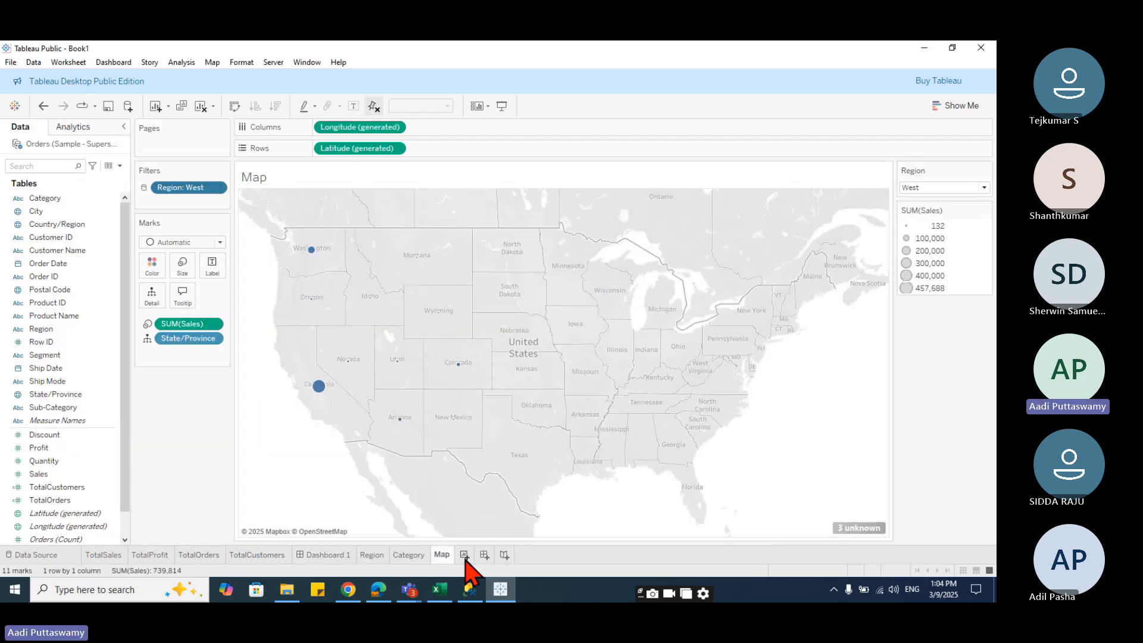
click(464, 556)
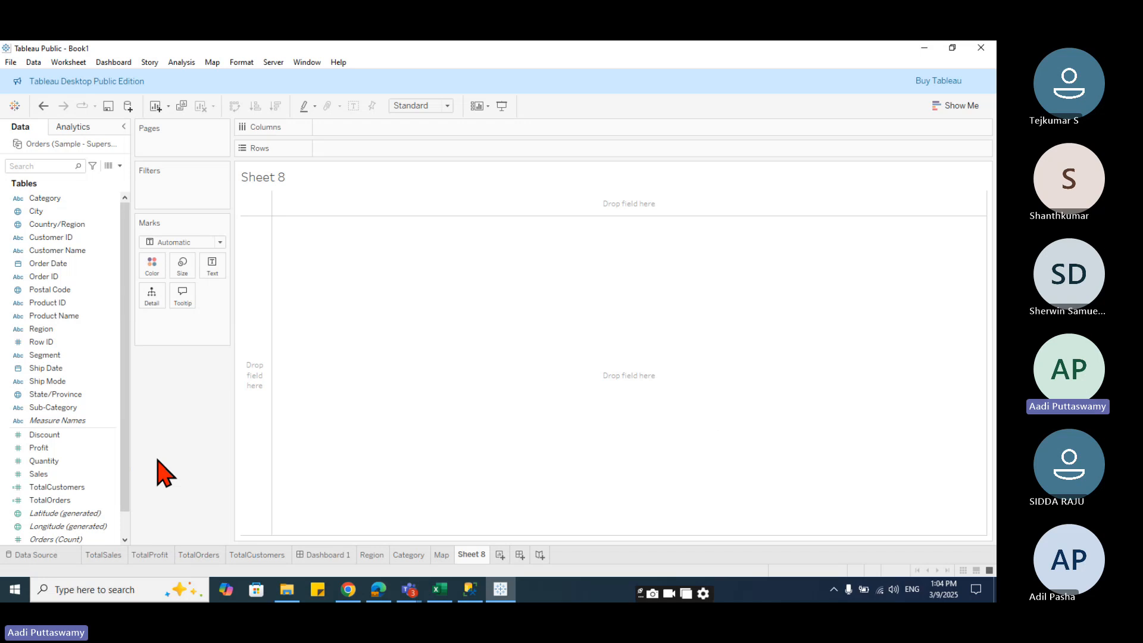
scroll(107, 500, down, 1)
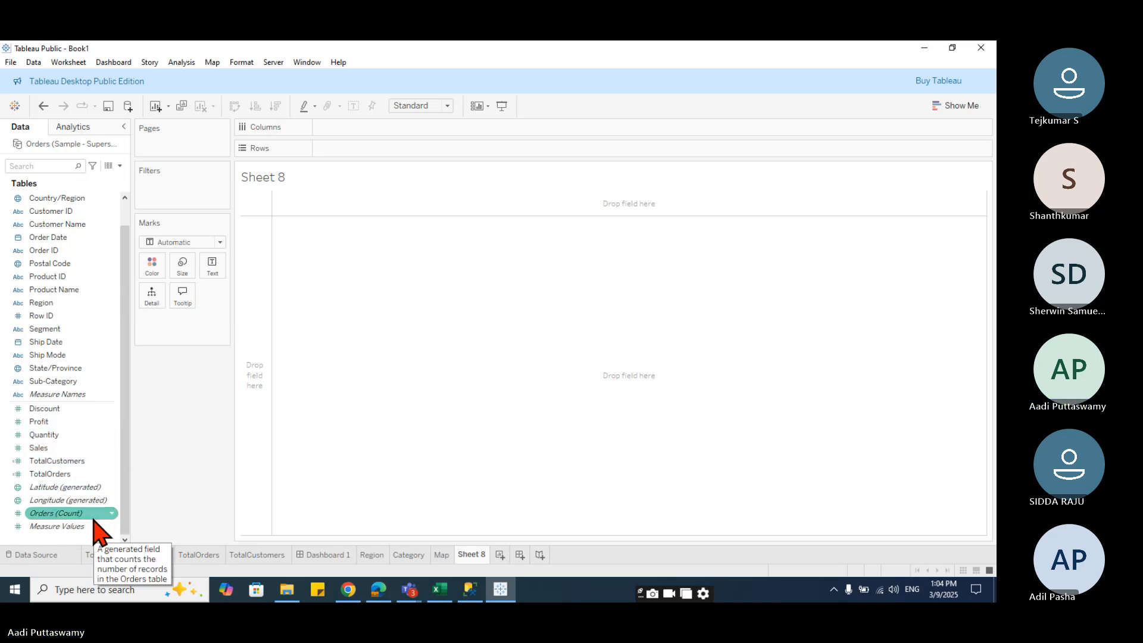
scroll(95, 529, up, 1)
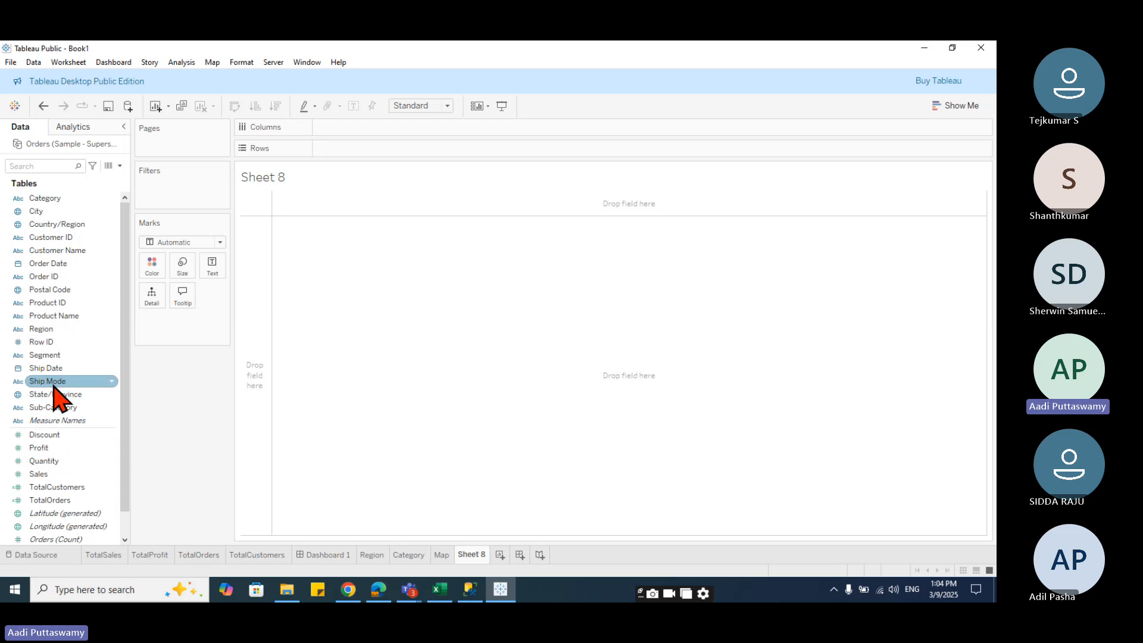
- Build a packed bubble chart of Sales by Ship Mode on the new worksheet
drag(51, 387, 357, 127)
drag(38, 477, 359, 148)
click(961, 109)
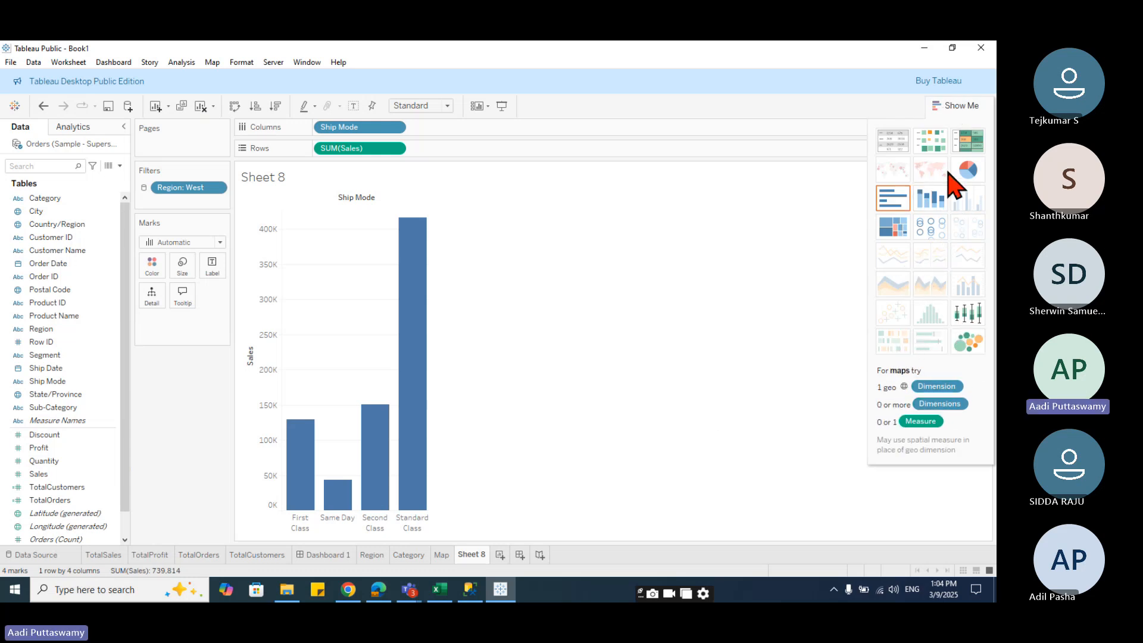
click(968, 343)
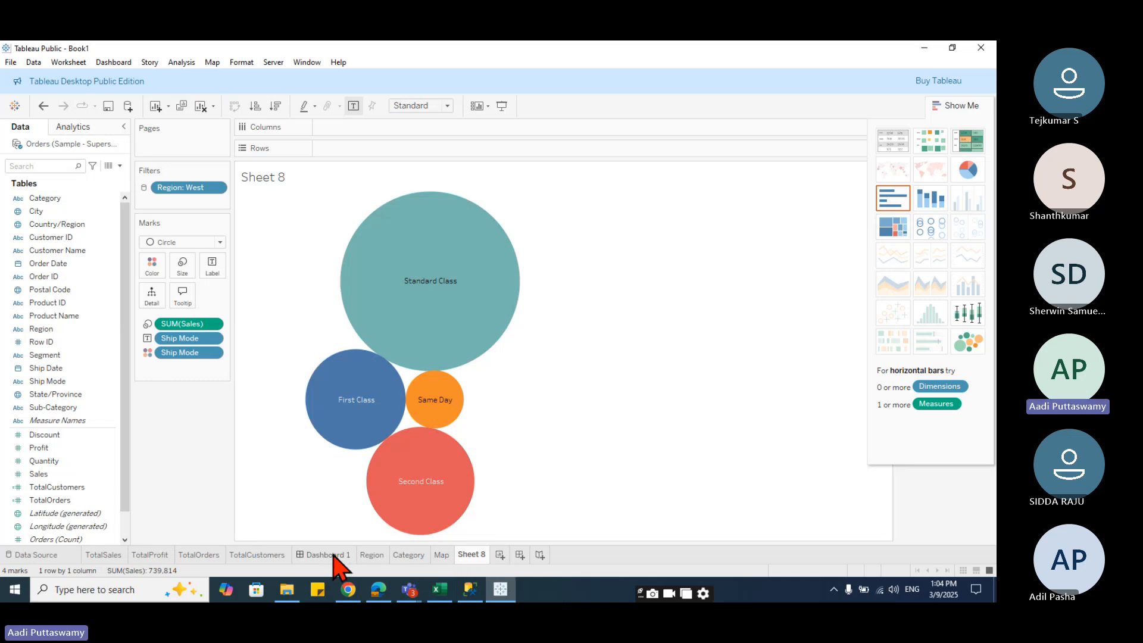
- Rename the Sheet 8 worksheet as ShipMode
click(335, 556)
mouse_move(39, 344)
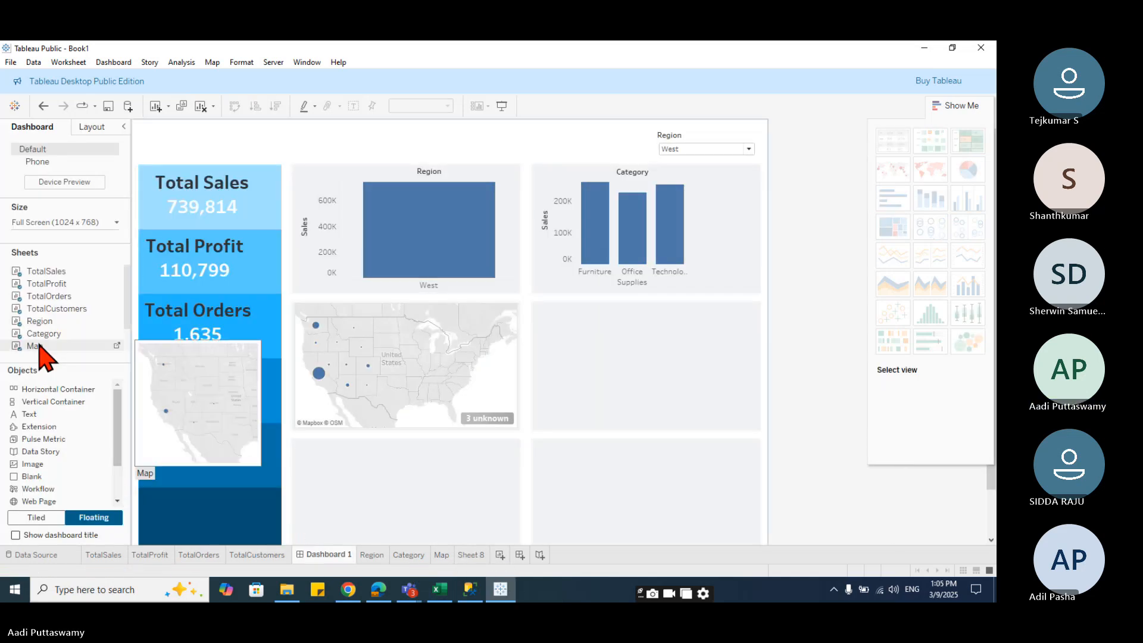
click(474, 556)
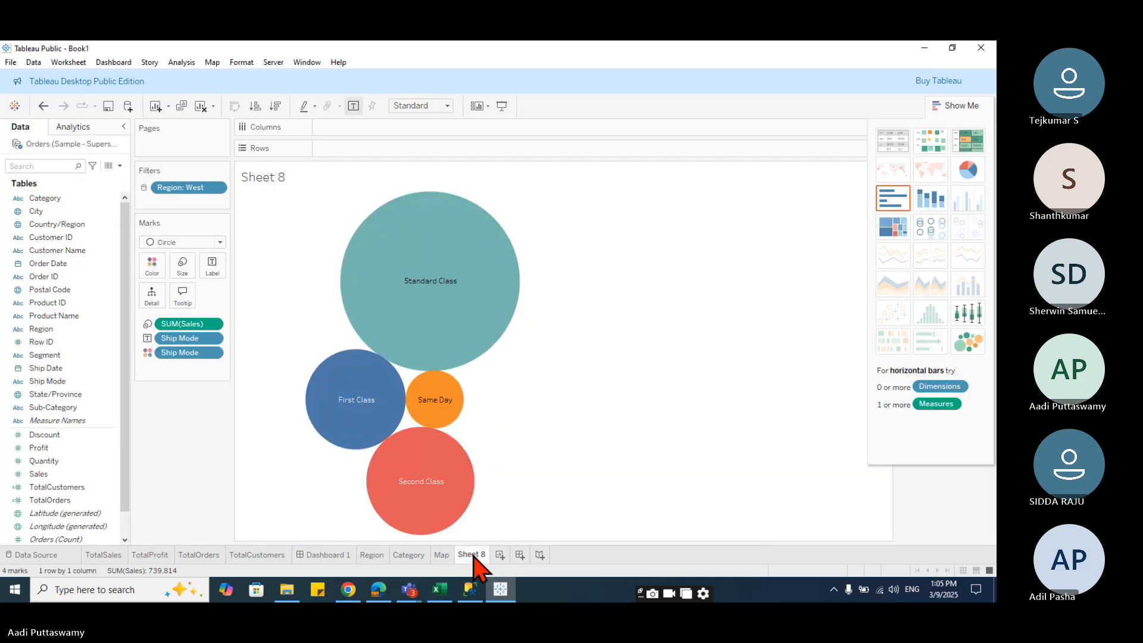
double_click(474, 555)
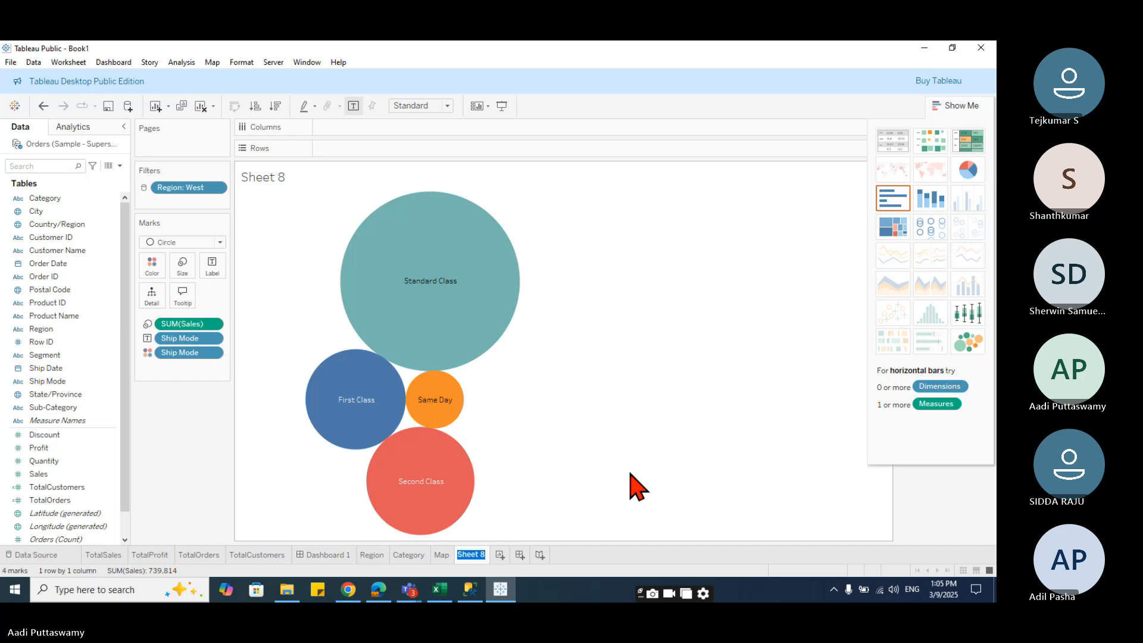
key(Return)
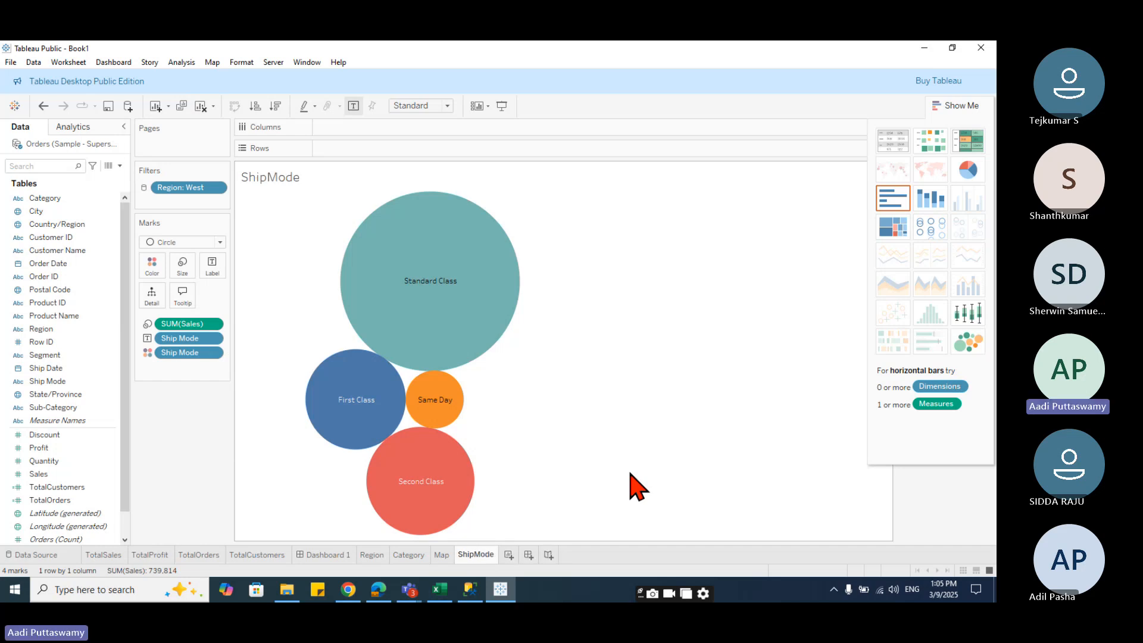
- Place the ShipMode sheet in the empty dashboard cell right of the map and hide its title
click(334, 555)
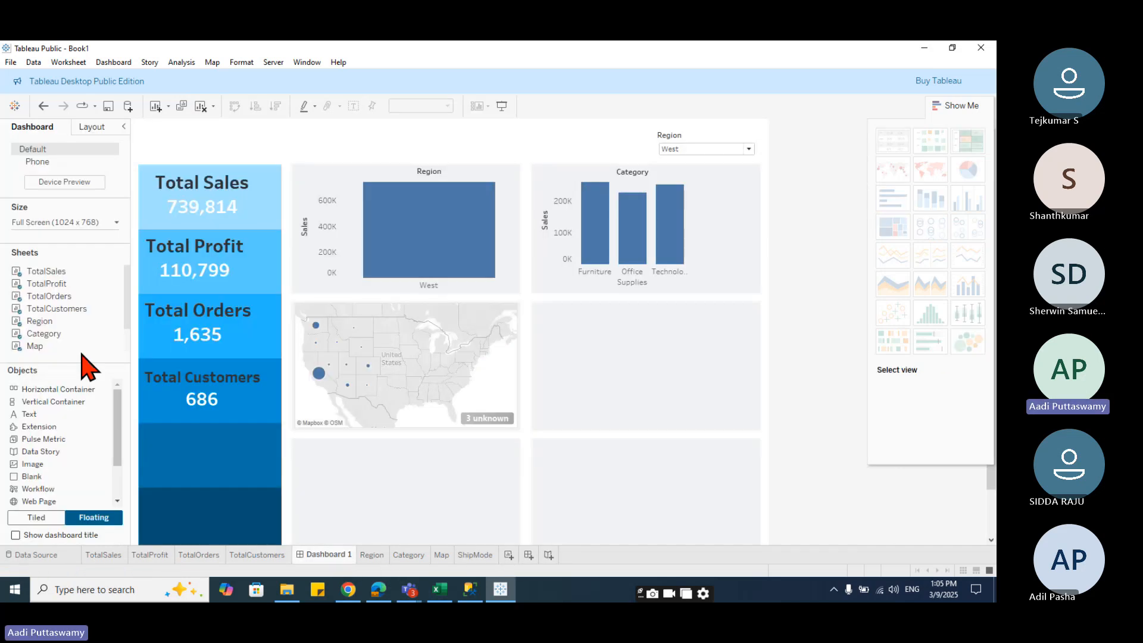
scroll(132, 326, down, 2)
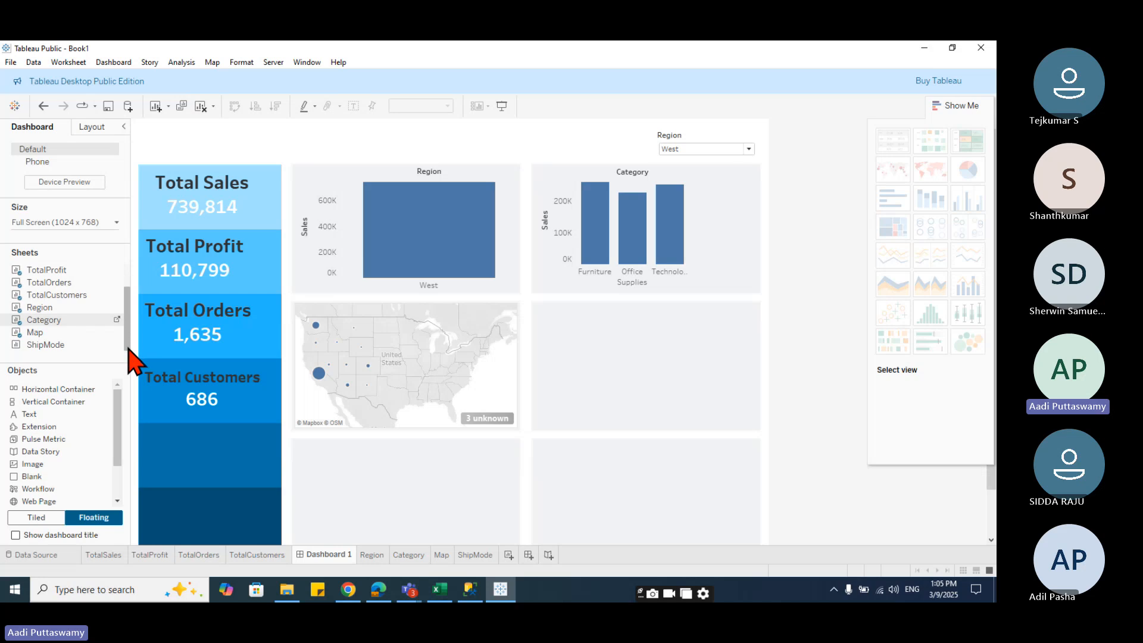
drag(45, 344, 534, 302)
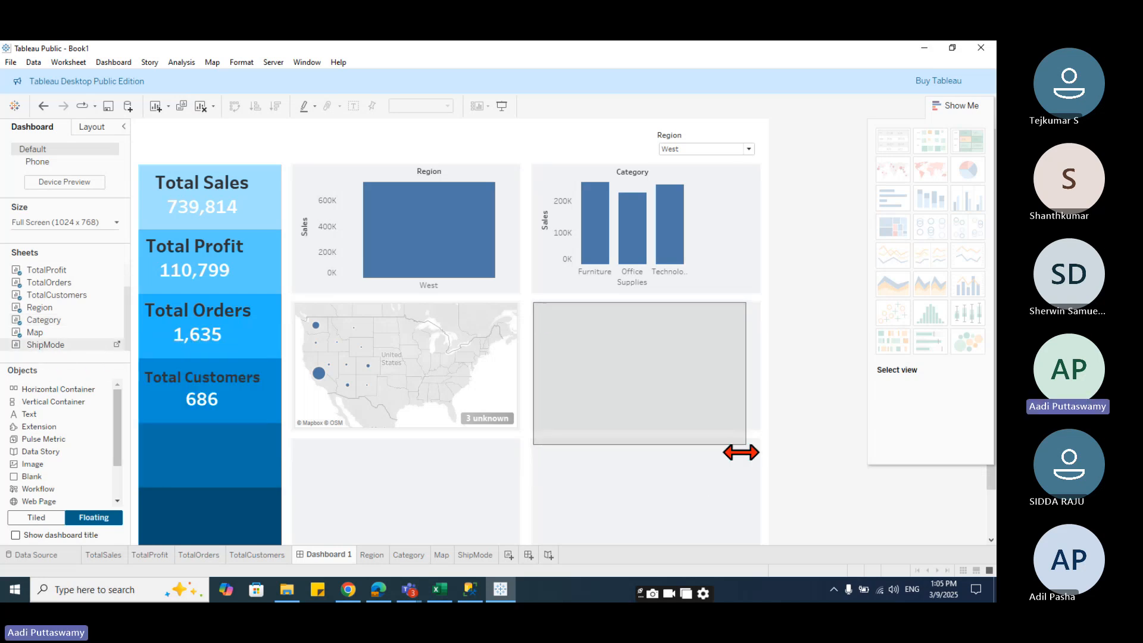
mouse_move(745, 446)
mouse_down()
mouse_move(759, 429)
mouse_move(739, 439)
mouse_up()
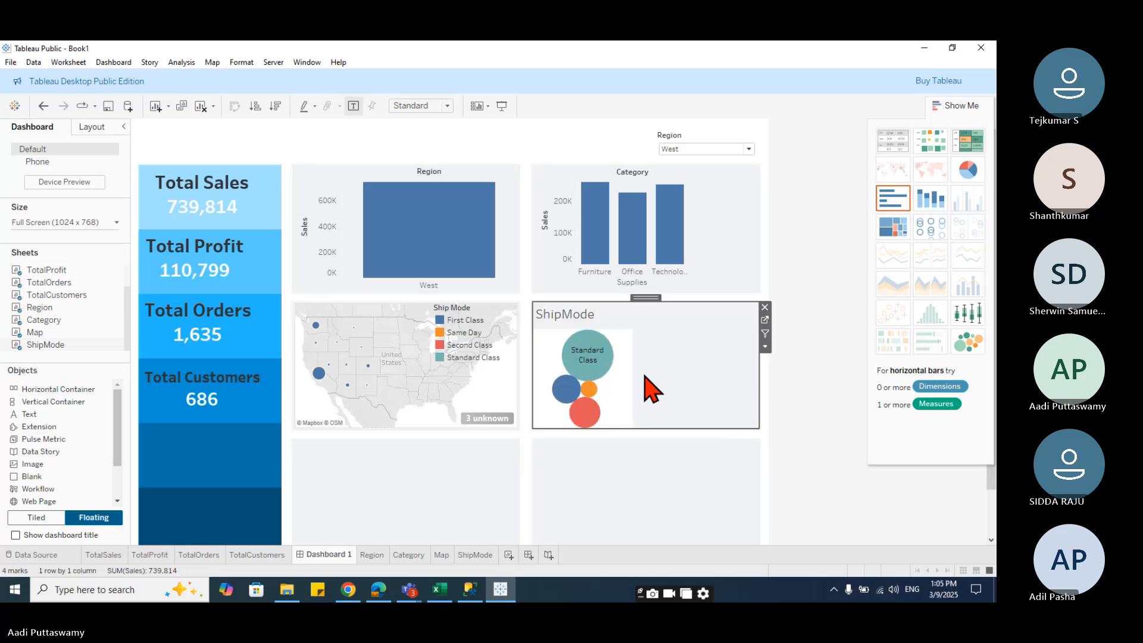
right_click(585, 321)
click(627, 349)
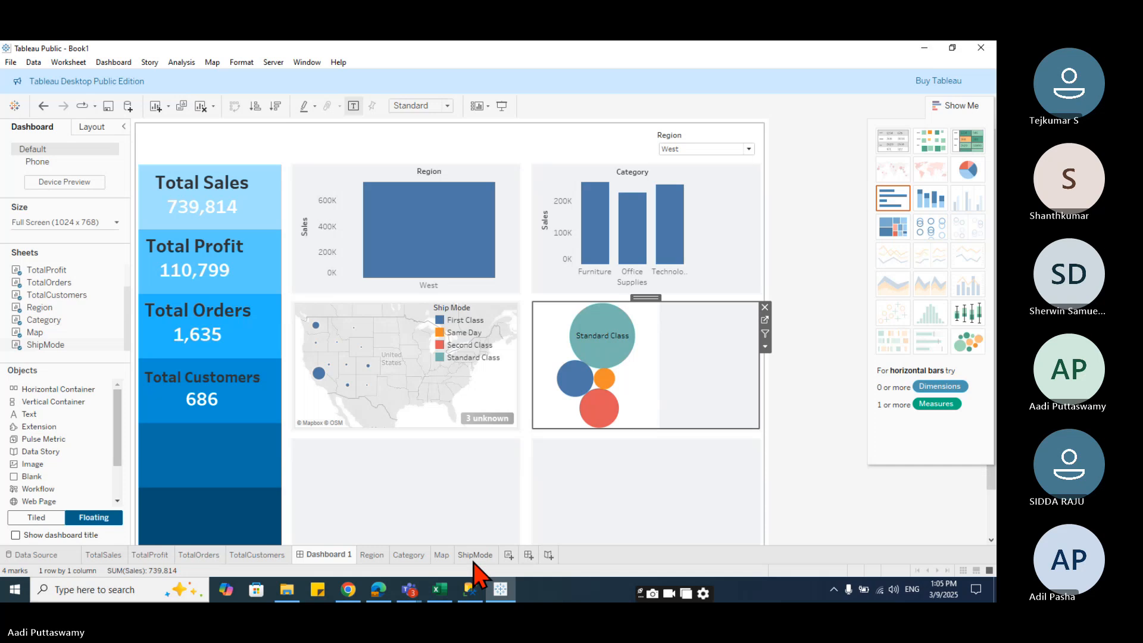
- On the ShipMode worksheet, colour the bubbles by Sub-Category and remove Ship Mode from the marks
mouse_move(474, 562)
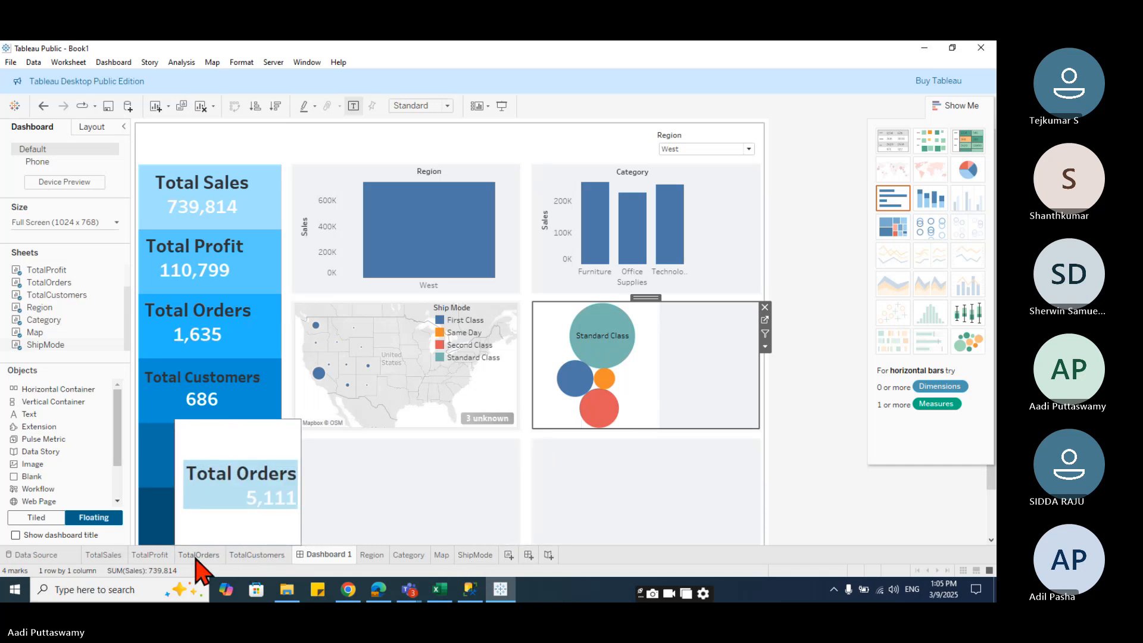
click(473, 559)
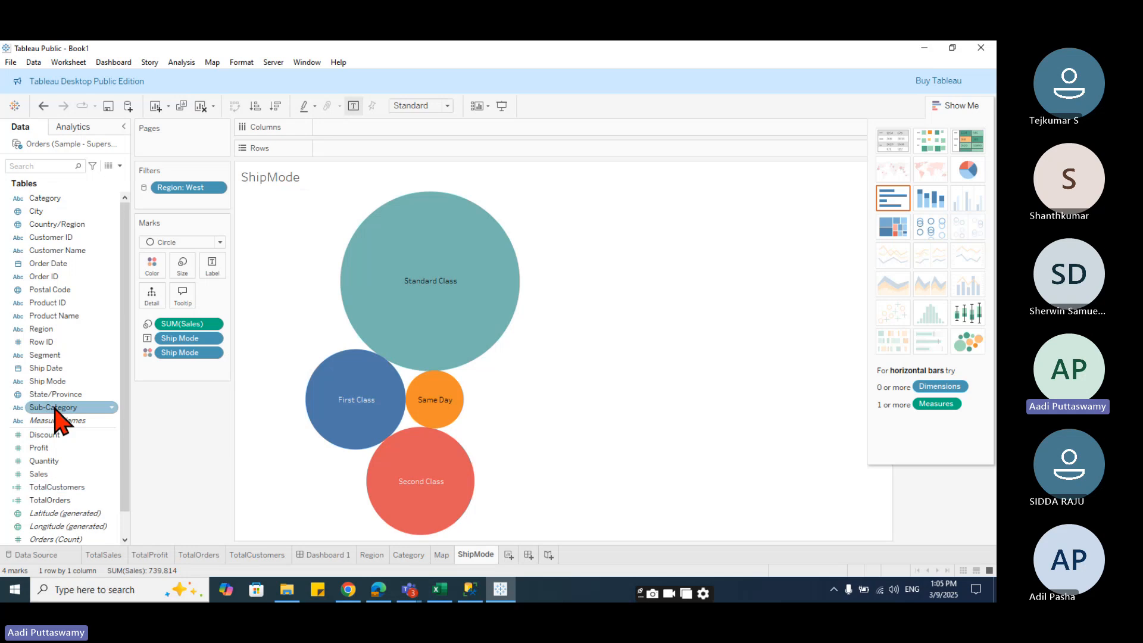
drag(37, 408, 178, 381)
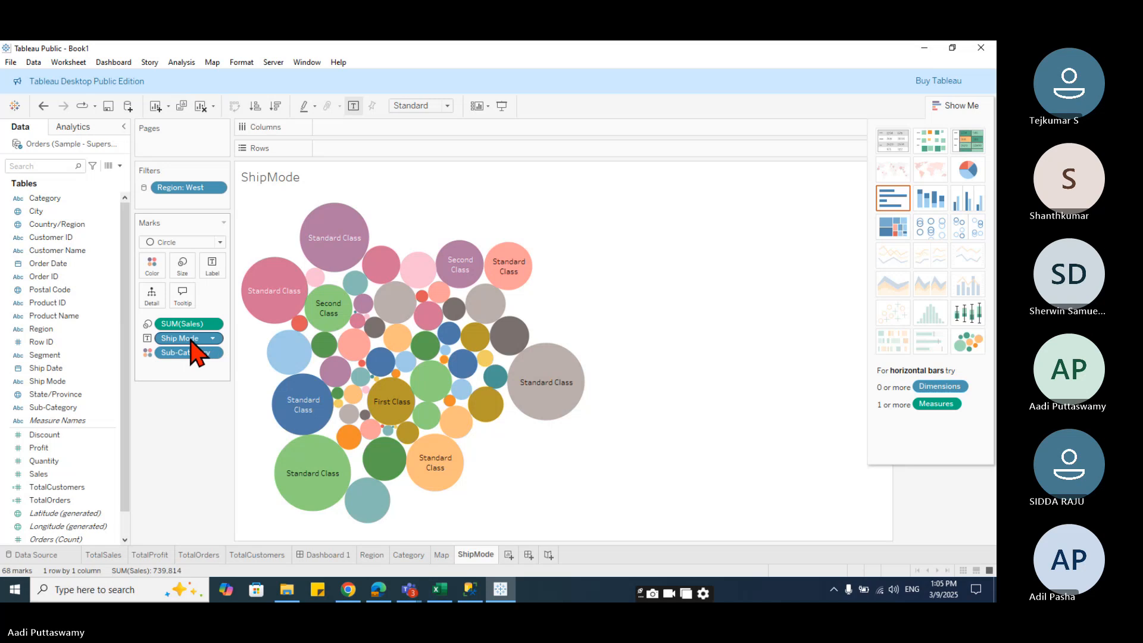
drag(190, 341, 186, 451)
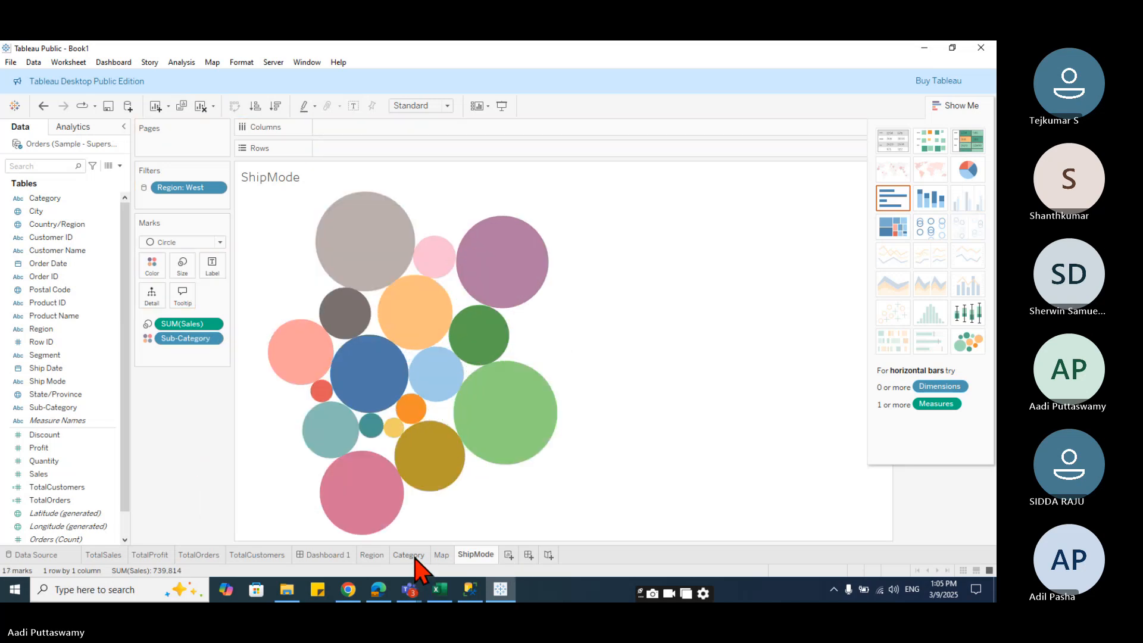
- Set the ShipMode view's worksheet shading to None on the dashboard
click(348, 554)
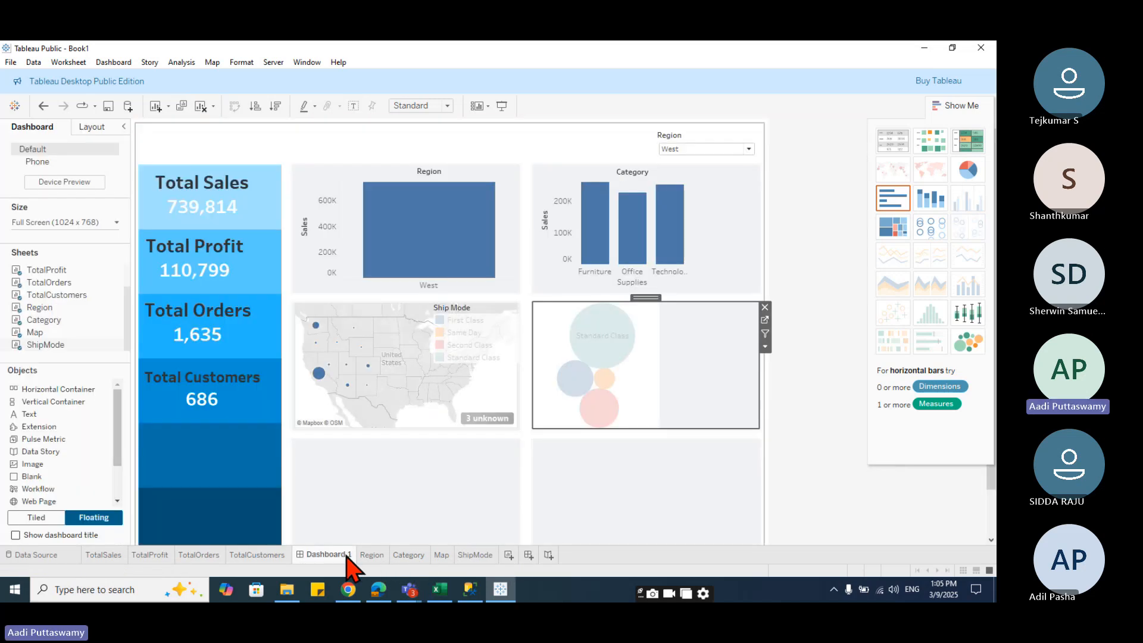
right_click(652, 415)
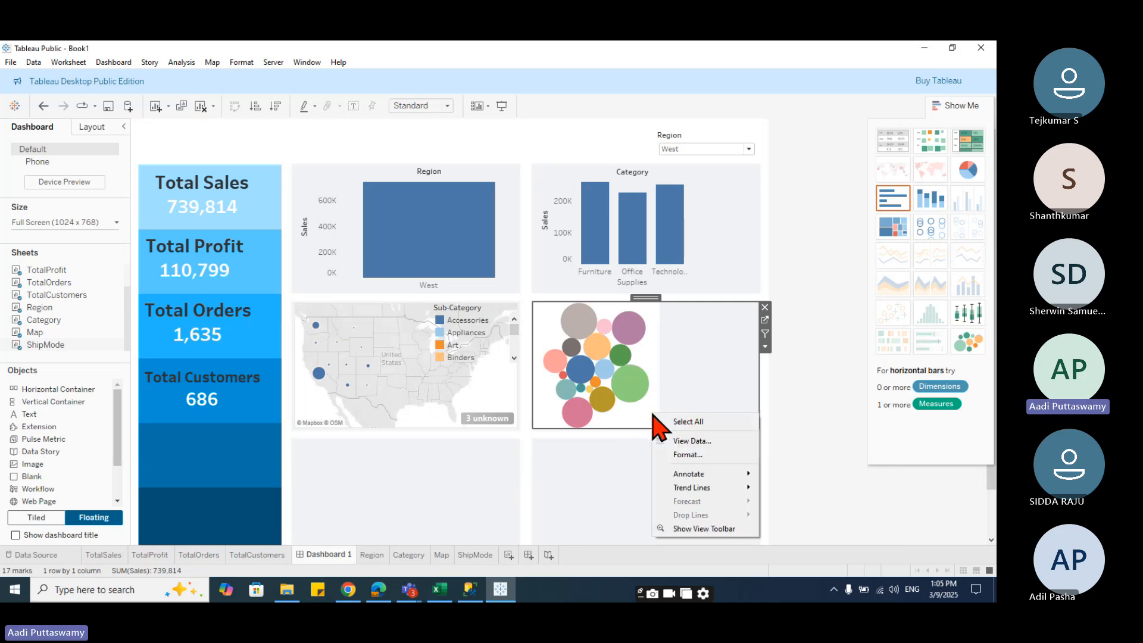
click(707, 458)
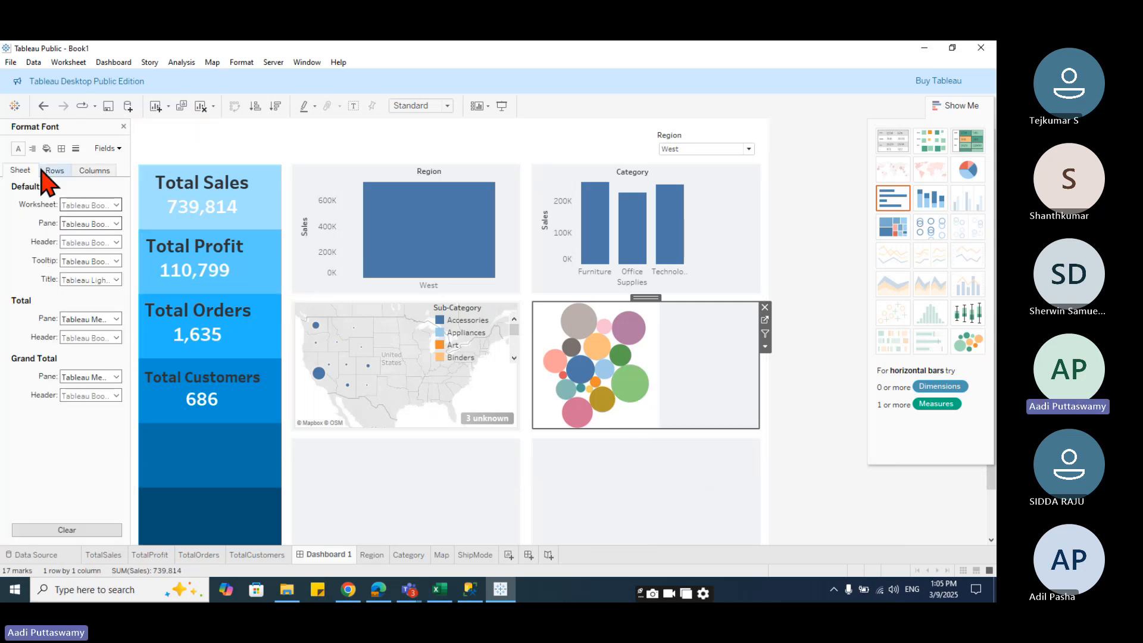
click(46, 148)
click(81, 205)
click(98, 219)
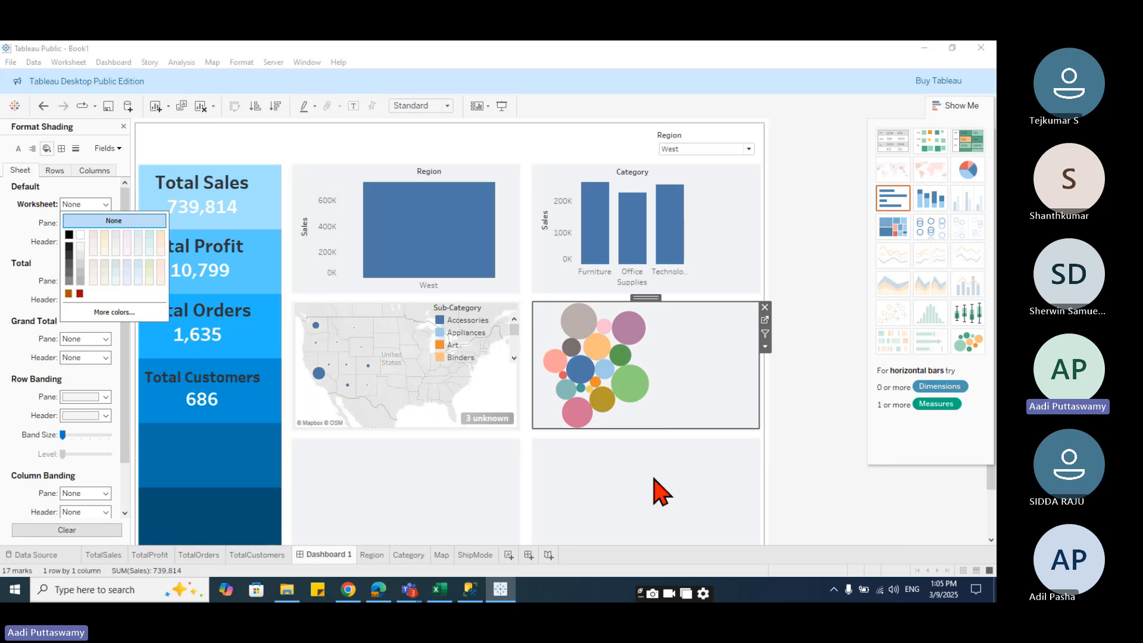
click(653, 478)
click(684, 365)
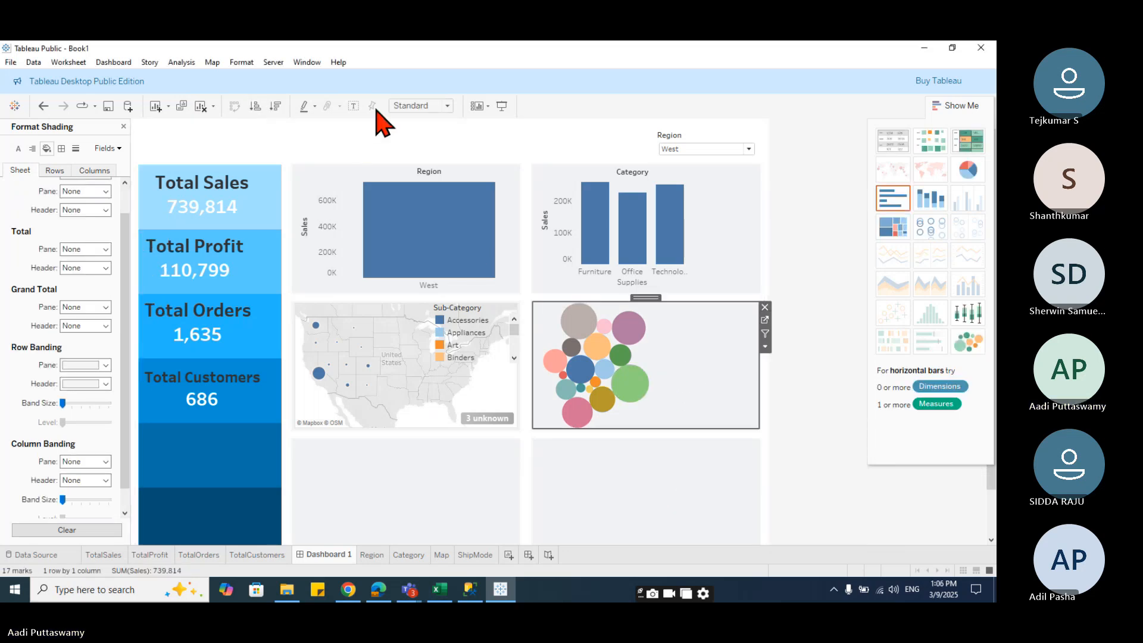
click(666, 464)
click(664, 366)
click(411, 489)
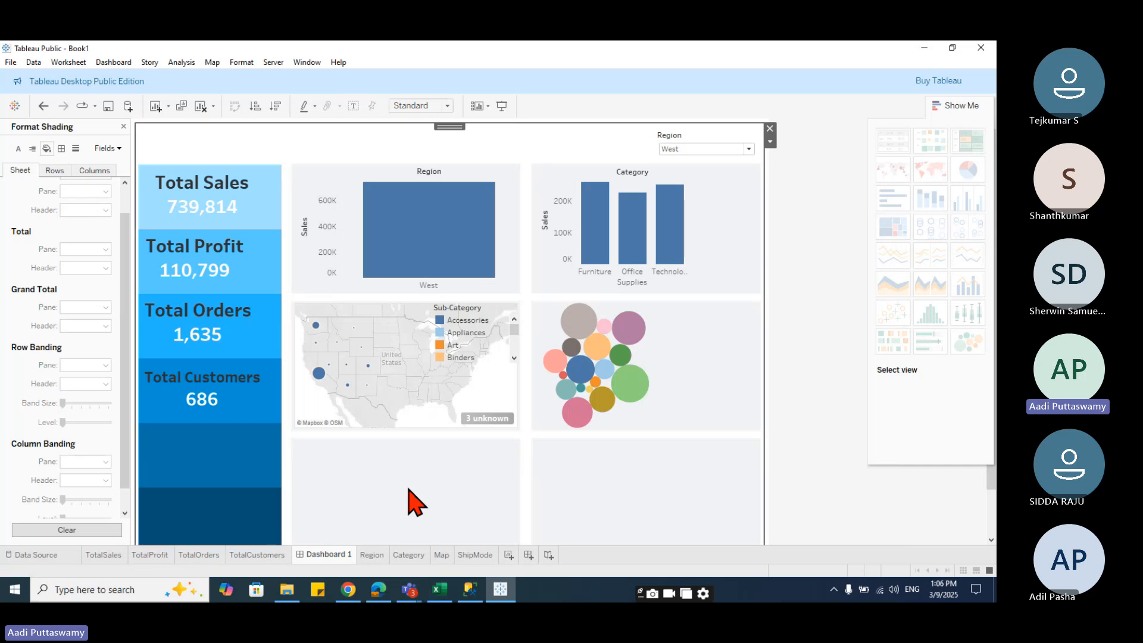
- Switch the Region dropdown filter to (All) and then to South
click(740, 209)
click(708, 150)
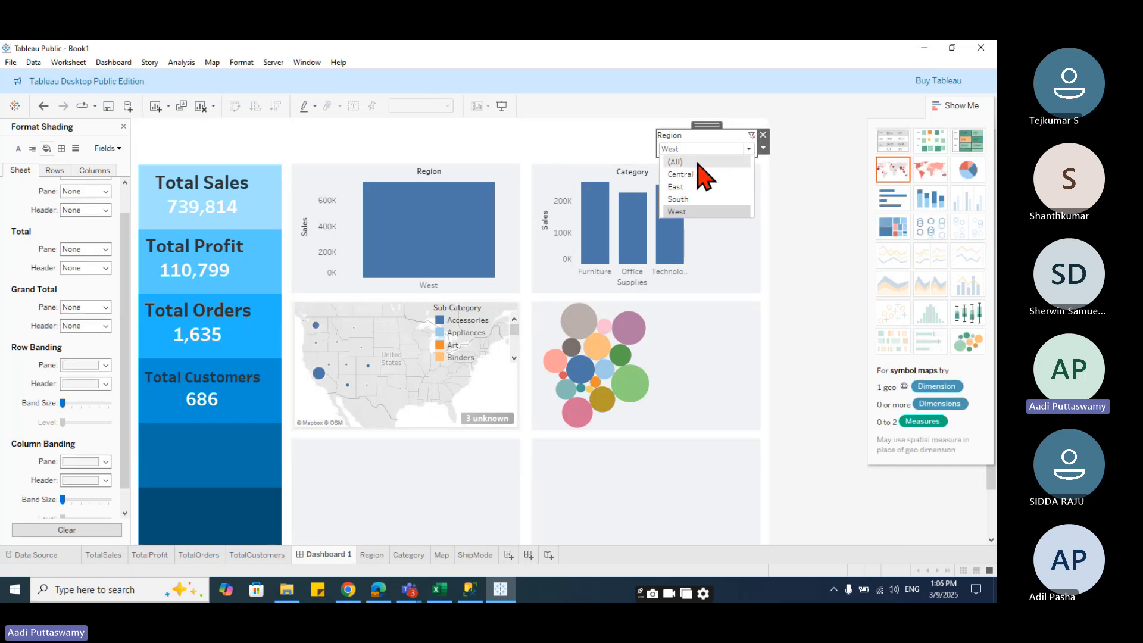
click(699, 162)
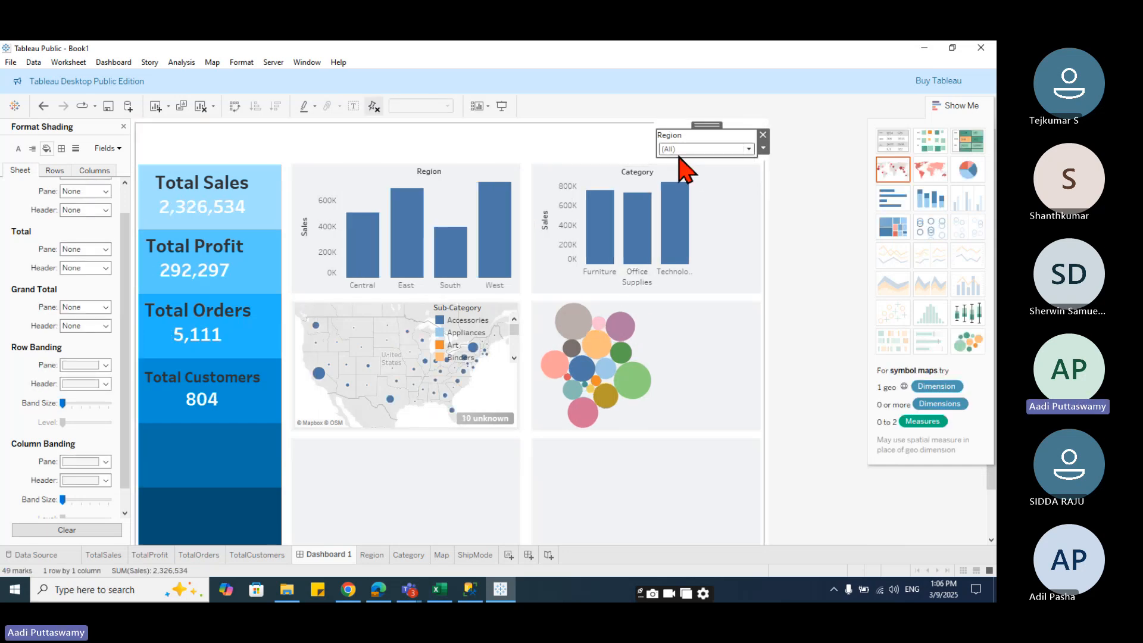
click(679, 150)
click(705, 202)
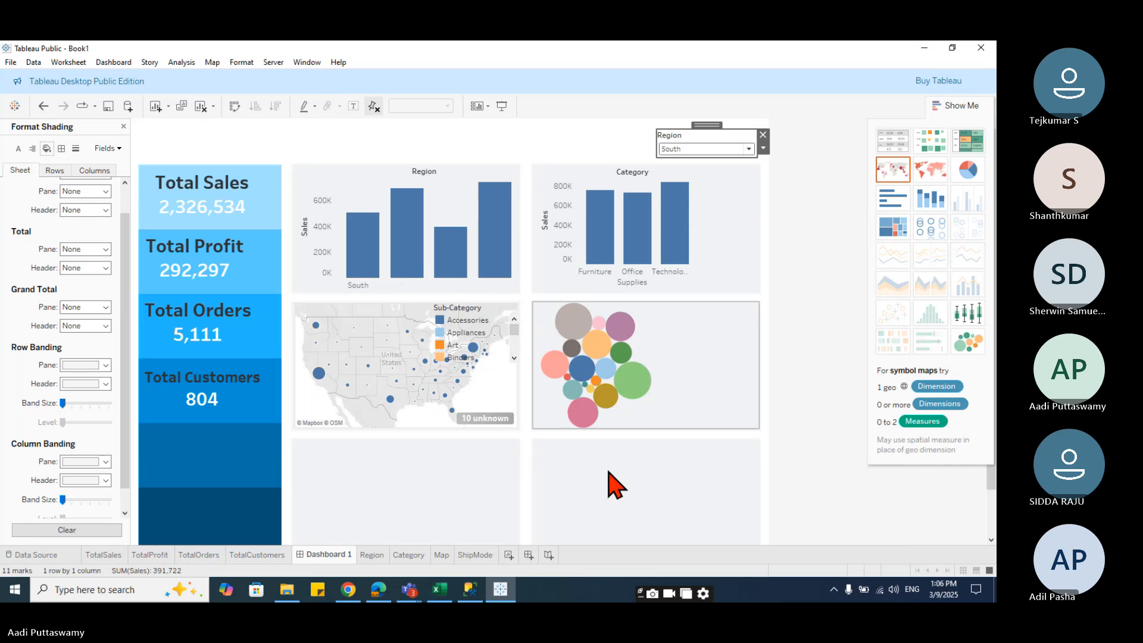
click(463, 322)
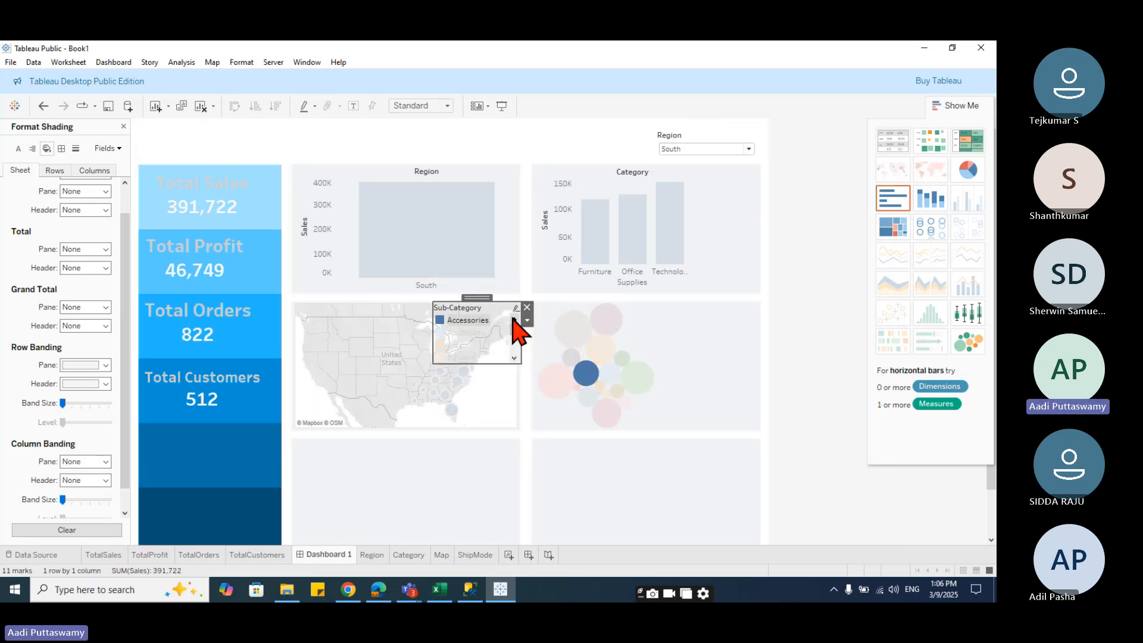
key(Delete)
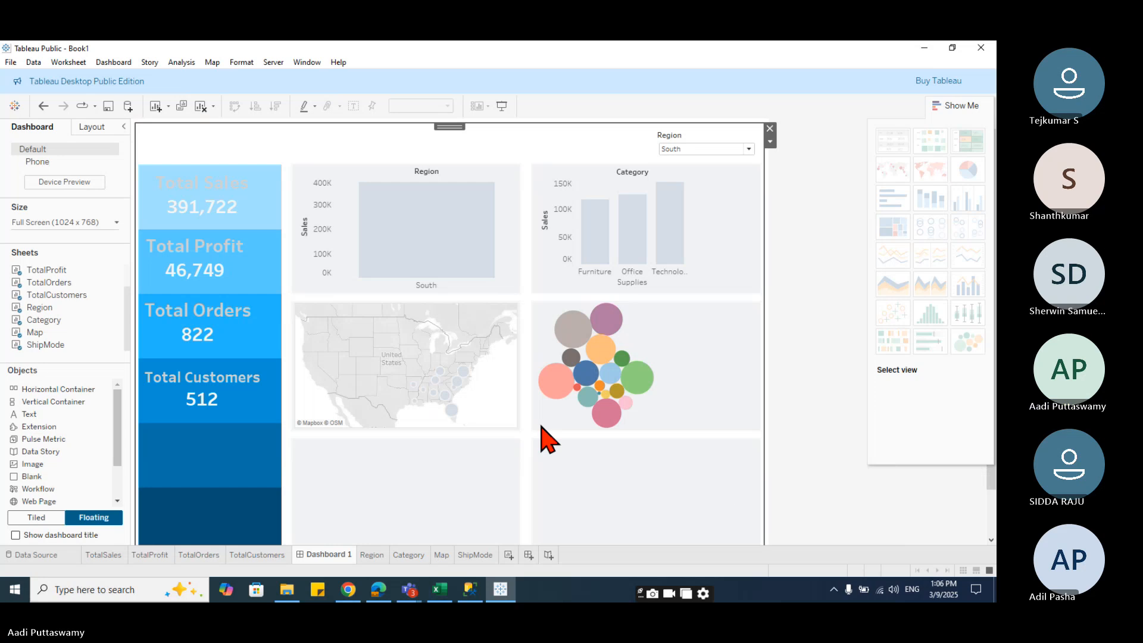
key(ctrl+z)
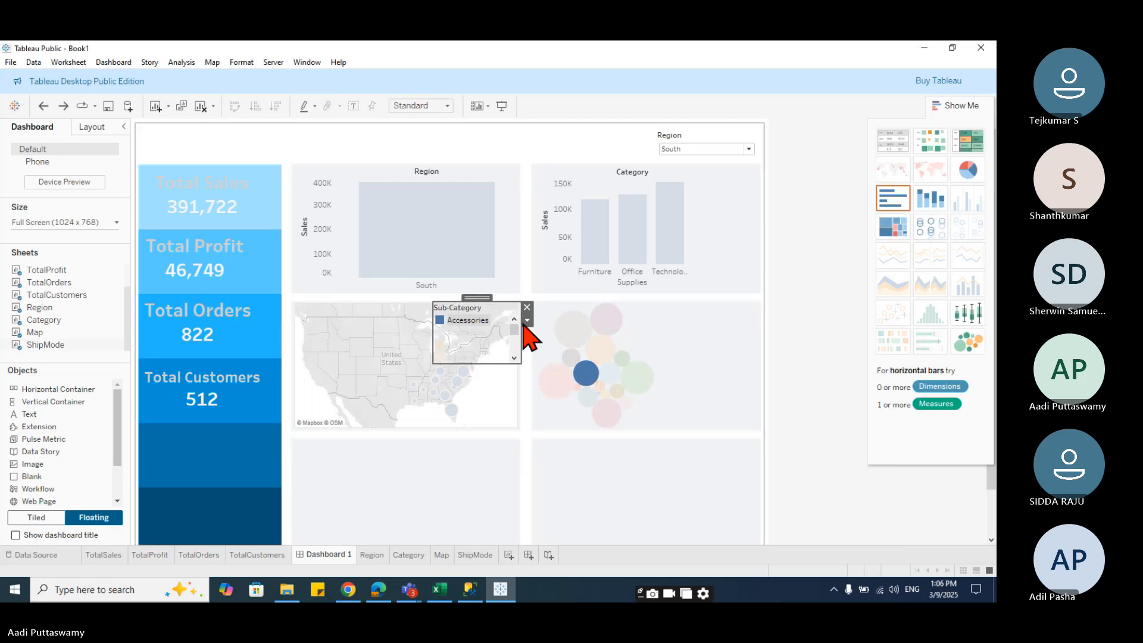
- Move the Sub-Category legend into the ShipMode chart's cell and stretch it taller
drag(471, 300, 709, 302)
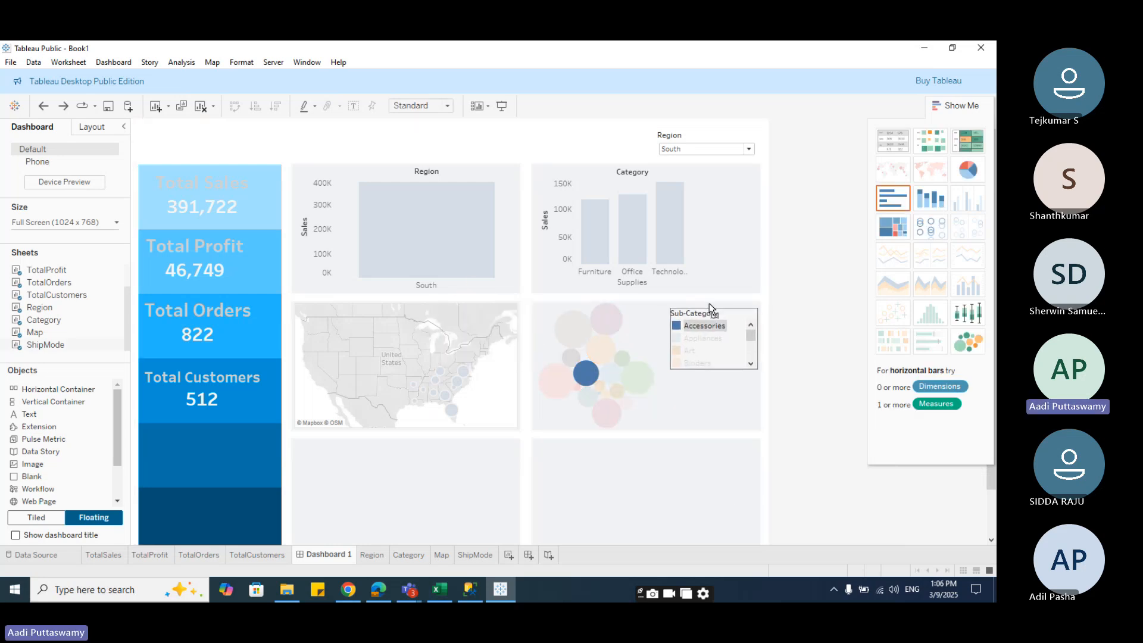
drag(722, 365, 732, 431)
drag(722, 492, 706, 508)
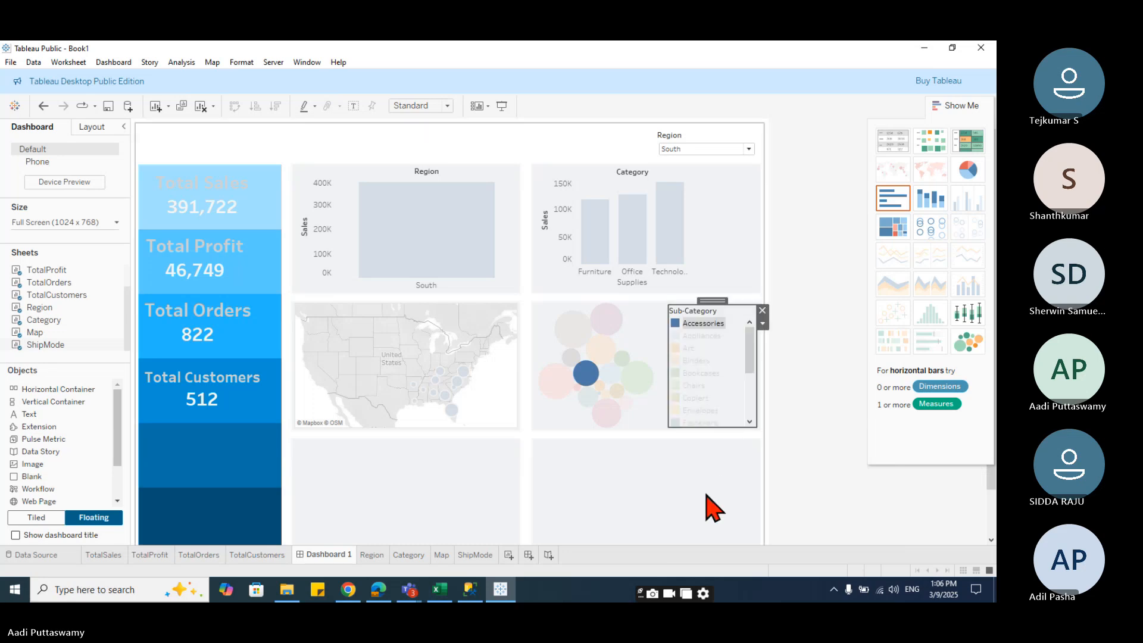
click(737, 396)
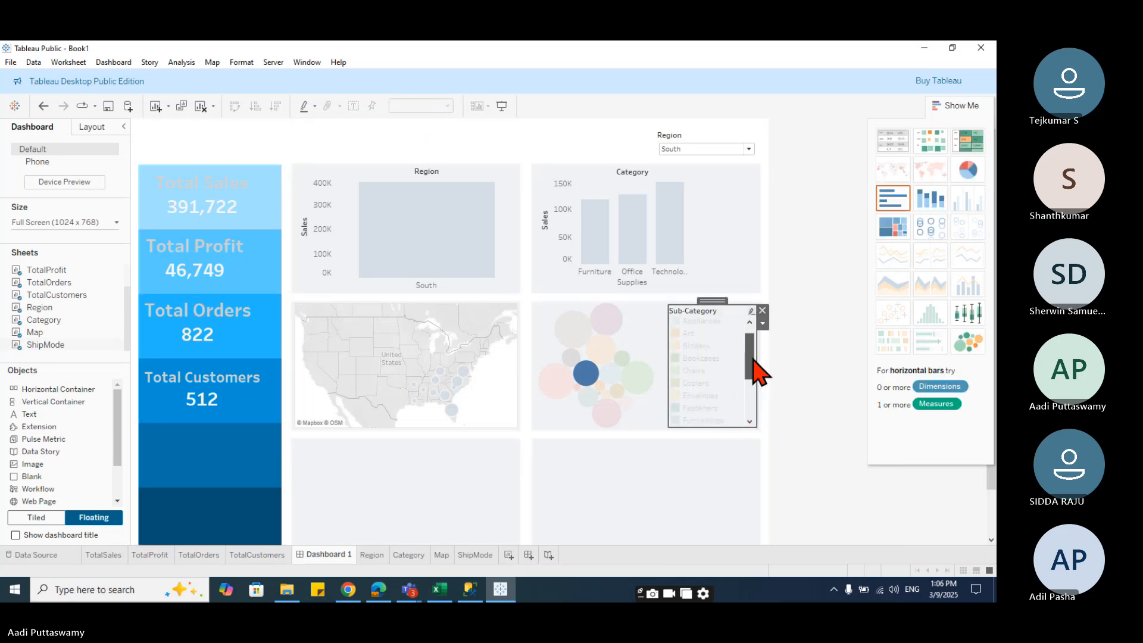
click(643, 329)
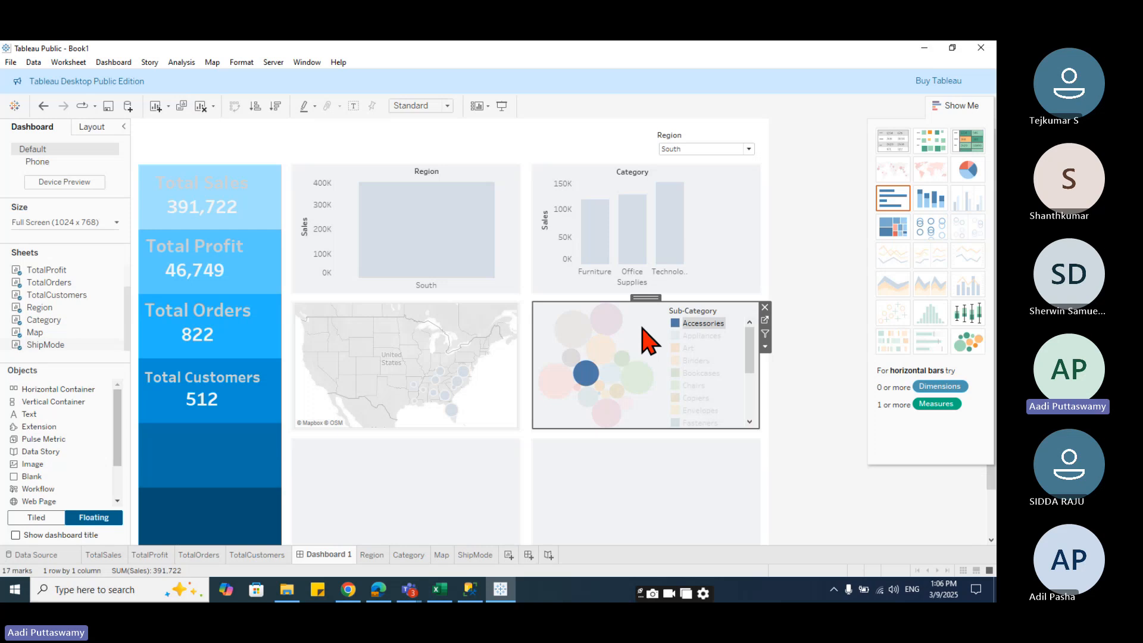
click(653, 465)
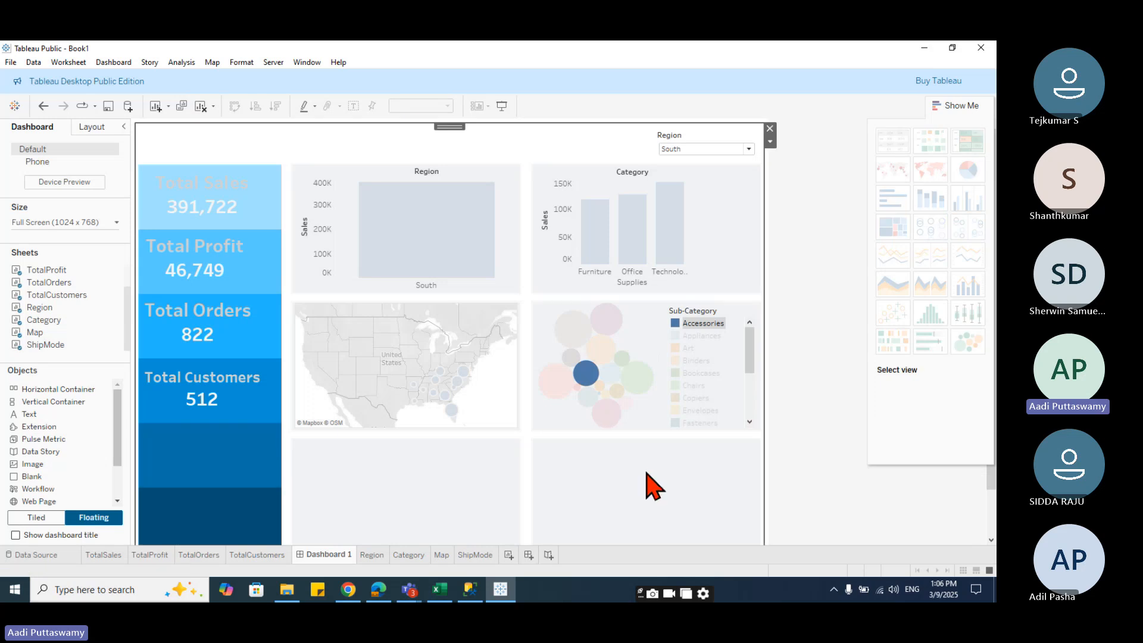
- Create a new worksheet showing Sales by Segment as a treemap, with Category added to the marks
scroll(530, 535, down, 2)
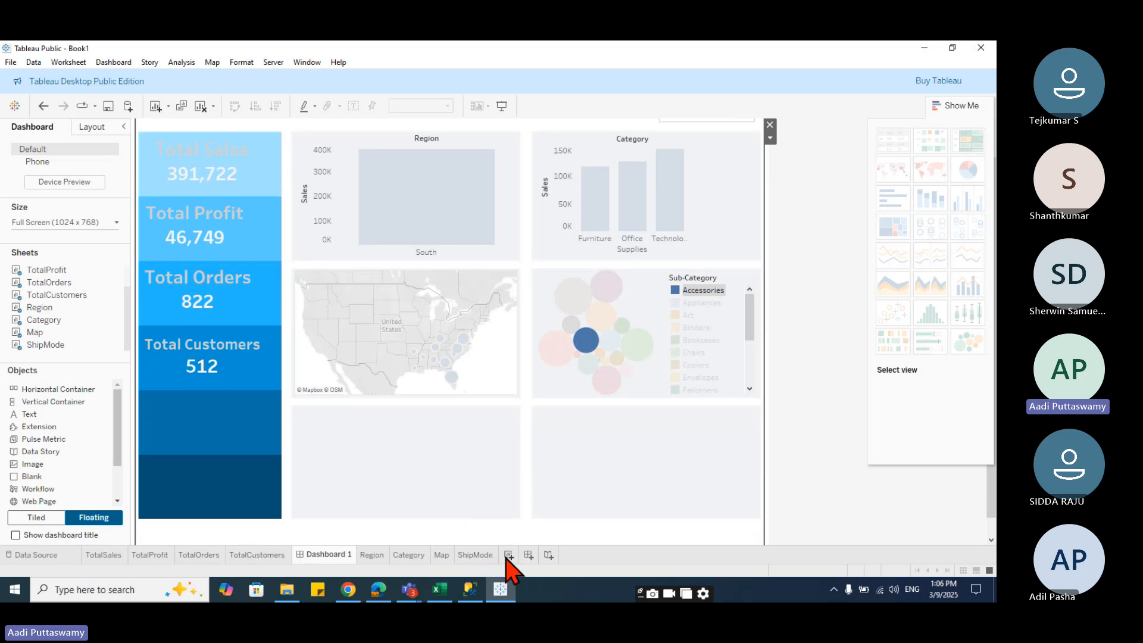
click(507, 555)
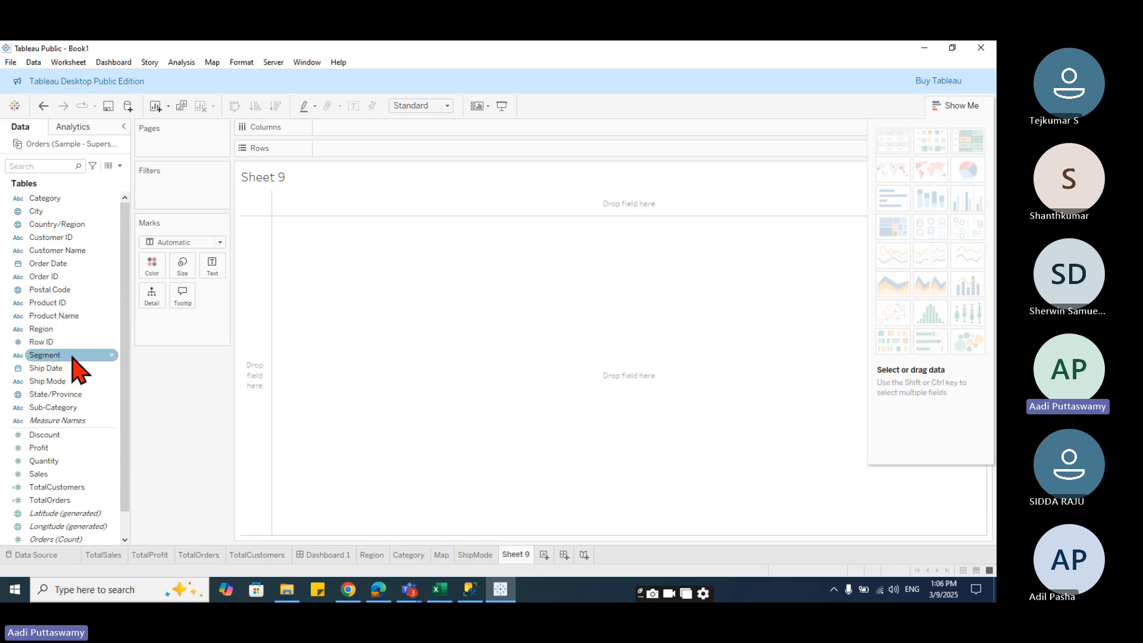
drag(58, 357, 376, 140)
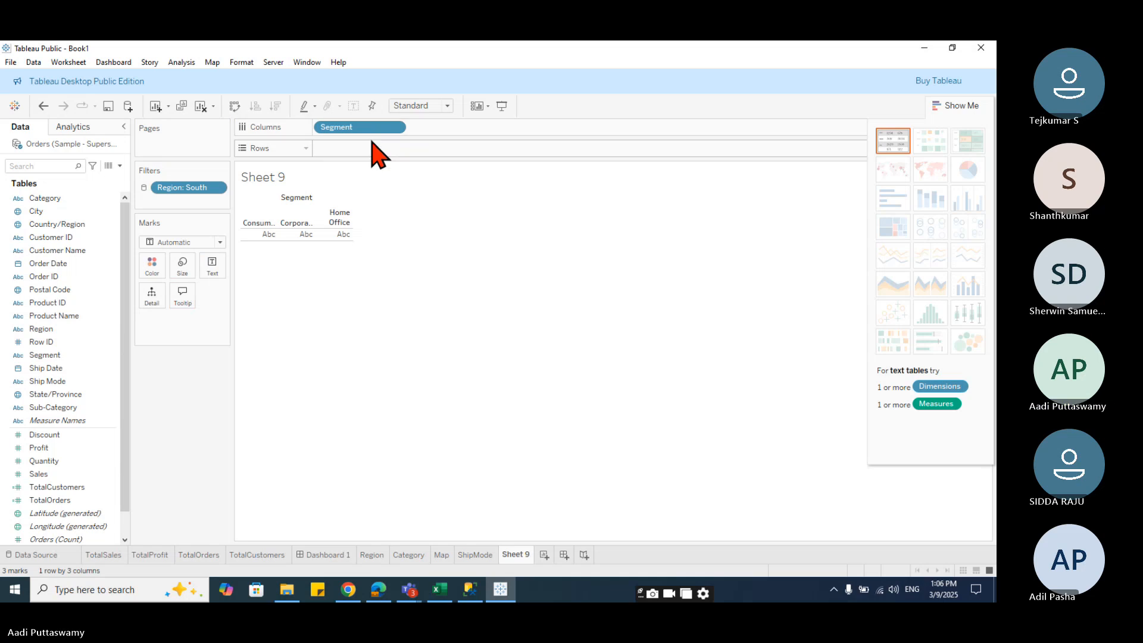
click(59, 475)
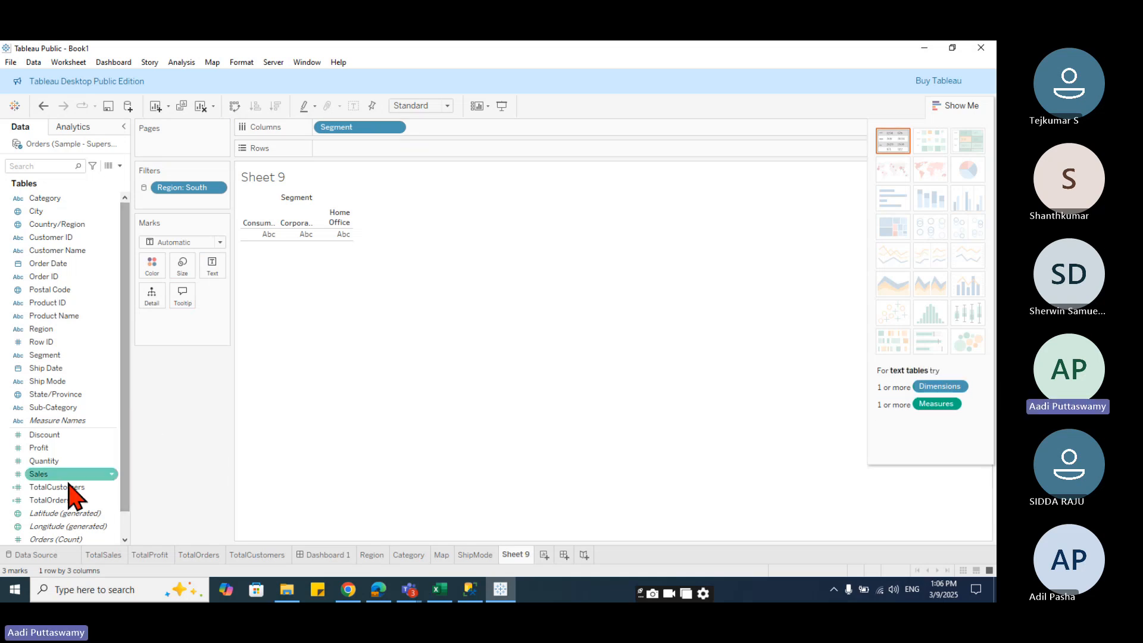
drag(58, 475, 357, 149)
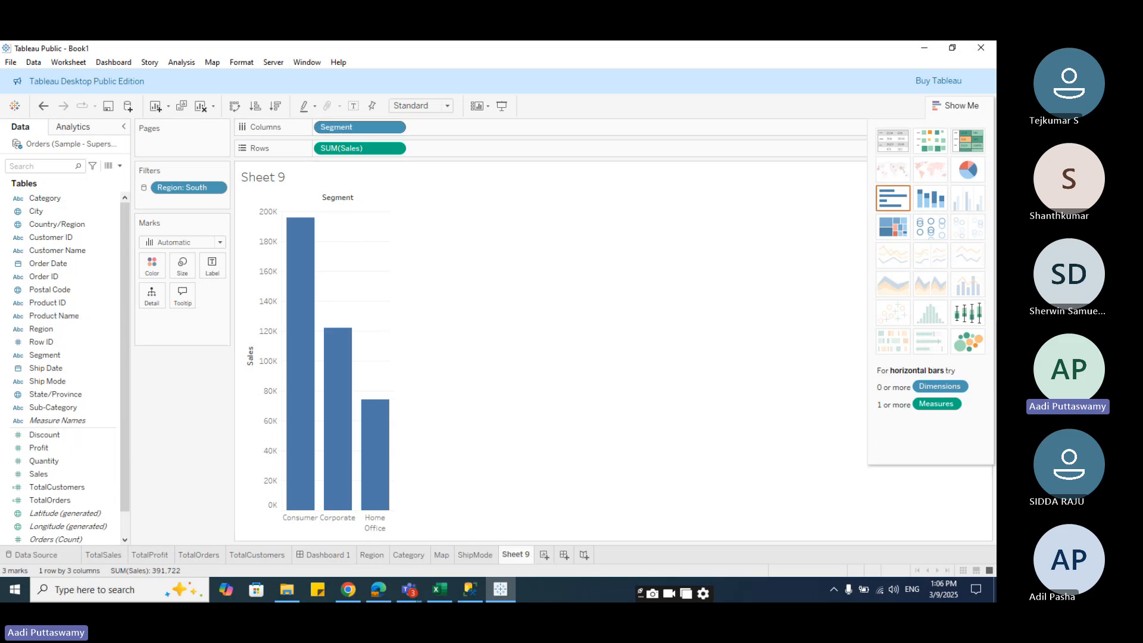
click(892, 229)
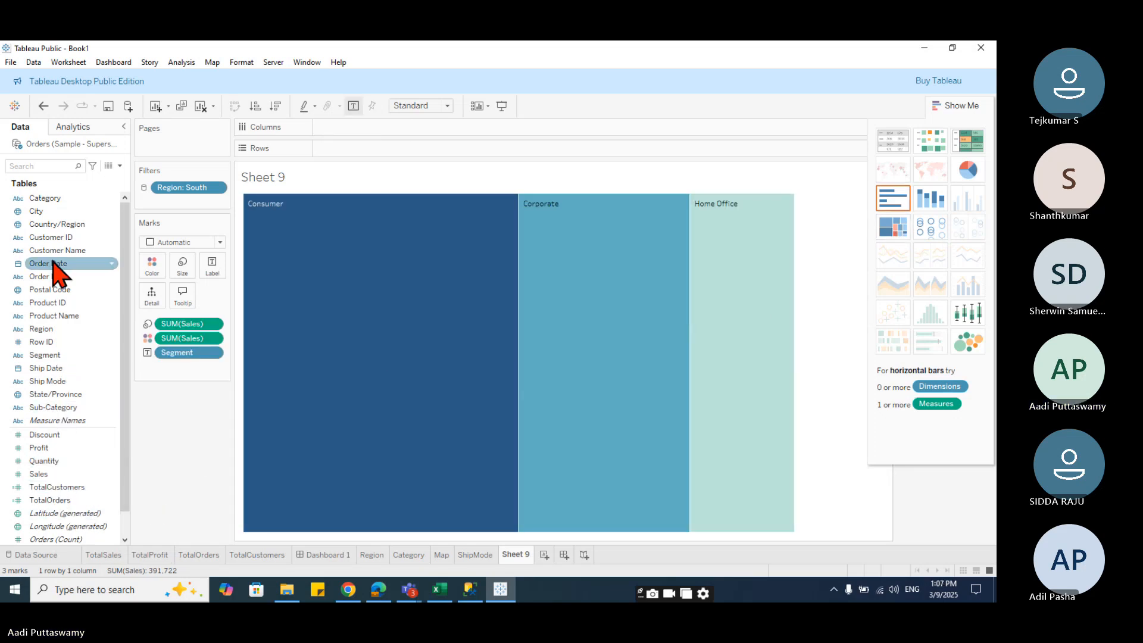
drag(49, 200, 152, 310)
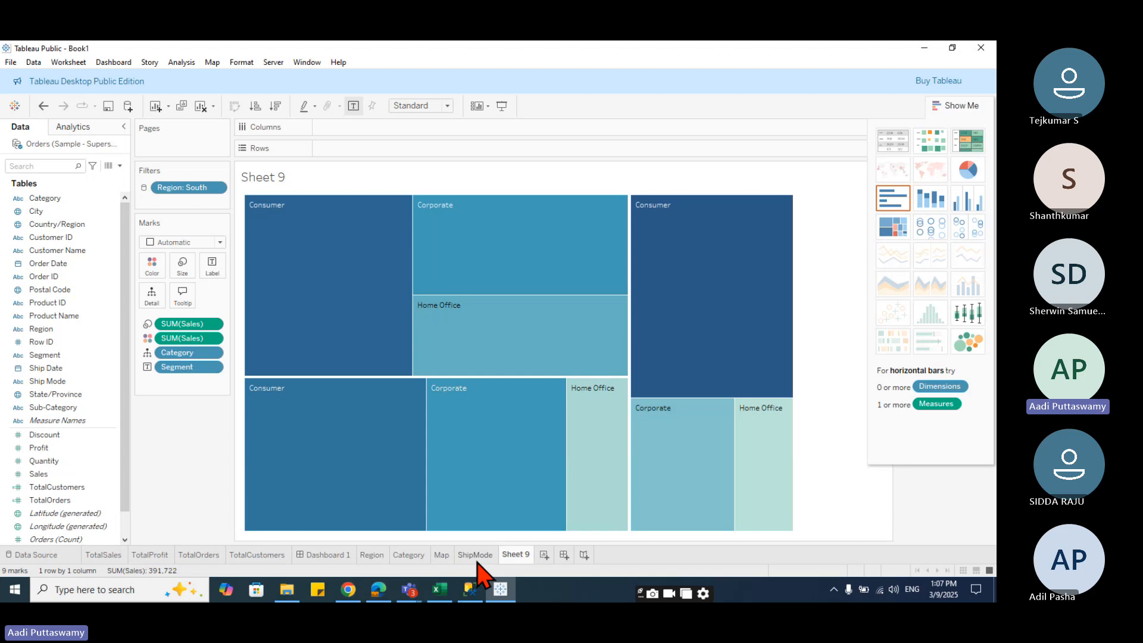
- Rename the new worksheet Segment
mouse_move(770, 311)
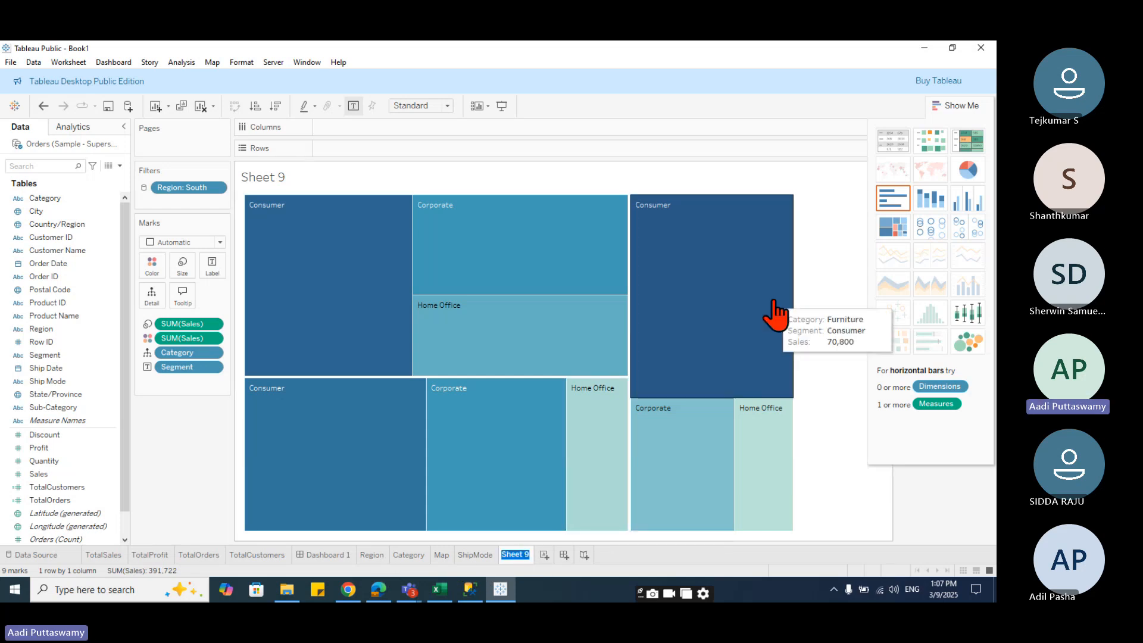
text(nt)
key(Return)
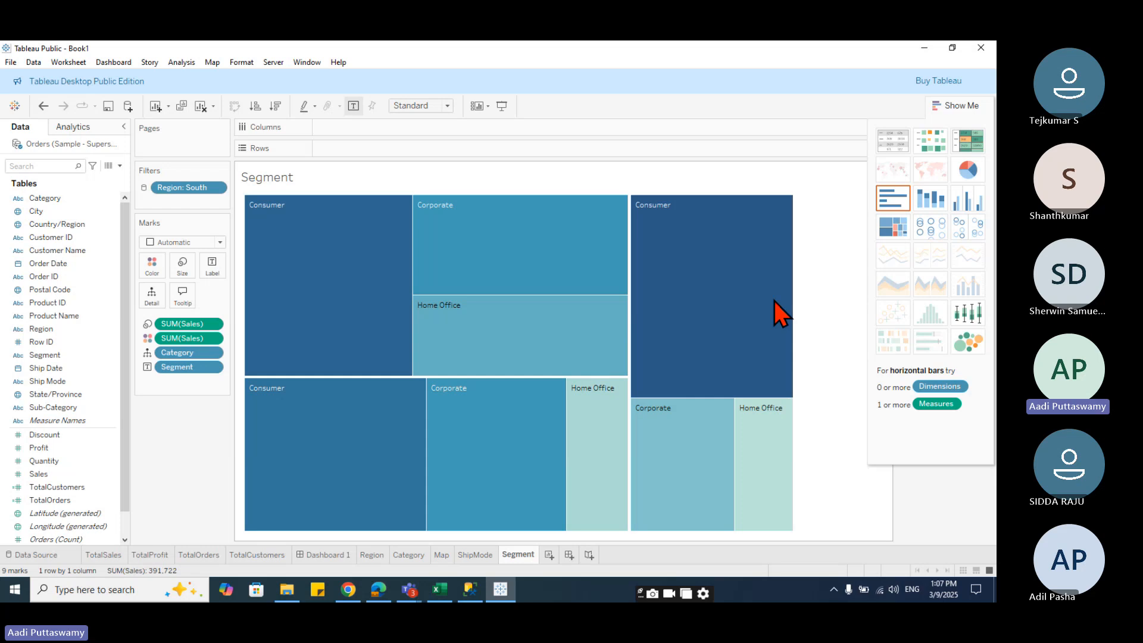
- Place the Segment sheet as a floating item in the dashboard's lower-left area and hide its title
click(325, 555)
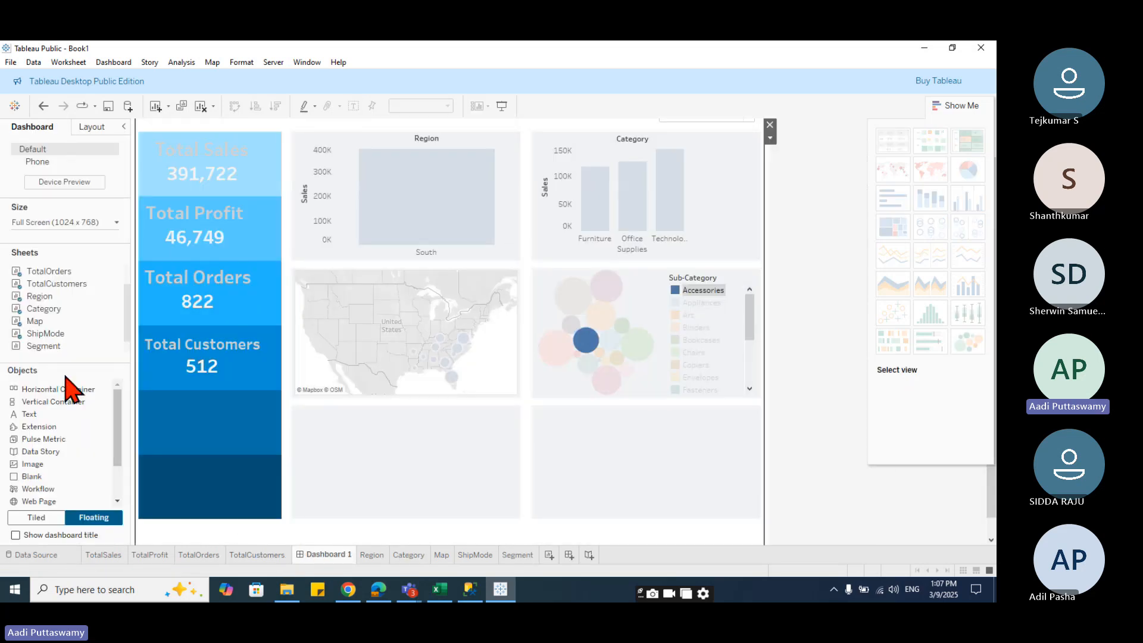
drag(45, 345, 400, 373)
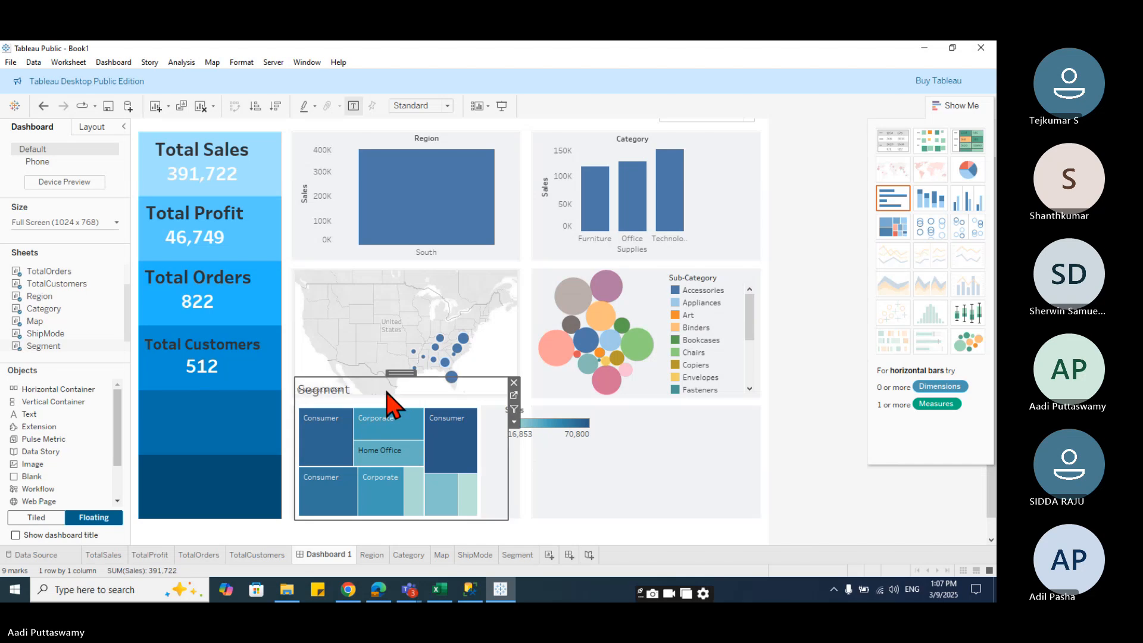
right_click(326, 397)
click(377, 438)
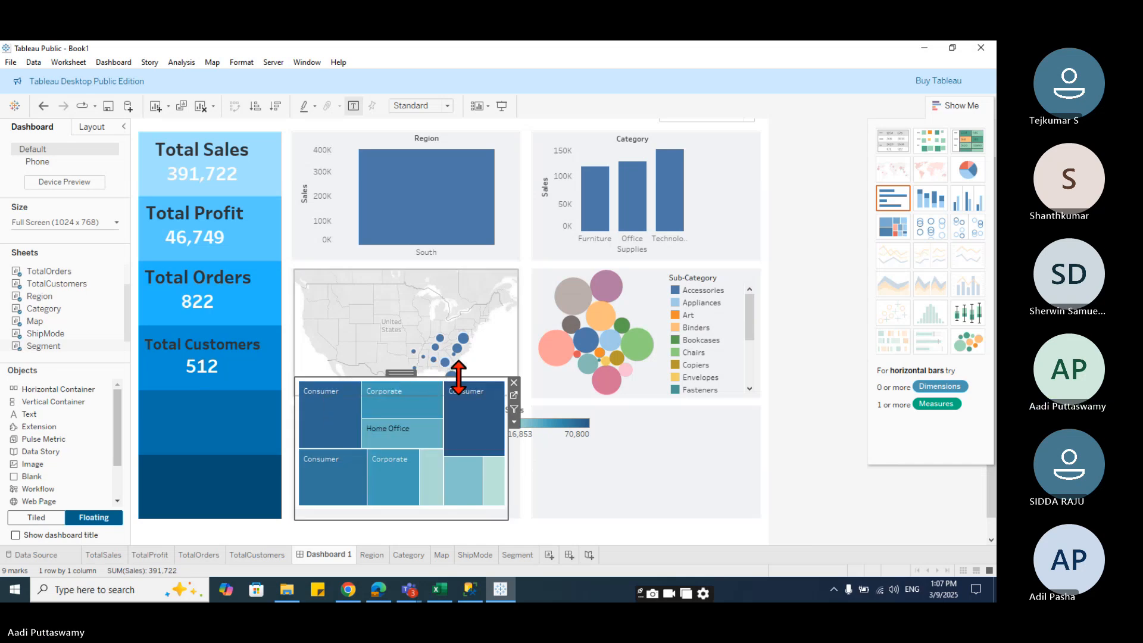
- Fit the Segment treemap into the lower-left cell and remove its Sales colour legend from the dashboard
drag(458, 376, 467, 409)
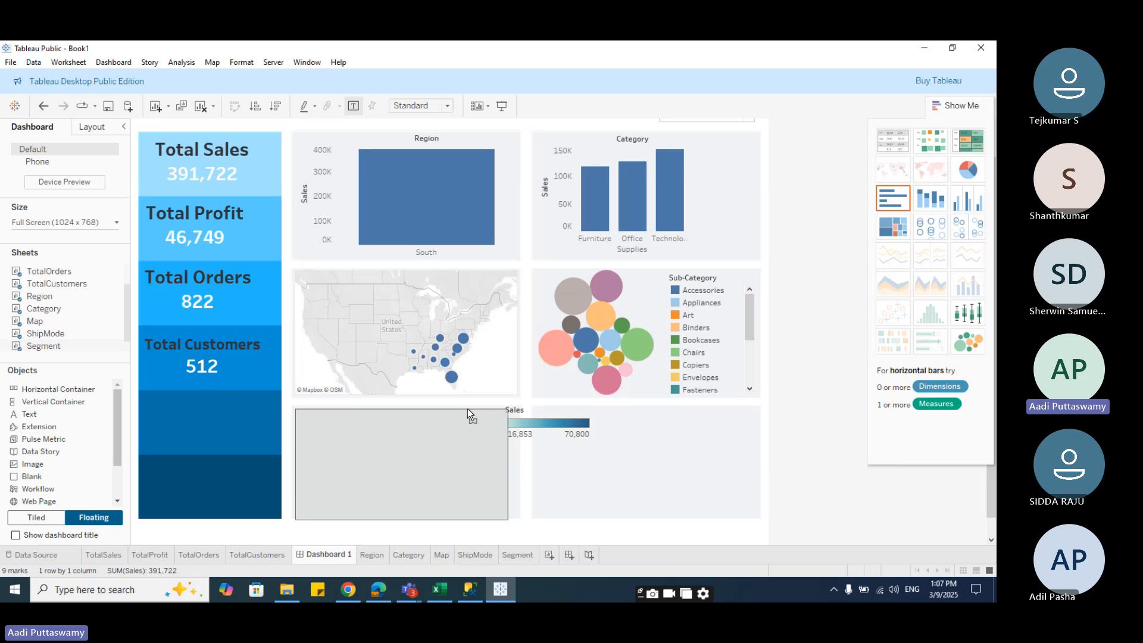
click(542, 444)
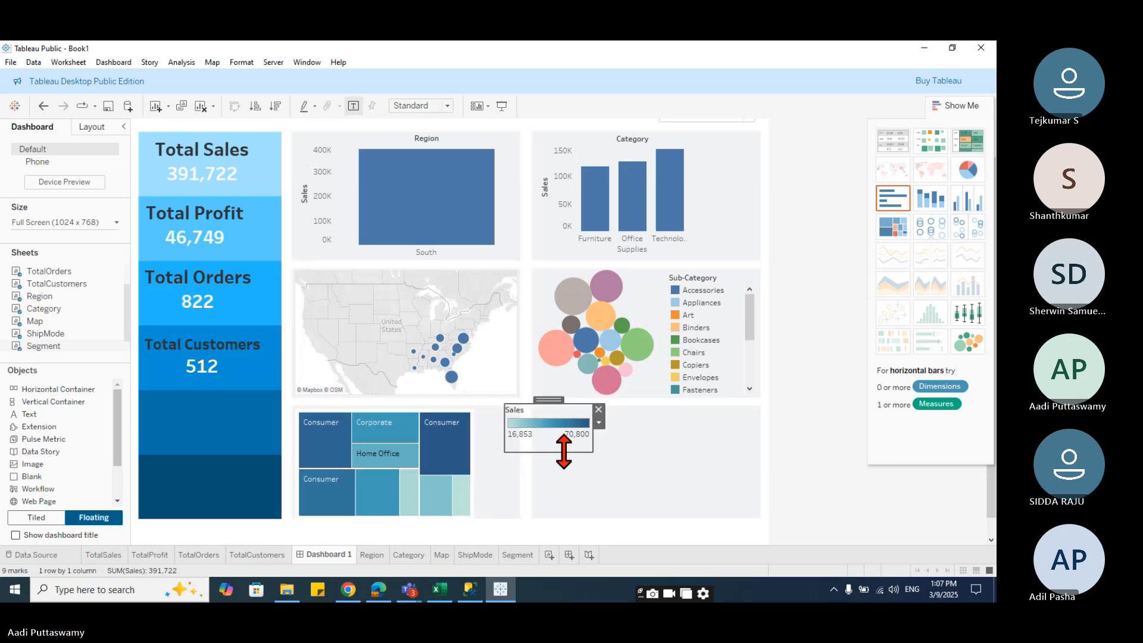
click(599, 409)
click(497, 479)
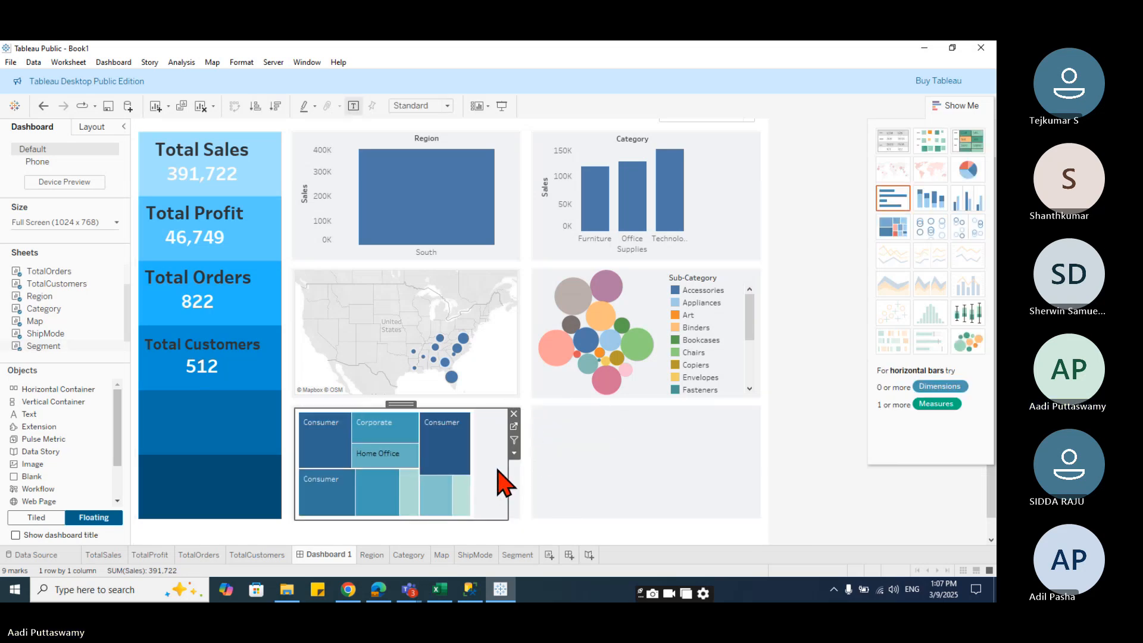
click(551, 489)
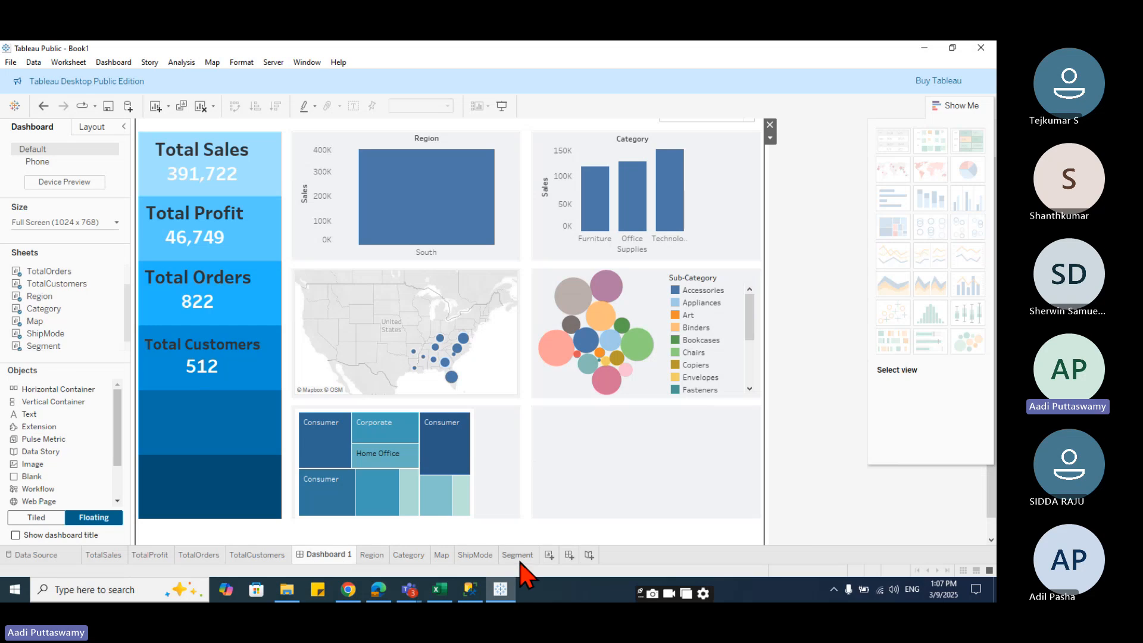
- On a new worksheet, plot Sales over Order Date years as lines coloured by Segment
click(549, 554)
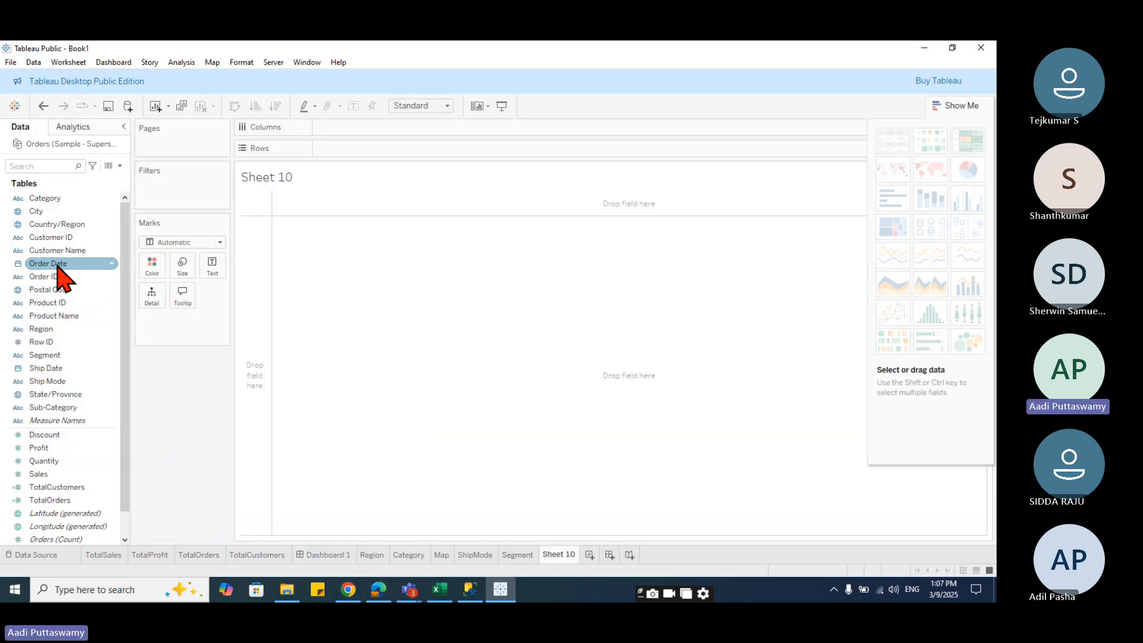
drag(27, 263, 387, 132)
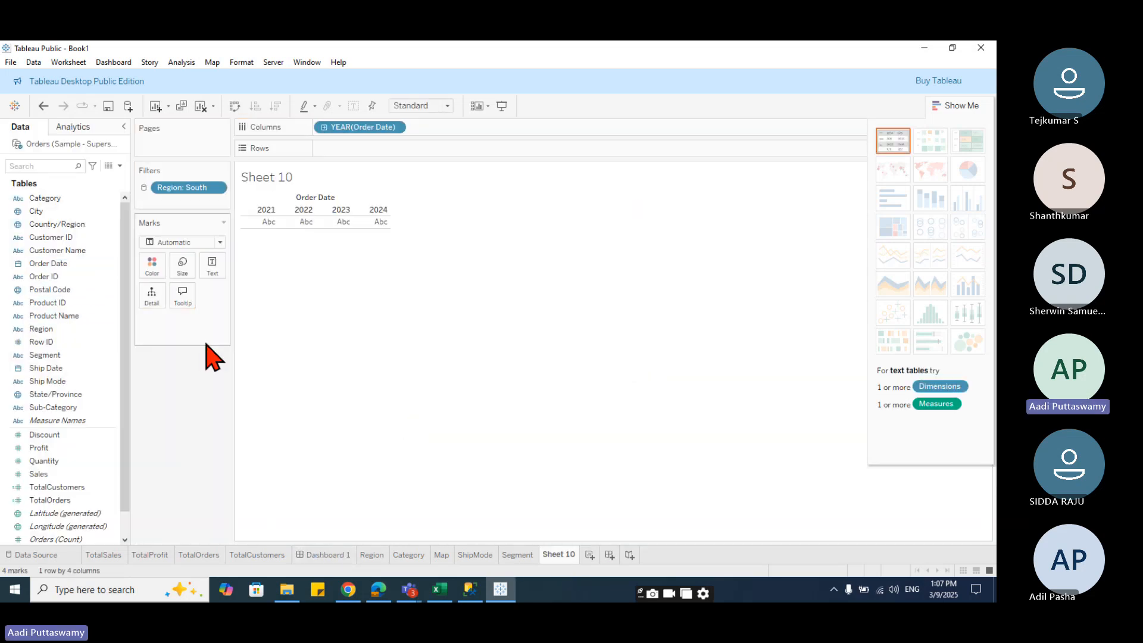
drag(39, 473, 370, 158)
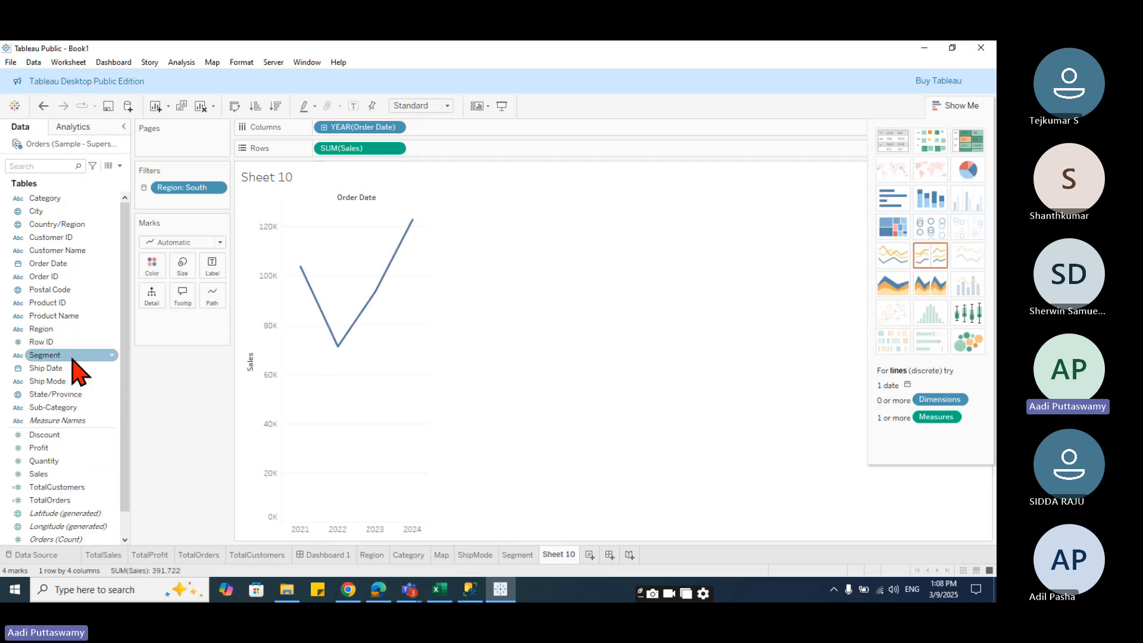
drag(45, 355, 154, 286)
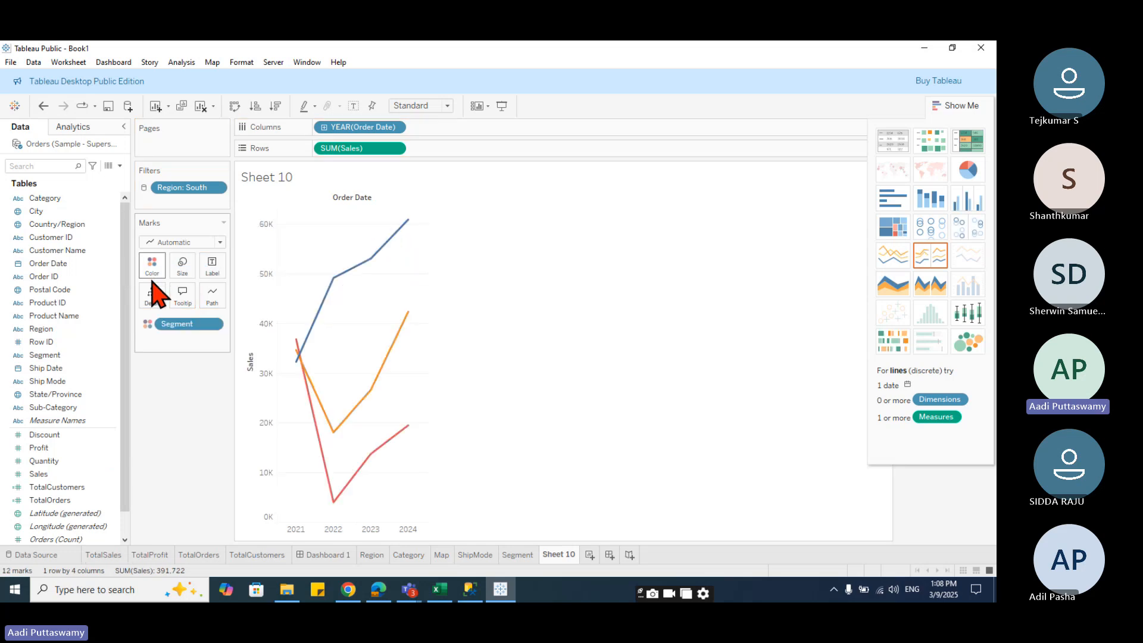
- Drill Order Date down to quarters and move the year into Filters with all years selected
click(324, 128)
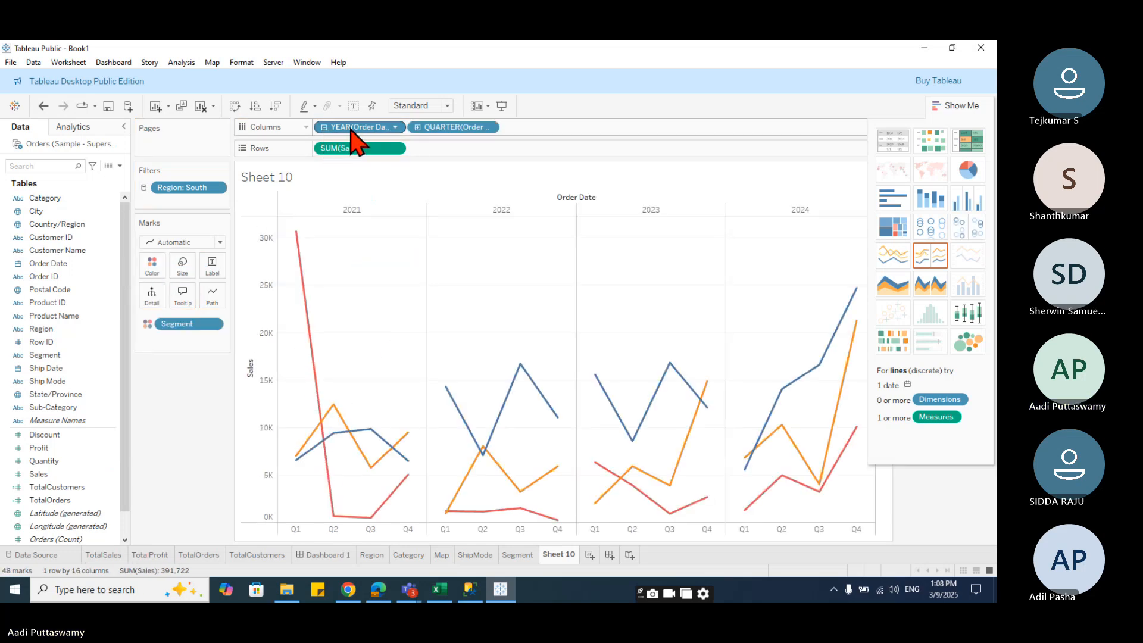
drag(327, 130, 181, 203)
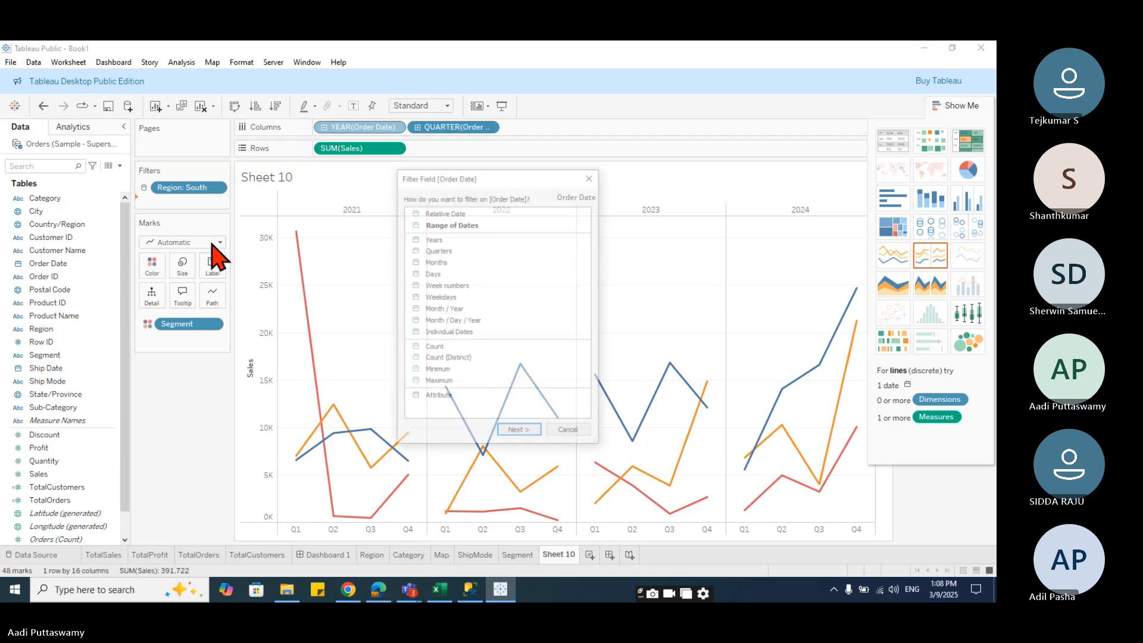
click(444, 239)
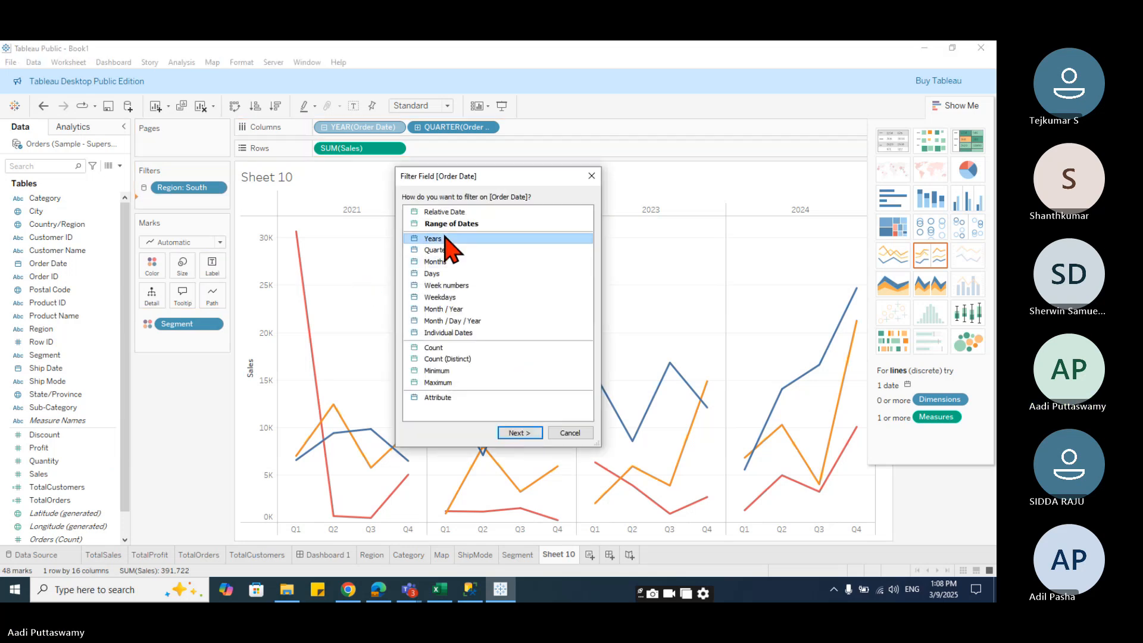
double_click(463, 239)
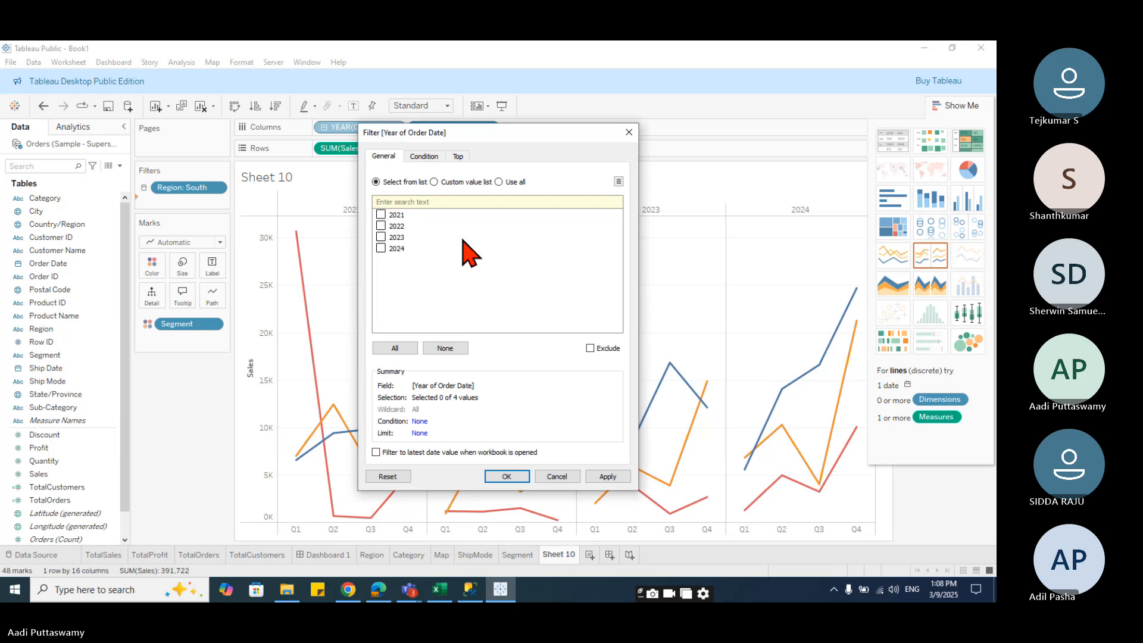
click(395, 348)
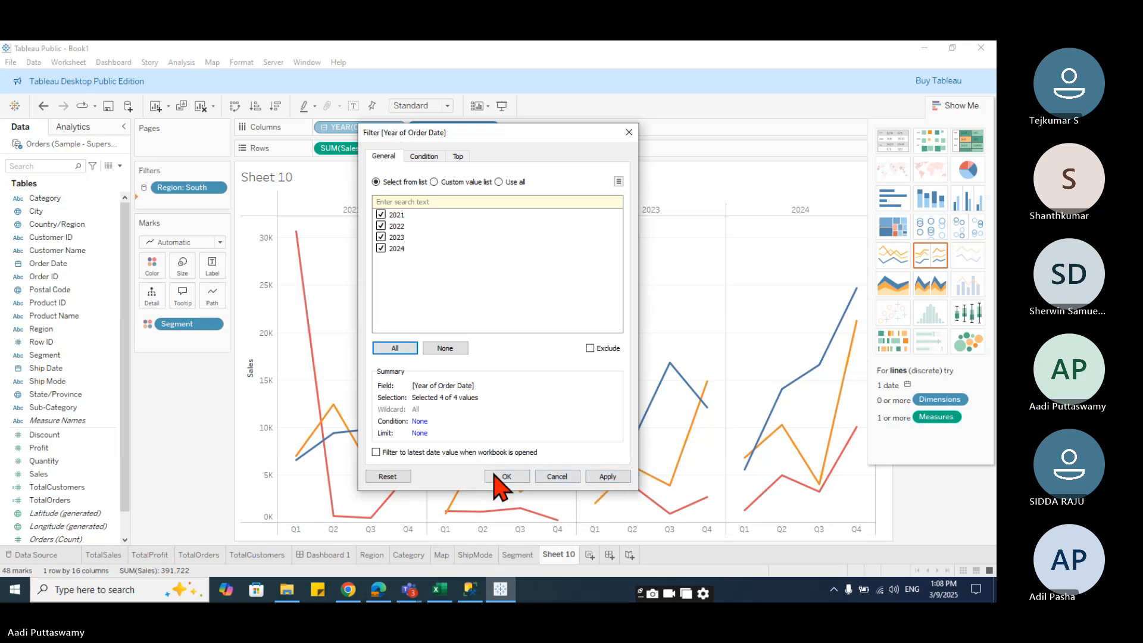
click(521, 478)
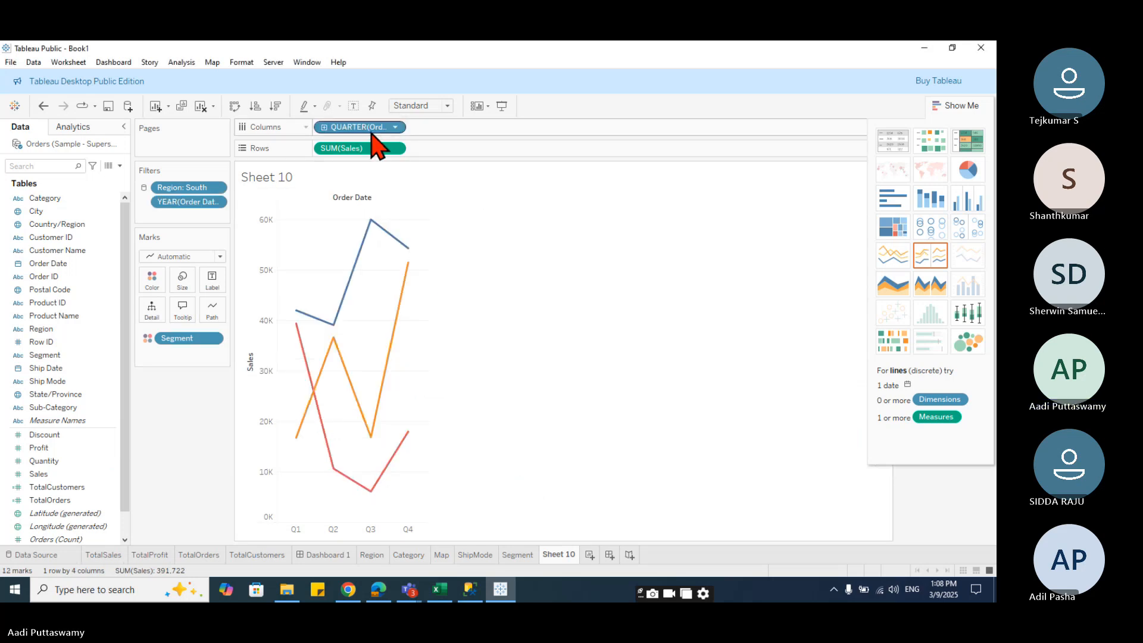
- Drill down to month and day, then remove the extra date levels so only monthly Order Date remains on columns
click(324, 127)
drag(372, 134, 173, 495)
click(324, 127)
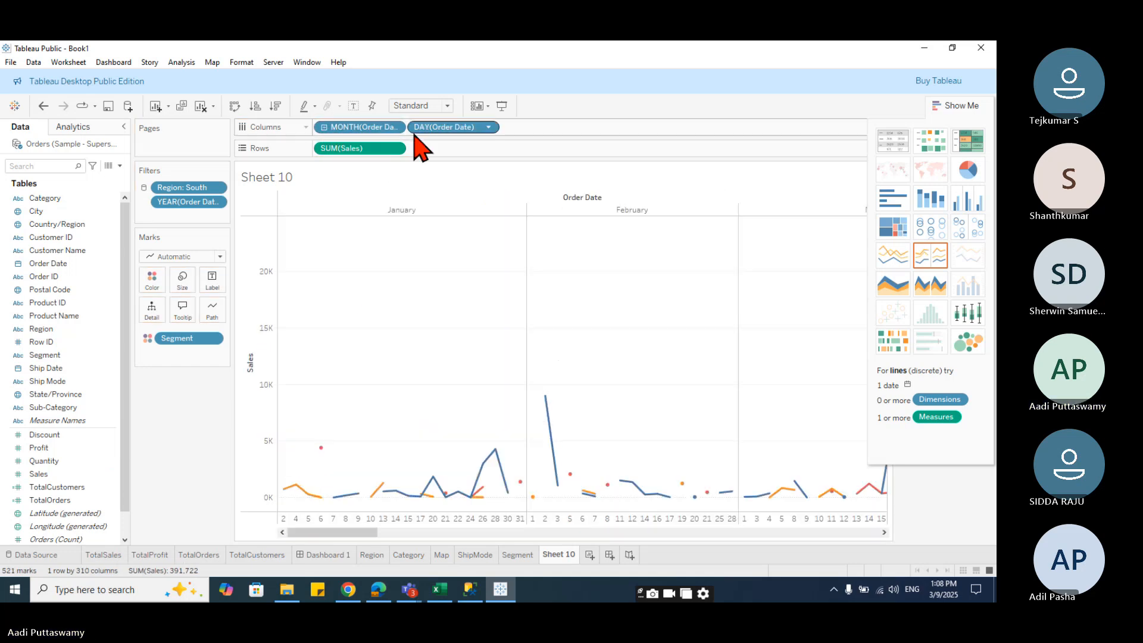
drag(416, 128, 189, 453)
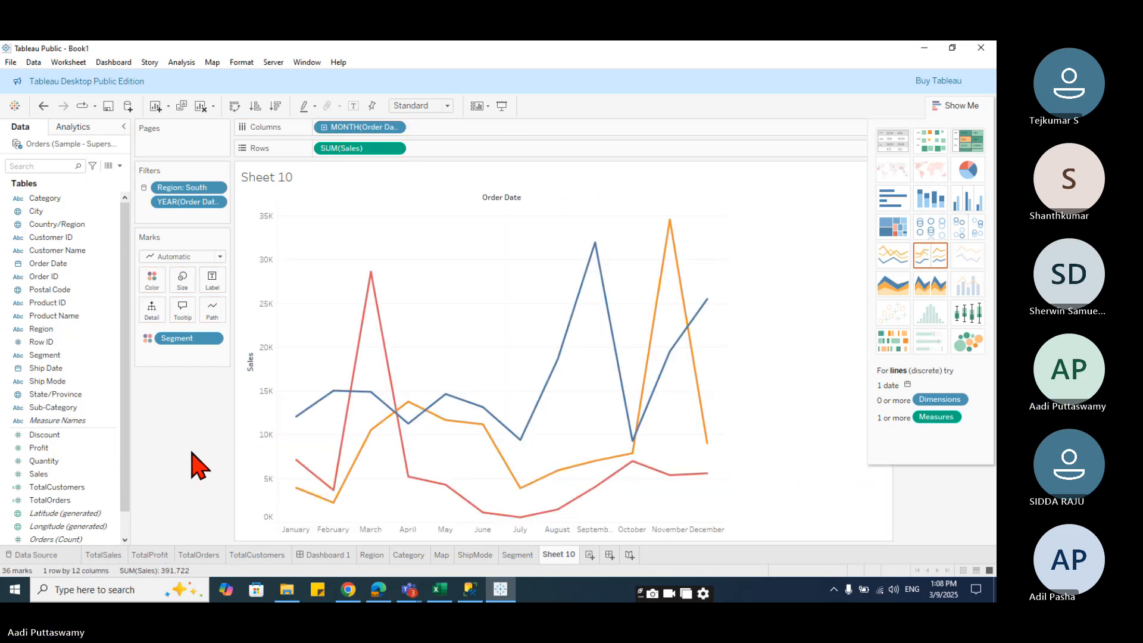
- Show the year filter card on the worksheet and close the Show Me panel
mouse_move(496, 437)
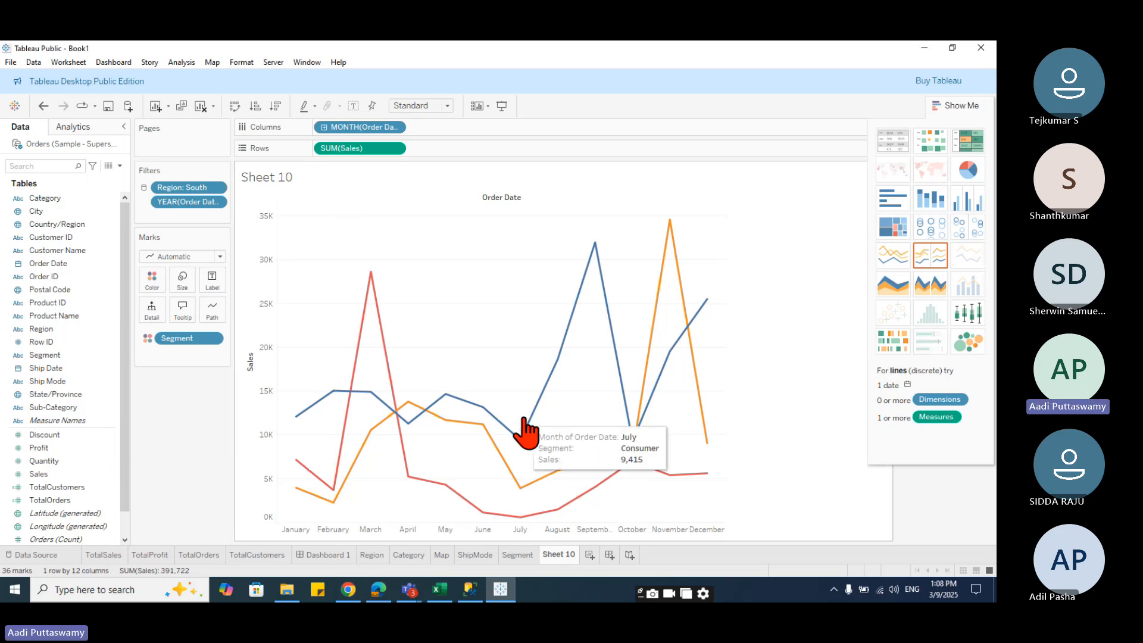
click(217, 202)
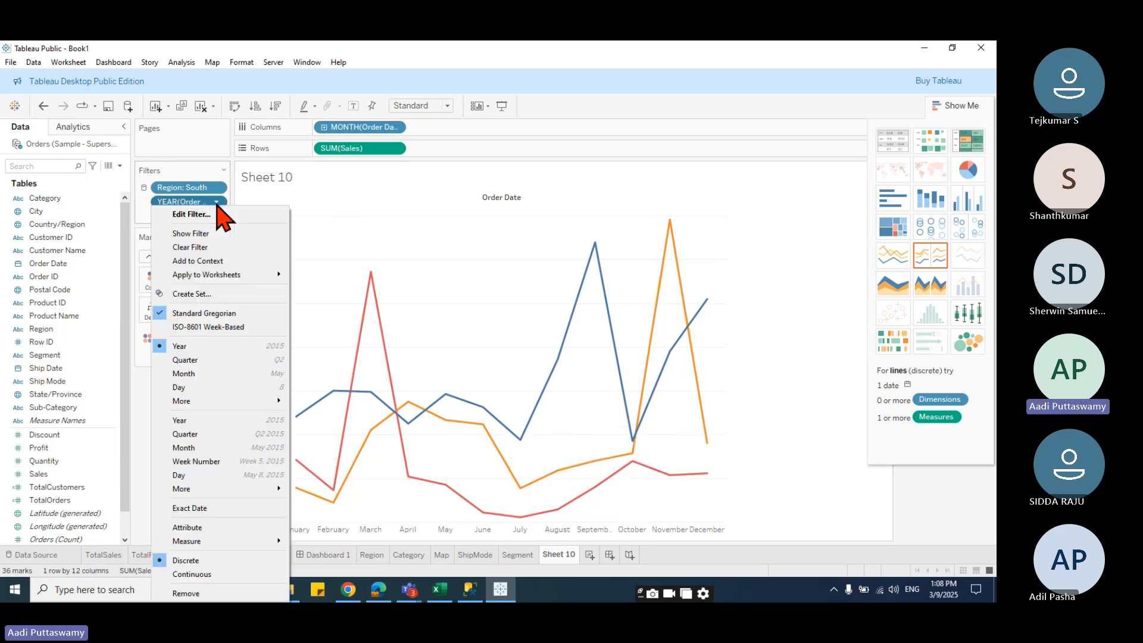
click(215, 234)
click(957, 107)
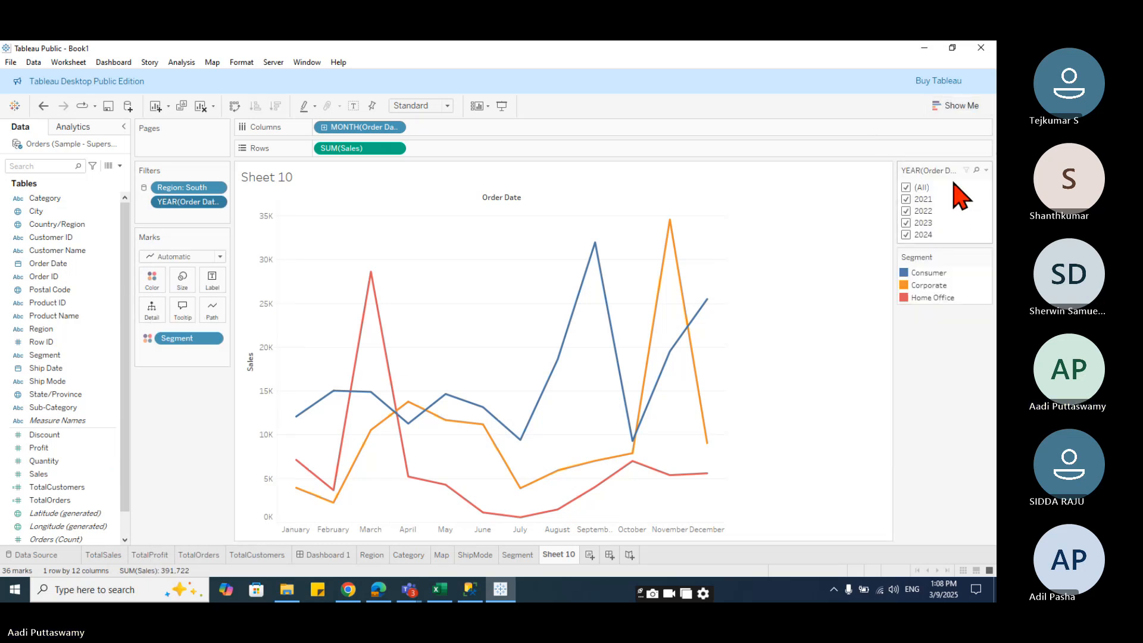
- Switch the year filter to a single-value dropdown and select 2022
click(986, 170)
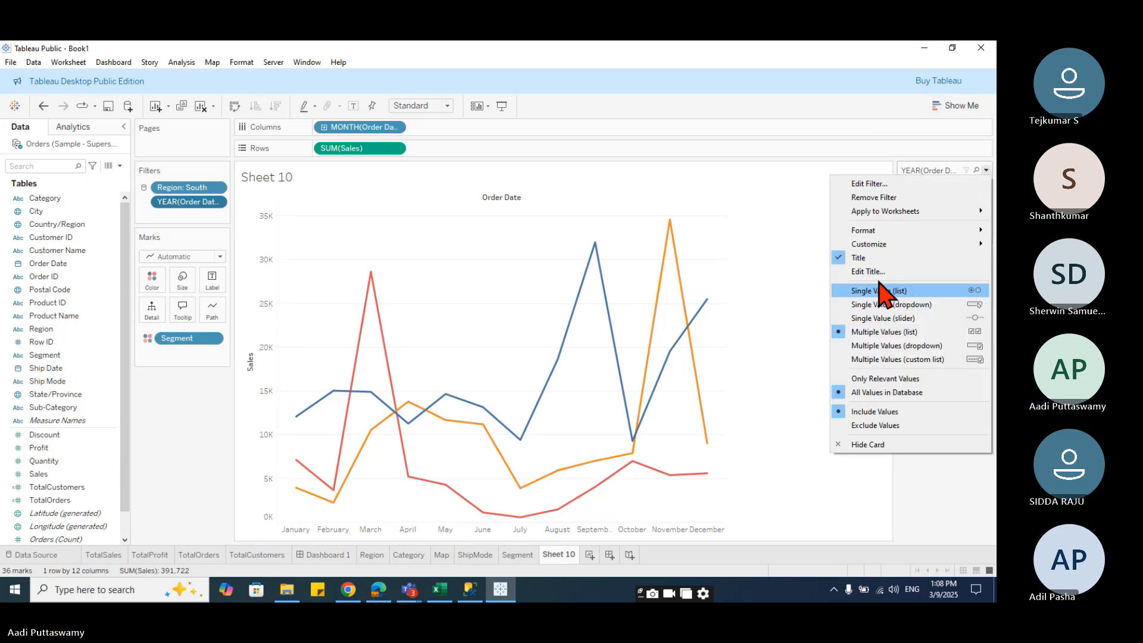
click(893, 332)
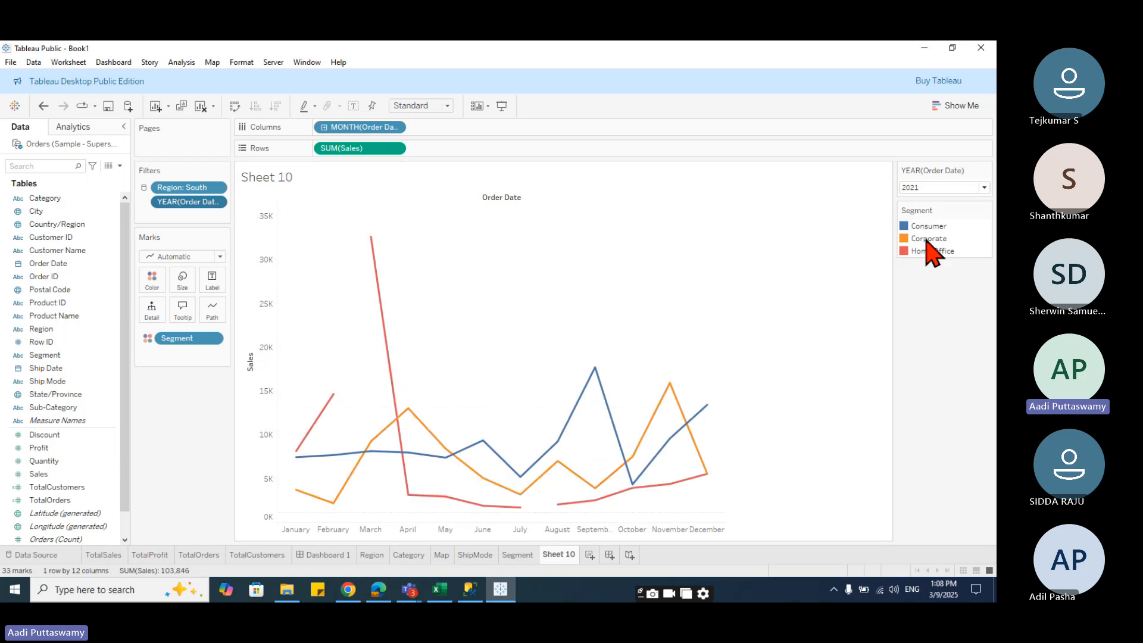
click(939, 188)
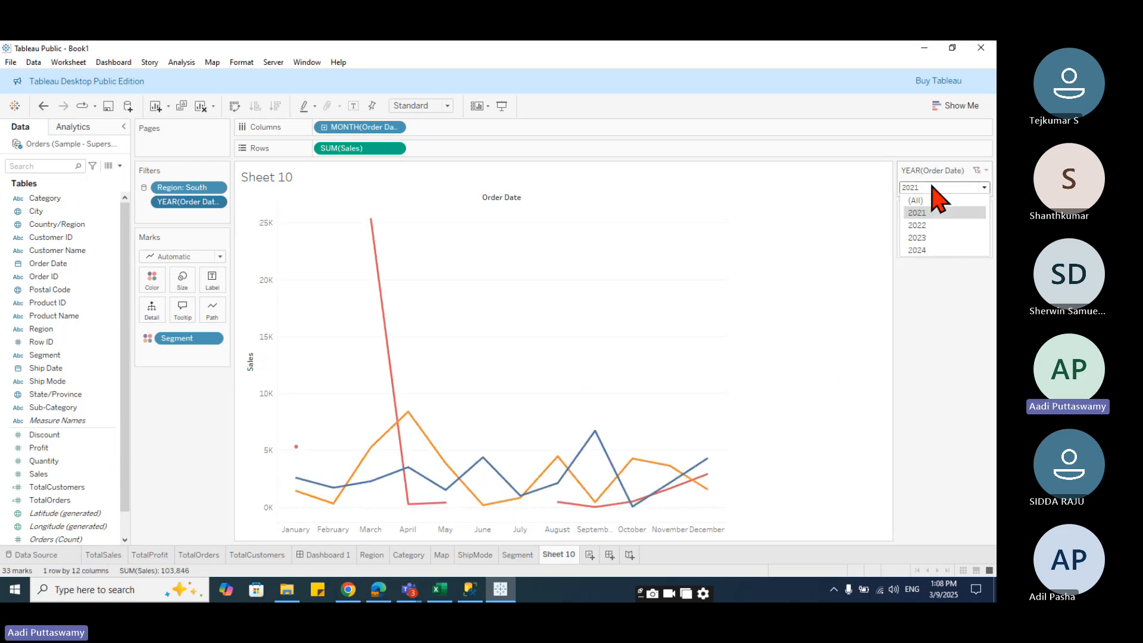
click(934, 225)
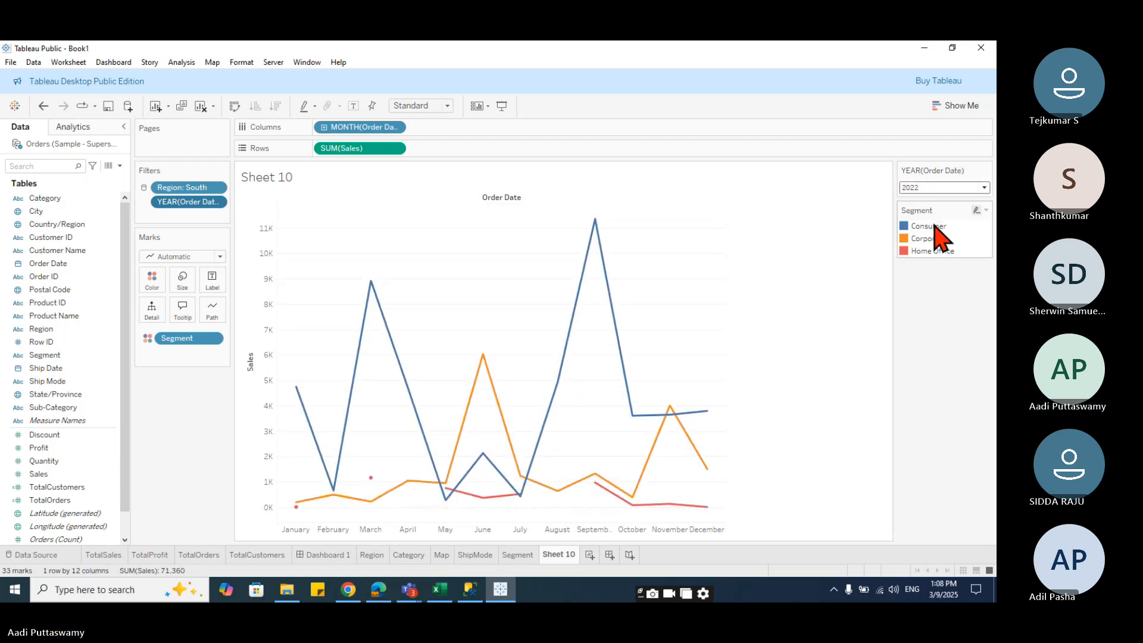
- Rename the monthly trend worksheet as Line
double_click(558, 554)
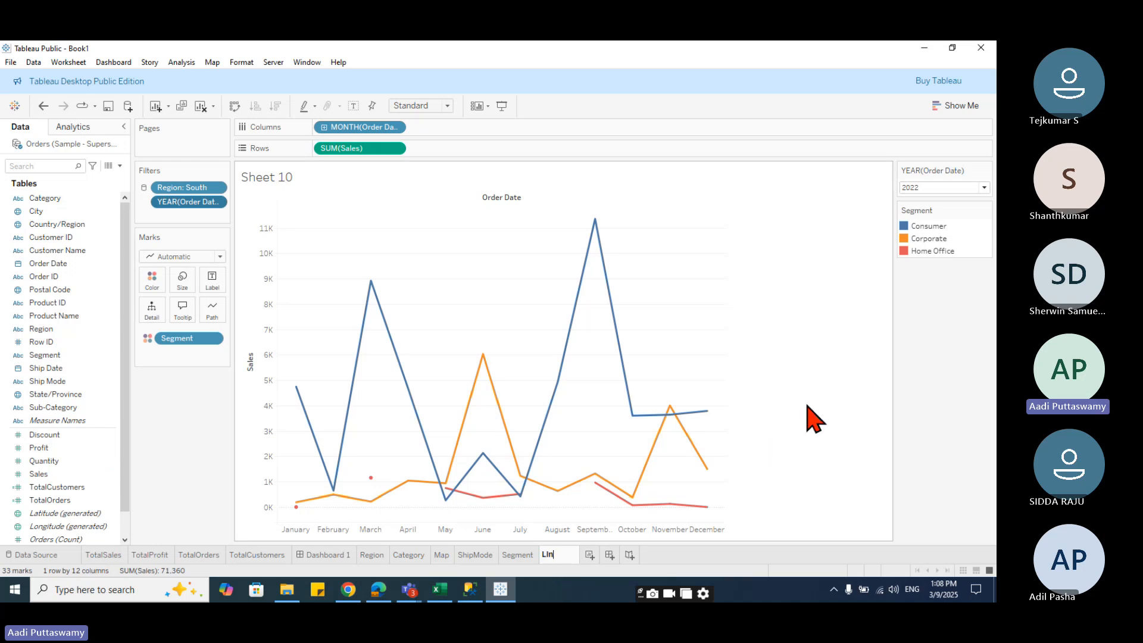
text(Line)
key(Return)
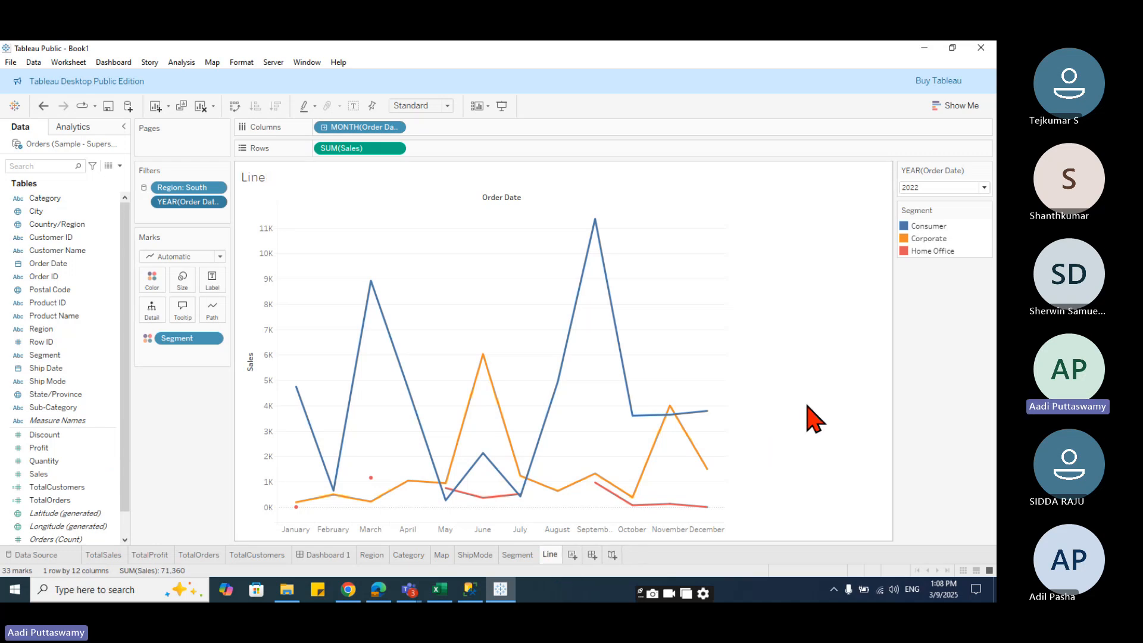
- Place the Line sheet into the empty bottom-right slot of the dashboard
click(334, 555)
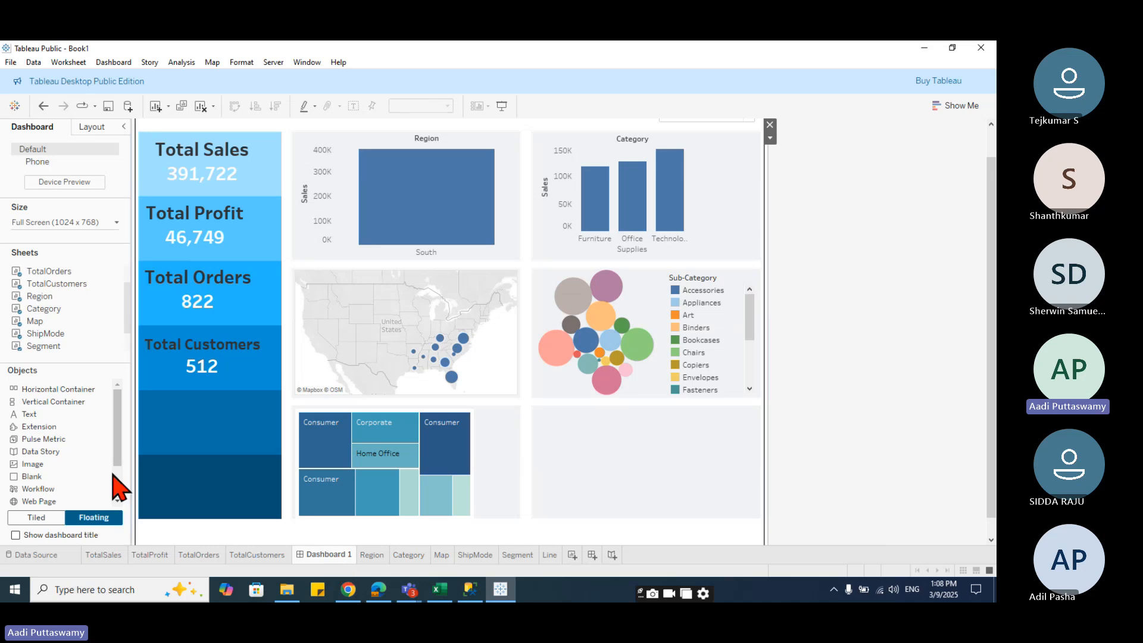
scroll(52, 349, down, 1)
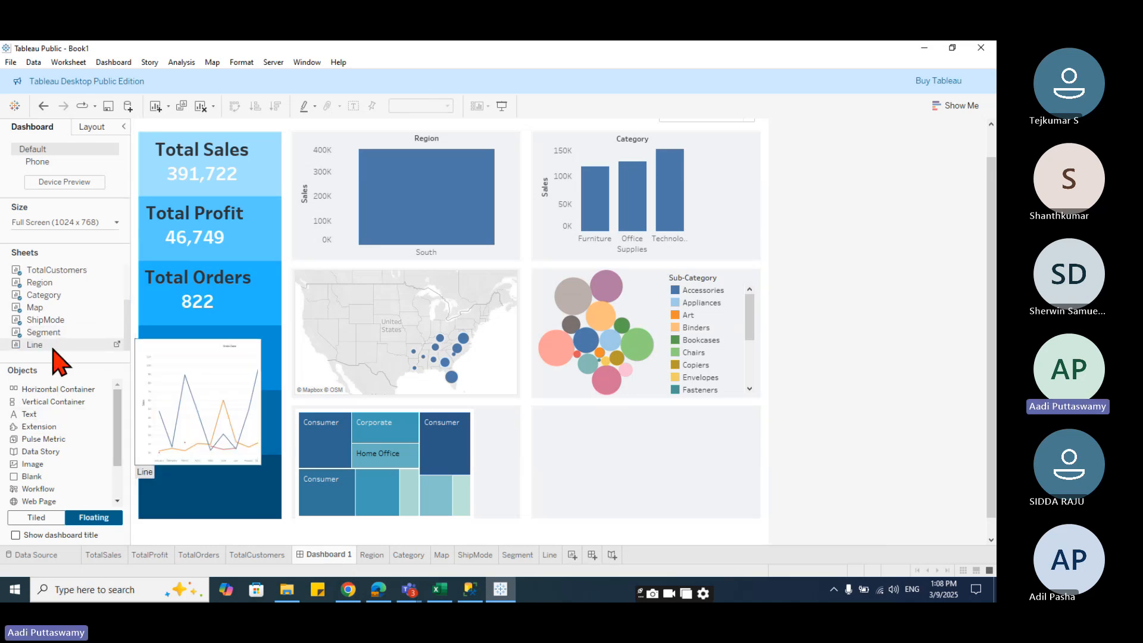
drag(52, 350, 535, 378)
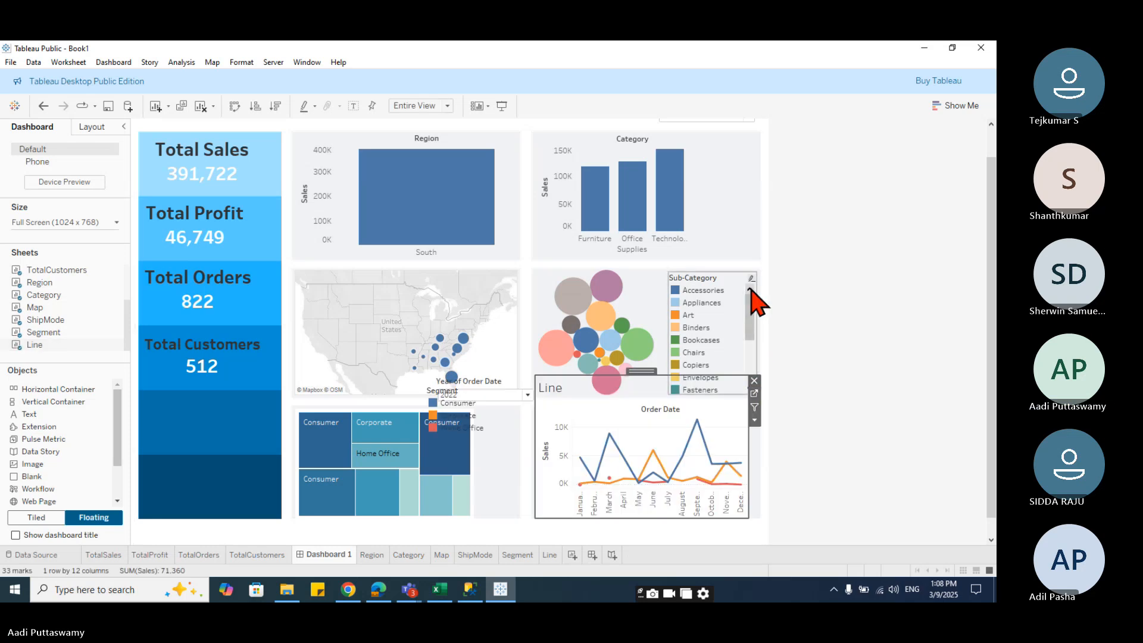
drag(533, 377, 531, 406)
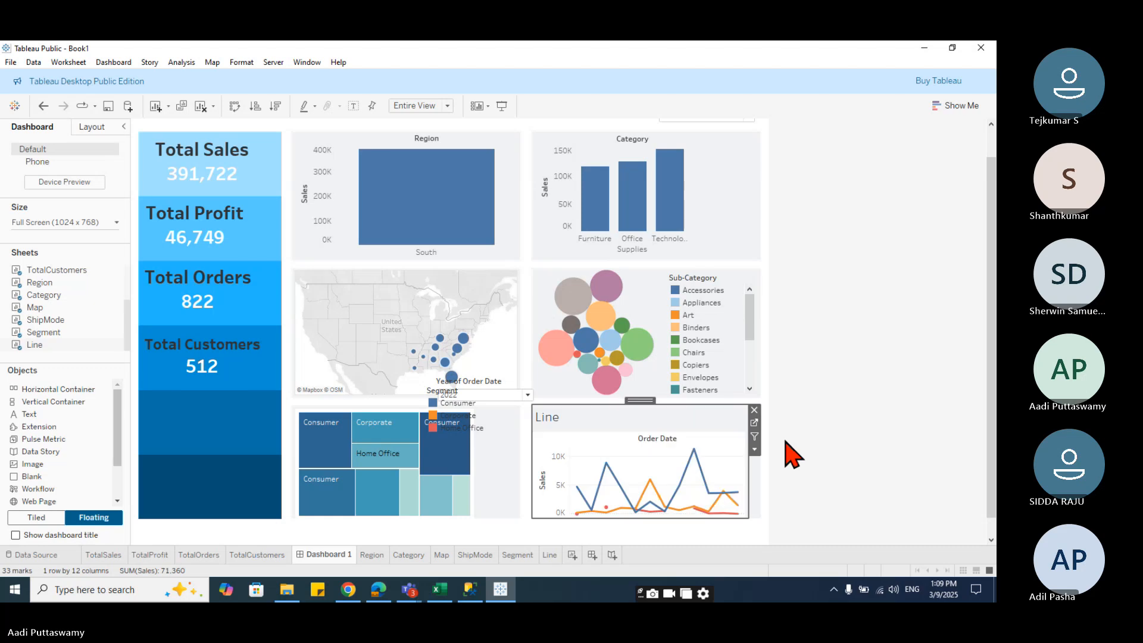
- Hide the Line chart's title and set its worksheet shading to None
right_click(554, 417)
click(600, 455)
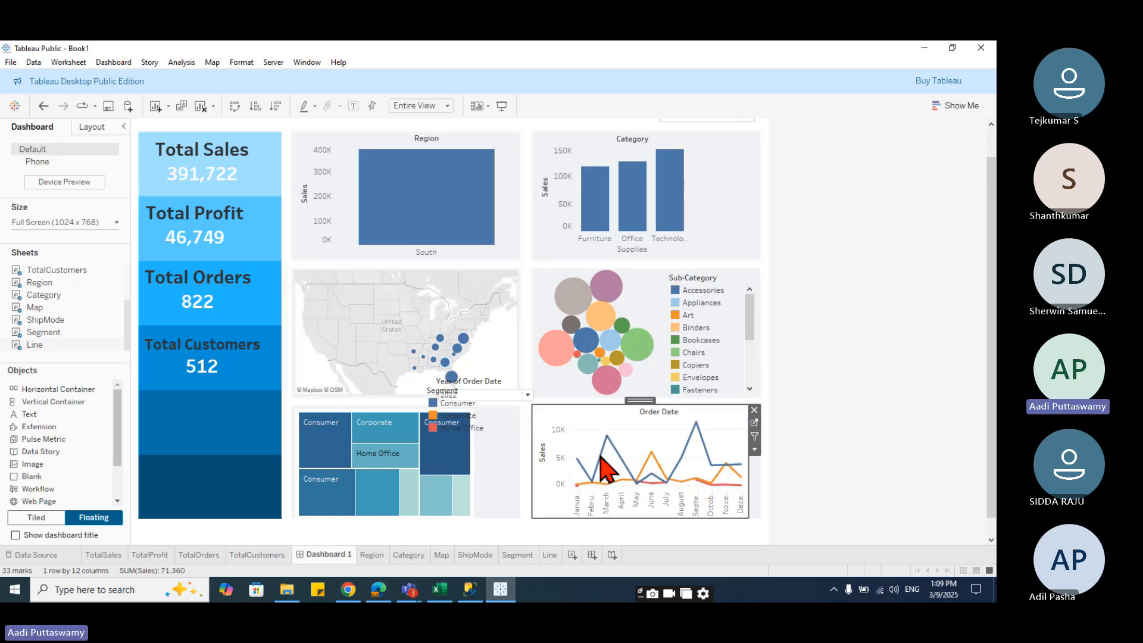
right_click(605, 421)
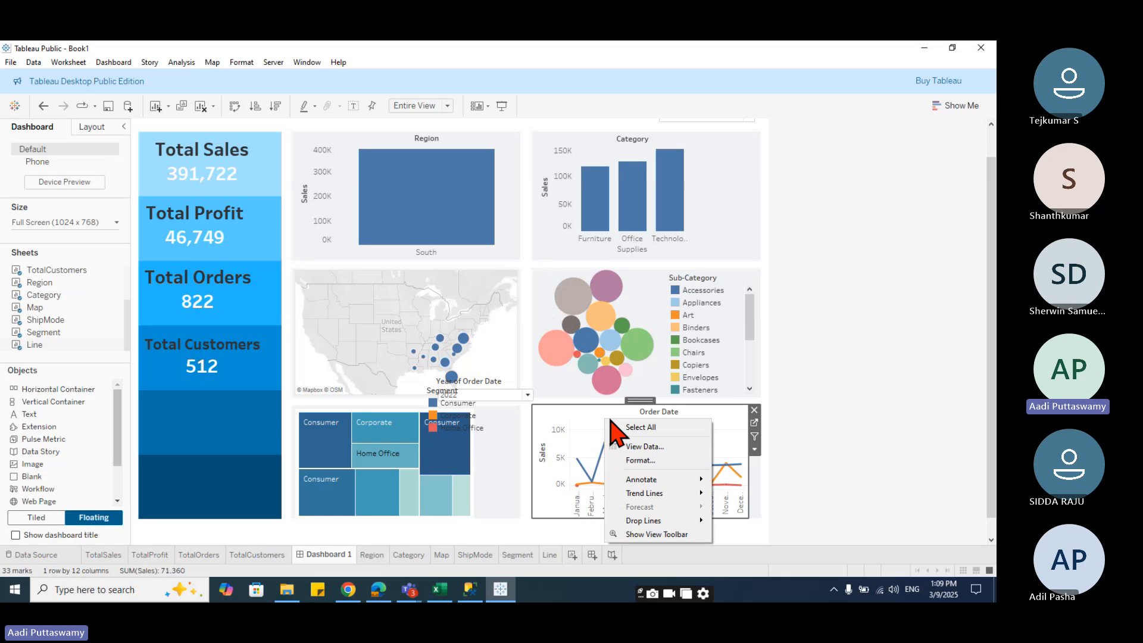
click(652, 462)
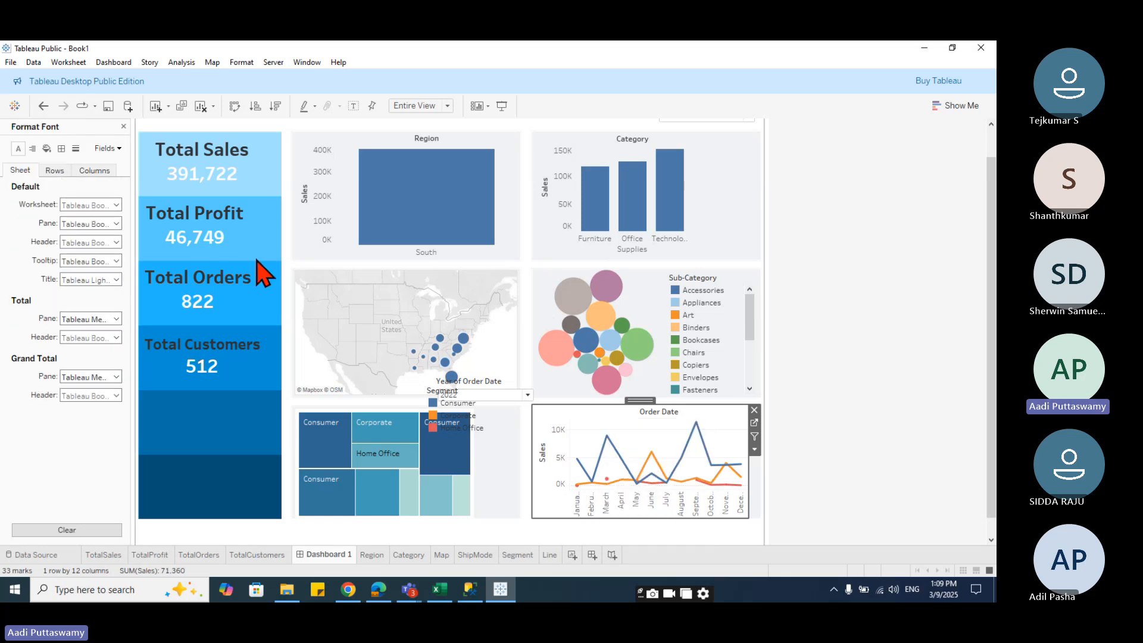
click(46, 148)
click(86, 204)
click(115, 221)
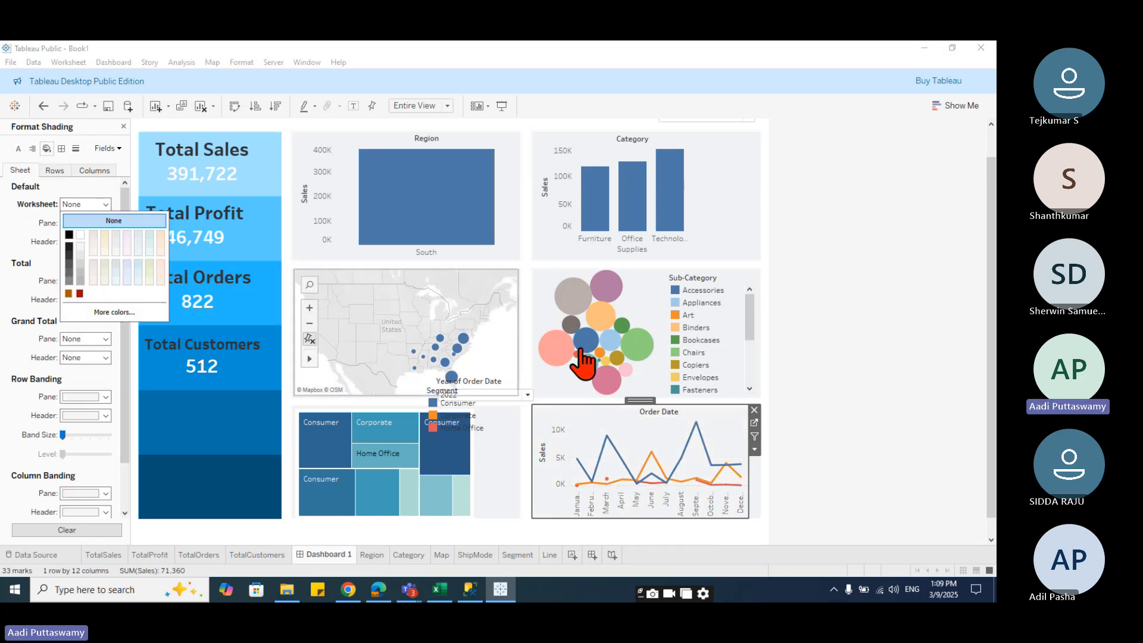
click(819, 404)
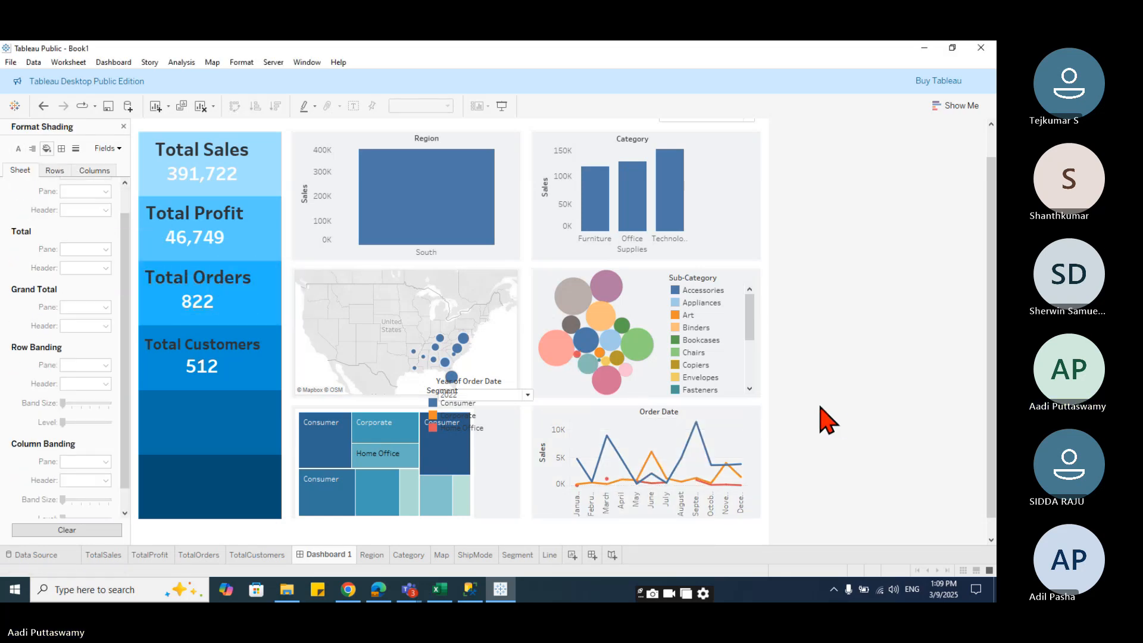
- Remove the floating Segment legend from the dashboard
click(468, 417)
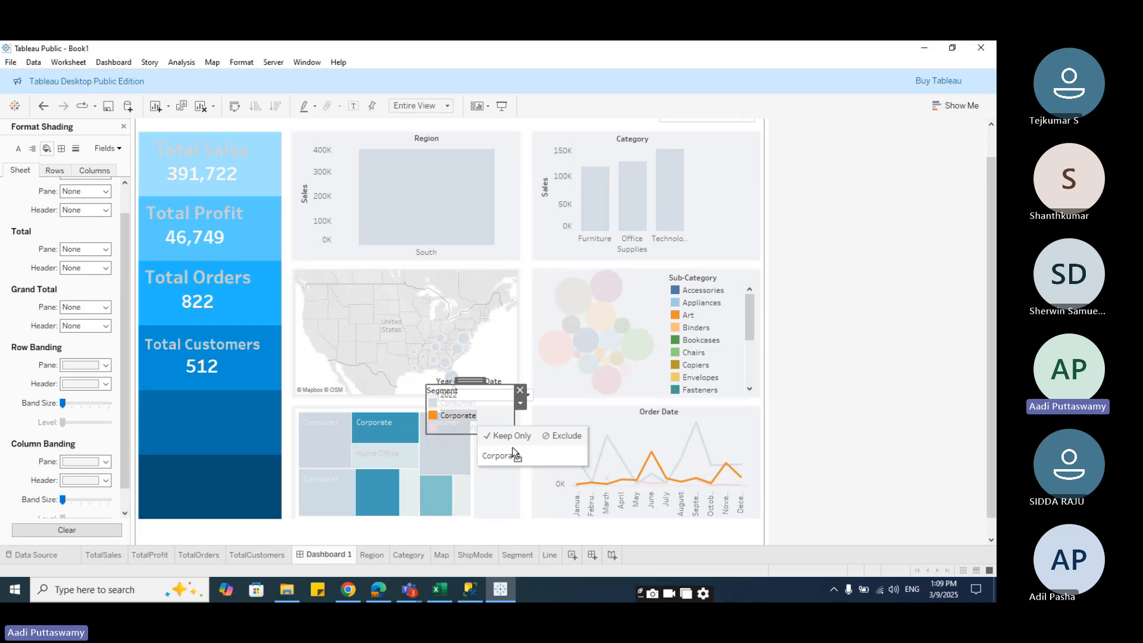
click(520, 390)
click(518, 386)
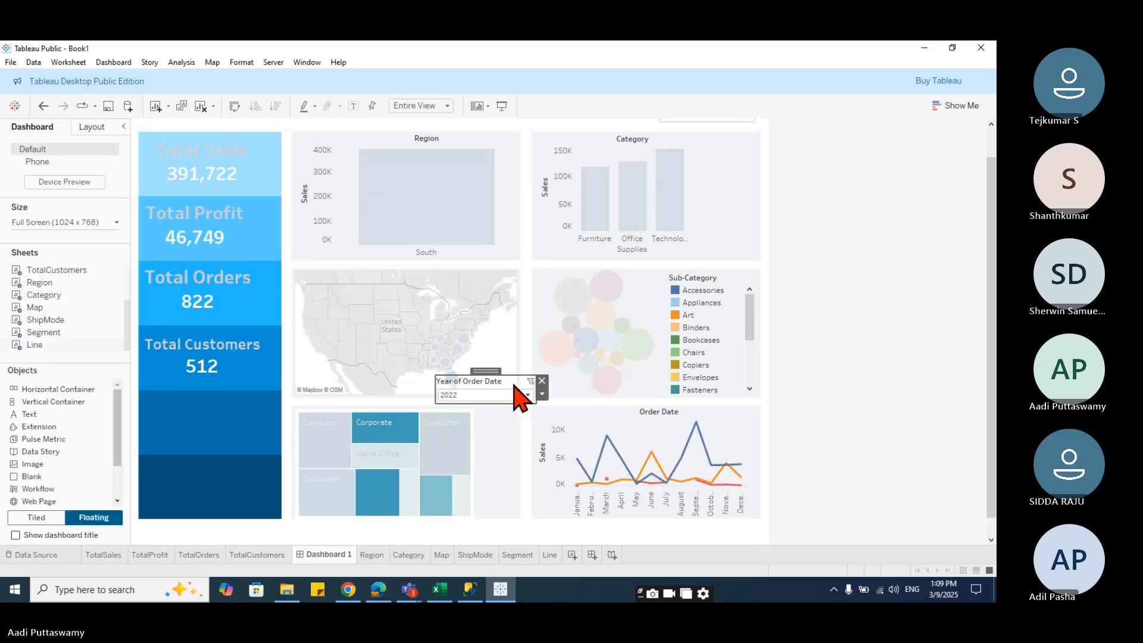
- Move the Year of Order Date filter to the top of the dashboard beside the Region filter
scroll(602, 434, up, 1)
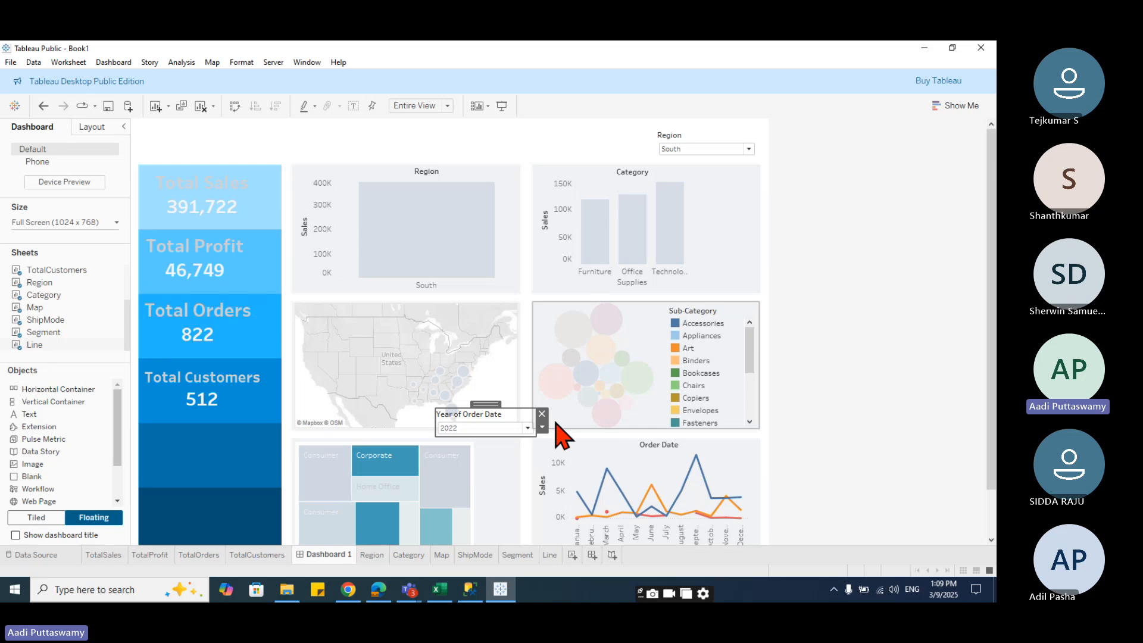
drag(486, 404, 523, 131)
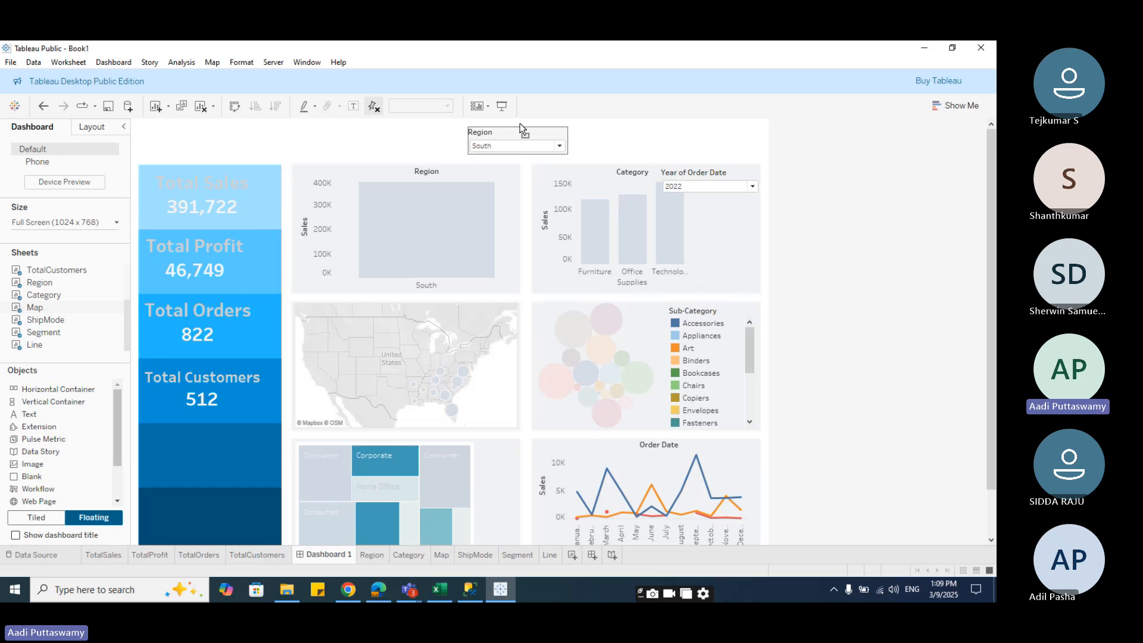
click(706, 187)
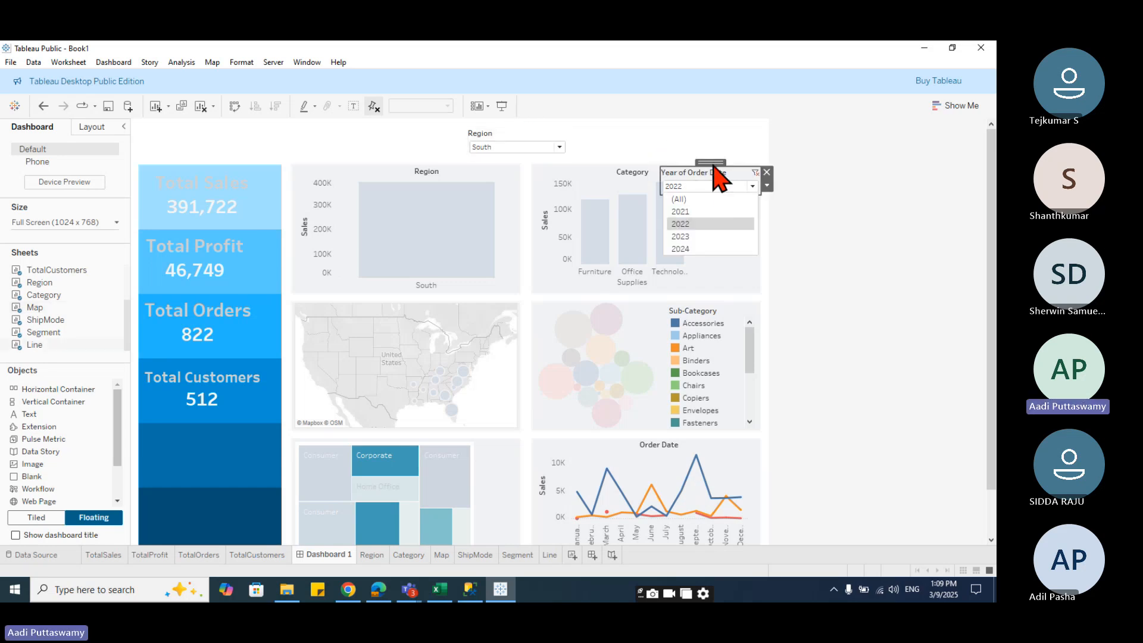
drag(712, 162, 645, 119)
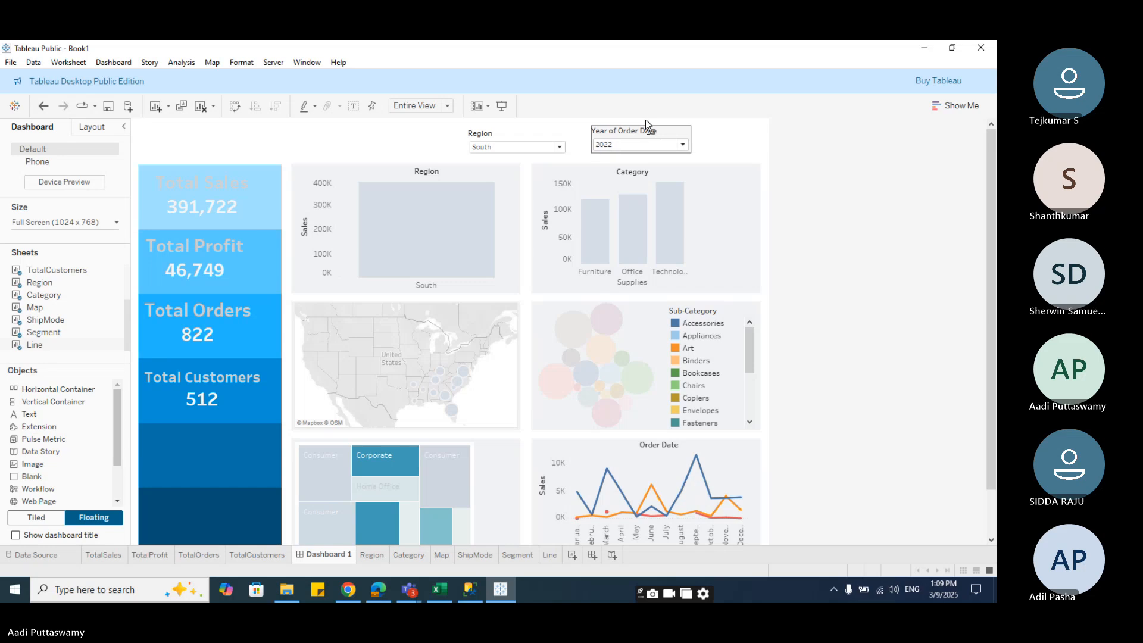
- Apply the Year of Order Date filter to all worksheets using this data source
click(698, 145)
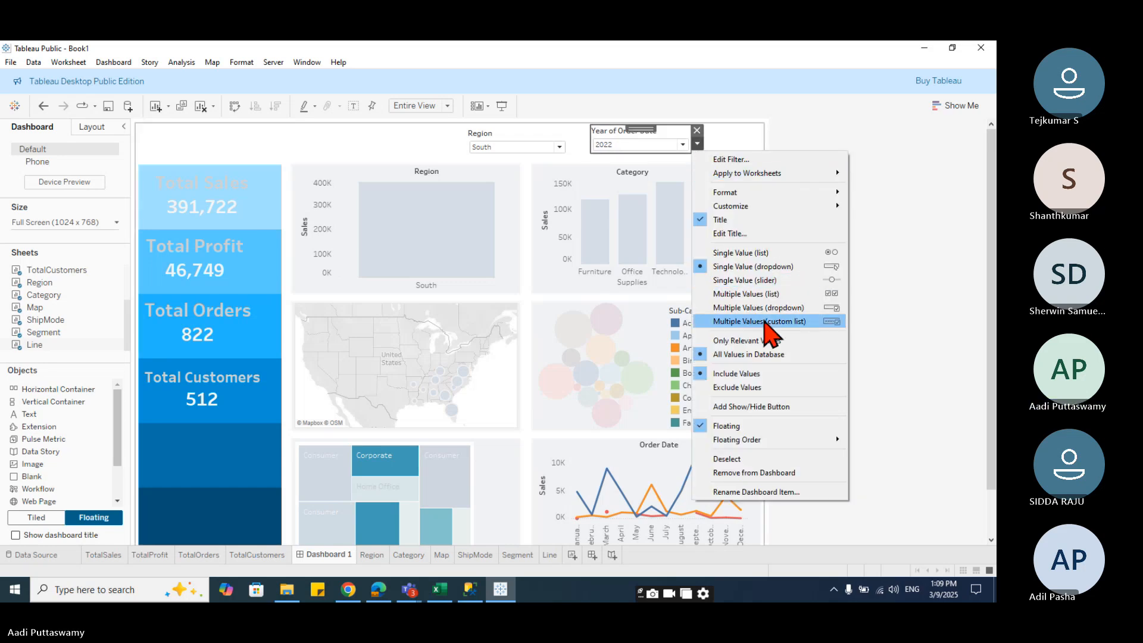
mouse_move(747, 174)
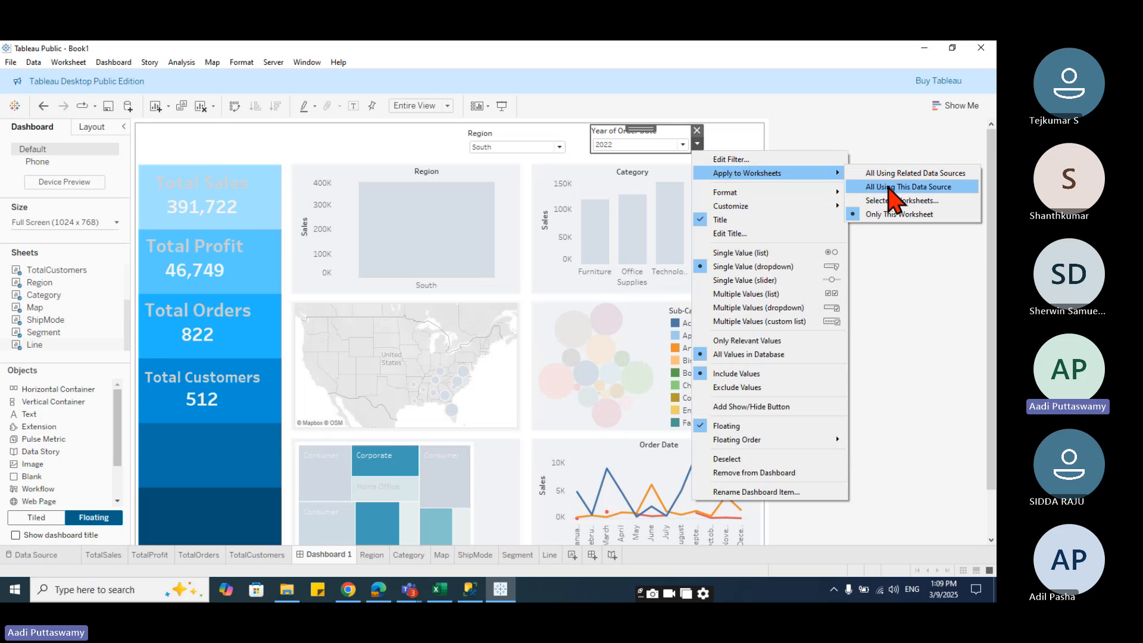
click(887, 187)
click(742, 205)
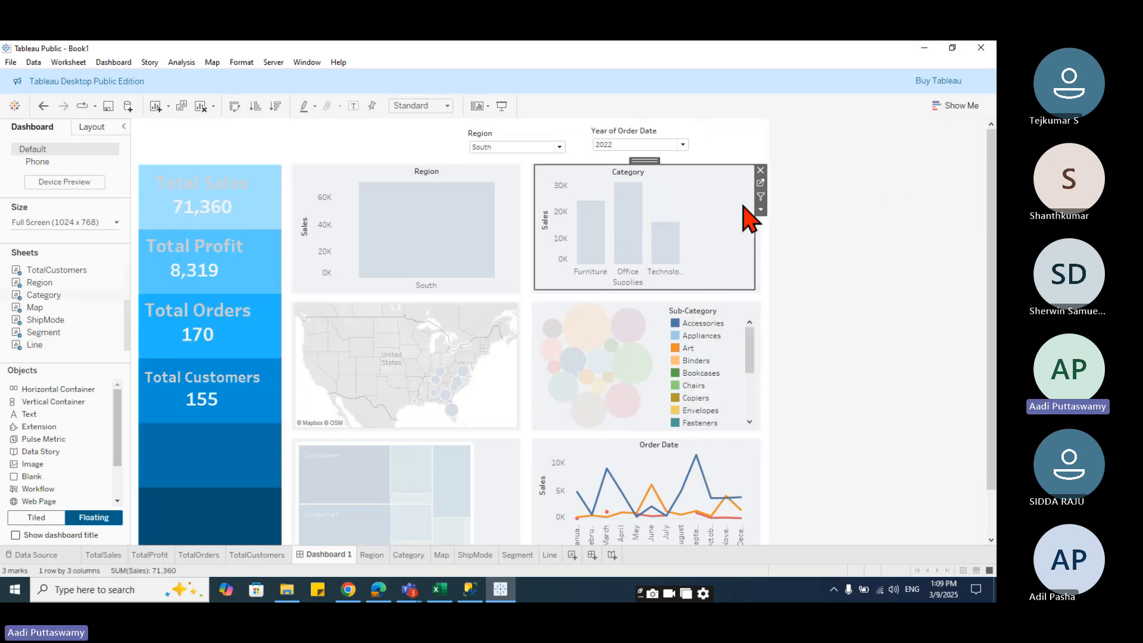
- Try the dashboard filters with year 2021 and the Central region
click(751, 143)
click(805, 234)
click(683, 144)
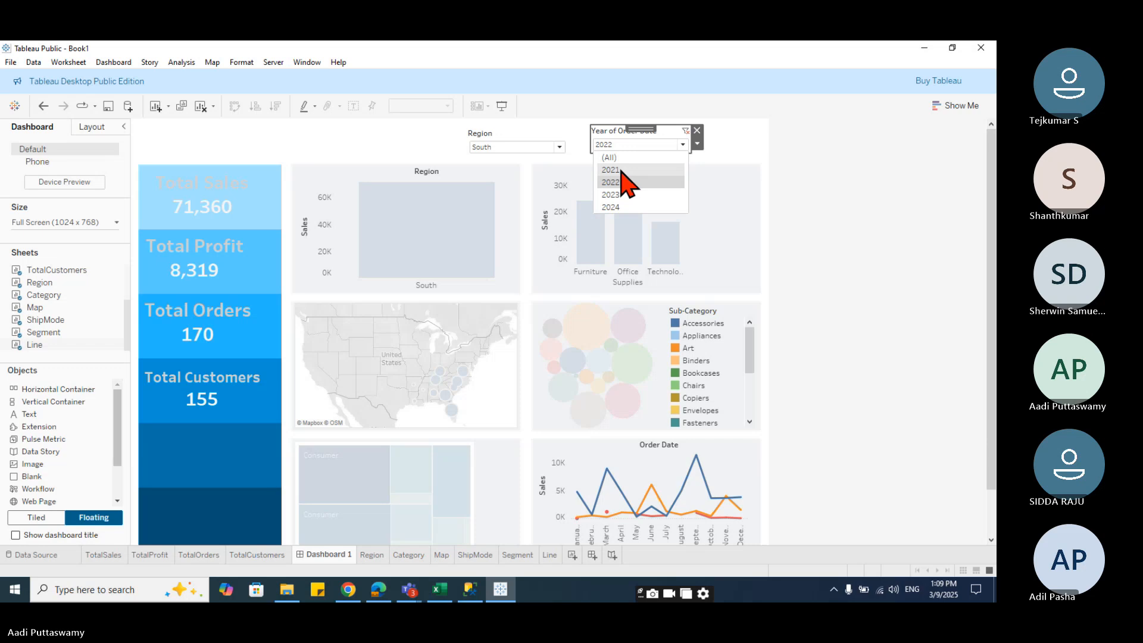
click(622, 170)
click(558, 147)
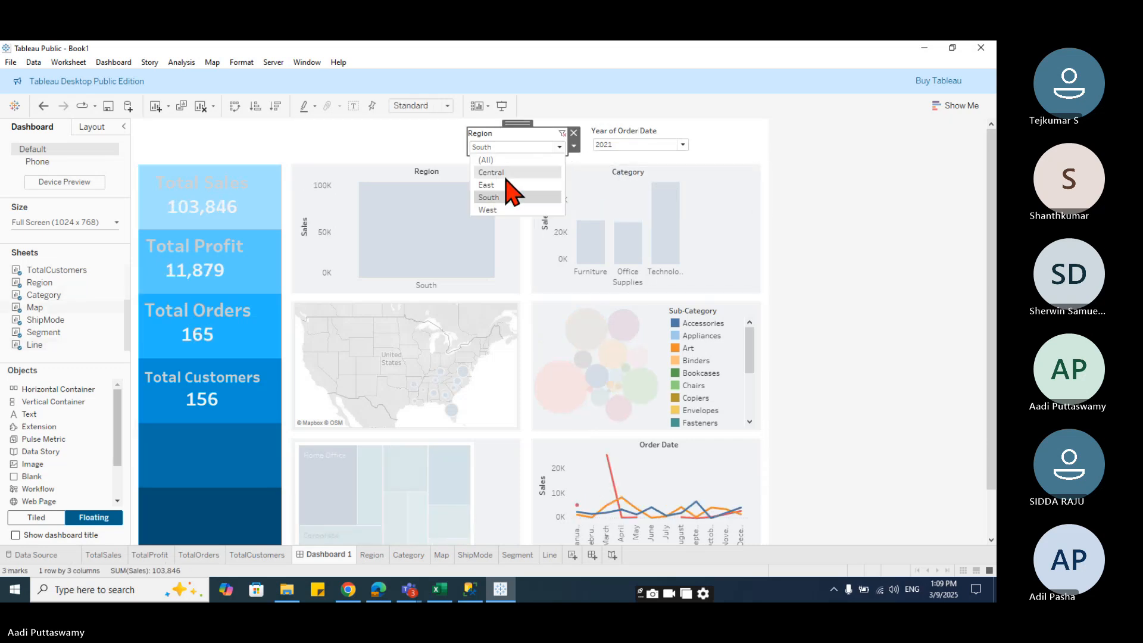
click(503, 172)
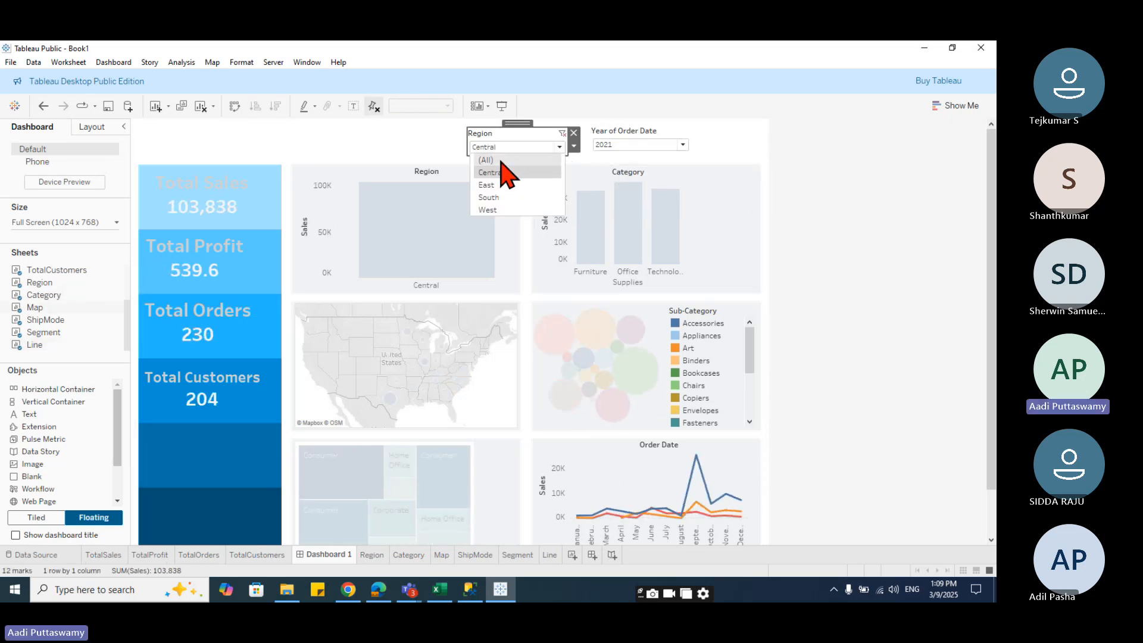
- Reset both the Region and Year of Order Date filters to (All)
click(486, 160)
click(683, 145)
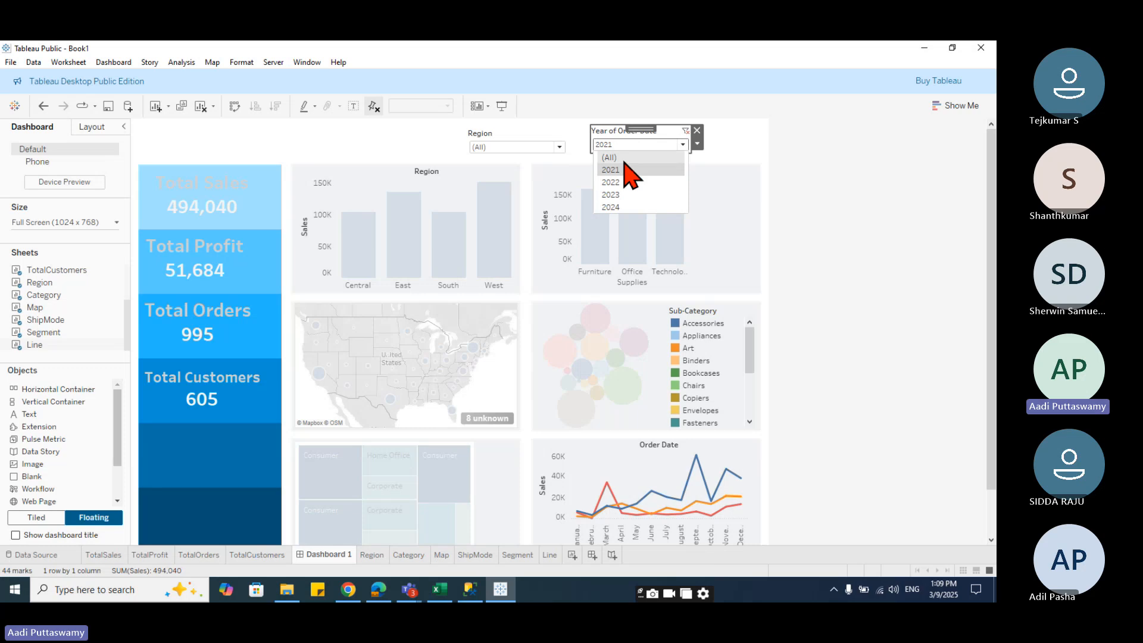
click(759, 157)
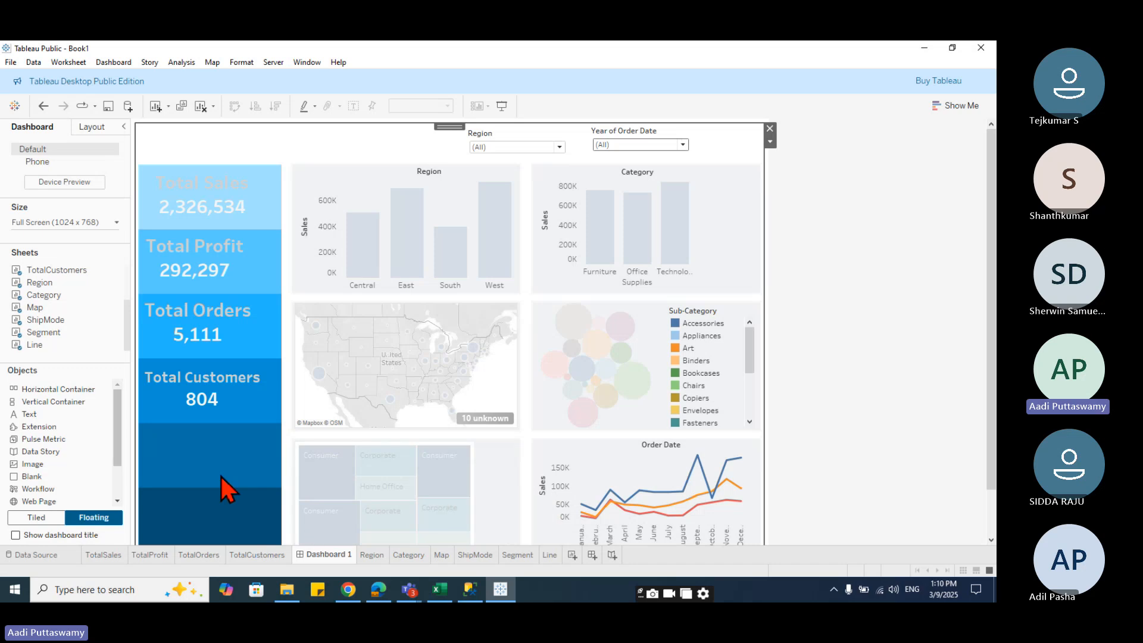
- Examine the KPI cards and the Region bar chart by selecting their marks
click(244, 399)
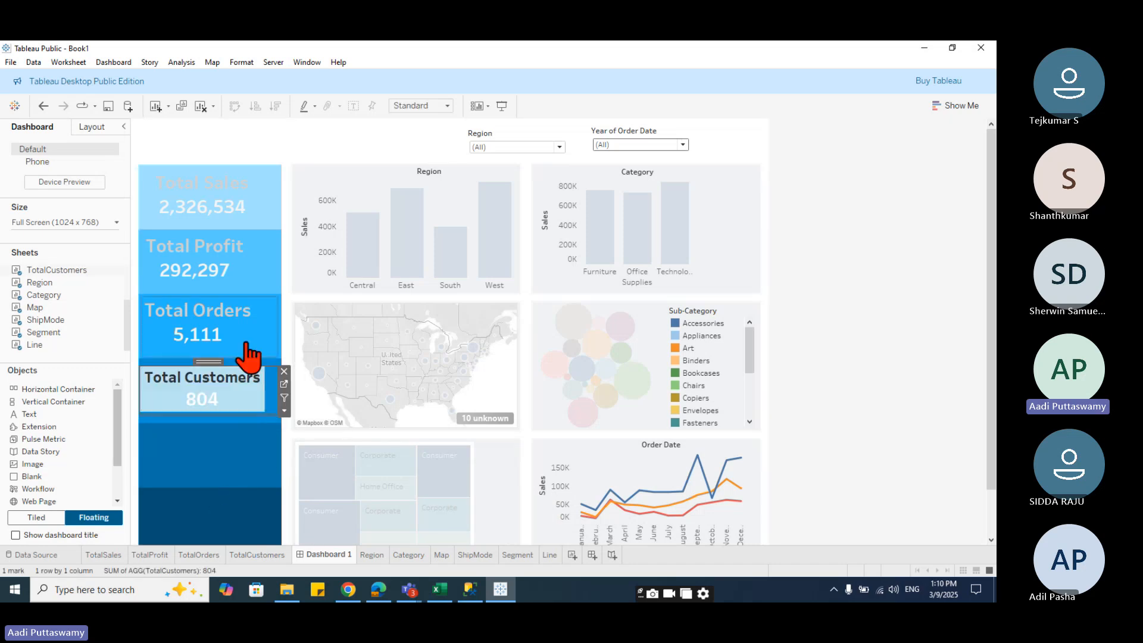
click(241, 339)
click(224, 277)
click(218, 218)
click(325, 172)
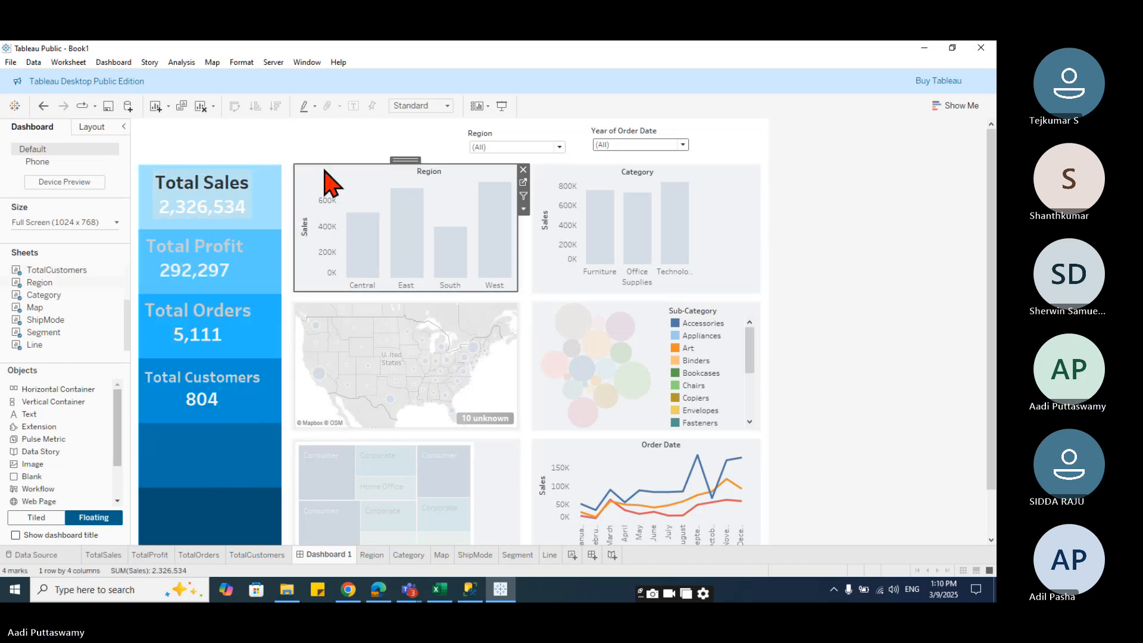
click(360, 243)
click(363, 186)
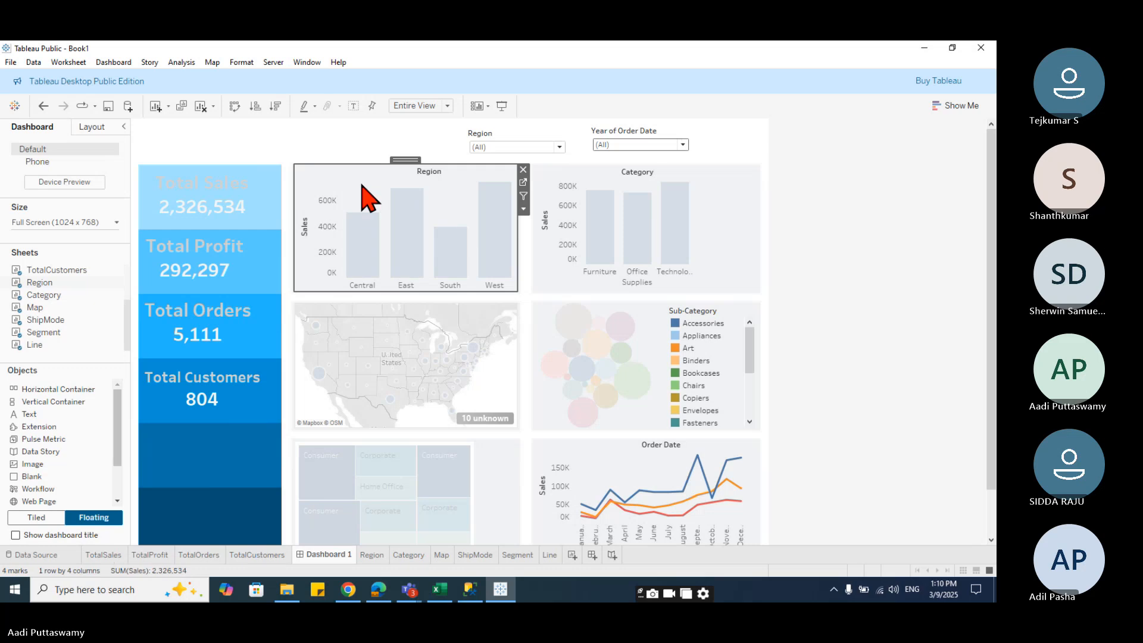
click(291, 144)
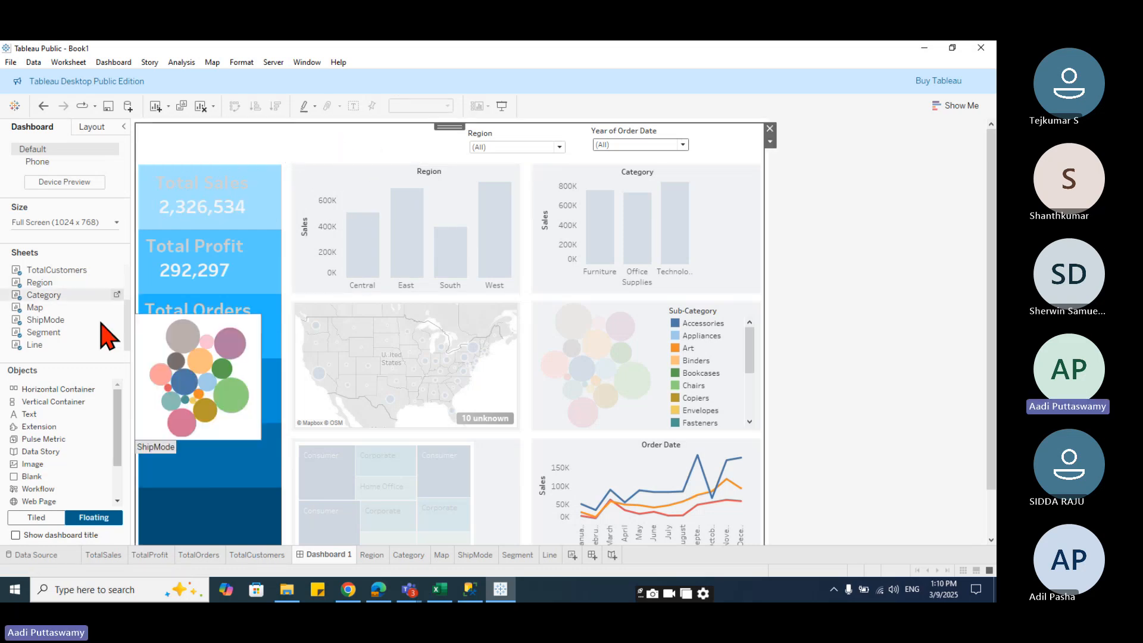
- Add a text object at the top-left of the dashboard reading SALES DASHBOARD - 2024
drag(58, 388, 178, 143)
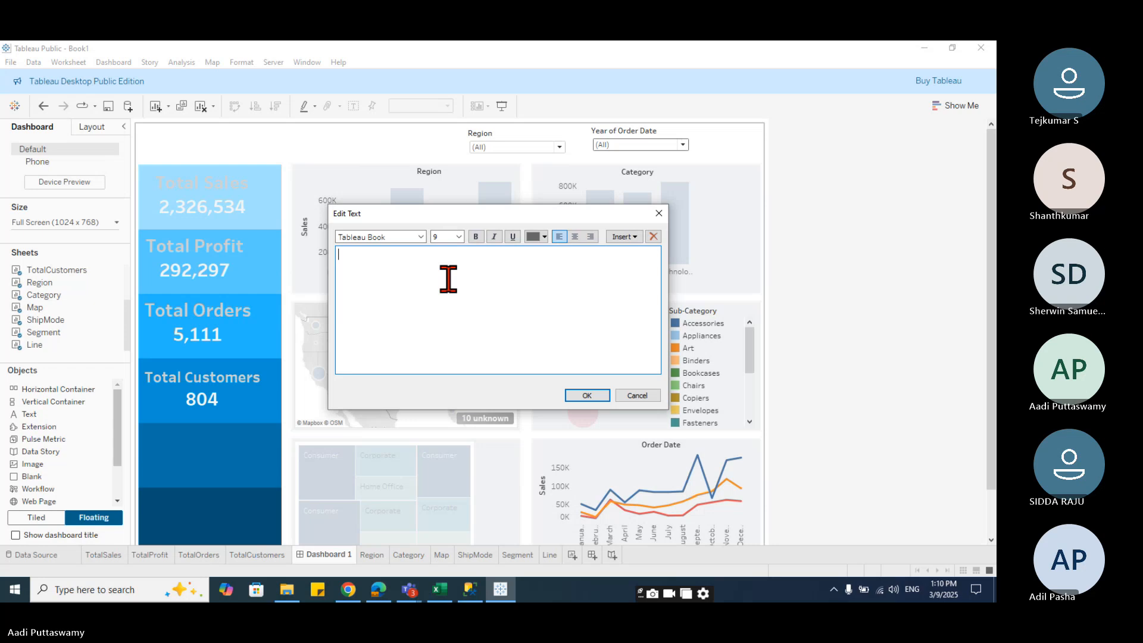
key(BackSpace)
key(BackSpace)
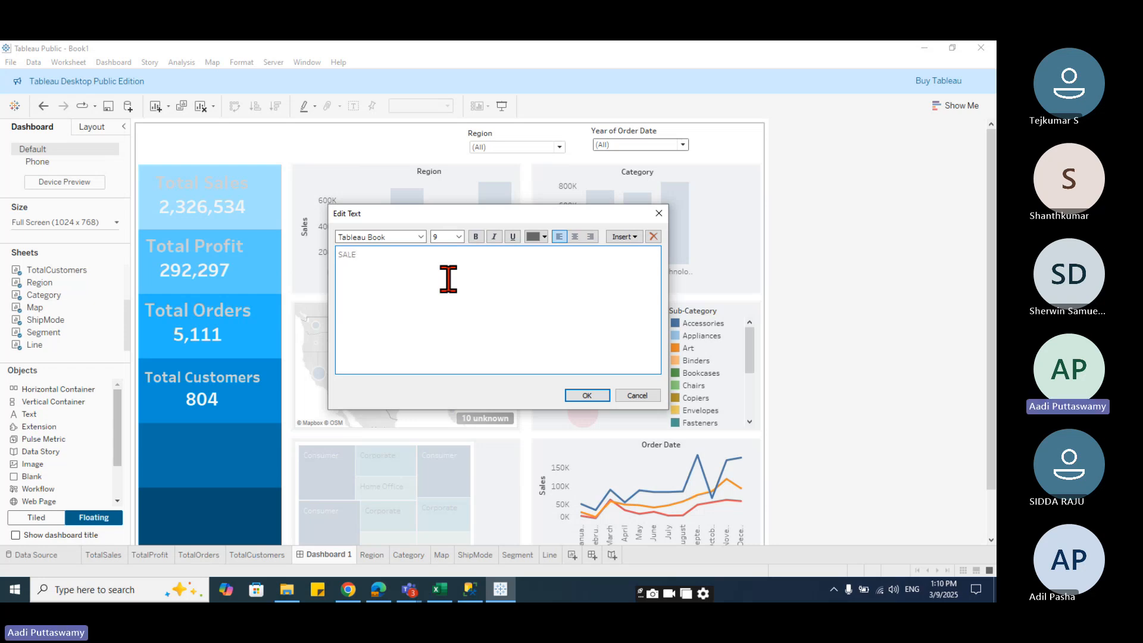
text(ES DASHBOARD - 20)
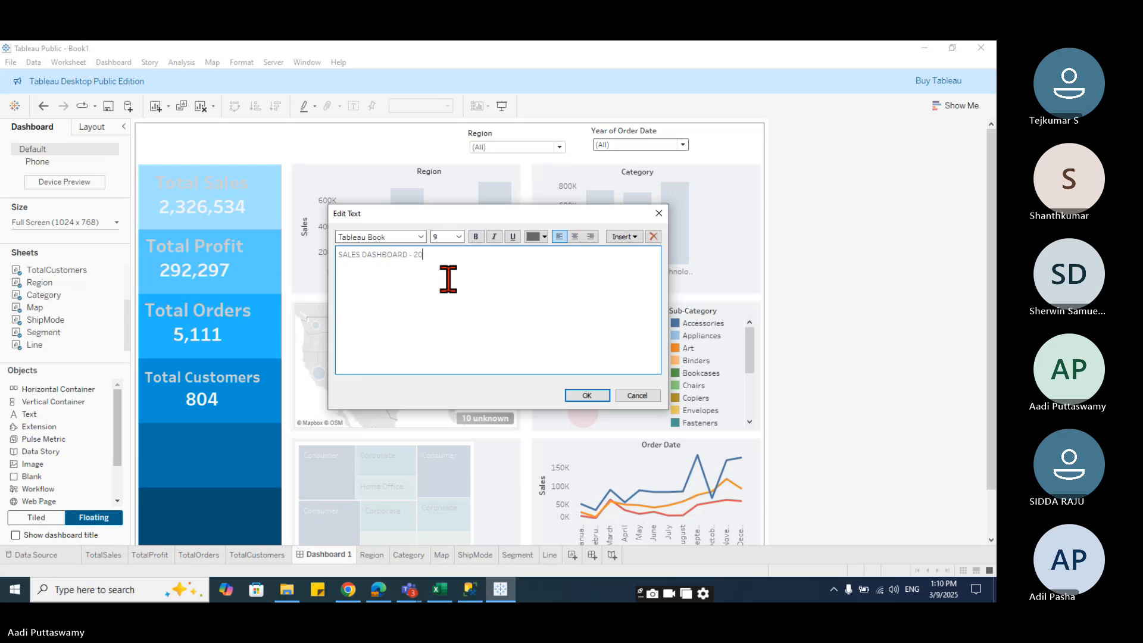
text(24)
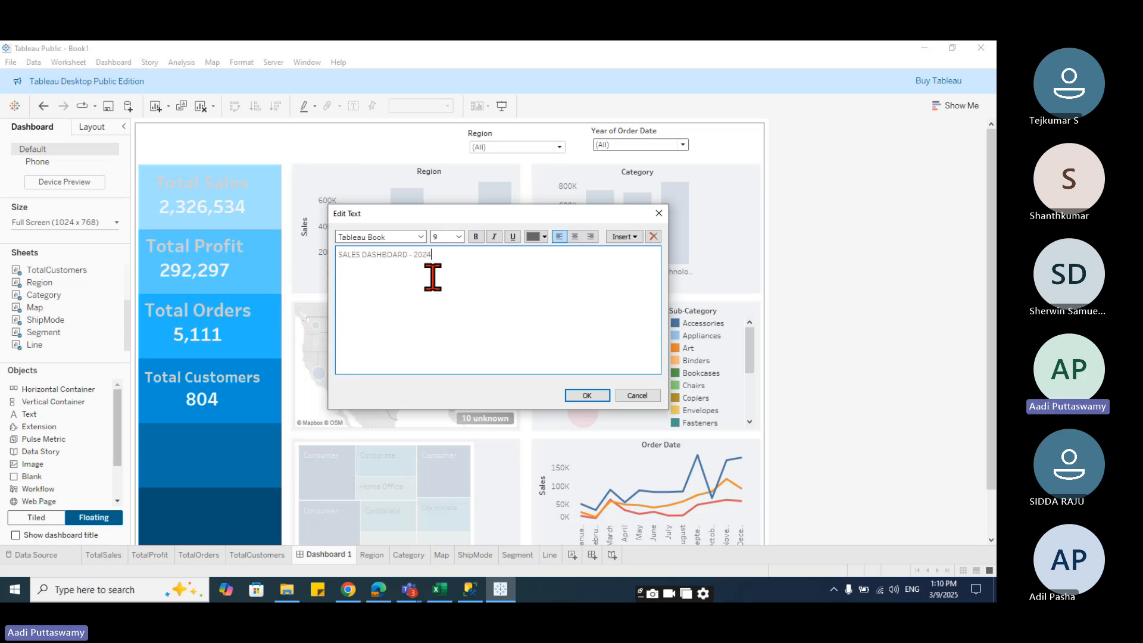
- Format the whole title text in bold Tableau Bold at size 26
key(ctrl+a)
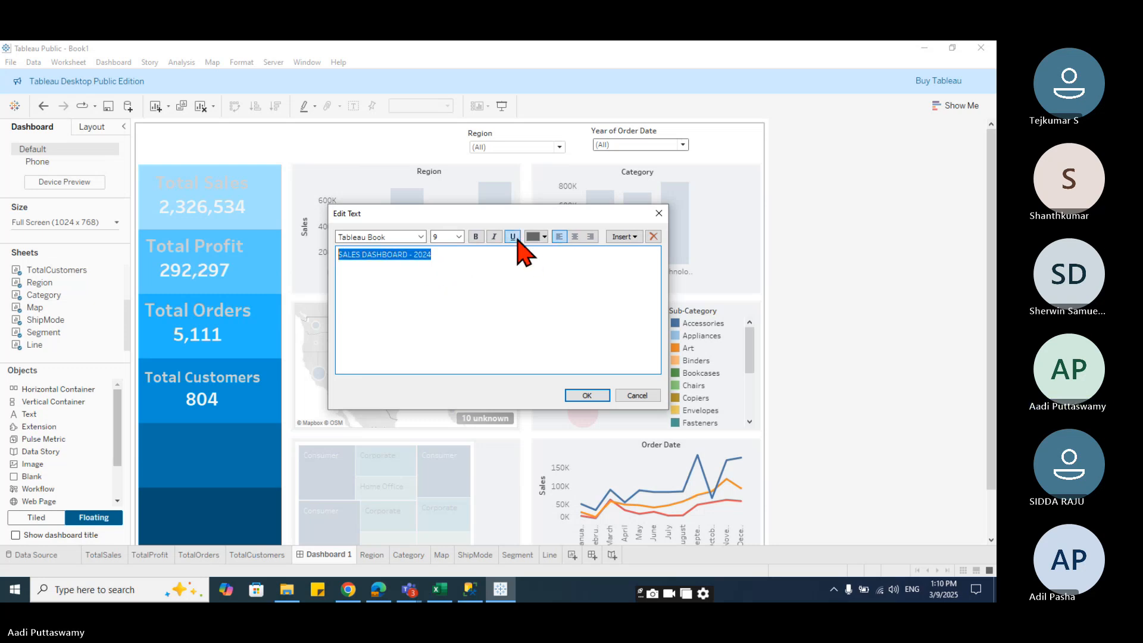
click(459, 237)
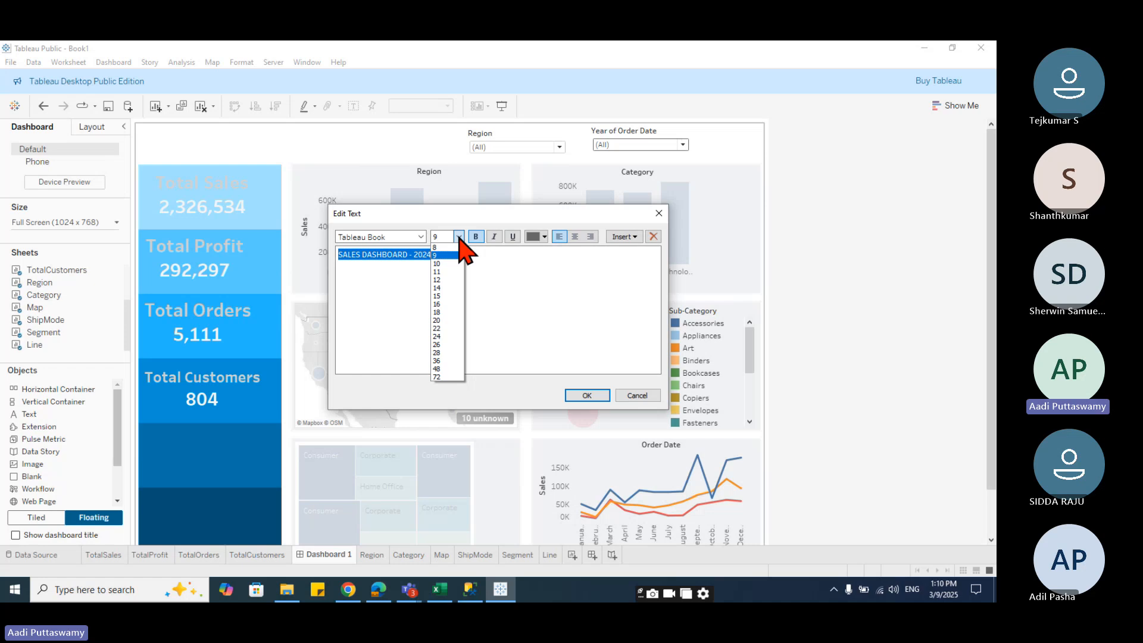
click(441, 344)
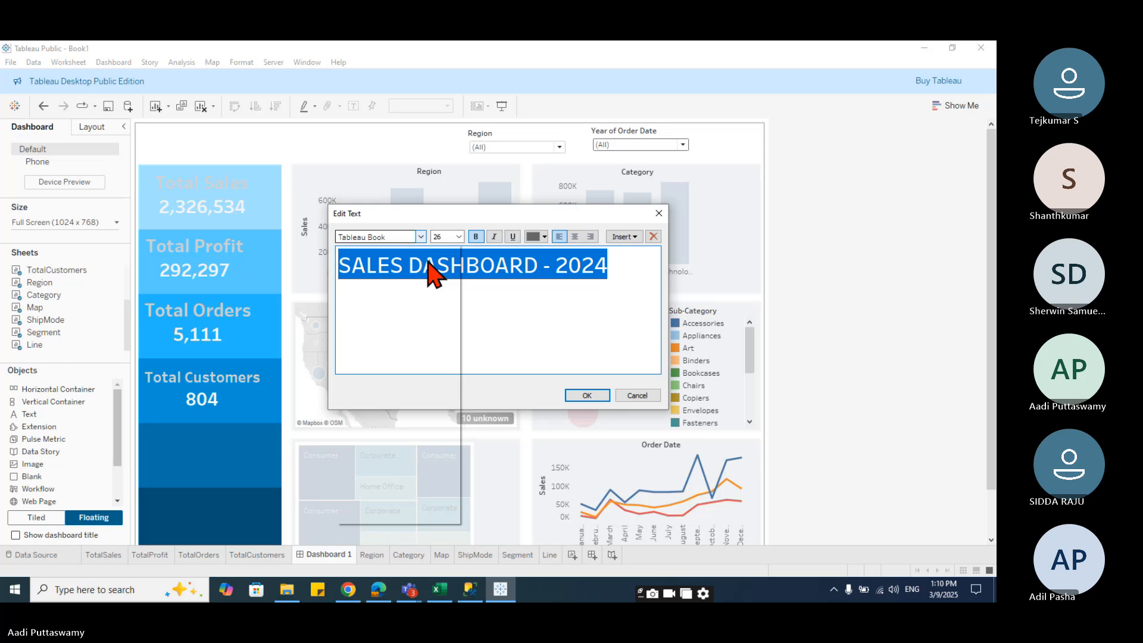
click(420, 237)
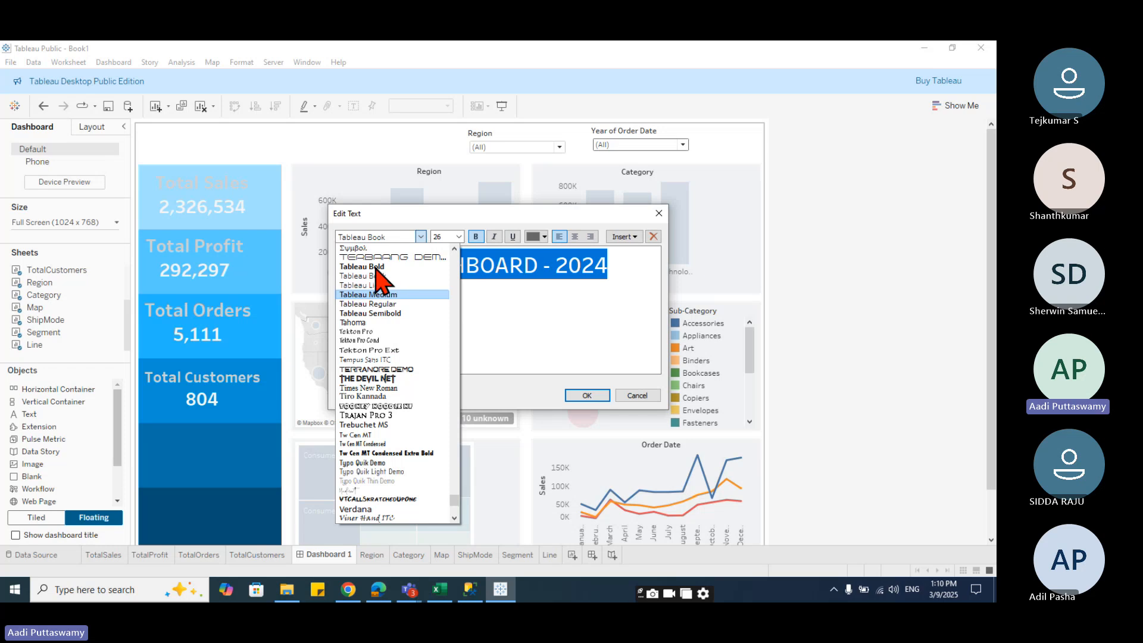
click(376, 275)
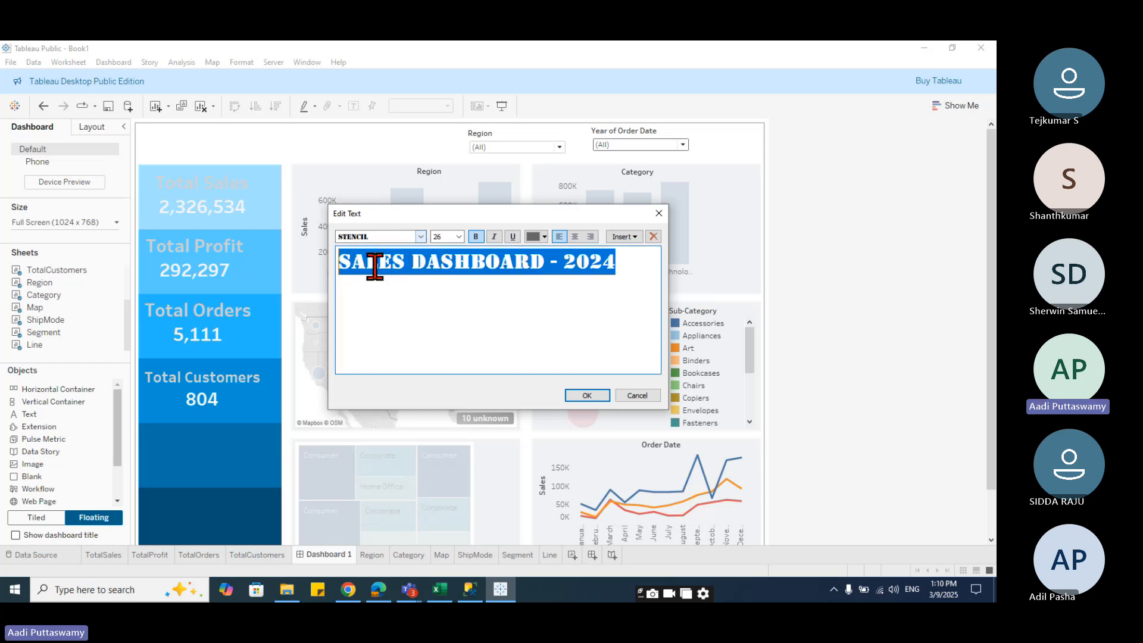
click(420, 236)
click(381, 303)
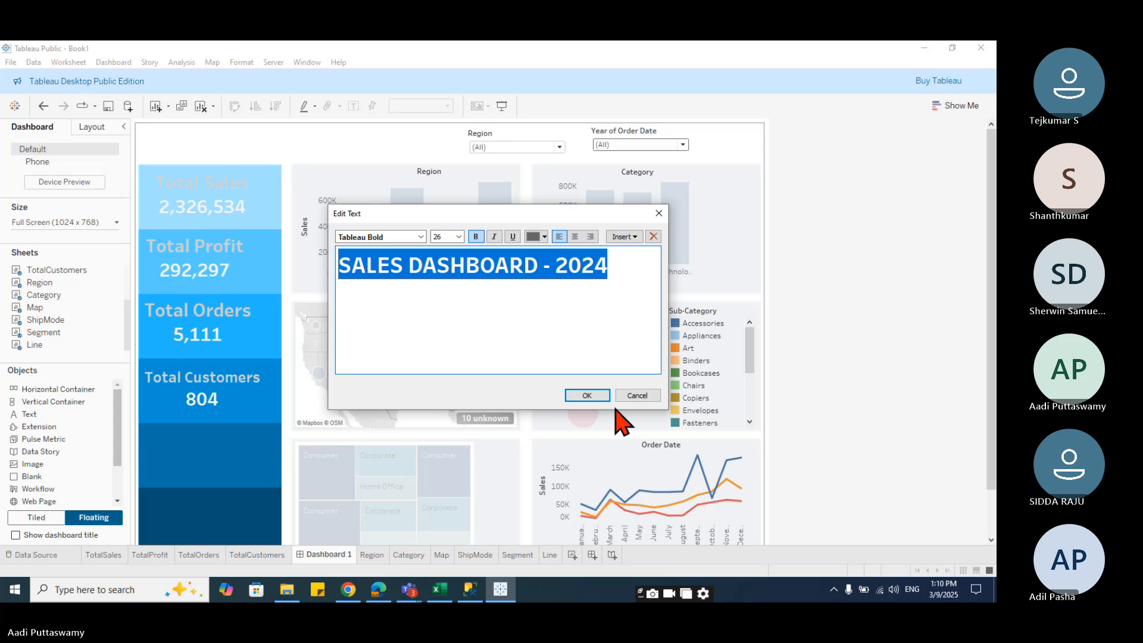
click(589, 396)
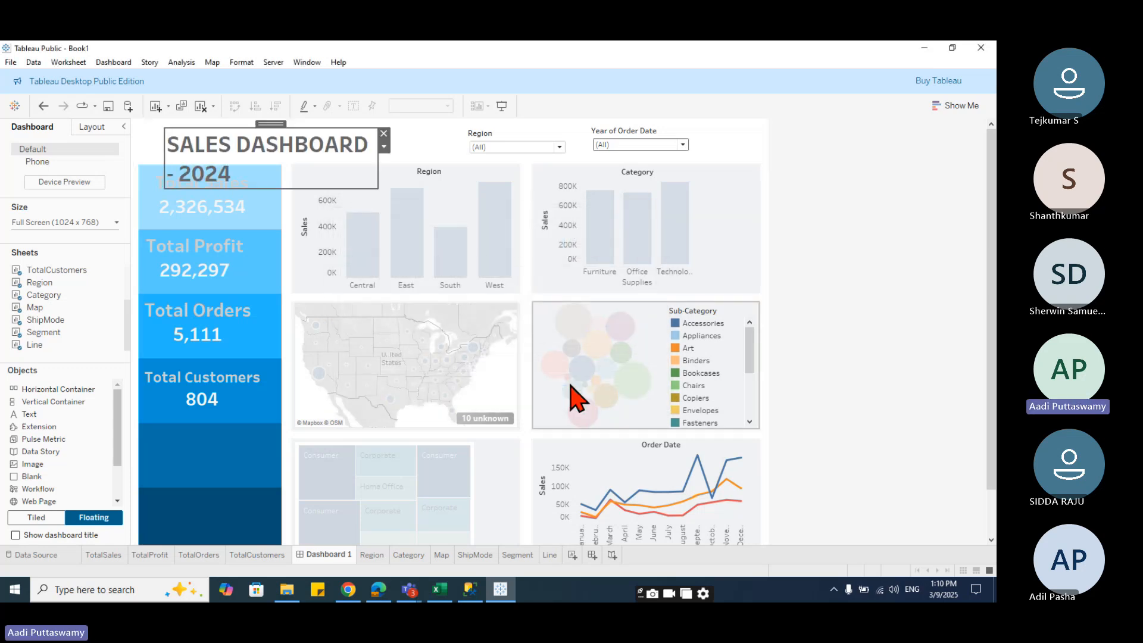
- Resize and reposition the title box so SALES DASHBOARD - 2024 fits on one line at the top-left
drag(380, 177, 498, 189)
drag(376, 147, 298, 161)
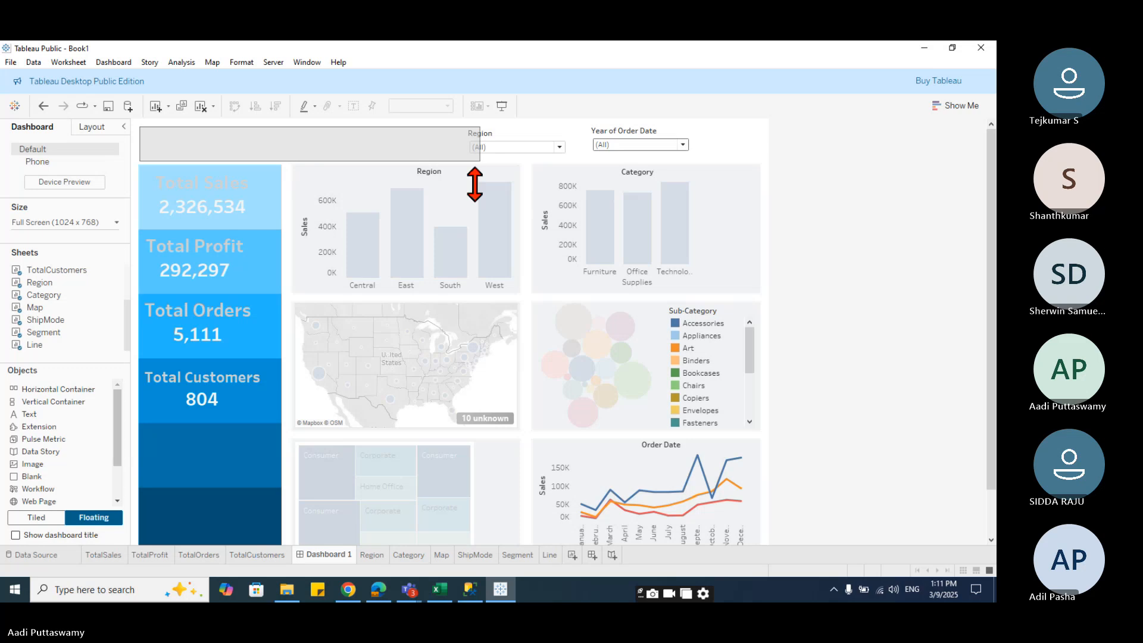
drag(474, 184, 479, 164)
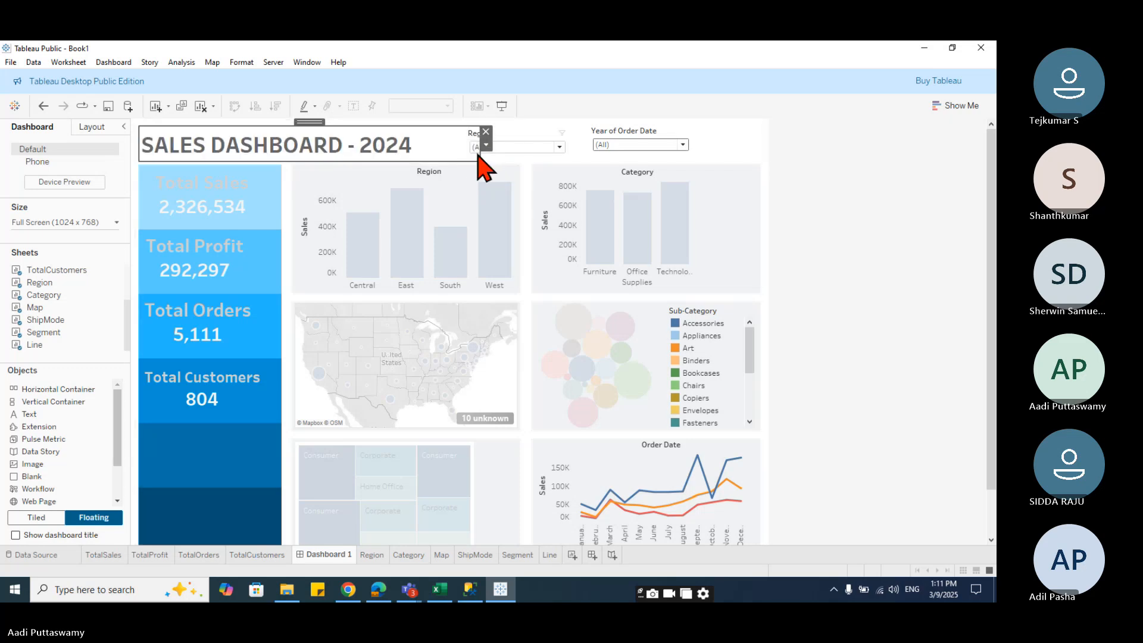
drag(478, 149, 438, 145)
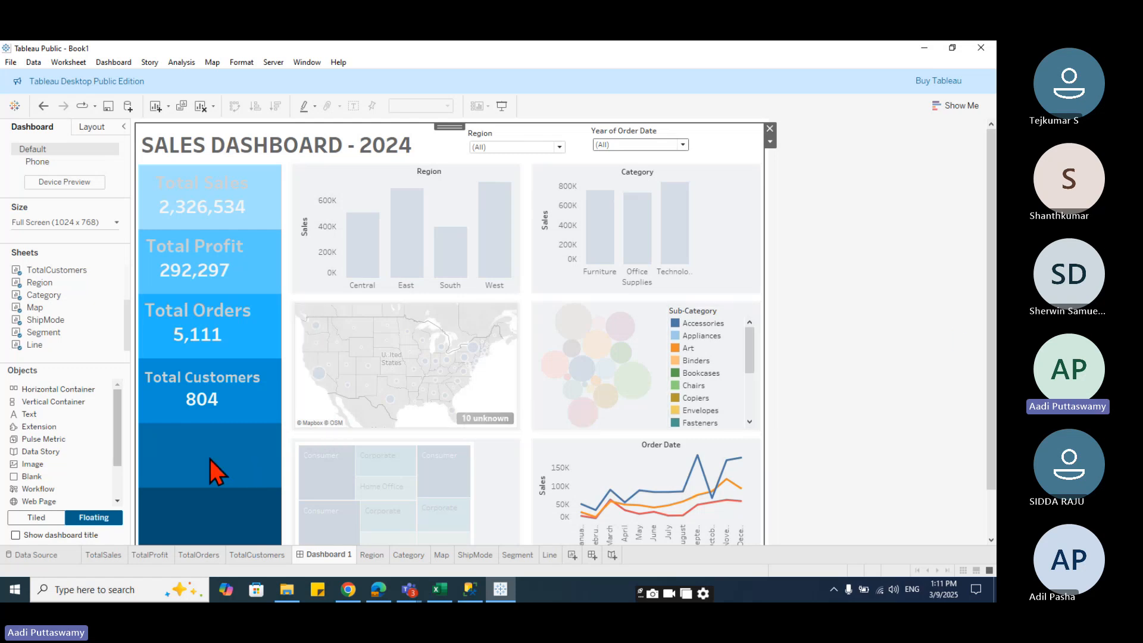
- Filter the dashboard to the Central region and the year 2021
click(519, 149)
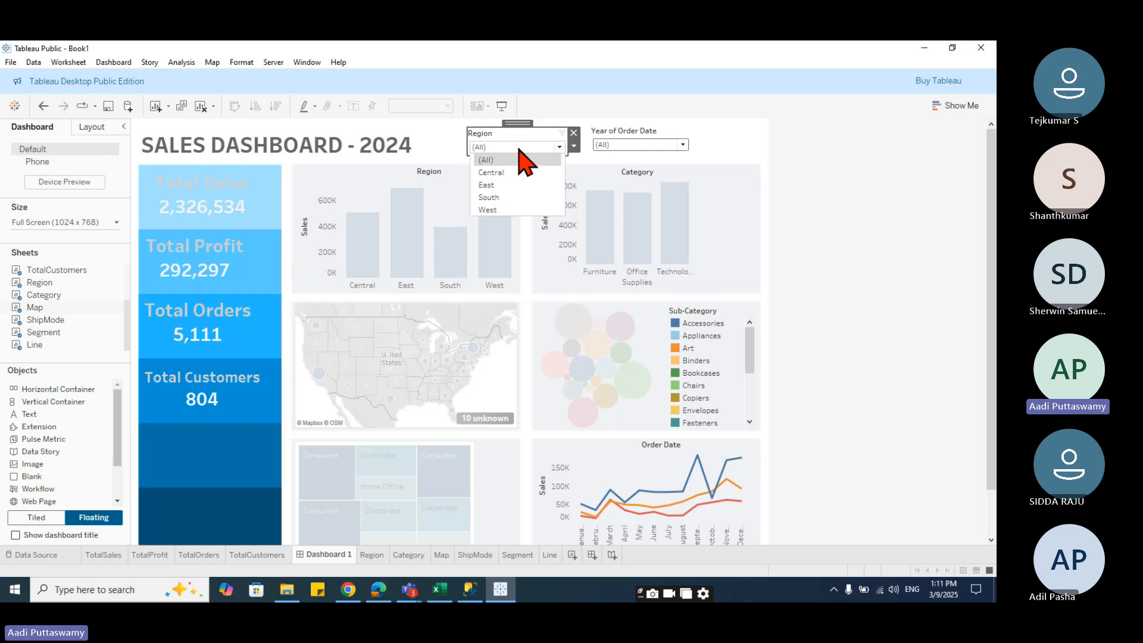
click(516, 172)
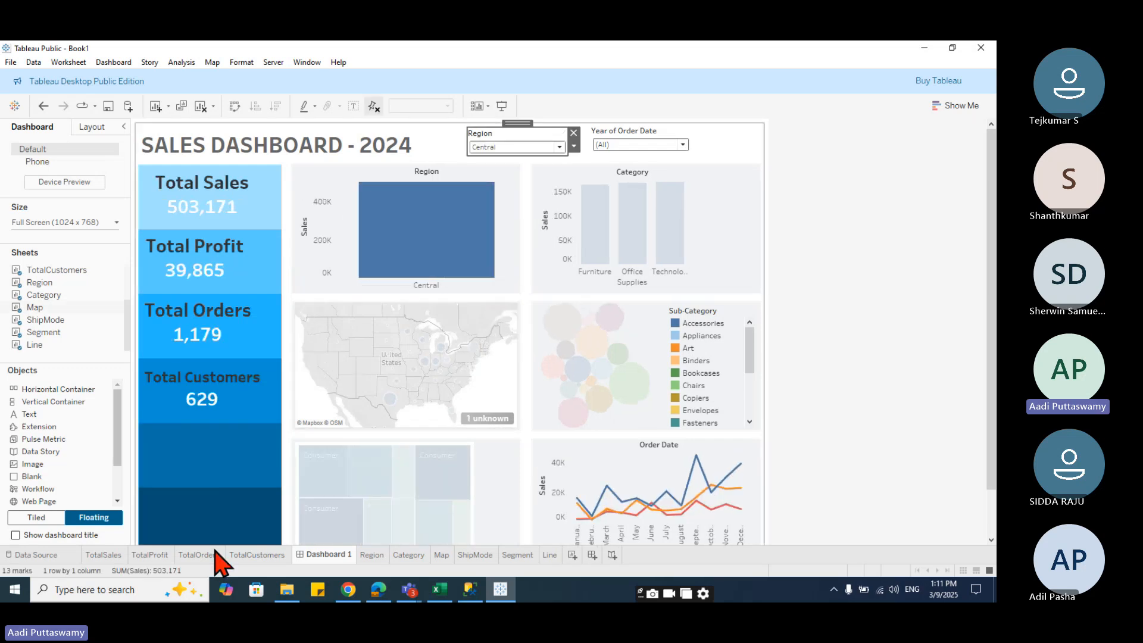
click(650, 146)
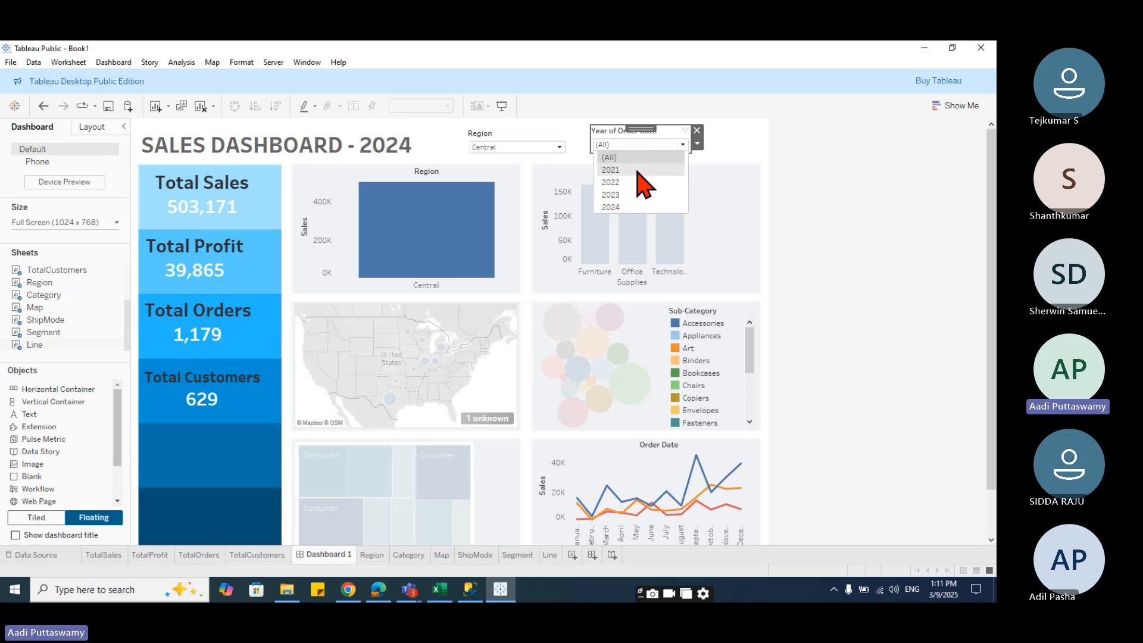
click(637, 171)
click(533, 313)
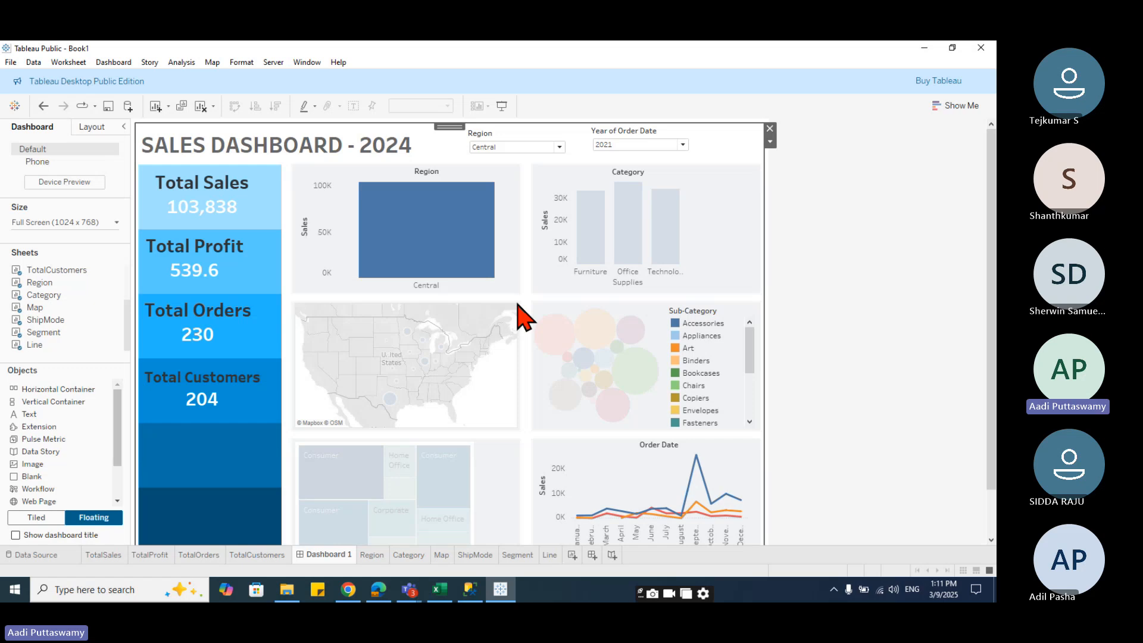
- Preview the dashboard in presentation mode and leave it again
click(502, 107)
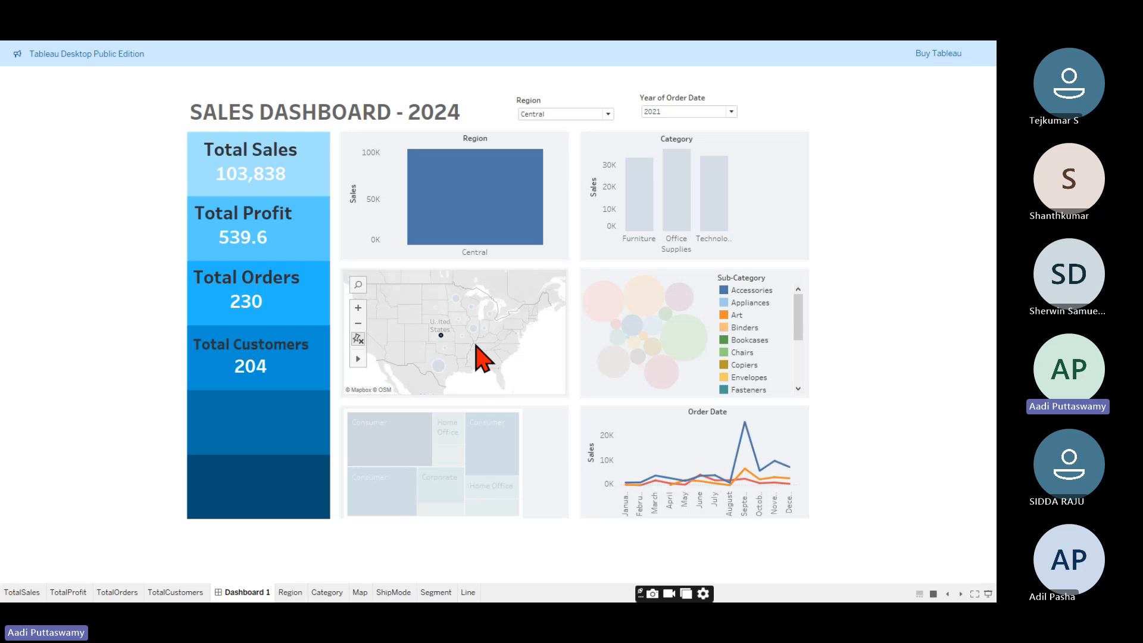
key(Escape)
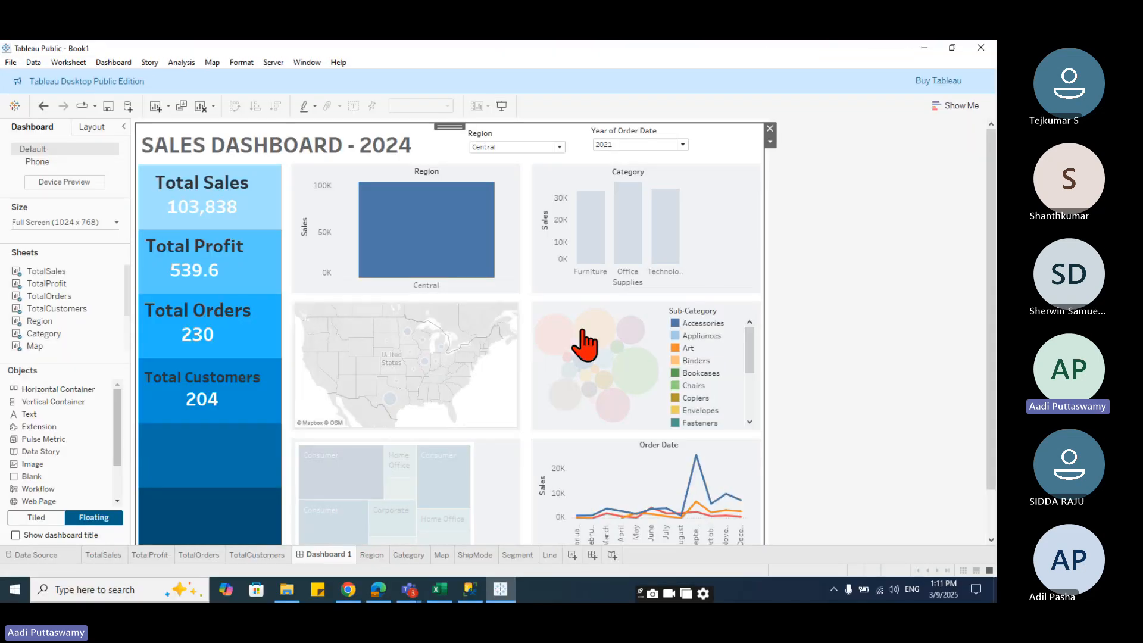
- Move the packed-bubble chart into the blank area below Total Customers, shrink it, and remove its Sub-Category legend
click(619, 306)
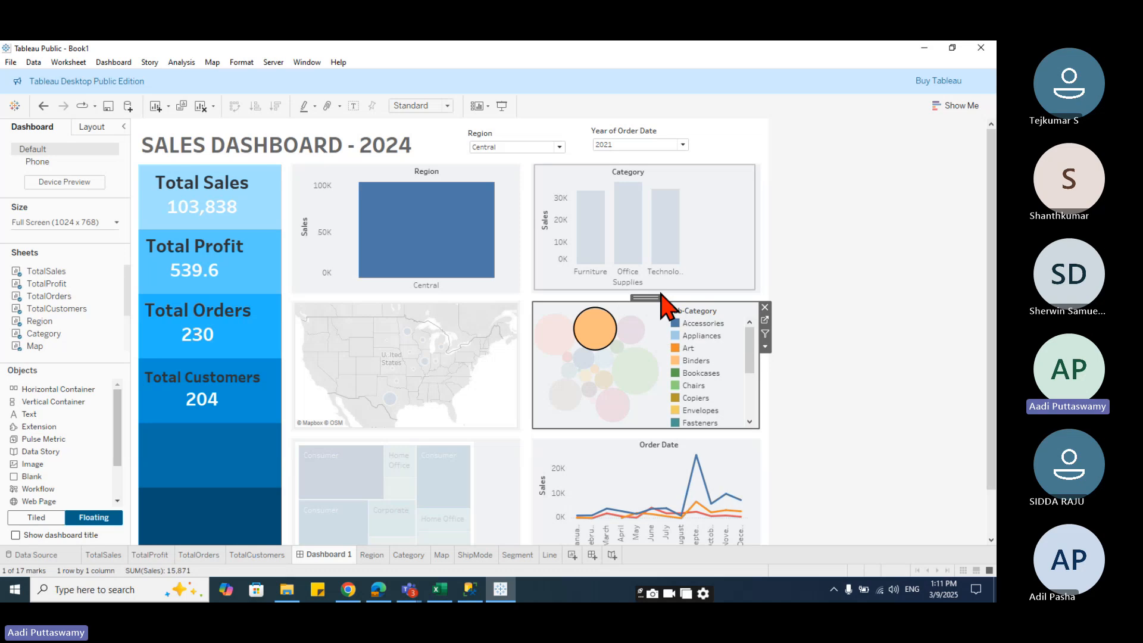
drag(645, 303, 251, 420)
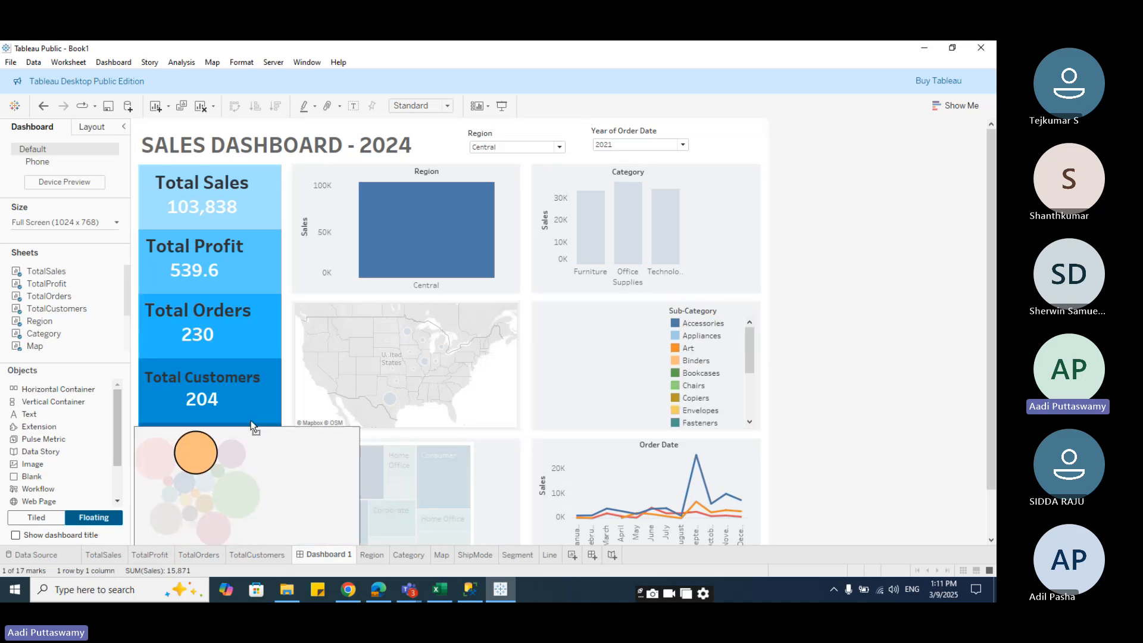
scroll(387, 469, down, 3)
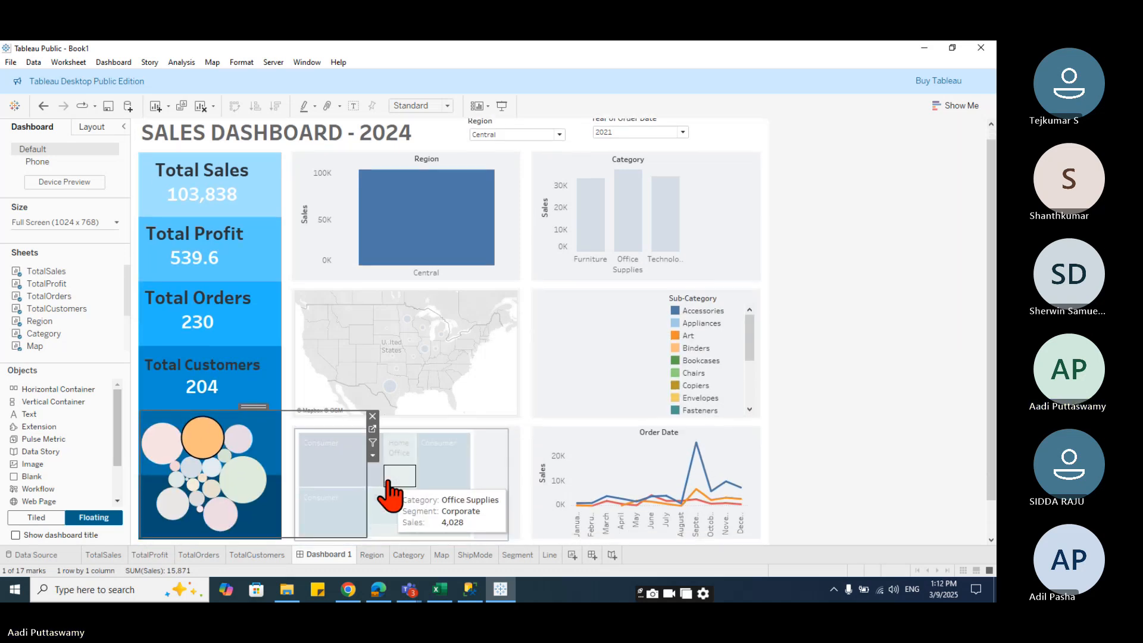
drag(366, 523, 280, 461)
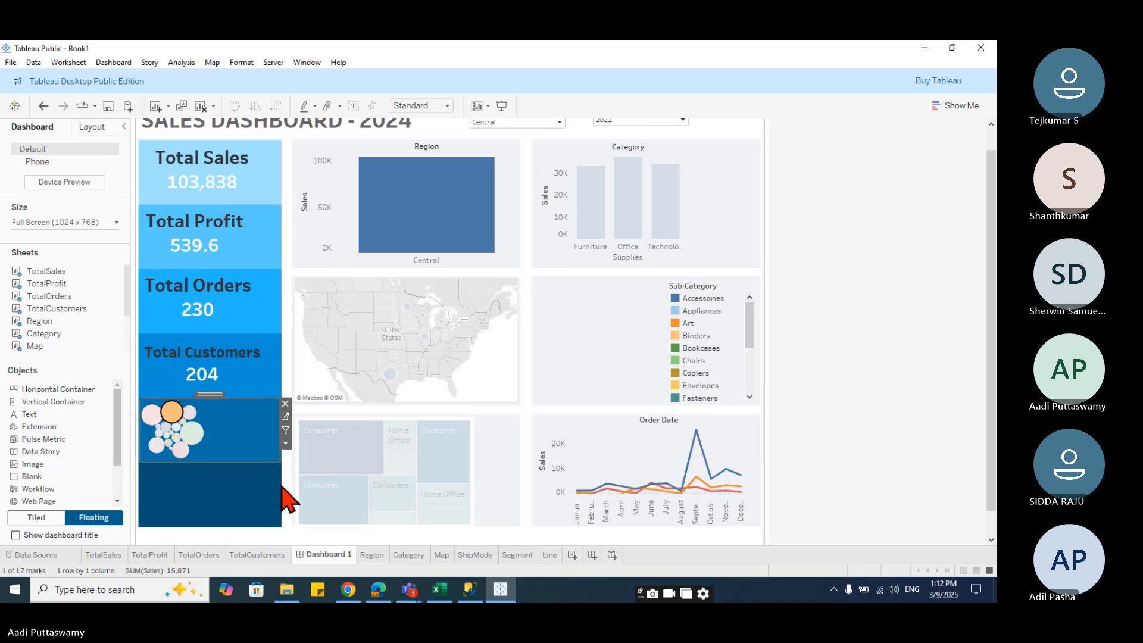
click(703, 329)
click(762, 285)
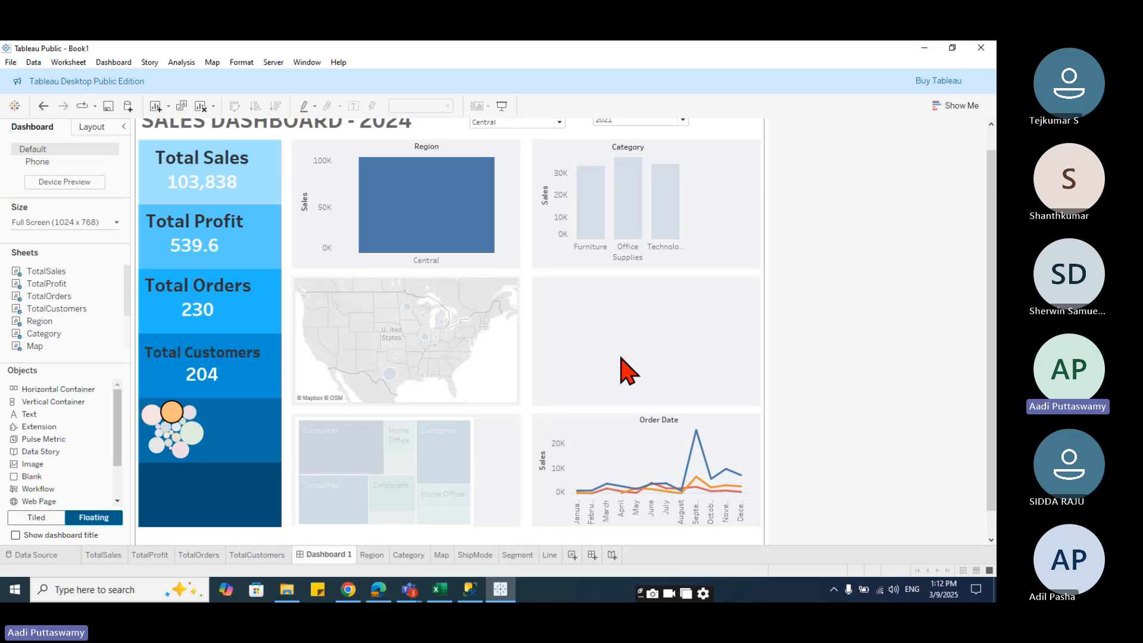
scroll(77, 494, down, 2)
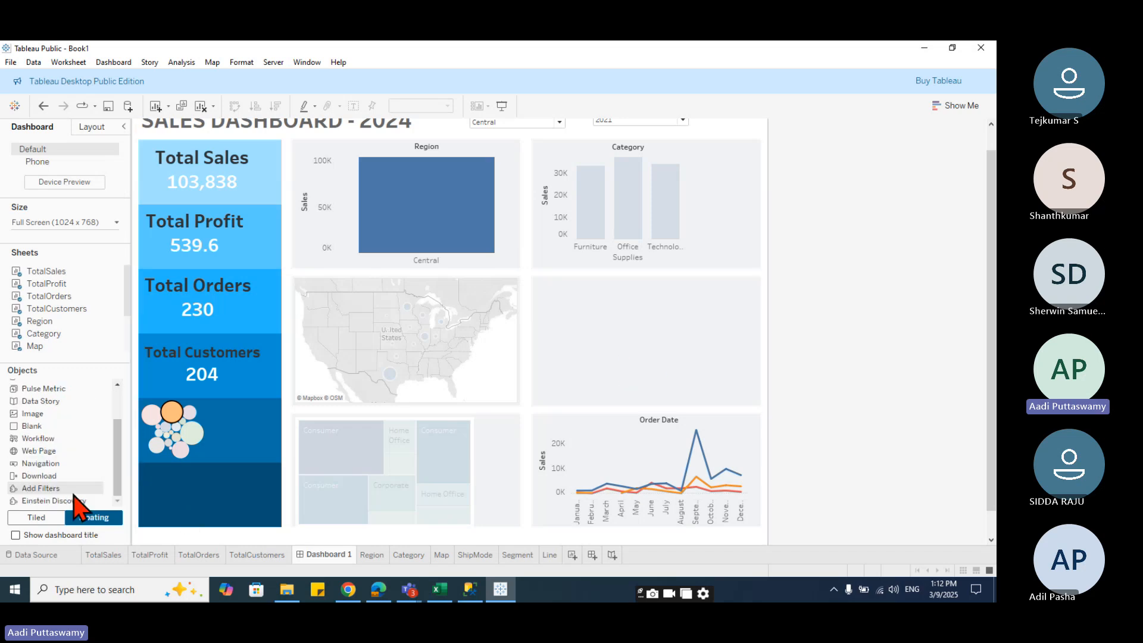
drag(38, 451, 535, 279)
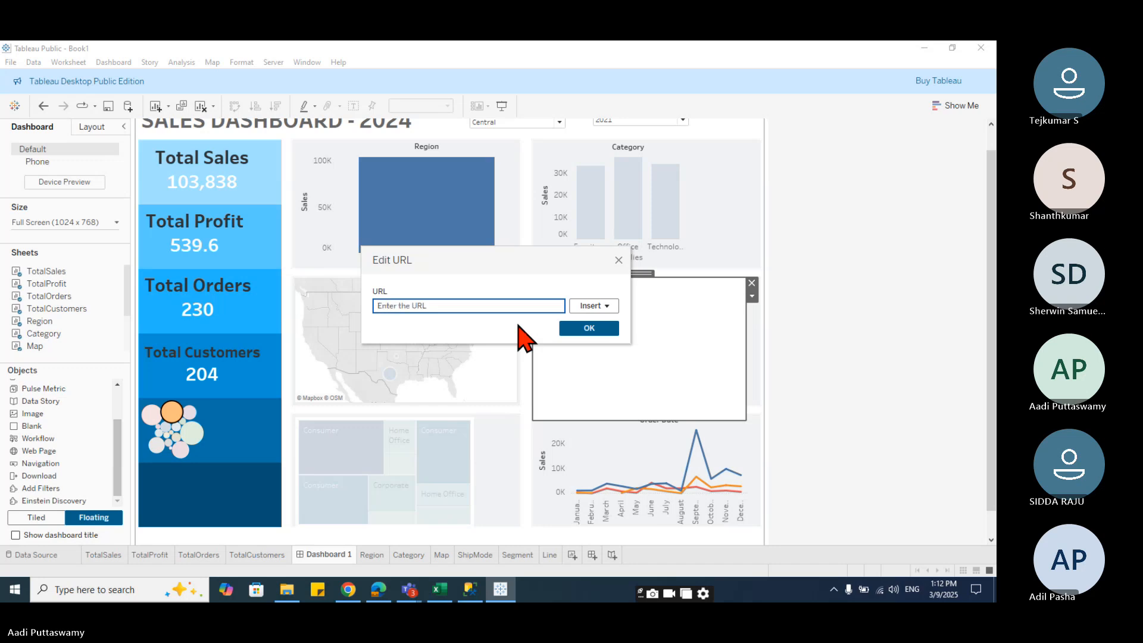
text(www.tasinc.in)
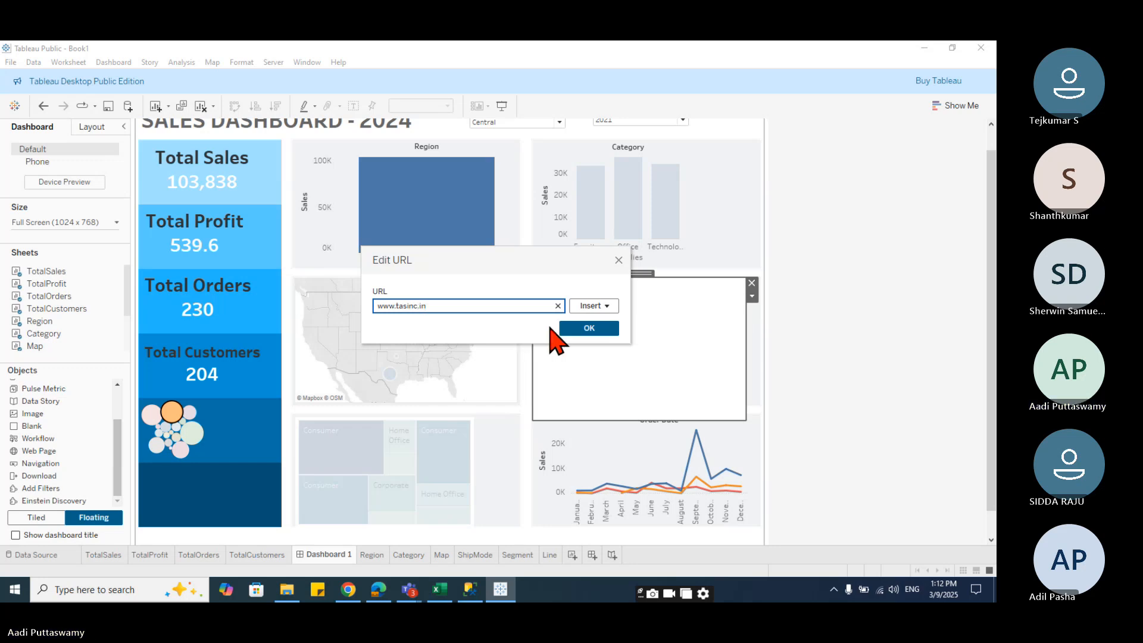
click(591, 328)
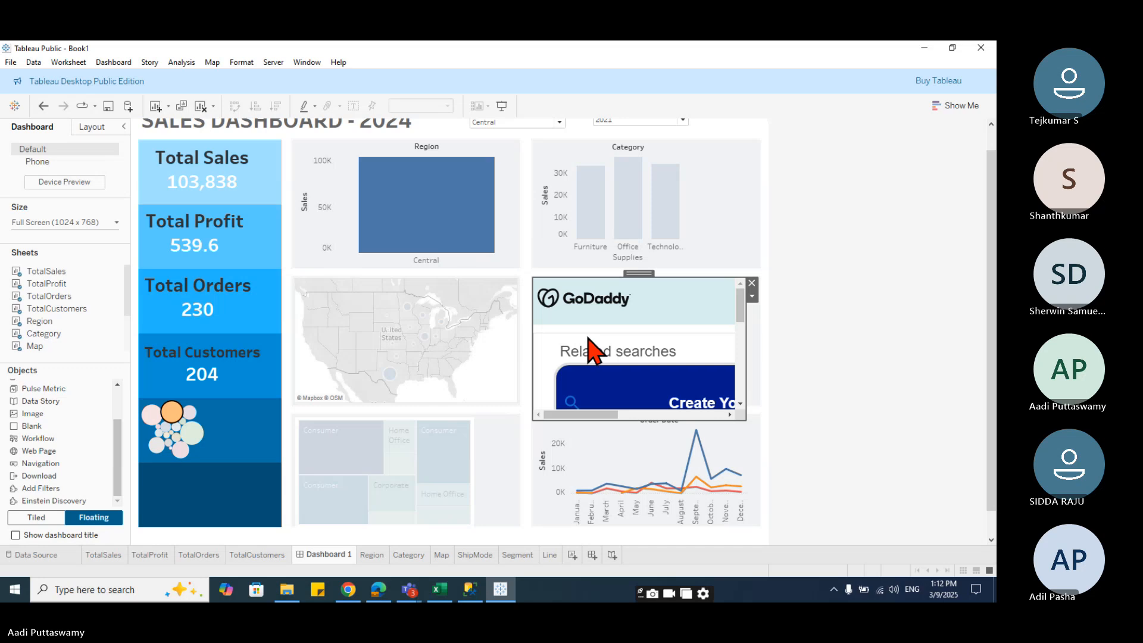
right_click(674, 308)
click(752, 297)
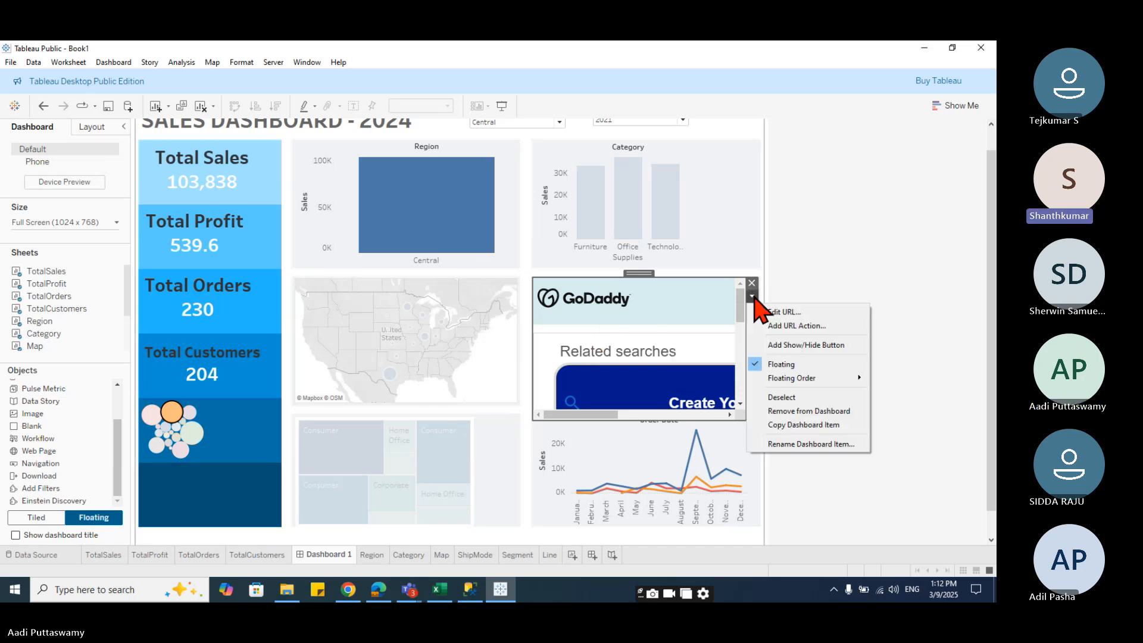
click(781, 314)
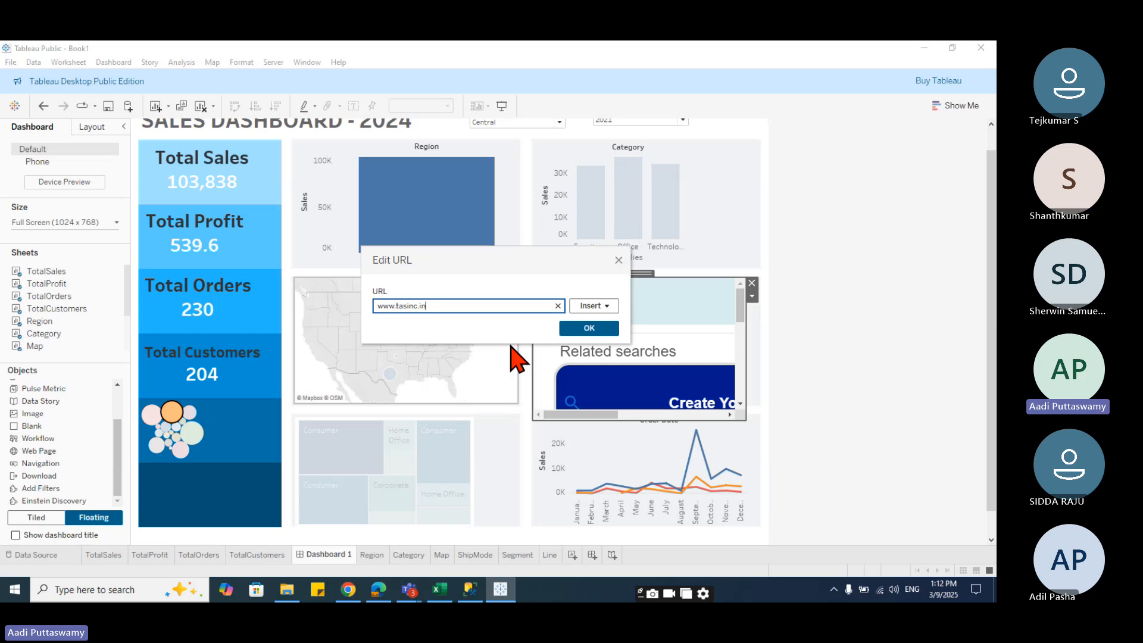
click(397, 307)
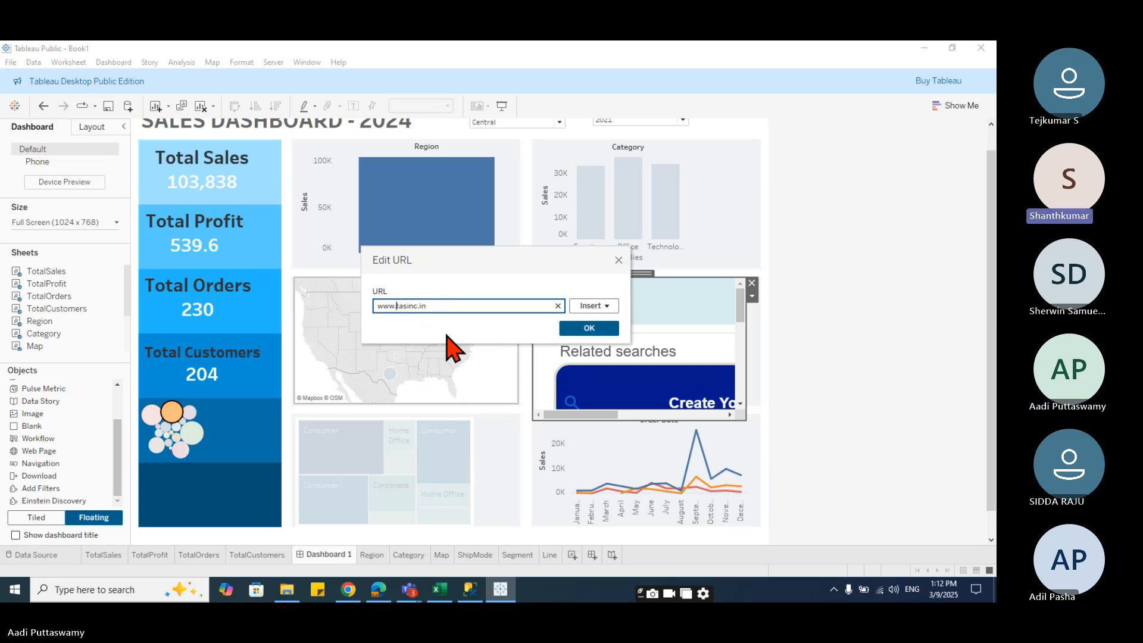
text(i)
click(613, 328)
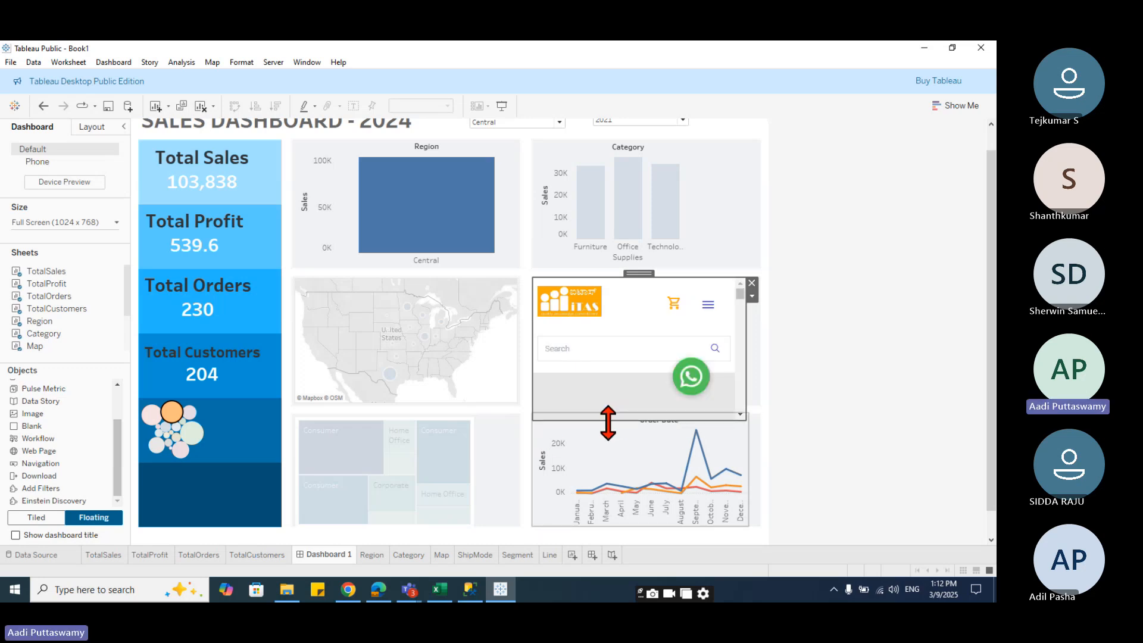
- Check the map and the embedded web page by selecting and interacting with them
click(394, 329)
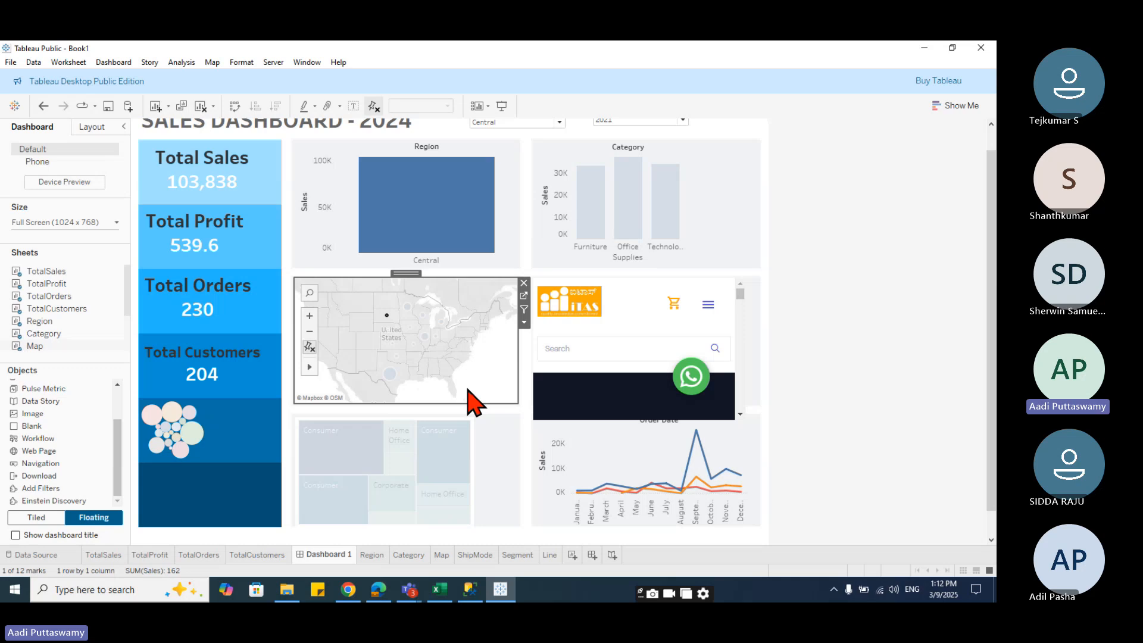
click(571, 331)
click(580, 349)
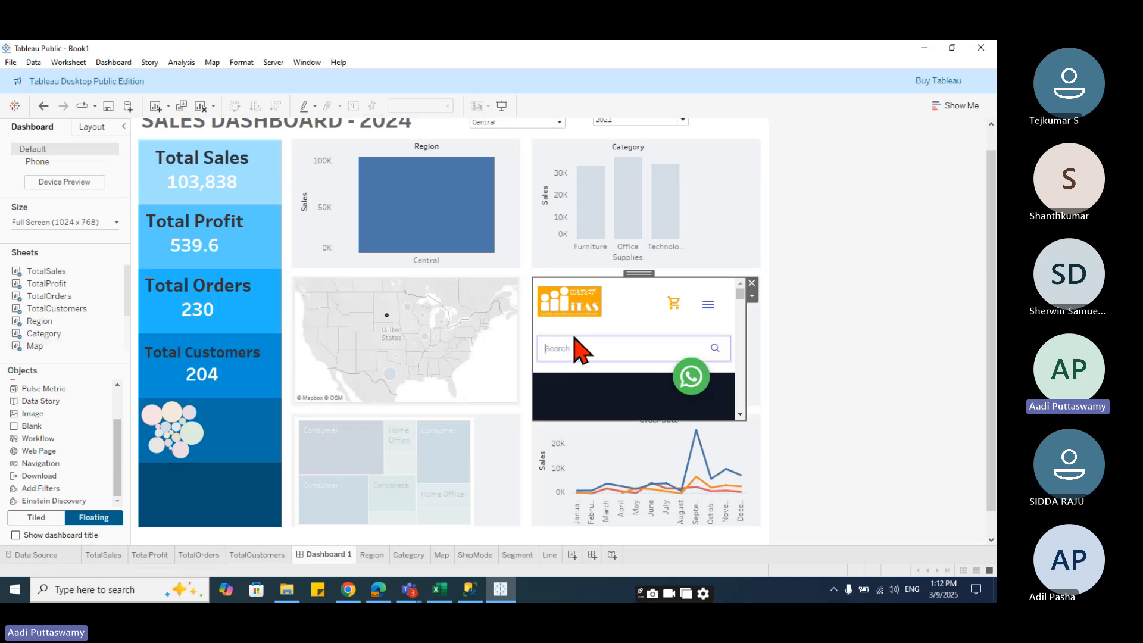
click(407, 307)
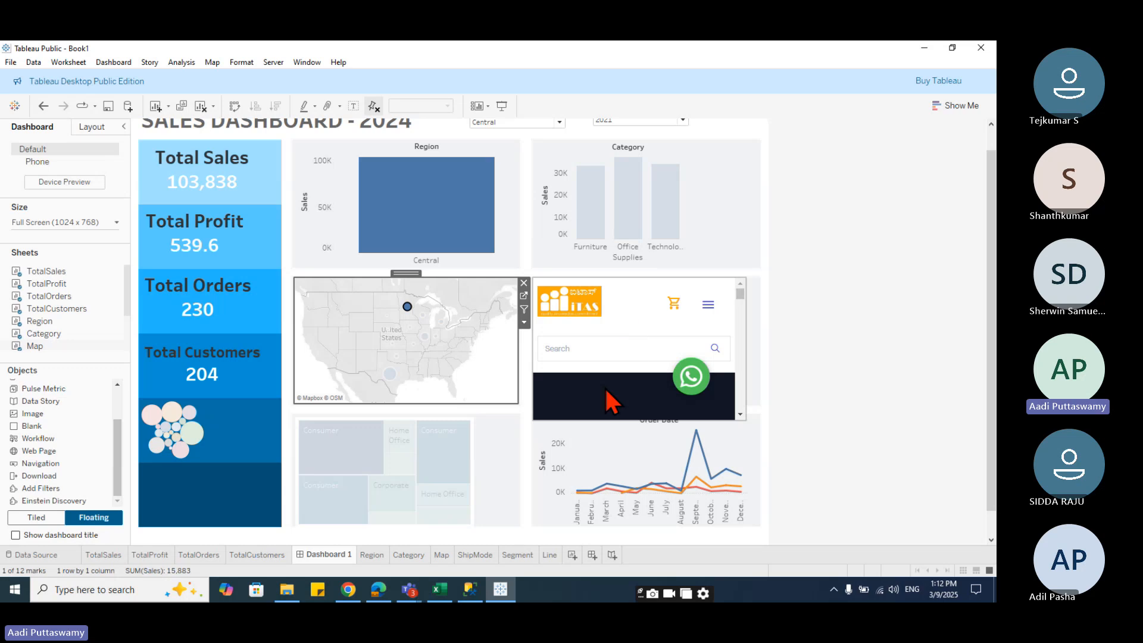
click(832, 308)
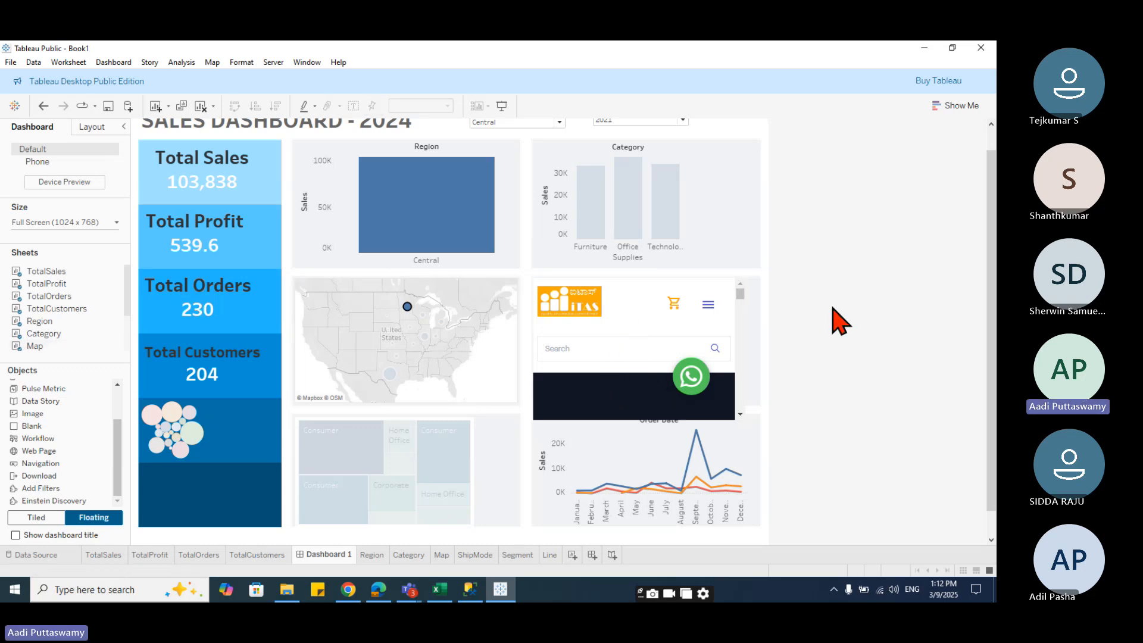
click(718, 338)
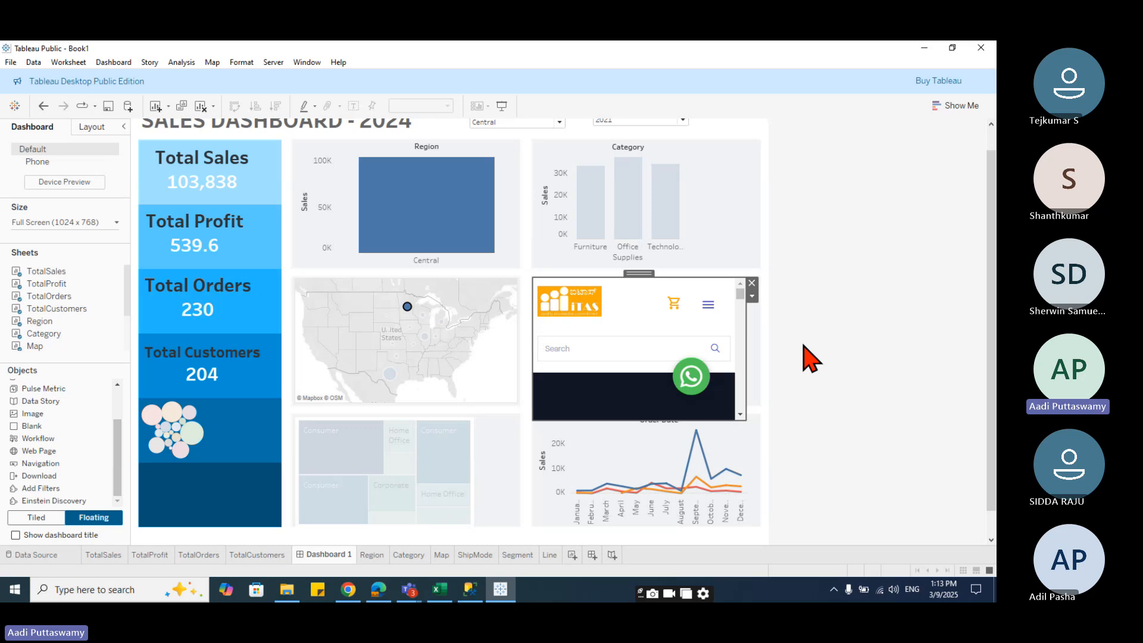
scroll(757, 353, up, 2)
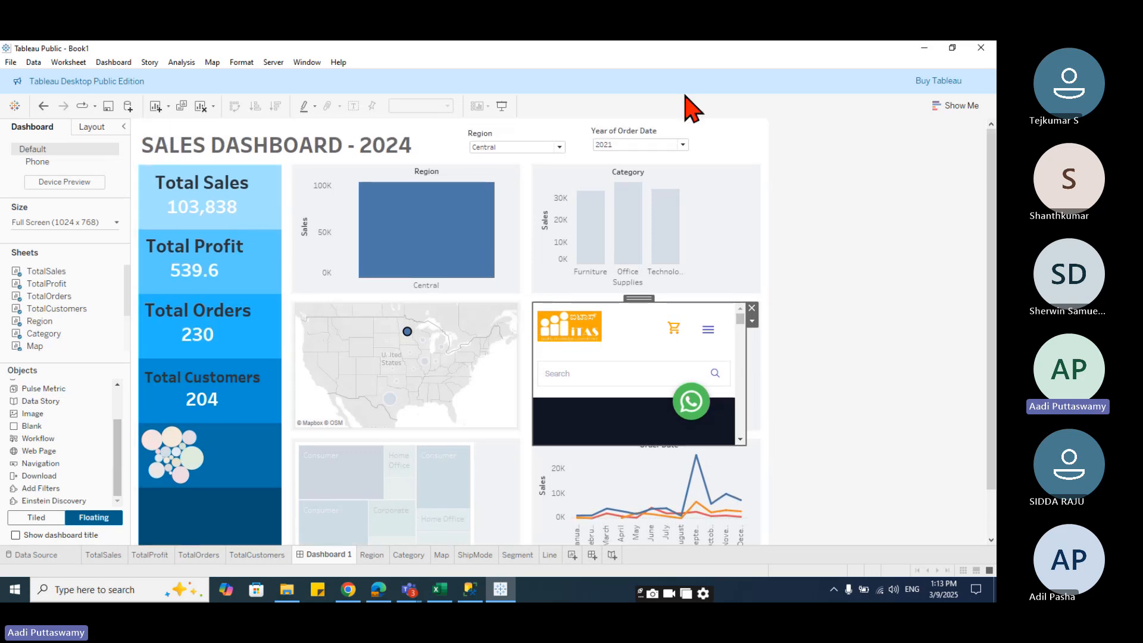
- Move the Region and Year of Order Date filters leftward so they sit closer beside the dashboard title
click(667, 133)
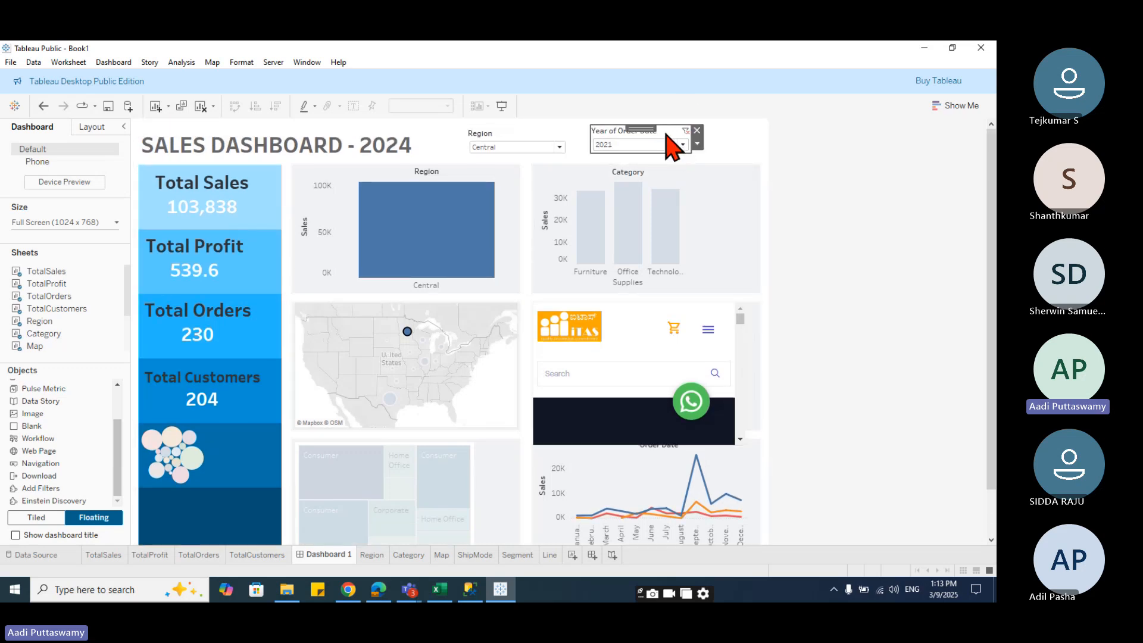
drag(645, 128, 647, 130)
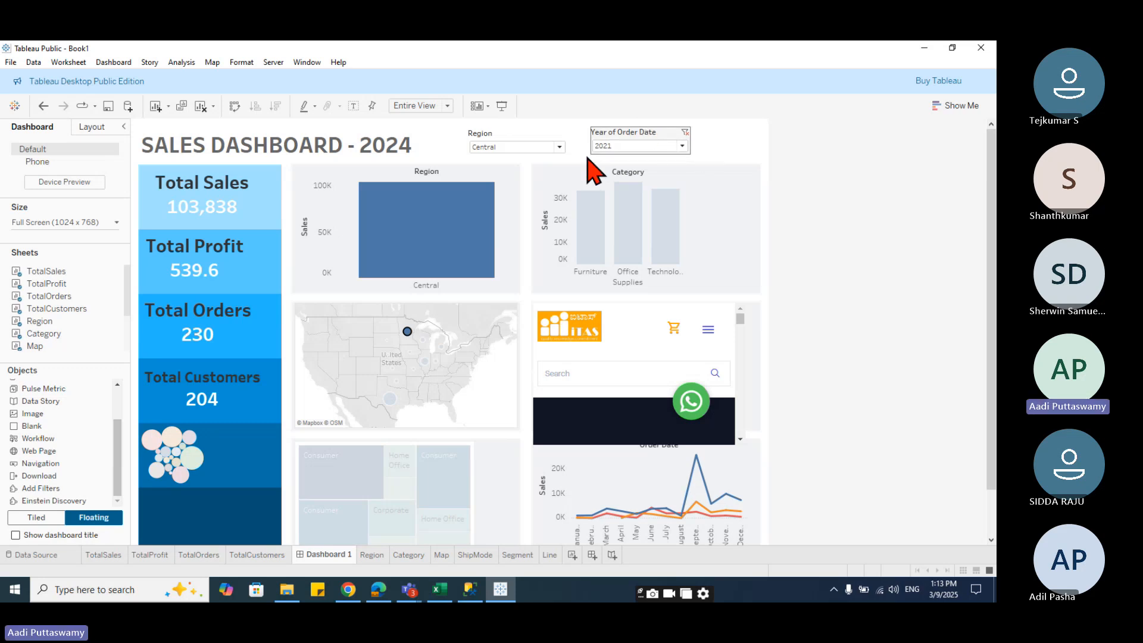
click(529, 142)
drag(518, 124, 482, 123)
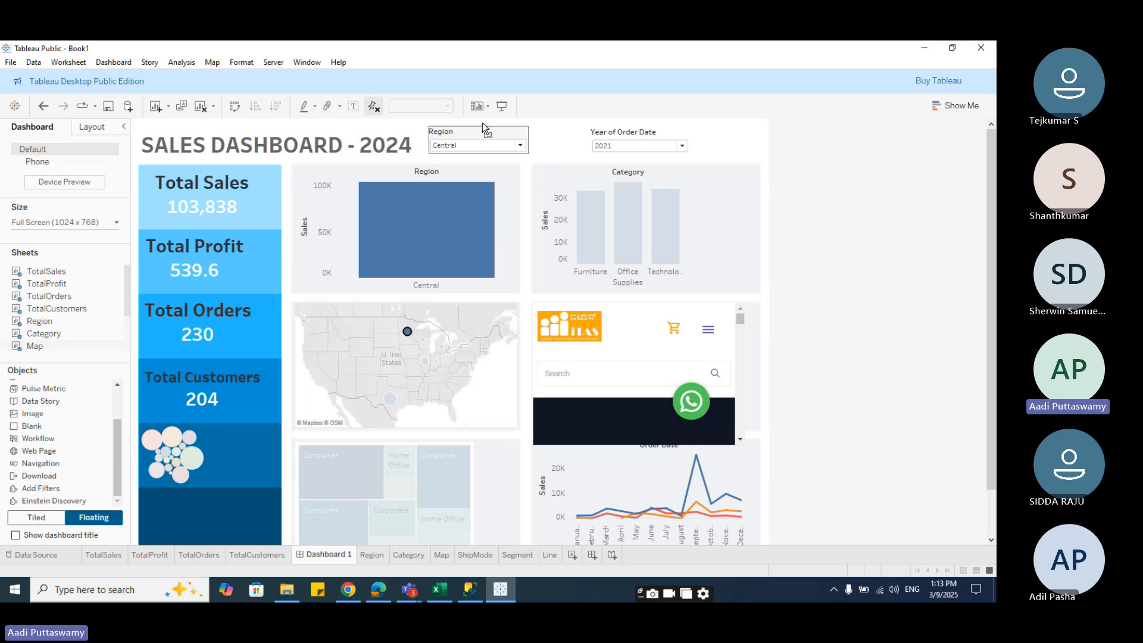
click(633, 137)
drag(635, 122, 598, 123)
click(692, 158)
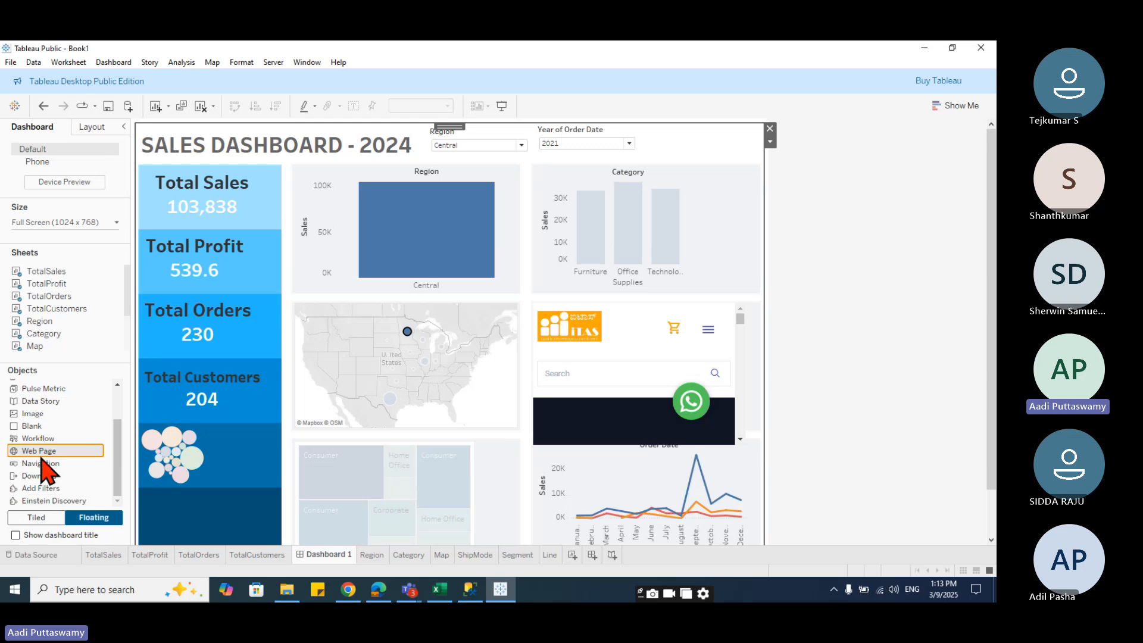
- Place a Navigation button in the top-right corner, try setting its target to Dashboard 1, then remove it
drag(41, 458, 656, 138)
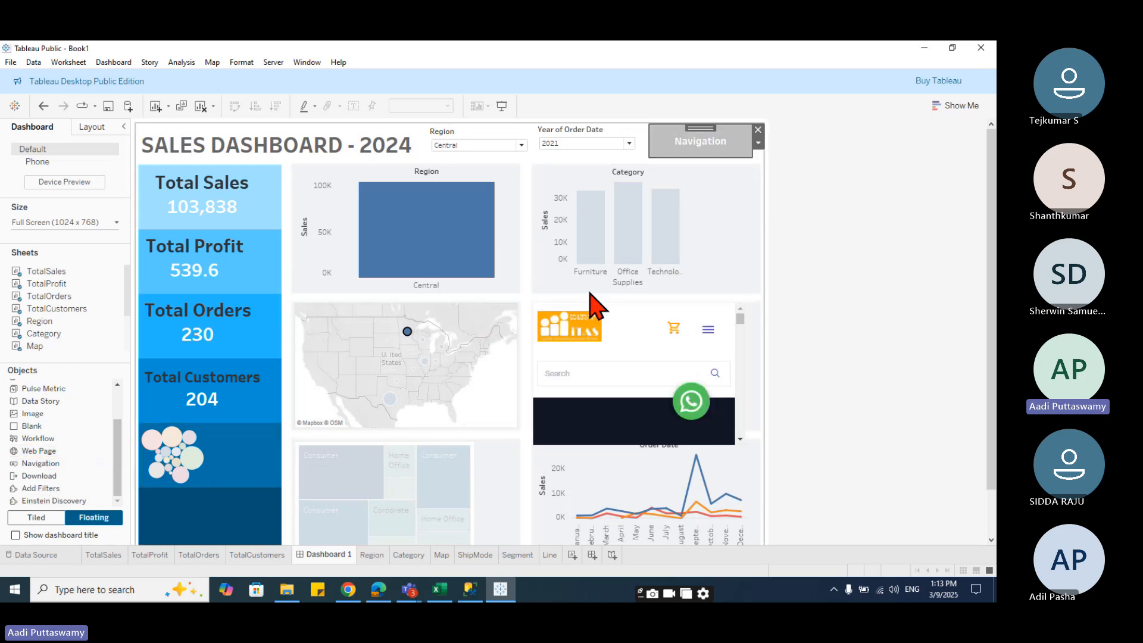
click(758, 143)
click(810, 160)
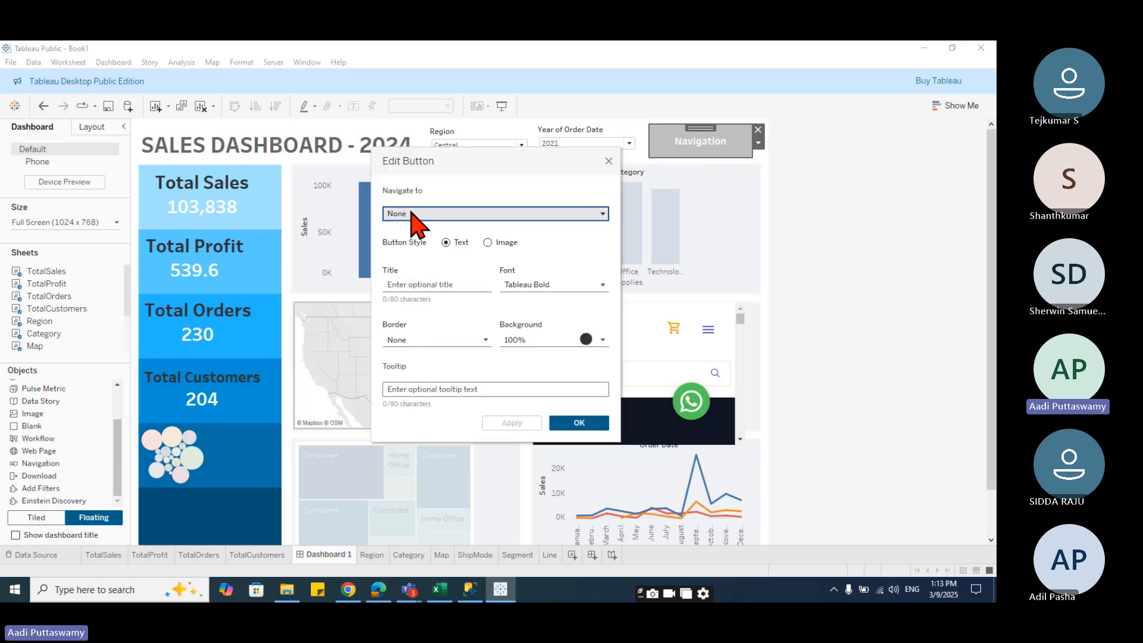
click(435, 216)
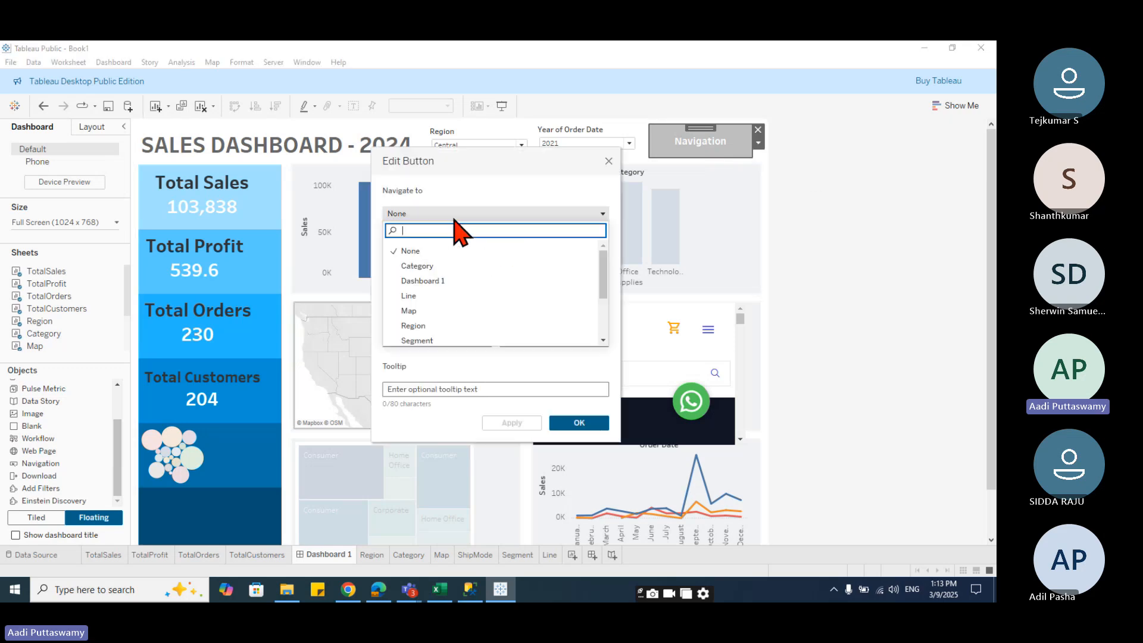
click(414, 283)
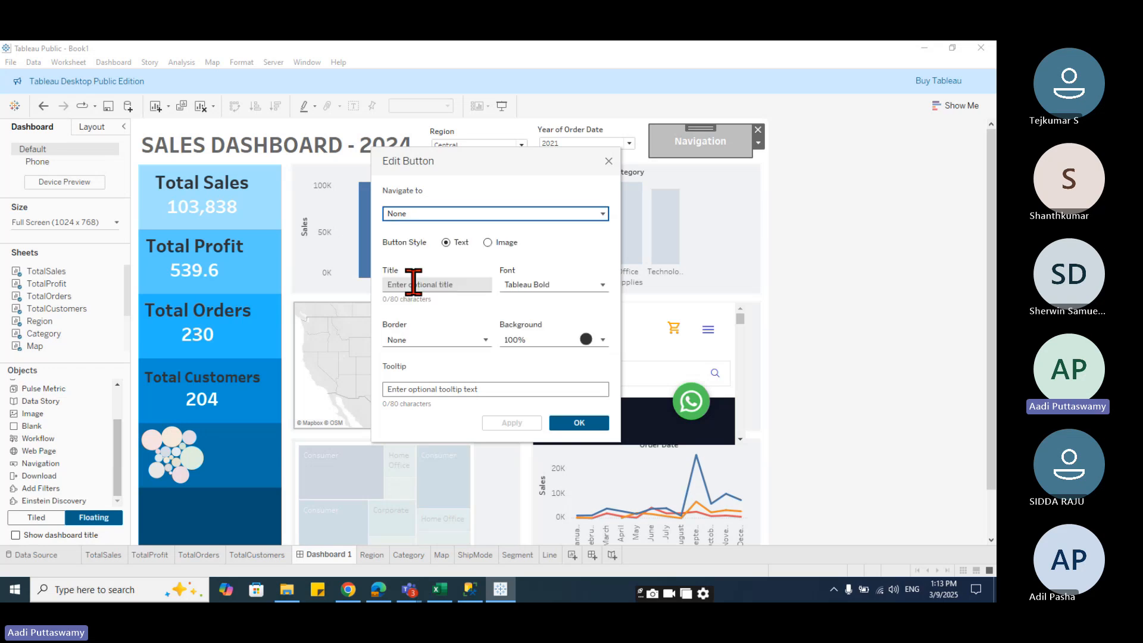
click(561, 424)
click(758, 130)
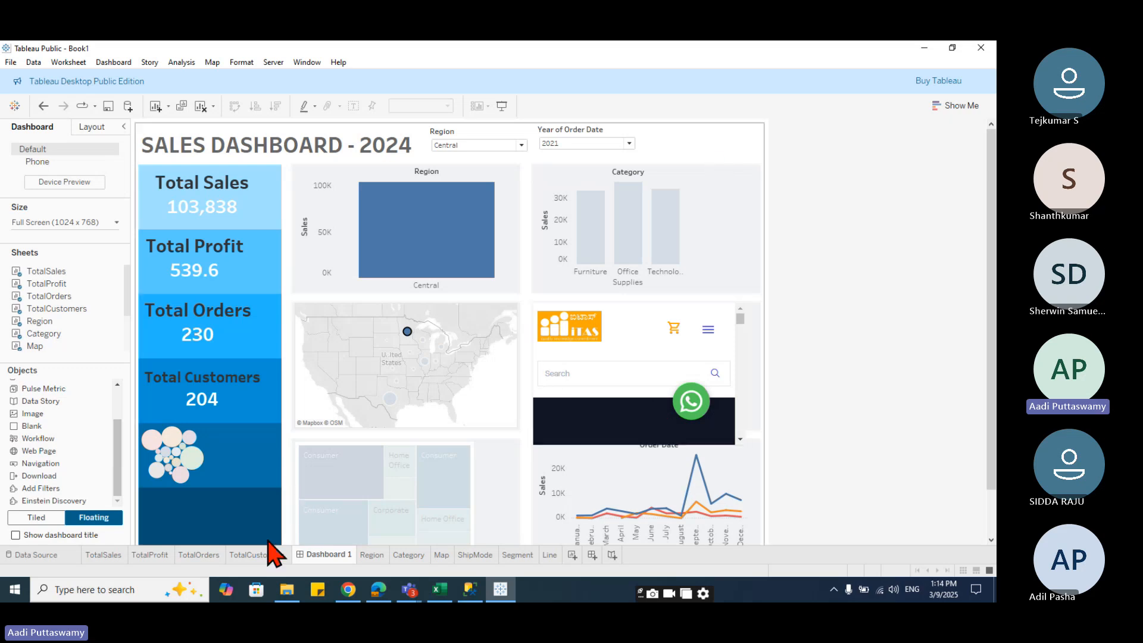
- Rename the dashboard sheet as Dashboard1
double_click(349, 559)
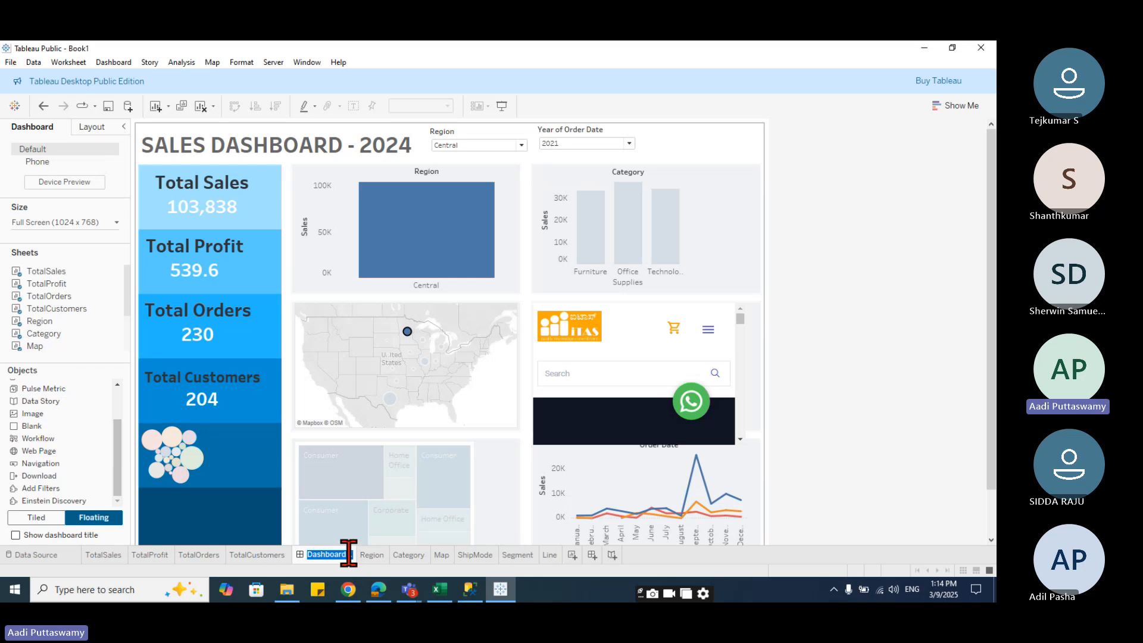
click(347, 554)
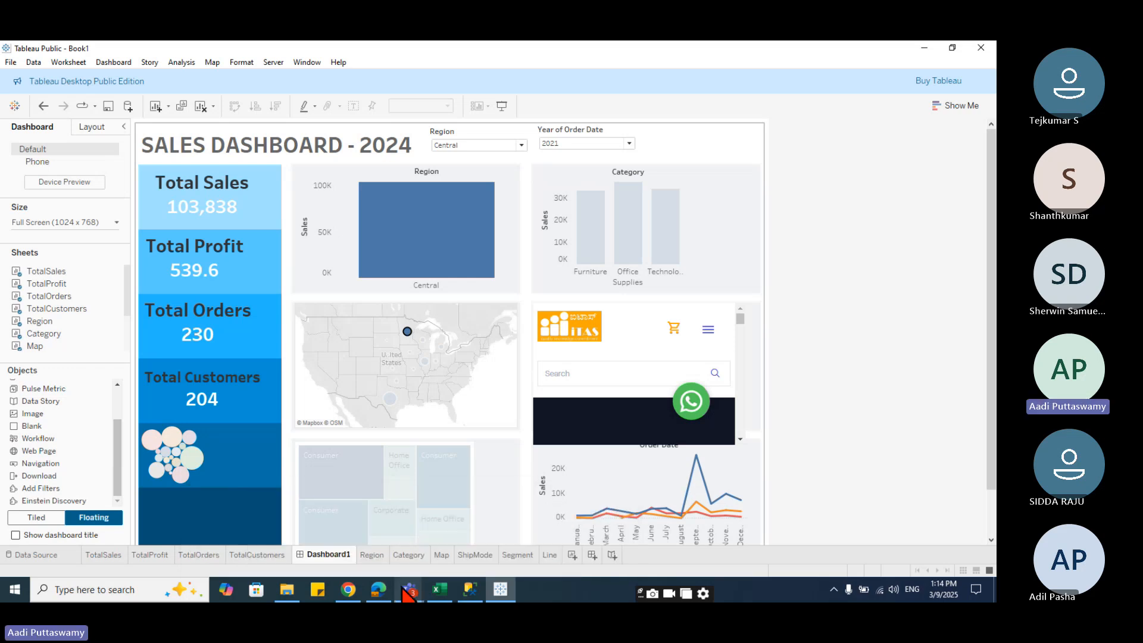
- Create a new story sheet in the workbook
click(406, 590)
click(840, 463)
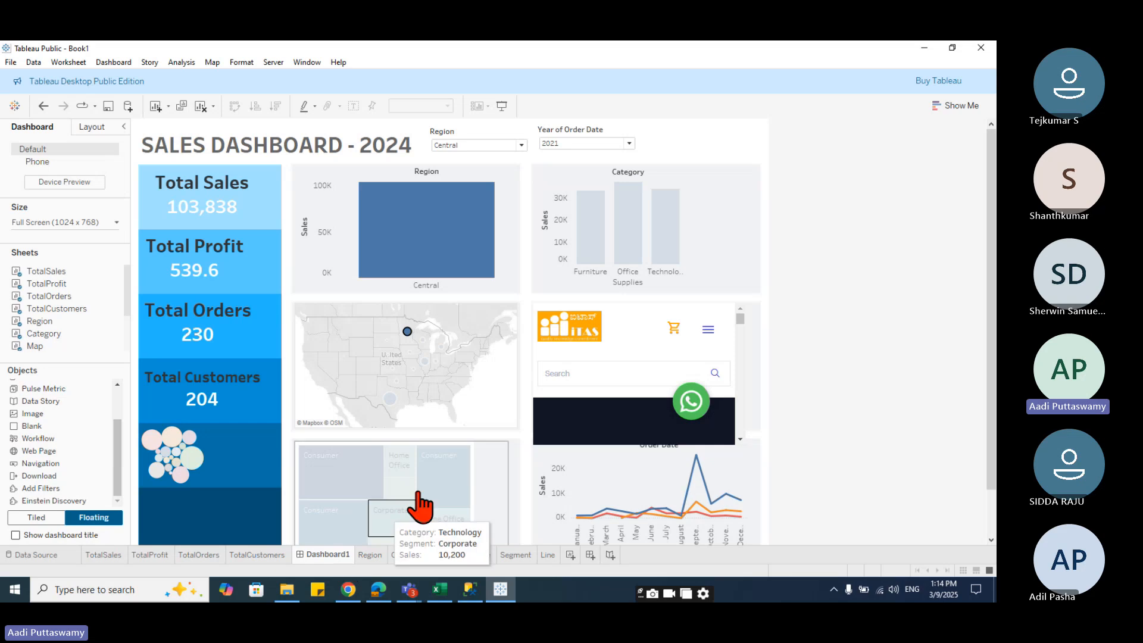
click(608, 559)
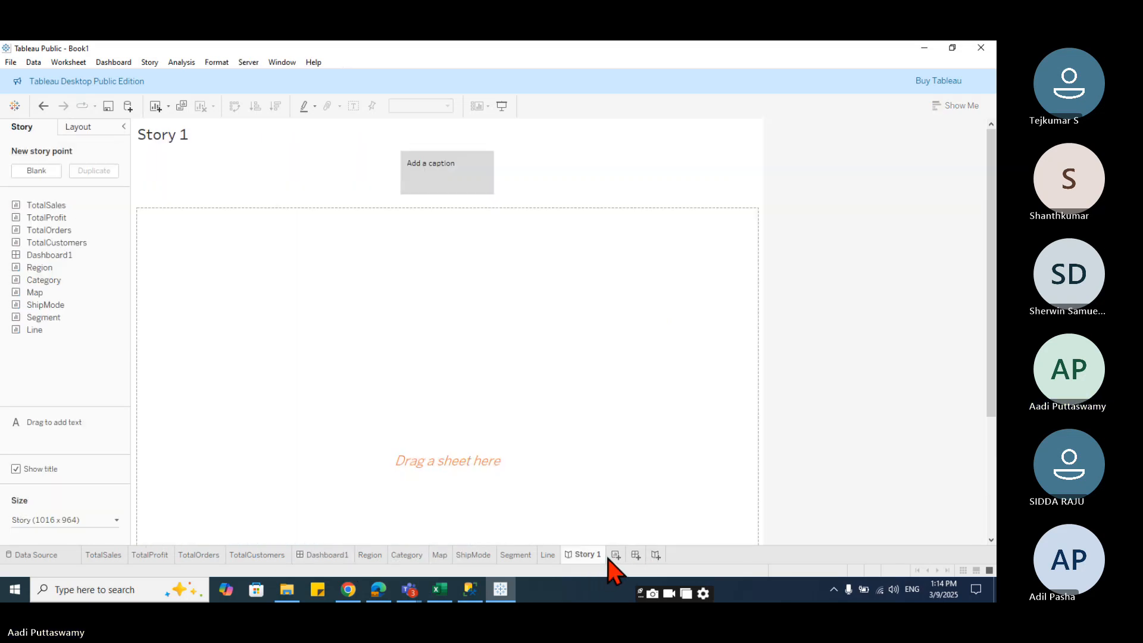
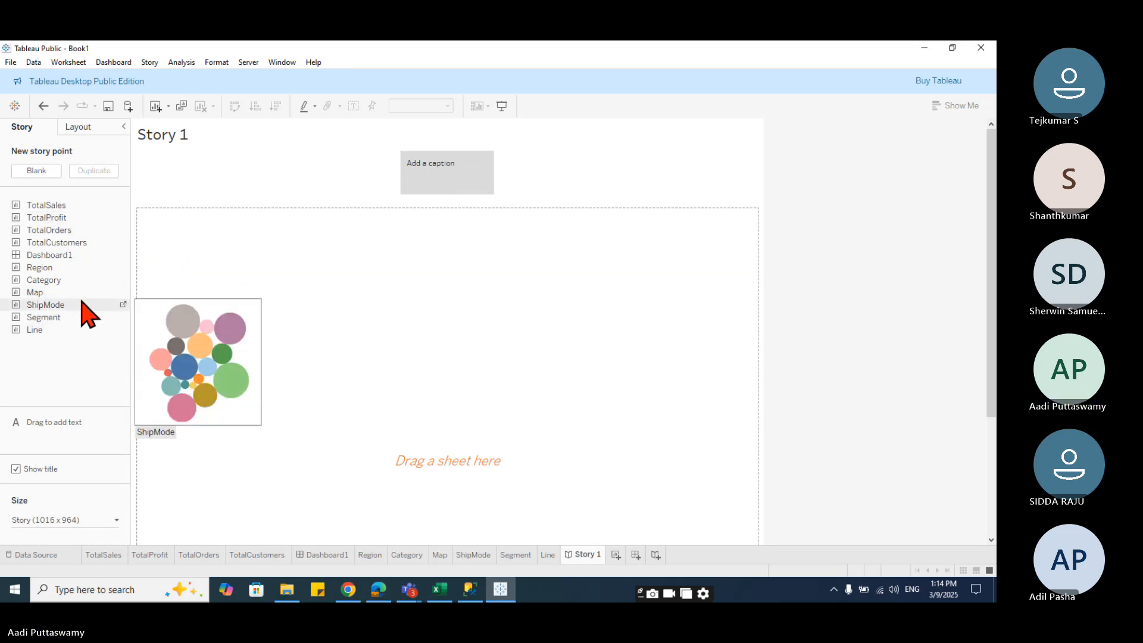
- Add Dashboard1 as the first story point
mouse_move(49, 258)
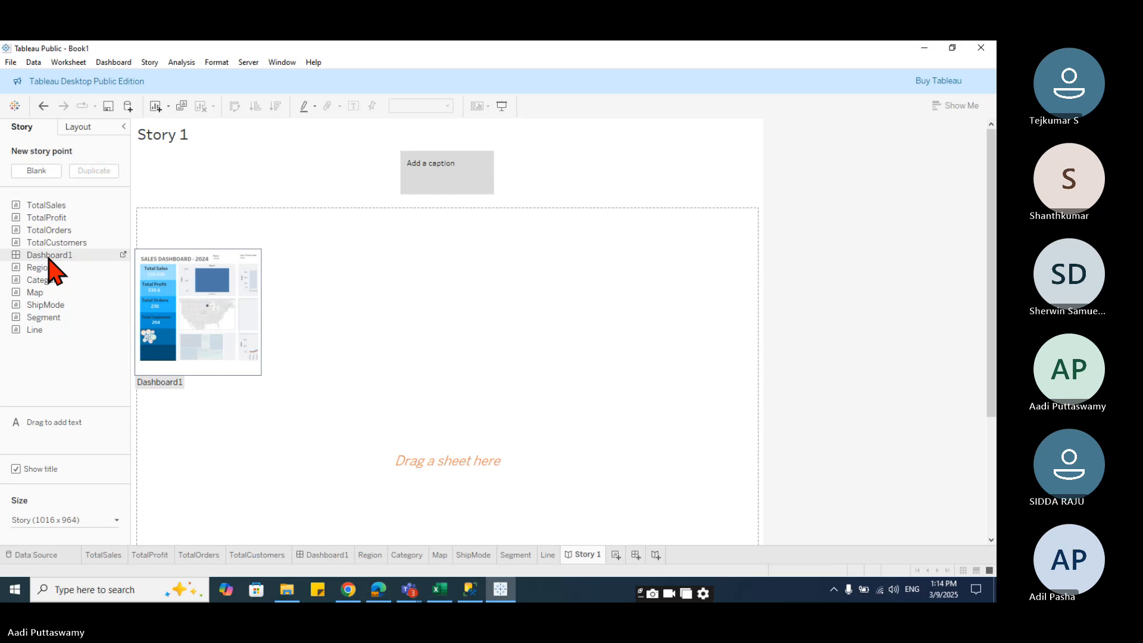
drag(50, 256, 551, 194)
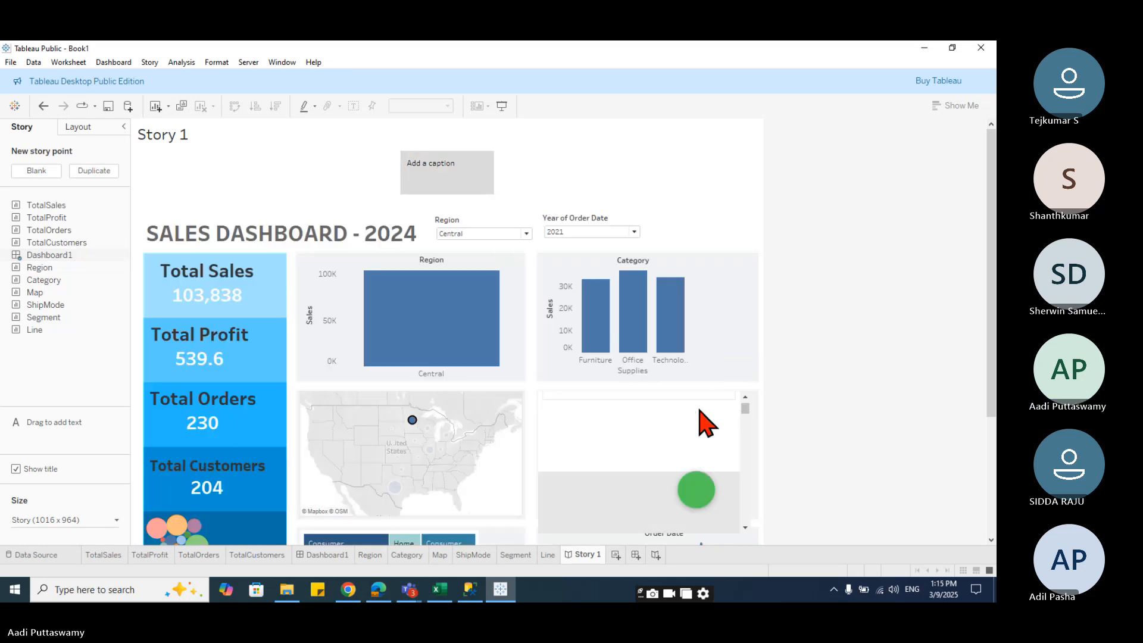
scroll(797, 353, down, 3)
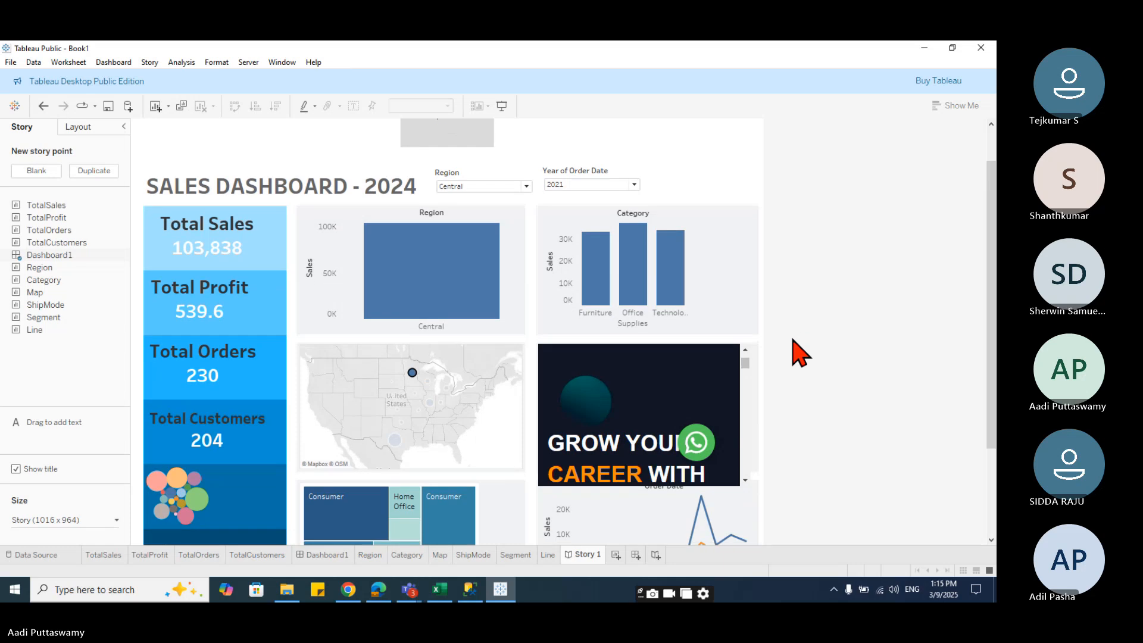
scroll(801, 354, down, 2)
scroll(801, 353, up, 4)
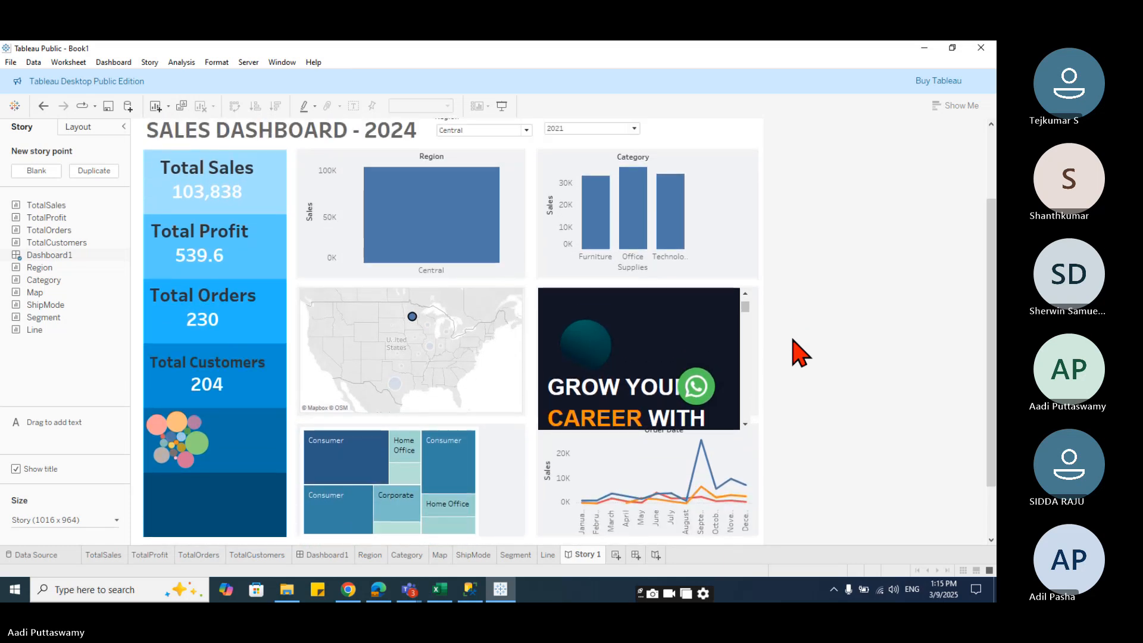
scroll(801, 354, up, 1)
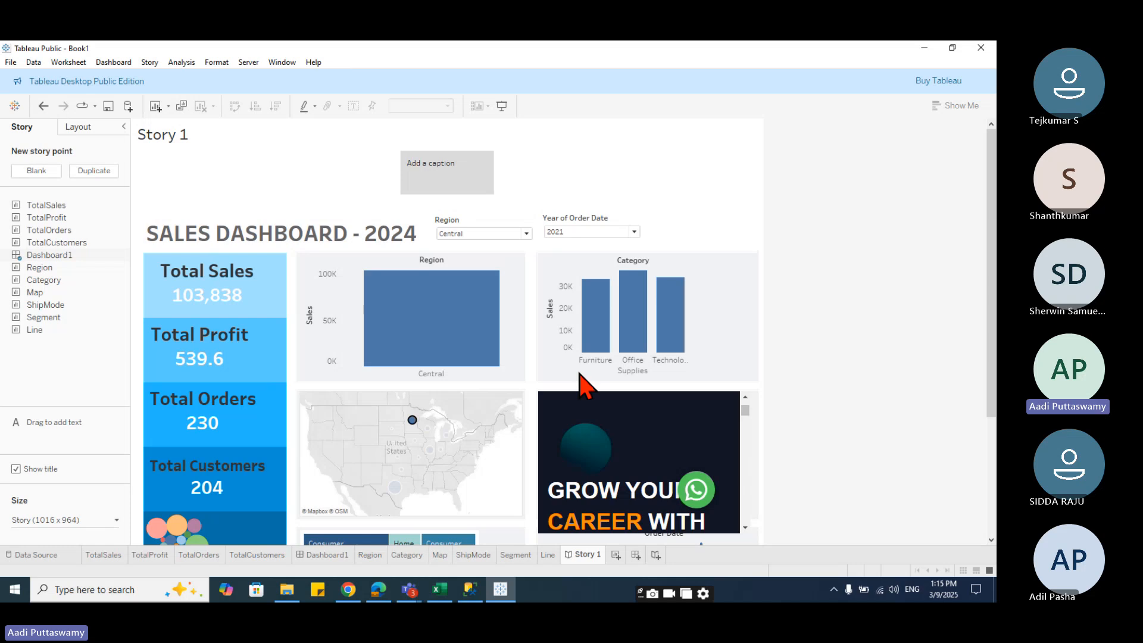
- Add the Region, Map and ShipMode sheets as new story points
mouse_move(50, 271)
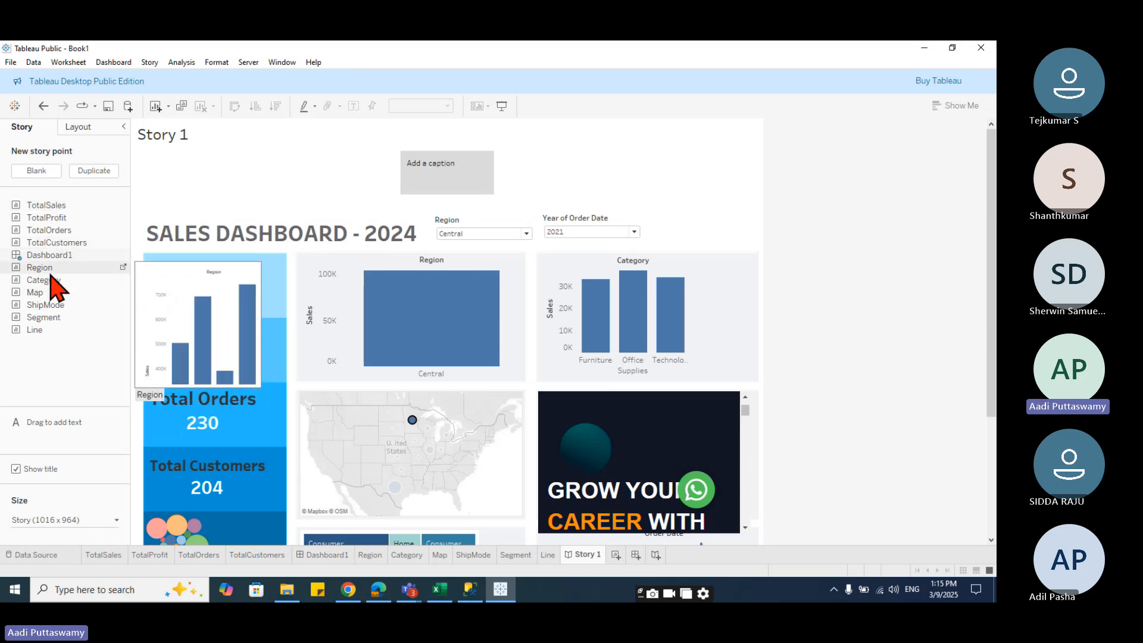
drag(50, 269, 495, 165)
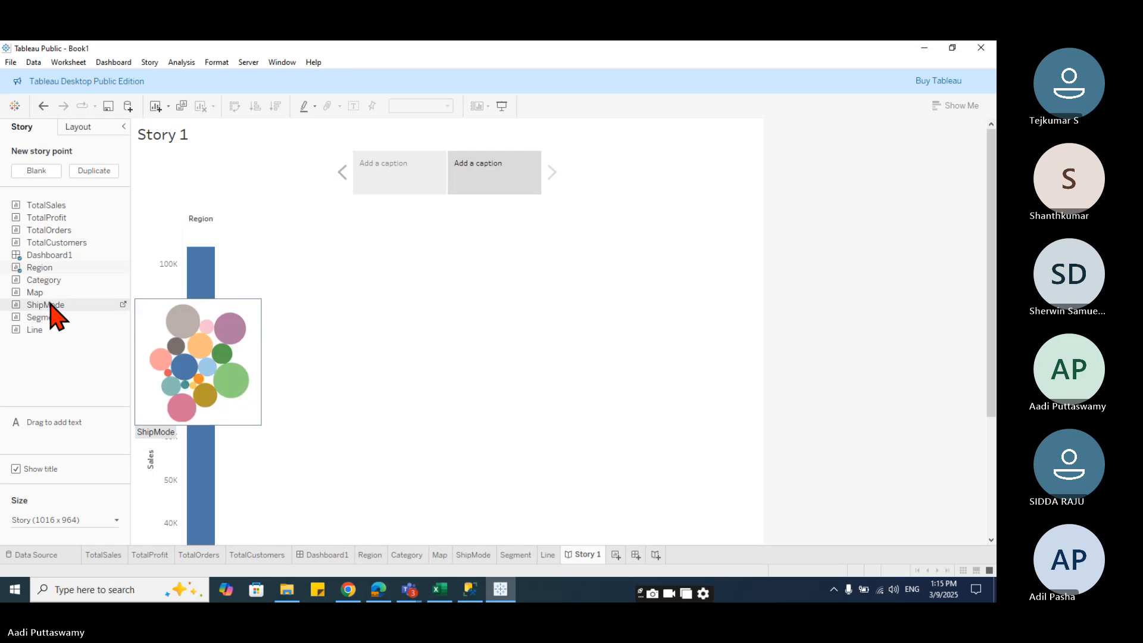
drag(48, 294, 545, 176)
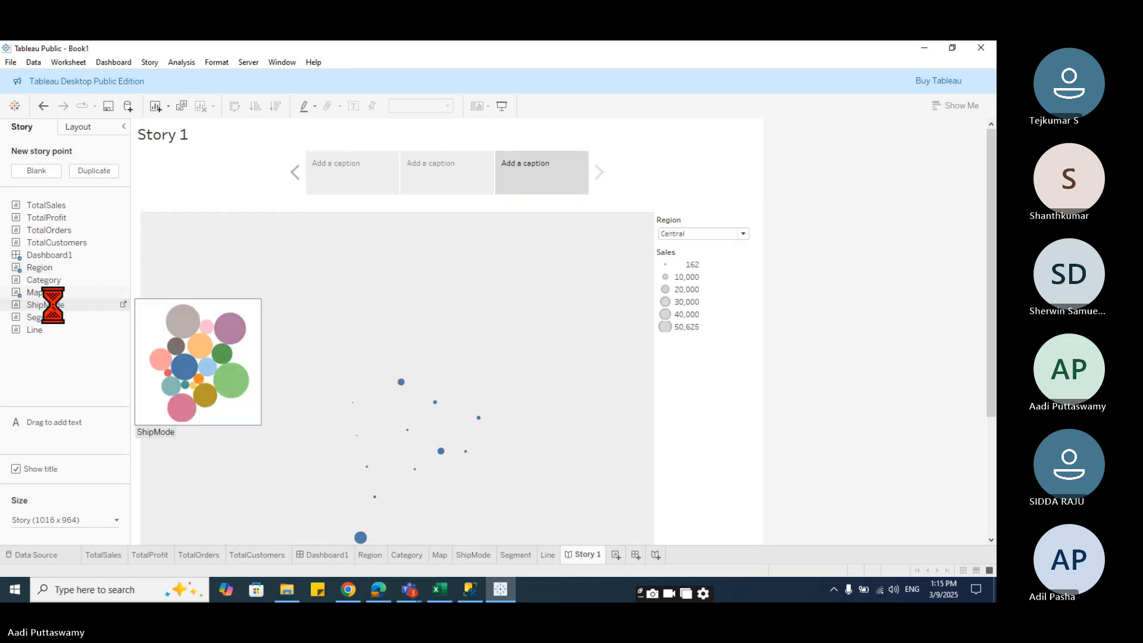
drag(56, 315, 594, 174)
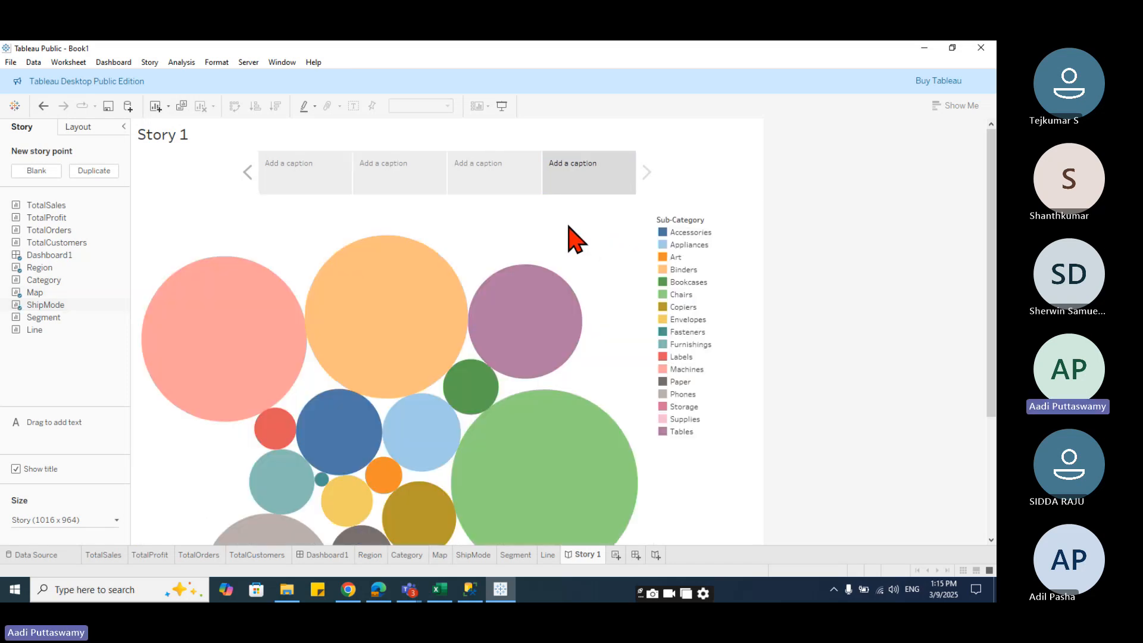
- Caption the first story point "Dashboard"
click(336, 191)
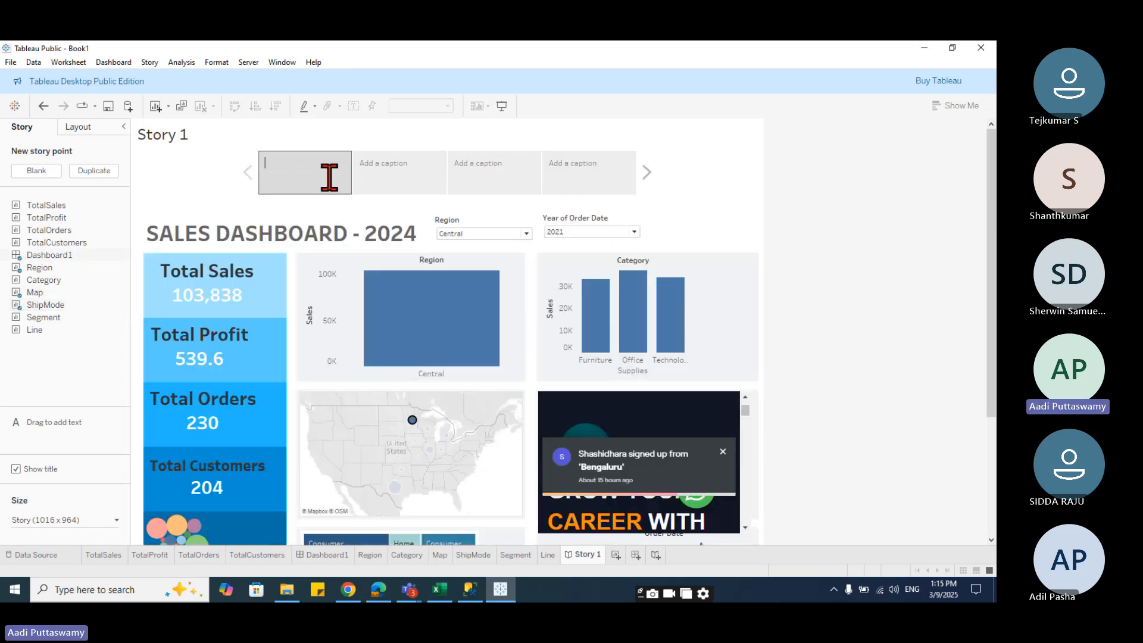
click(329, 177)
text(D)
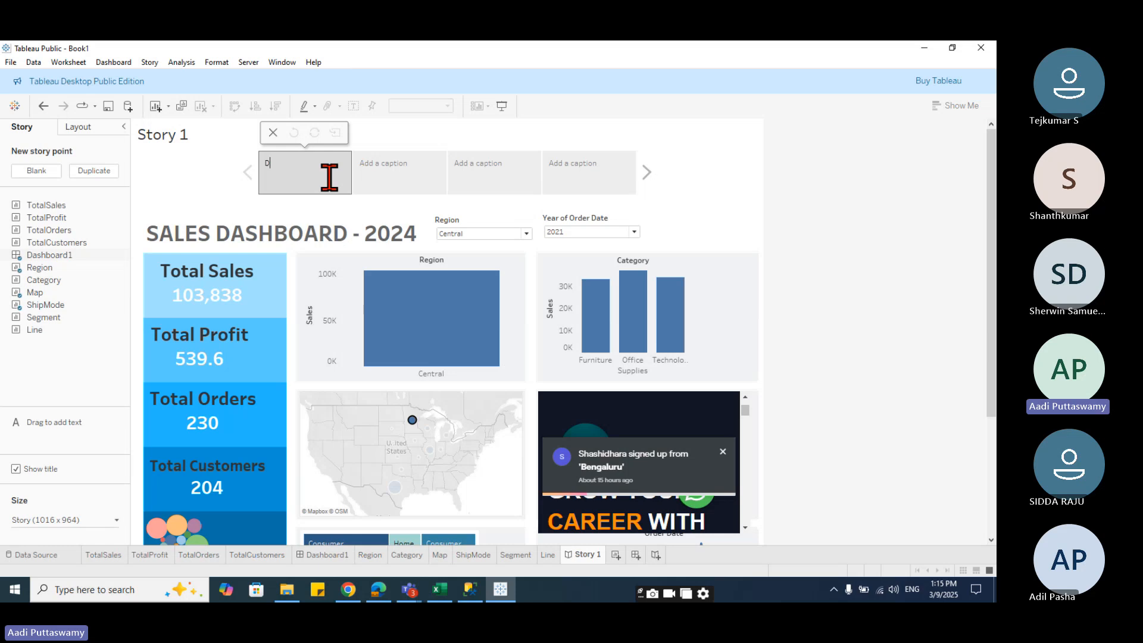
text(ashboar)
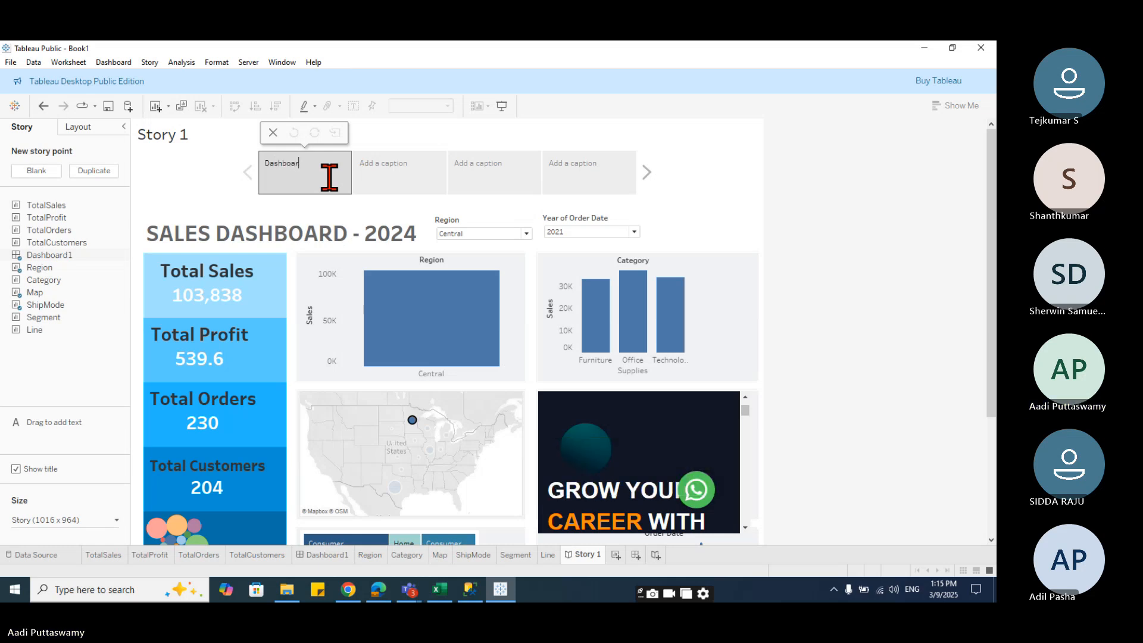
text(d)
- Caption the second story point "Region Report"
click(413, 186)
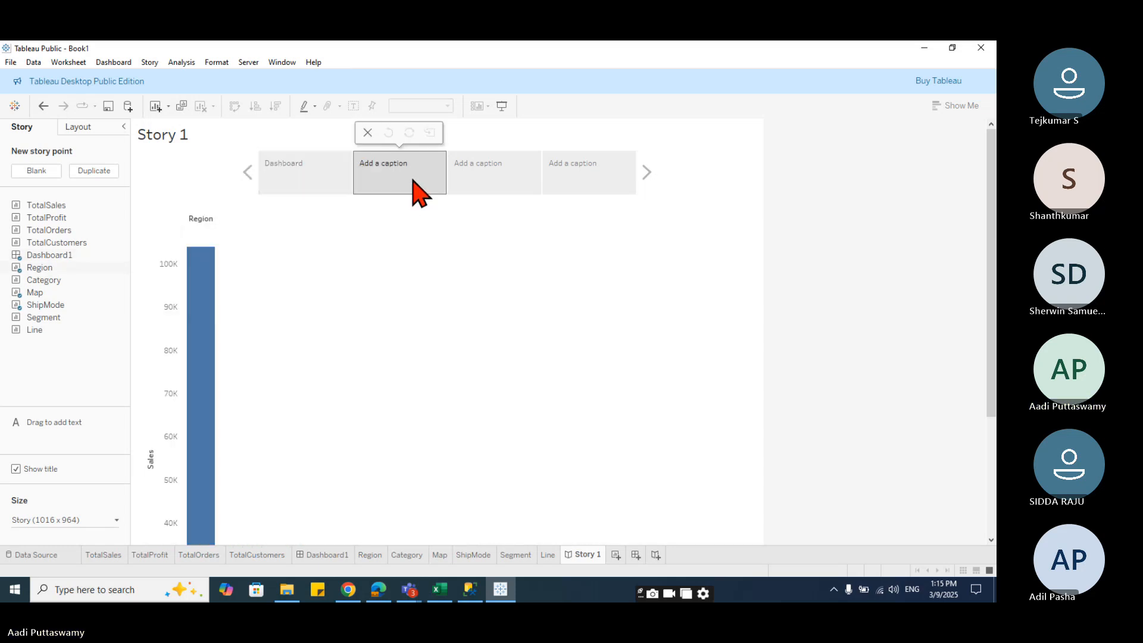
click(414, 181)
text(Region)
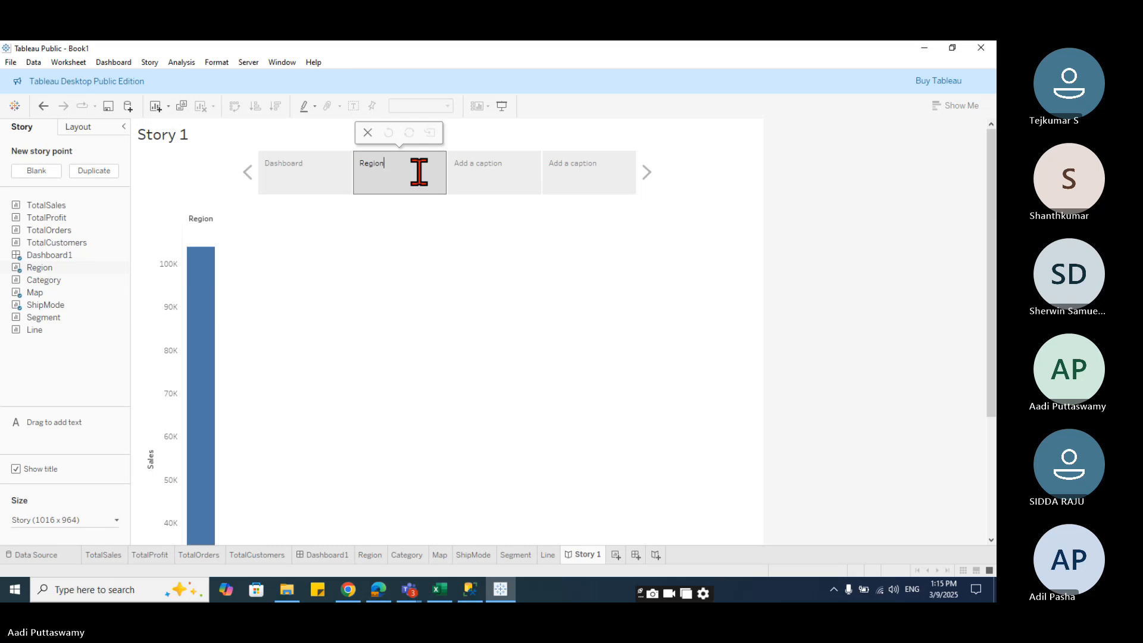
text( Regpo)
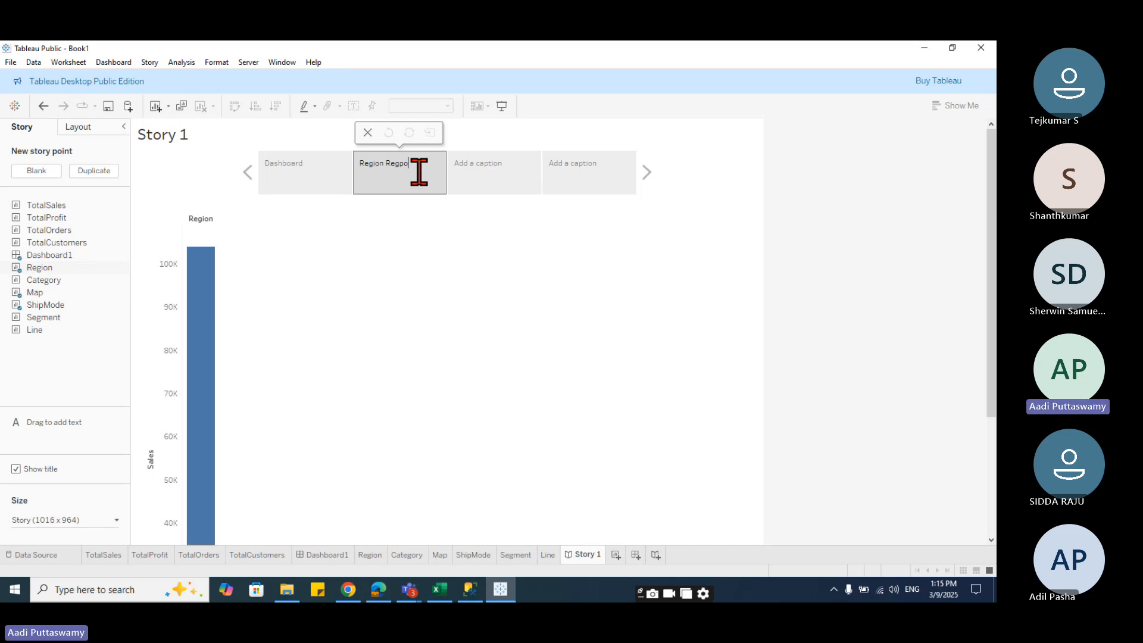
key(BackSpace)
key(BackSpace)
key(BackSpace)
text(port)
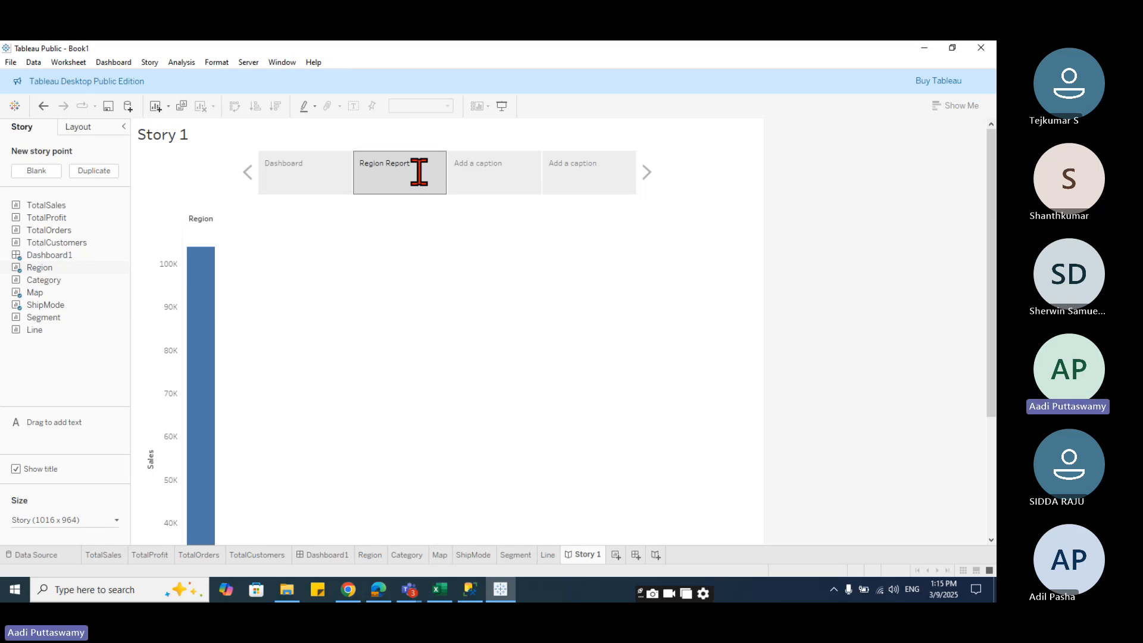
- Caption the third and fourth story points "Map" and "Sub-Category"
click(491, 186)
click(513, 170)
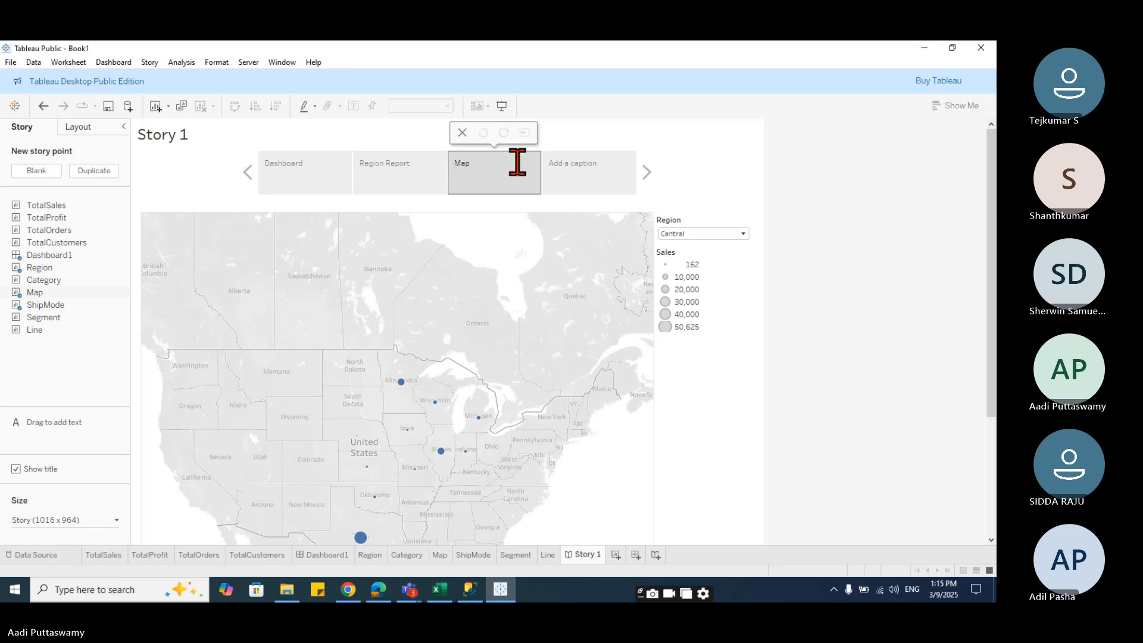
click(625, 173)
click(607, 173)
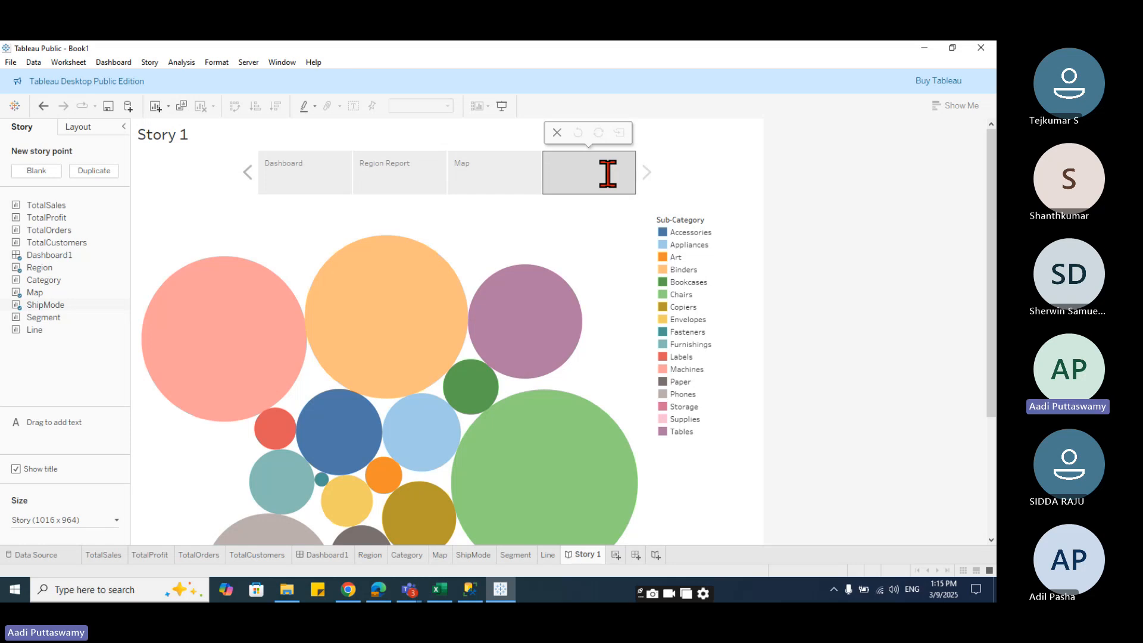
text(Sub-Category)
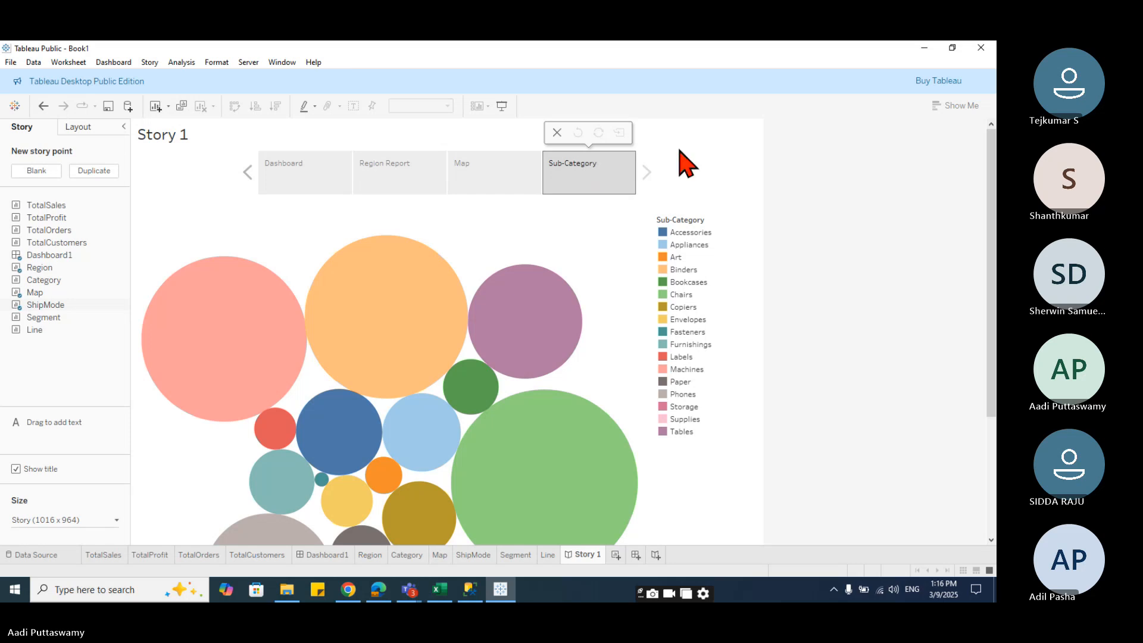
click(758, 164)
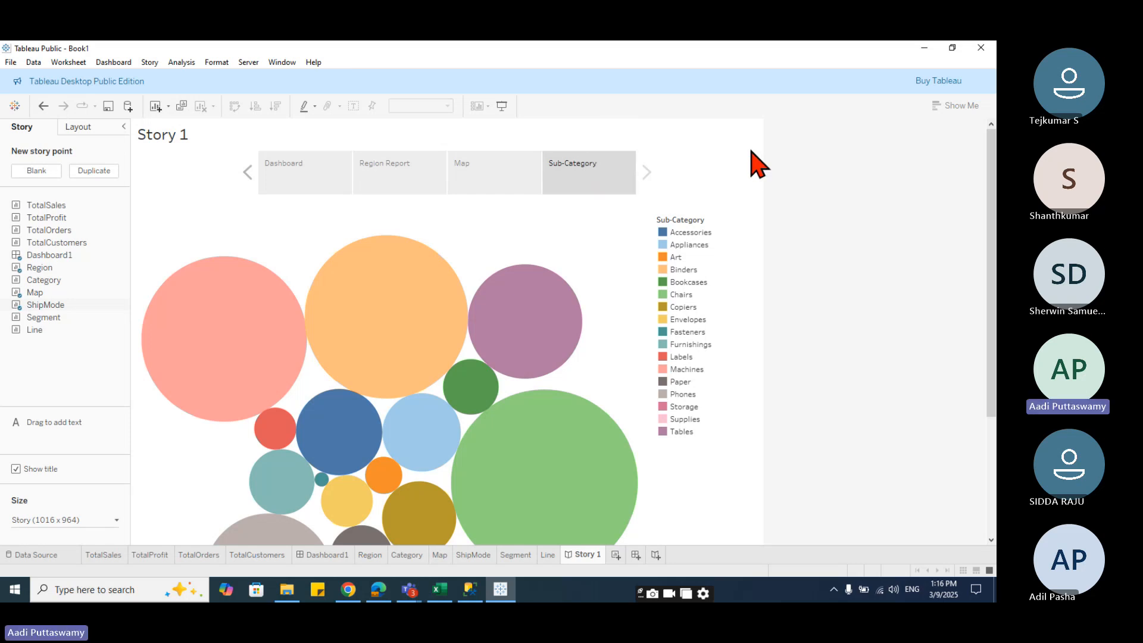
- Switch the story to presentation mode
click(335, 190)
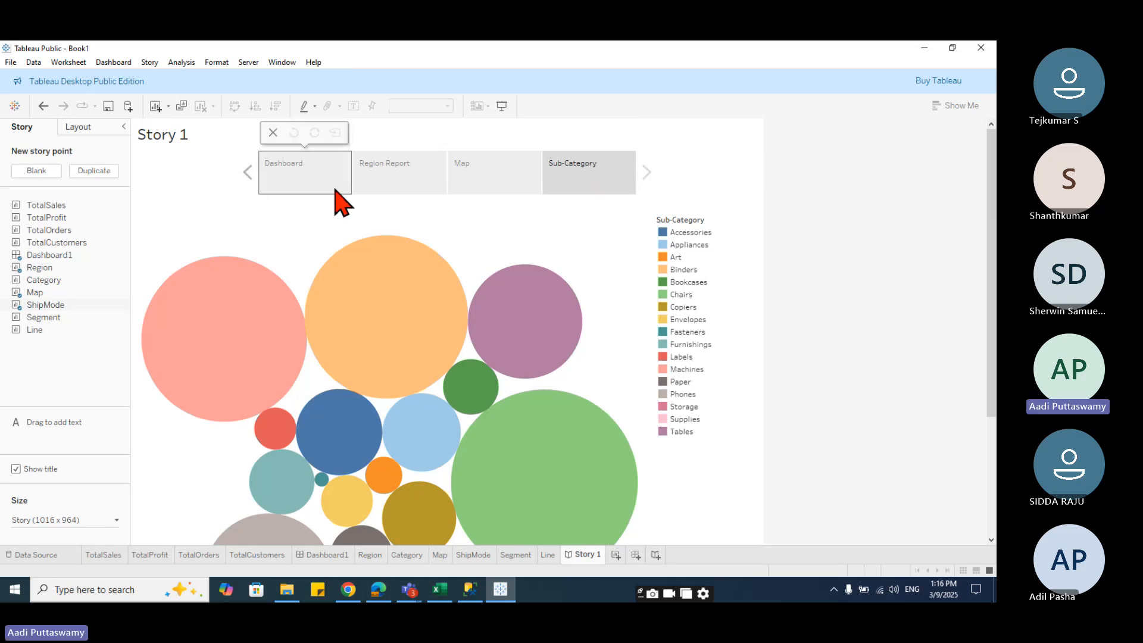
click(503, 106)
click(340, 128)
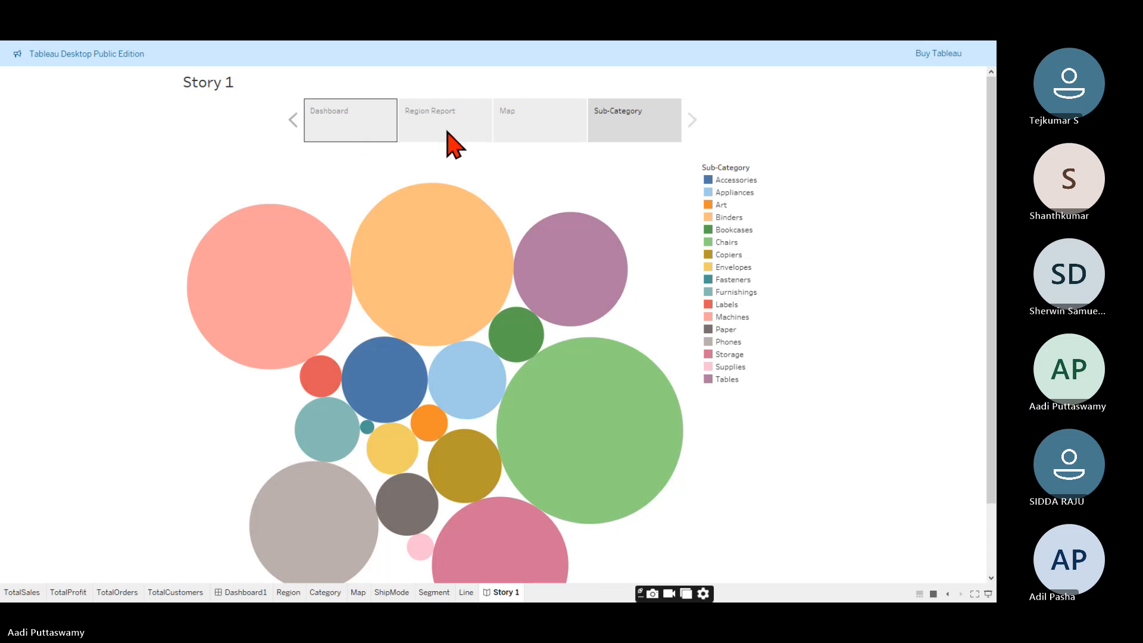
- Step through each story point in presentation mode
click(327, 140)
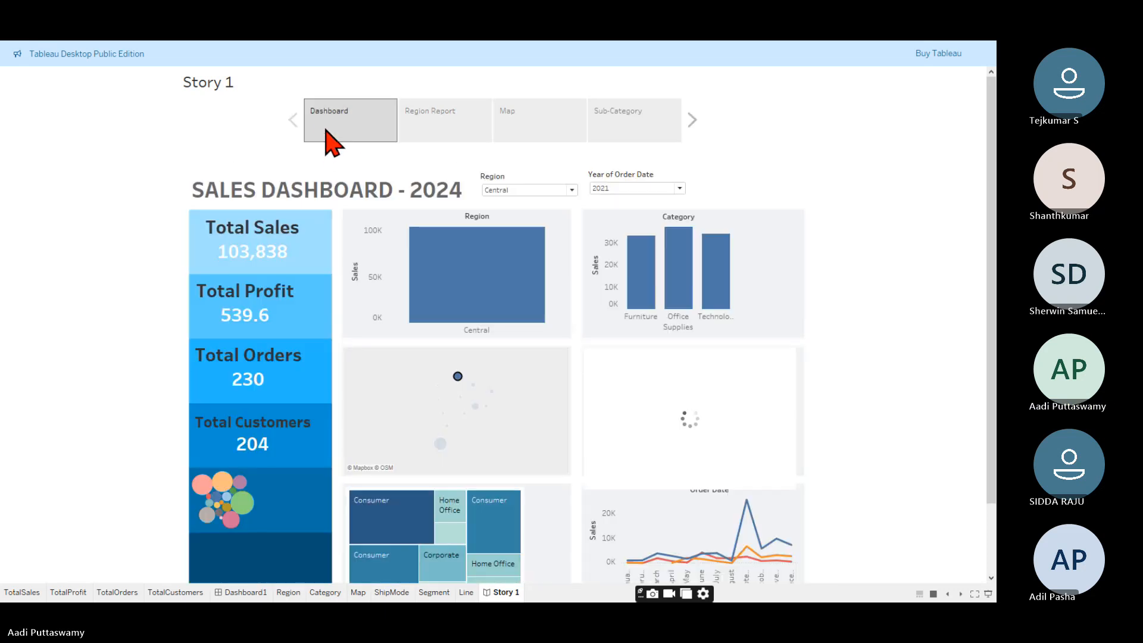
click(454, 128)
click(516, 122)
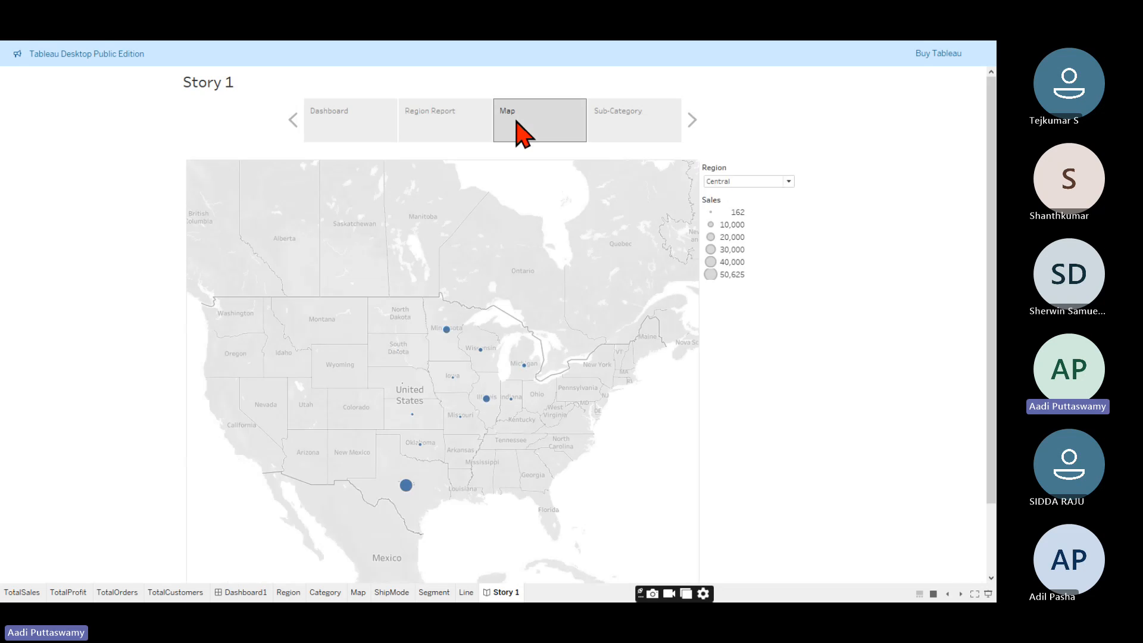
click(627, 126)
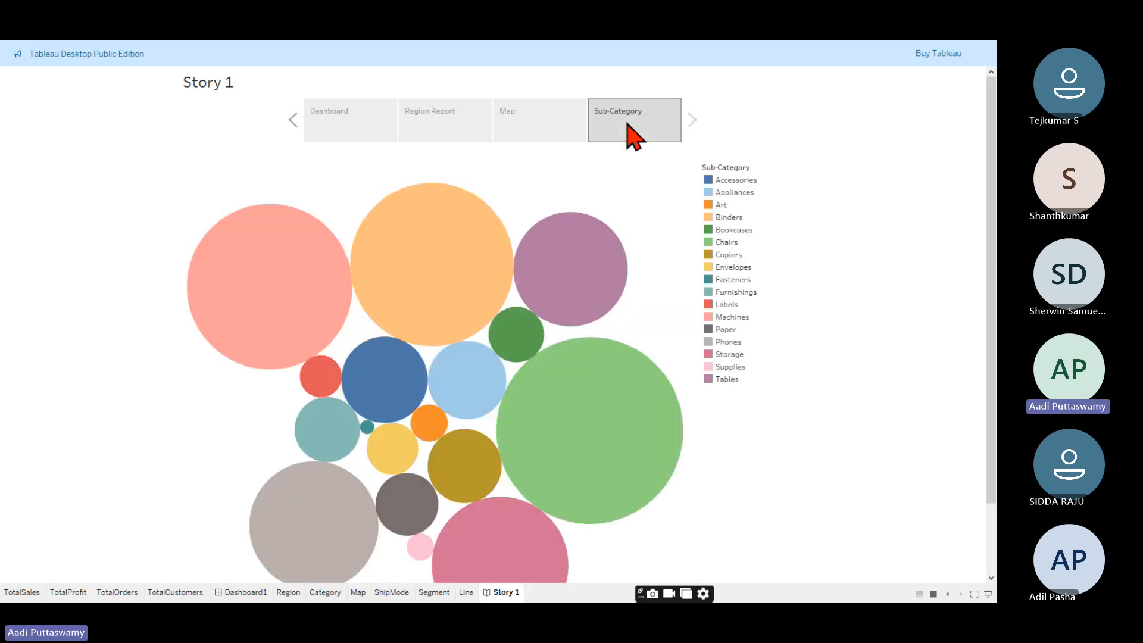
- On the Dashboard story point, set the Region filter to West
click(377, 126)
click(541, 189)
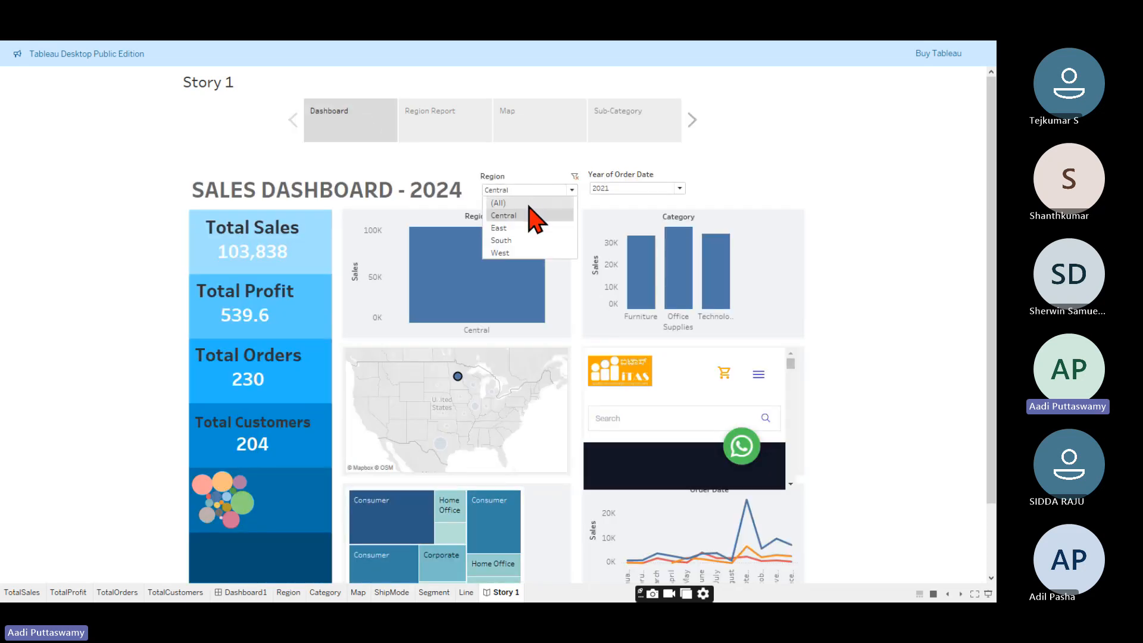
click(533, 202)
click(533, 190)
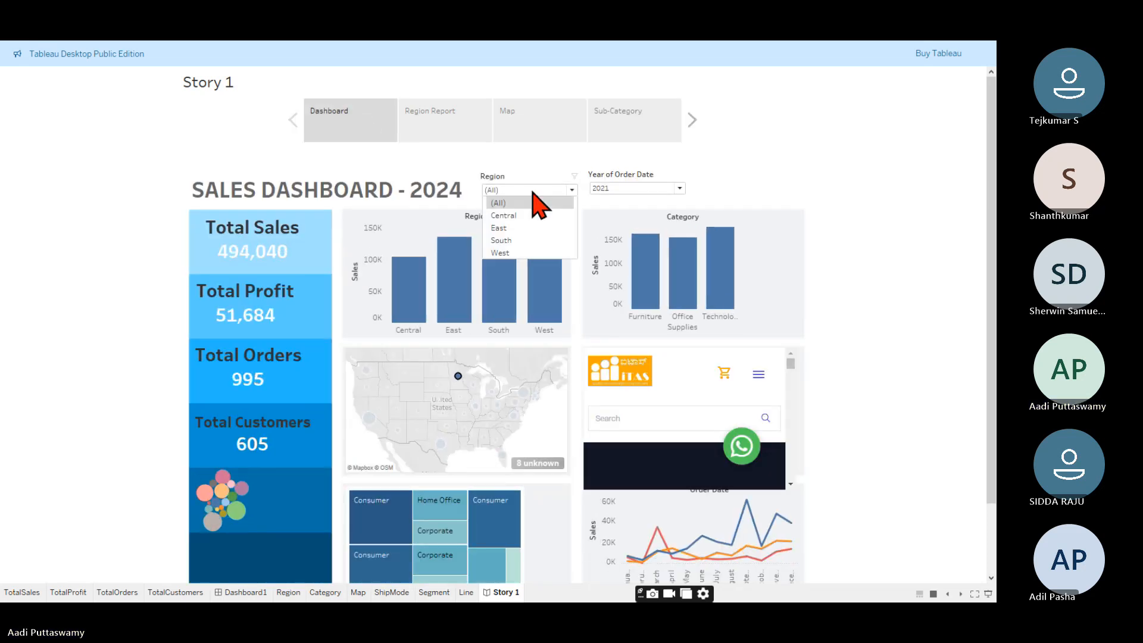
click(513, 253)
- Try the Year of Order Date filter at 2023 and at 2024, dismissing the pop-up notice
click(631, 188)
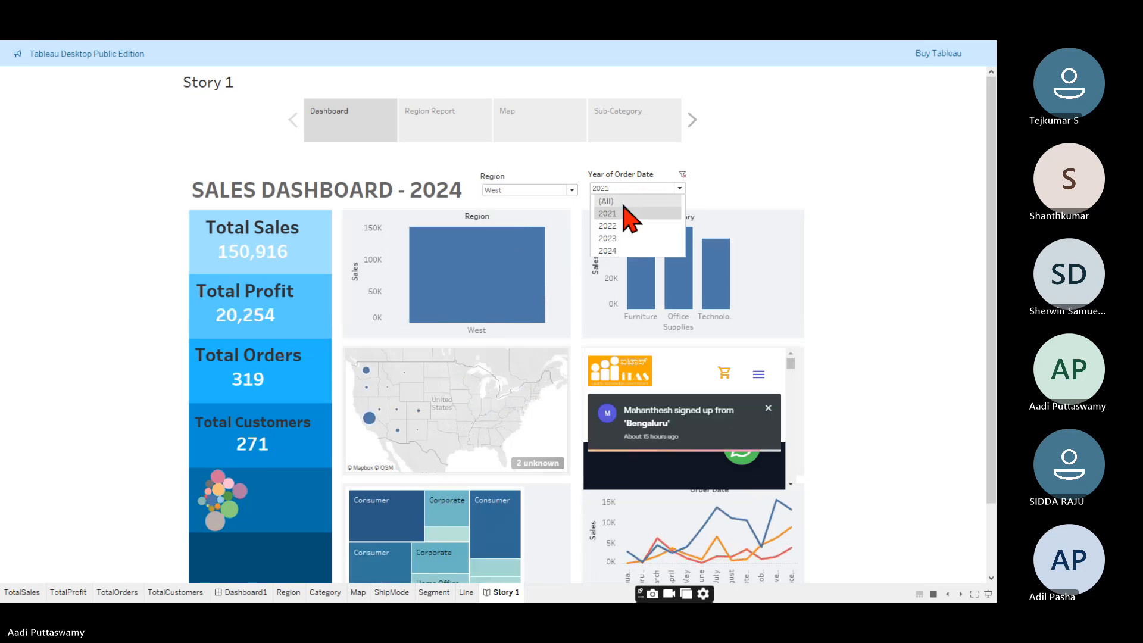
click(620, 239)
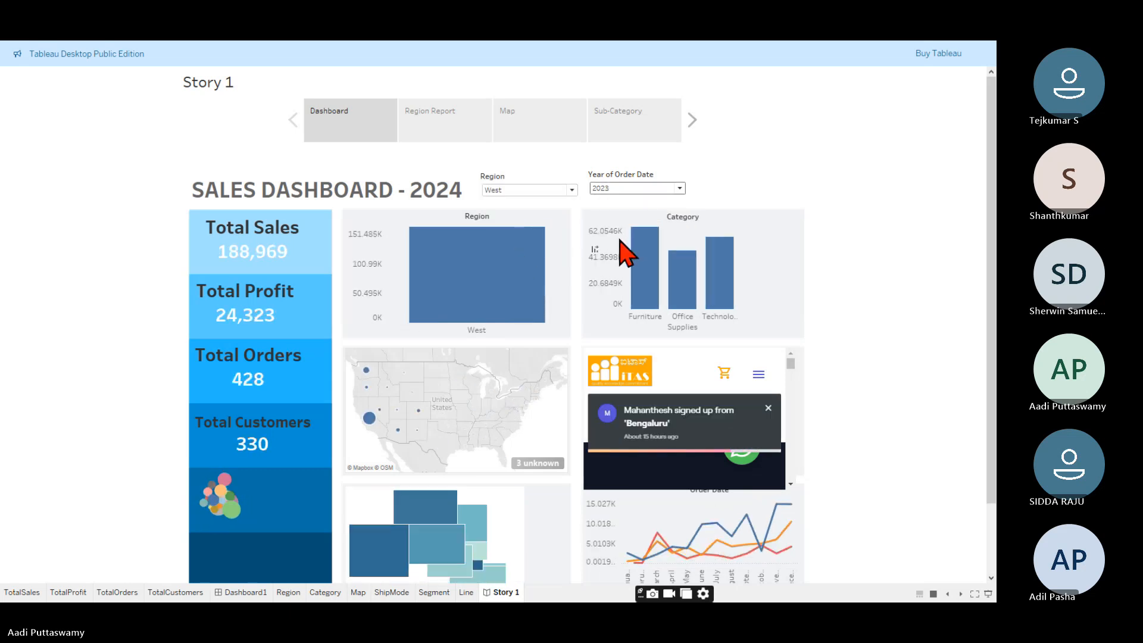
click(767, 408)
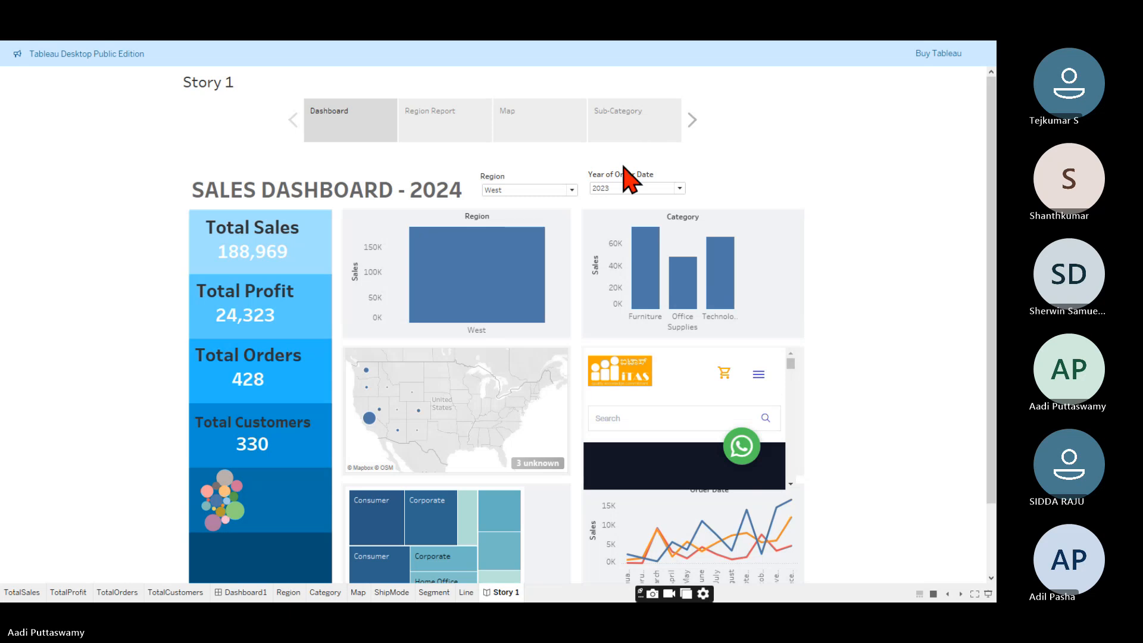
click(628, 188)
click(607, 251)
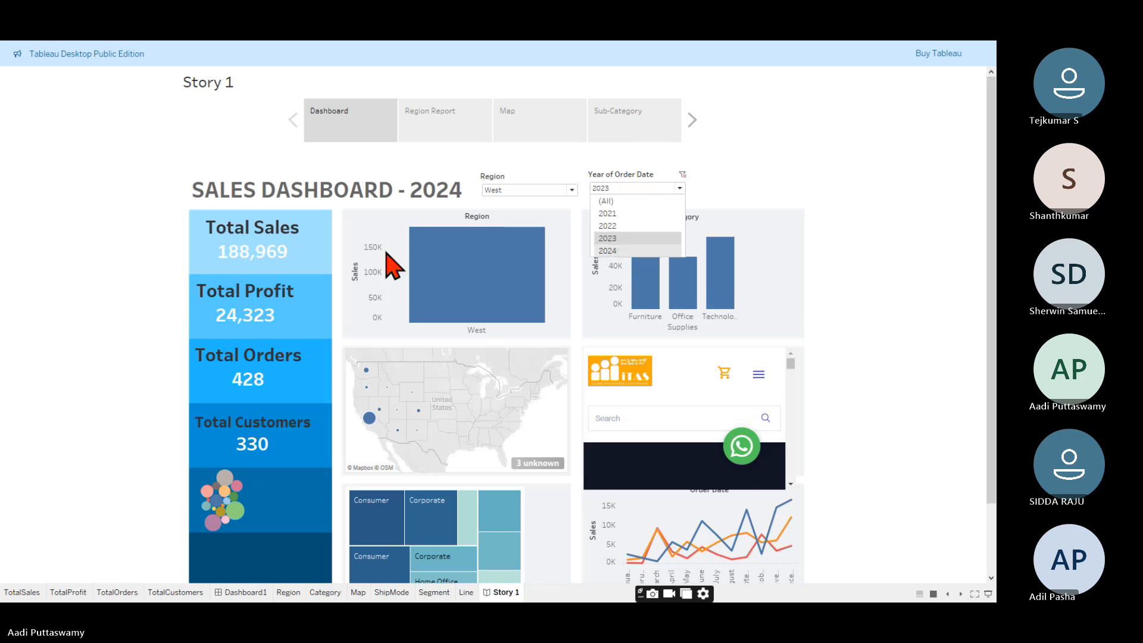
- Step through the Region Report, Map and Sub-Category story points
click(448, 122)
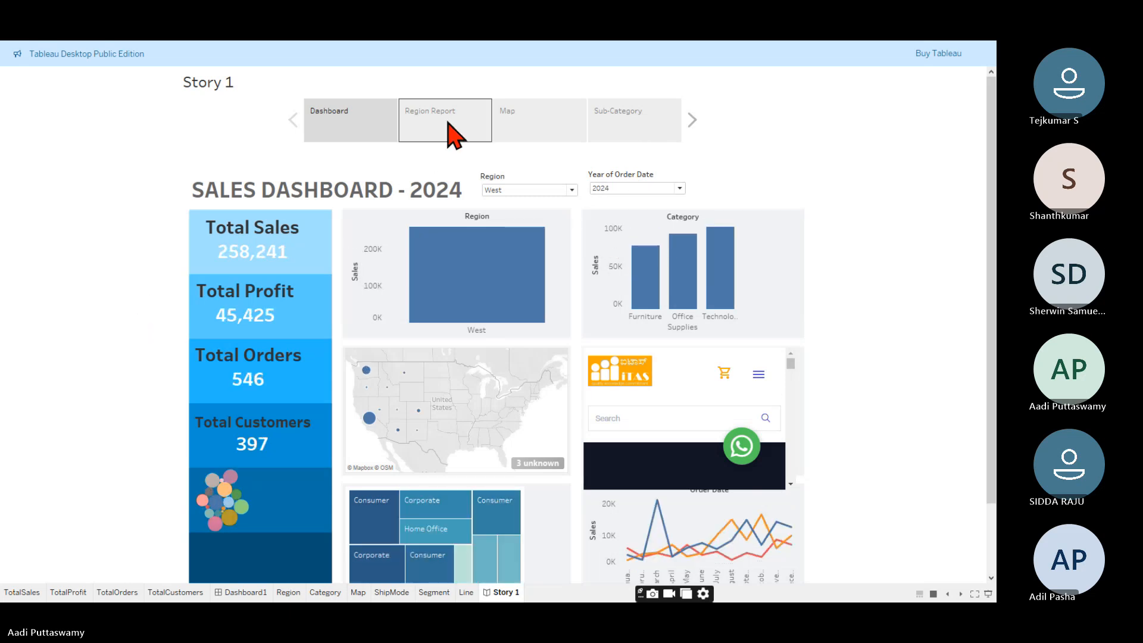
click(538, 136)
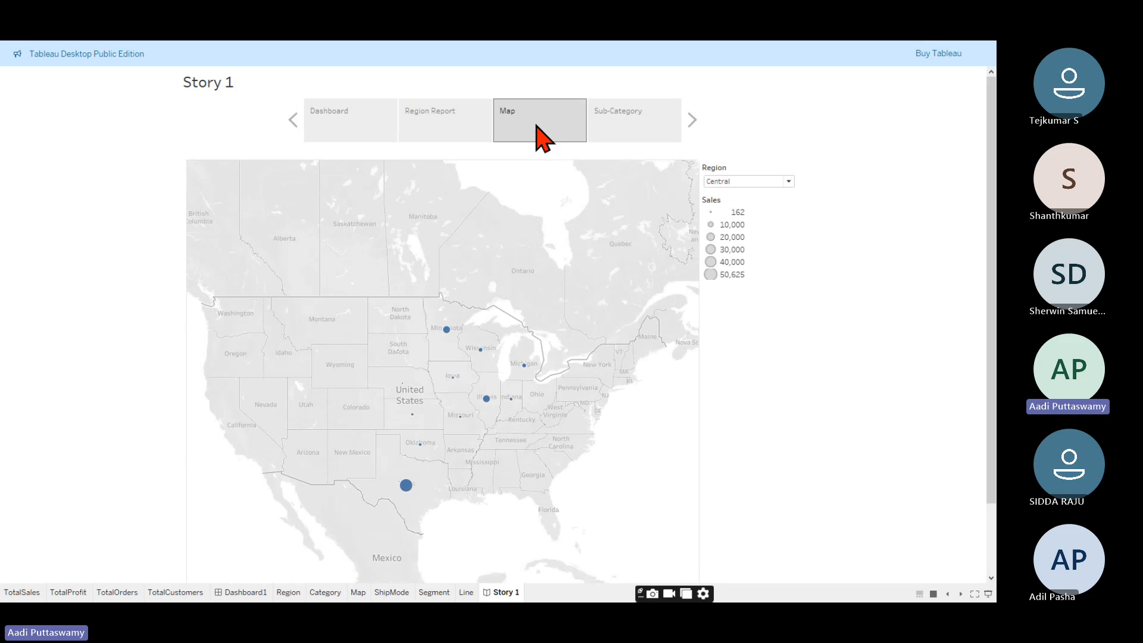
click(642, 132)
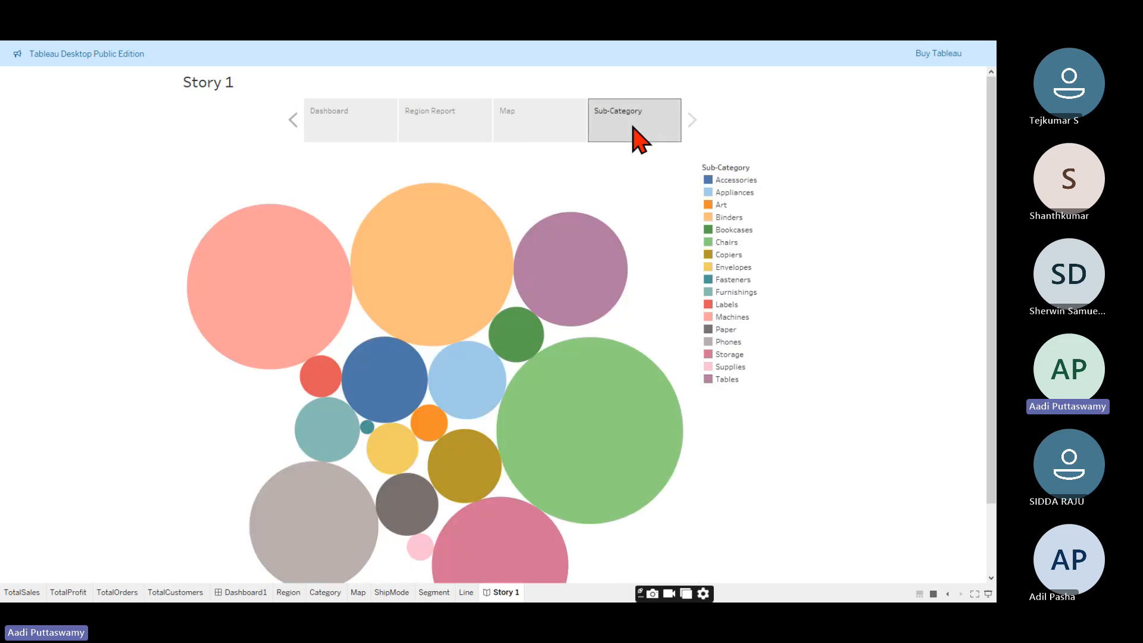
right_click(215, 88)
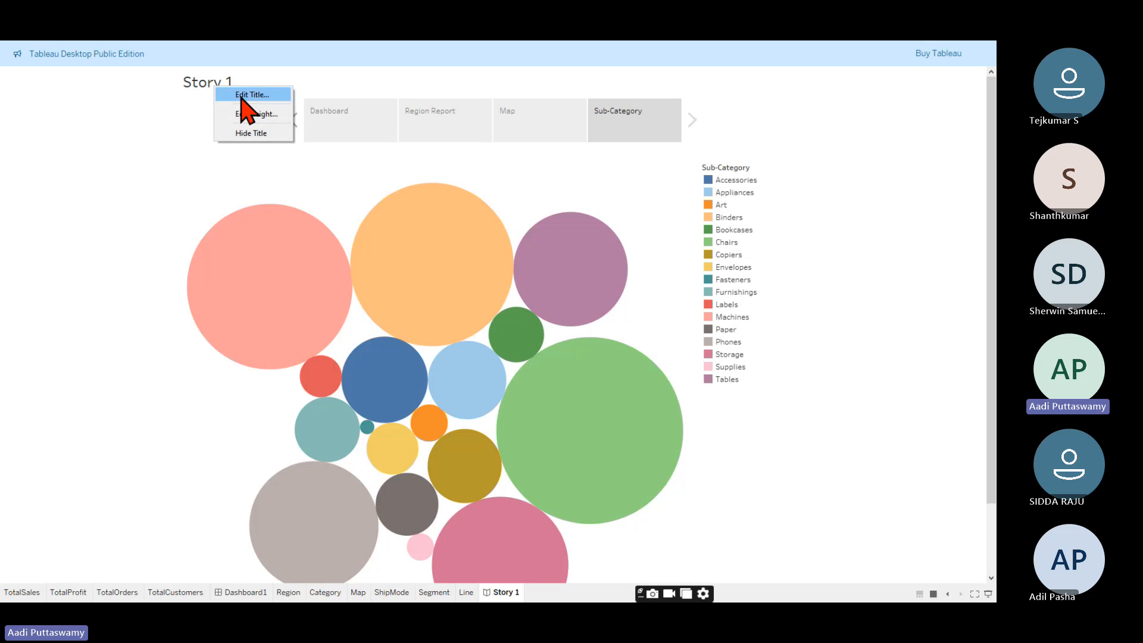
click(242, 97)
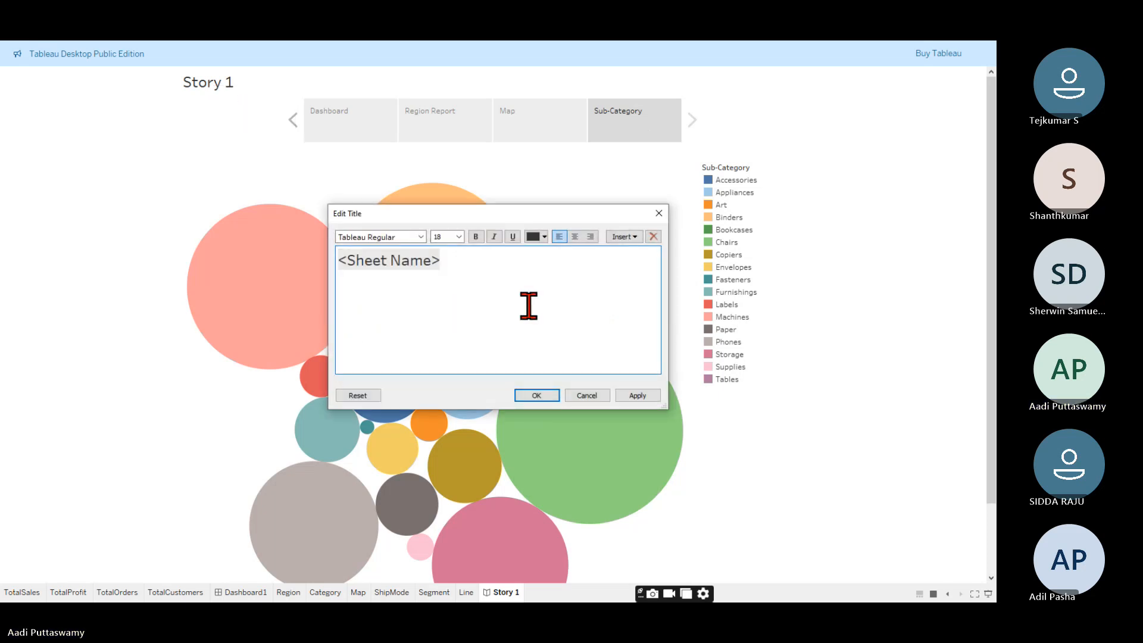
click(586, 395)
- Hide the story title and leave presentation mode
right_click(215, 90)
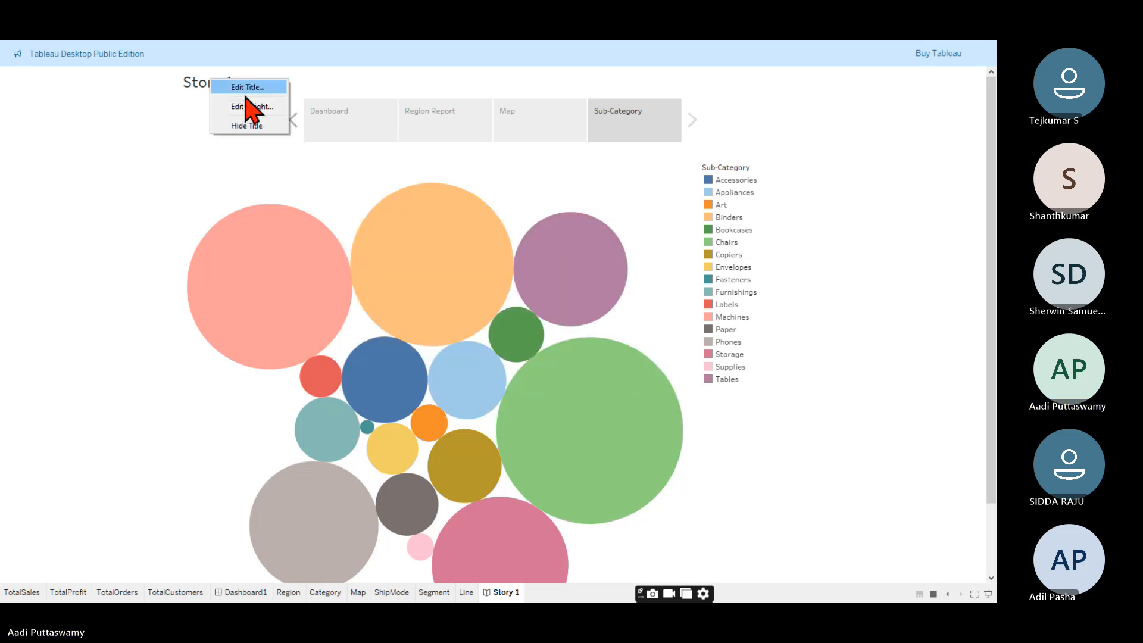
click(246, 126)
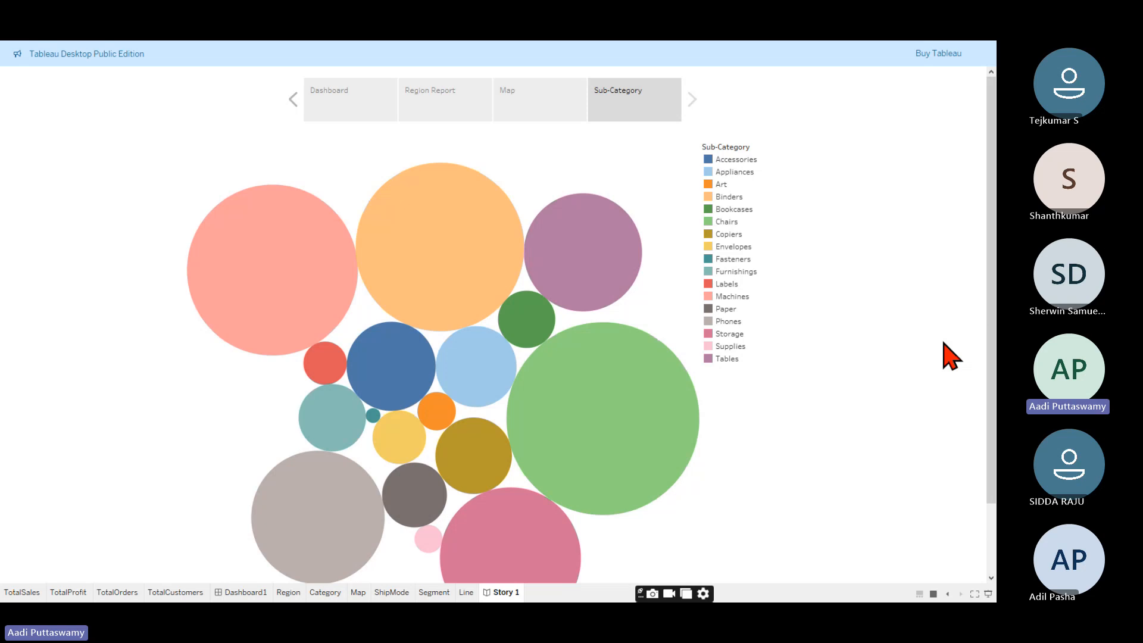
key(Escape)
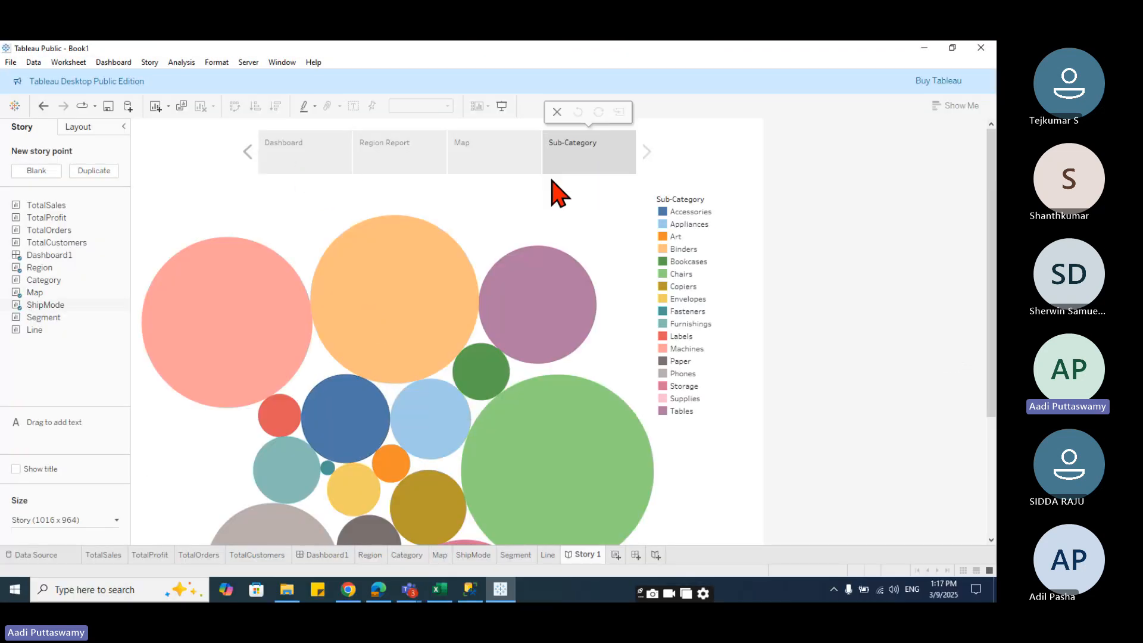
- Set the story navigator style to Arrows only, trying Numbers and Dots on the way
click(101, 126)
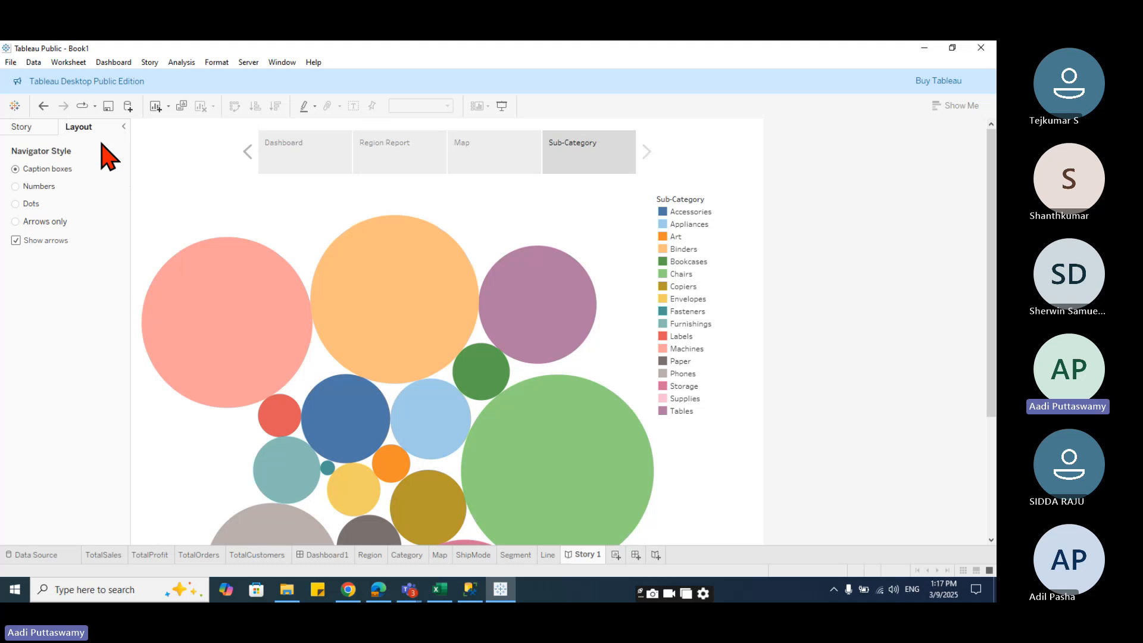
click(39, 187)
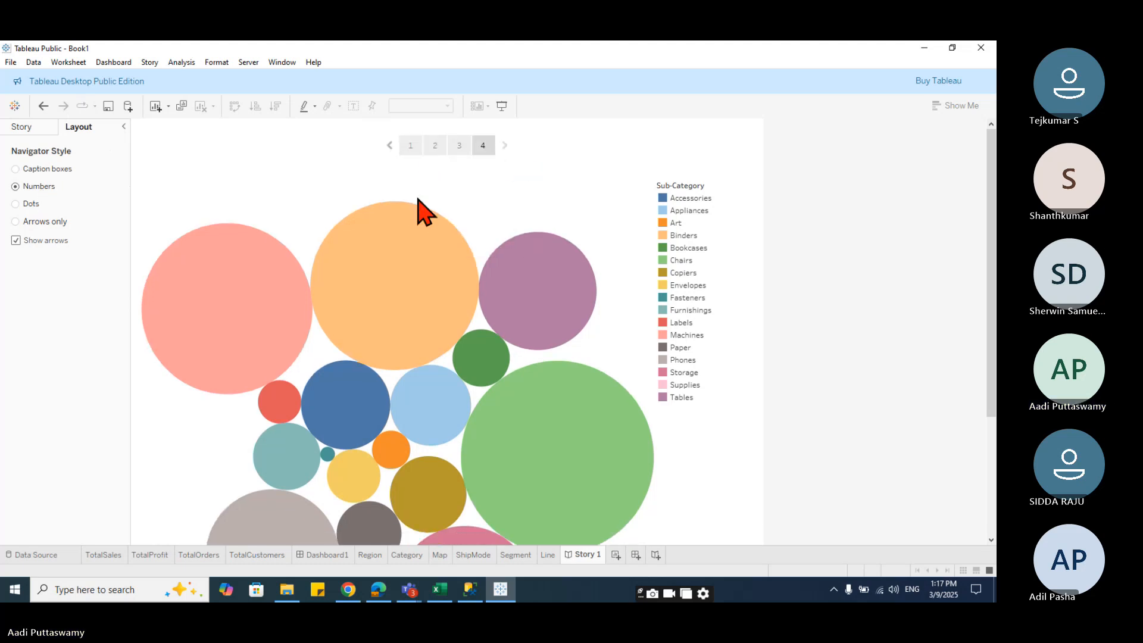
click(34, 207)
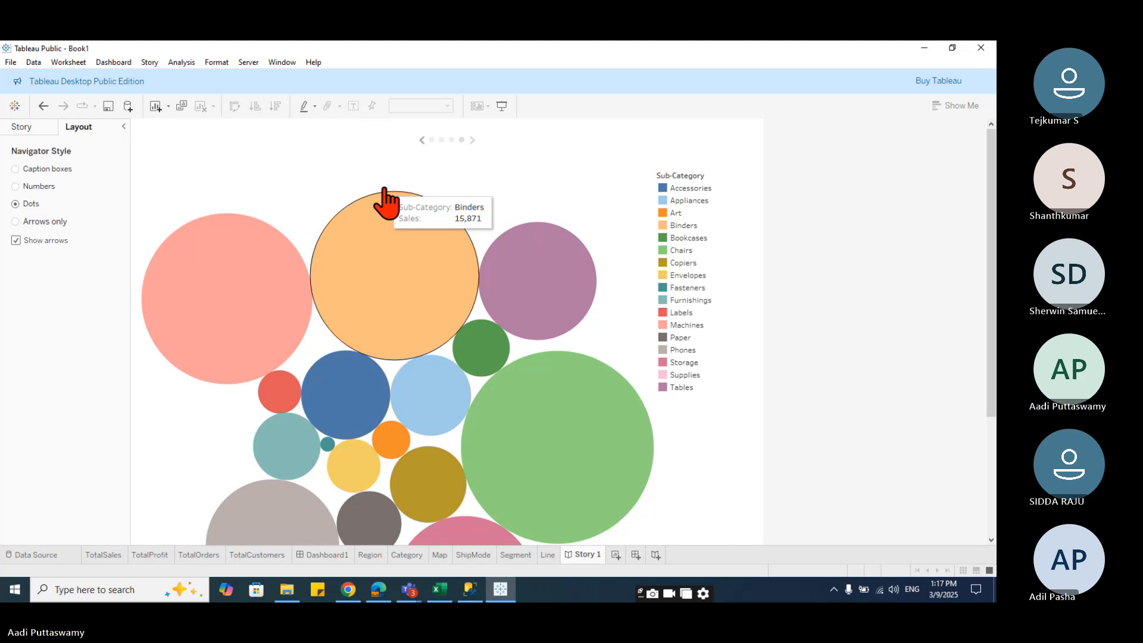
click(32, 223)
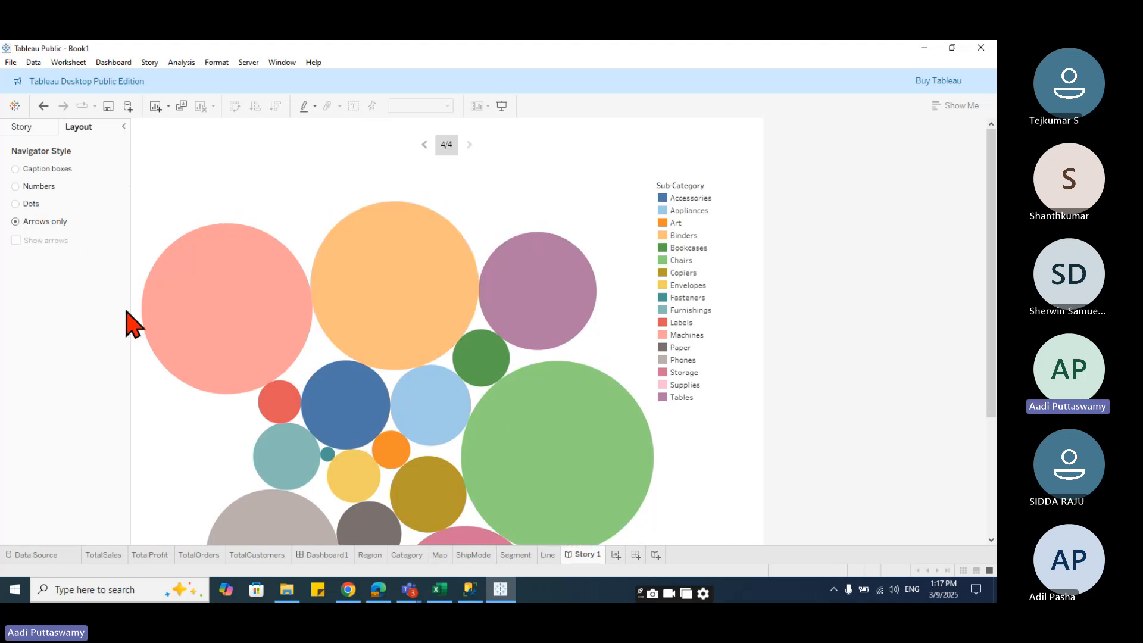
- Step back and forth between story points with the navigator arrows
click(424, 144)
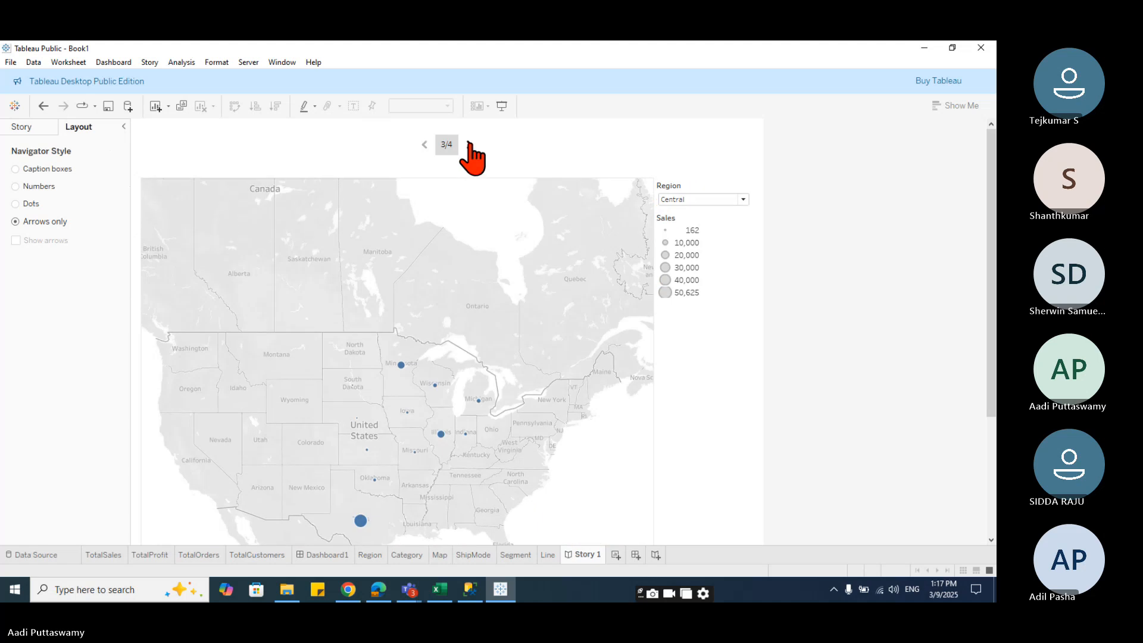
click(469, 145)
click(424, 146)
click(424, 146)
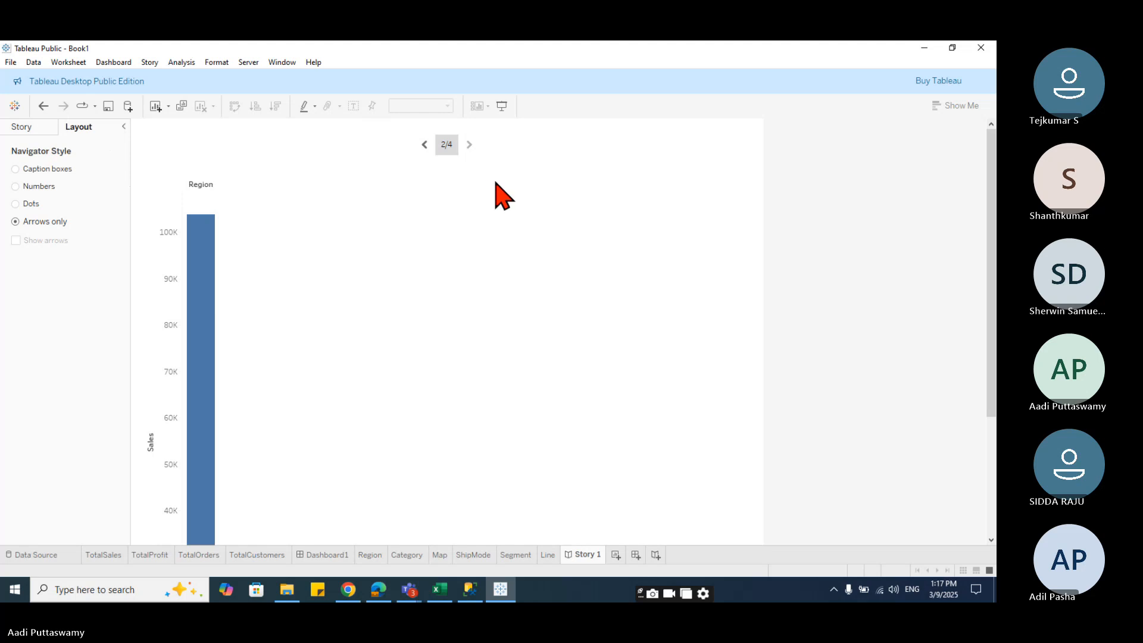
- Review the story's fixed size settings on the Dashboard story point
click(42, 130)
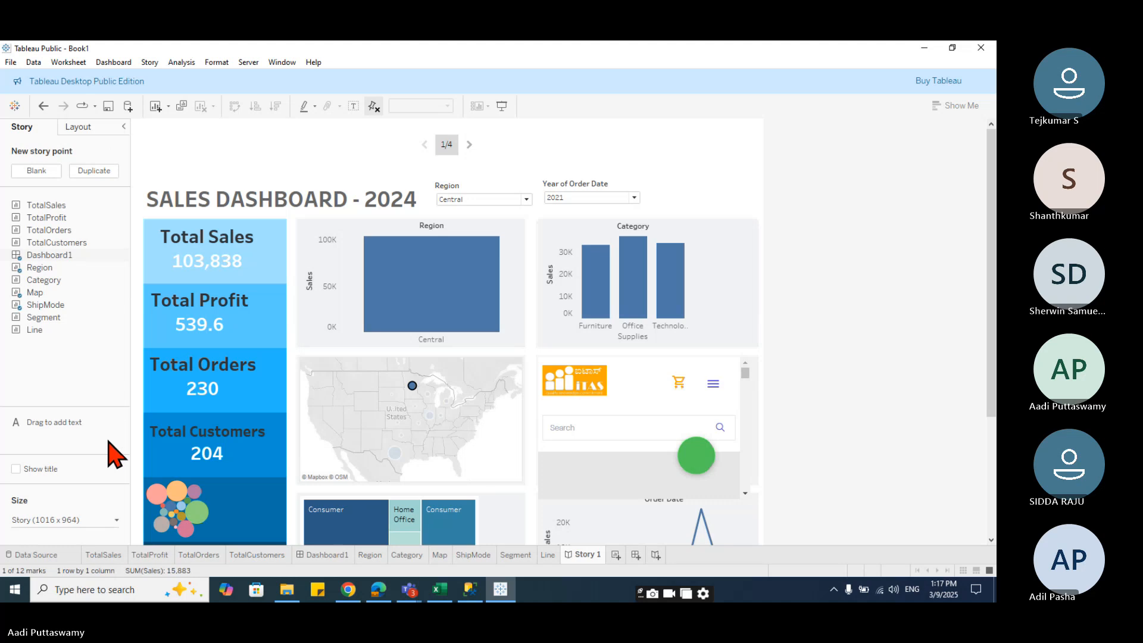
click(110, 521)
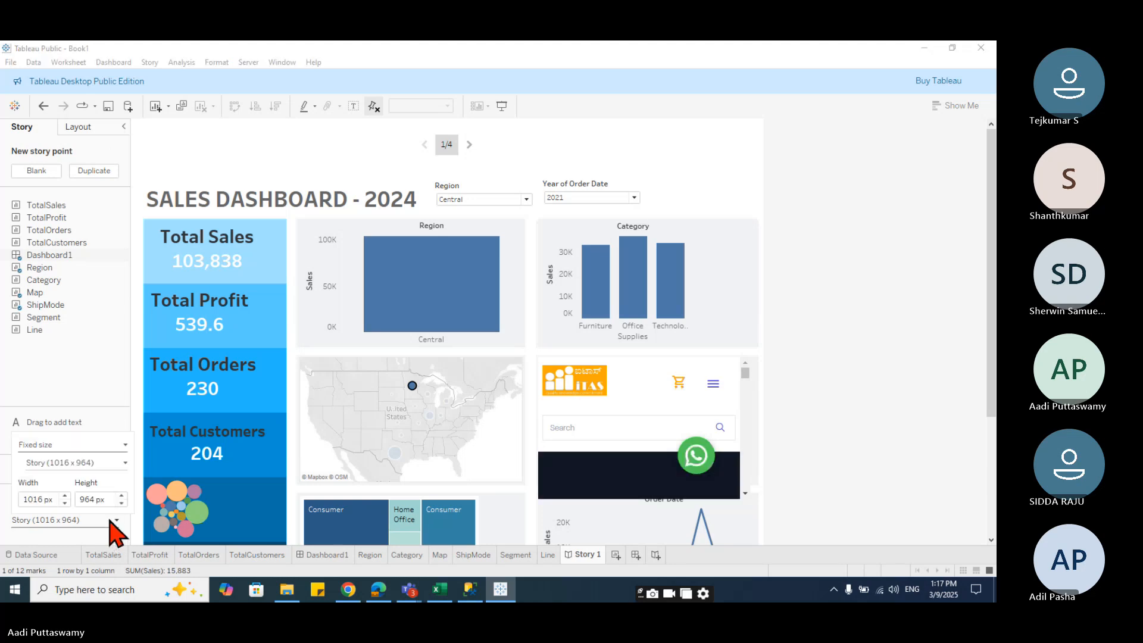
click(111, 522)
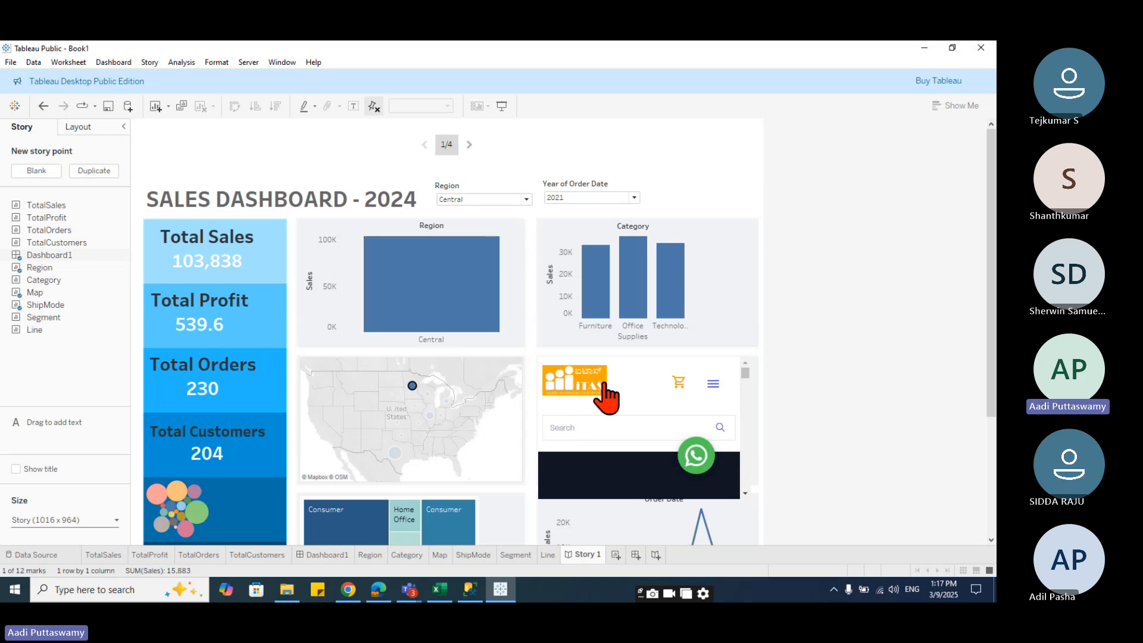
scroll(604, 395, down, 2)
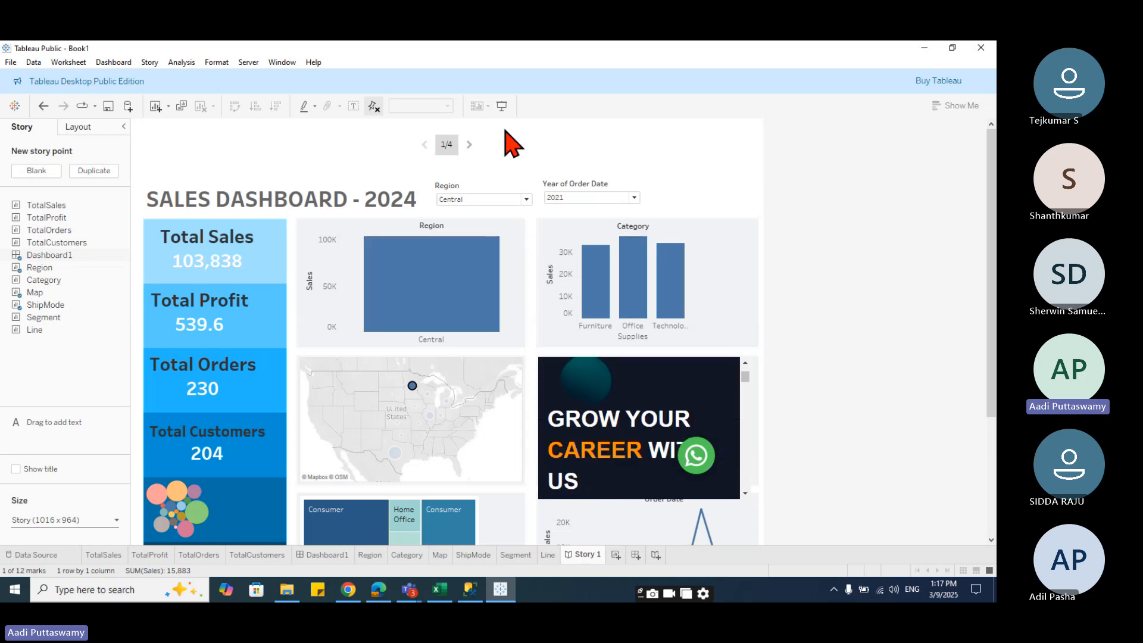
- Present the story, dismiss the web page pop-up notice, and exit presentation mode
click(502, 105)
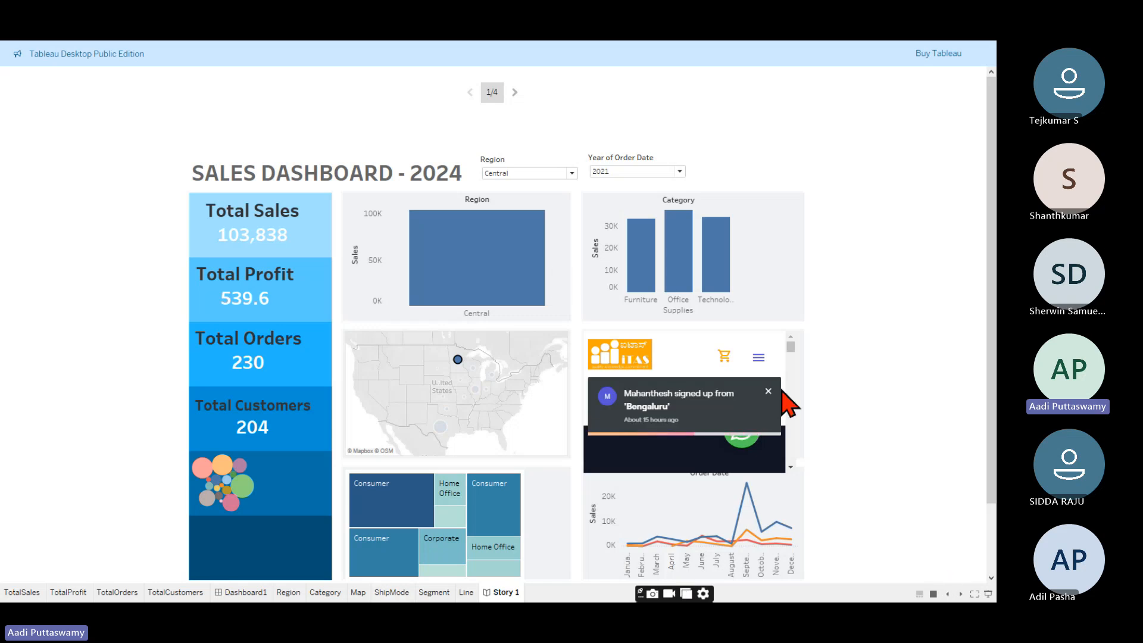
click(768, 391)
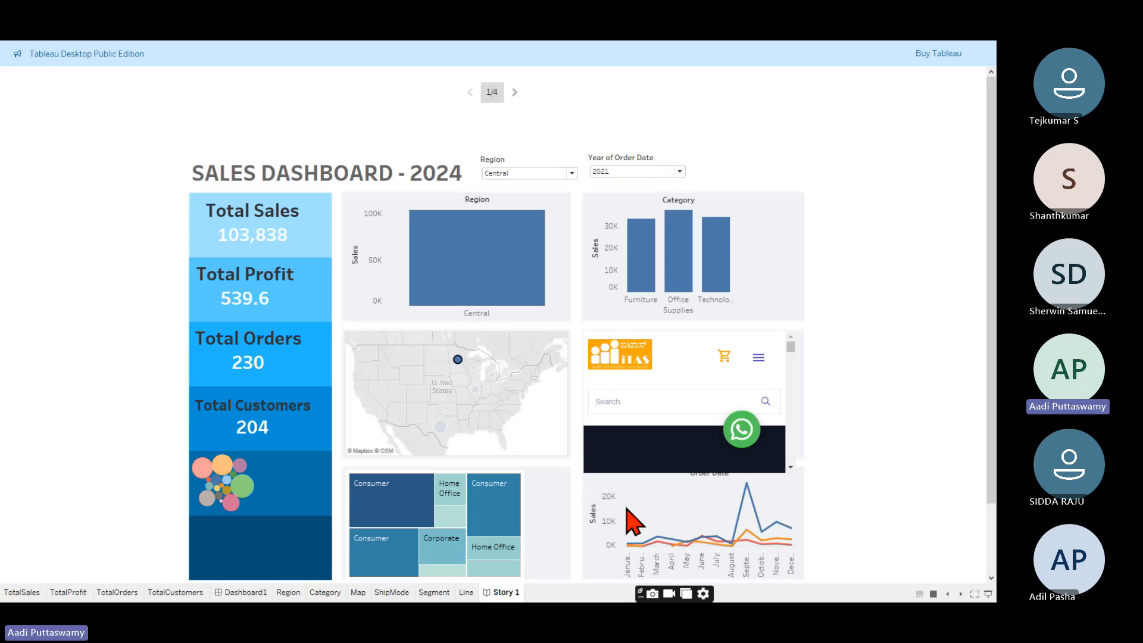
key(Escape)
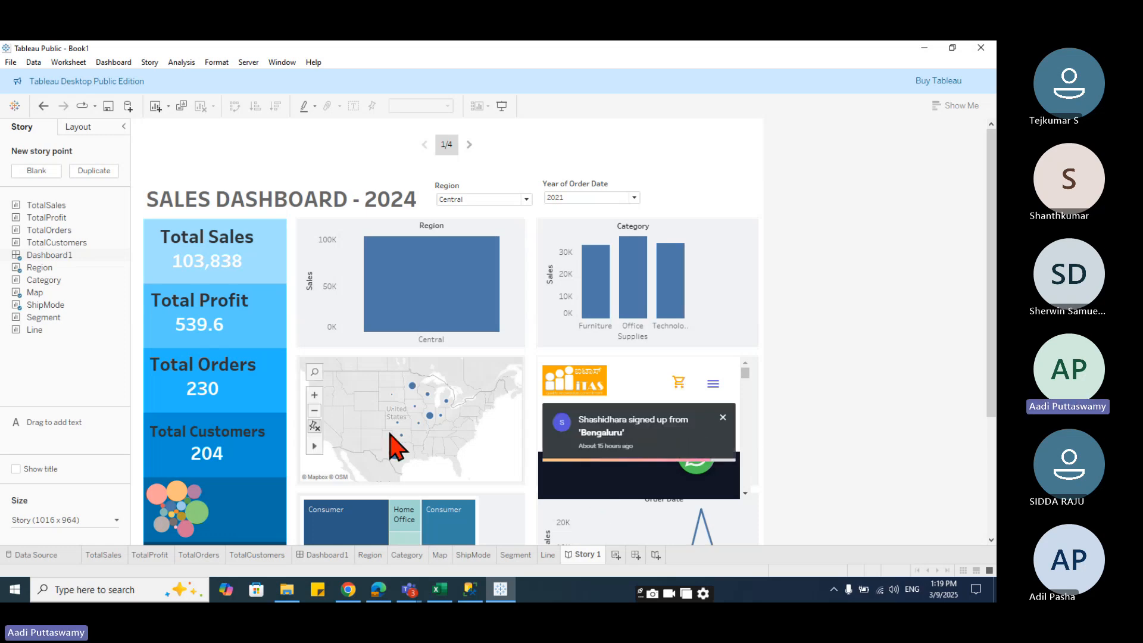
click(90, 128)
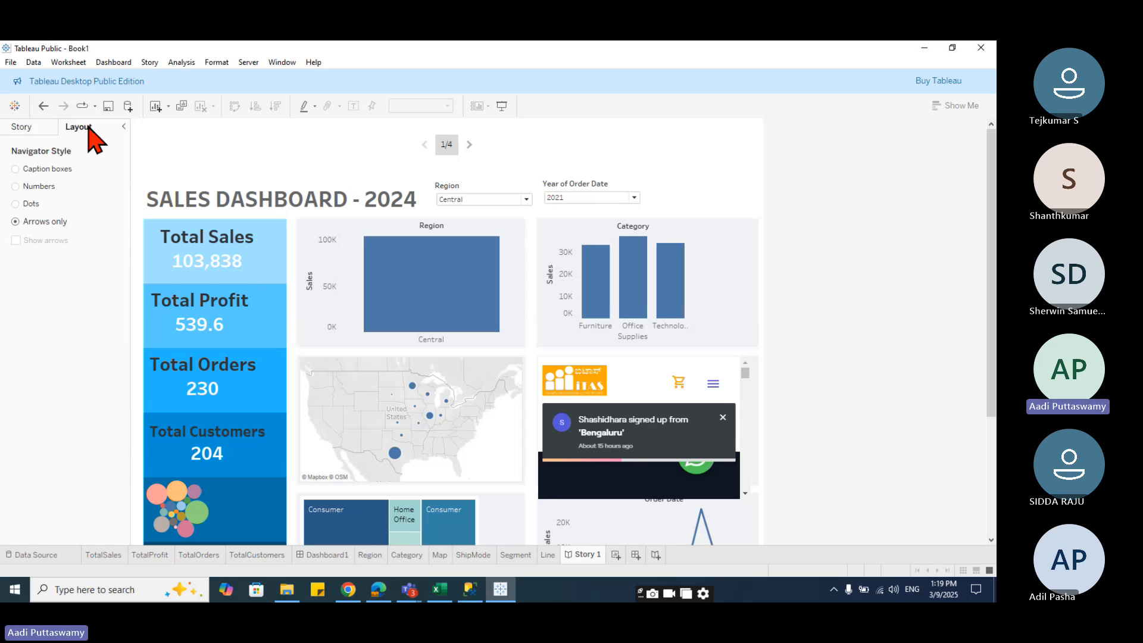
click(52, 128)
mouse_move(124, 221)
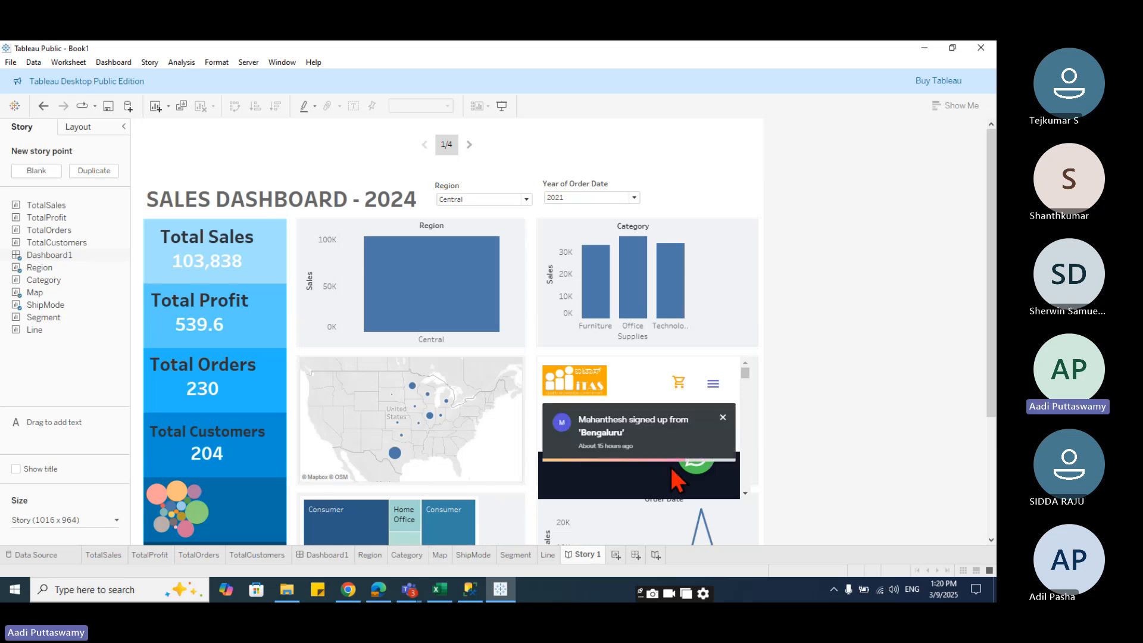
click(722, 417)
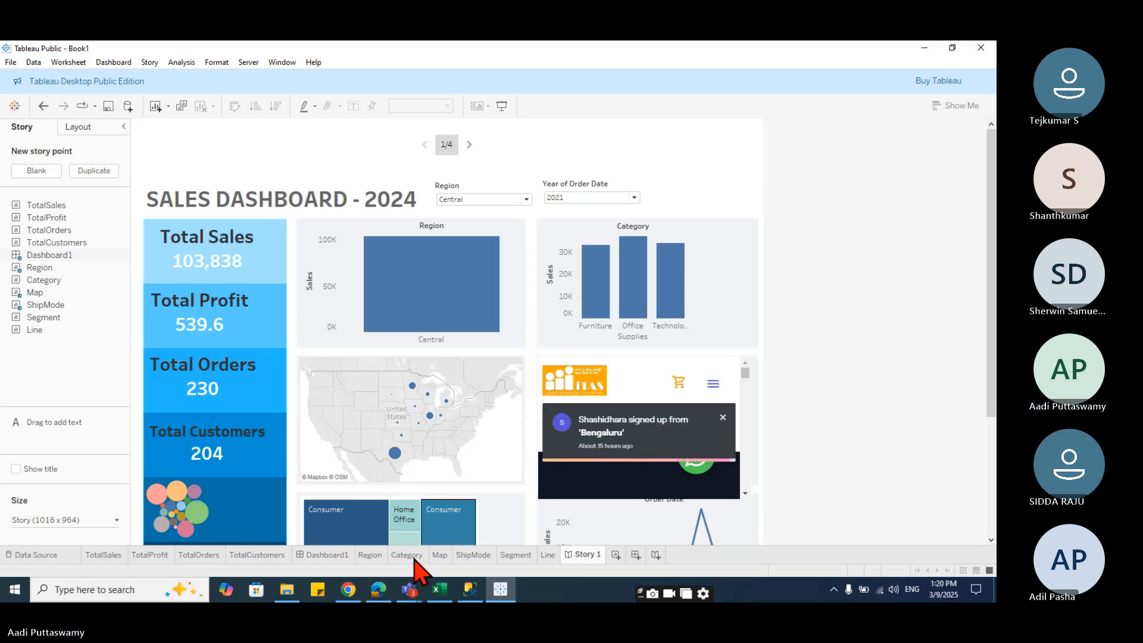
mouse_move(417, 597)
click(387, 553)
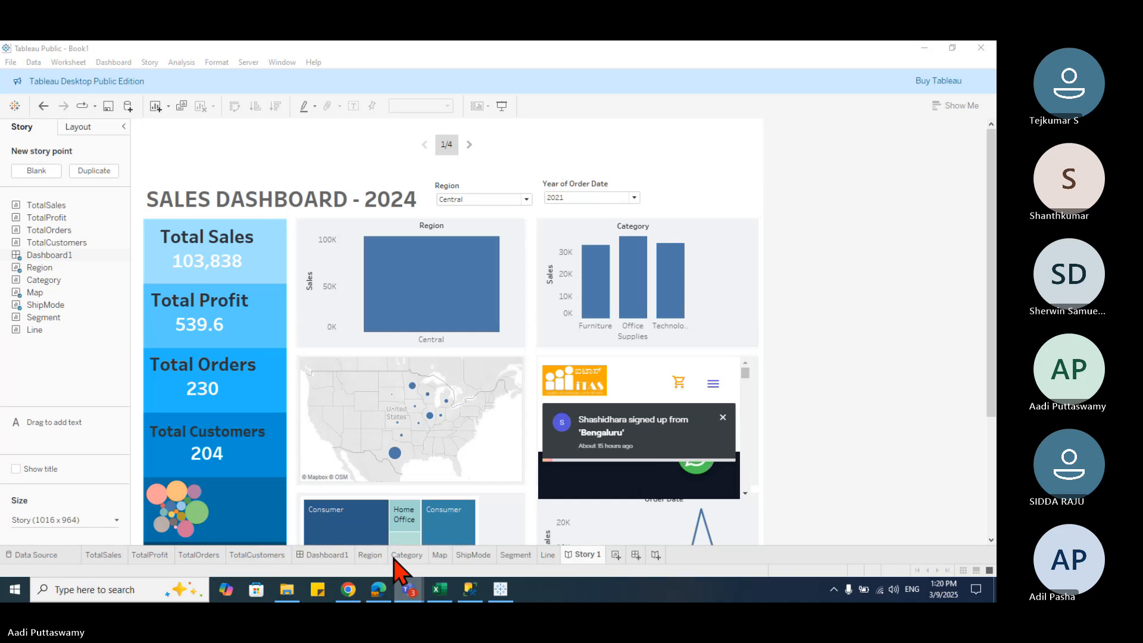
click(793, 63)
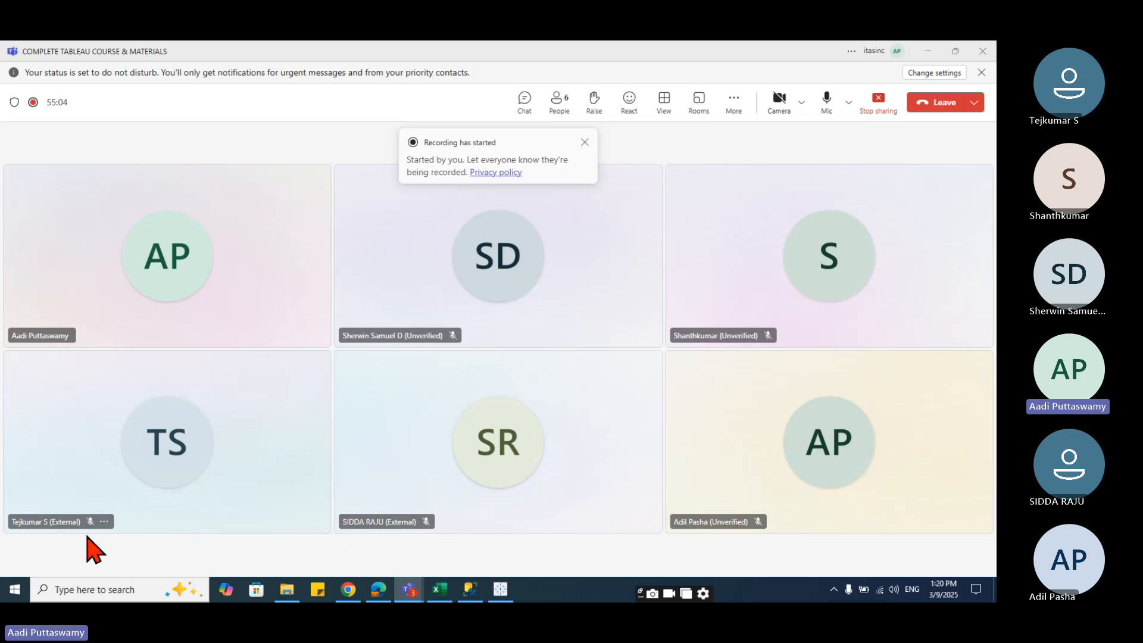
click(926, 52)
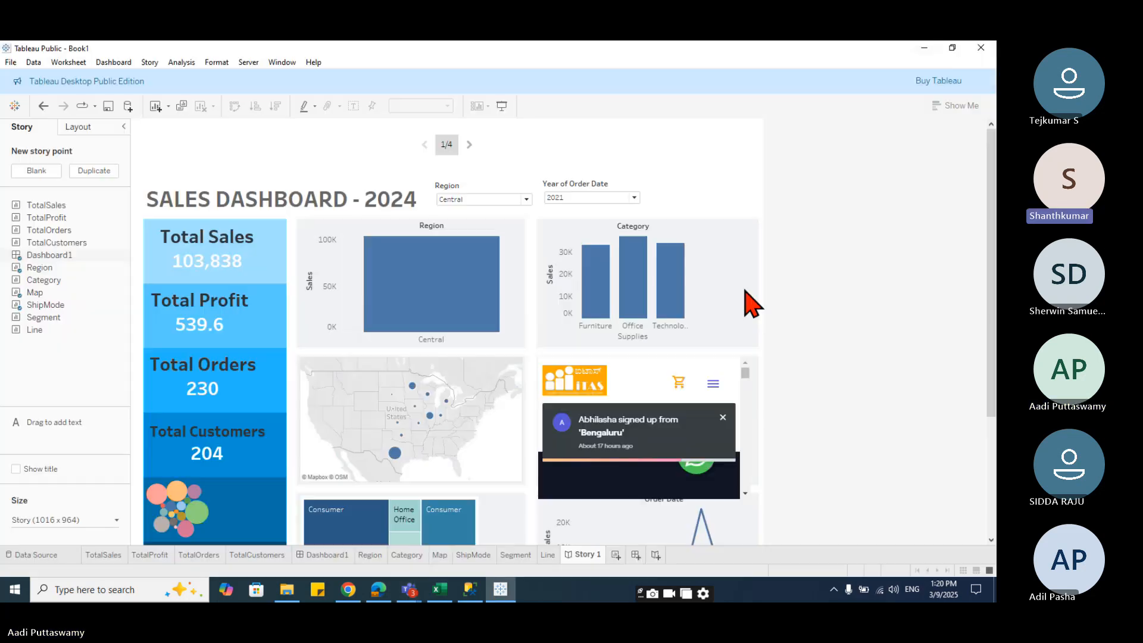
click(722, 417)
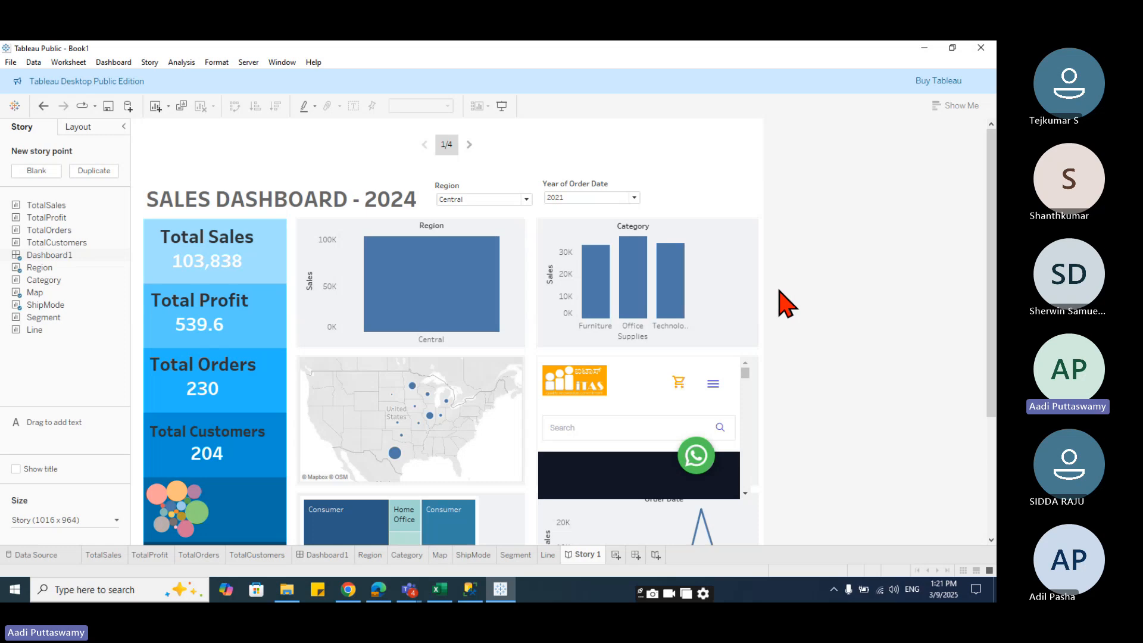
click(915, 200)
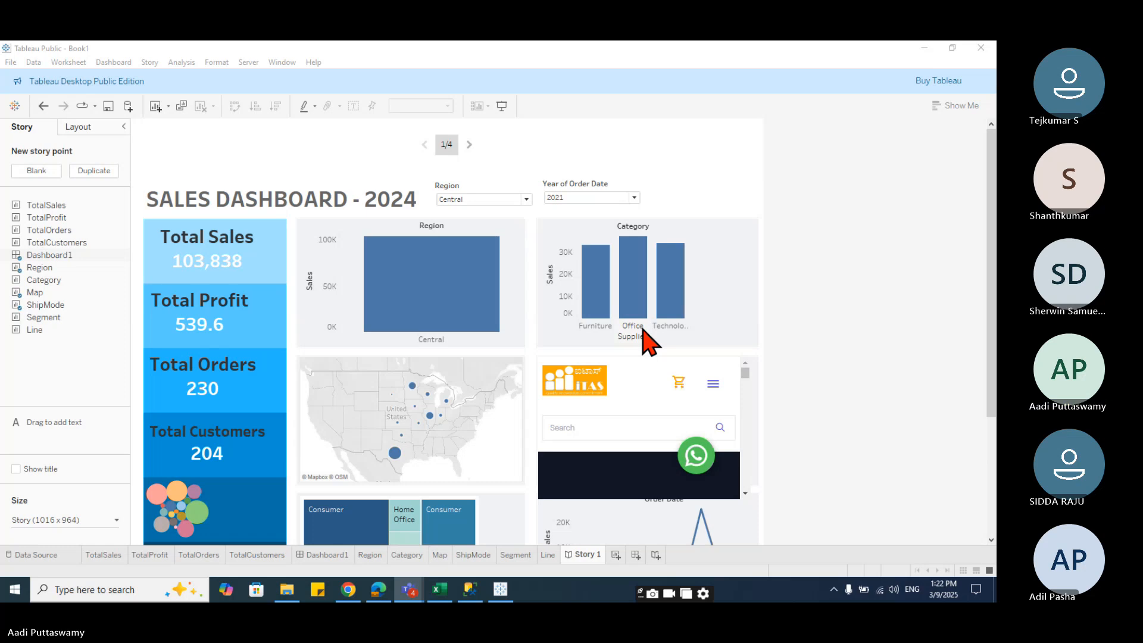
- Switch to Microsoft Teams and leave the meeting
mouse_move(408, 590)
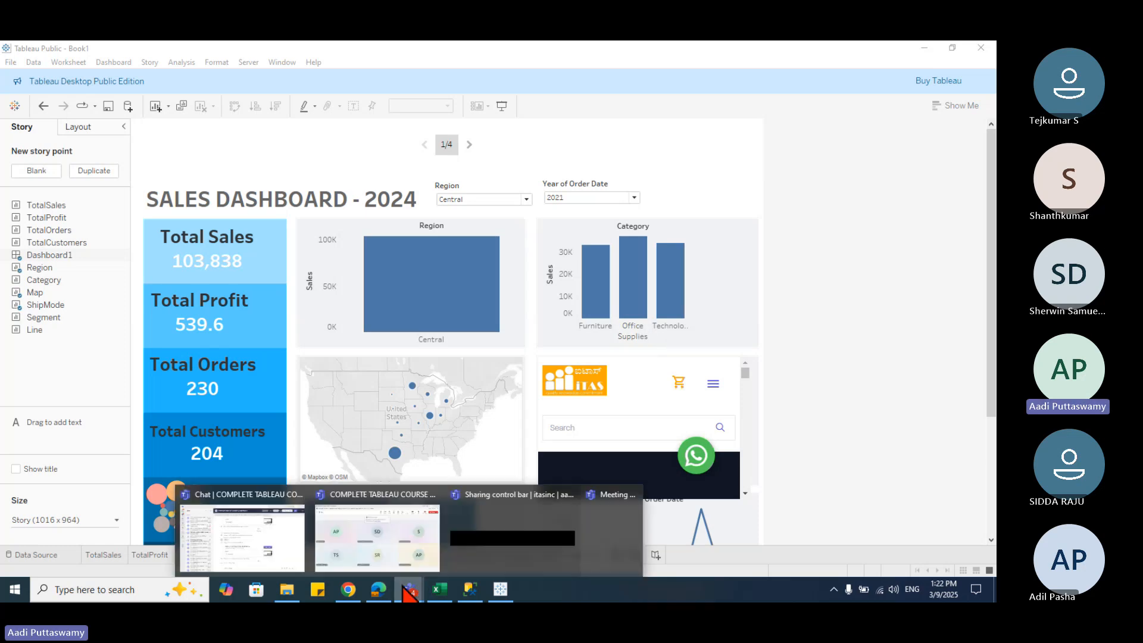
click(388, 570)
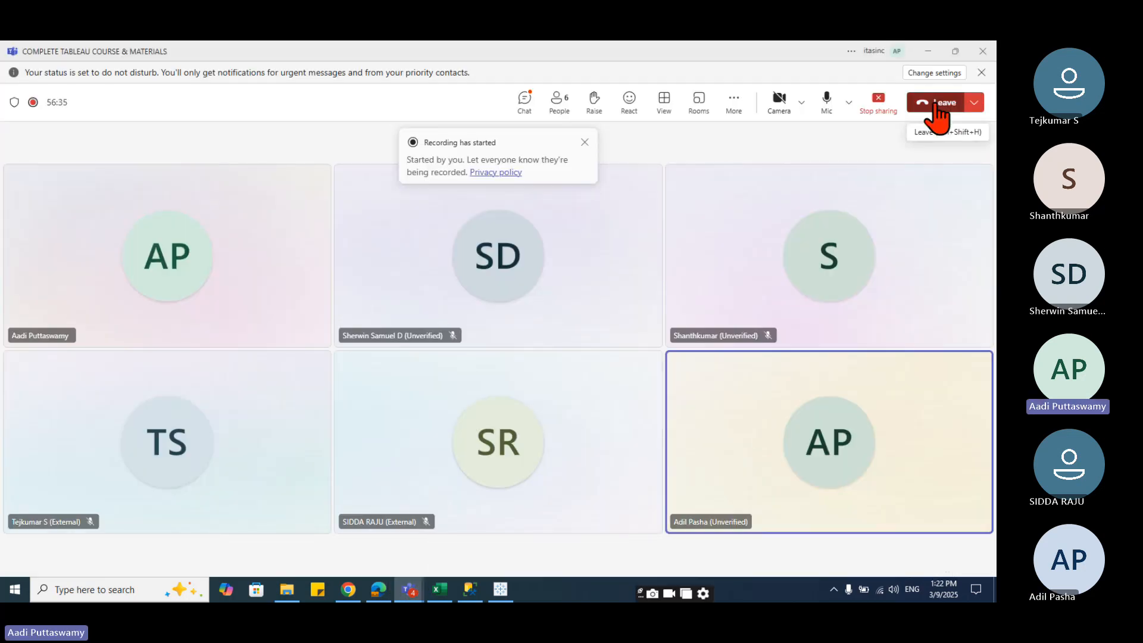
click(939, 105)
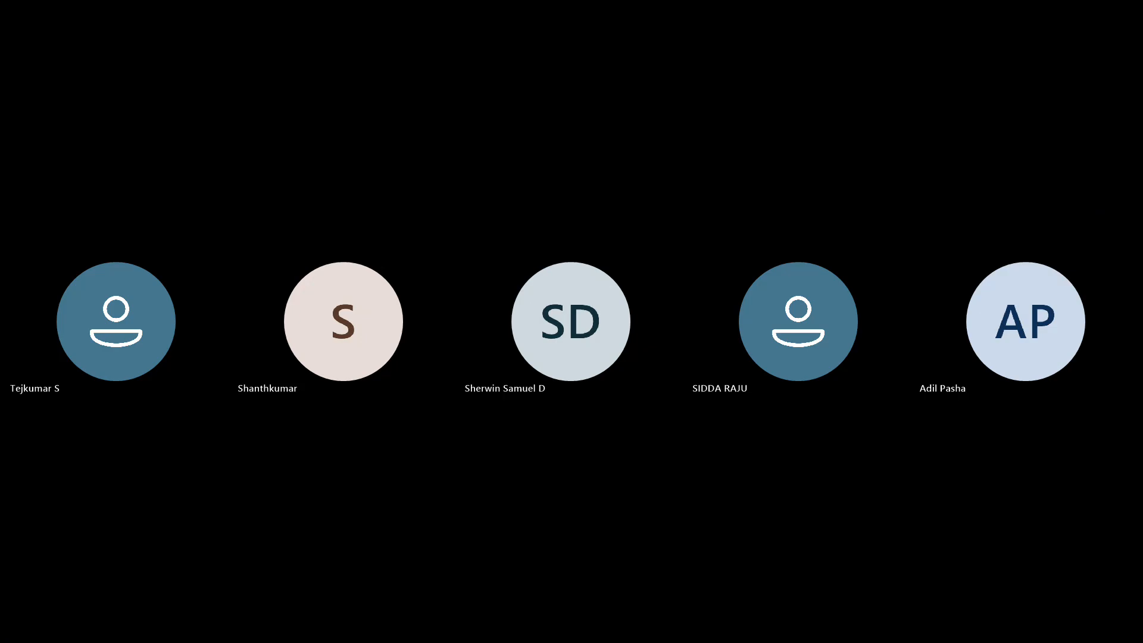